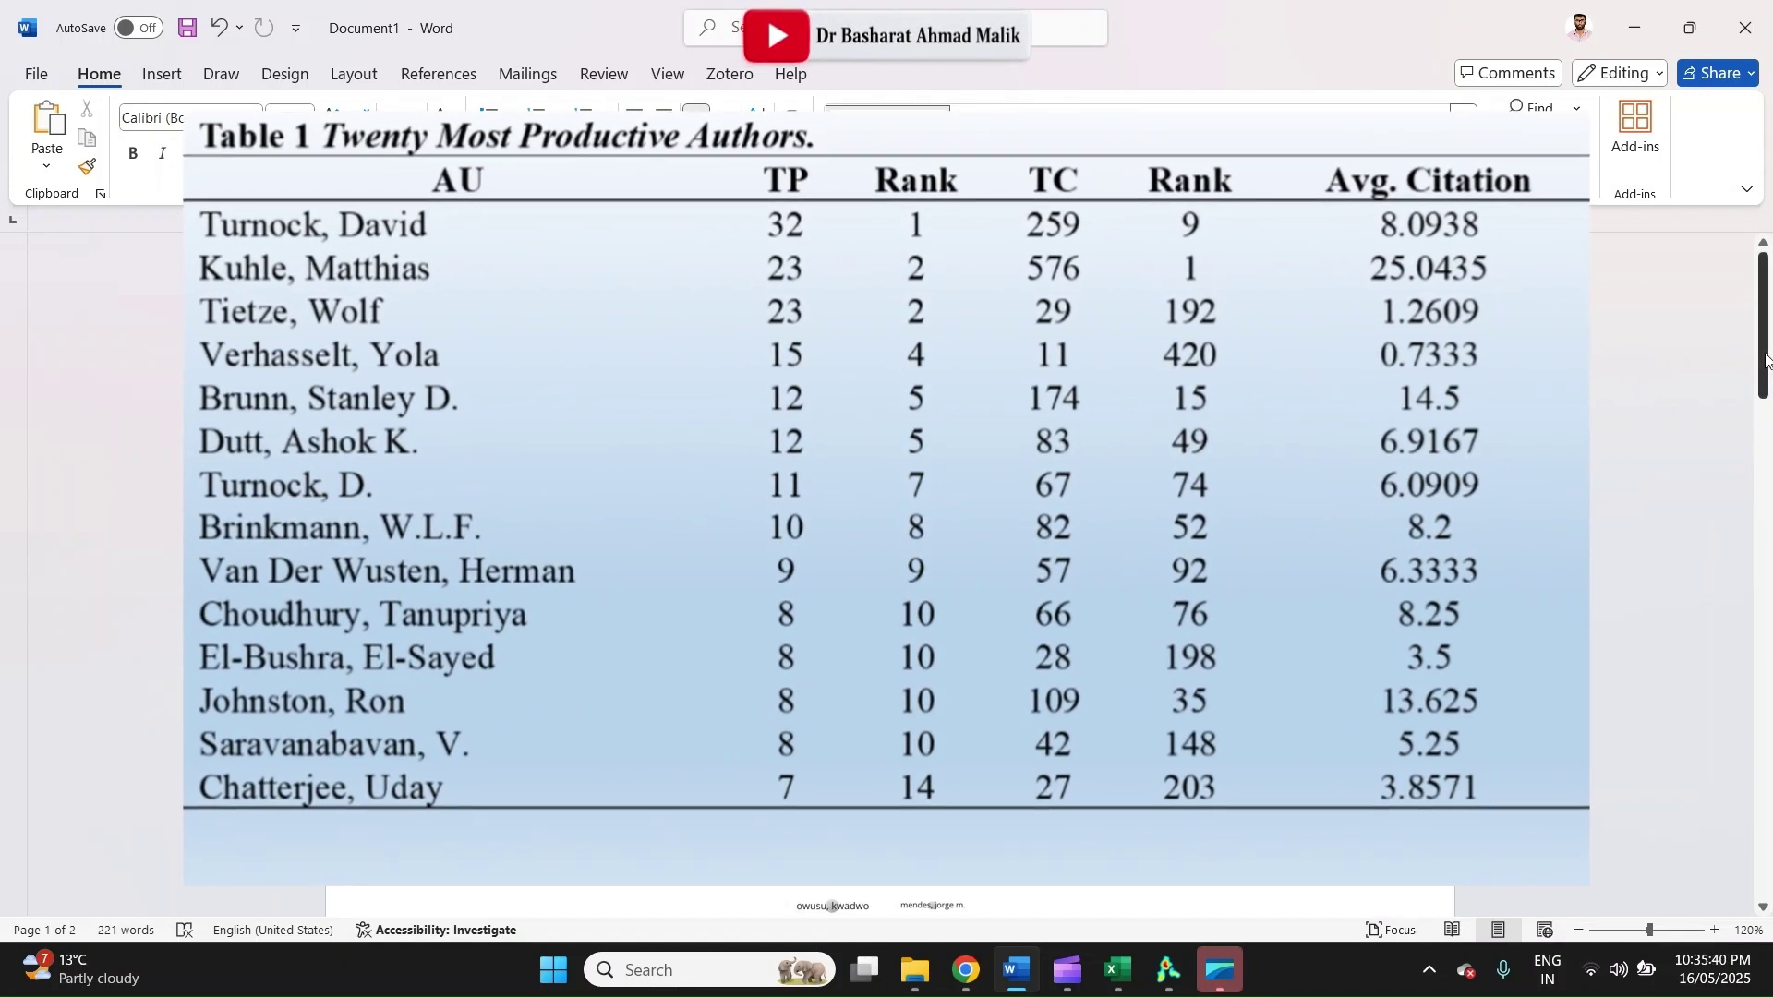
drag(1763, 371, 1766, 709)
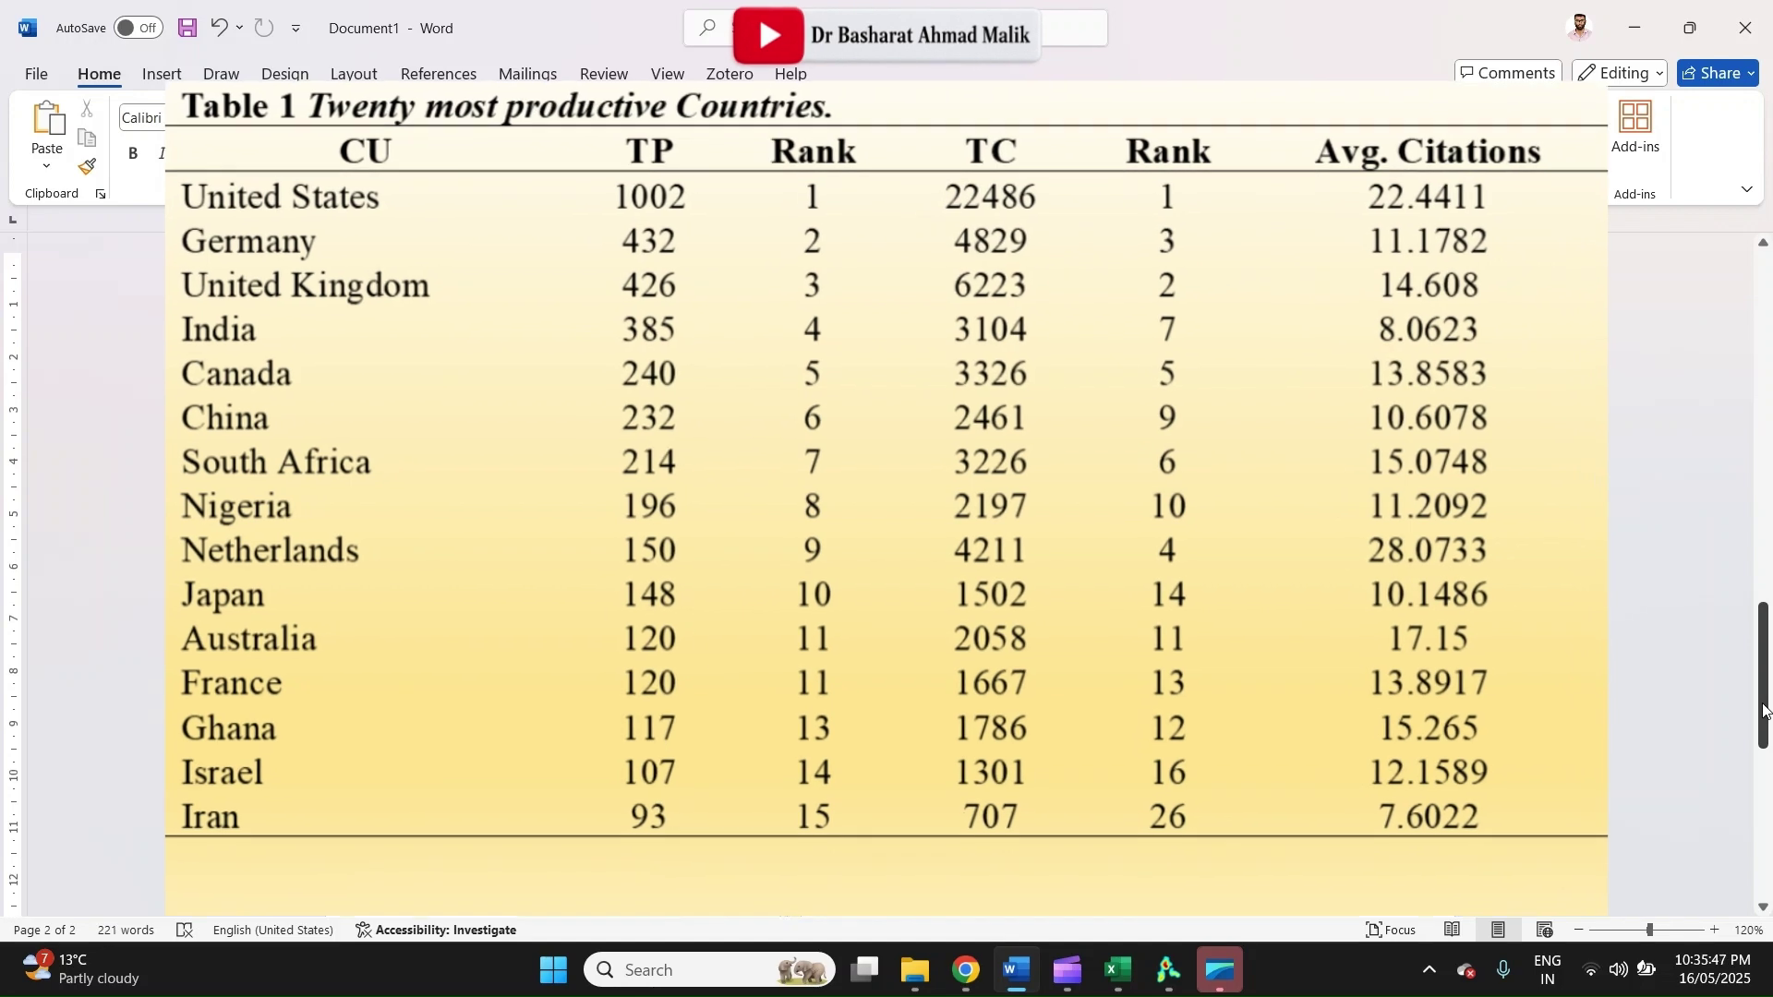
drag(1763, 709, 1763, 346)
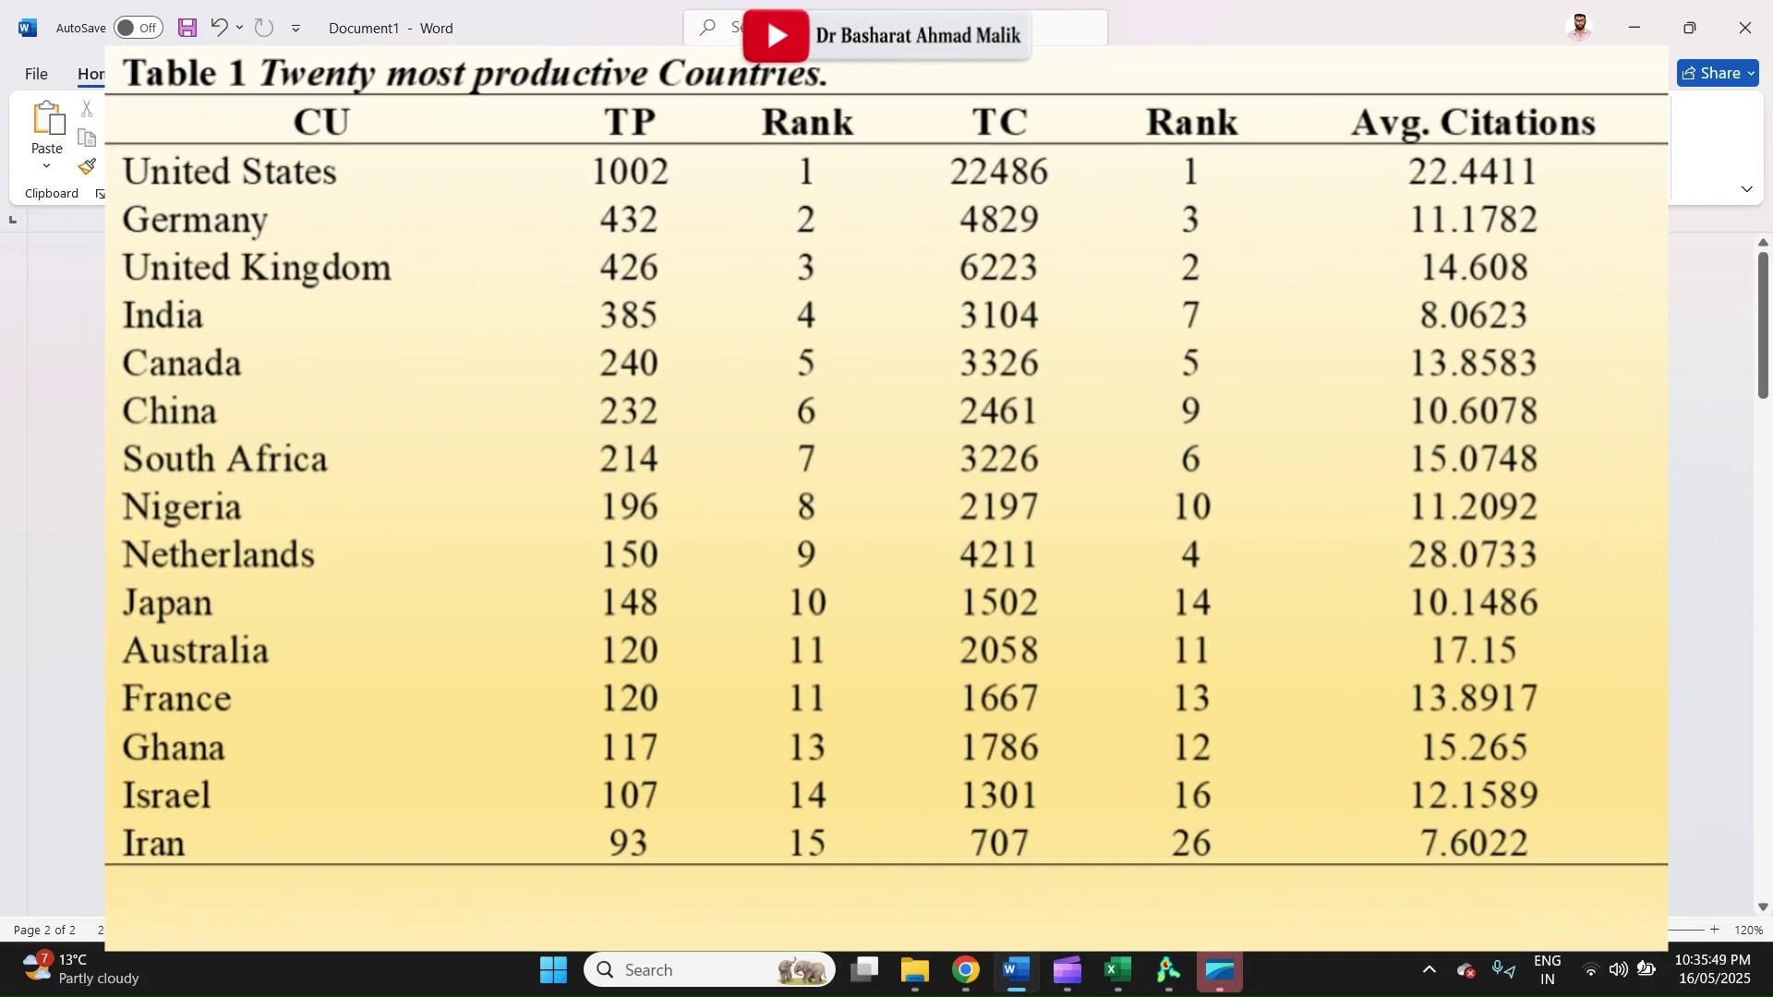
click(1034, 560)
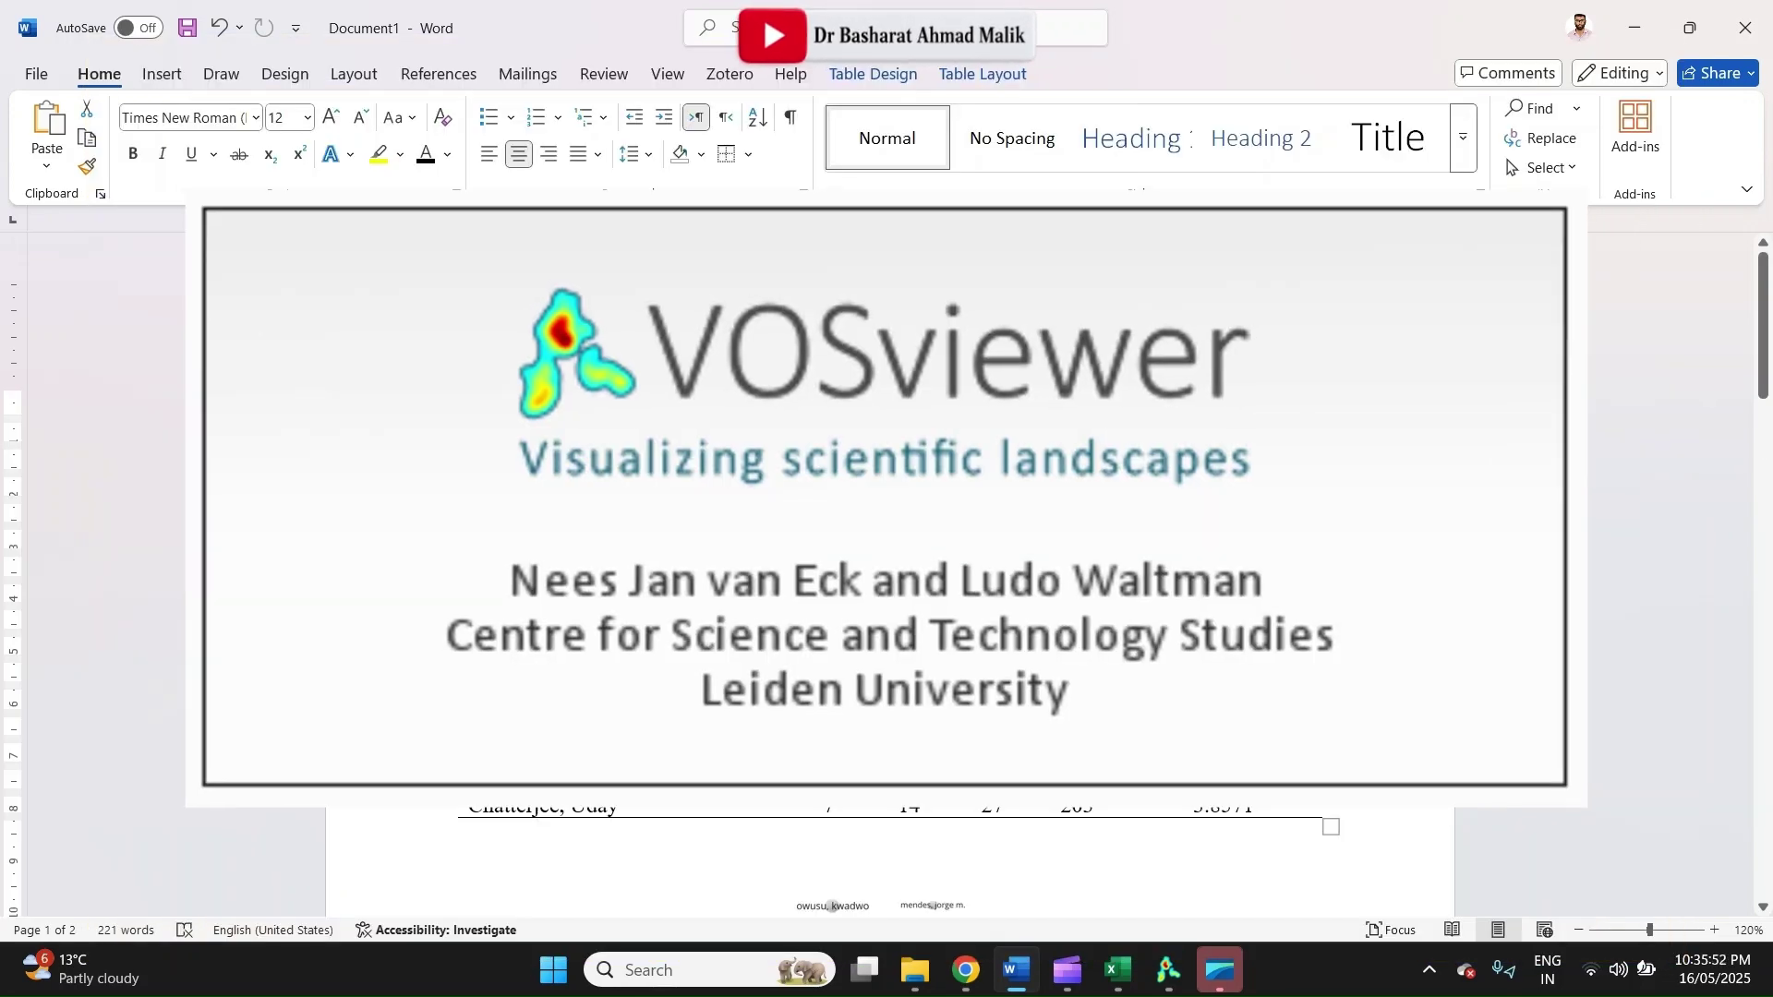
Switch to VOSviewer and start a new map based on bibliographic data, read from bibliographic database files
click(1165, 981)
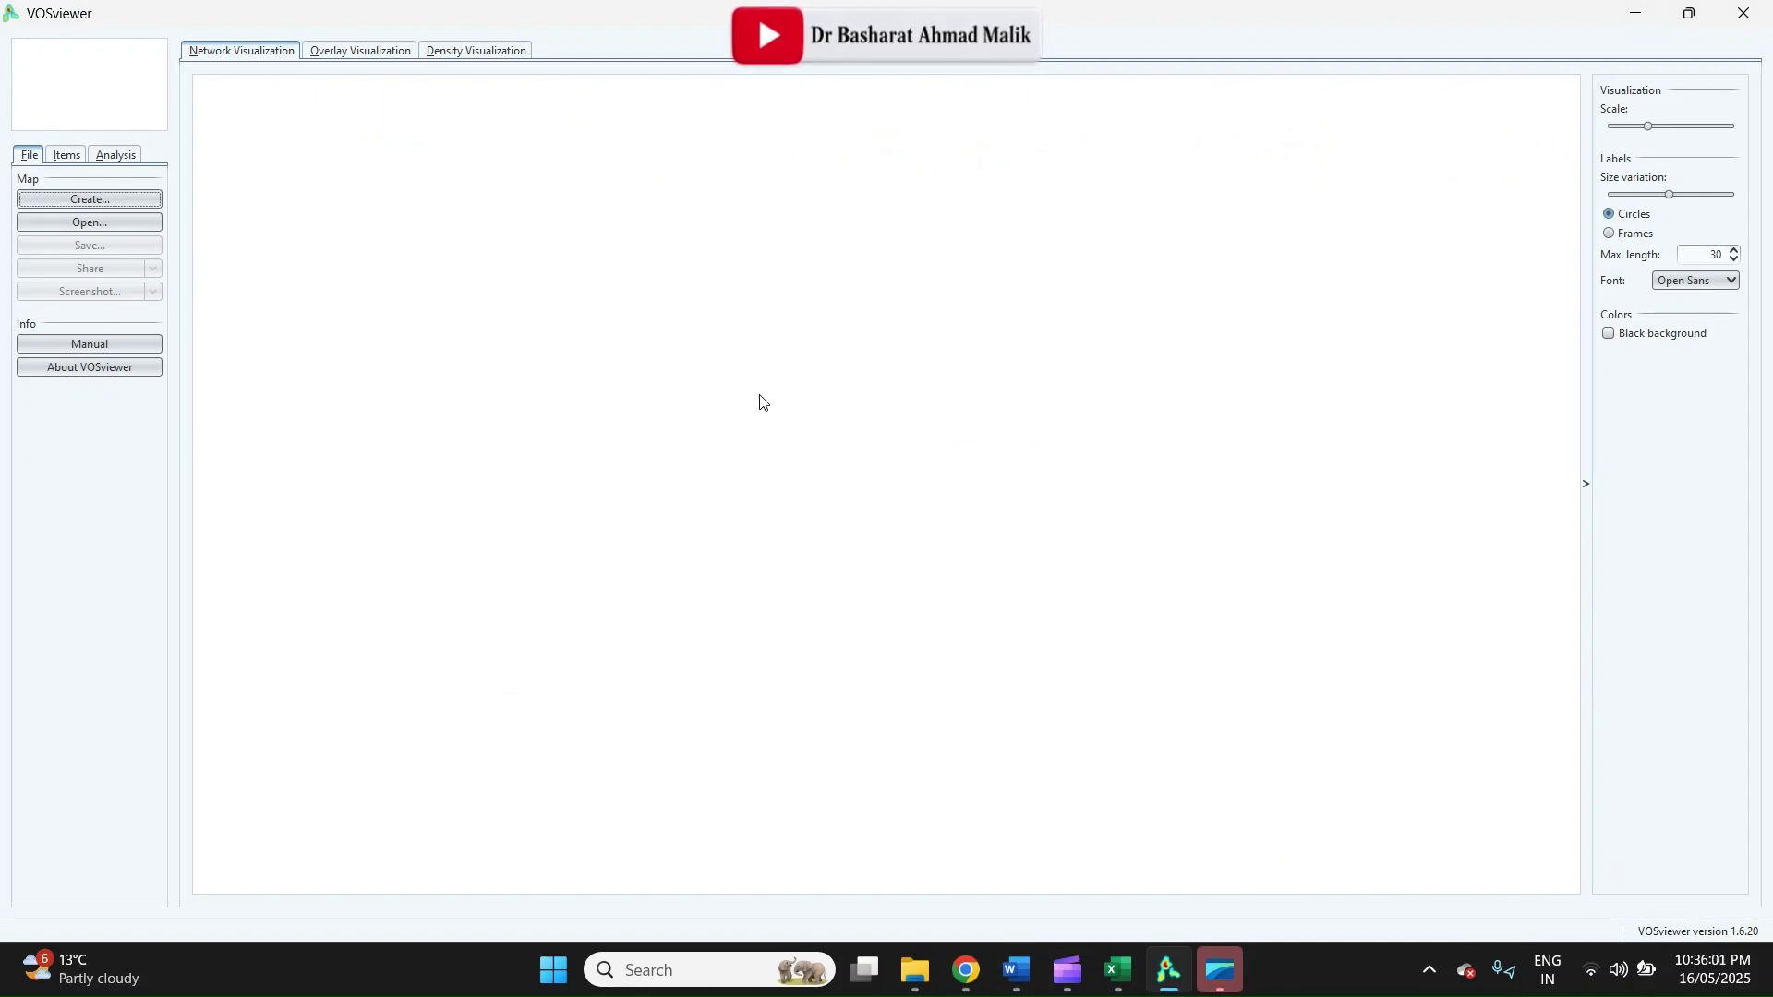
click(85, 201)
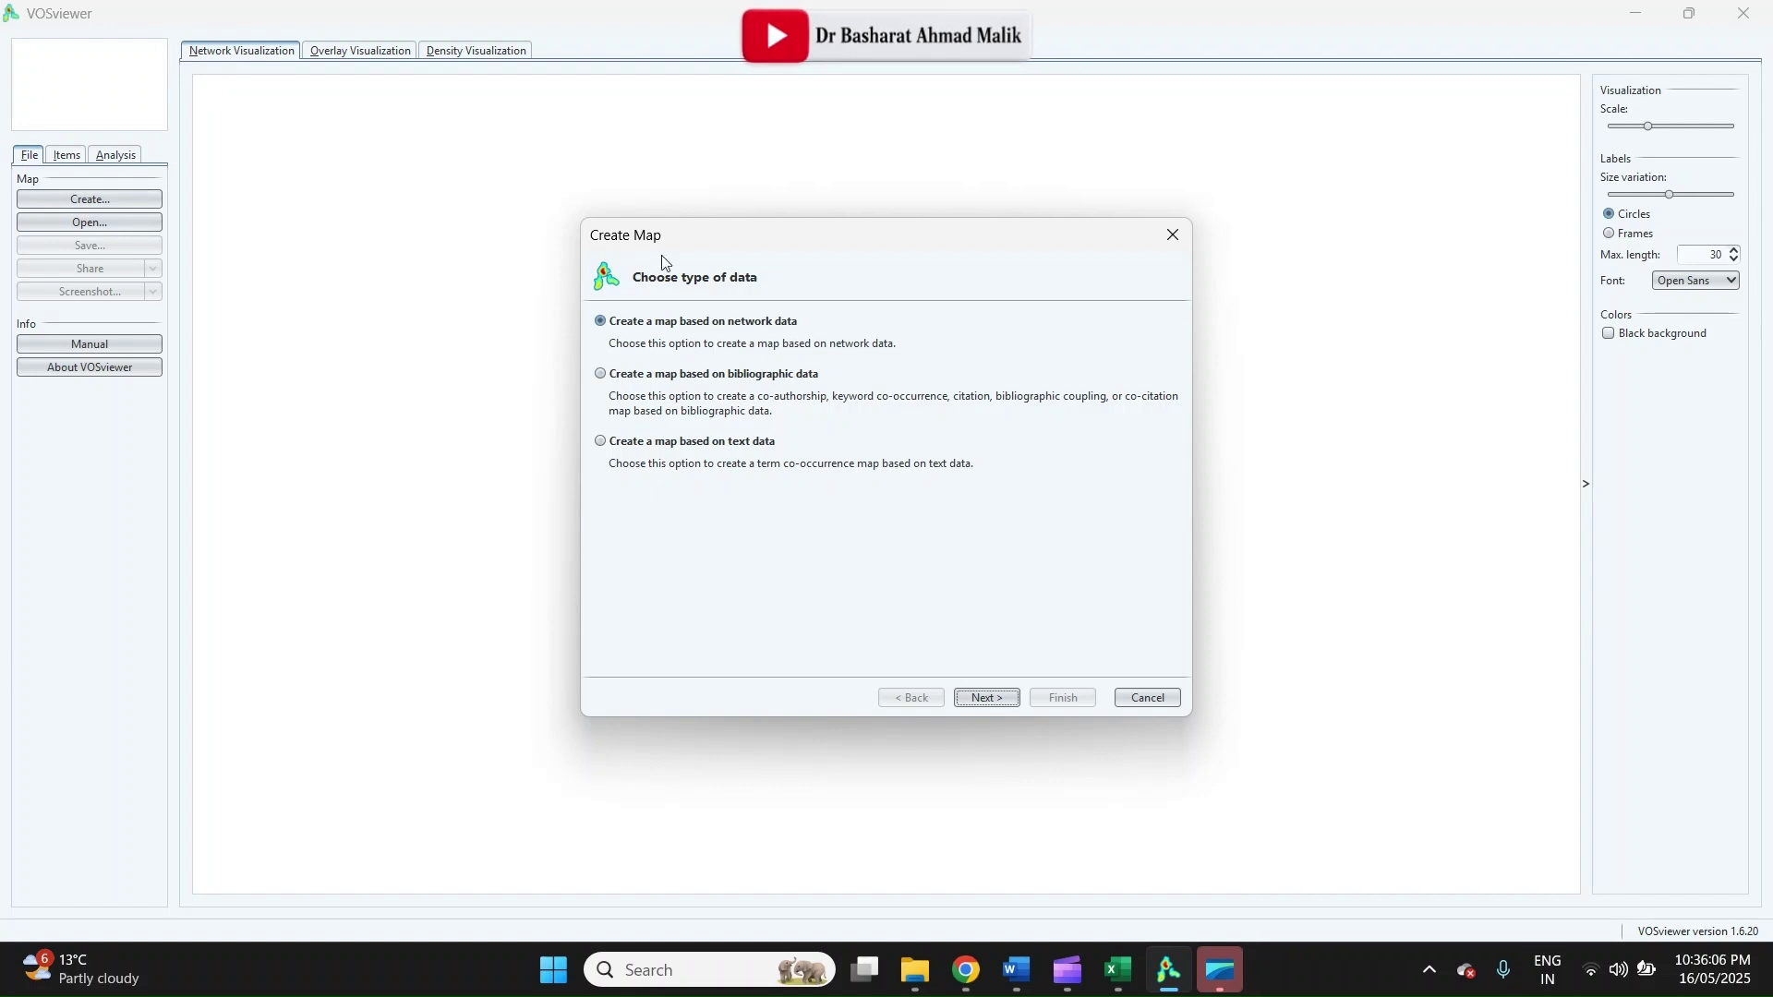
click(611, 380)
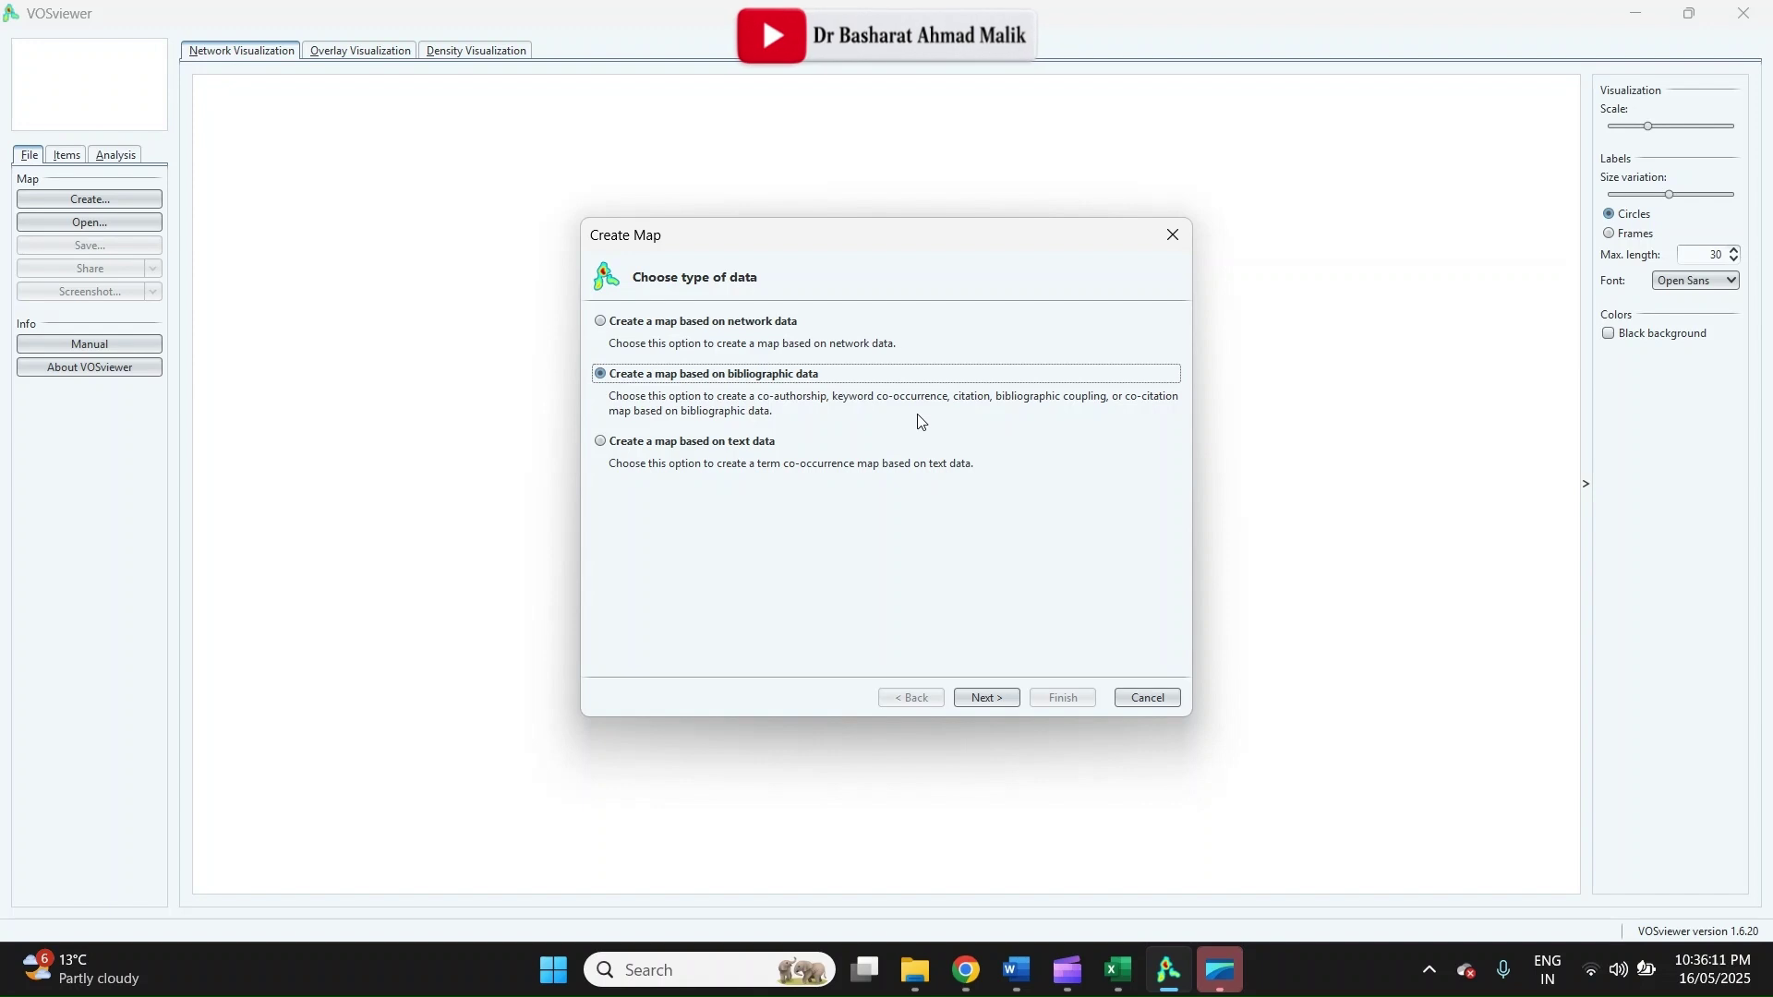
click(982, 698)
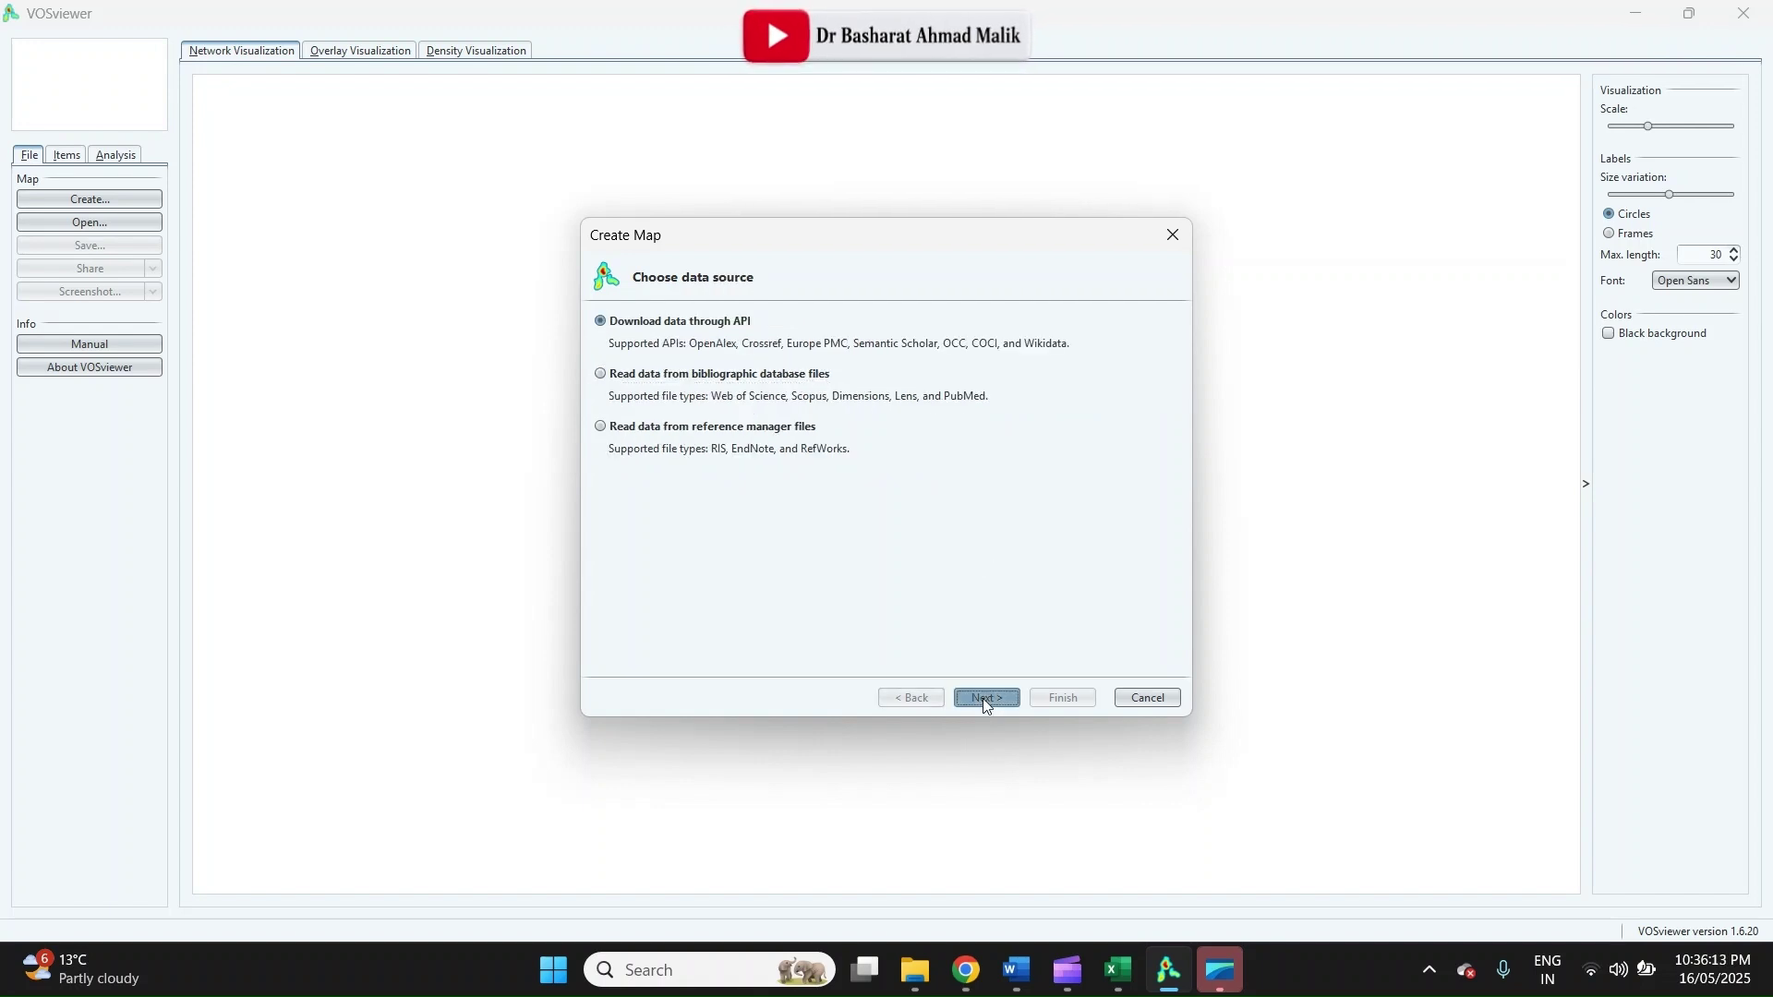
click(631, 383)
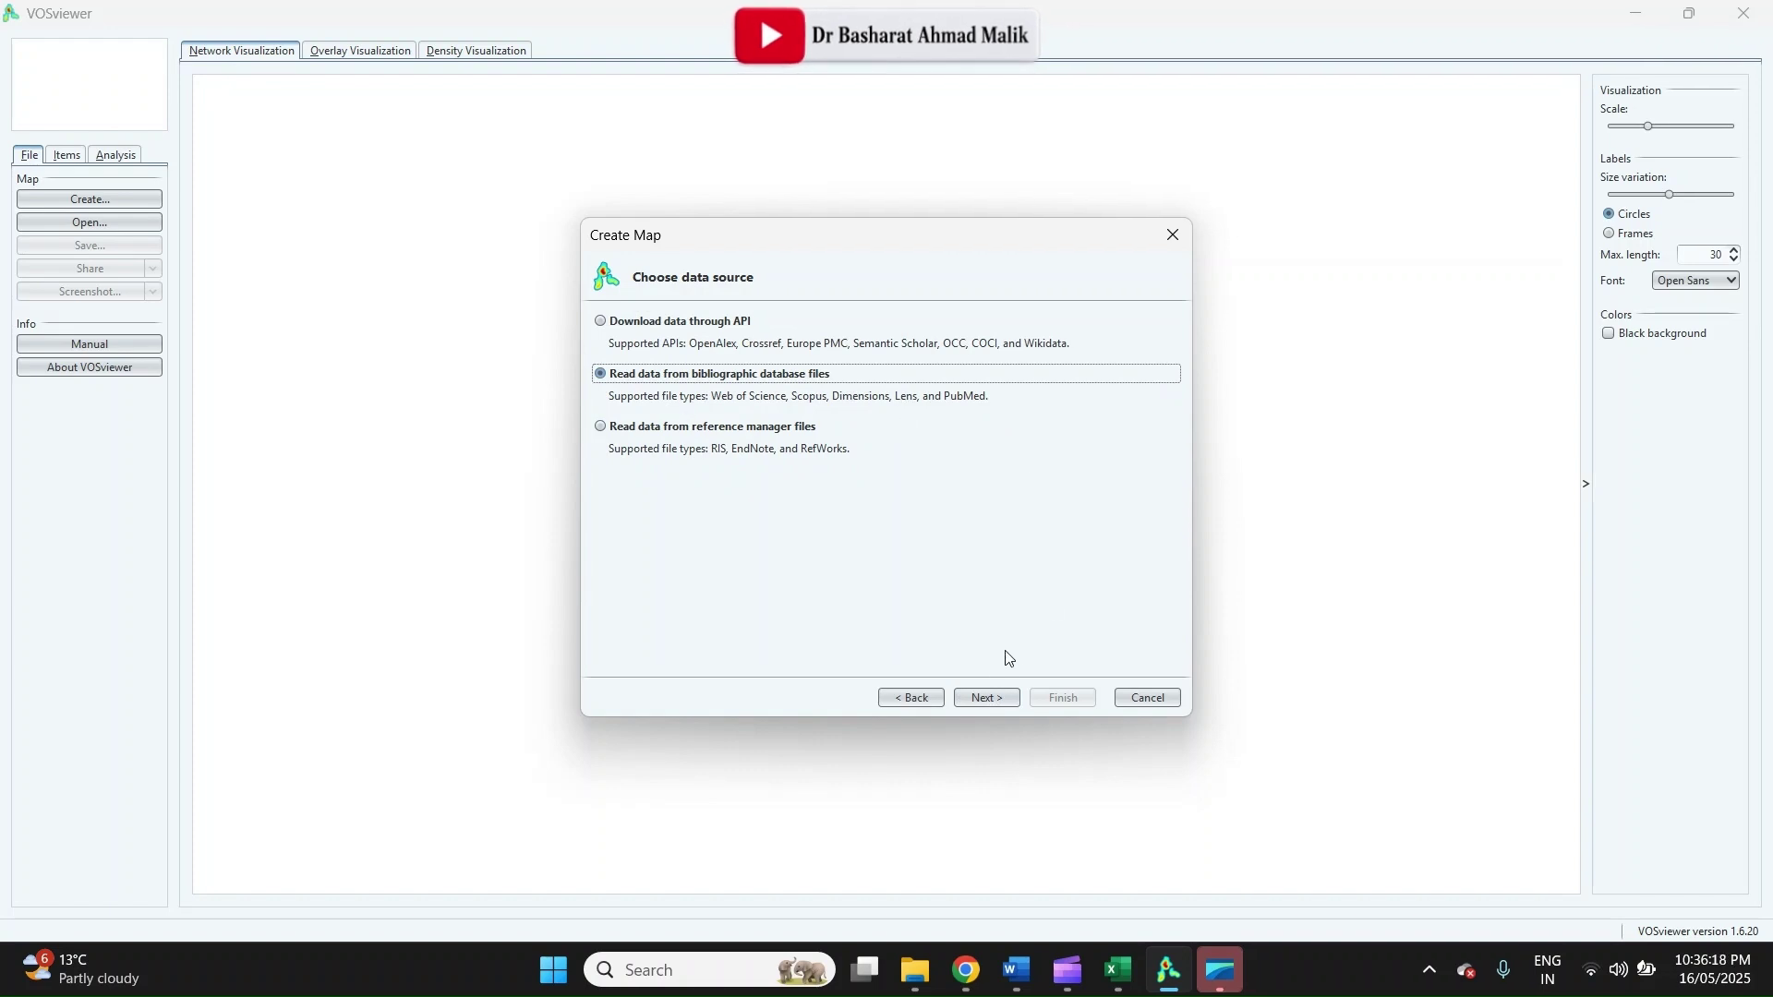
click(987, 699)
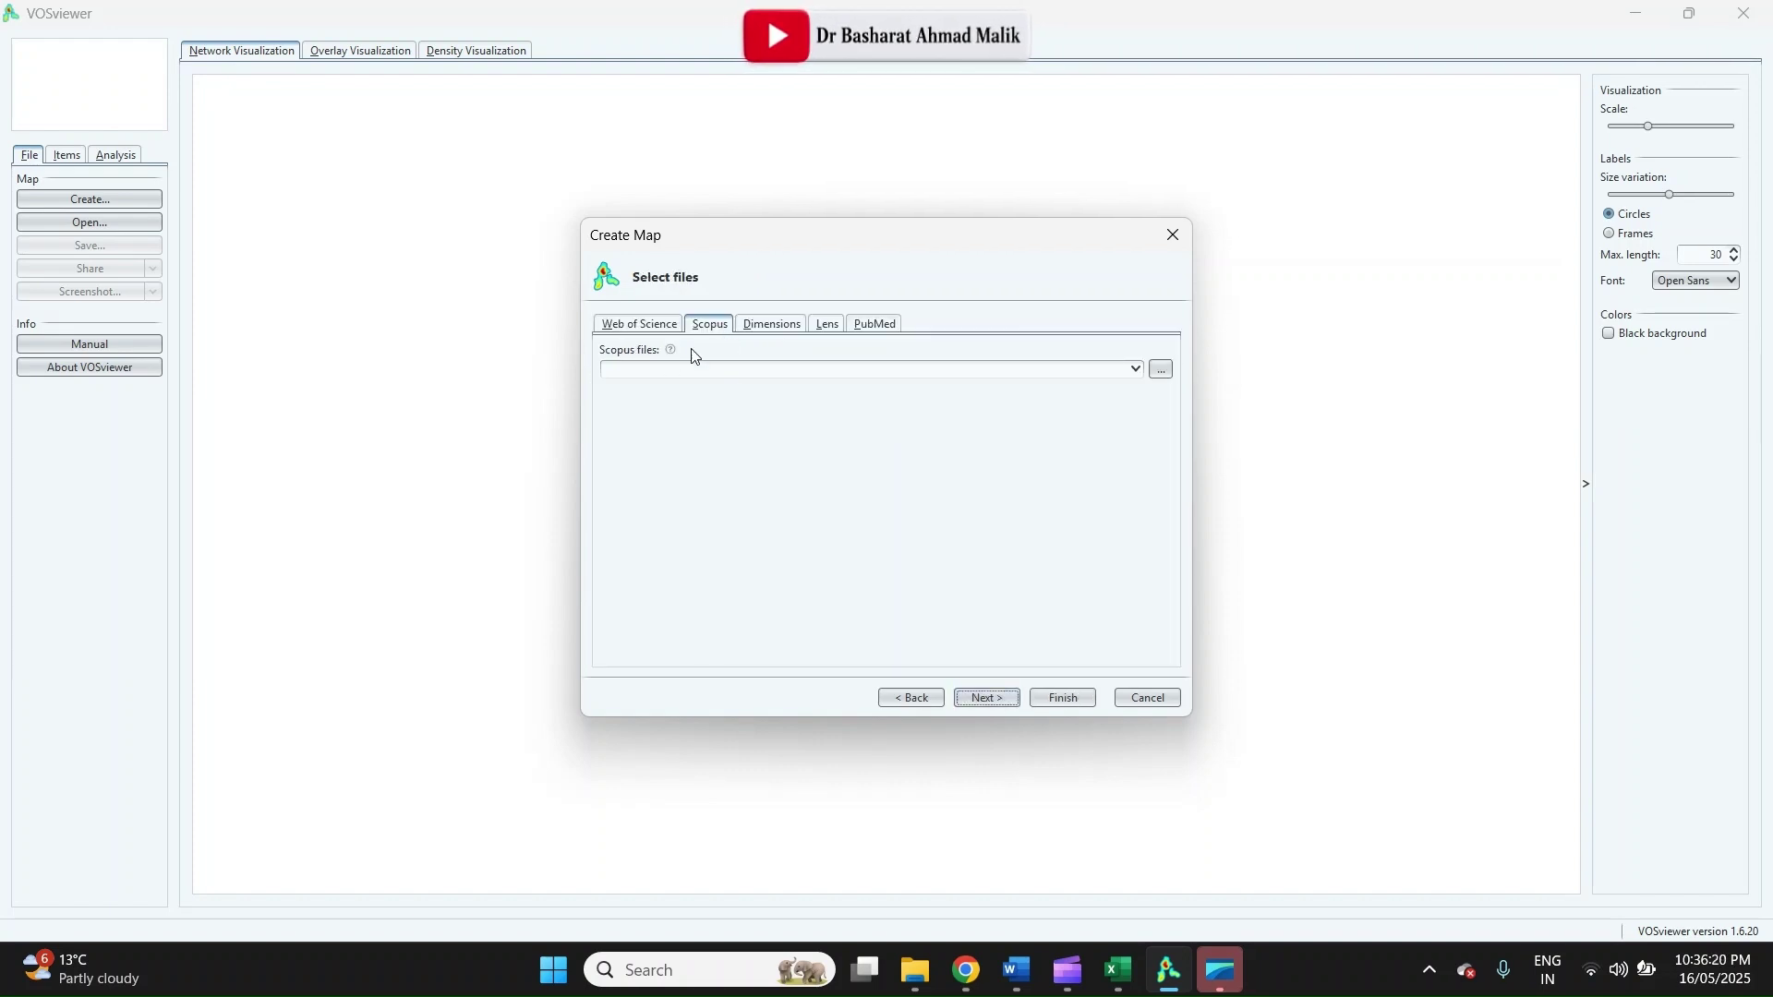
Load Scopus Data.csv from the Downloads folder as the Scopus source file for the map
click(656, 329)
click(700, 327)
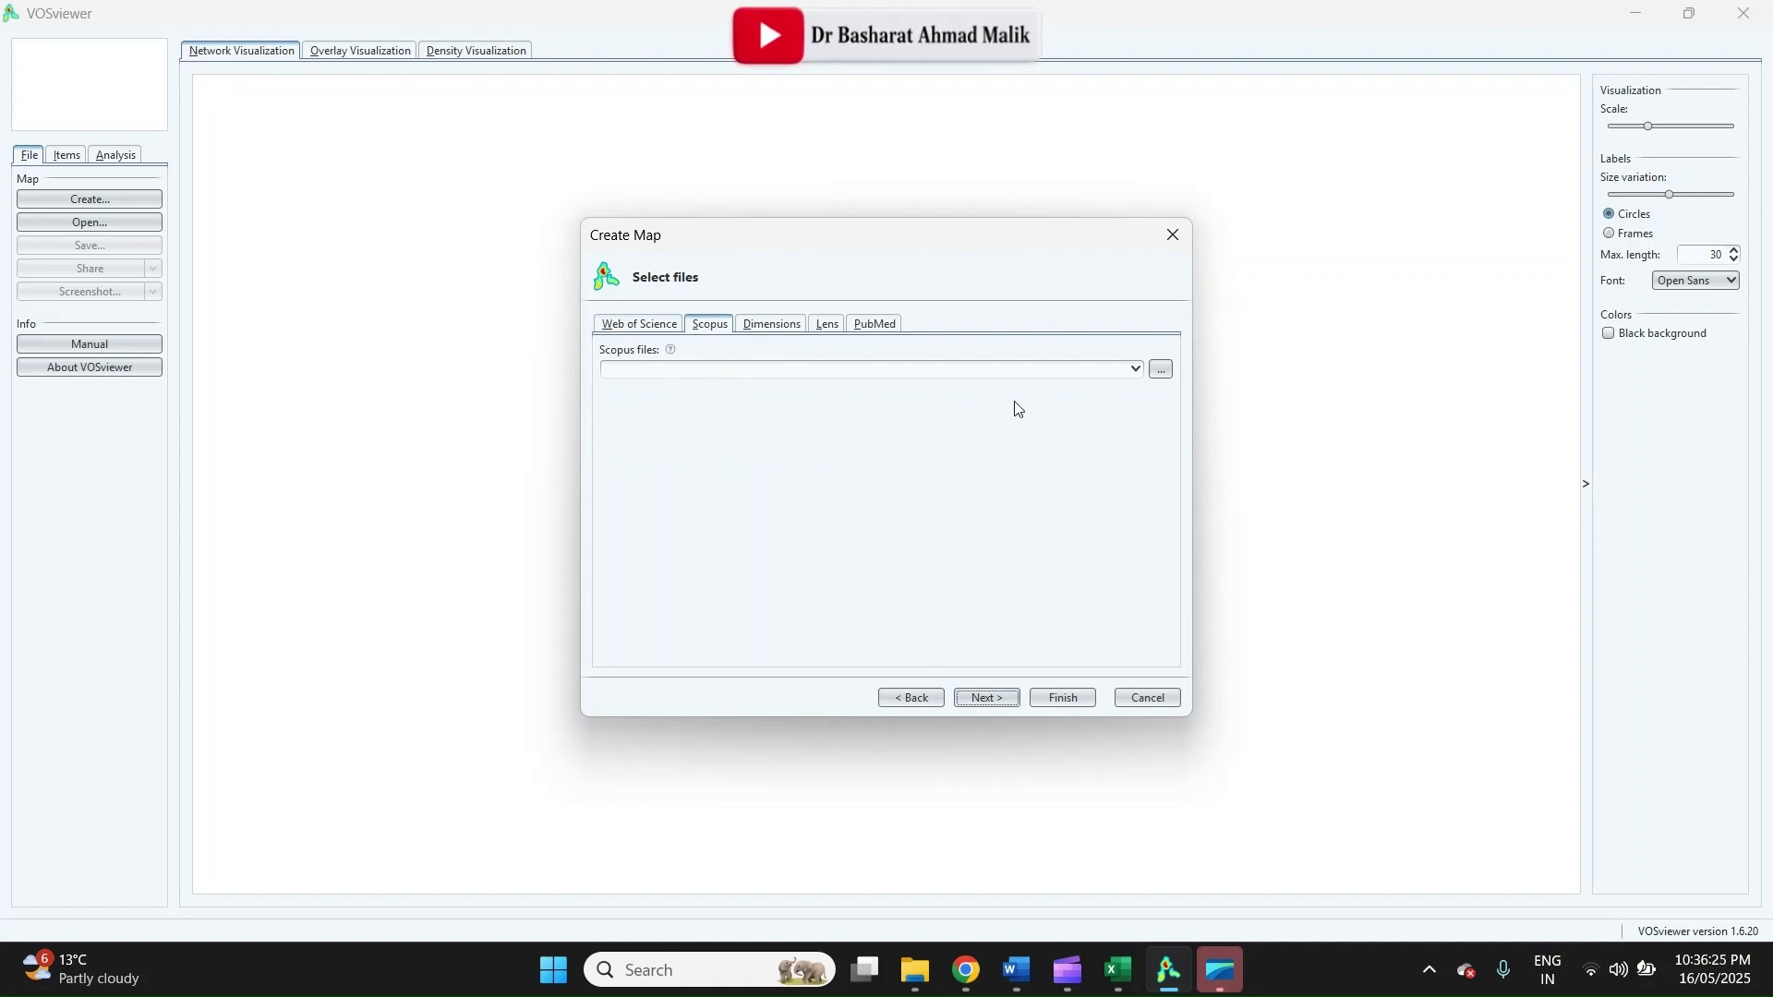
click(1162, 369)
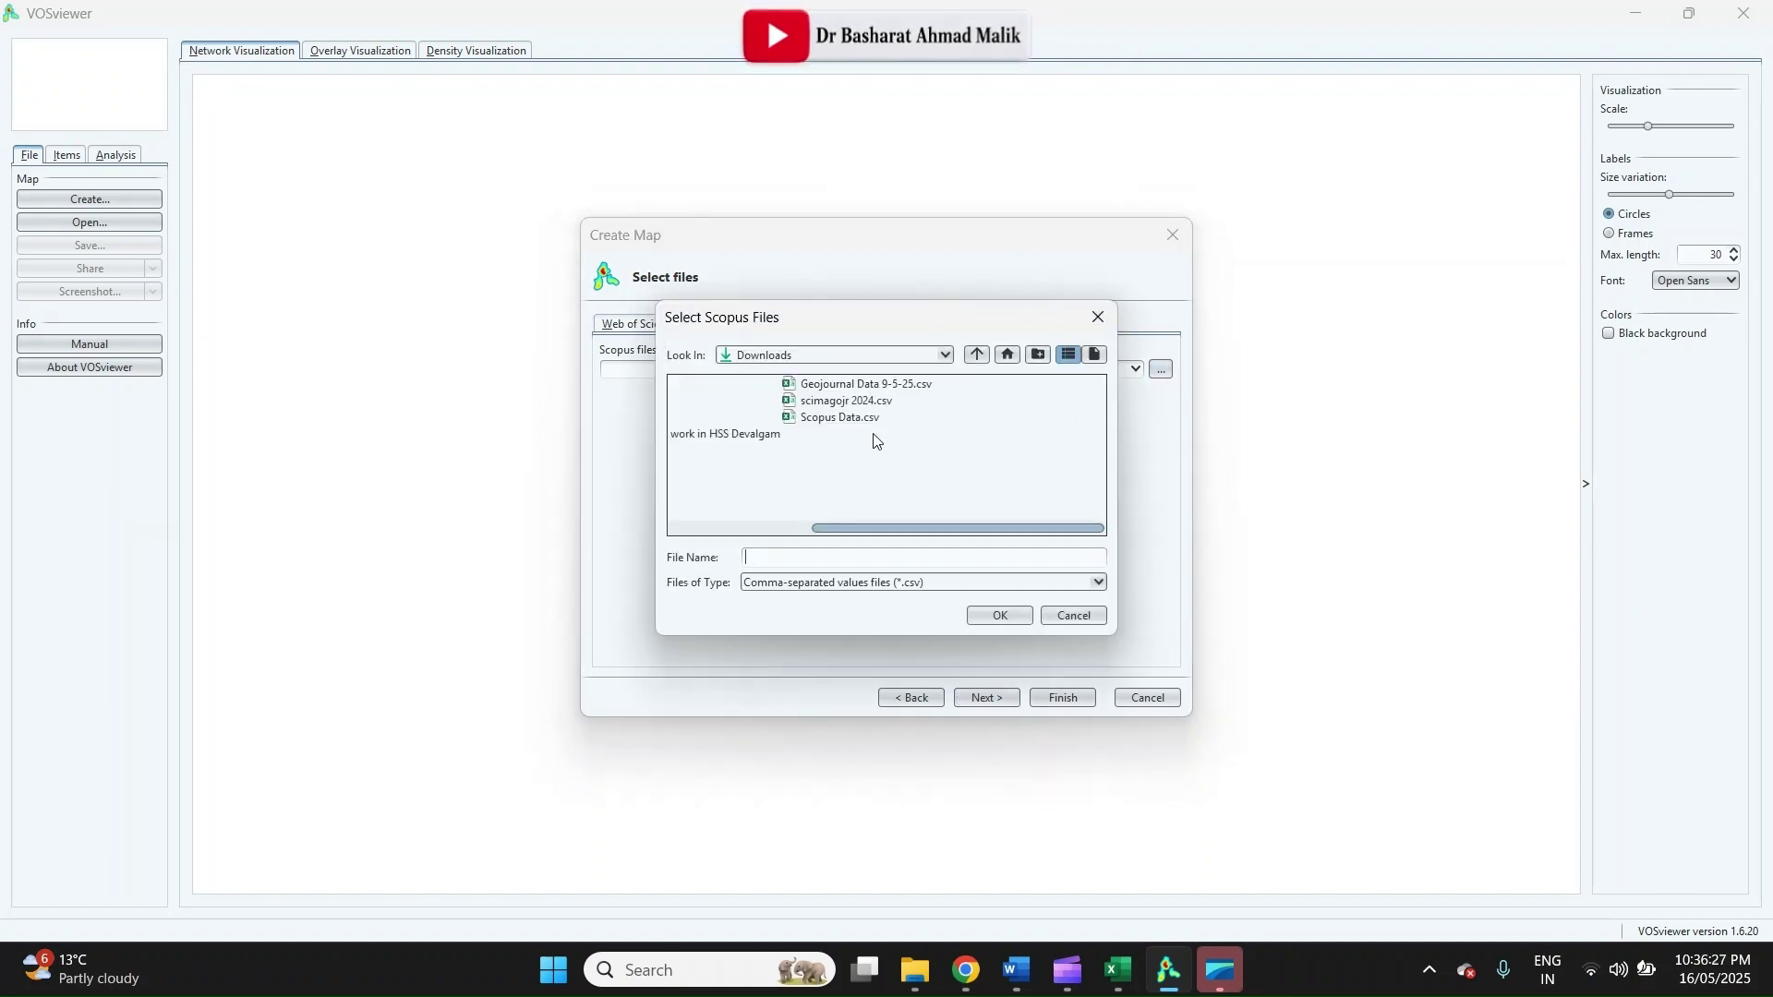
click(842, 417)
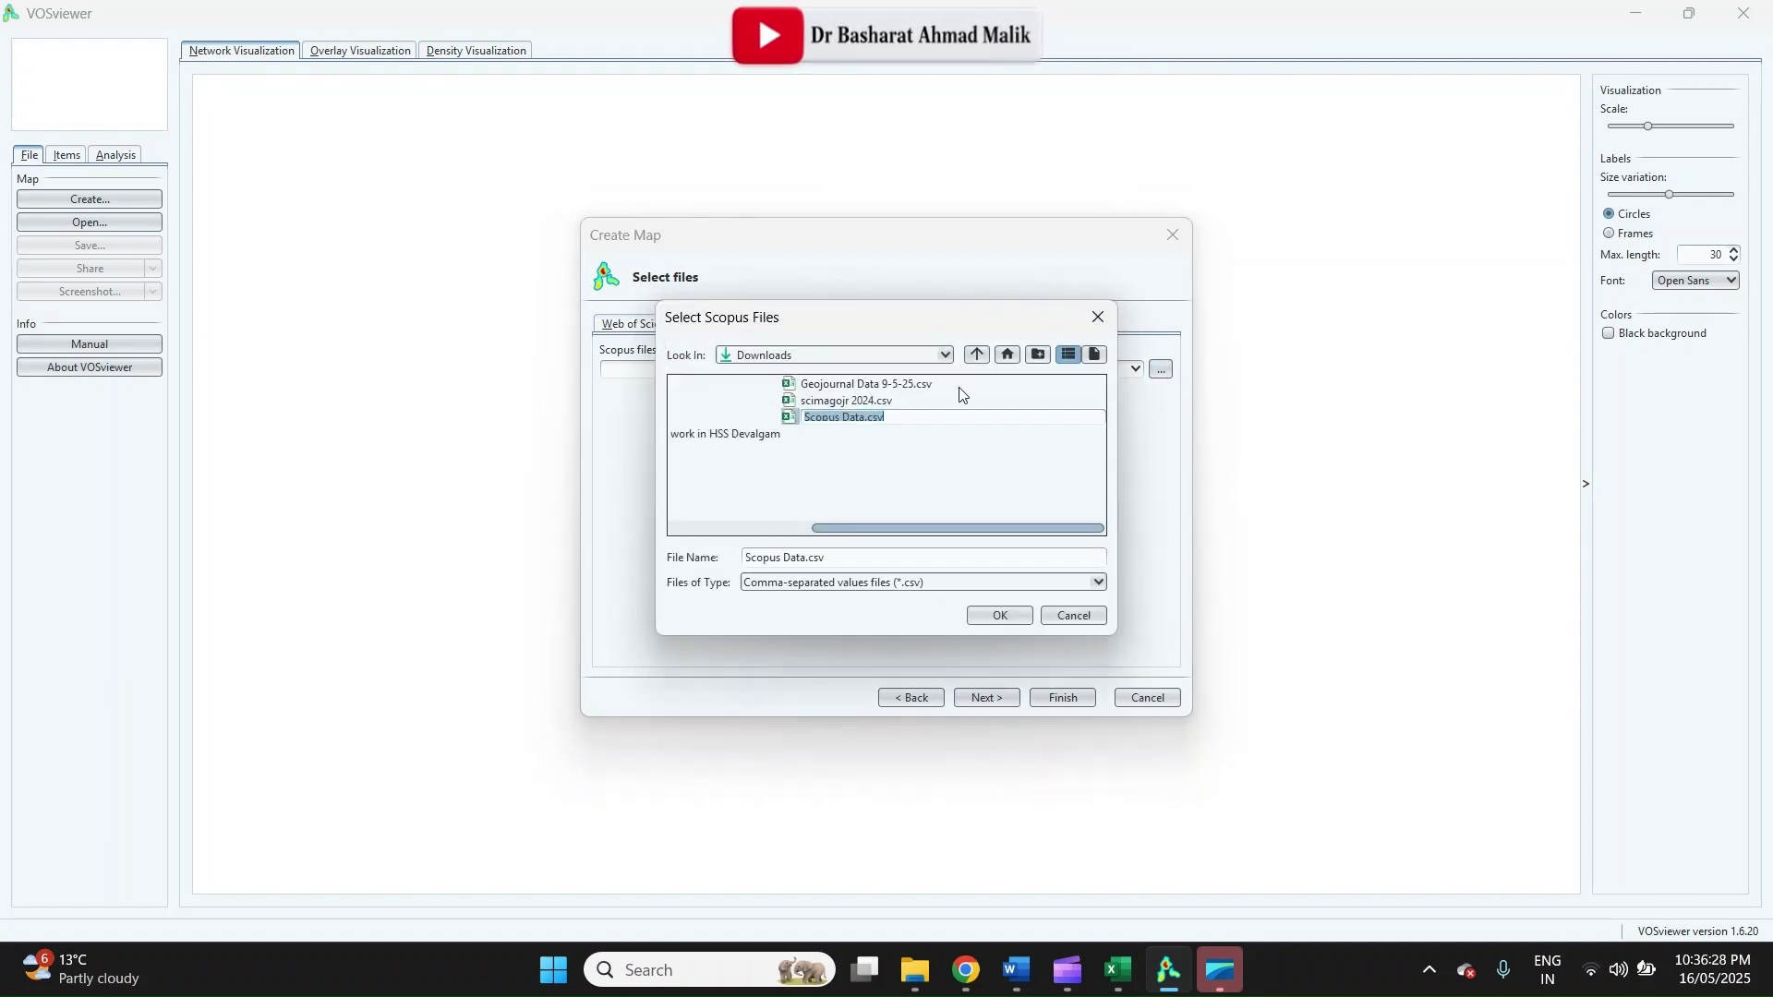
click(1001, 621)
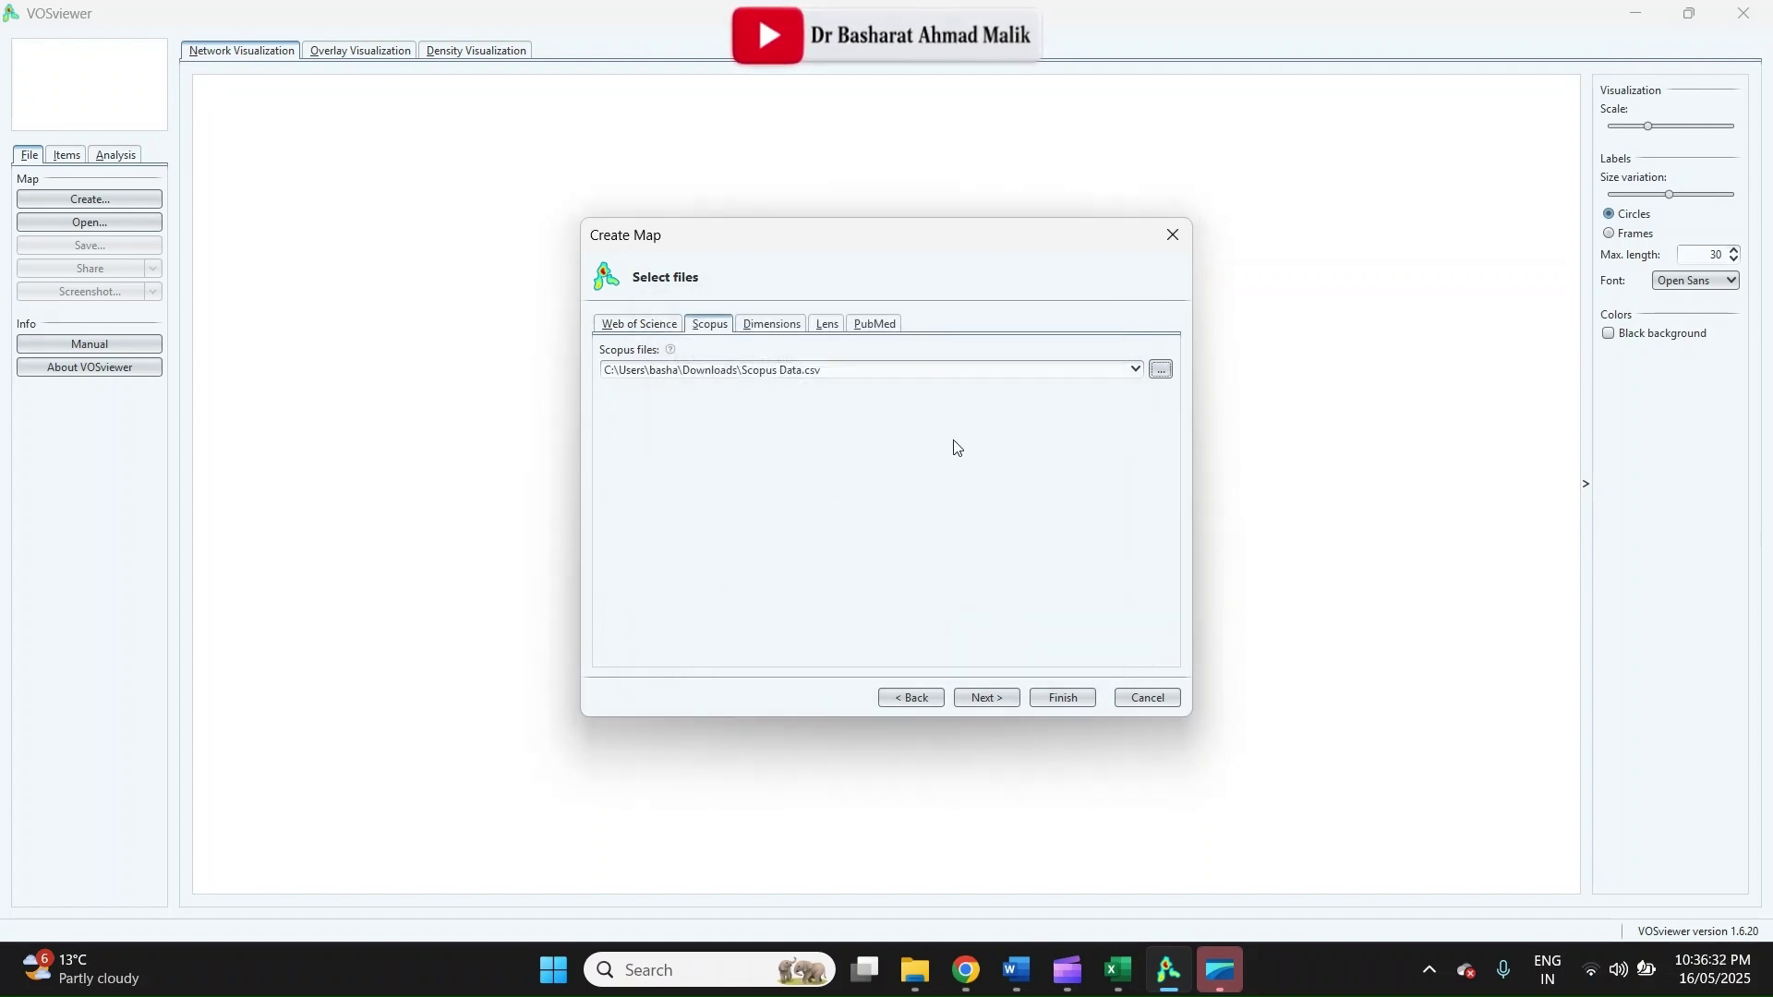
click(986, 698)
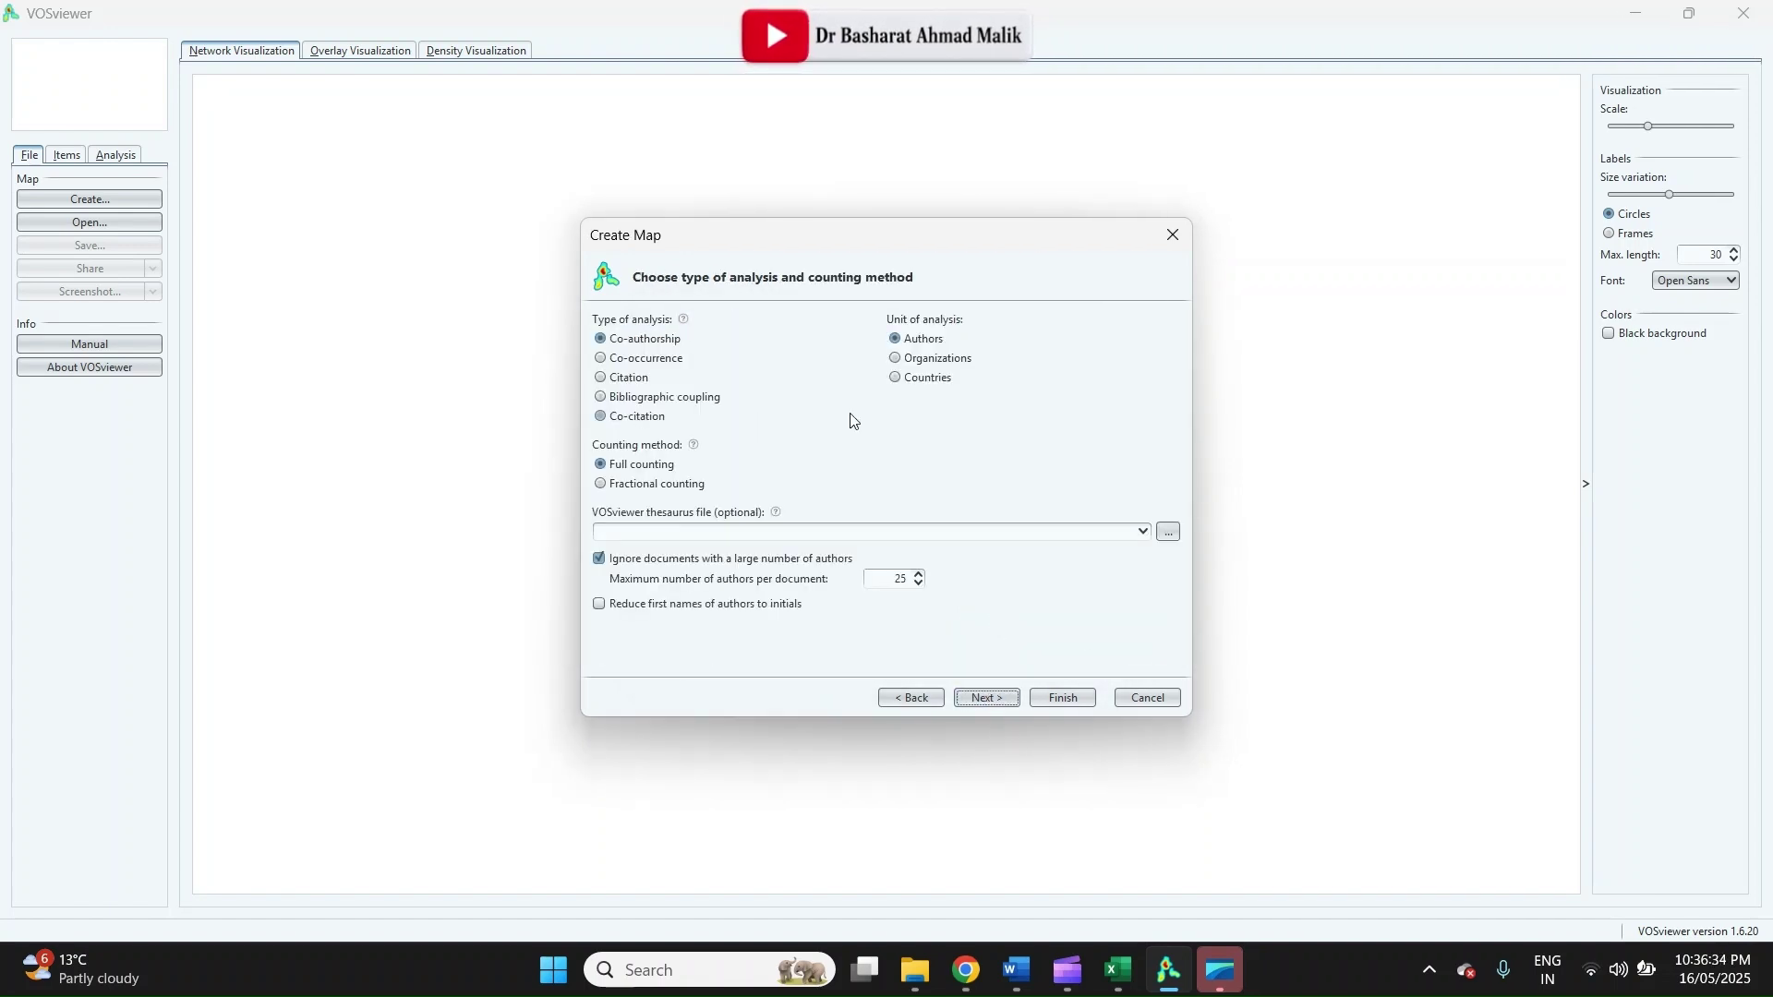
For the co-authorship analysis by authors, stop ignoring documents with many authors and set the minimum number of documents per author to 1
click(599, 559)
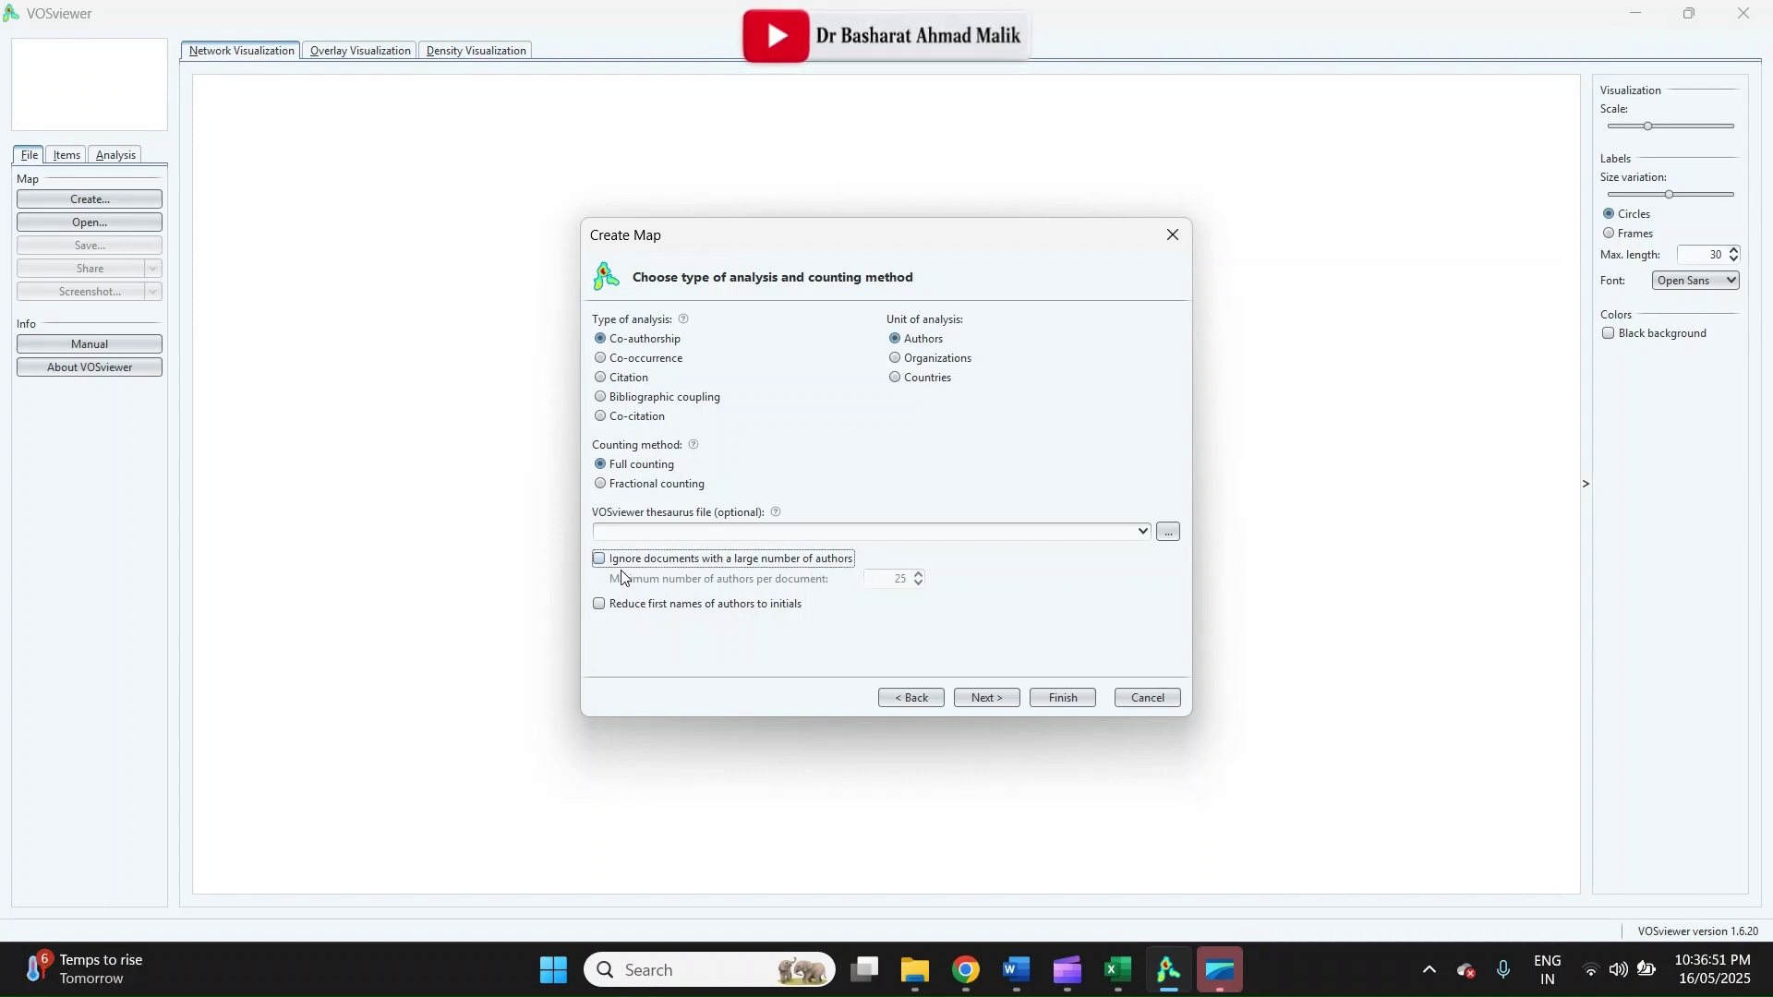
click(984, 699)
click(879, 327)
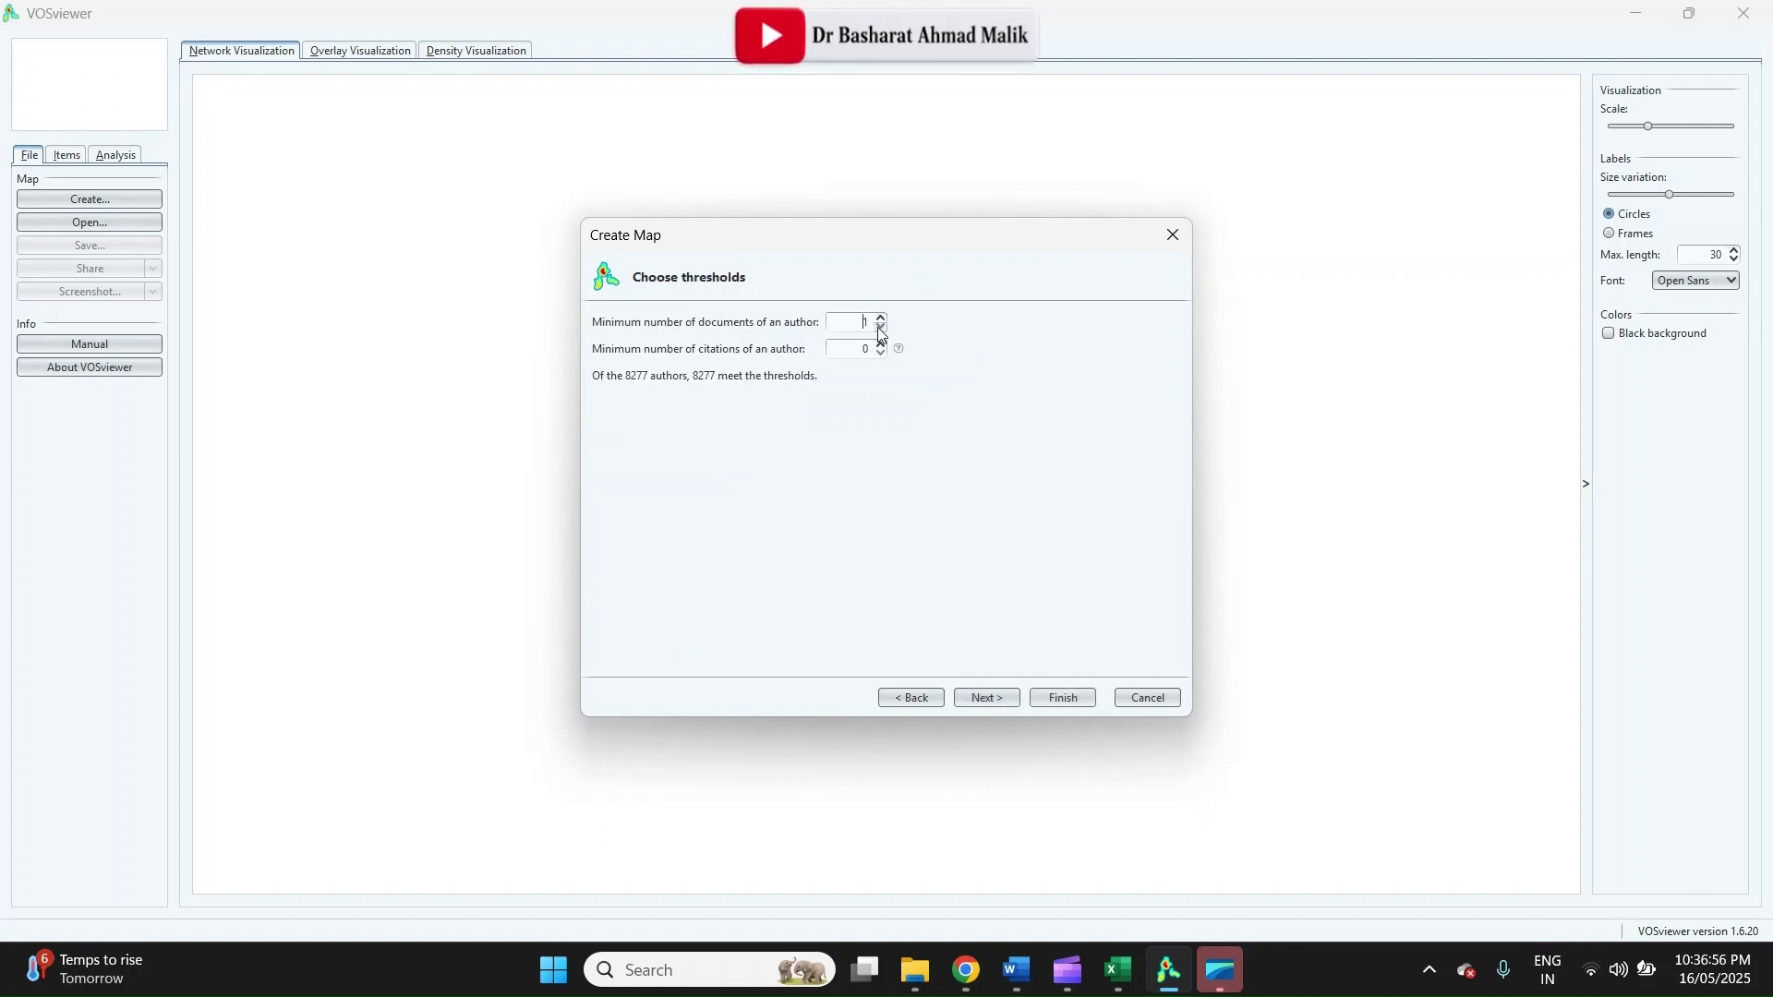
click(984, 699)
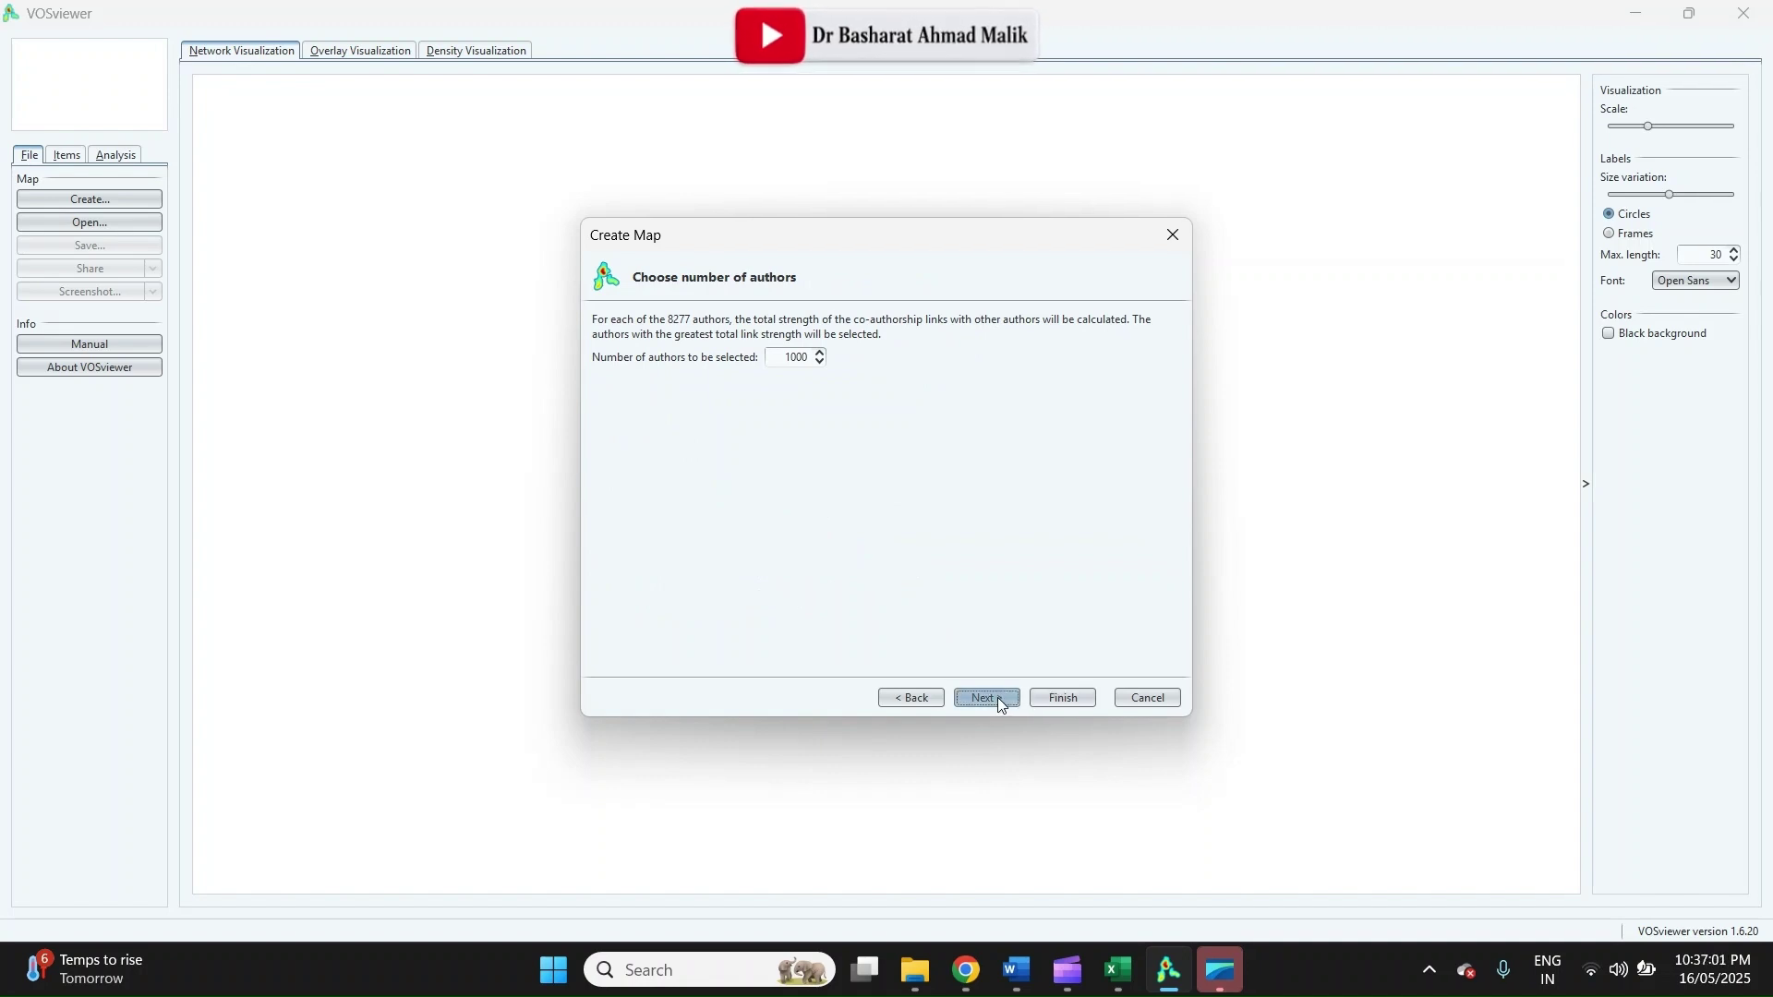
Accept 1000 authors to be selected and generate the co-authorship map
click(997, 696)
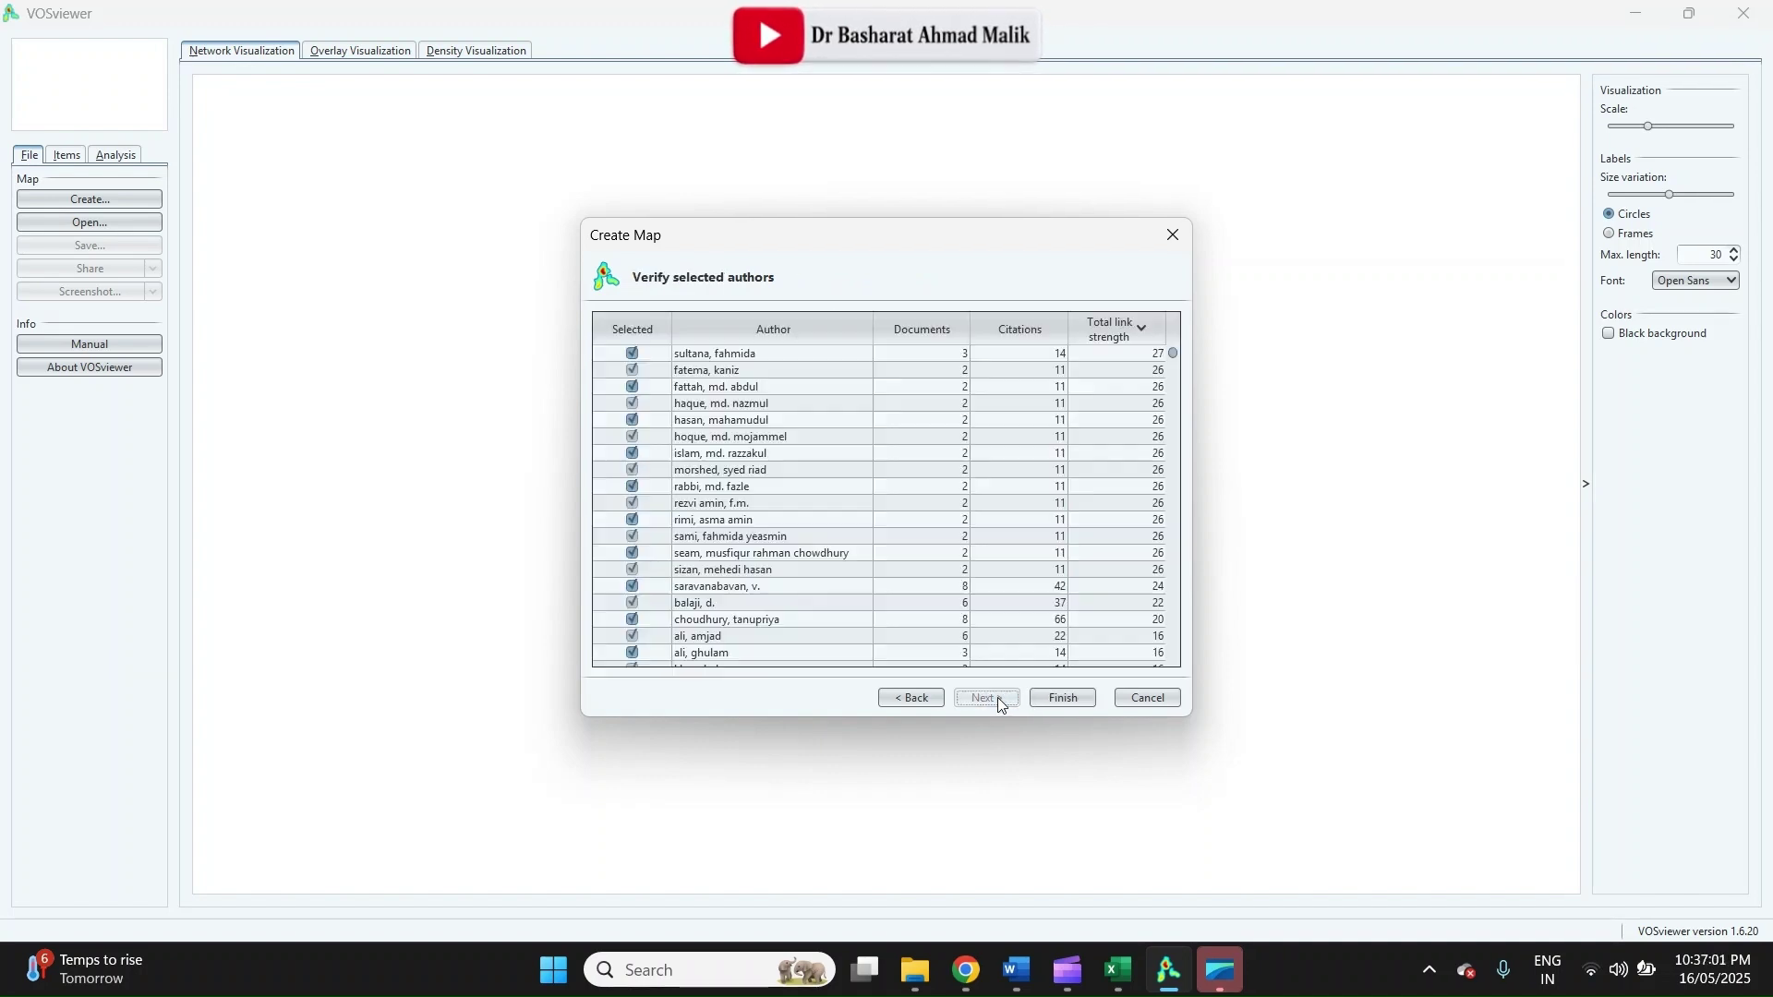
click(1090, 700)
click(893, 523)
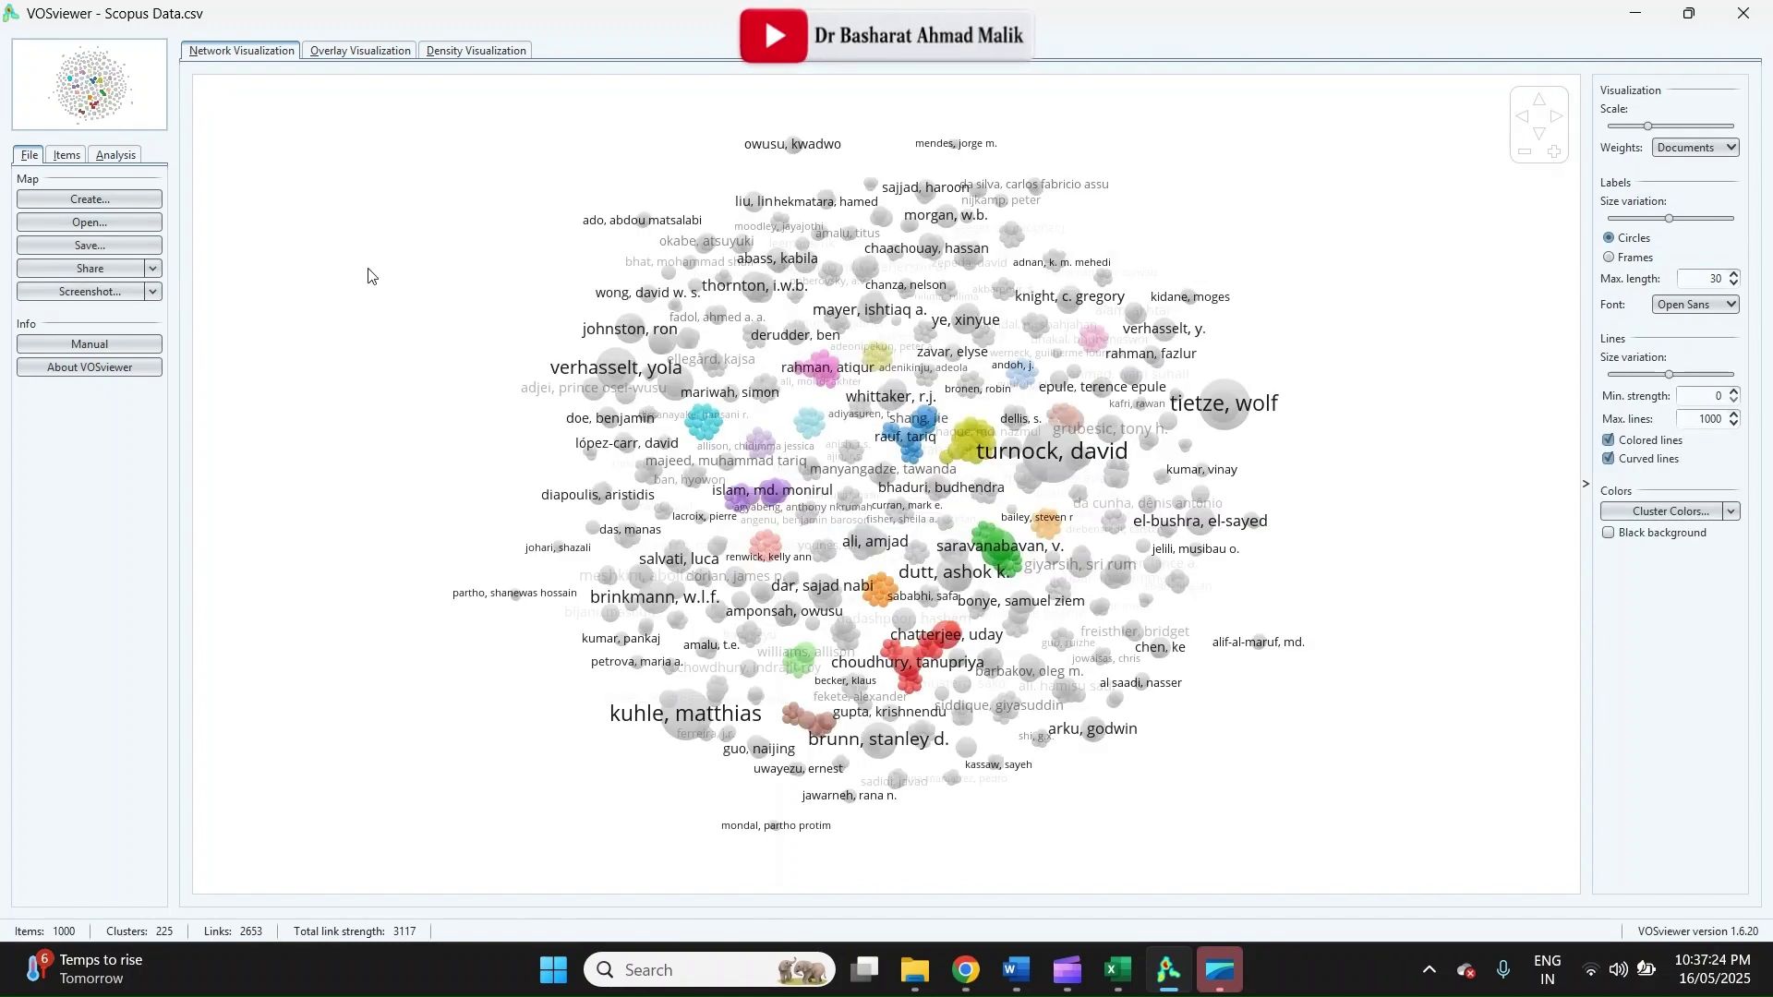
Save the map as a VOSviewer map file named test in the Downloads folder
click(90, 246)
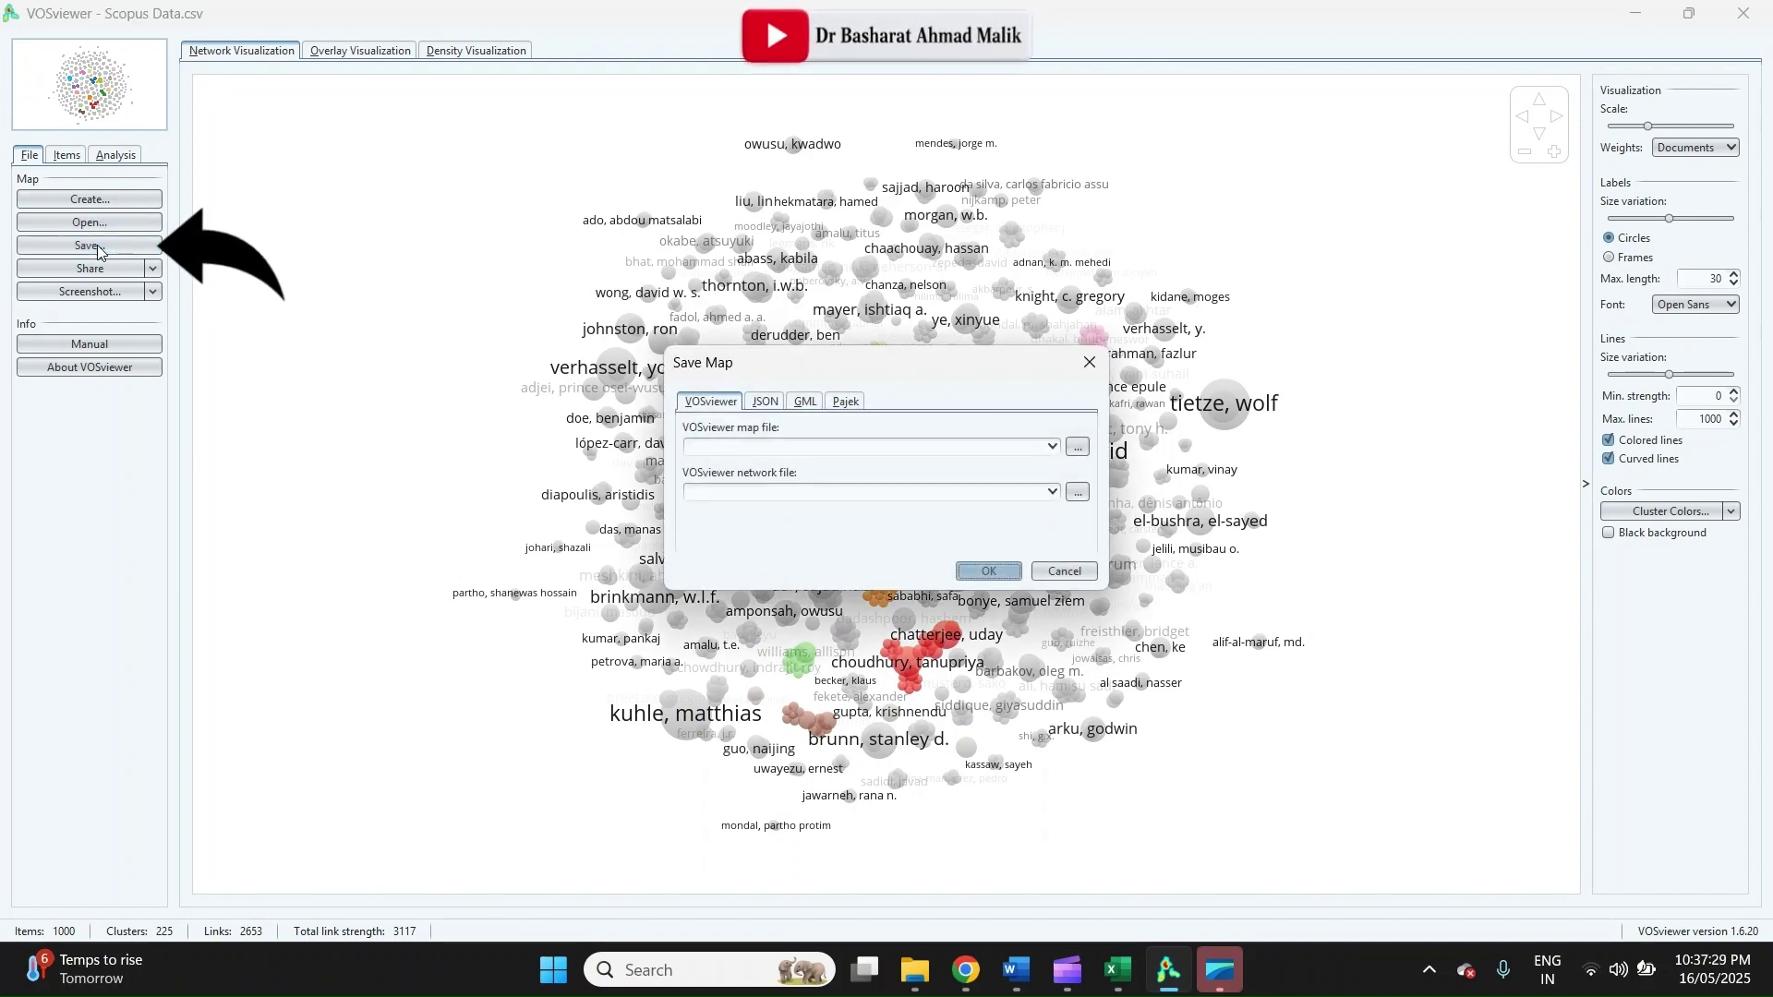
click(1078, 448)
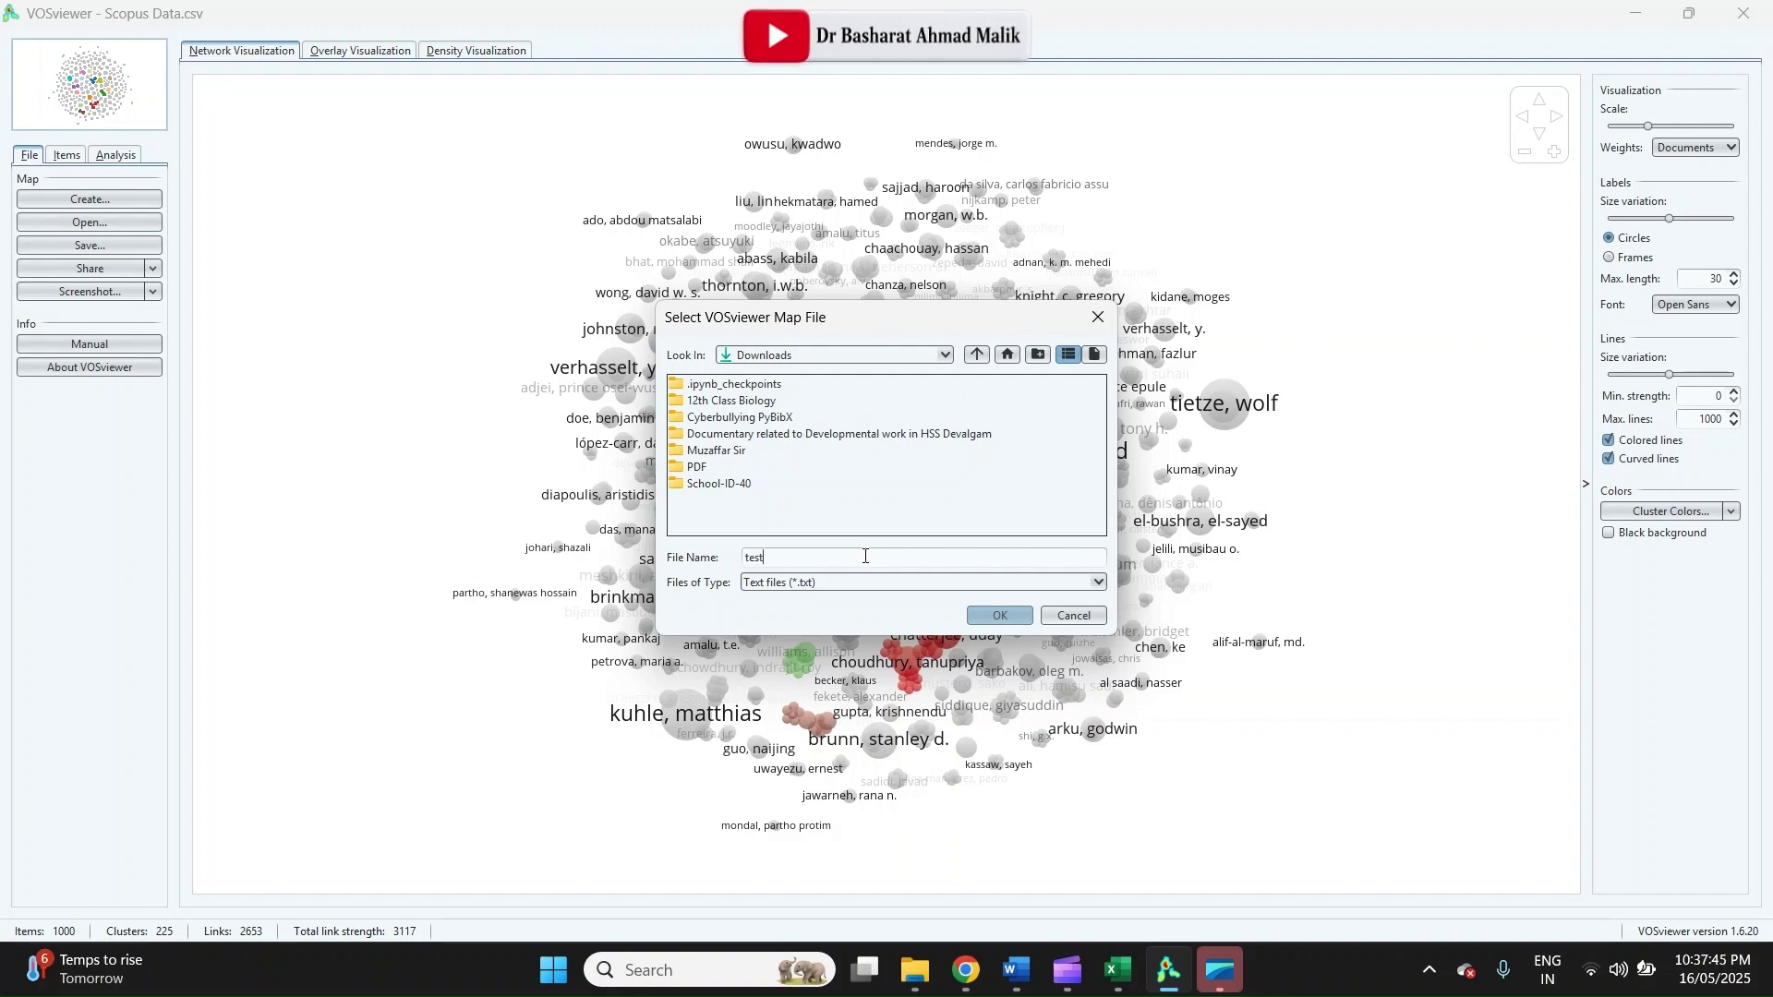
click(999, 617)
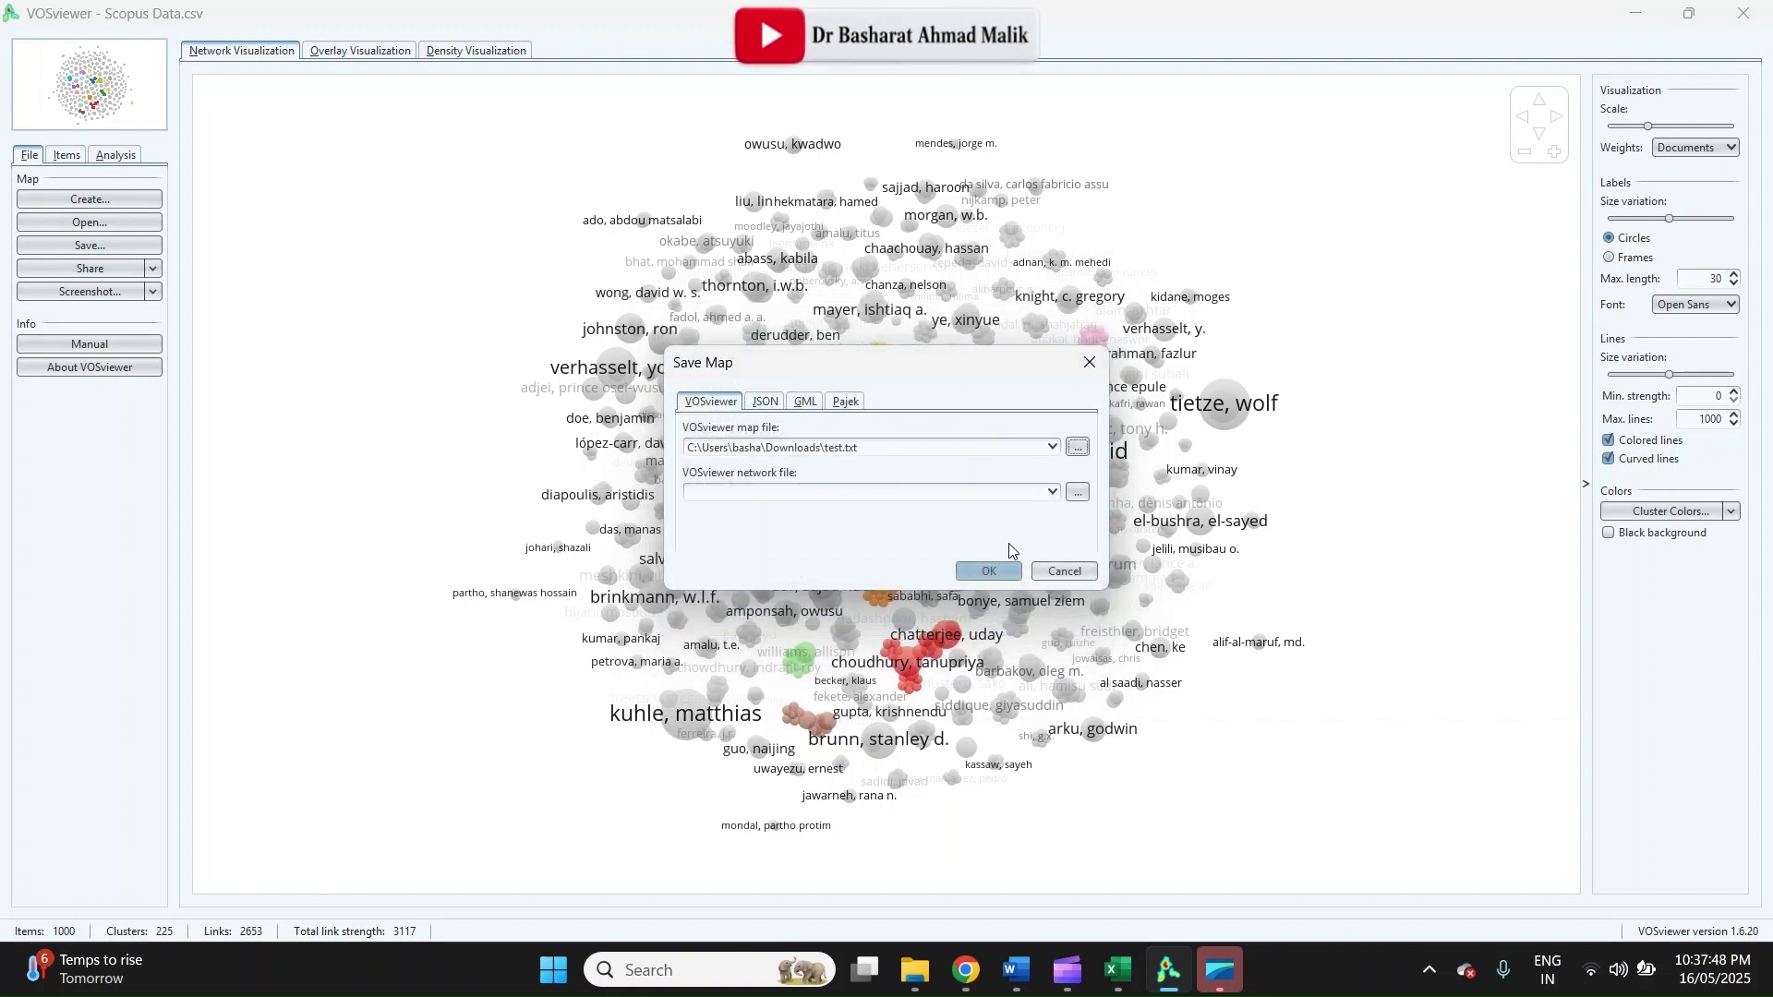
click(995, 570)
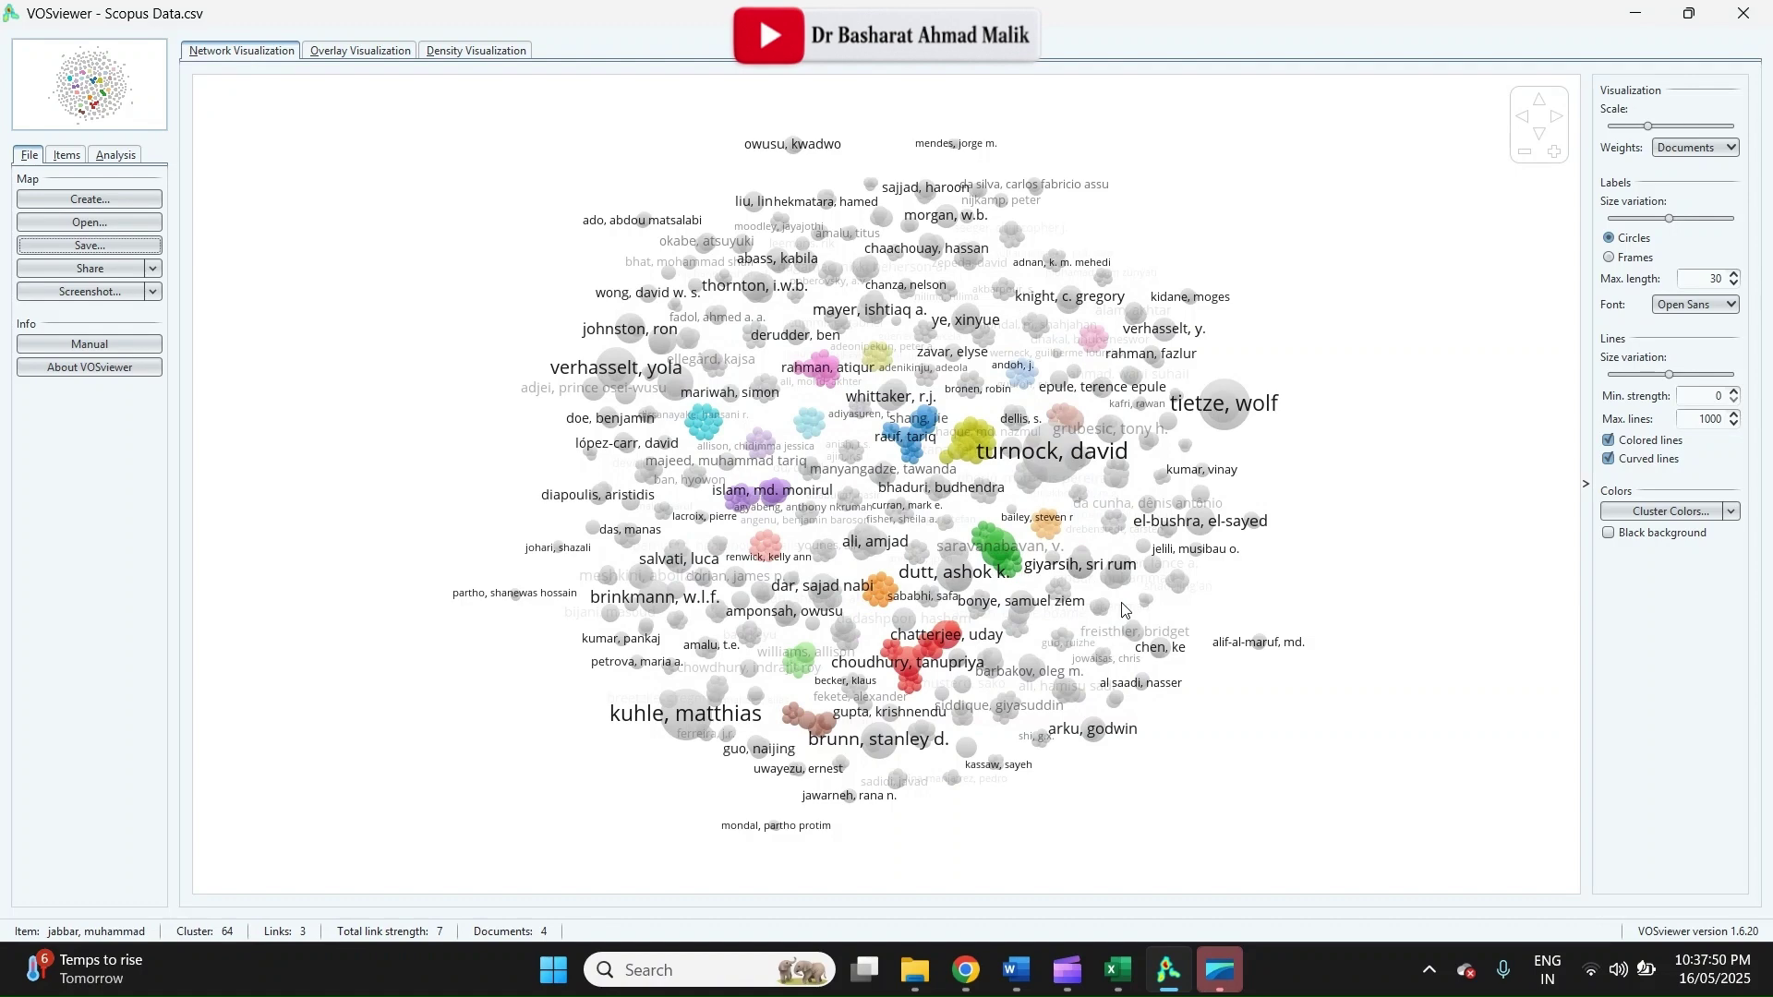
Switch to File Explorer and open the saved test.txt from the Downloads folder
click(917, 988)
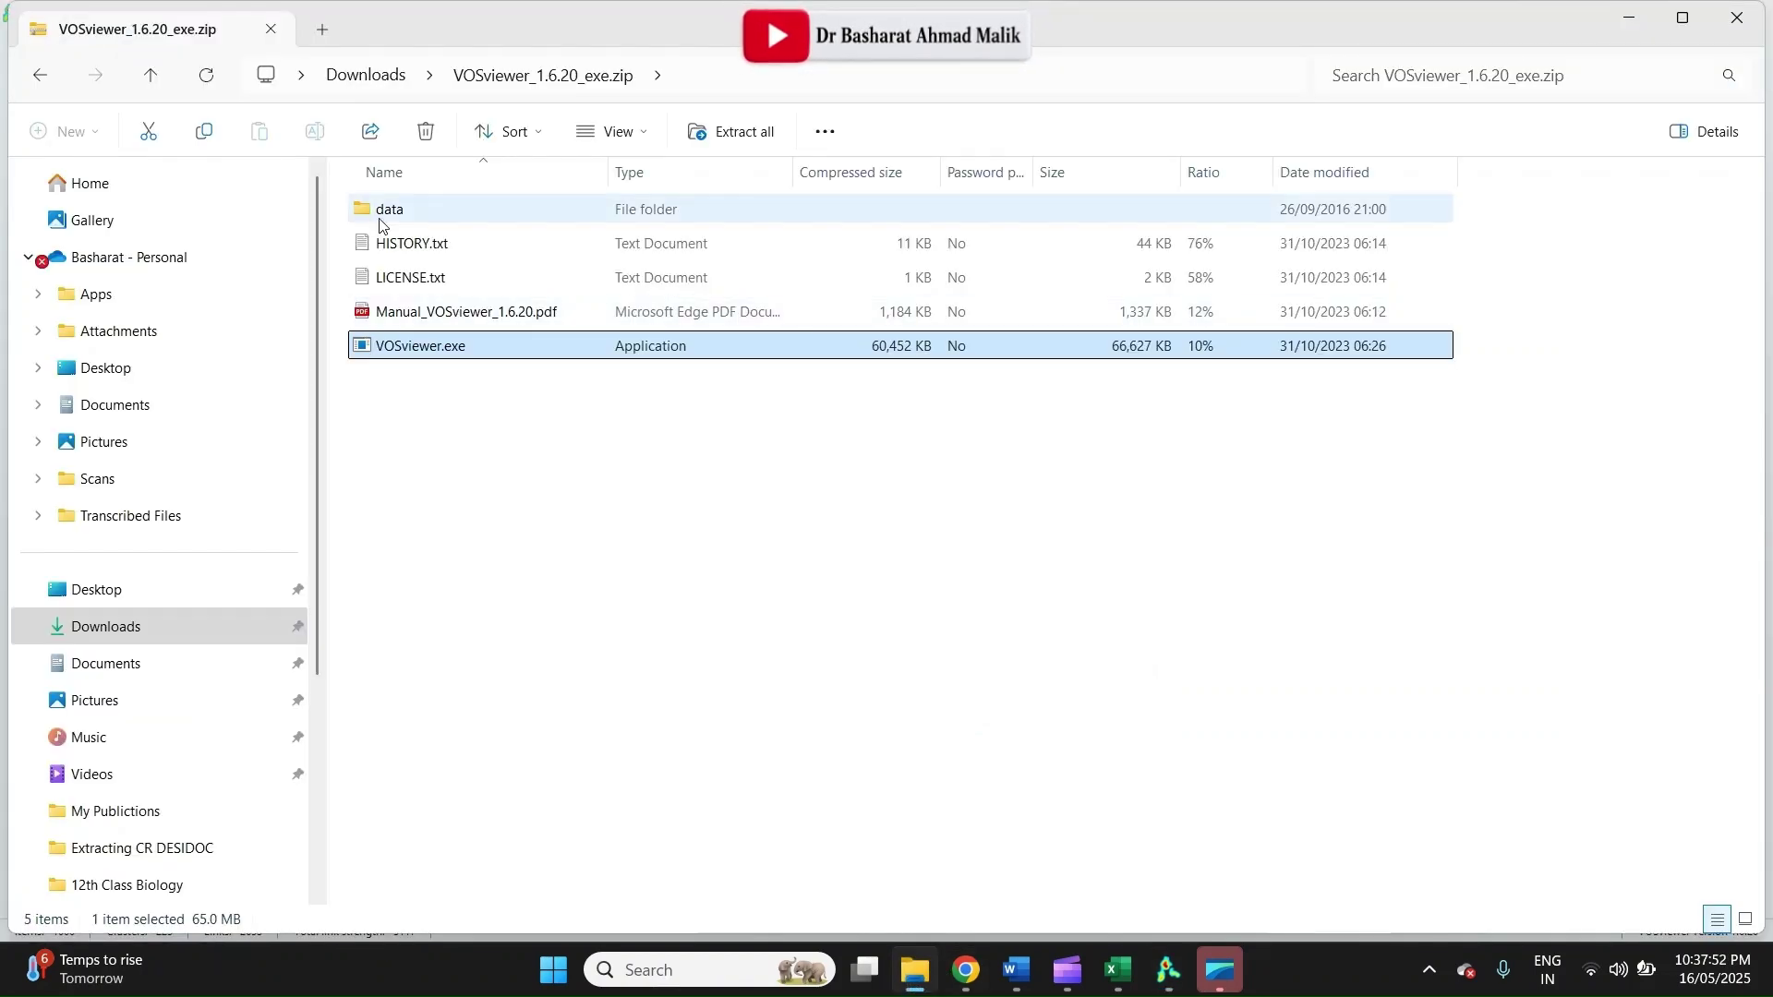
click(372, 77)
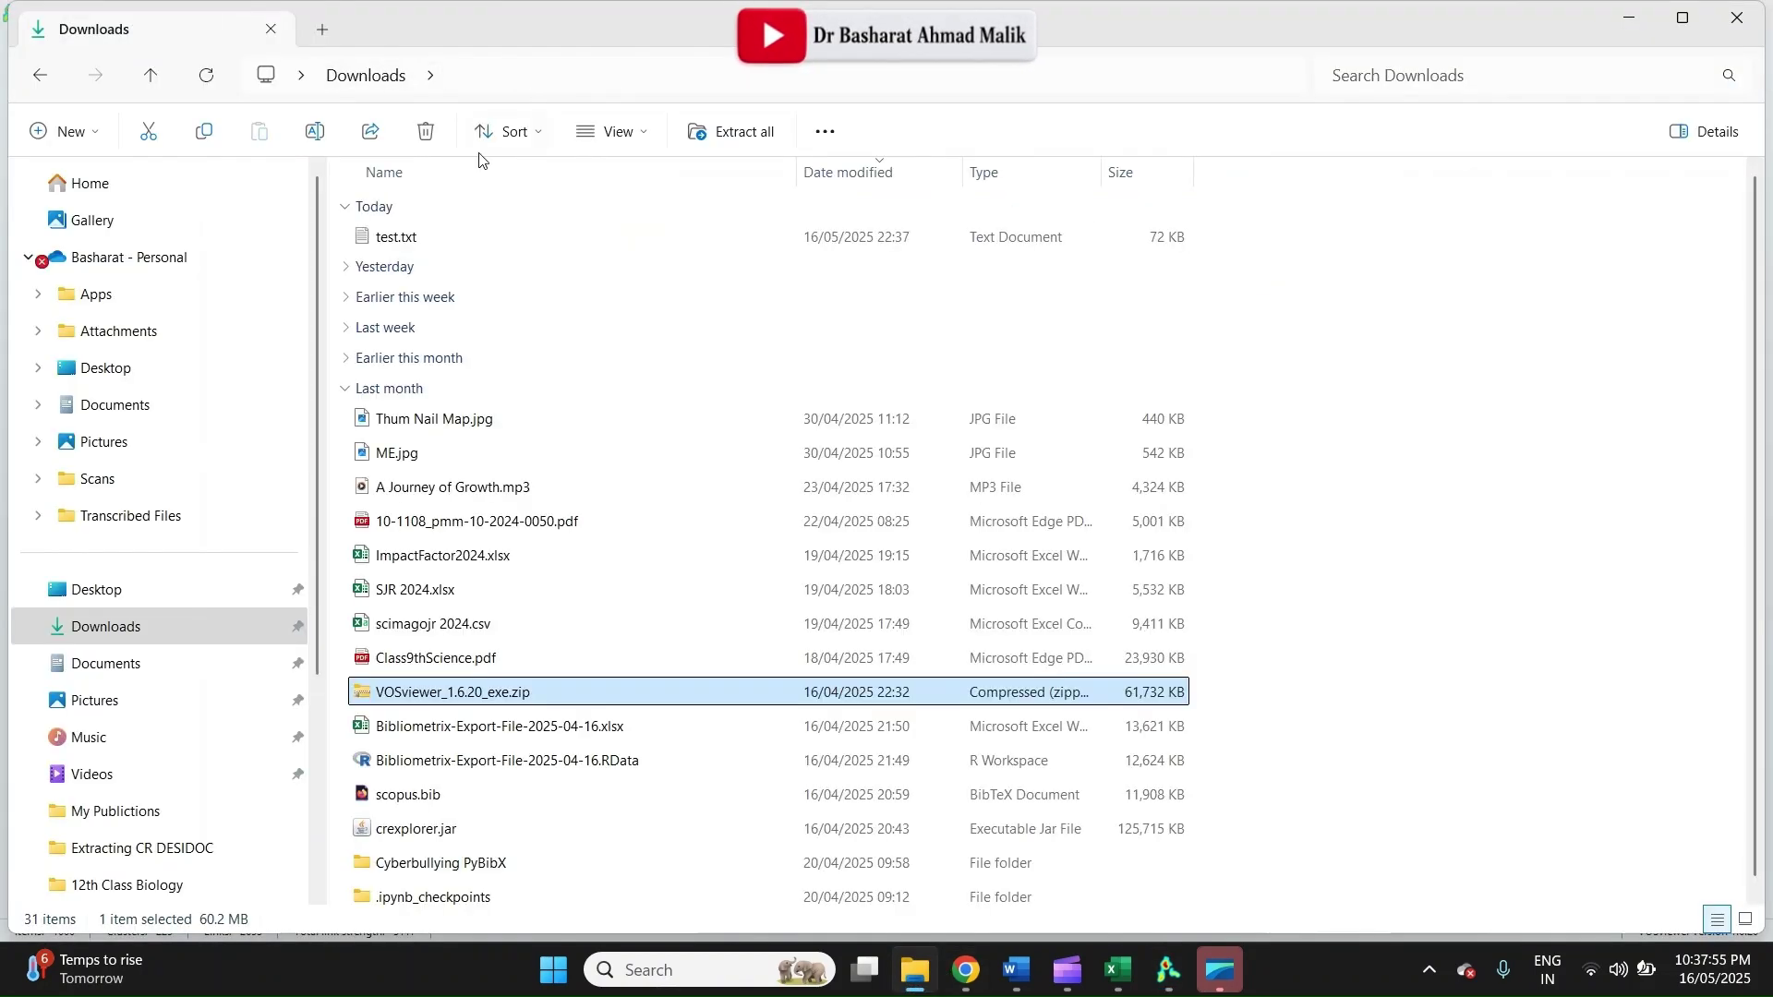
click(347, 388)
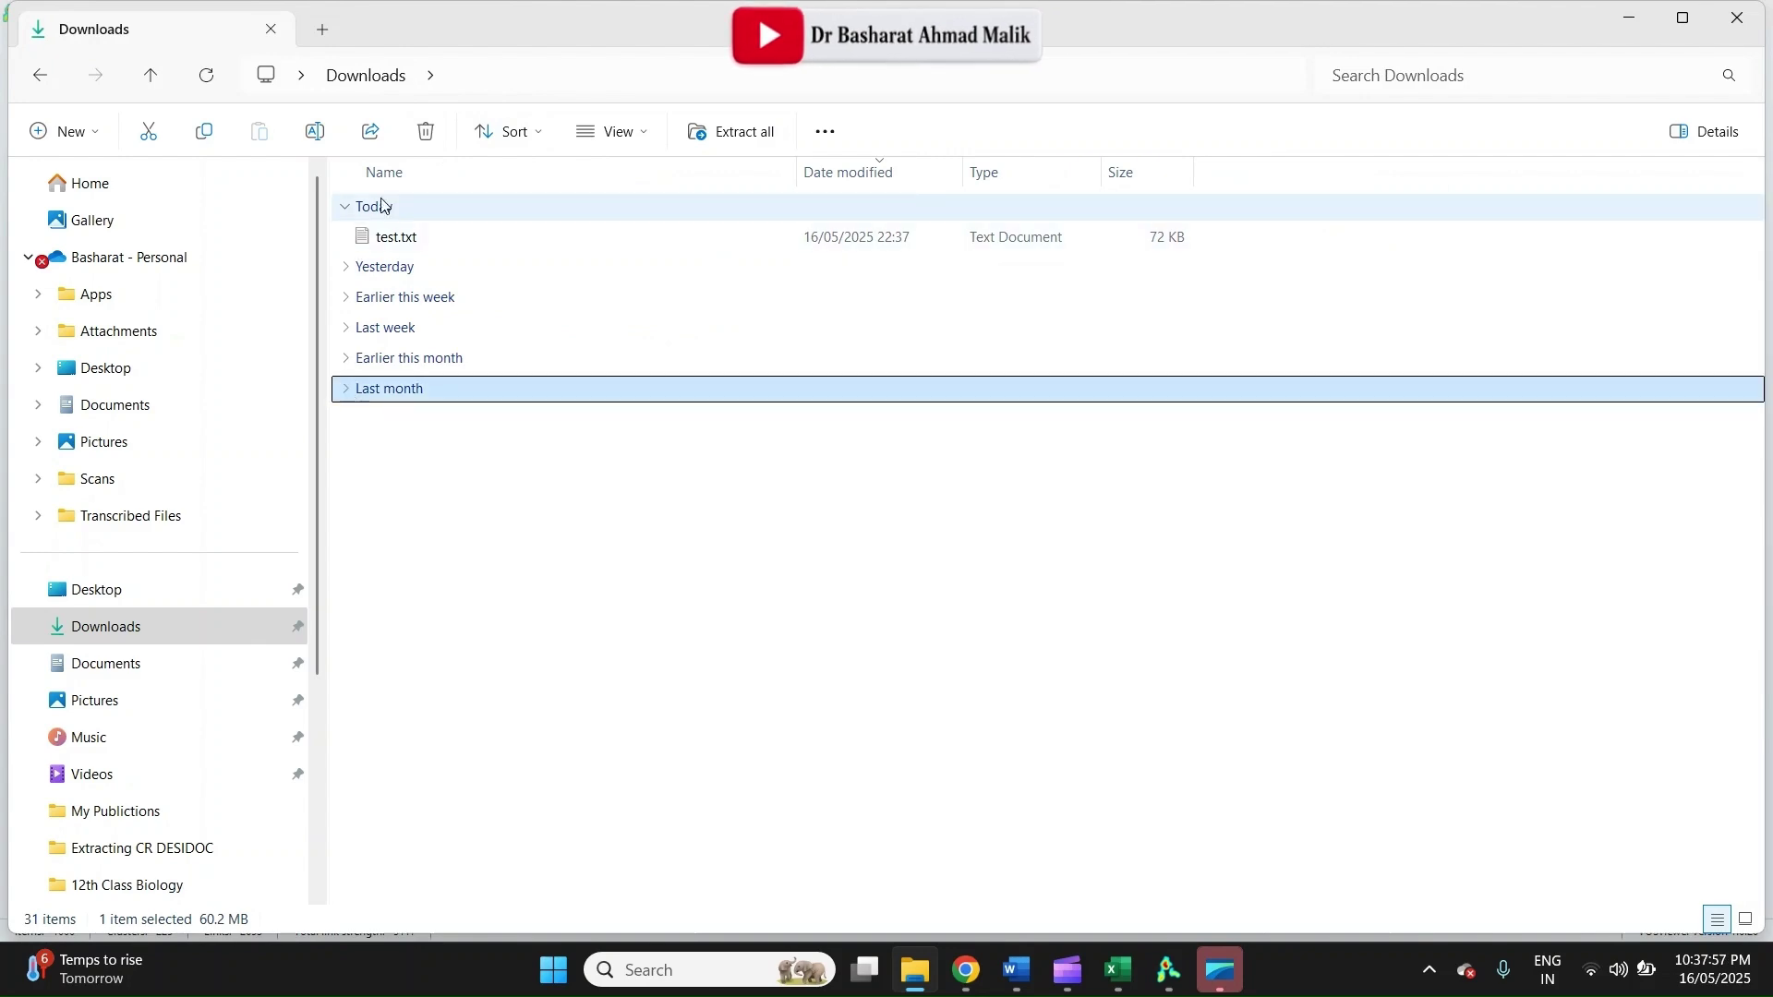
double_click(423, 242)
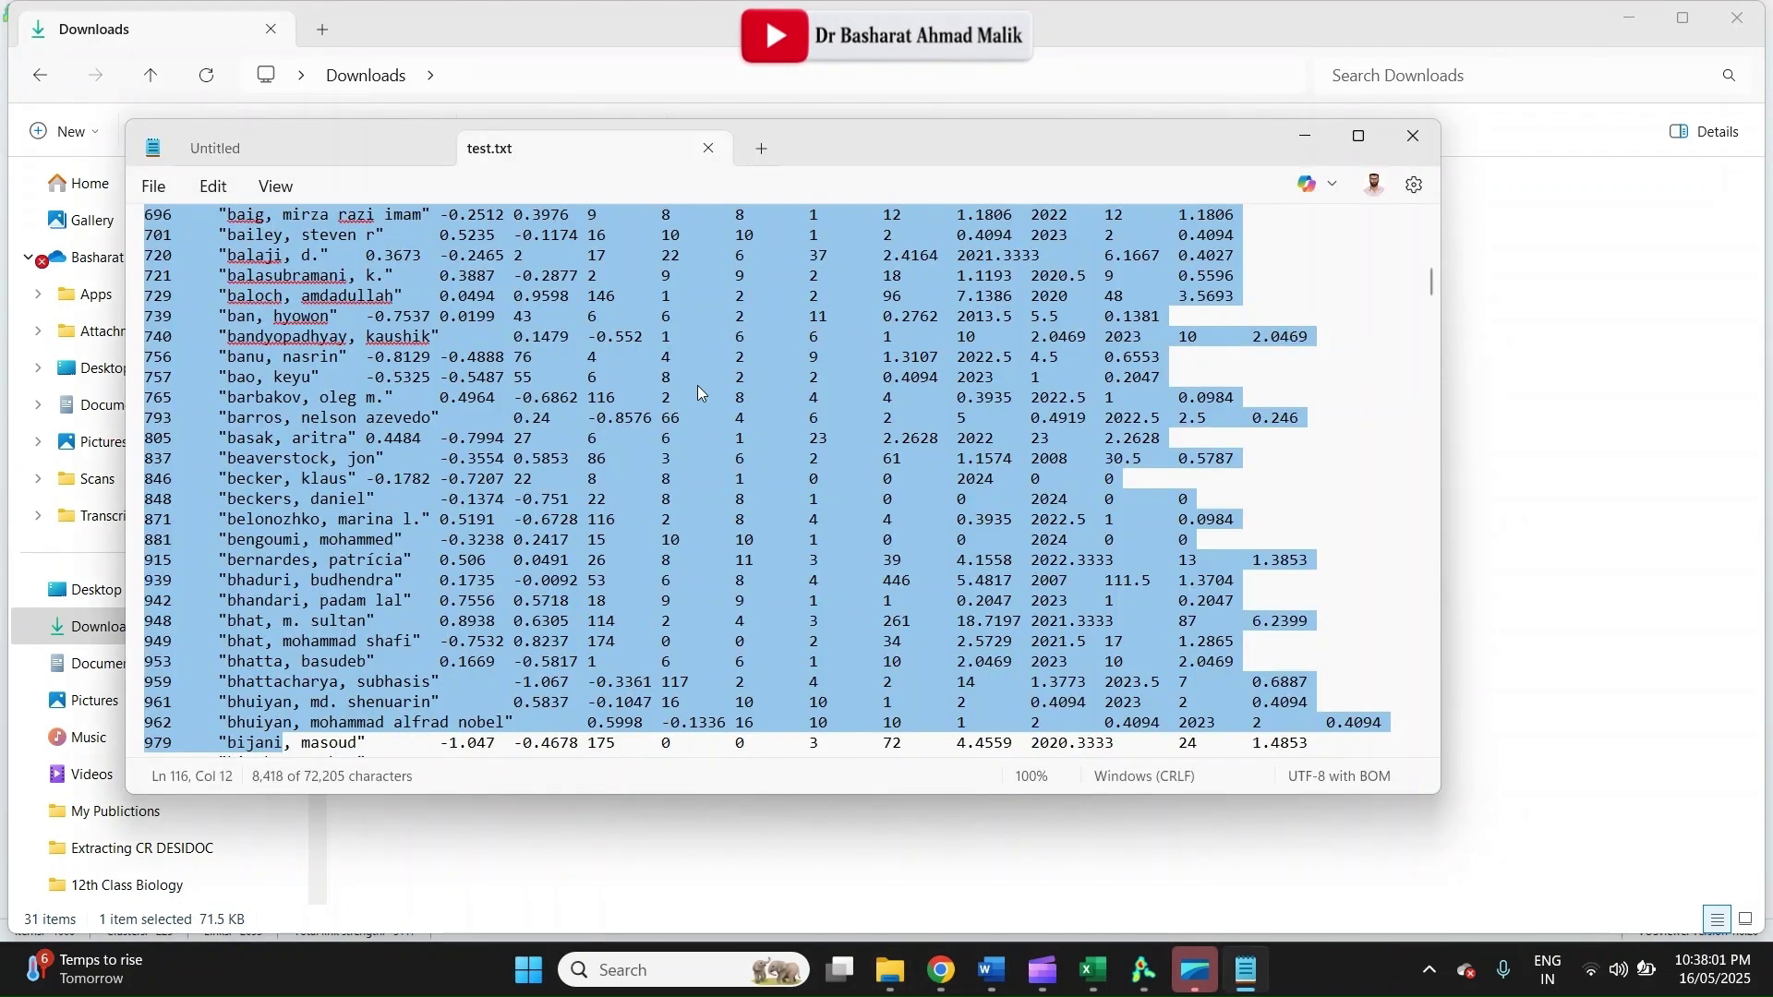
Copy the entire contents of test.txt and paste them at cell A1 of the blank Excel workbook
click(702, 394)
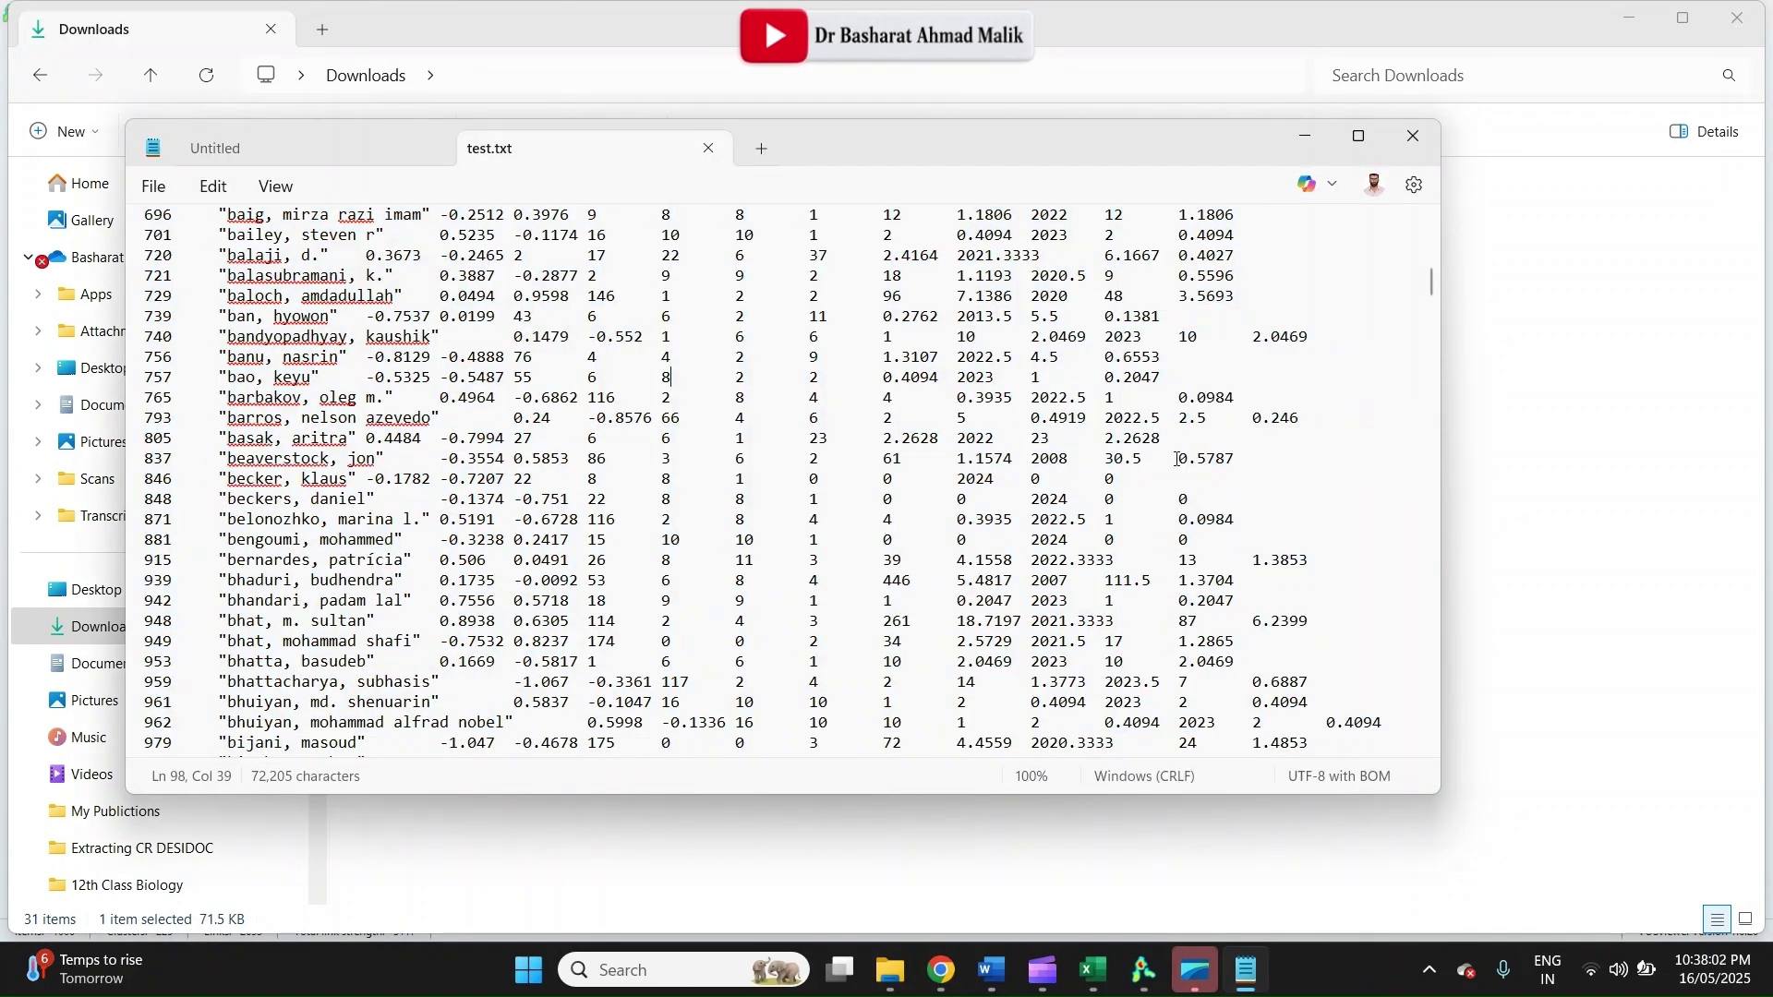
drag(1432, 282, 1433, 205)
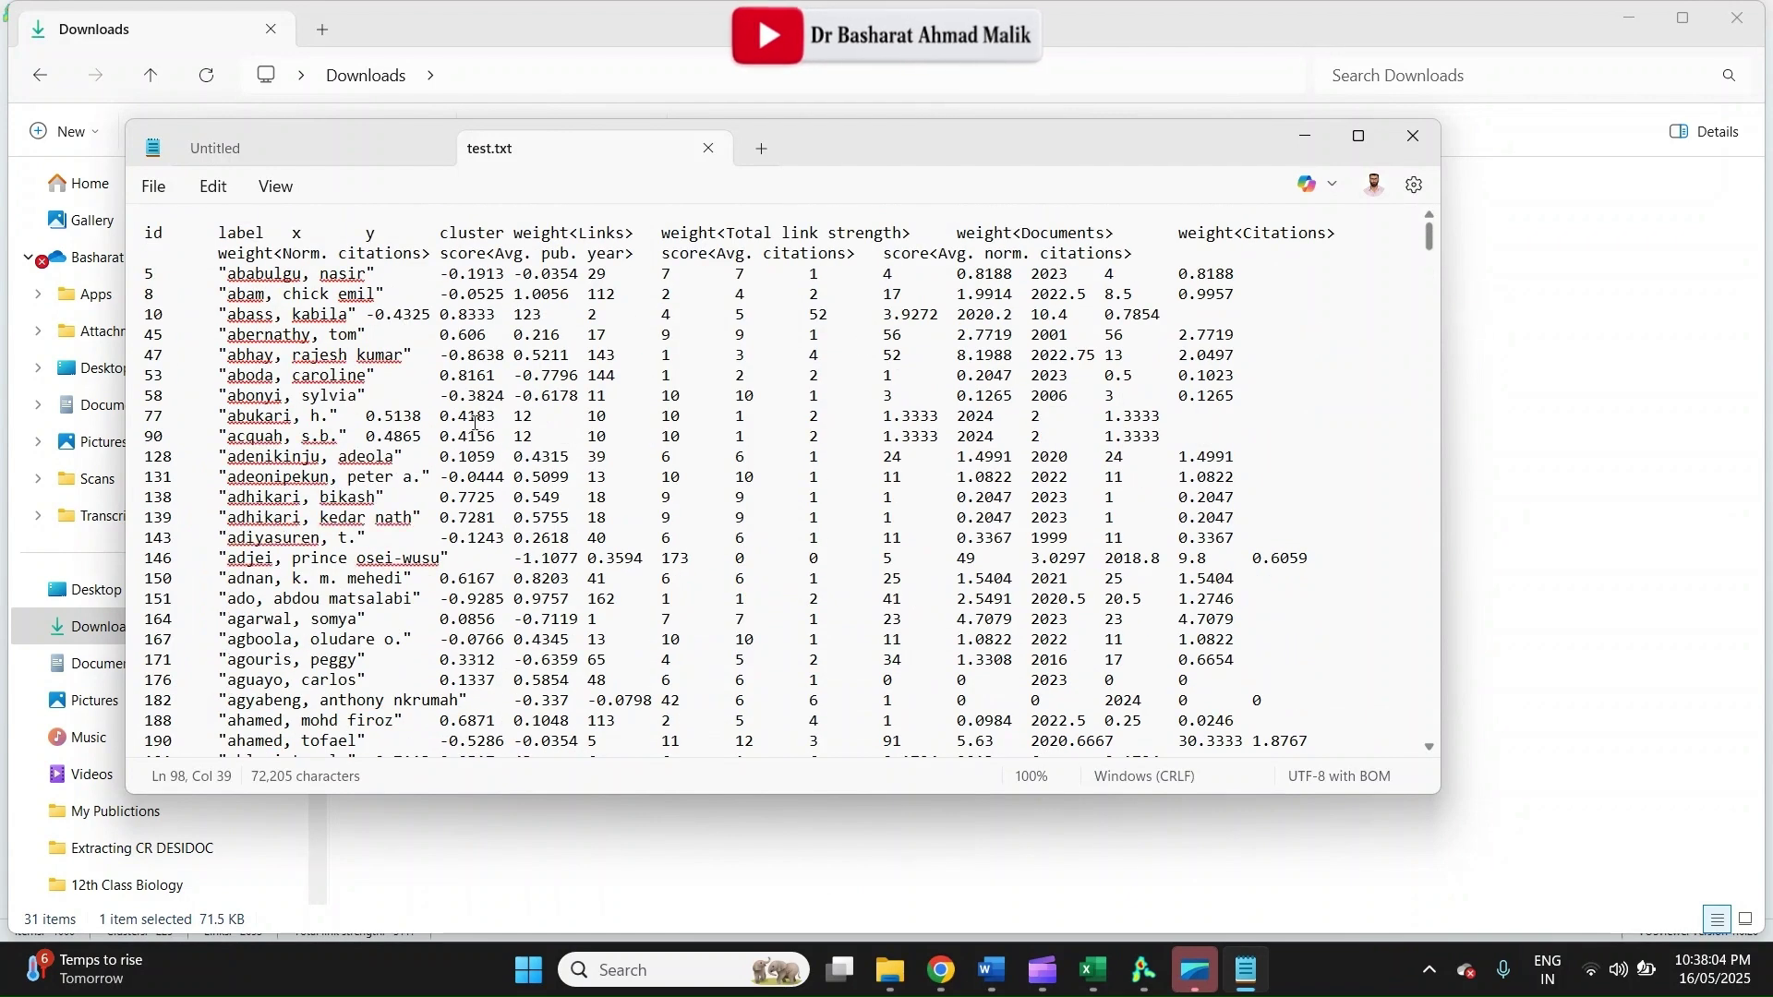
click(306, 277)
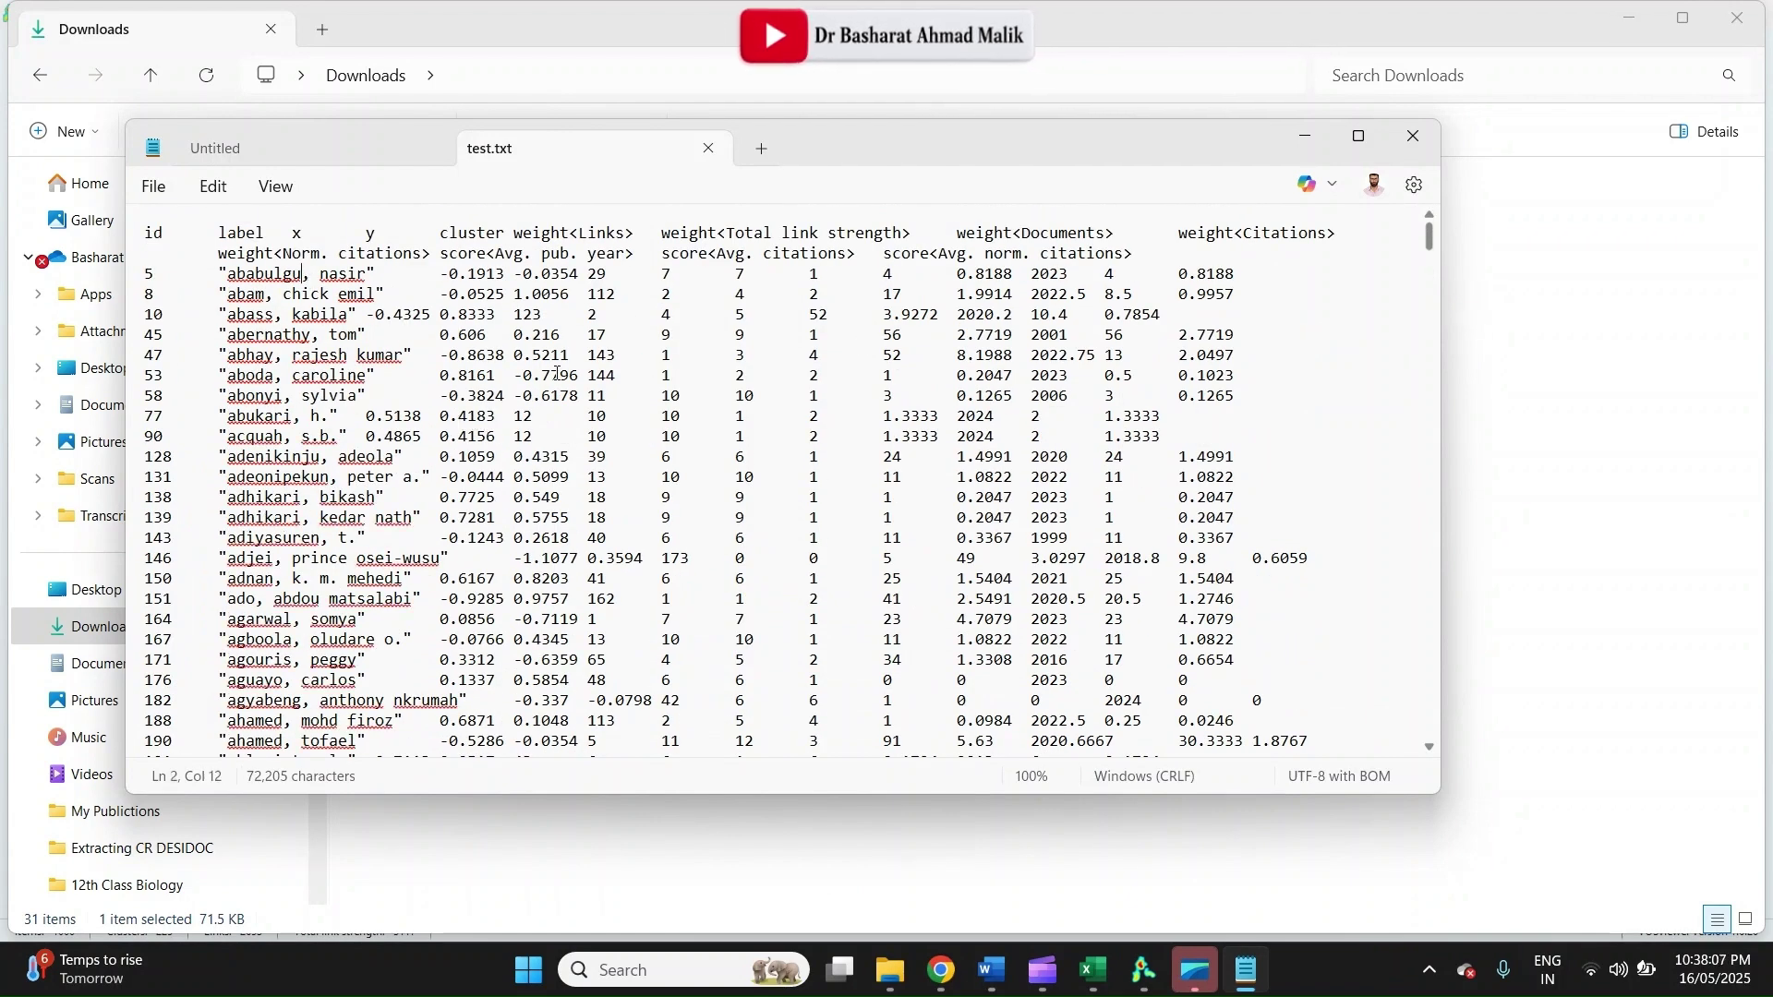
key(ctrl+a)
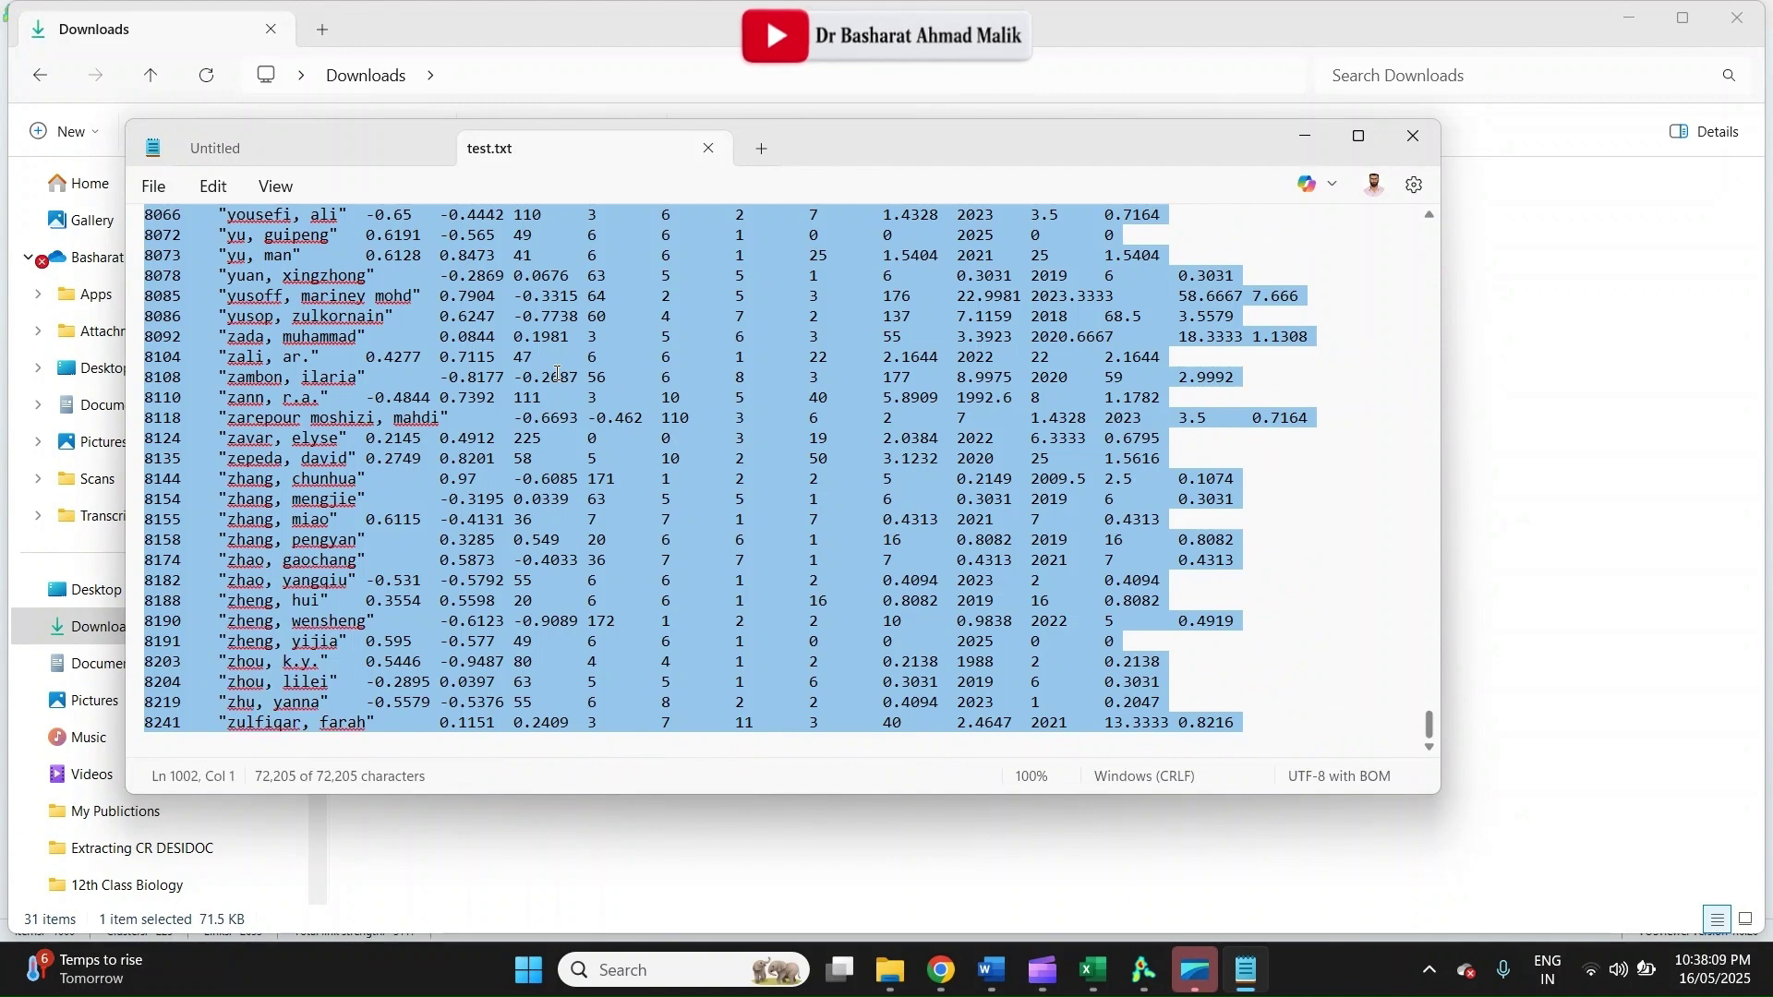
click(1094, 969)
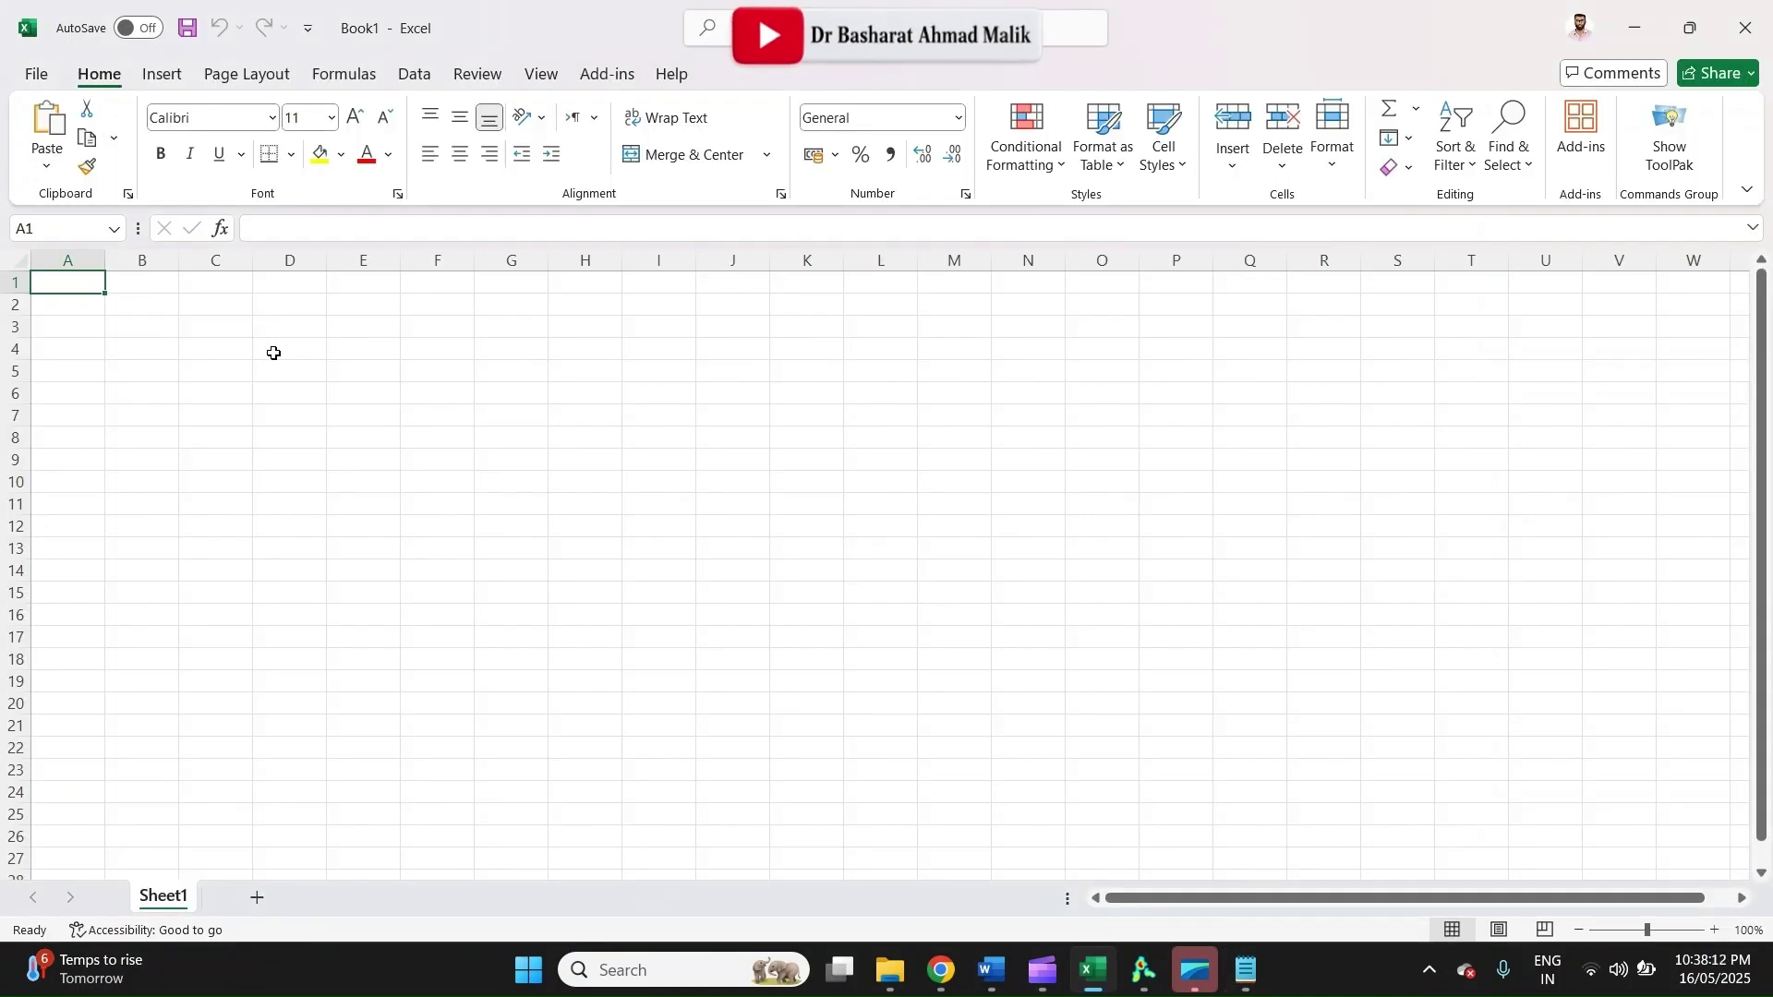
key(ctrl+v)
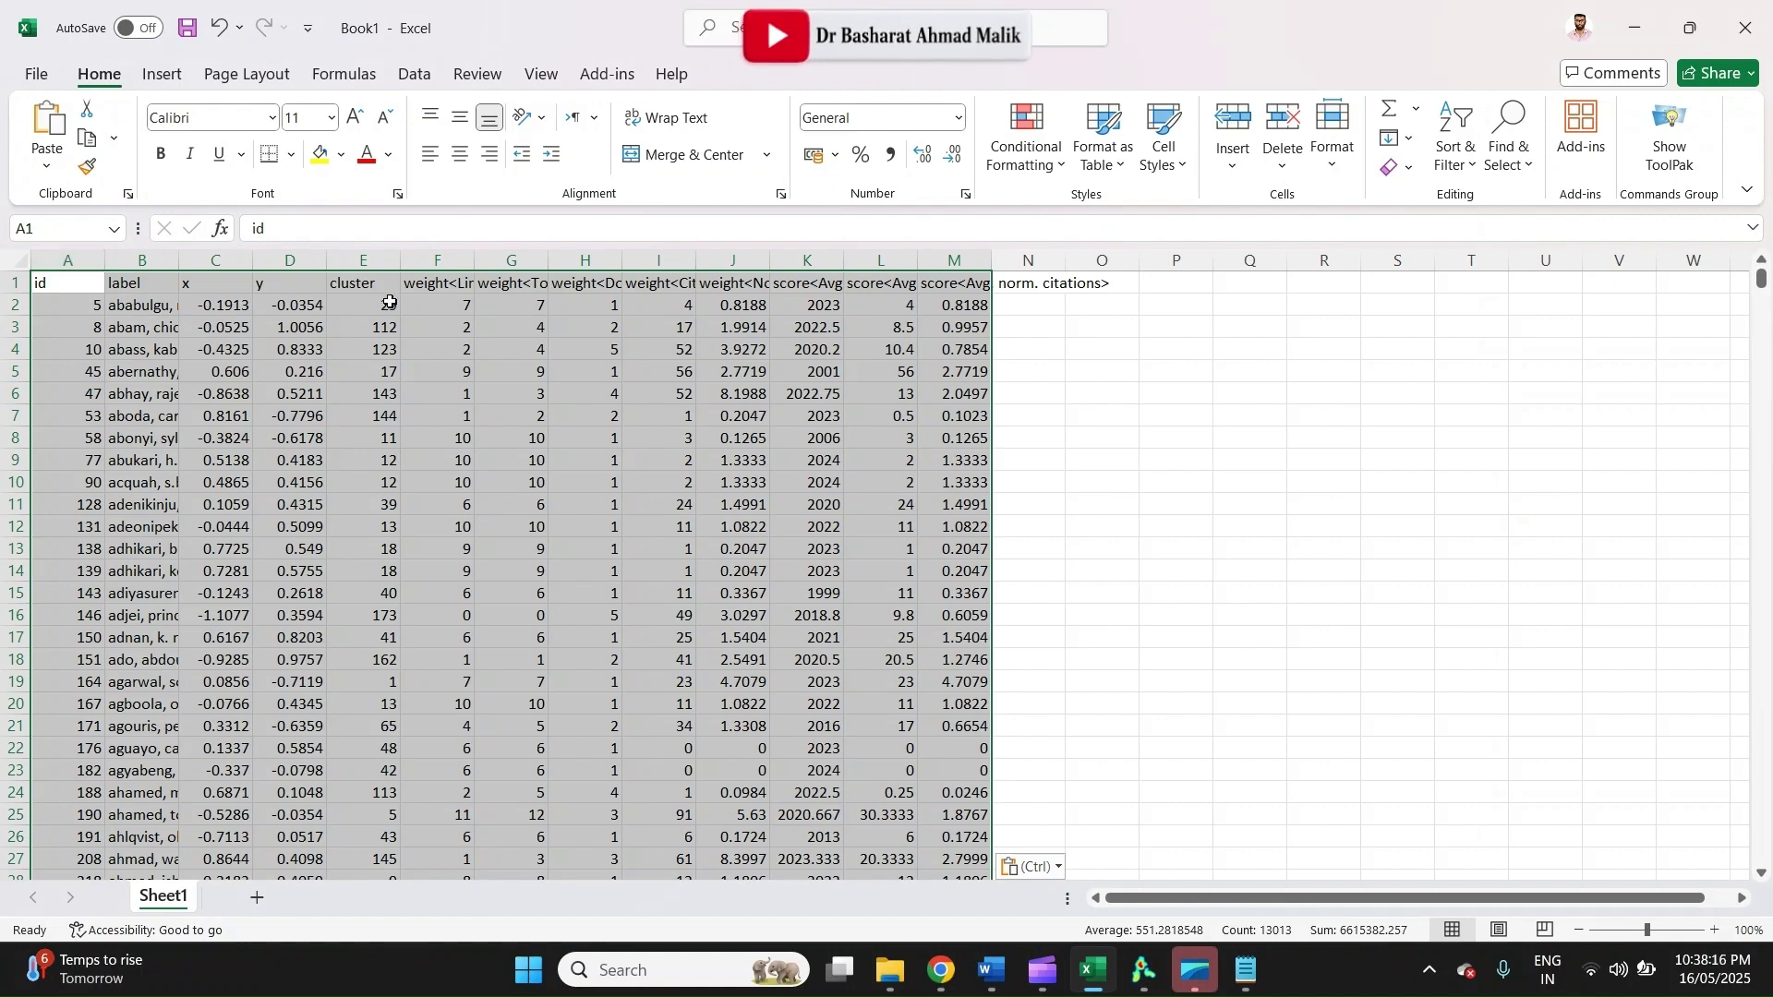
AutoFit the column widths of the pasted author data
key(alt+h)
key(o)
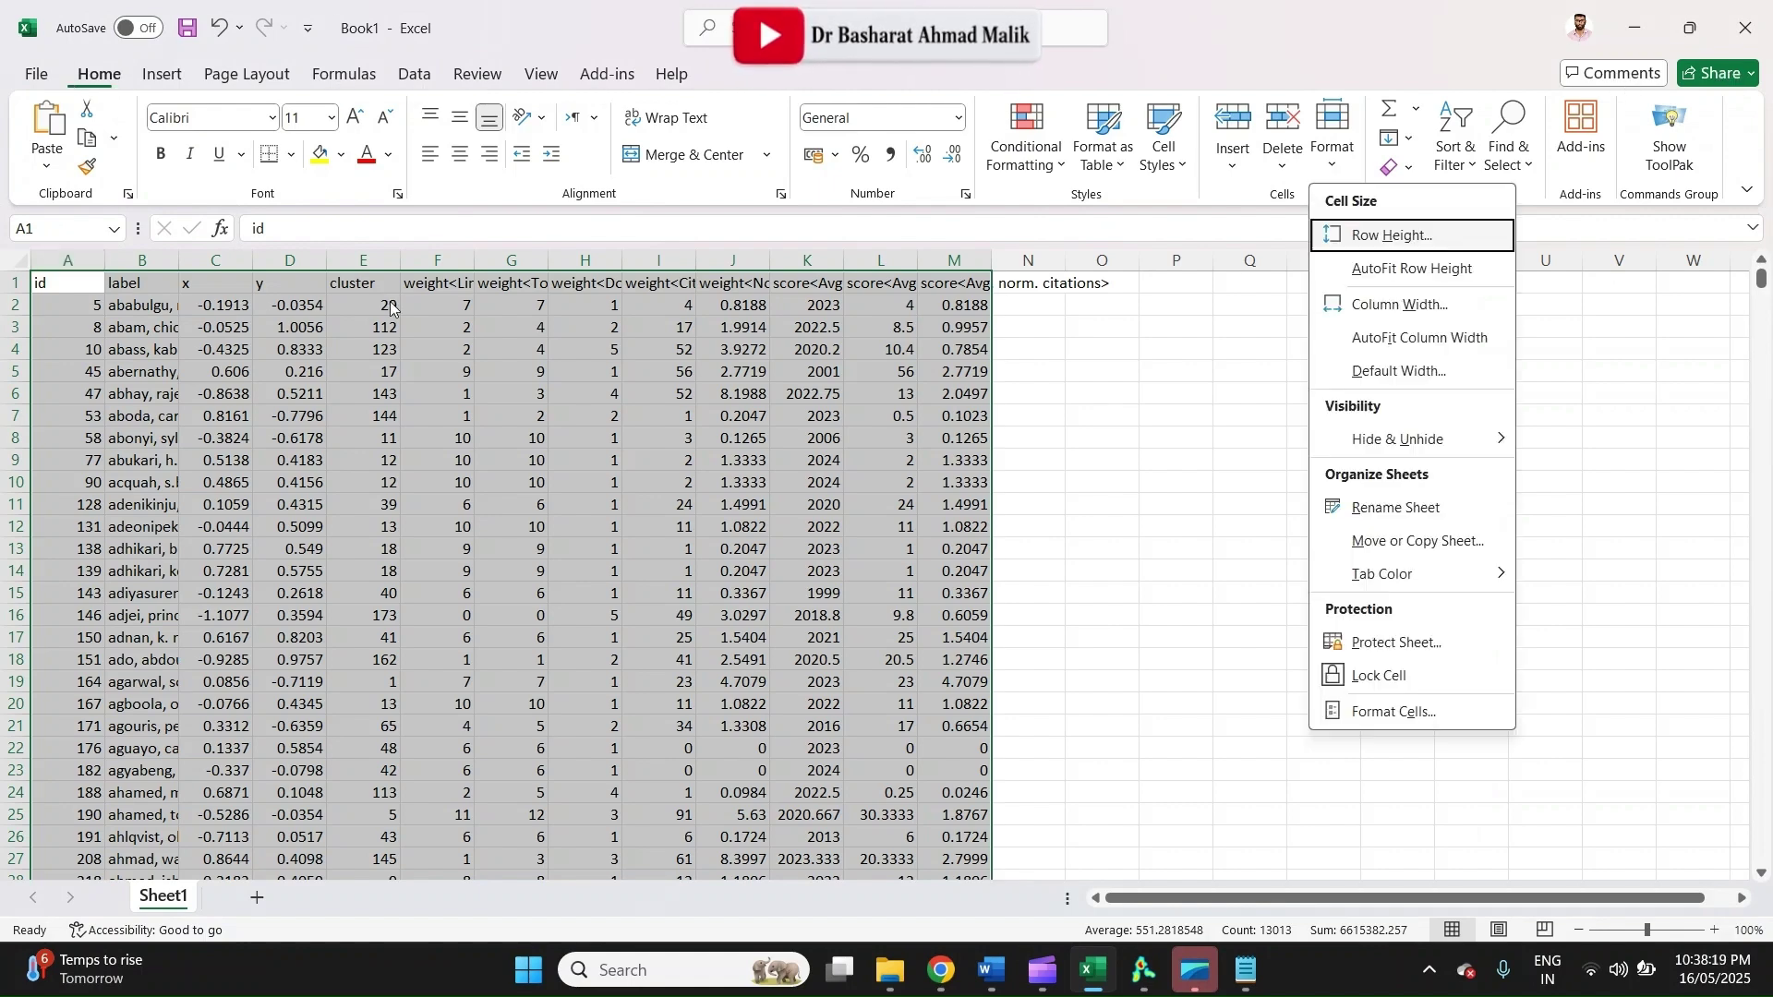
key(i)
click(903, 347)
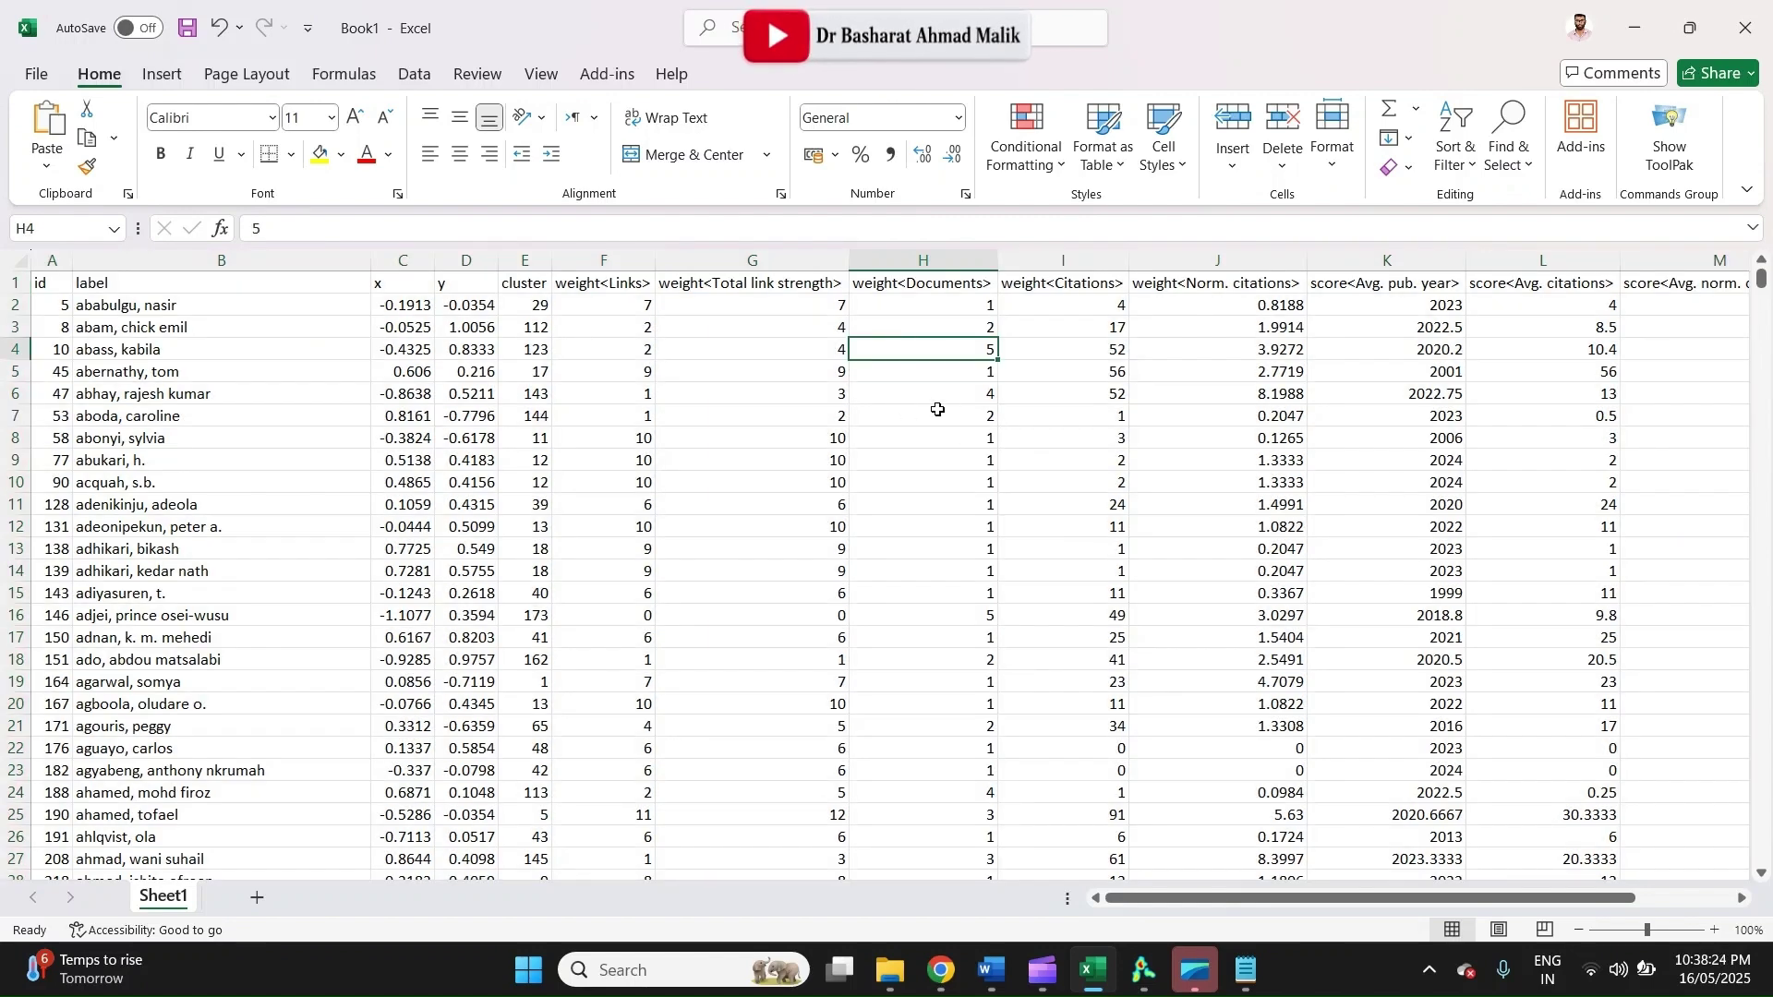
Delete the id, x, y, cluster, weight<Links> and weight<Total link strength> columns from the author data
click(35, 259)
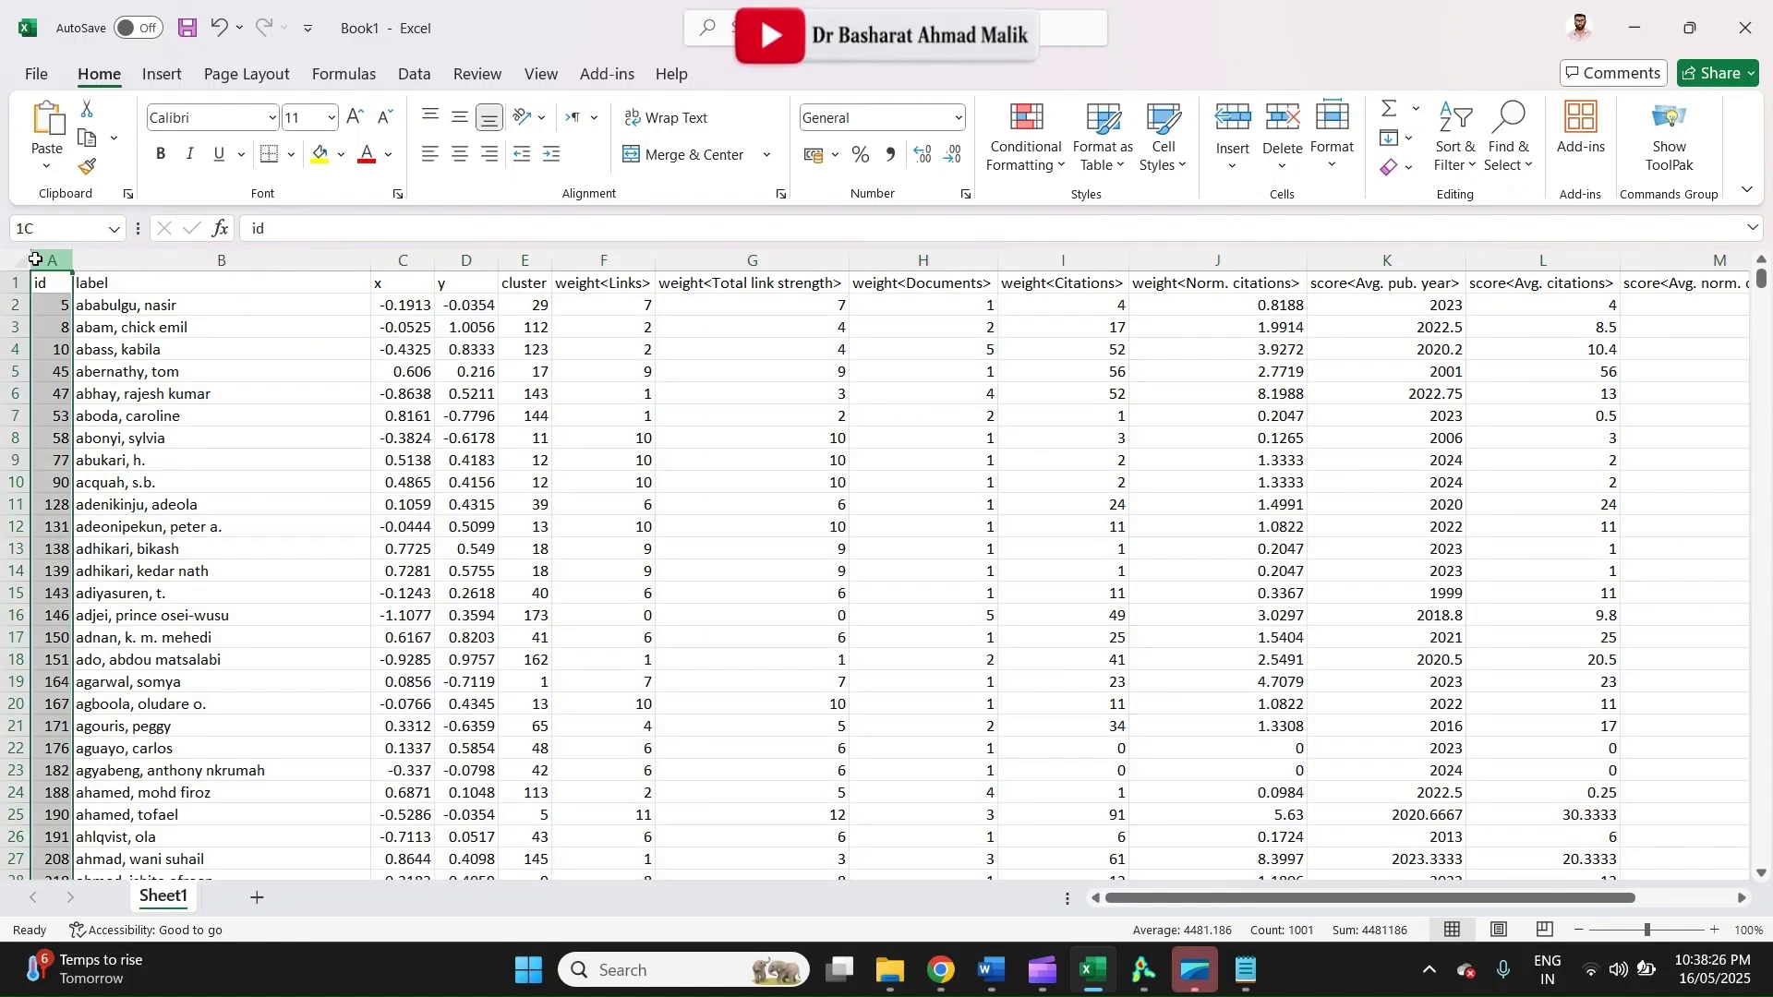
right_click(35, 259)
click(131, 526)
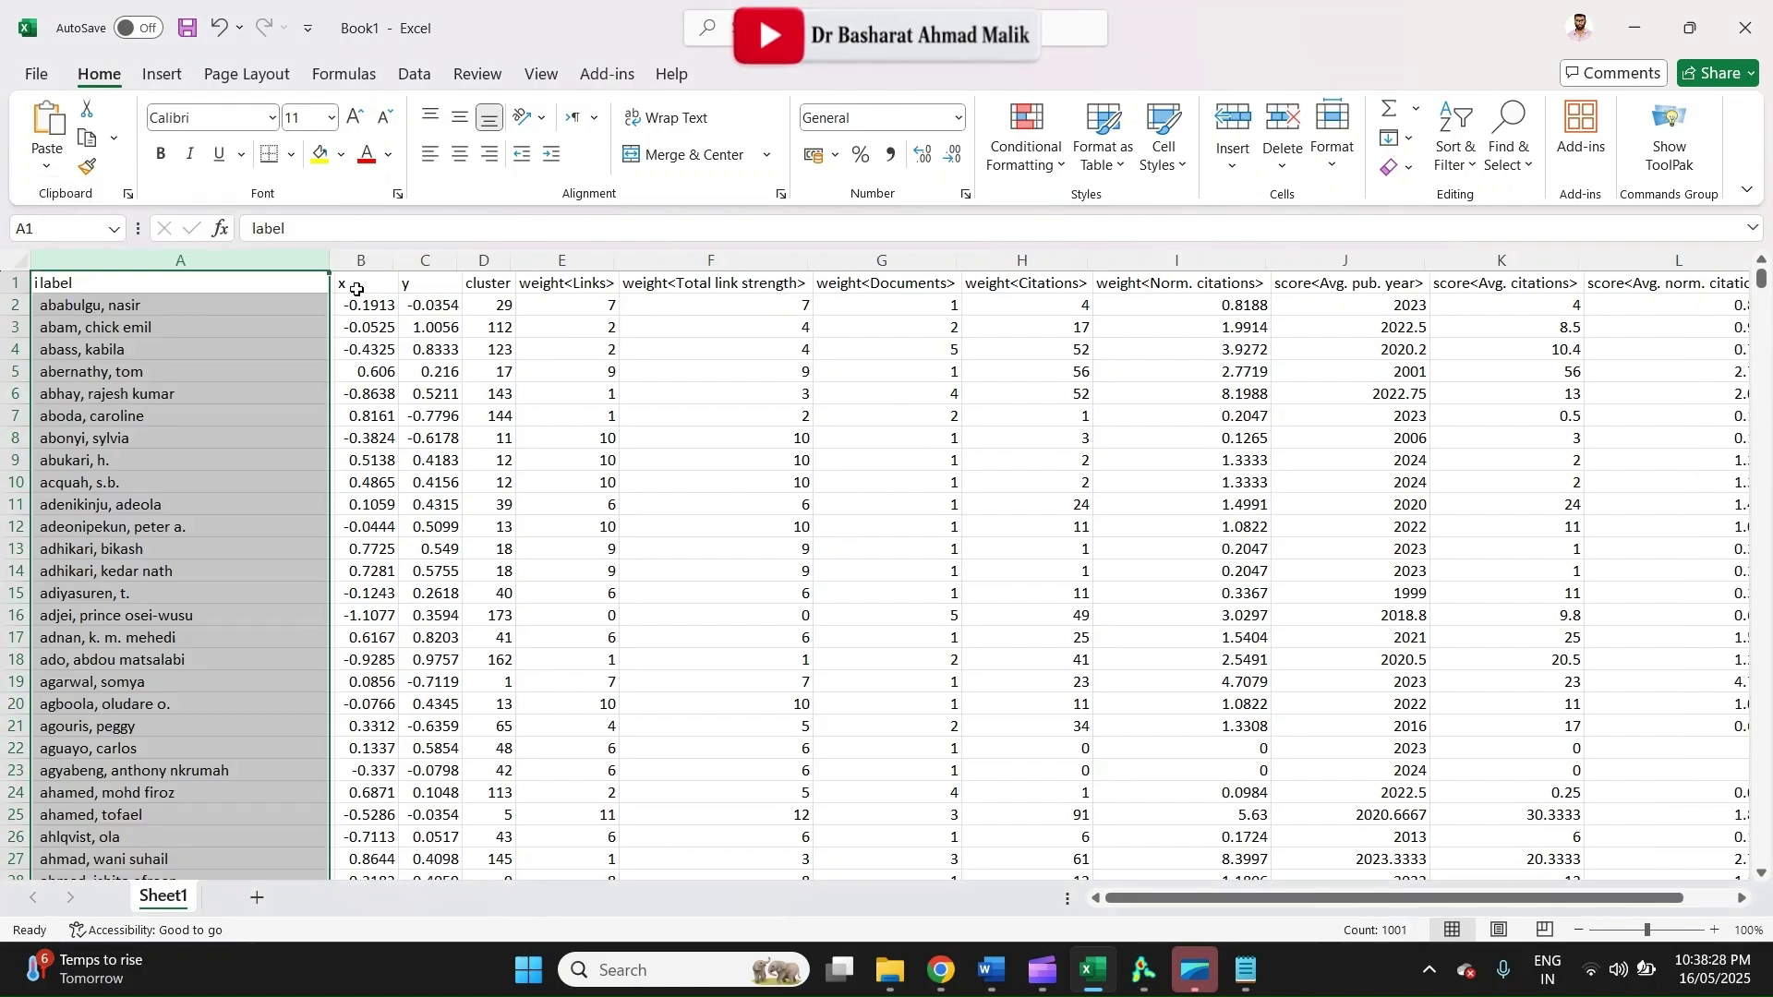
drag(344, 260, 696, 250)
right_click(697, 253)
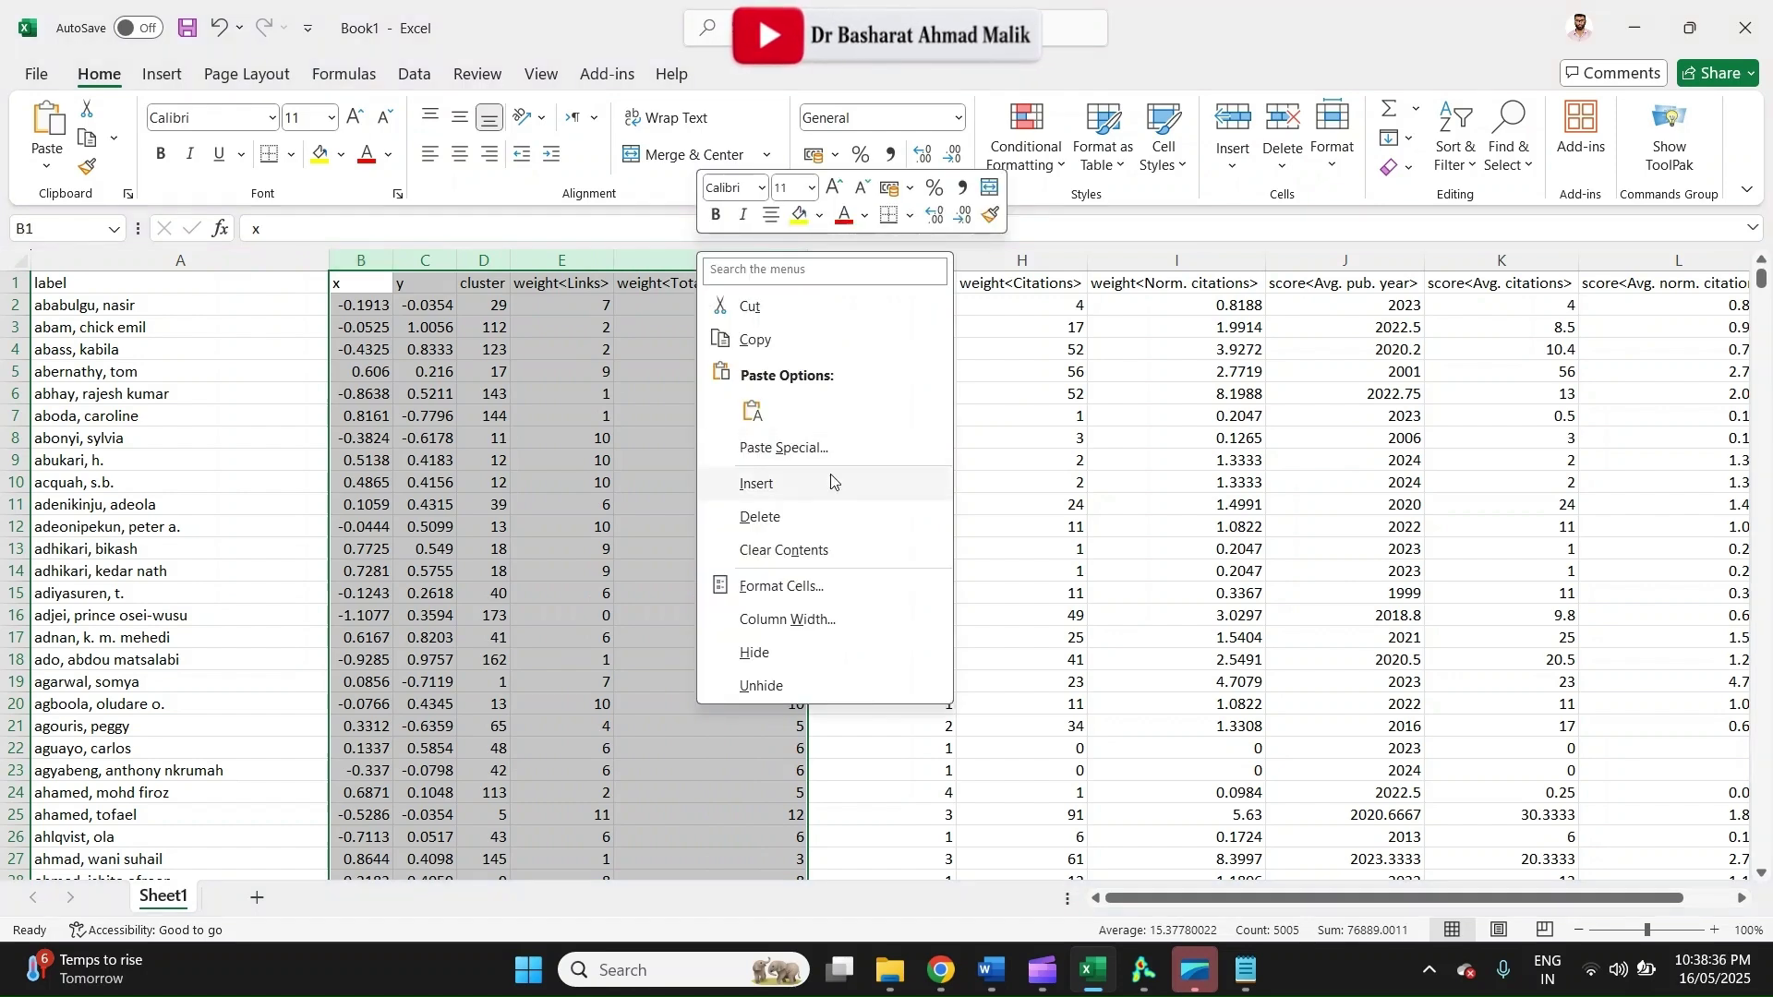
click(786, 518)
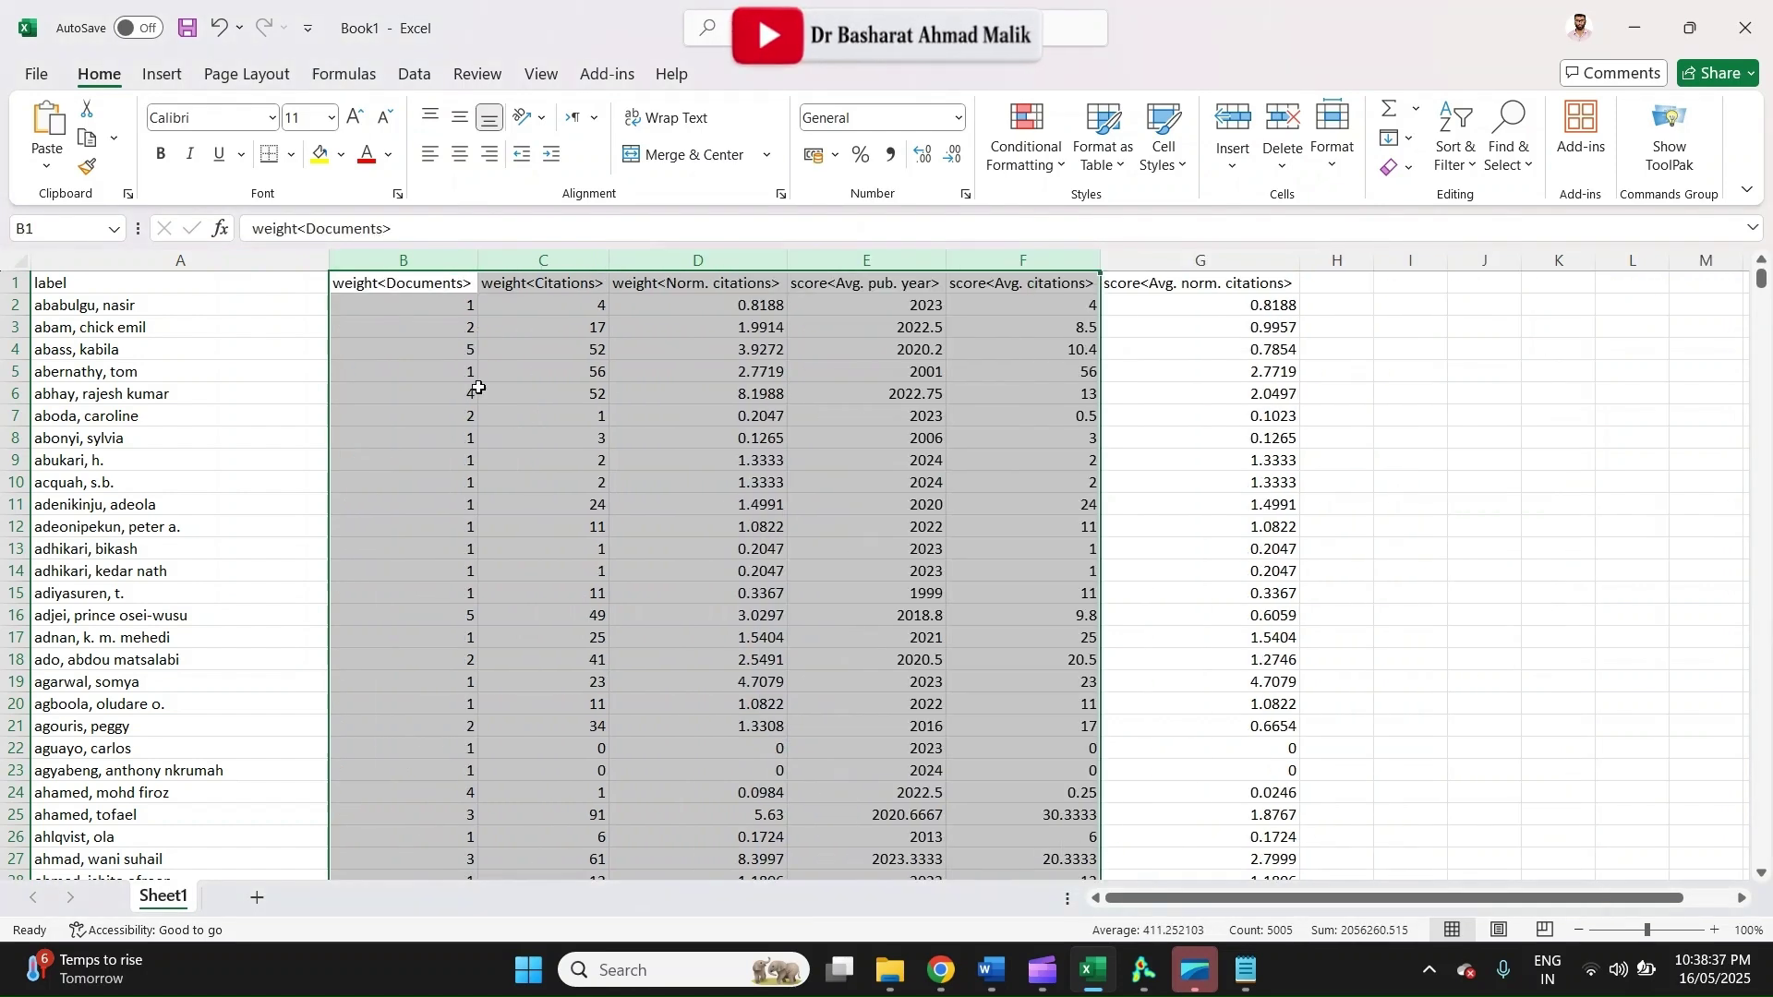
click(570, 281)
click(444, 285)
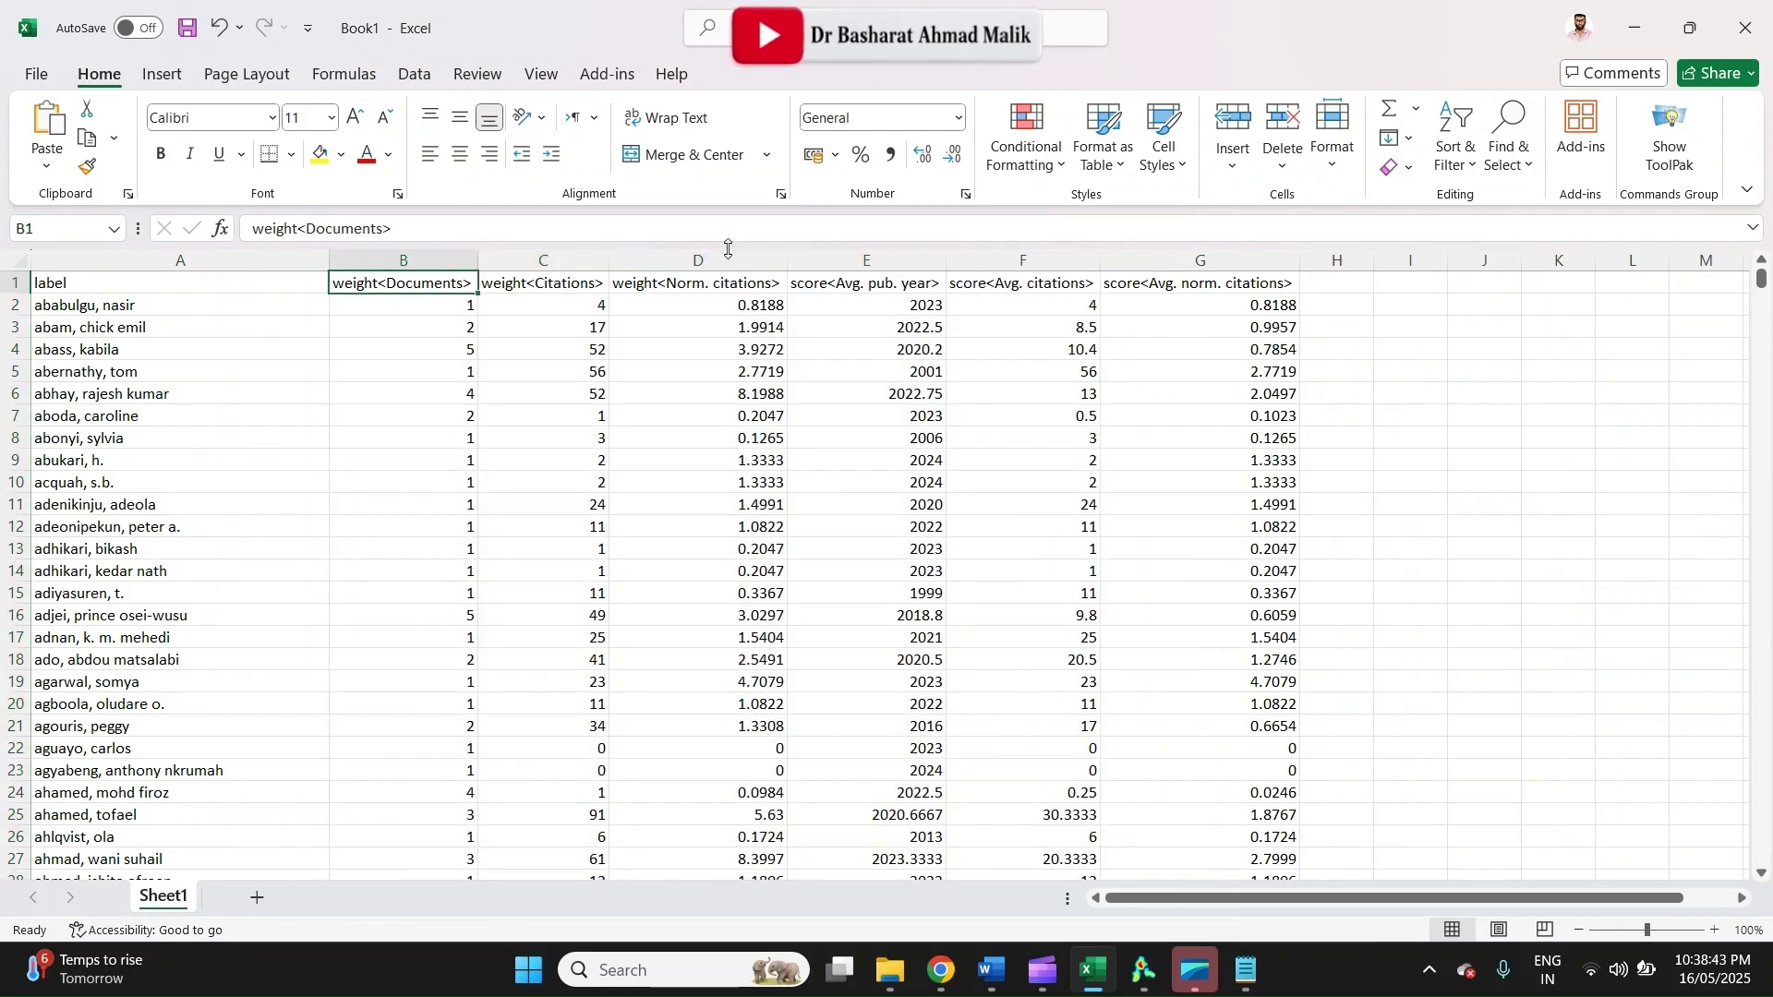
Delete the weight<Norm. citations>, score<Avg. pub. year> and score<Avg. norm. citations> columns
drag(726, 265, 835, 258)
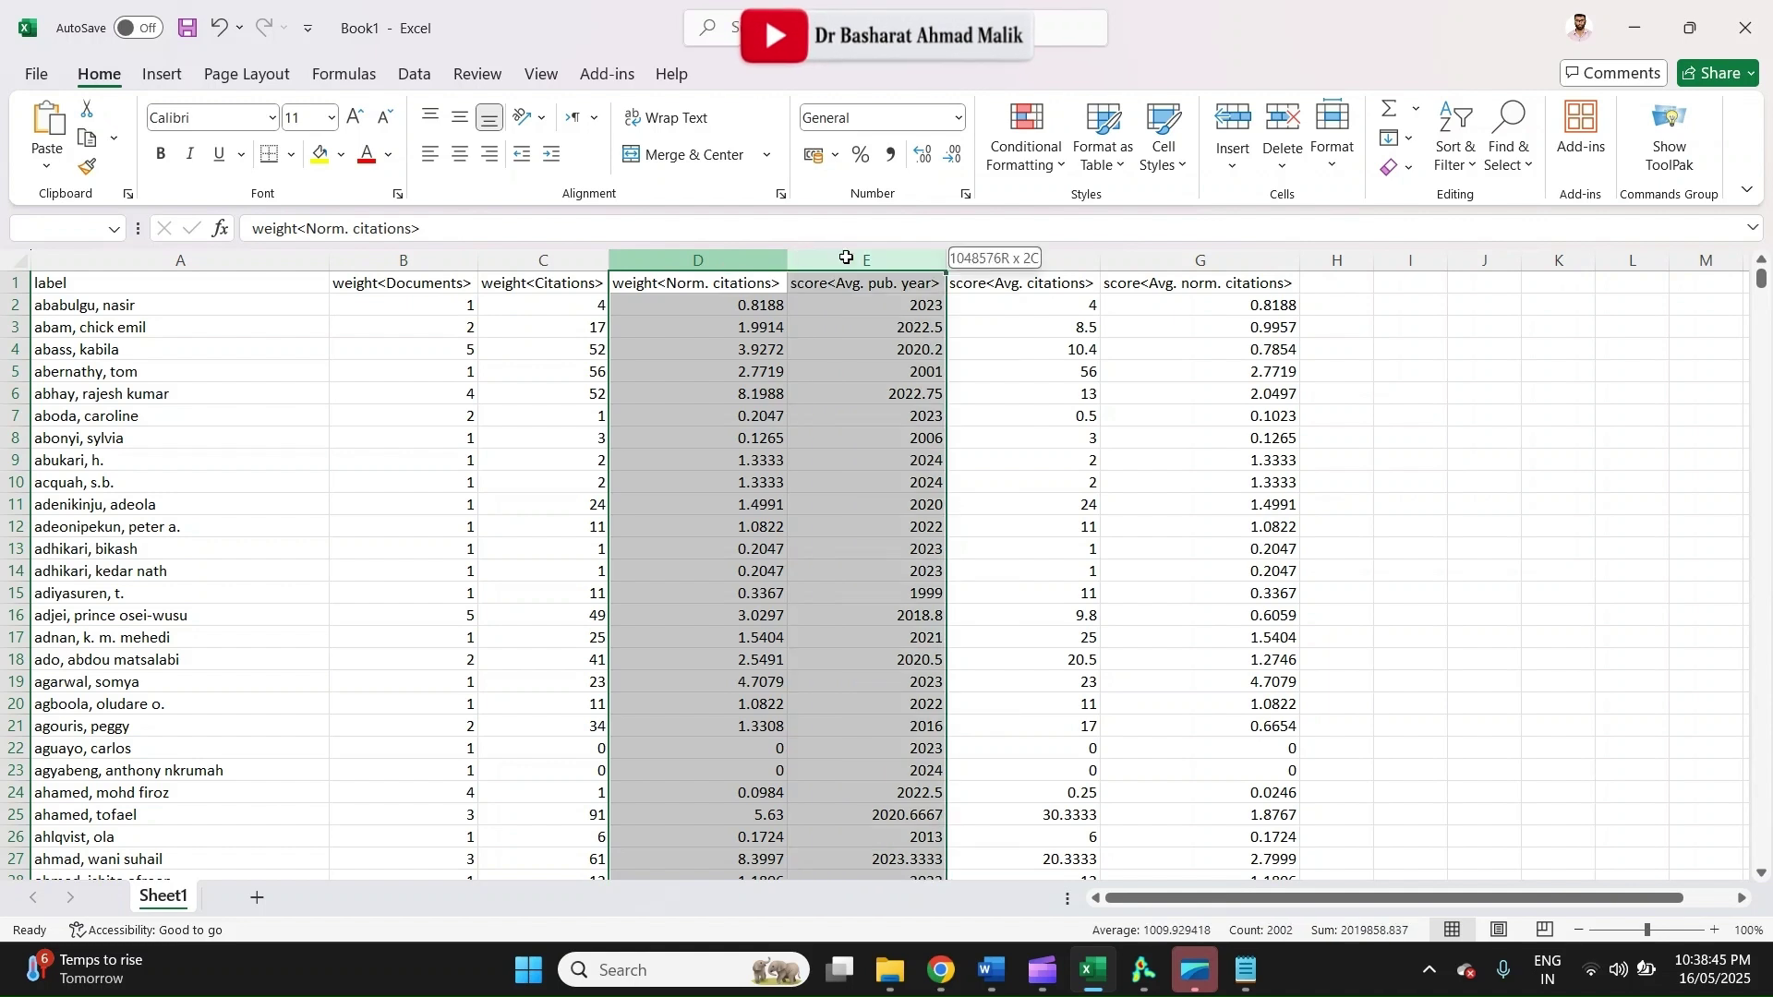
right_click(829, 256)
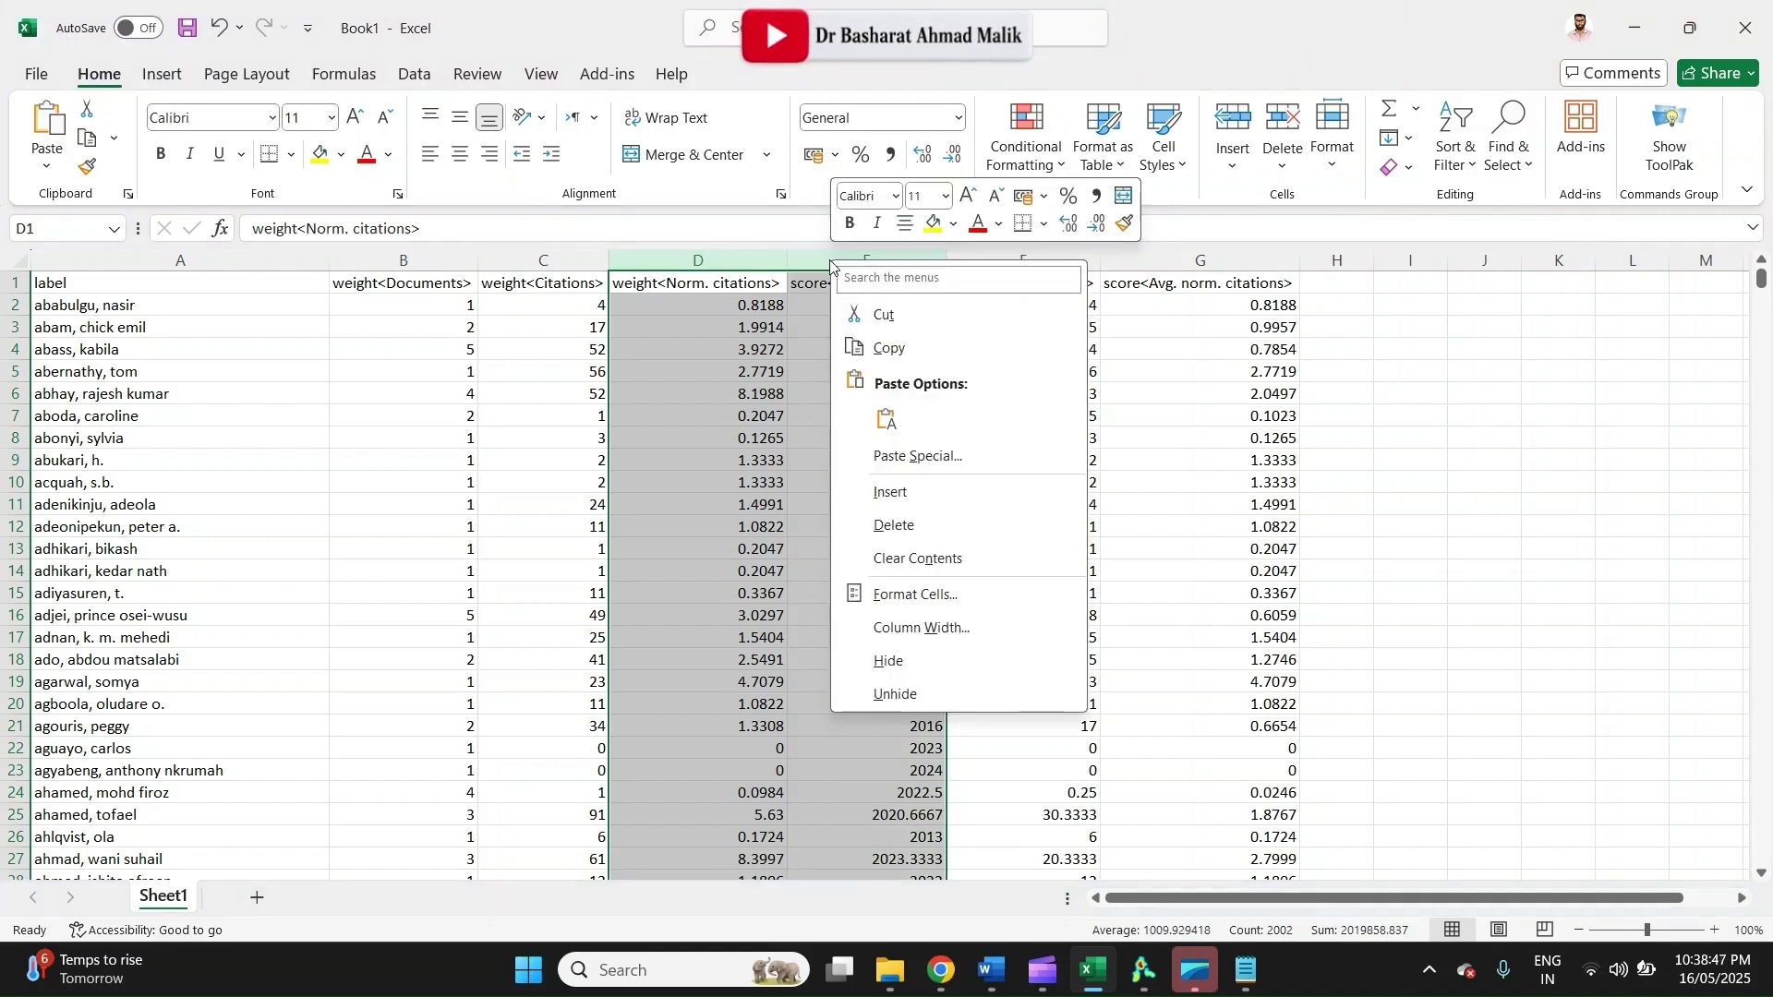
click(919, 527)
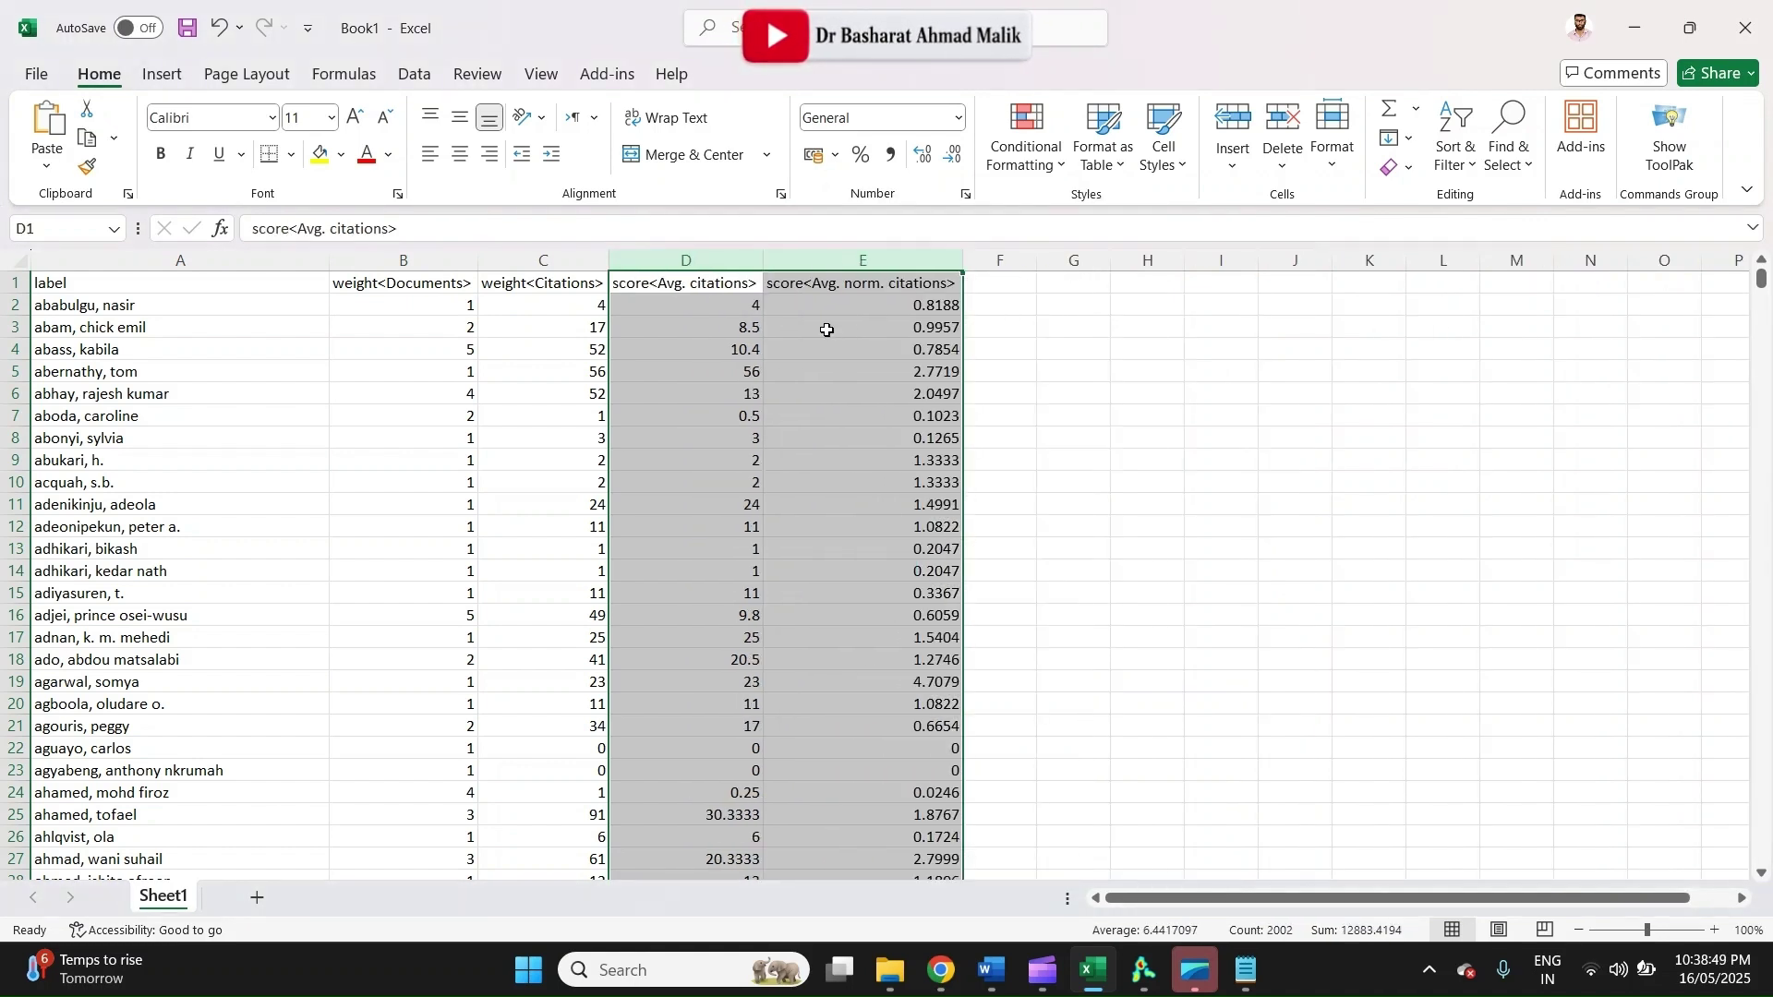
click(719, 277)
right_click(855, 265)
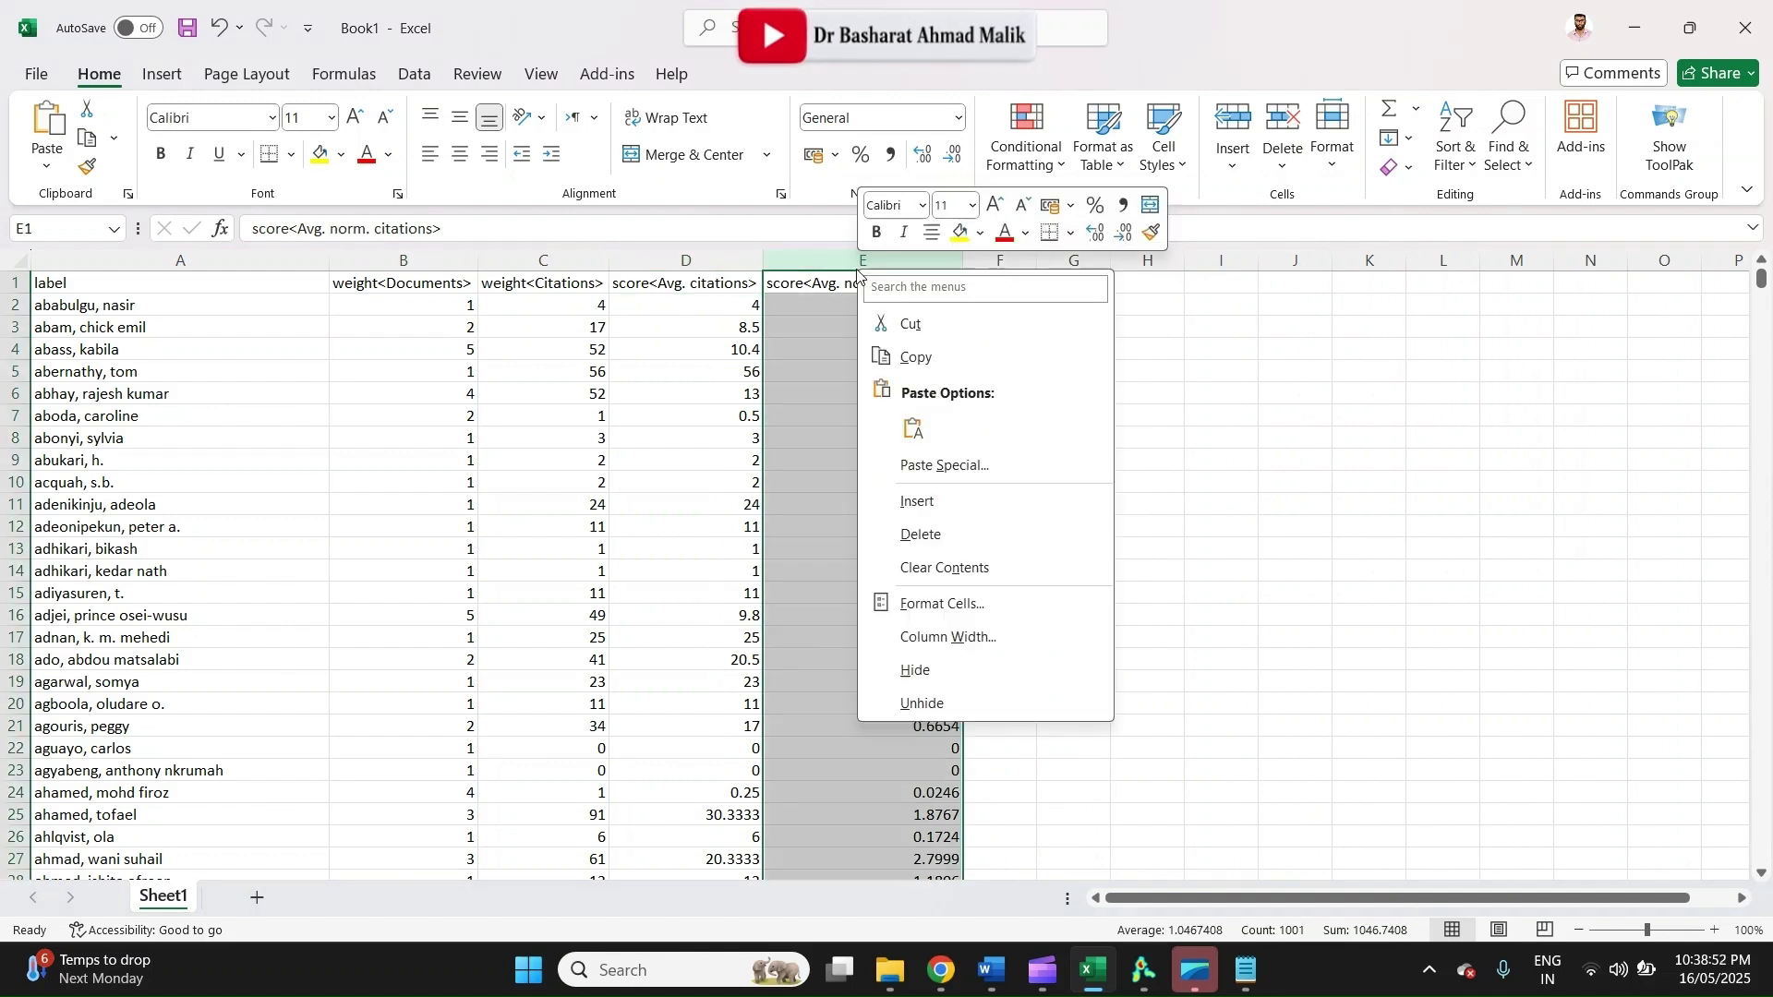
click(946, 545)
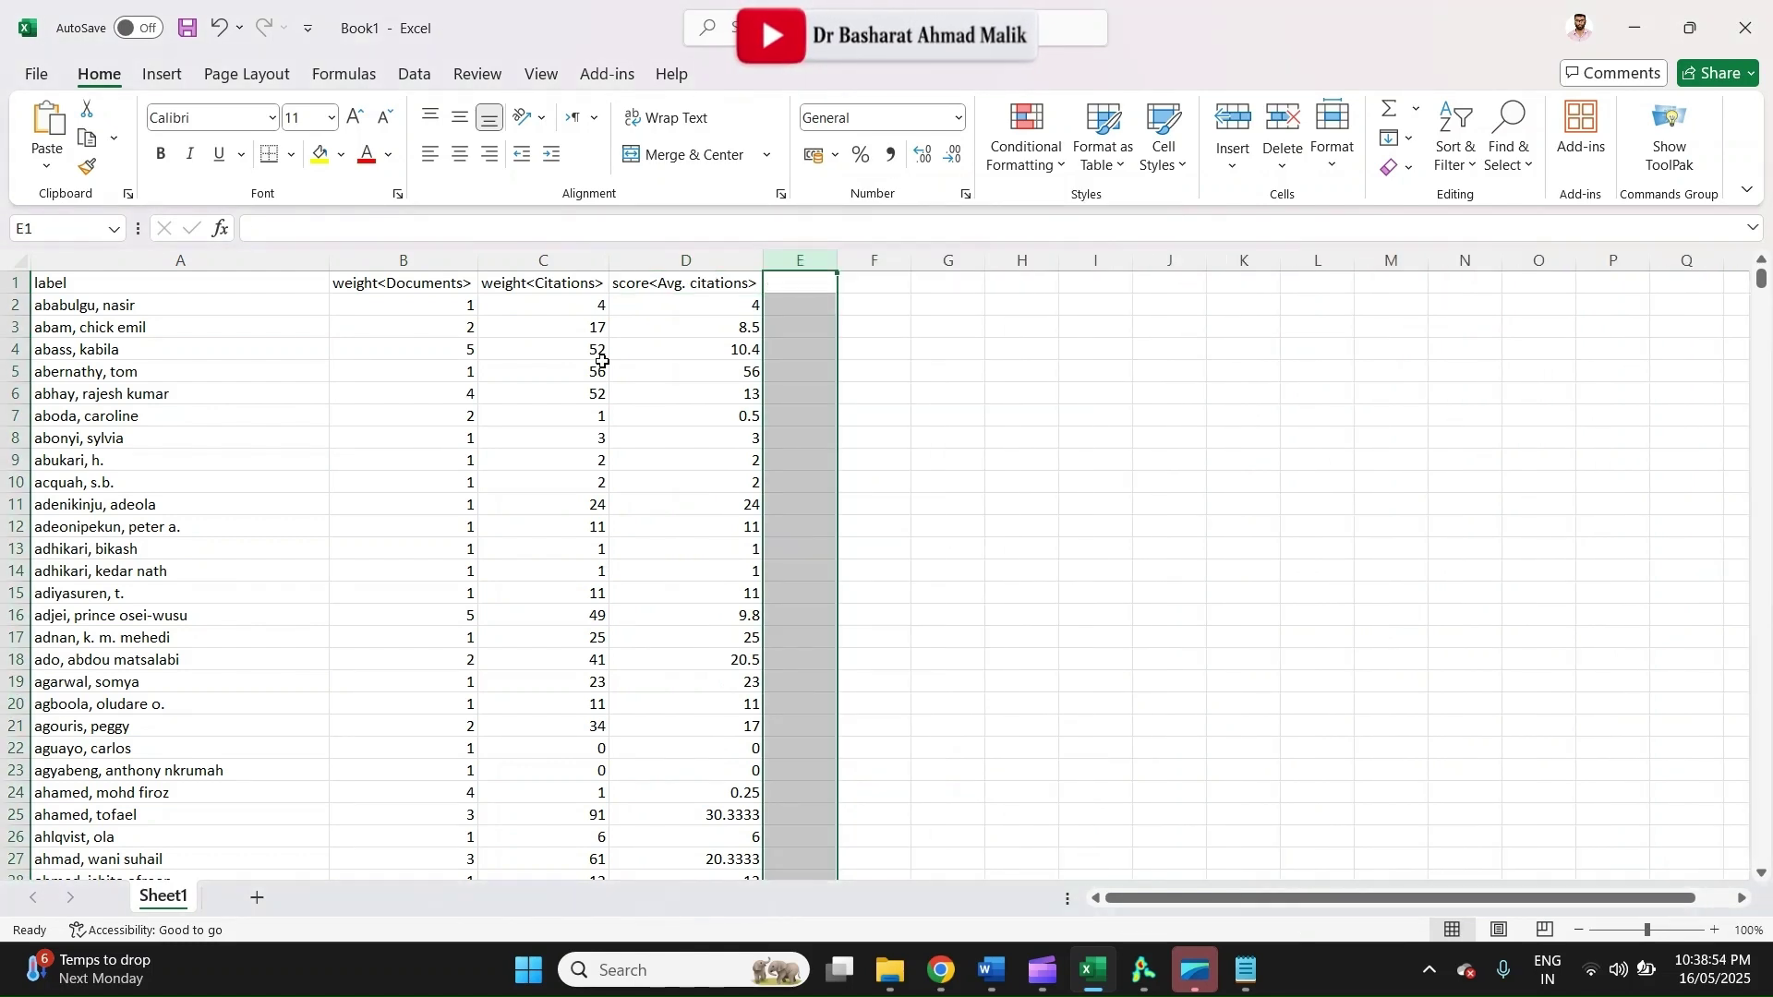
Custom-sort the author data by weight<Documents> from largest to smallest, treating the first row as headers
click(354, 278)
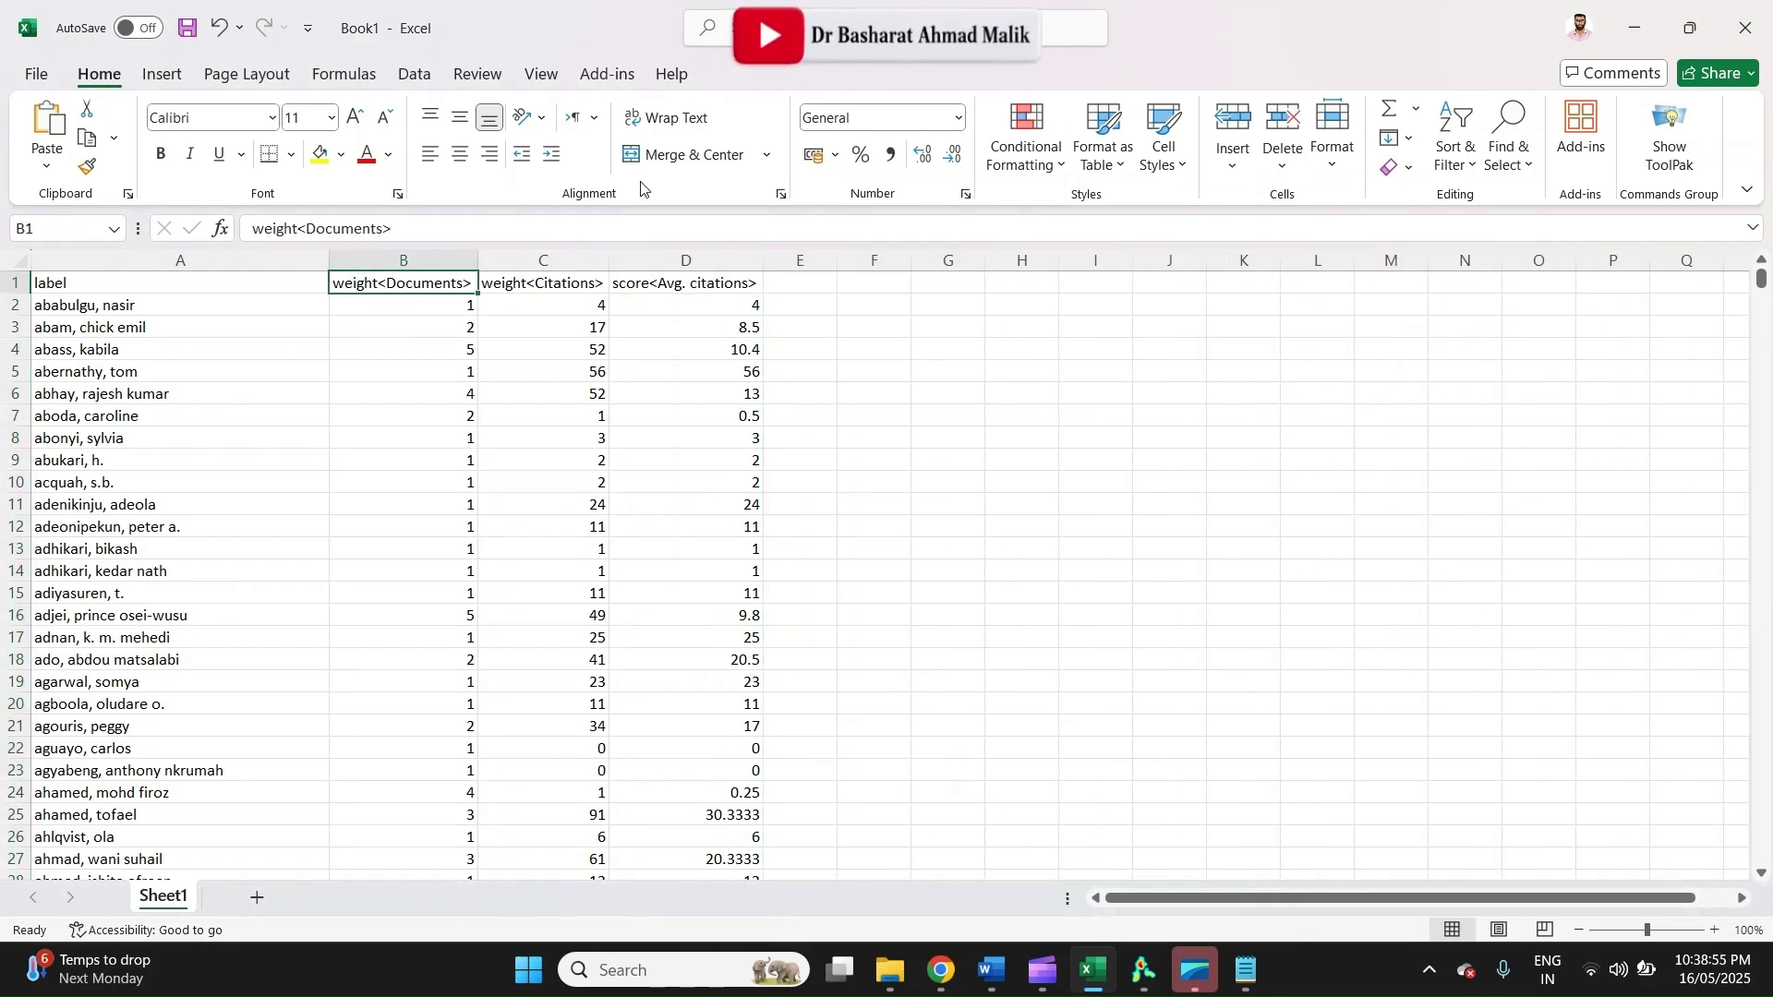
click(1463, 173)
click(1511, 268)
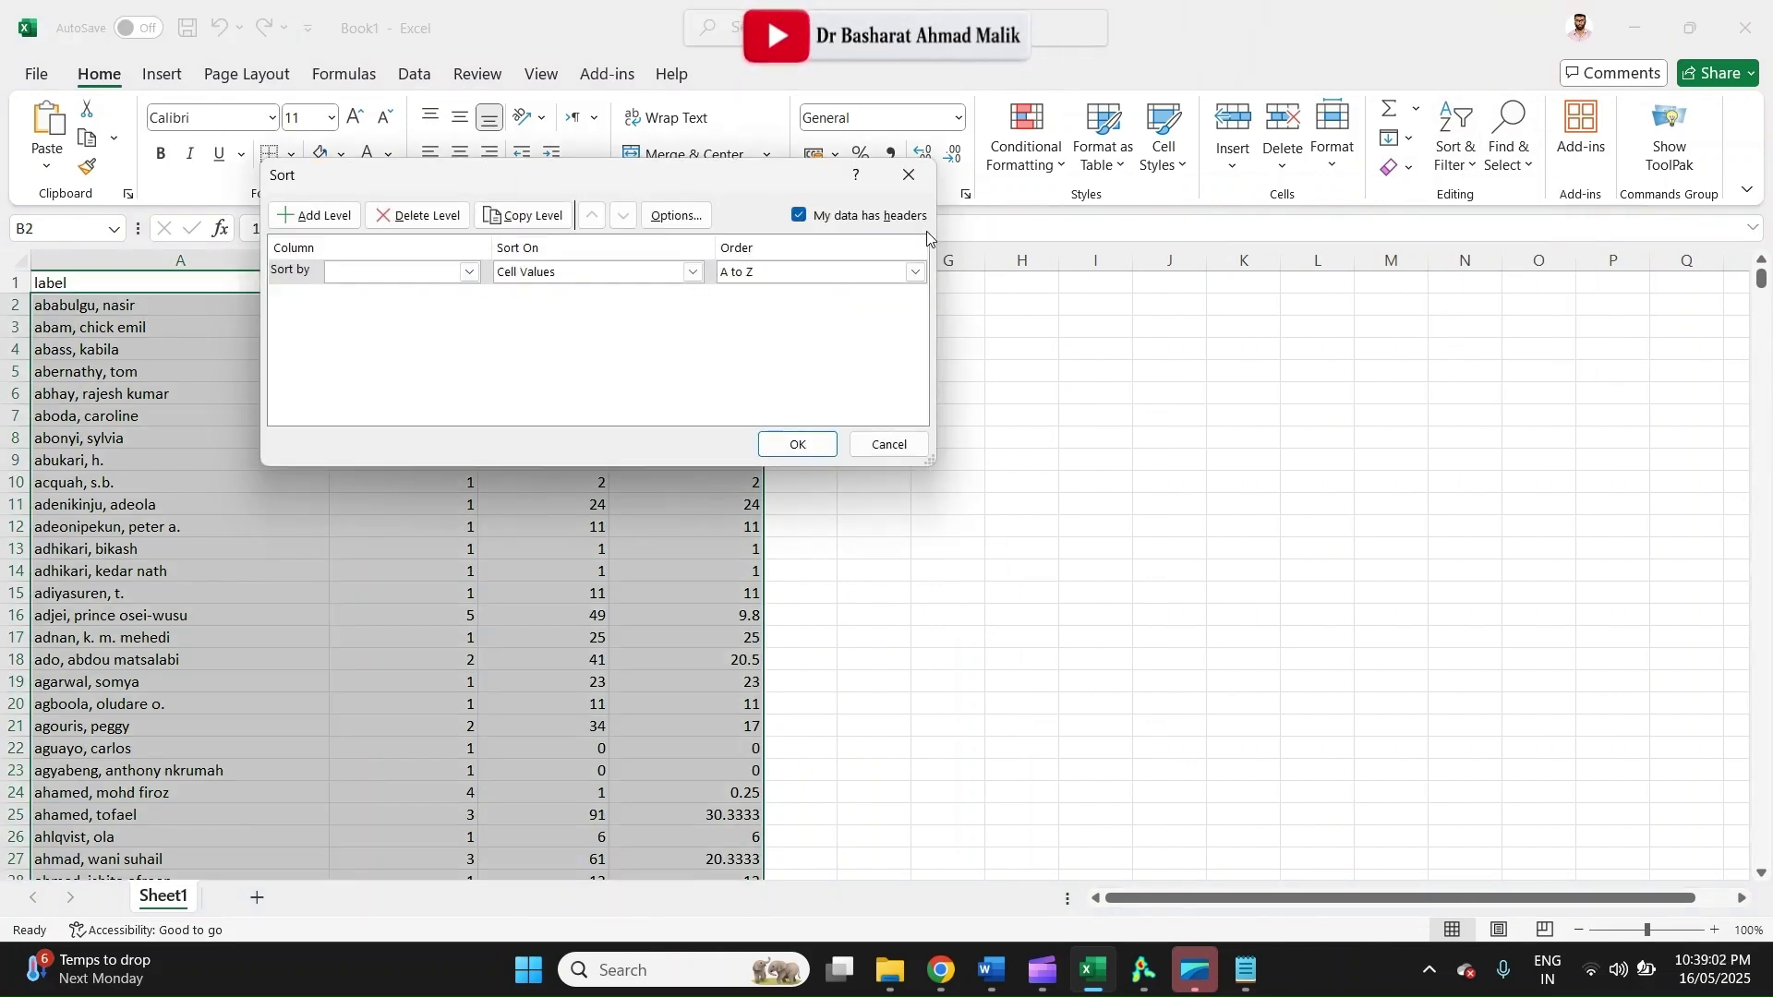
click(471, 273)
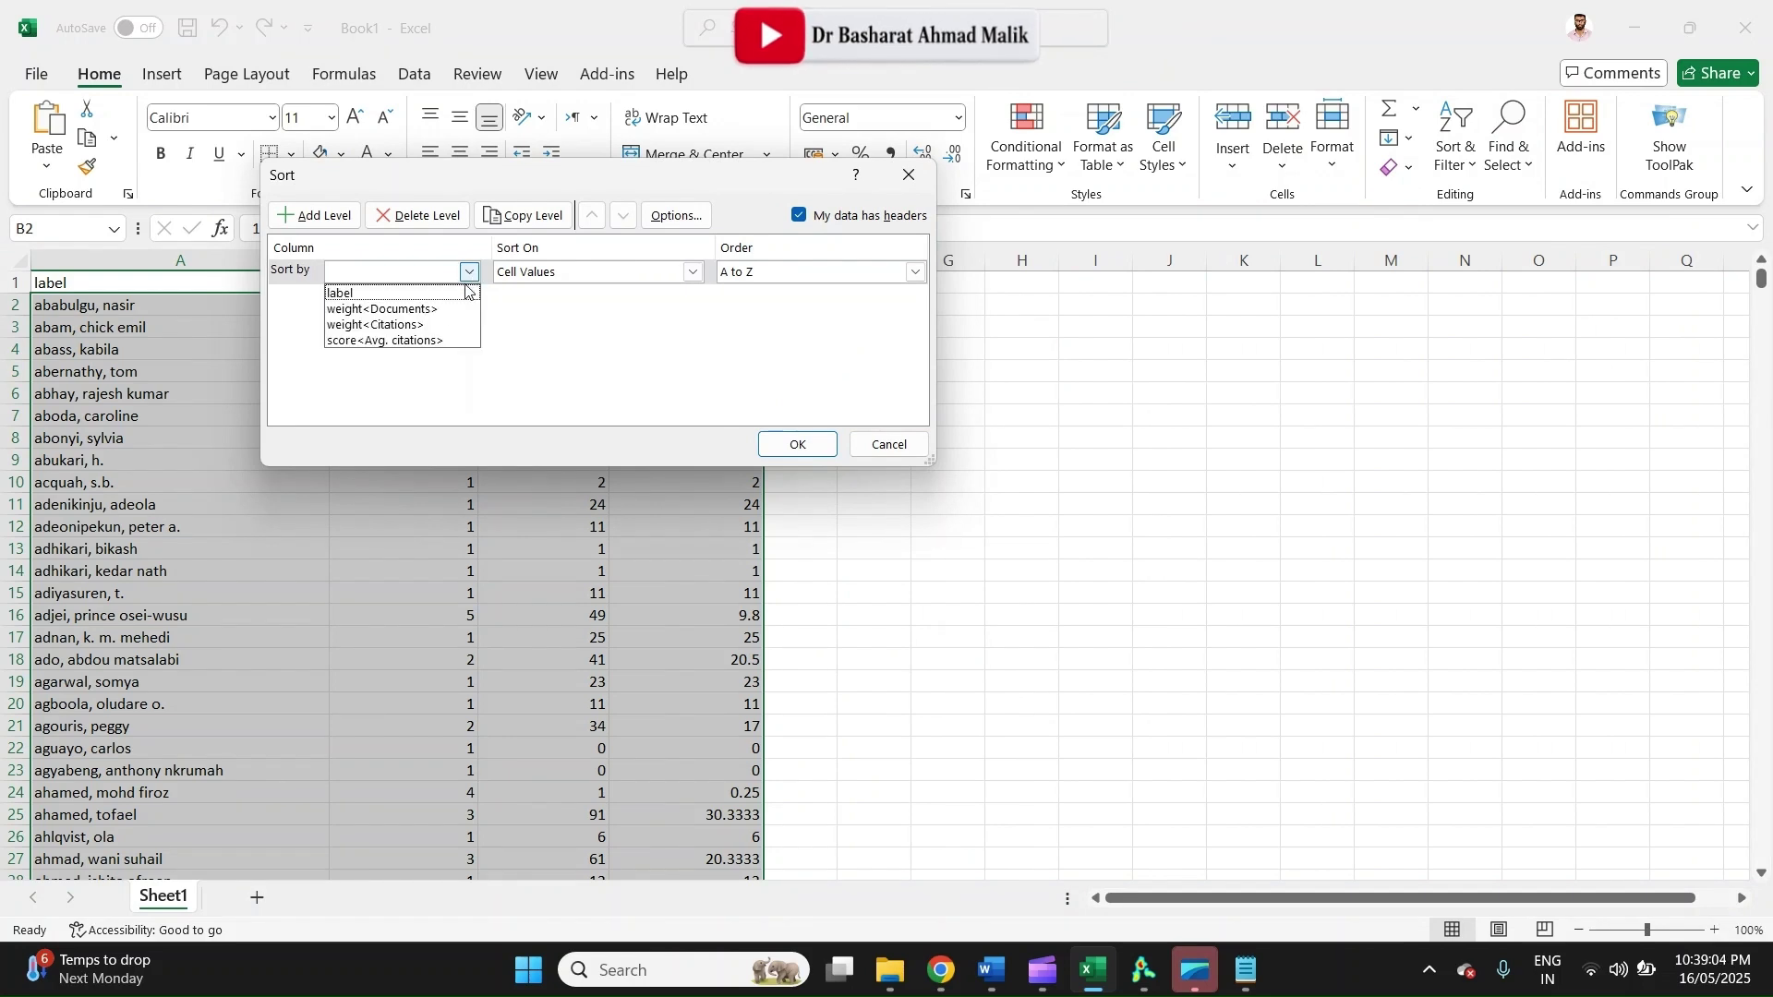
click(420, 307)
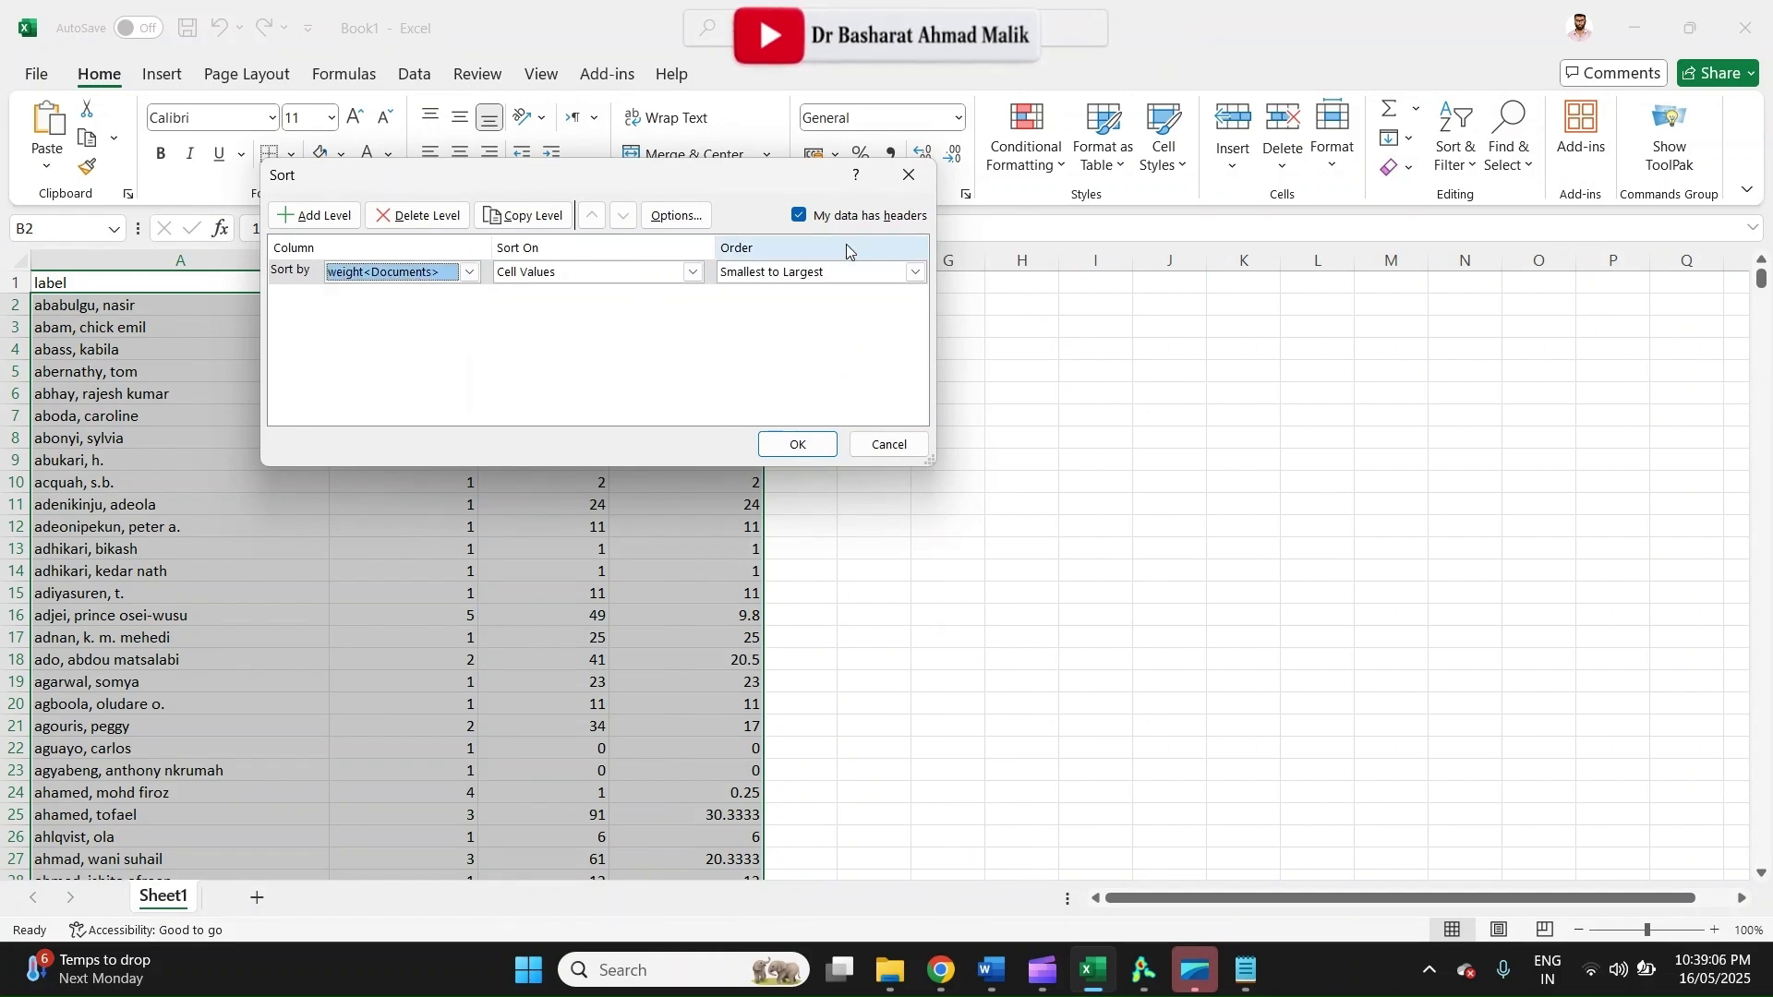
click(812, 271)
click(803, 302)
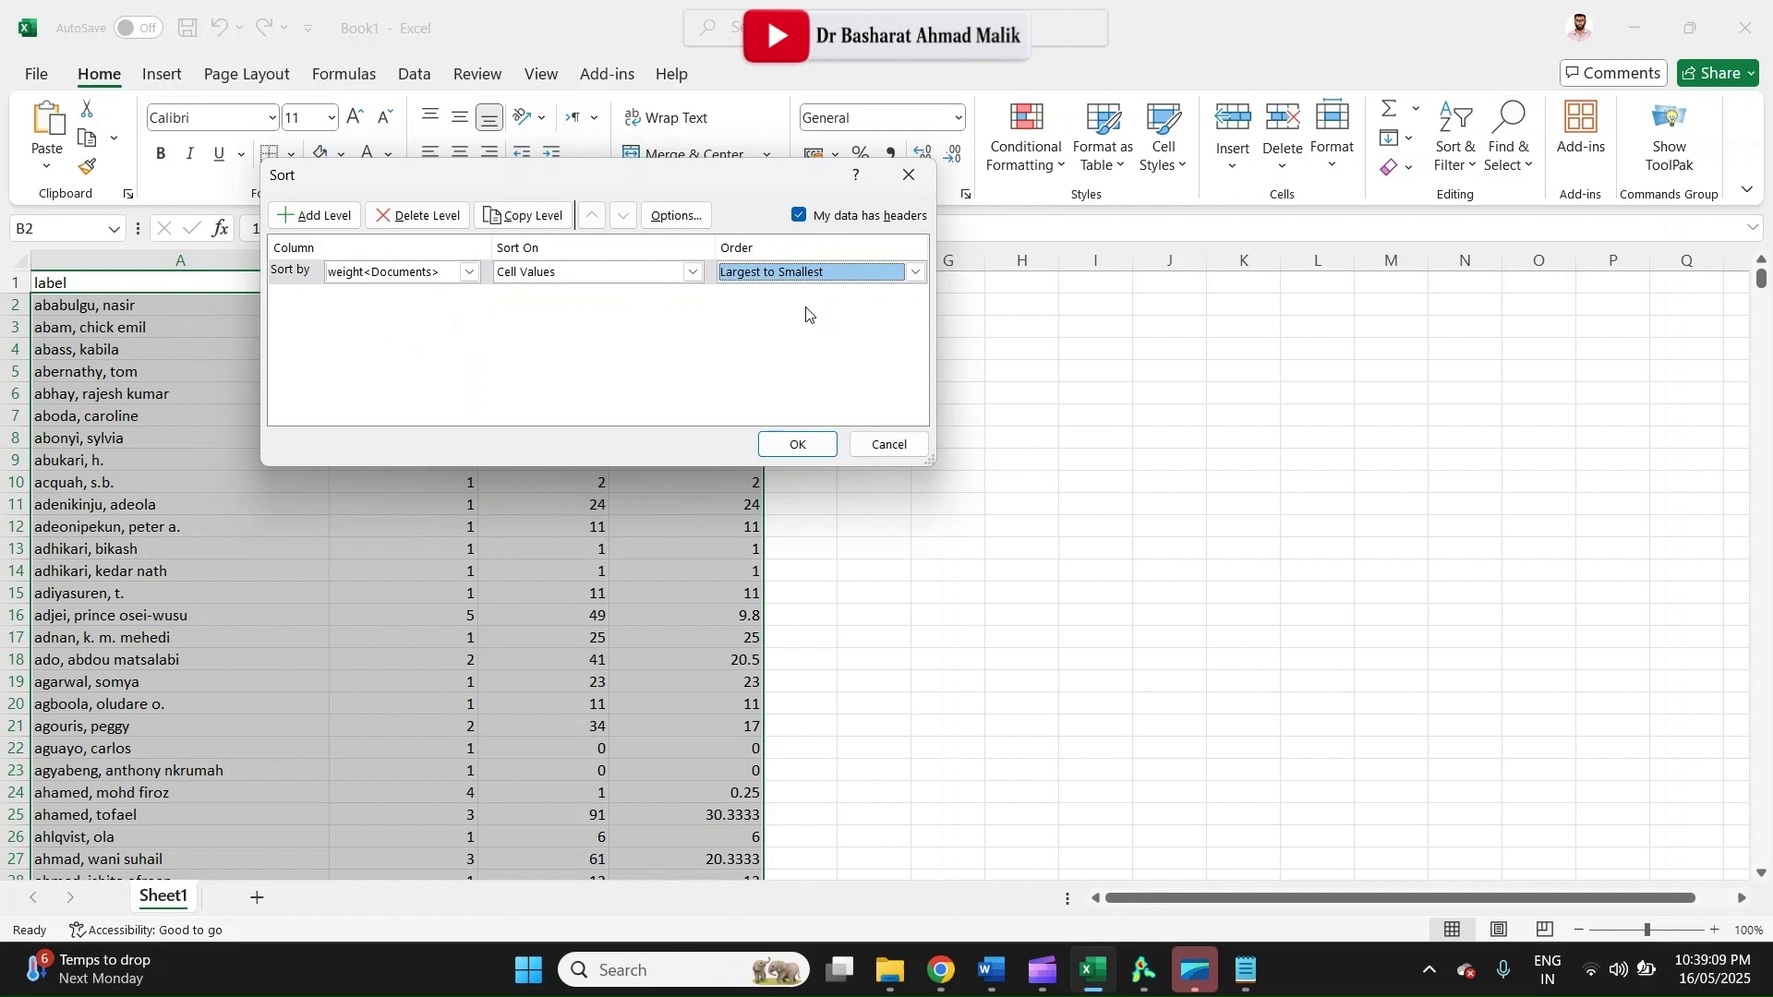
click(797, 444)
click(499, 315)
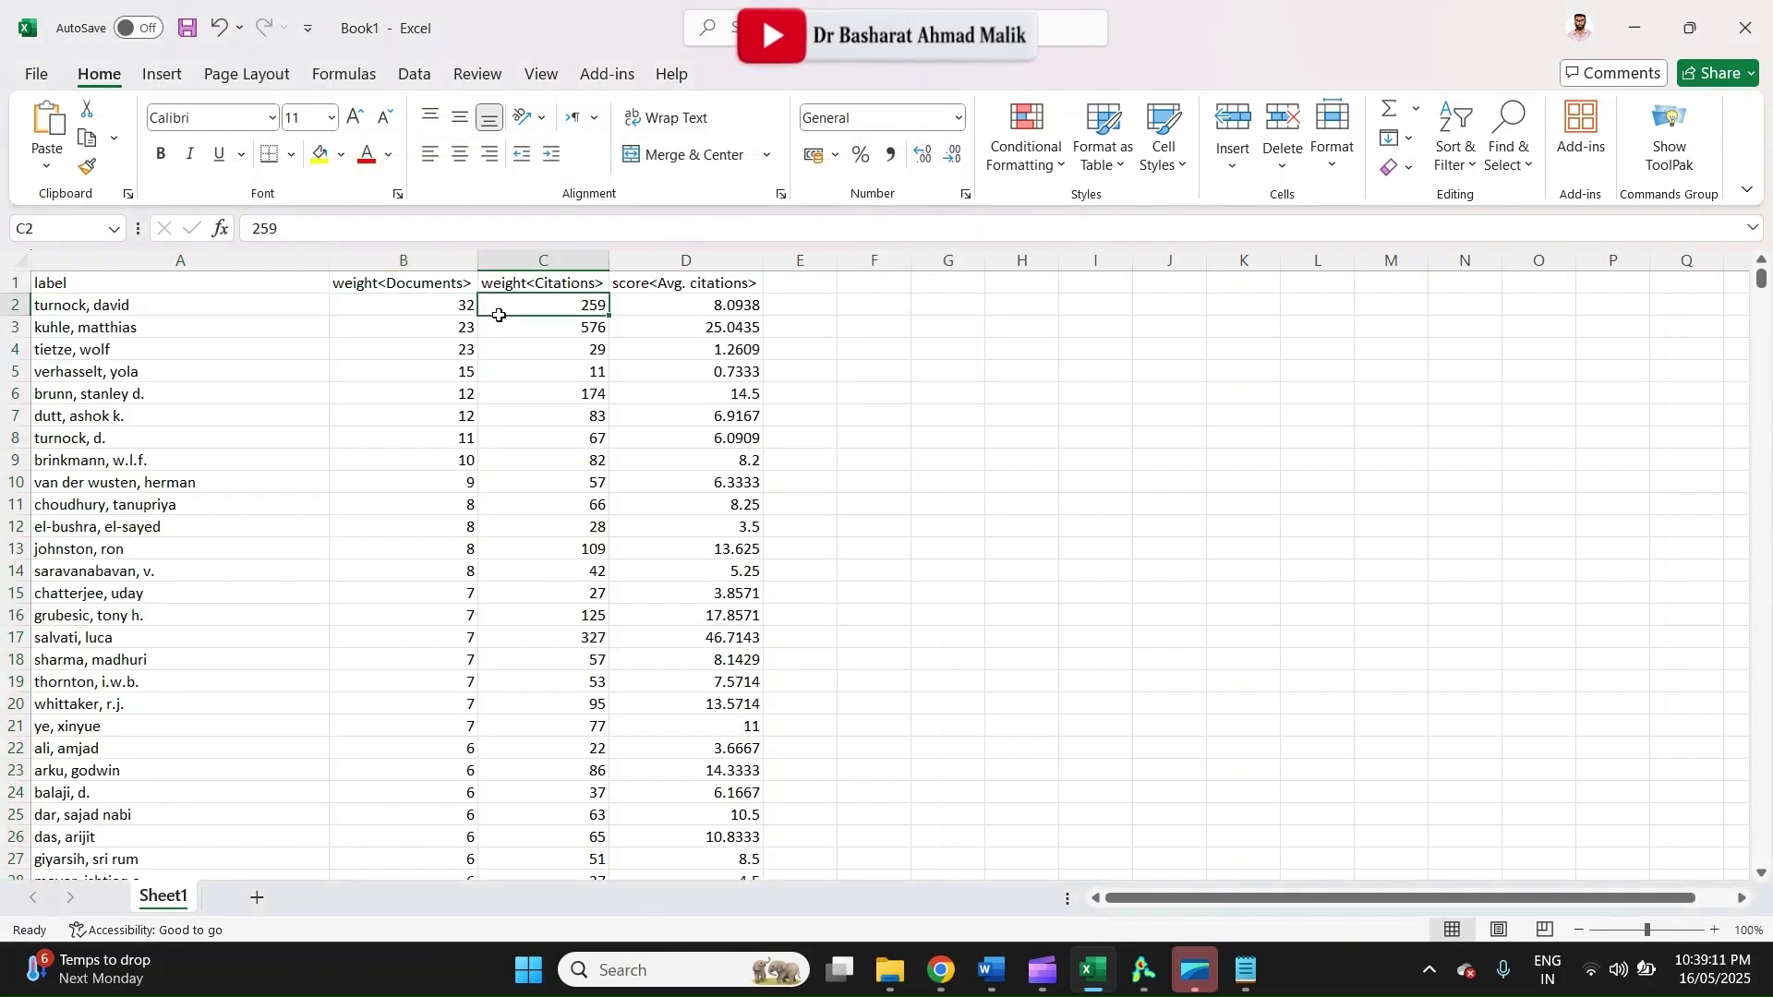
Rename the four column headers in row 1 as AU, TP, TC and Avg. Citation
click(169, 284)
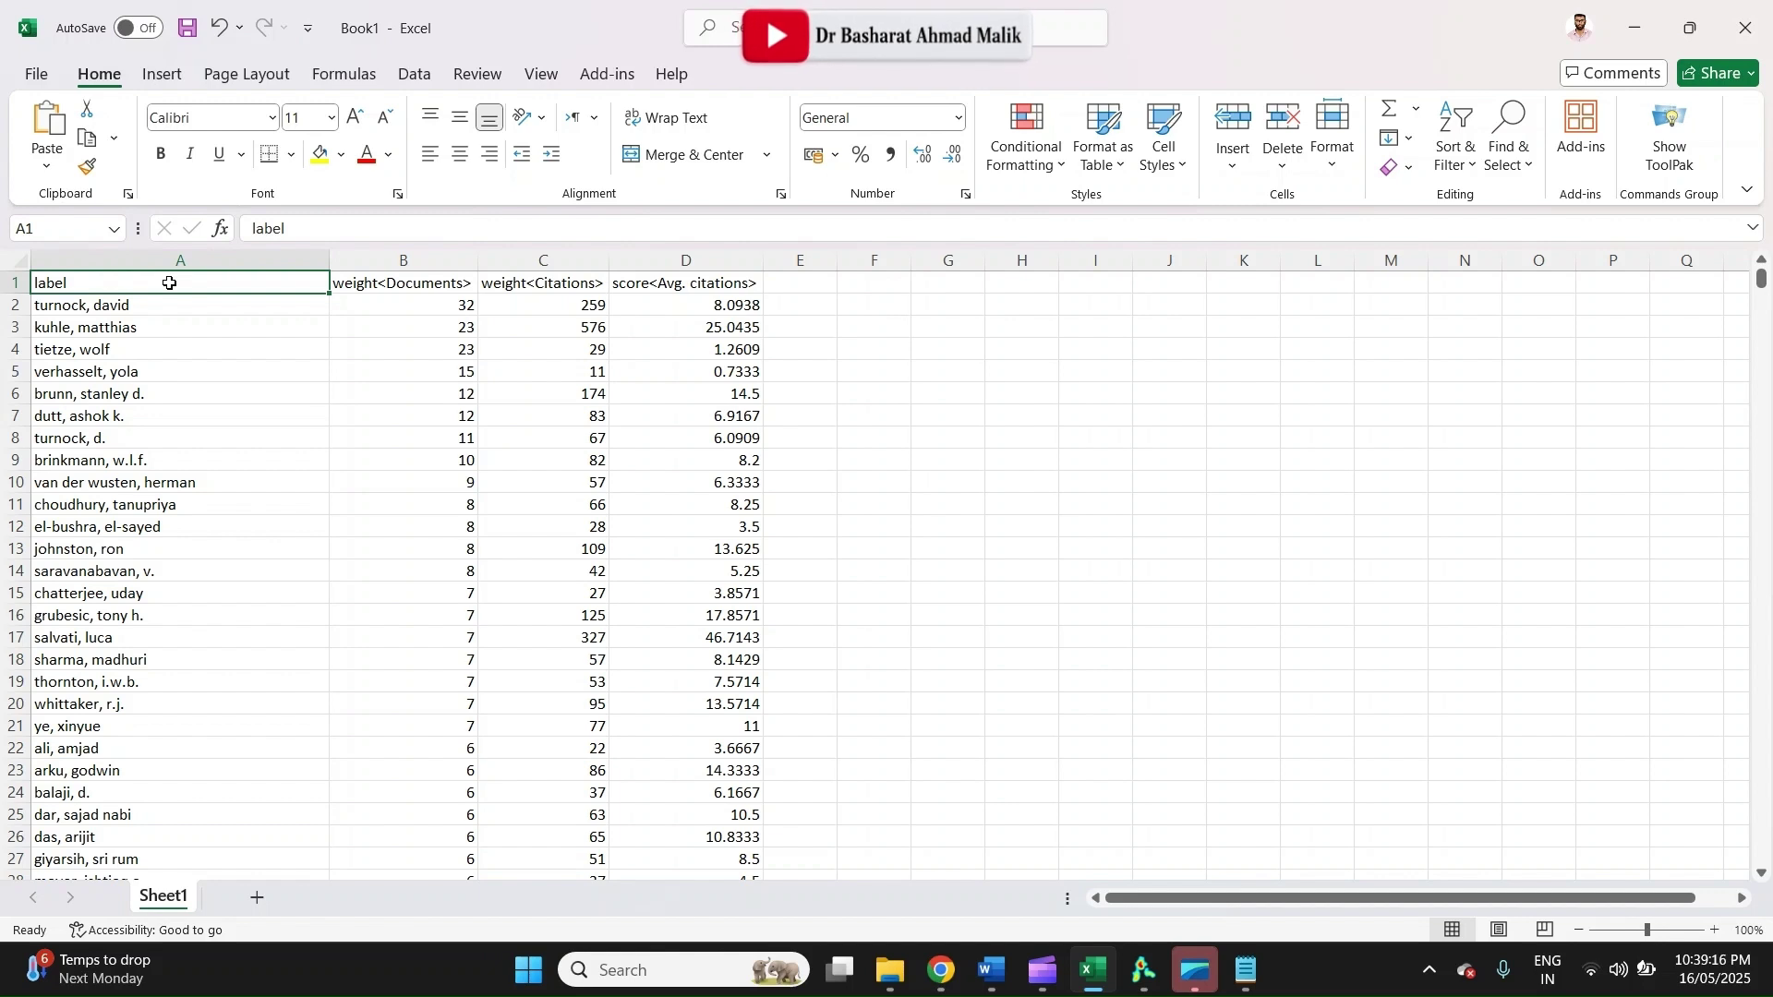
text(AU)
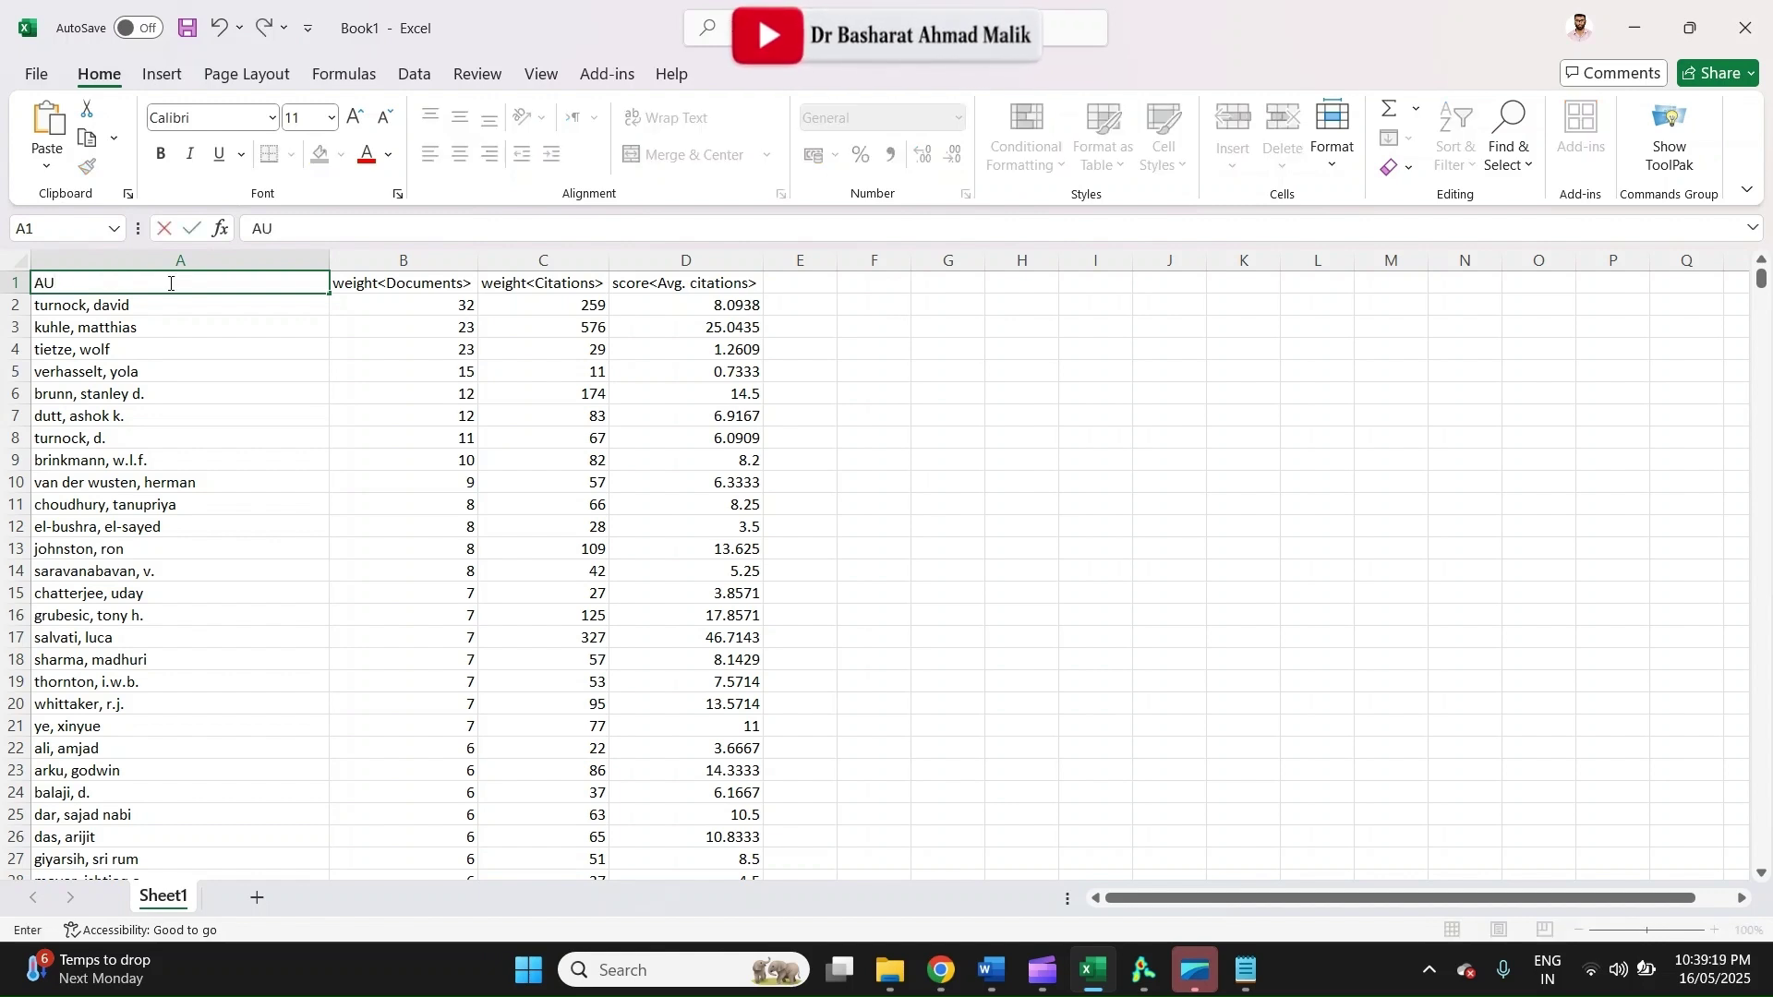
key(Tab)
text(T)
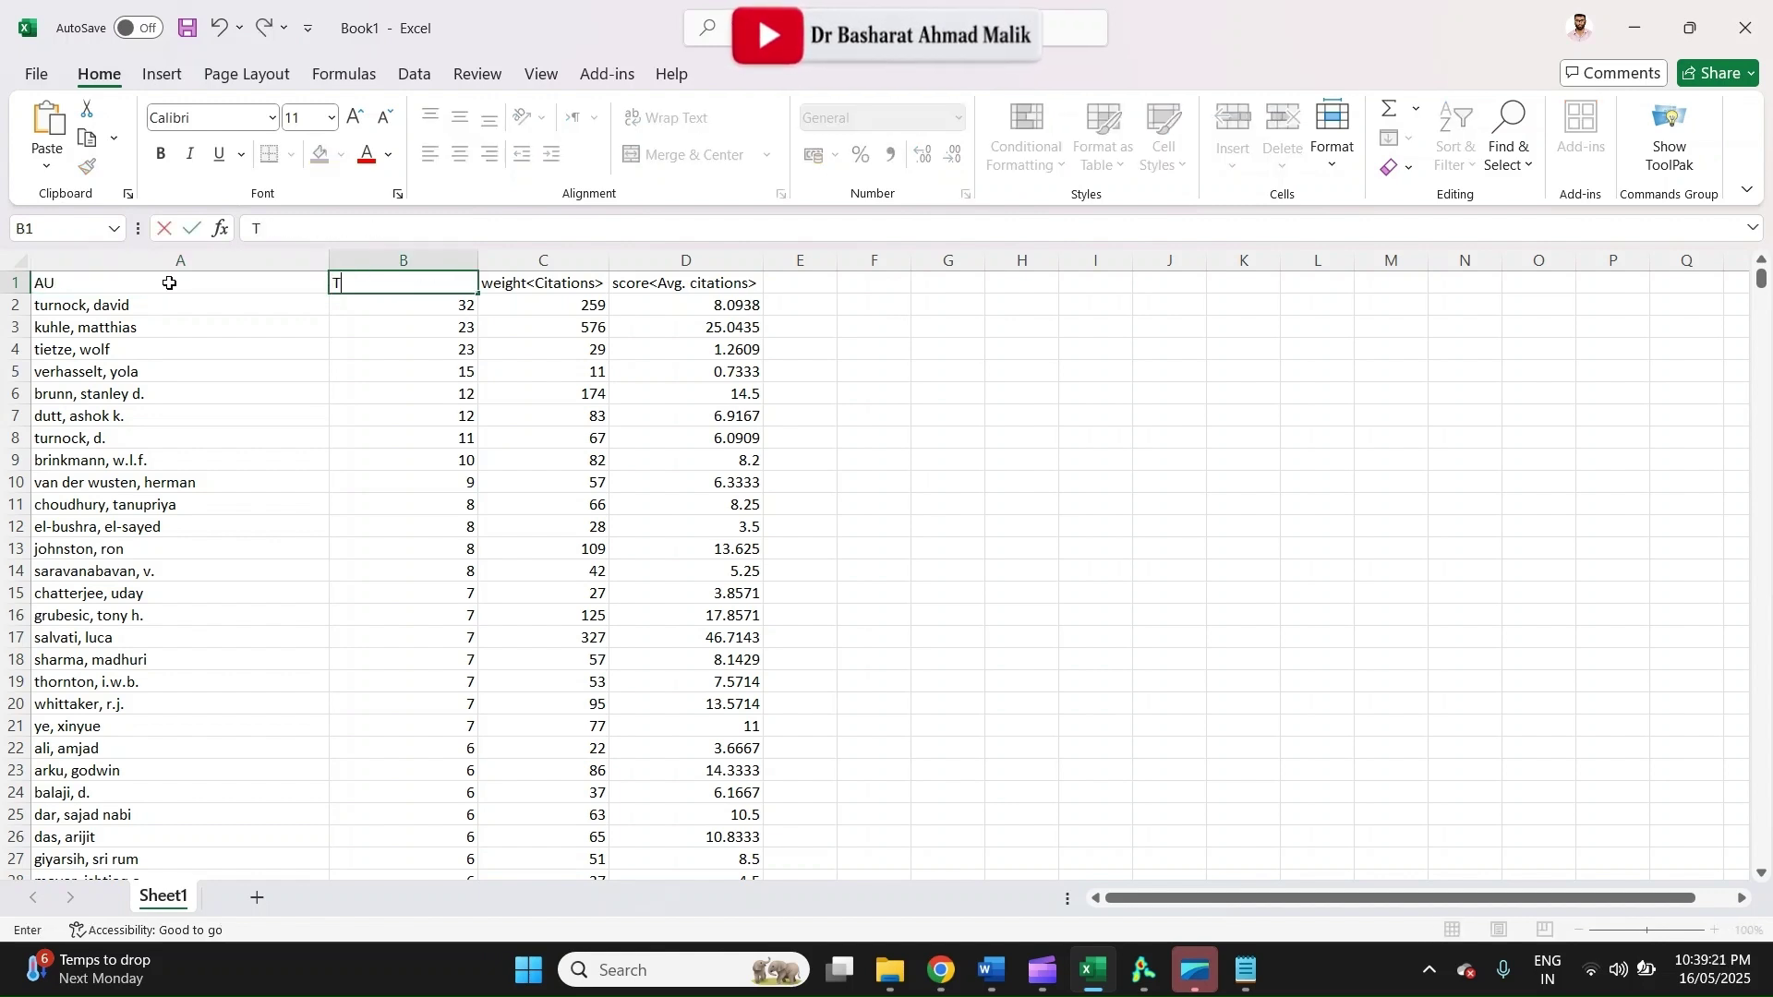
key(Tab)
text(TC)
key(Tab)
text(A)
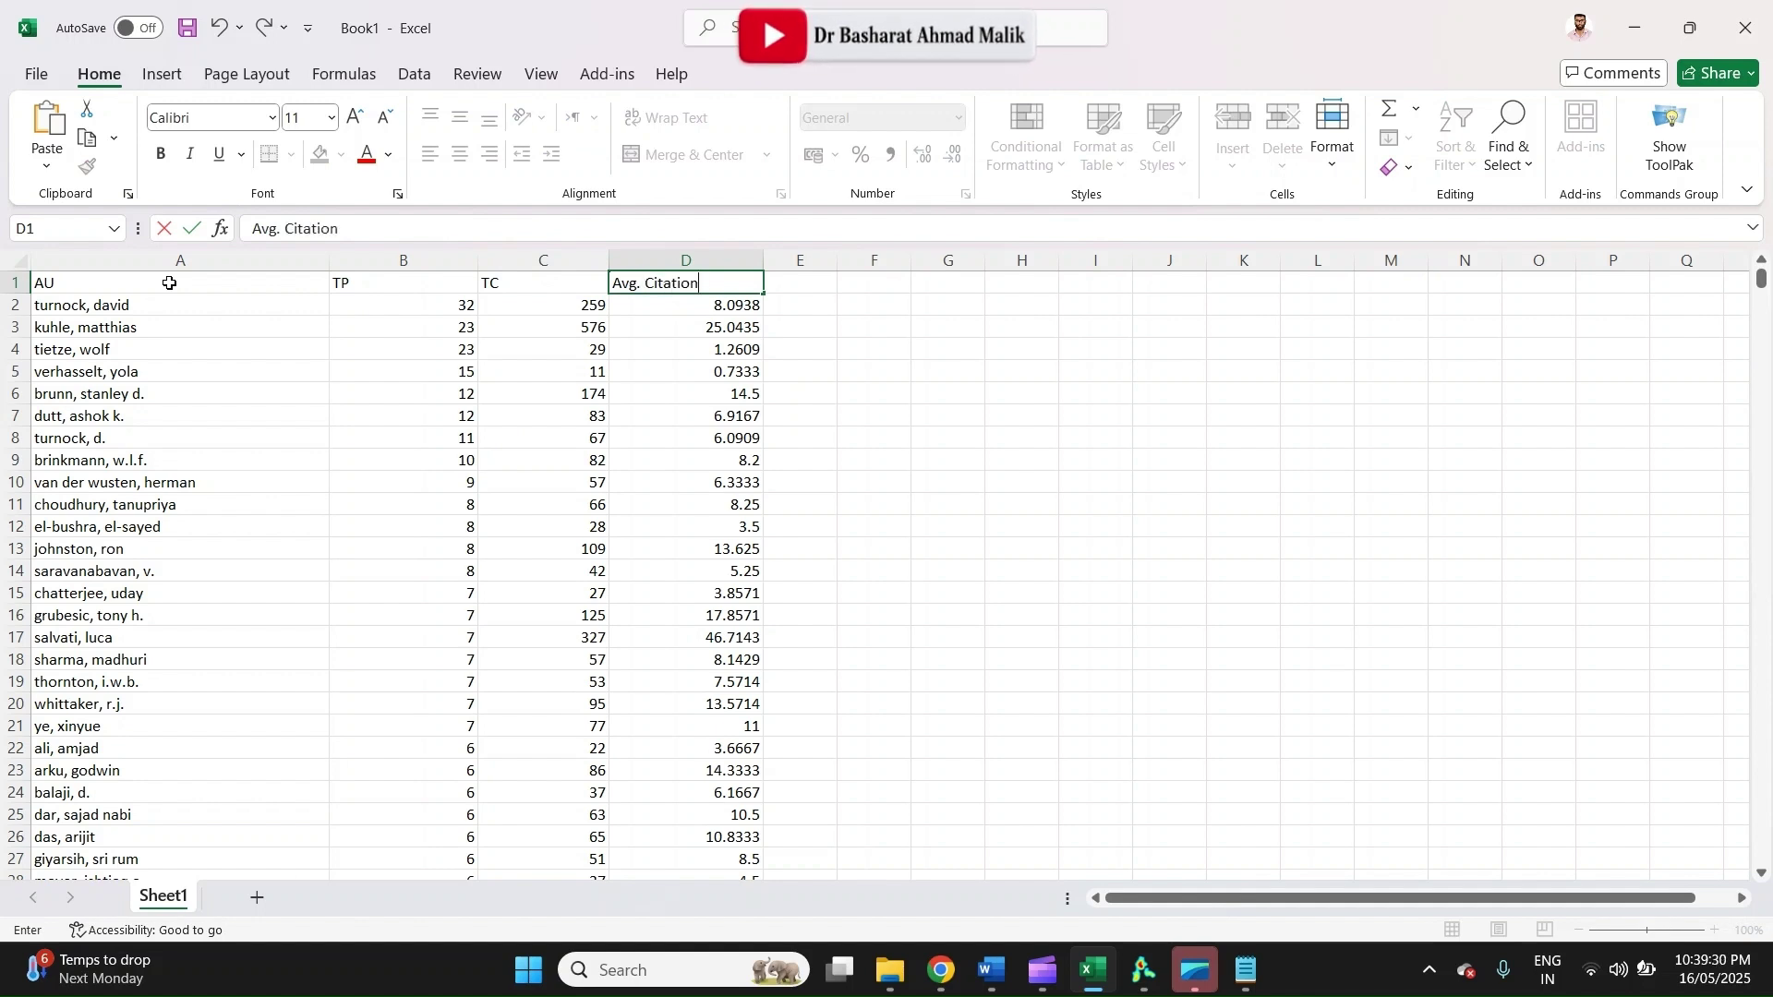
text(vg. Citation)
key(Tab)
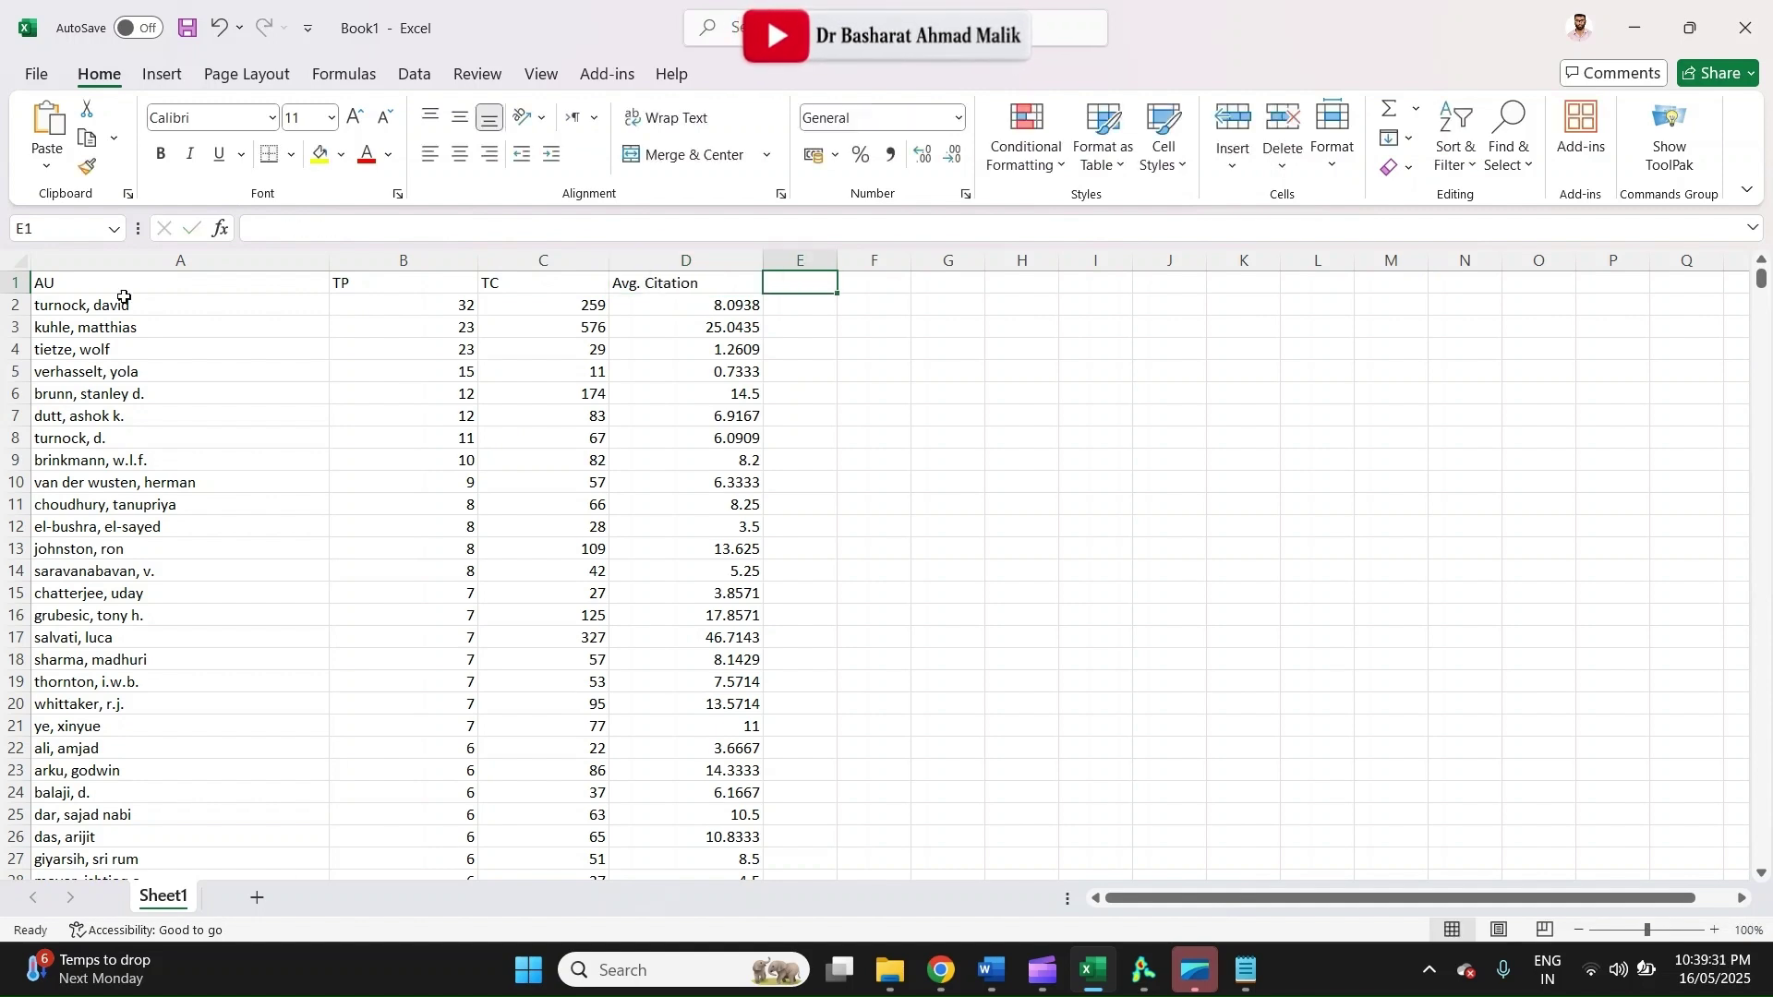
Insert a blank column before TC and another one before Avg. Citation
right_click(528, 259)
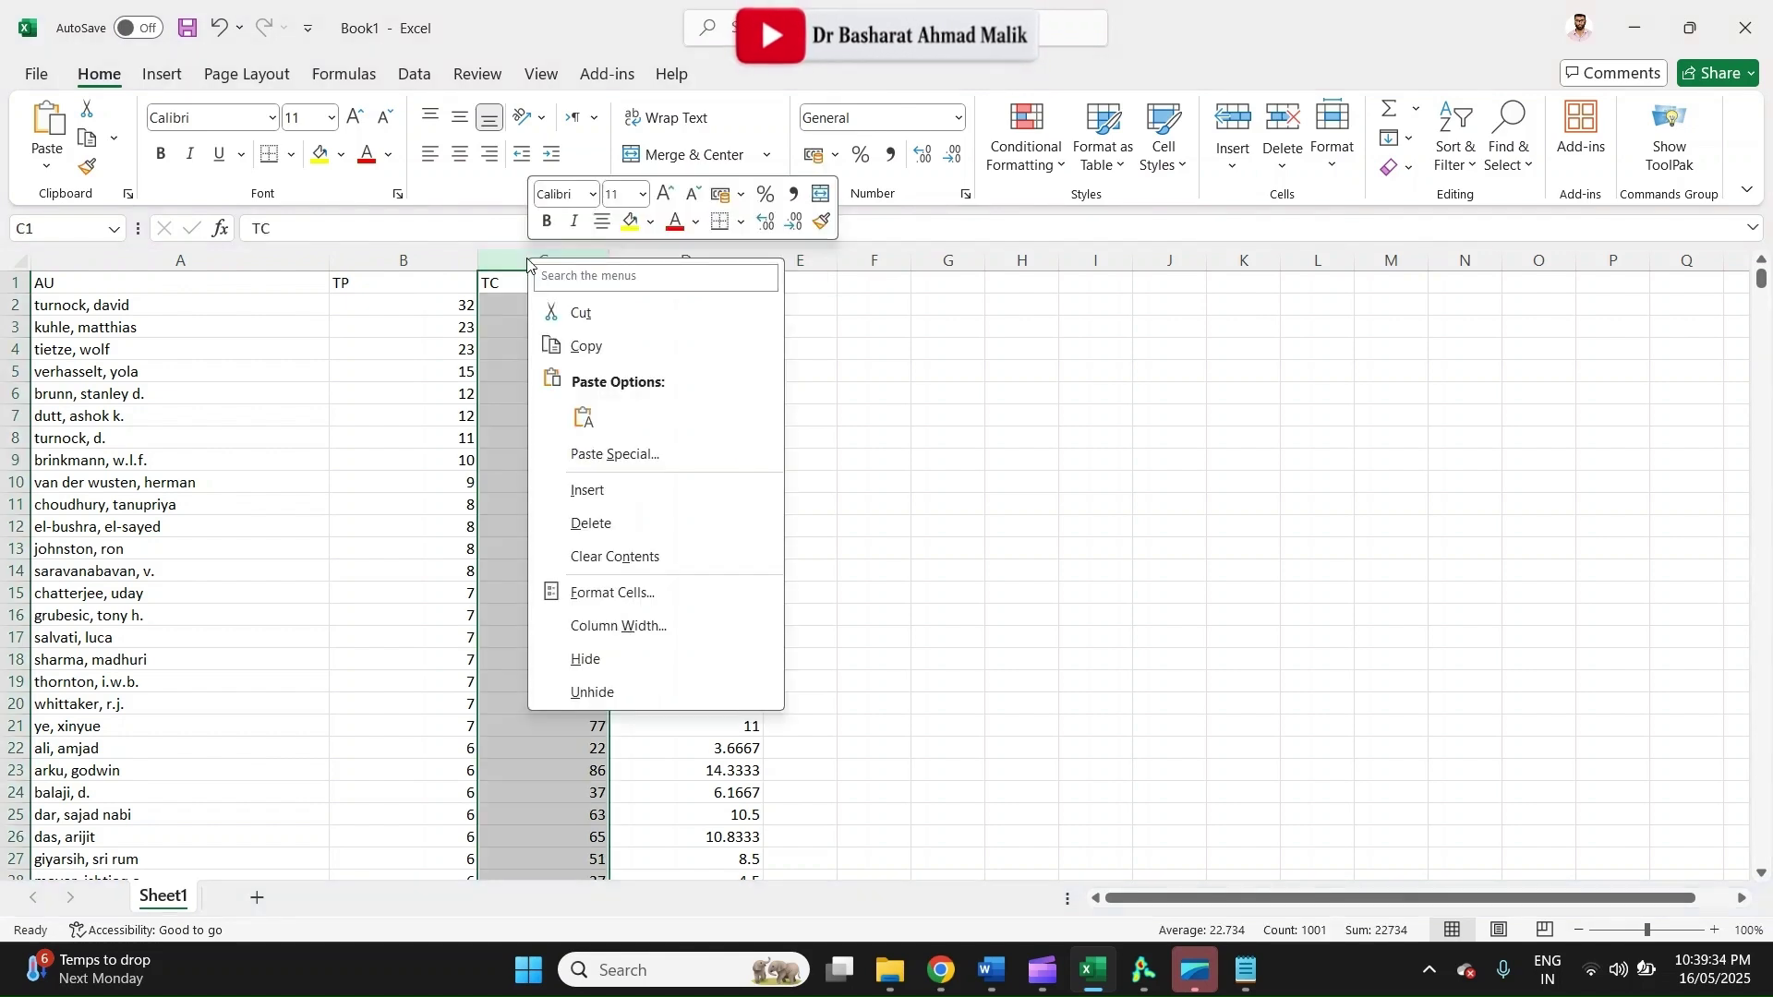
click(642, 494)
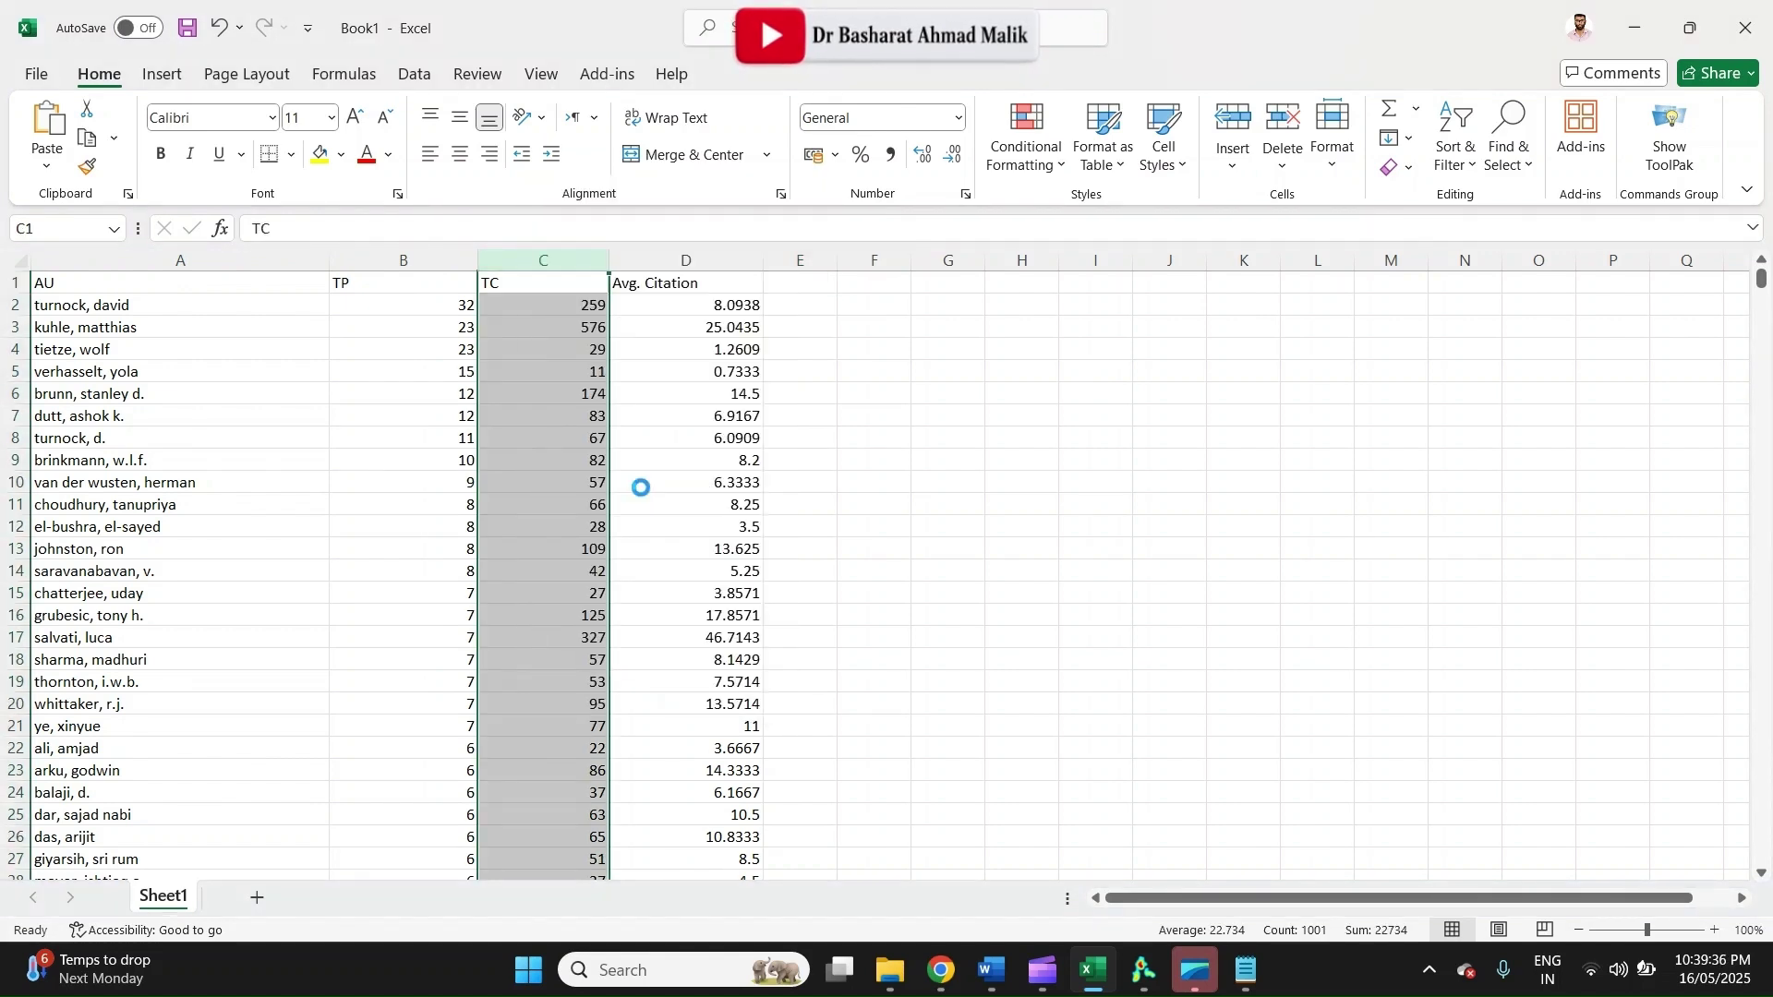
right_click(787, 260)
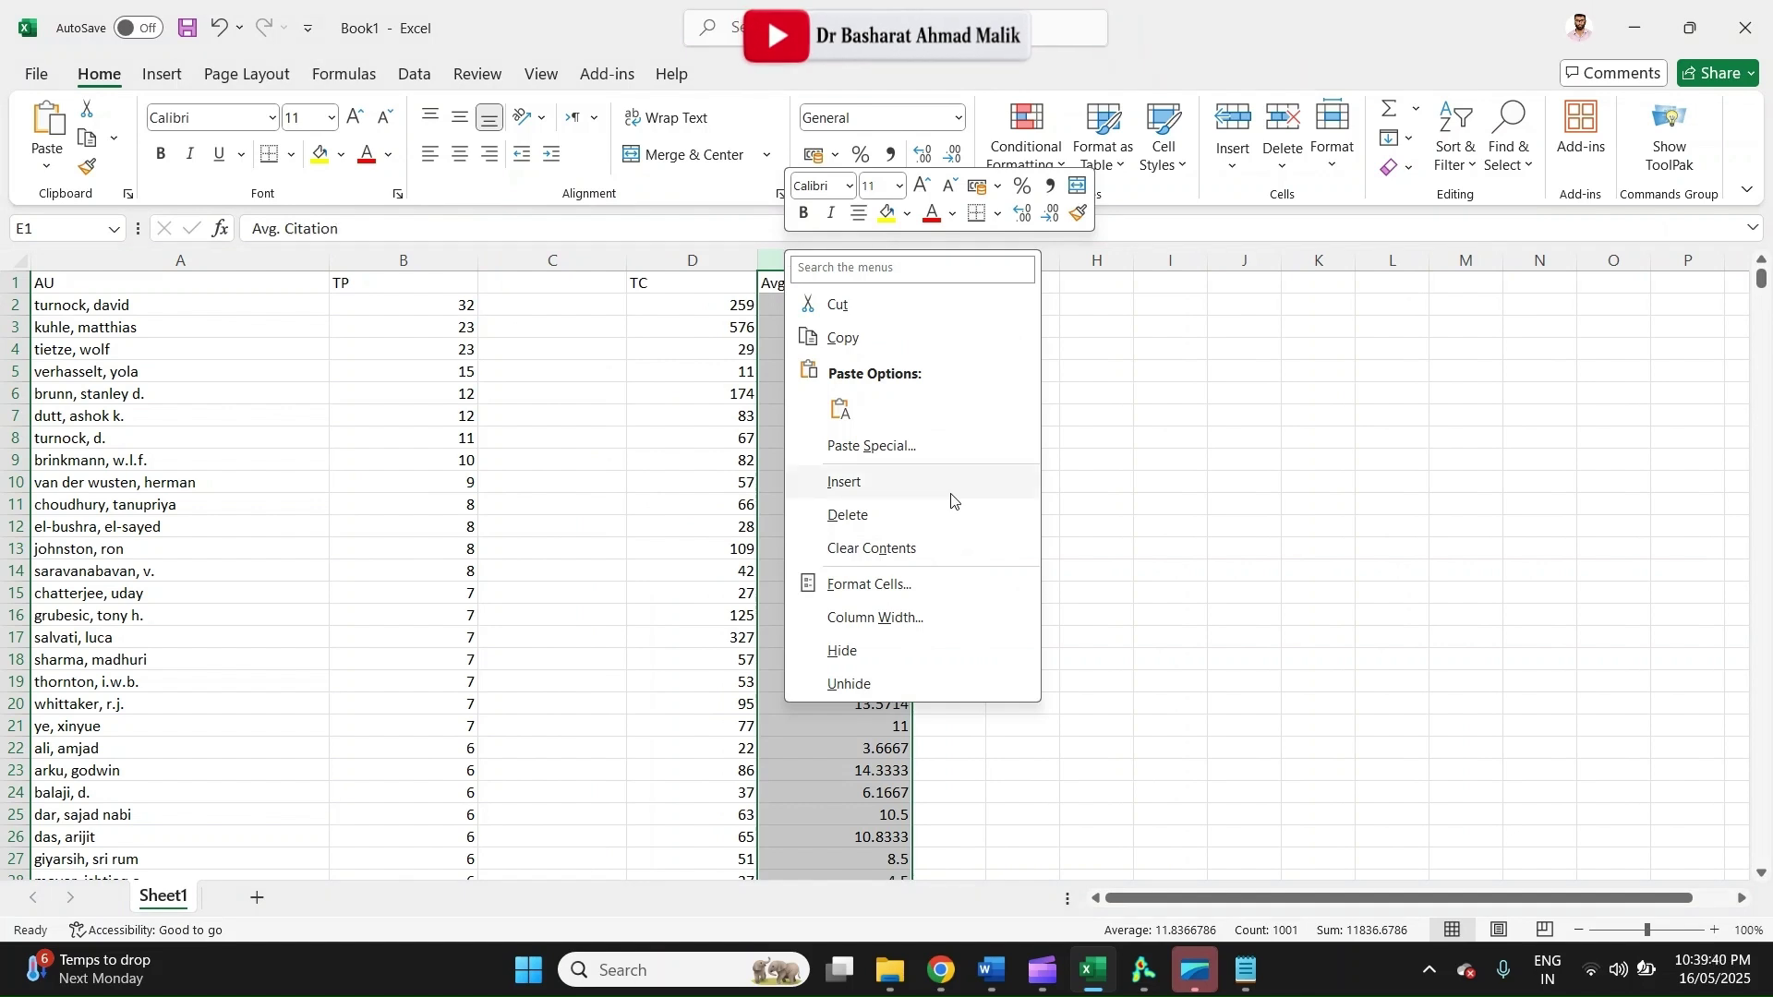
drag(878, 481, 885, 481)
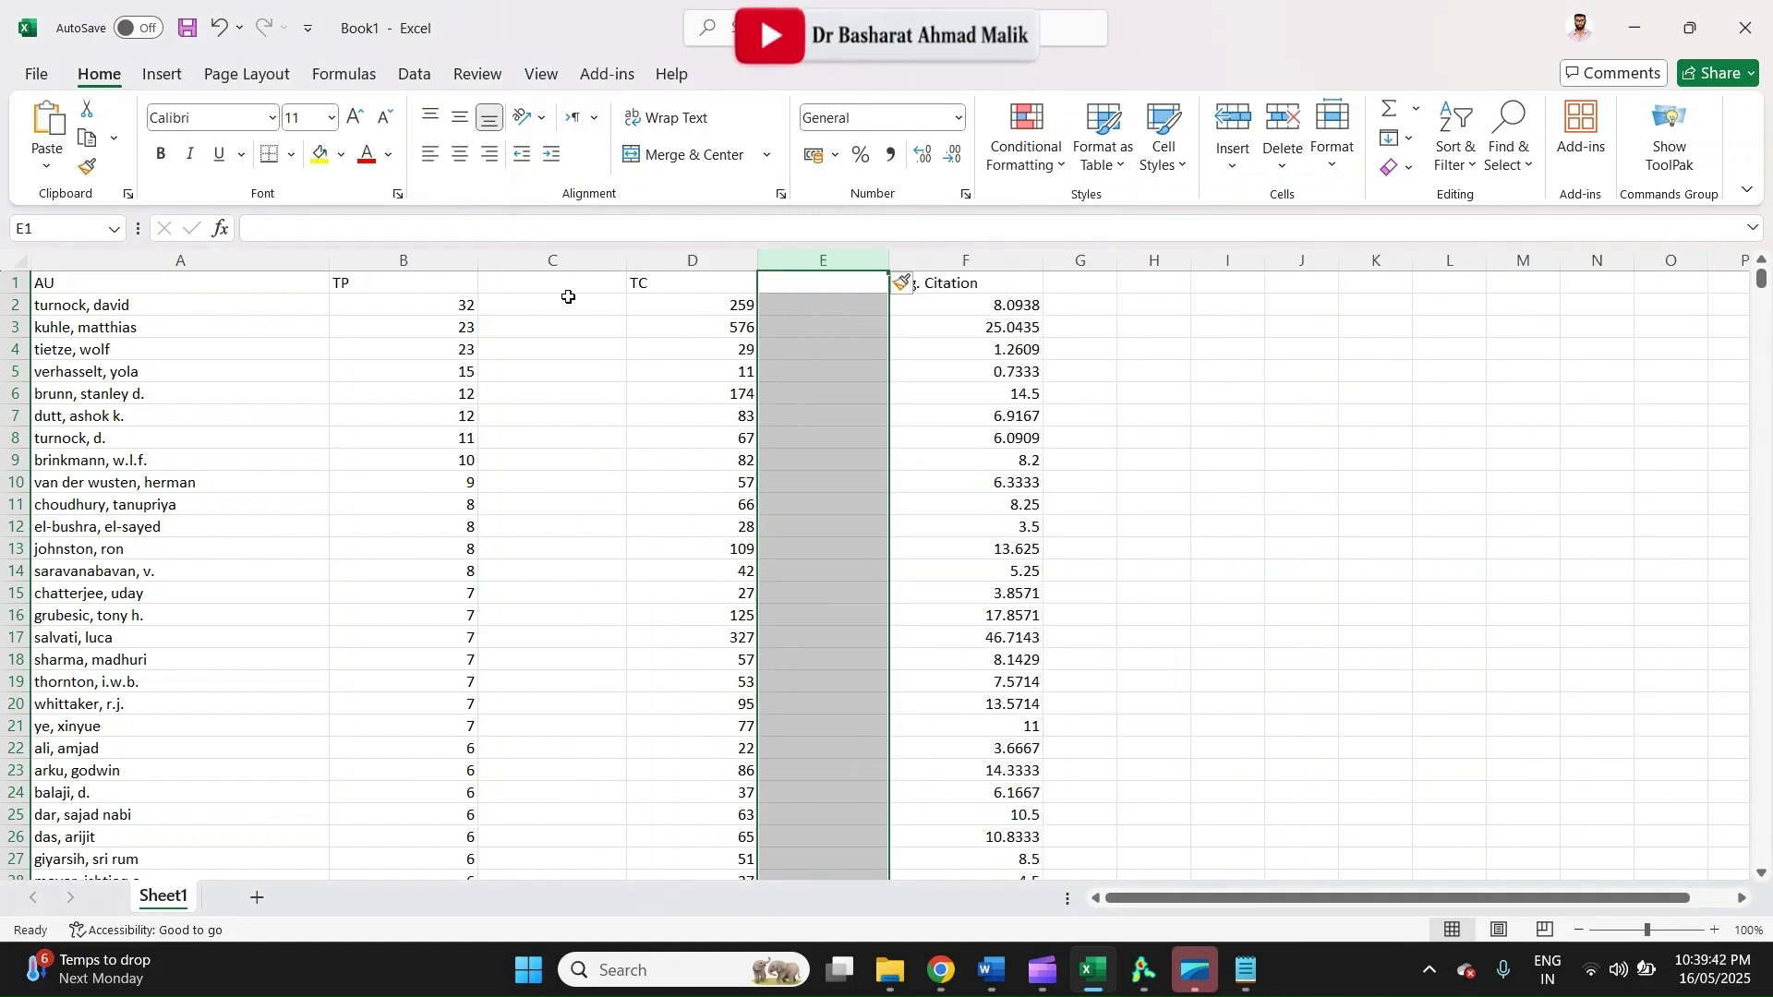
Head the blank column after TP as TP Rank and the one after TC as TC Rank
click(561, 285)
text(T)
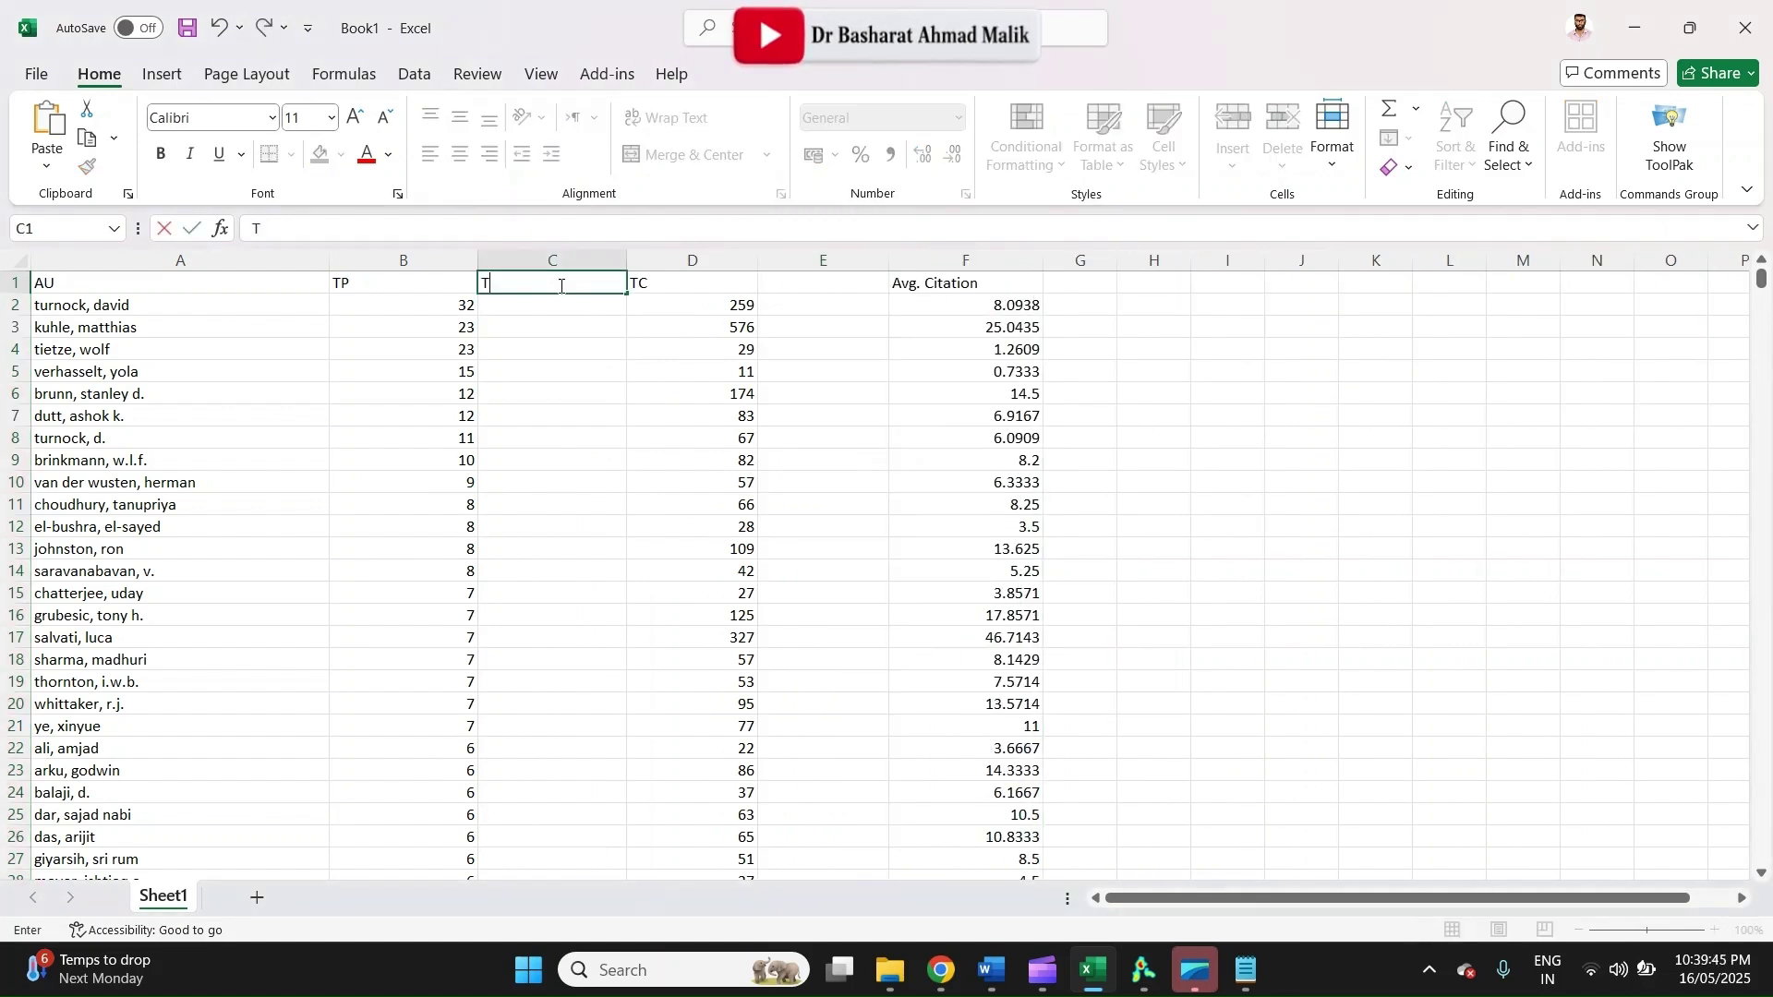
text(P Rank)
key(Tab)
key(Tab)
text(T)
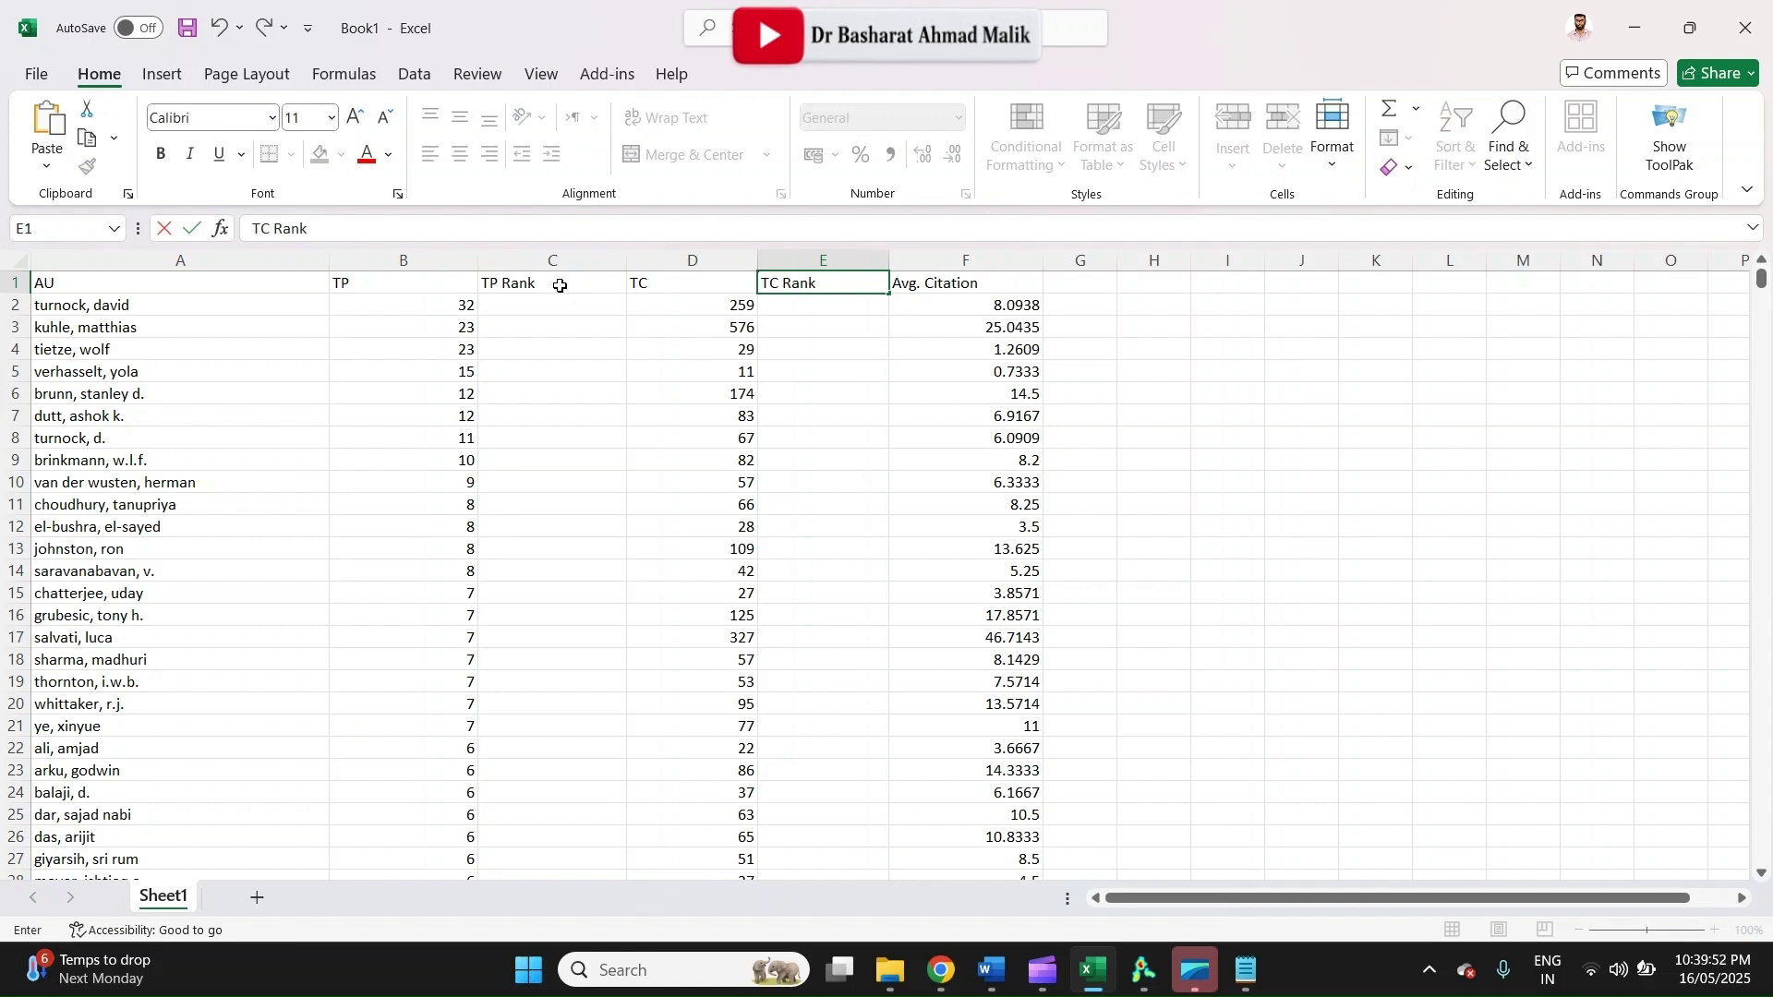
text(C Rank)
key(Tab)
Start a RANK.EQ formula in C2, the first TP Rank cell, with B2 as the number to rank
click(549, 311)
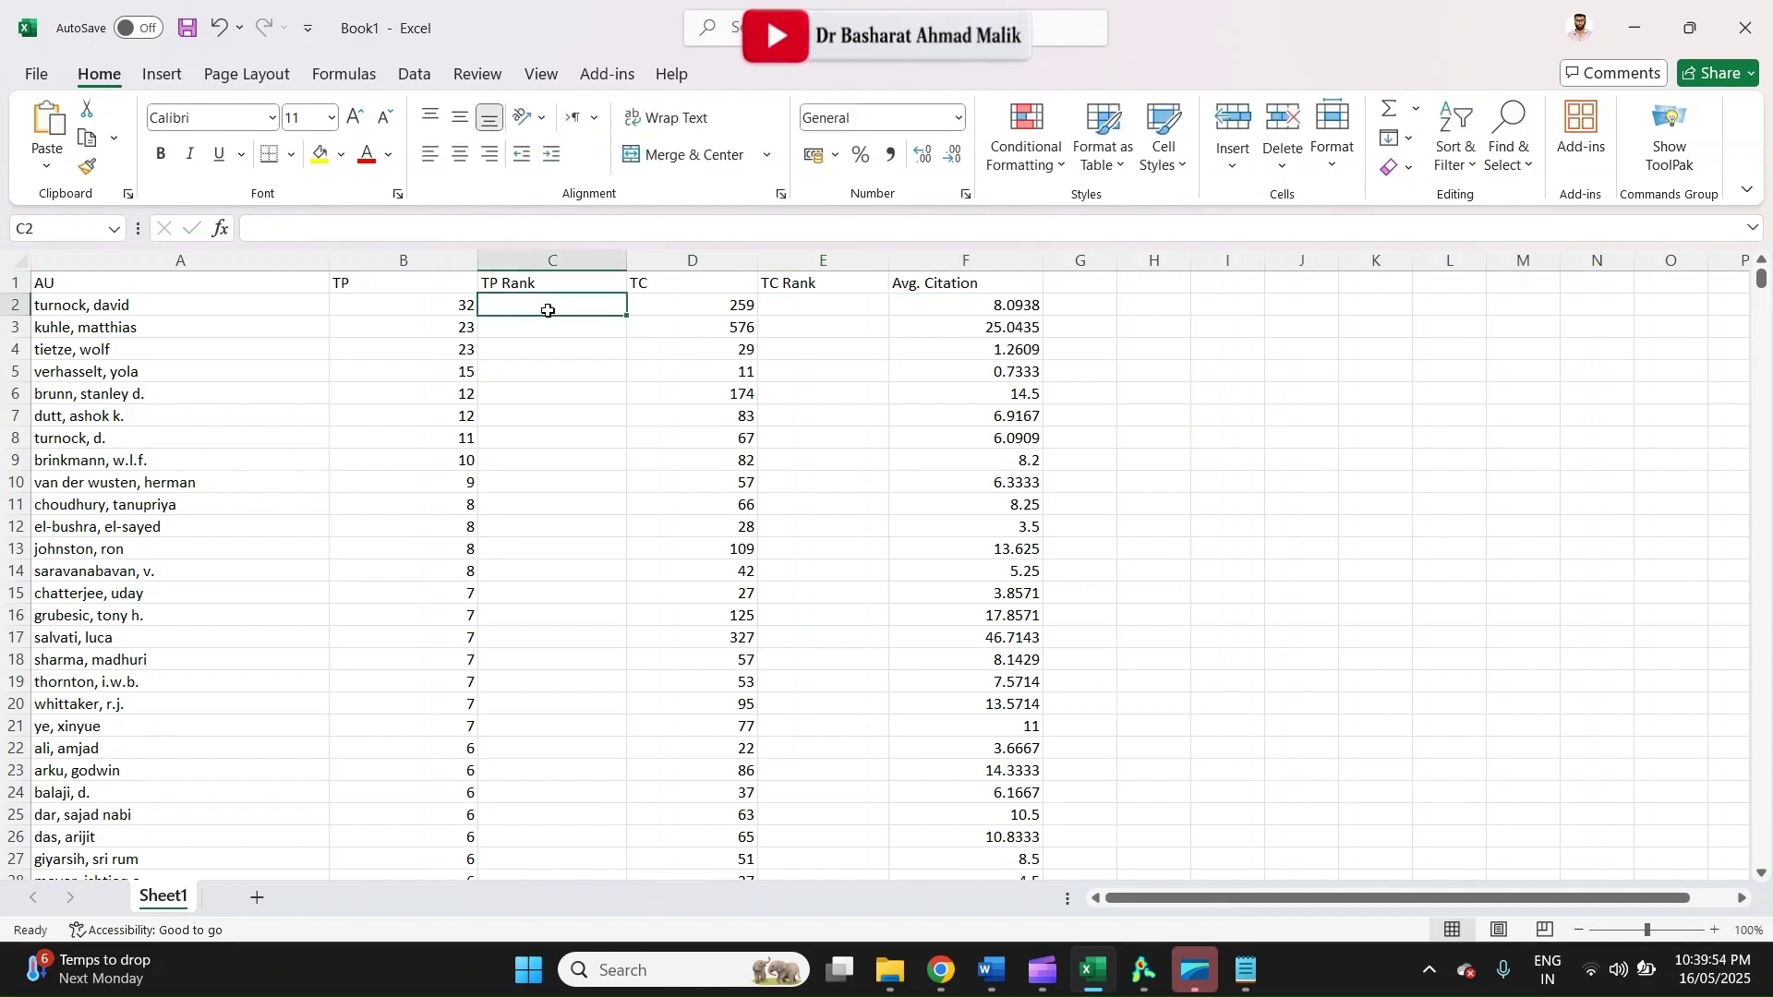
text(=)
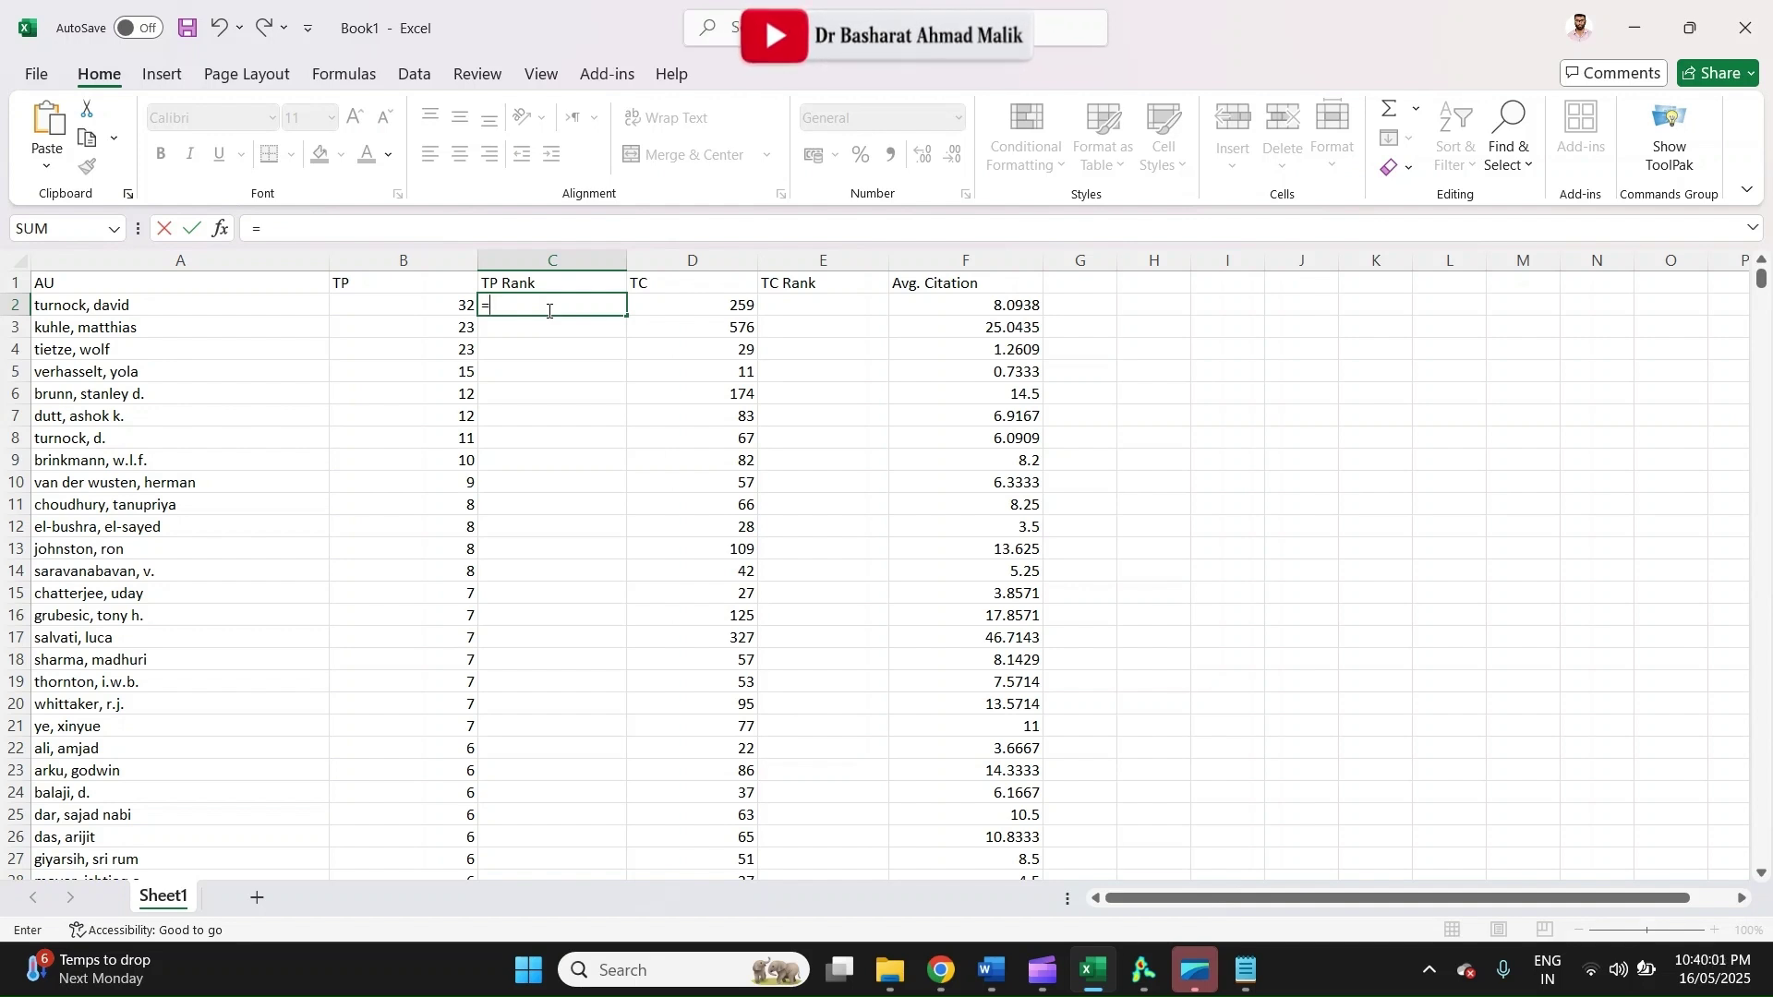
text(r)
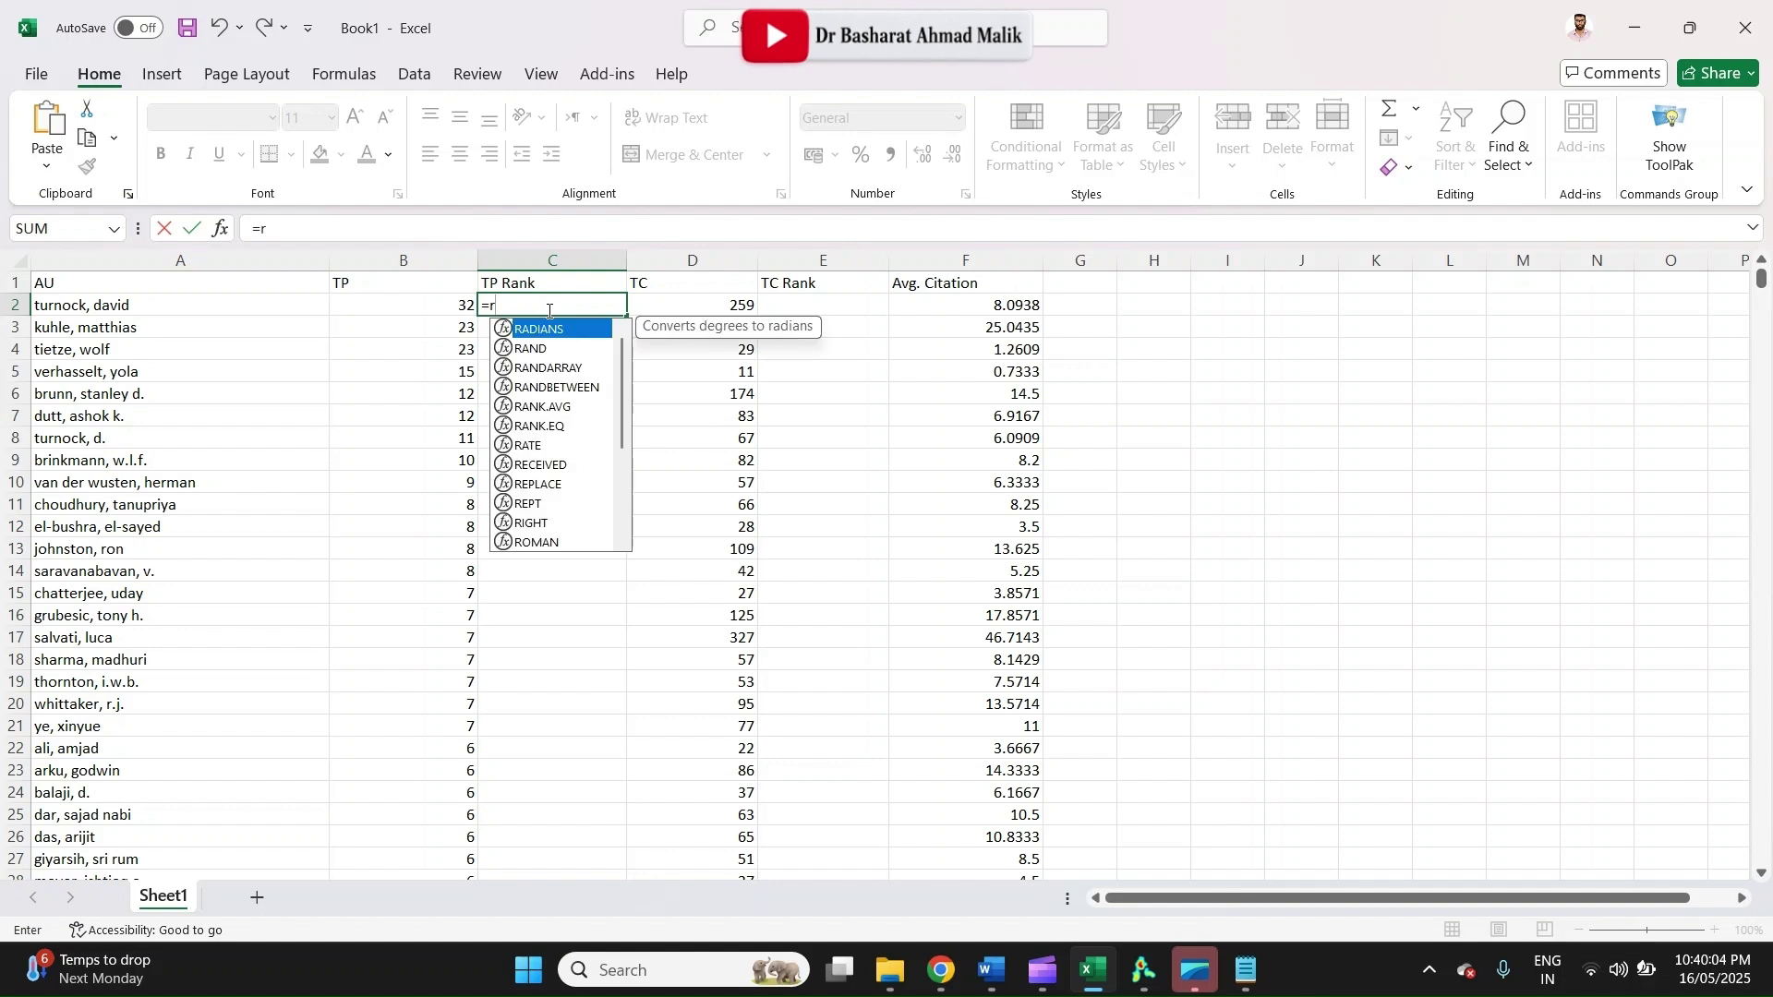
text(a)
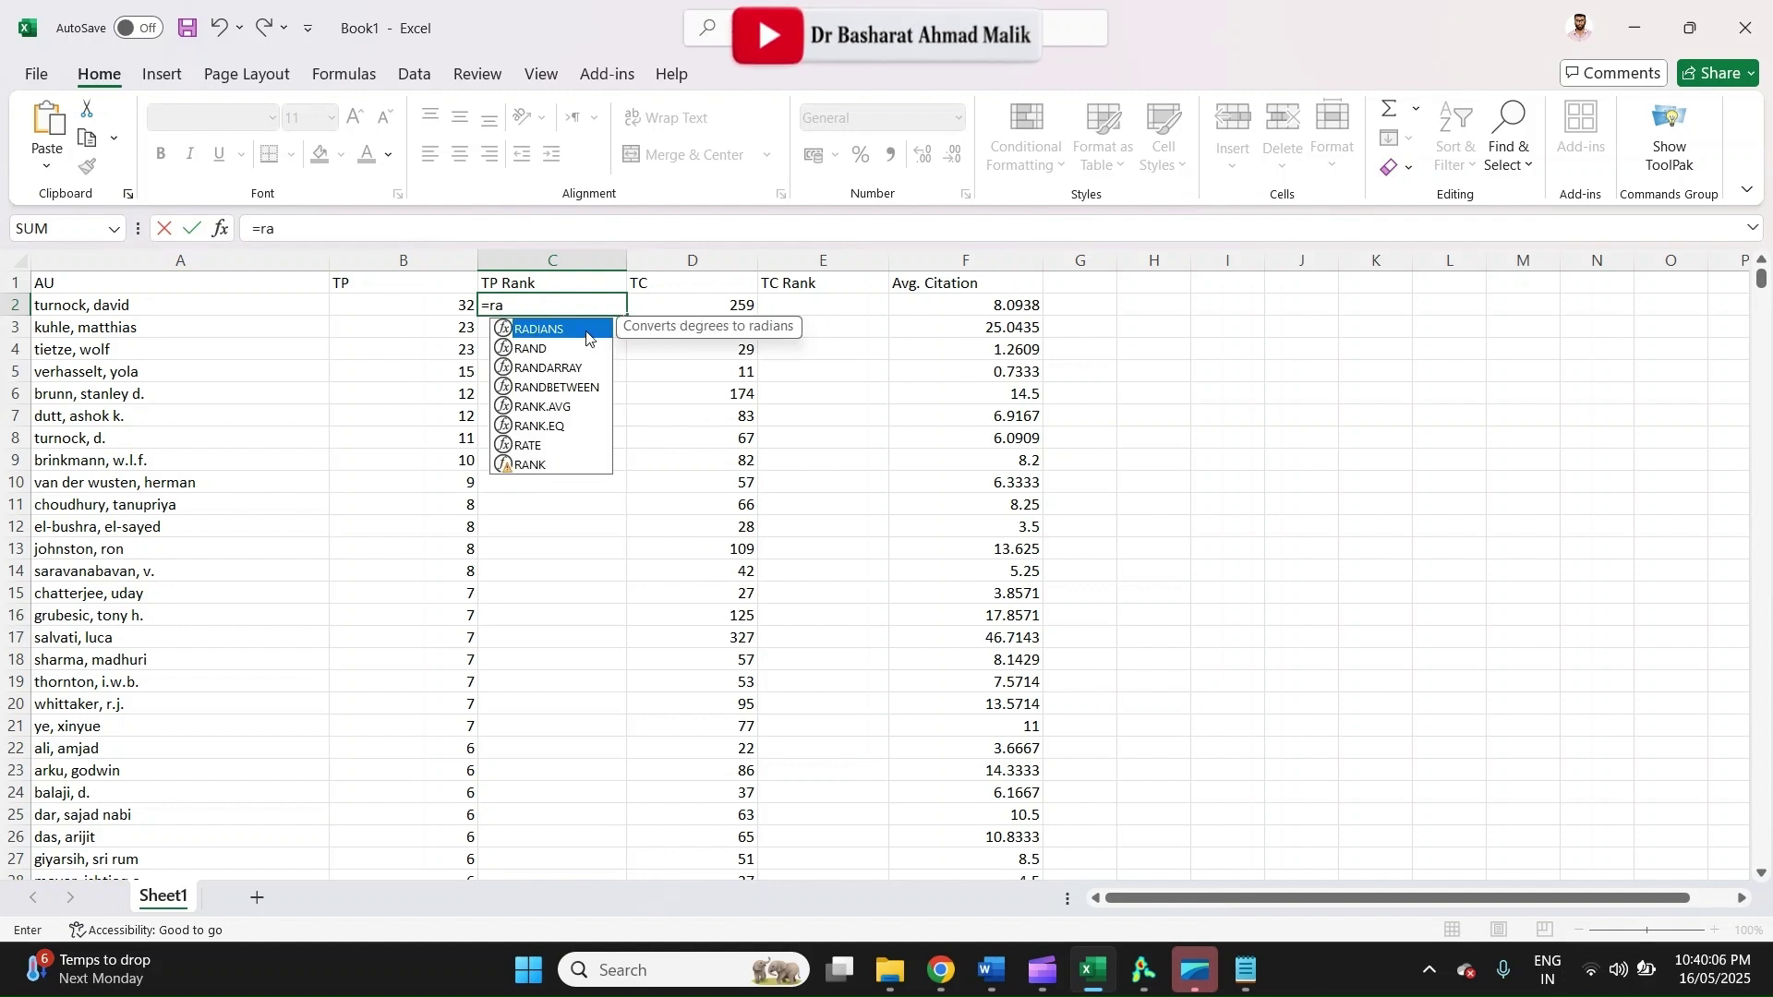
double_click(543, 427)
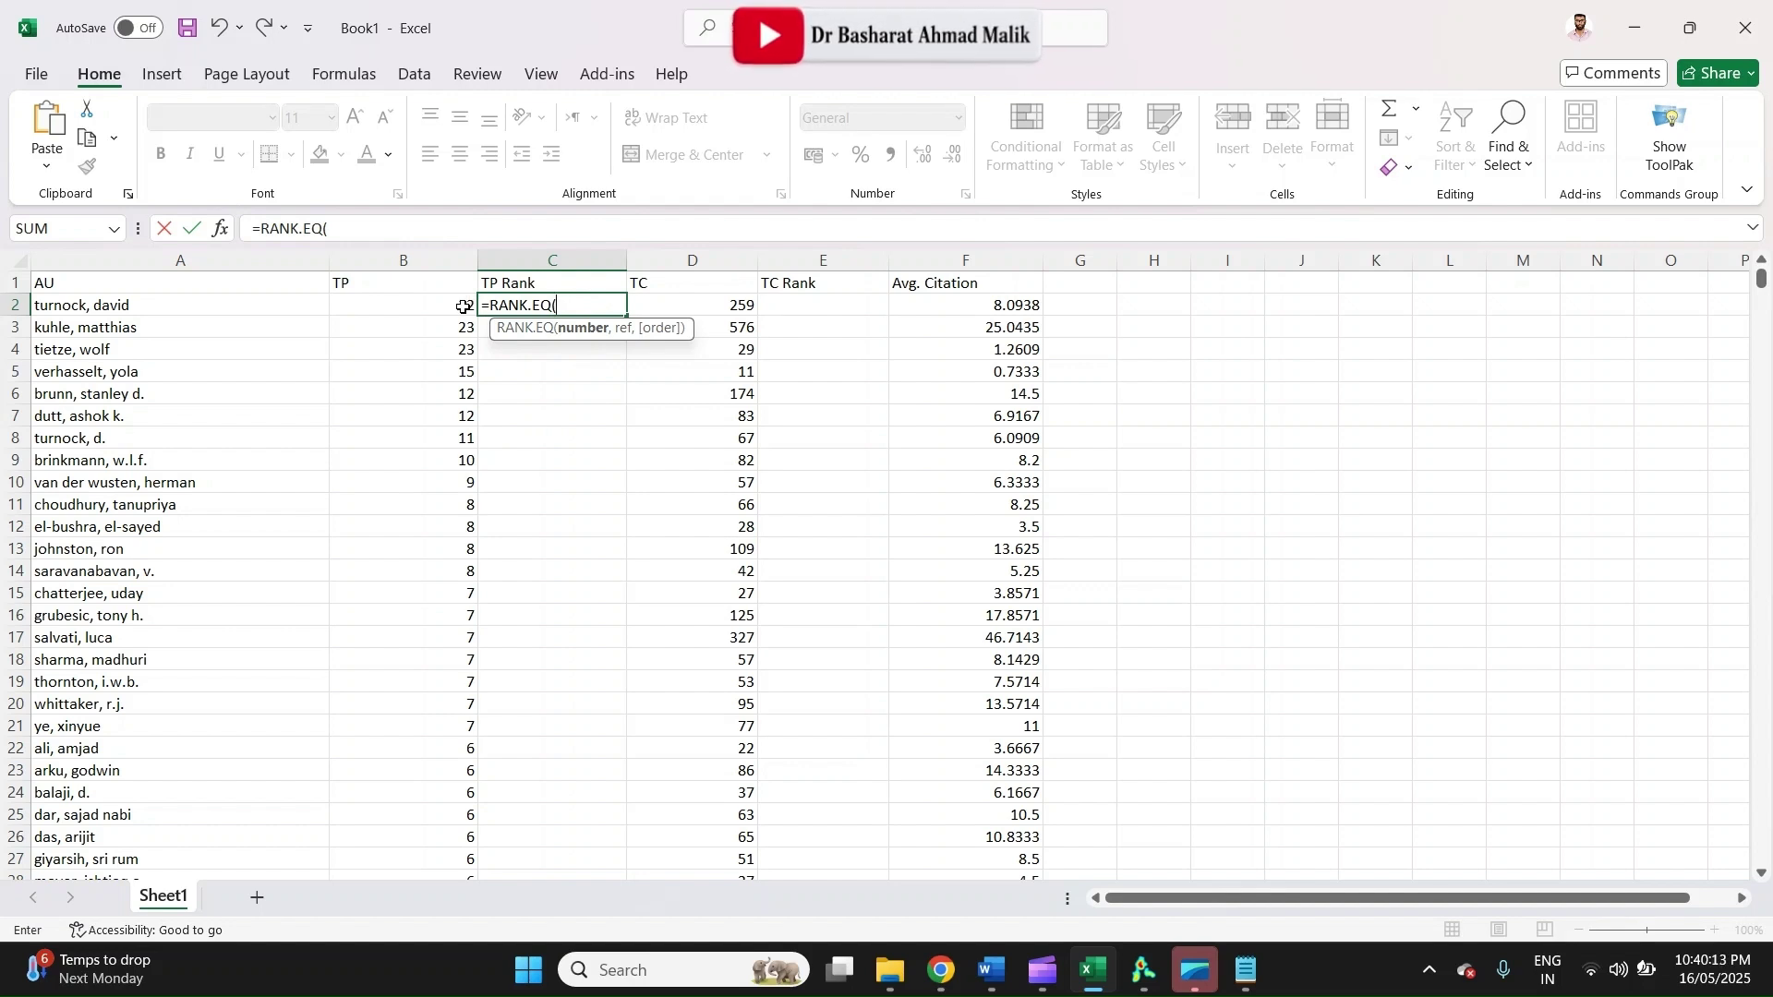
click(463, 307)
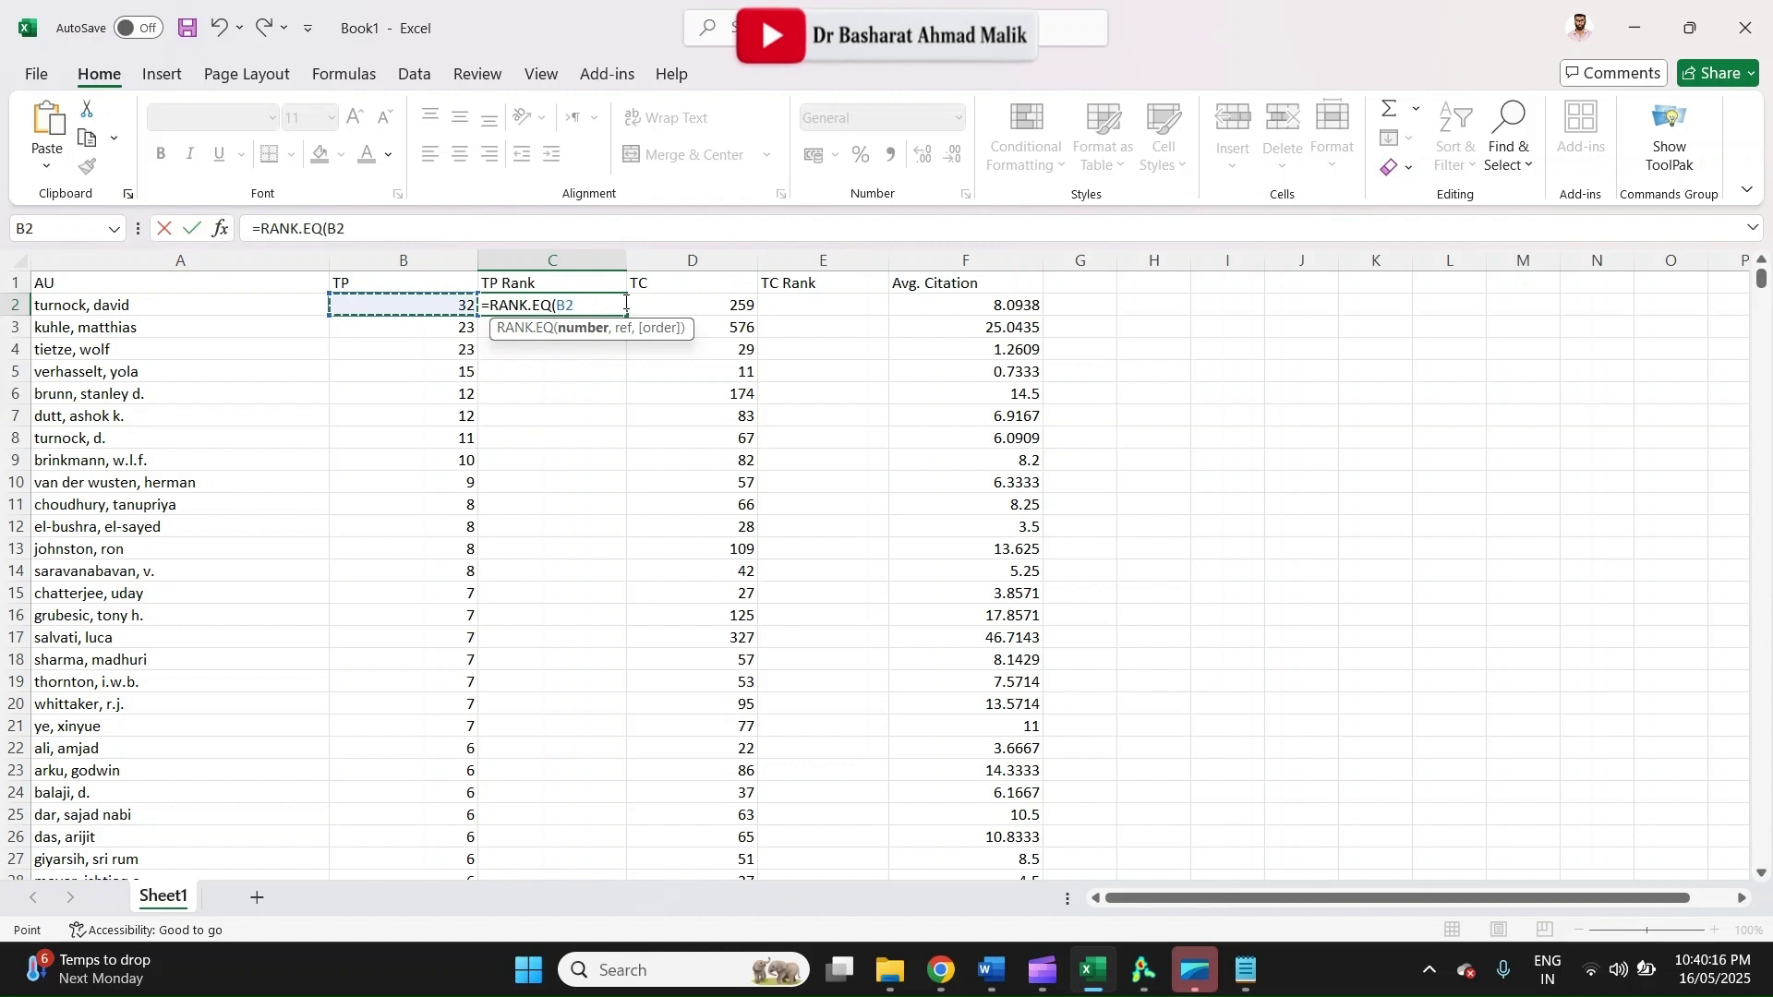
text(,)
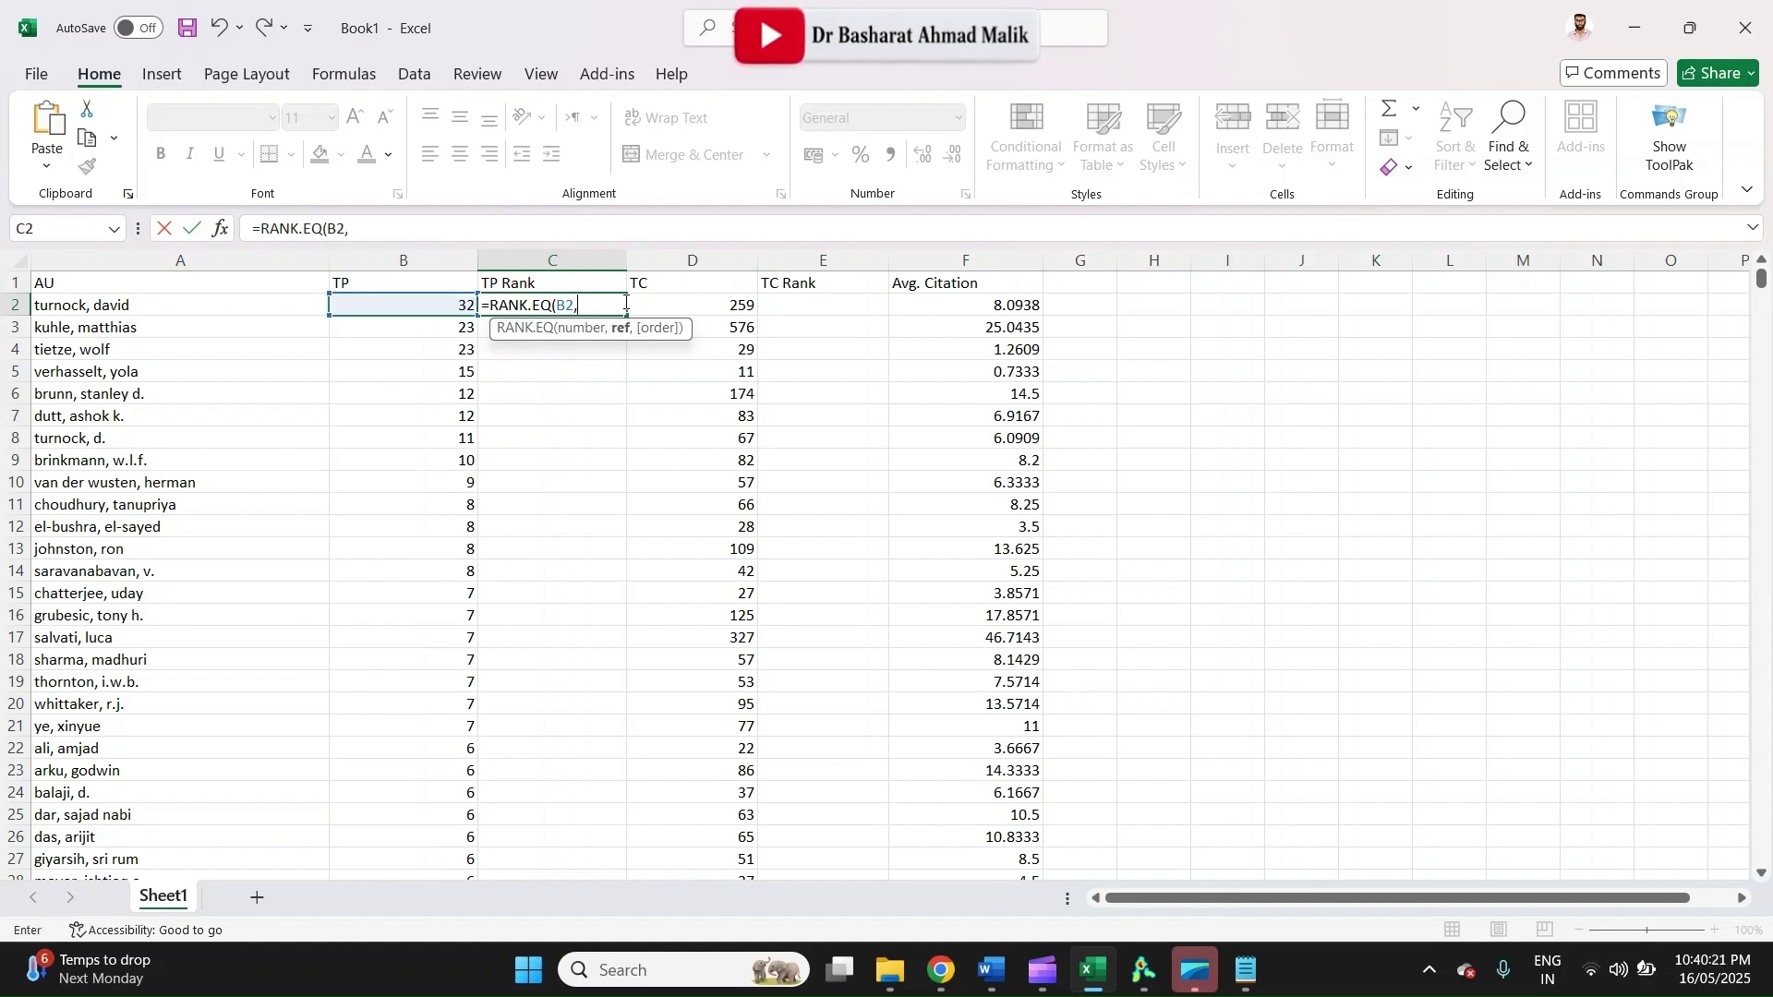
Give the RANK.EQ formula in C2 the row-locked reference range B$2:B$1001
text(c)
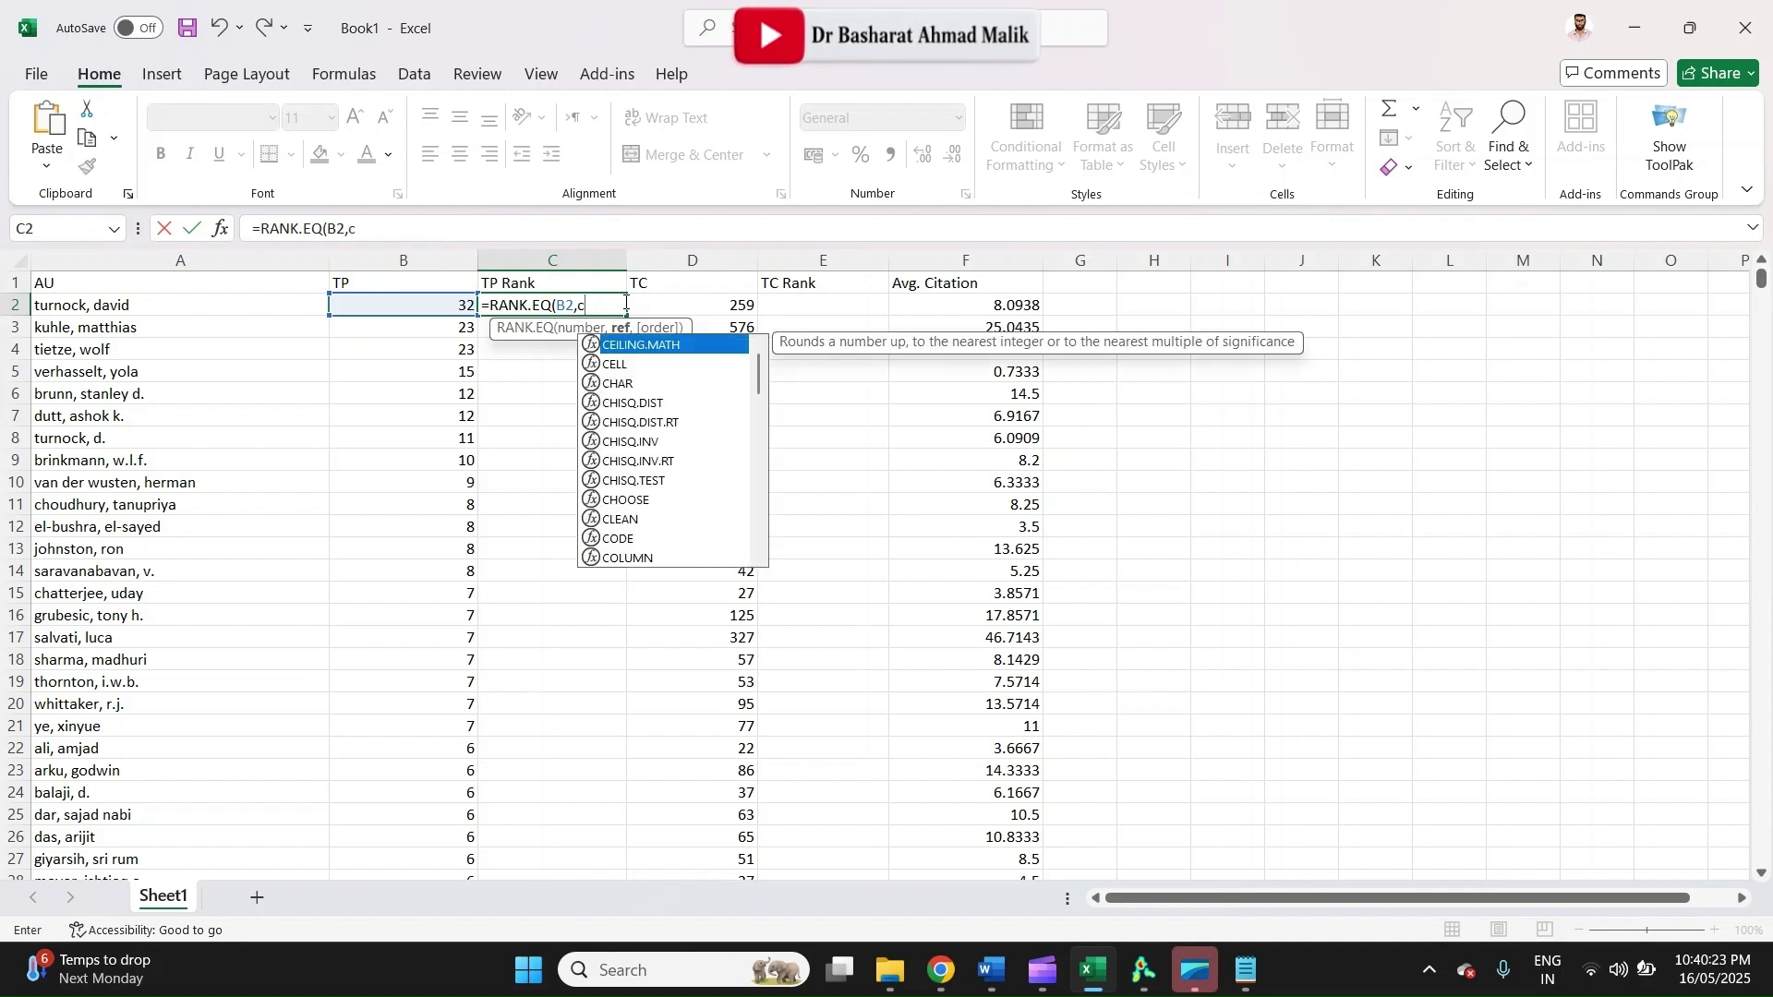
text($)
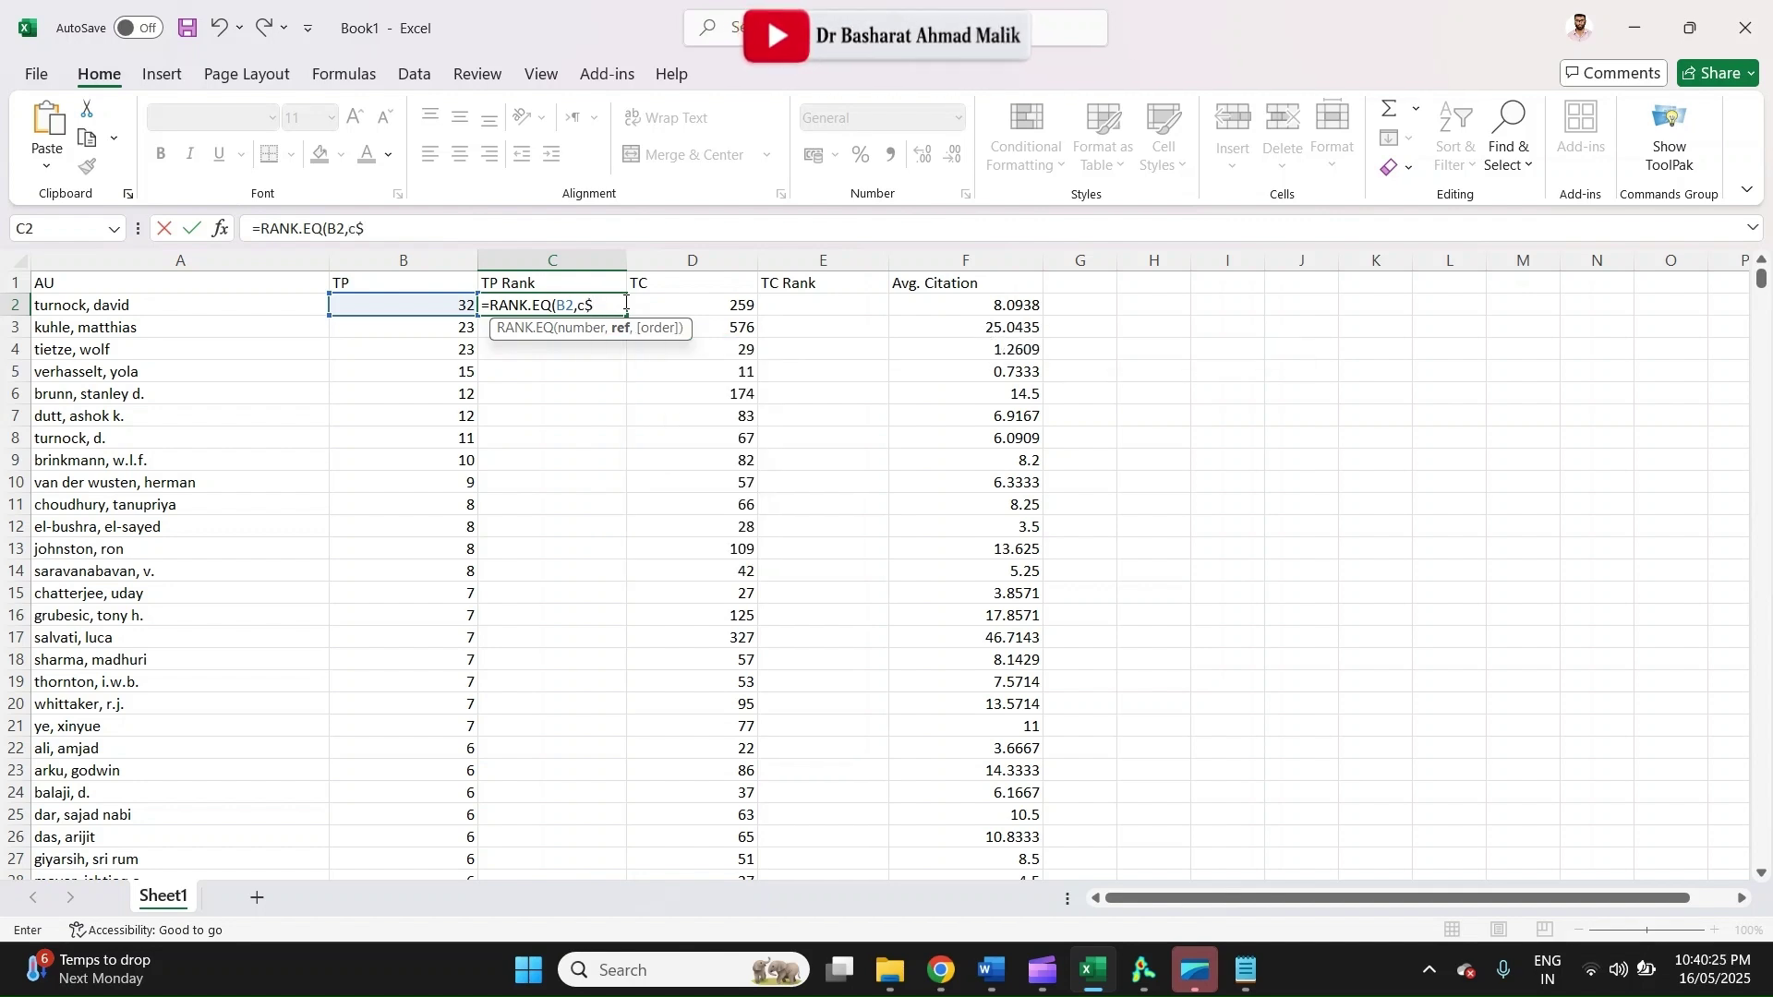
key(BackSpace)
key(BackSpace)
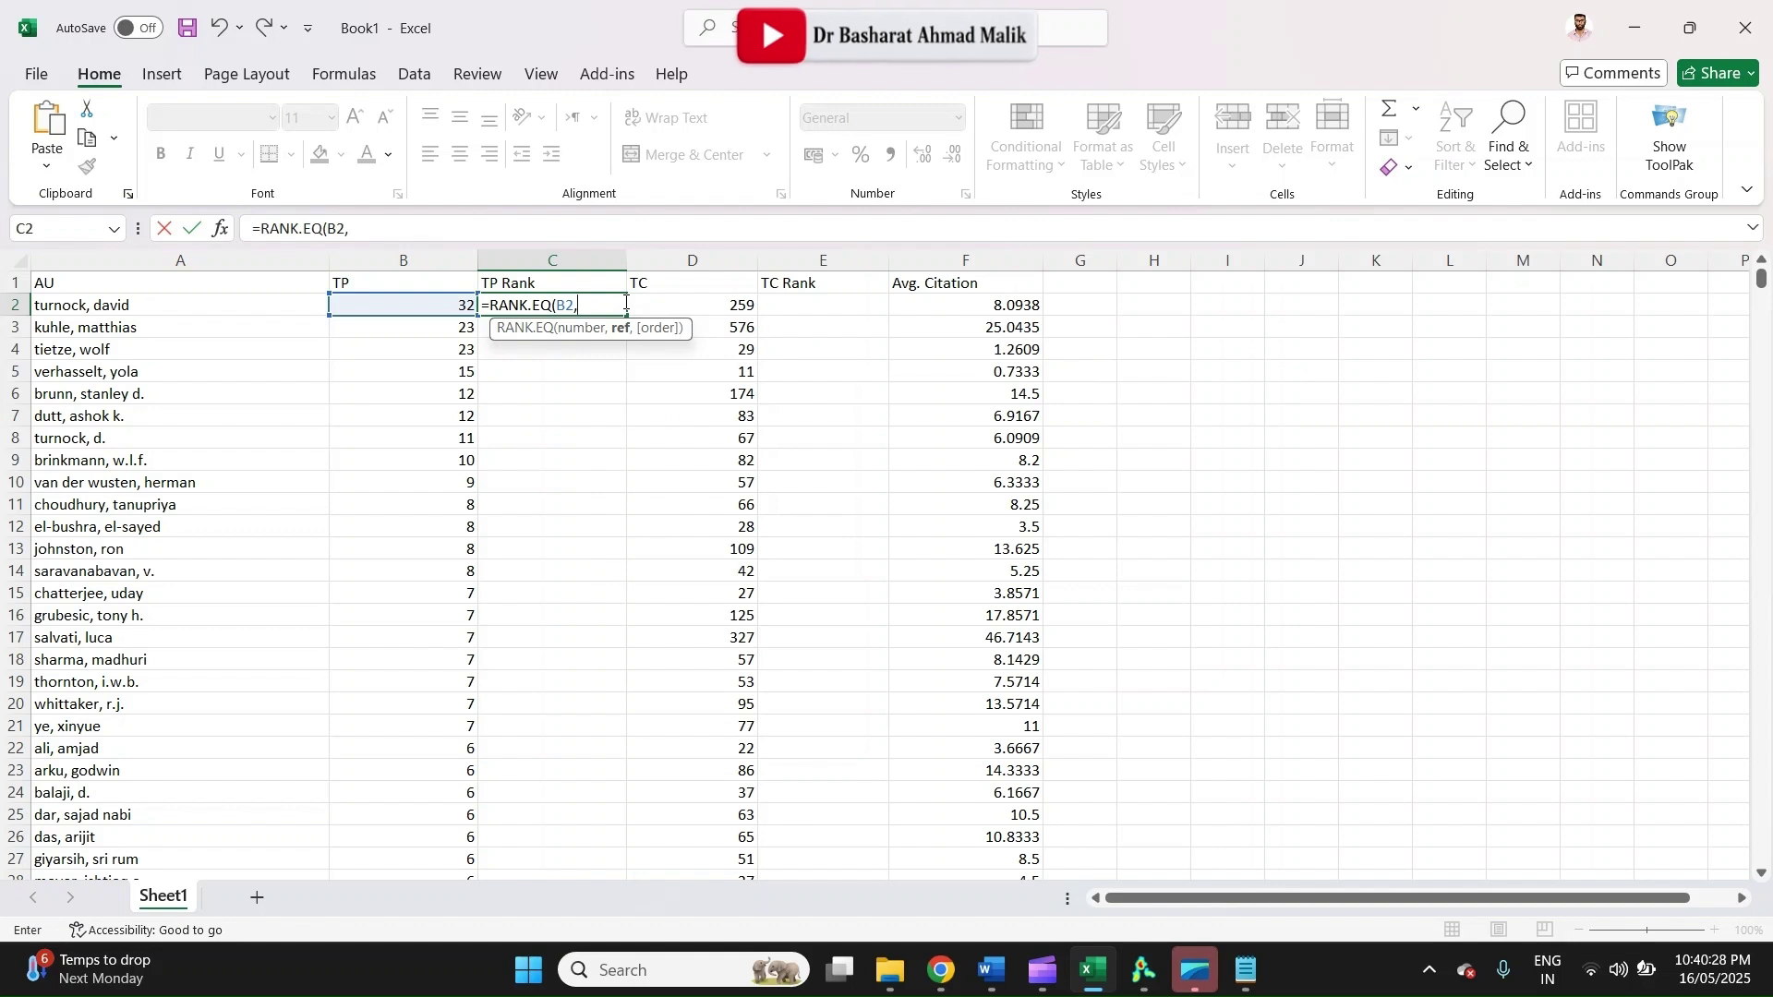
text(B)
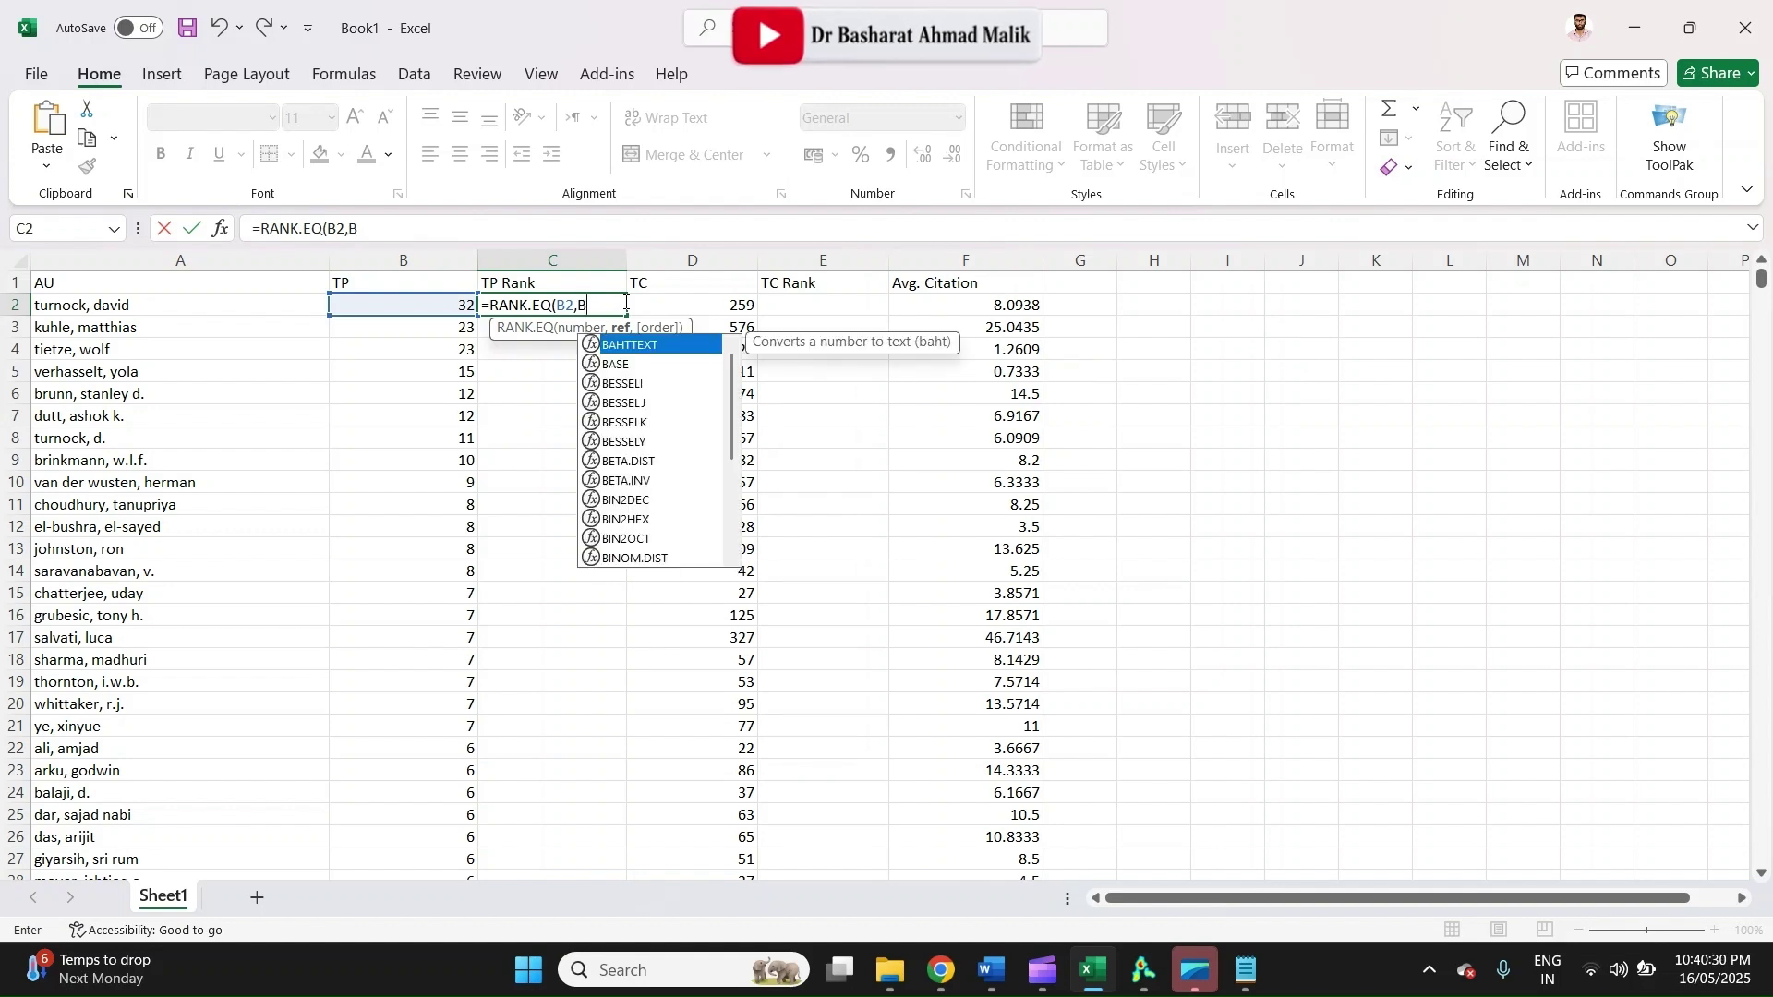
text(2)
key(BackSpace)
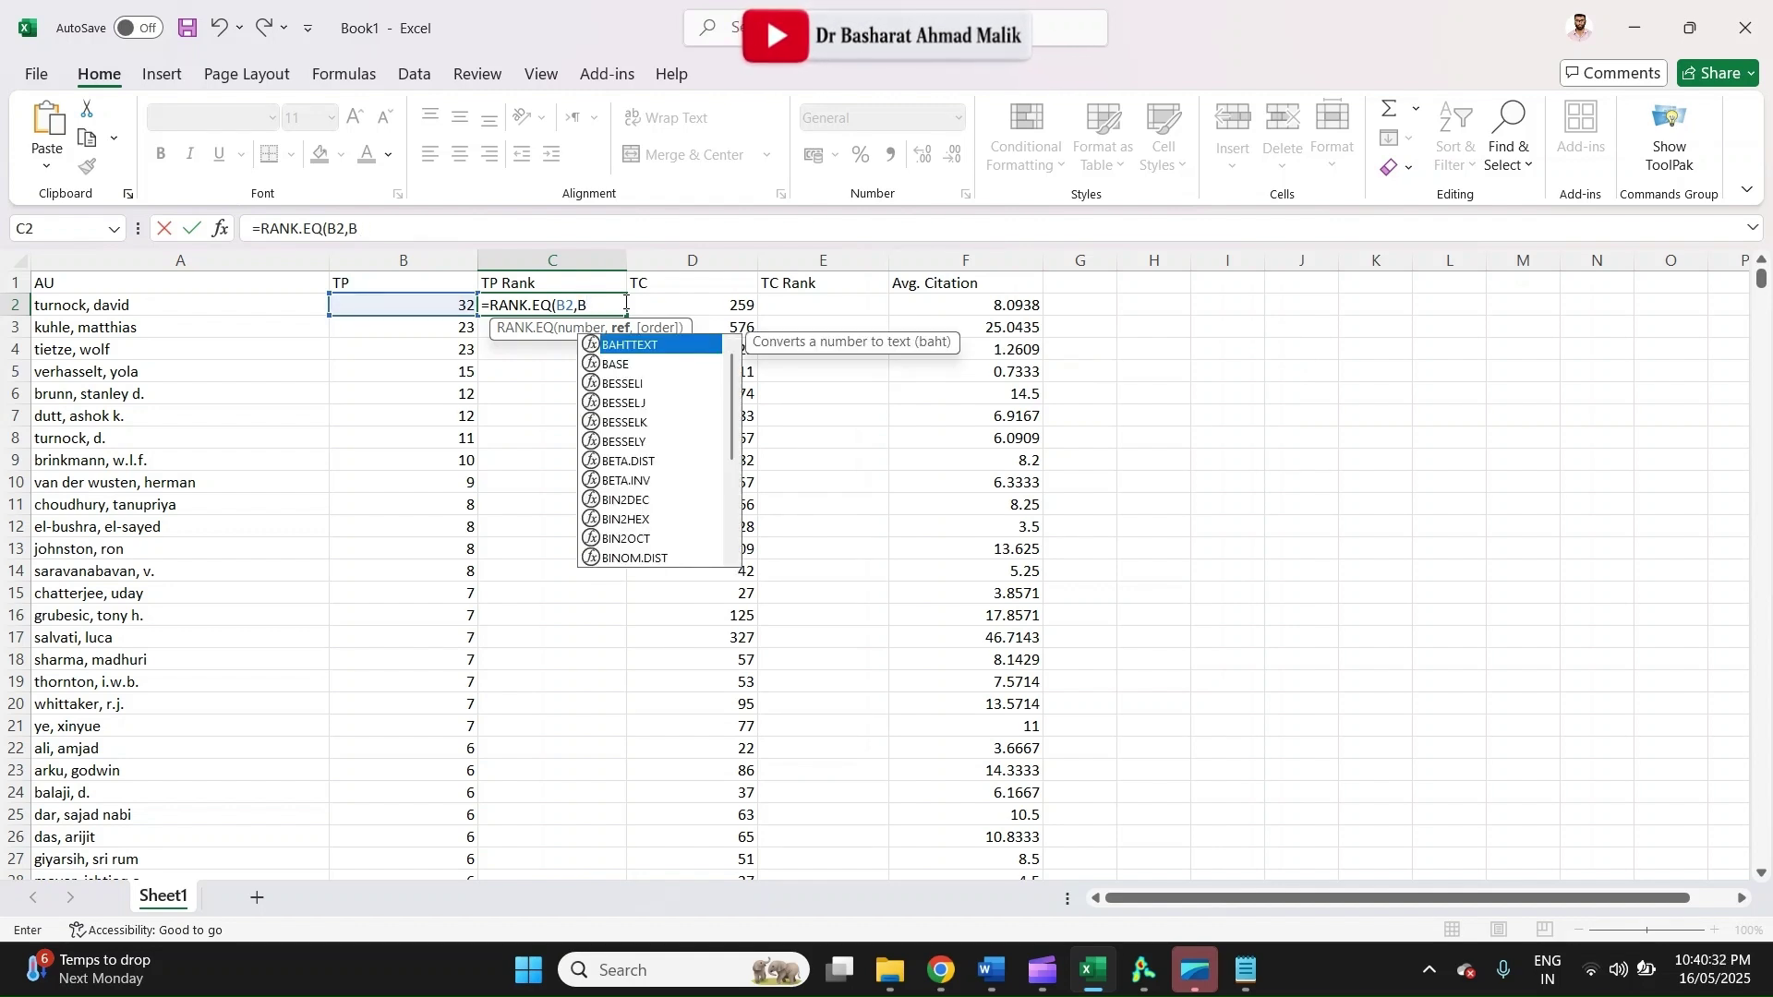
text($)
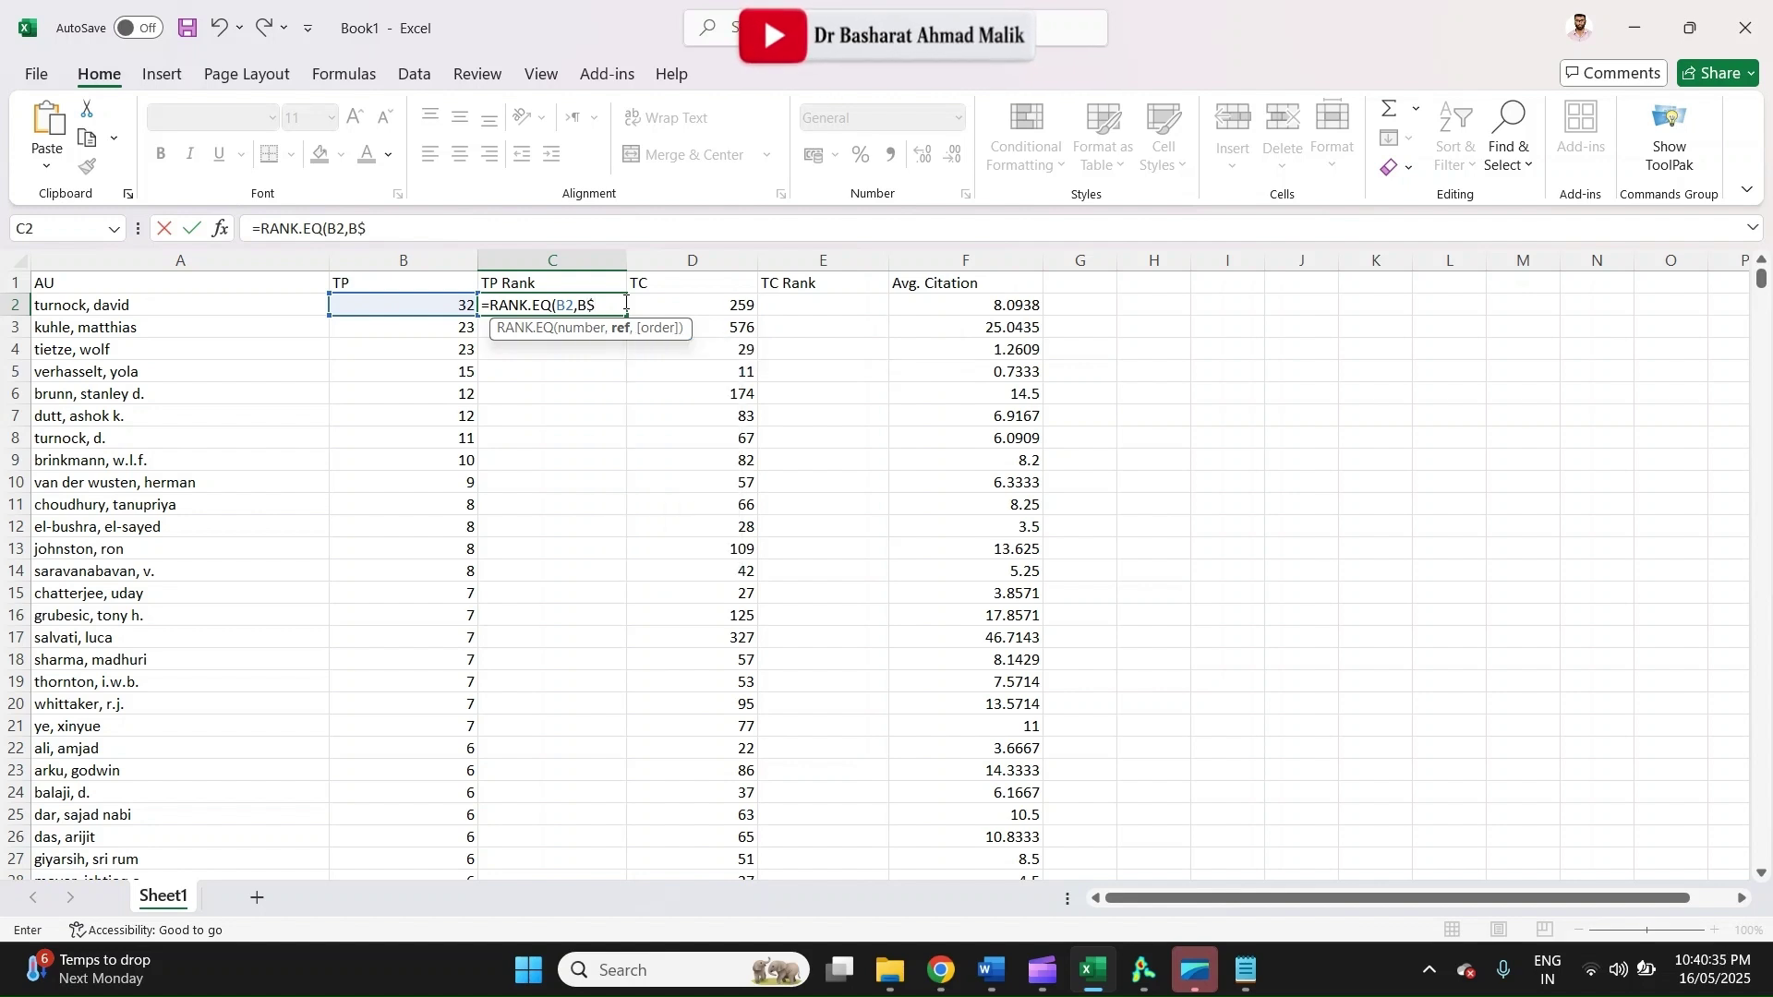
text(2)
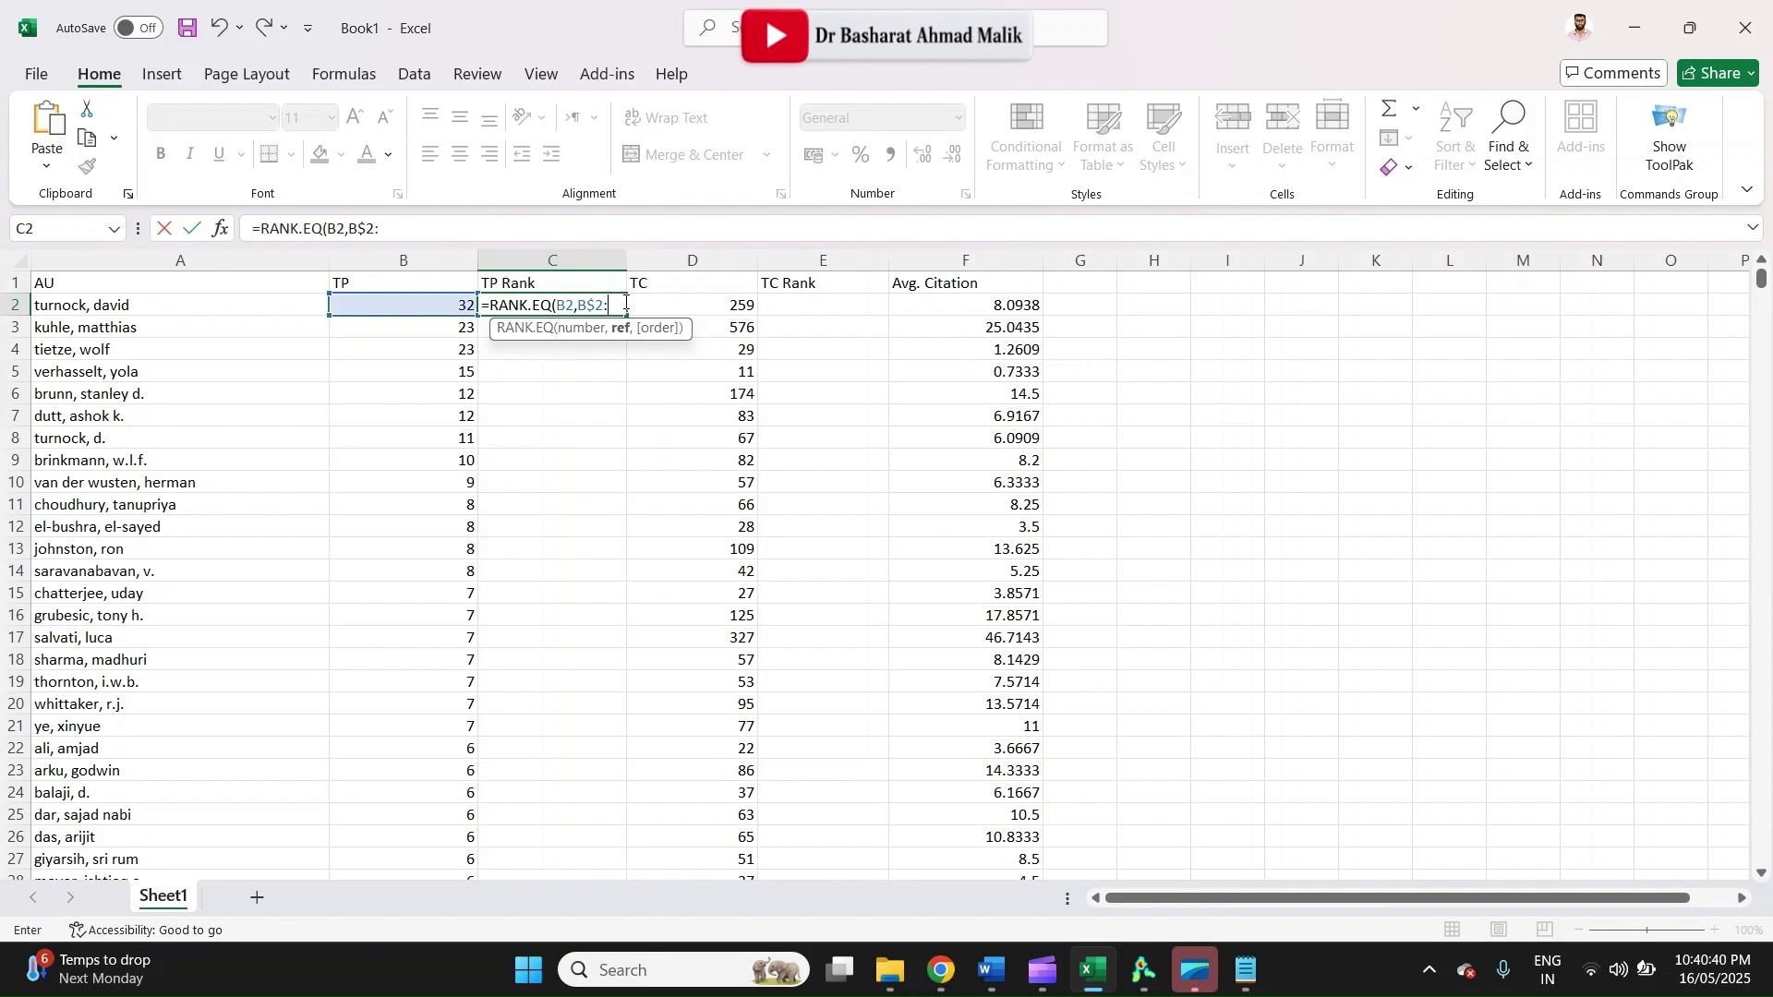
text(:B)
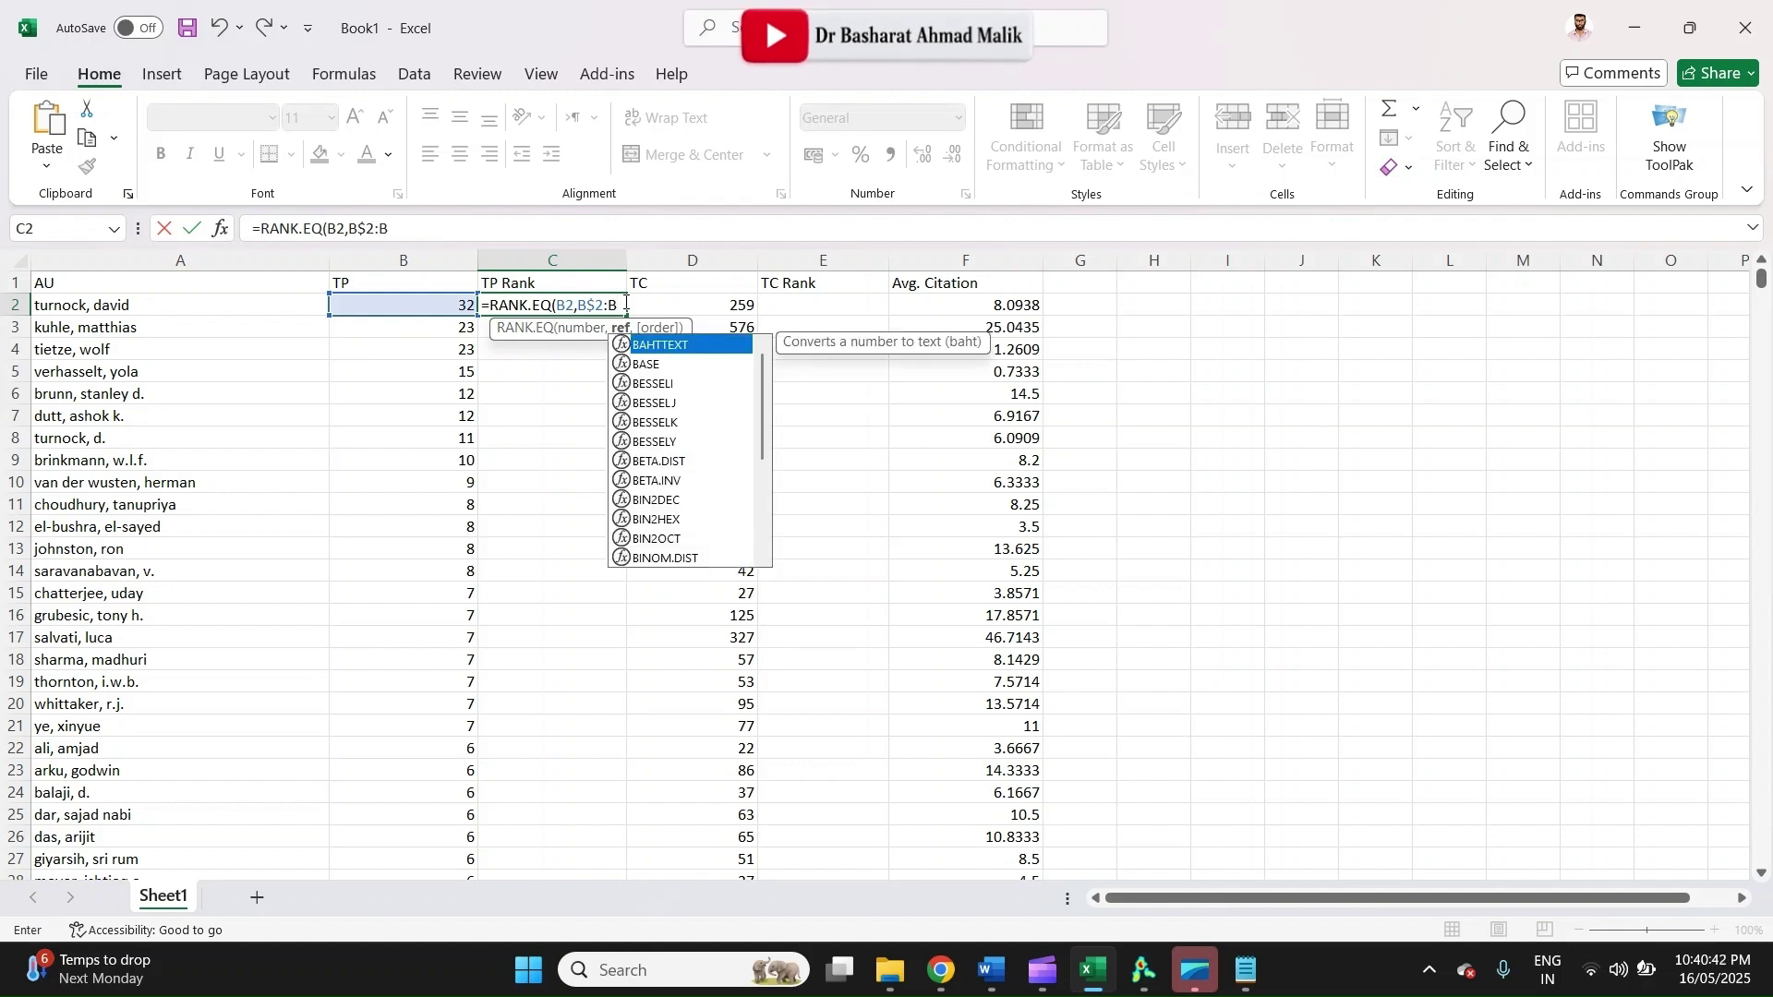
text($)
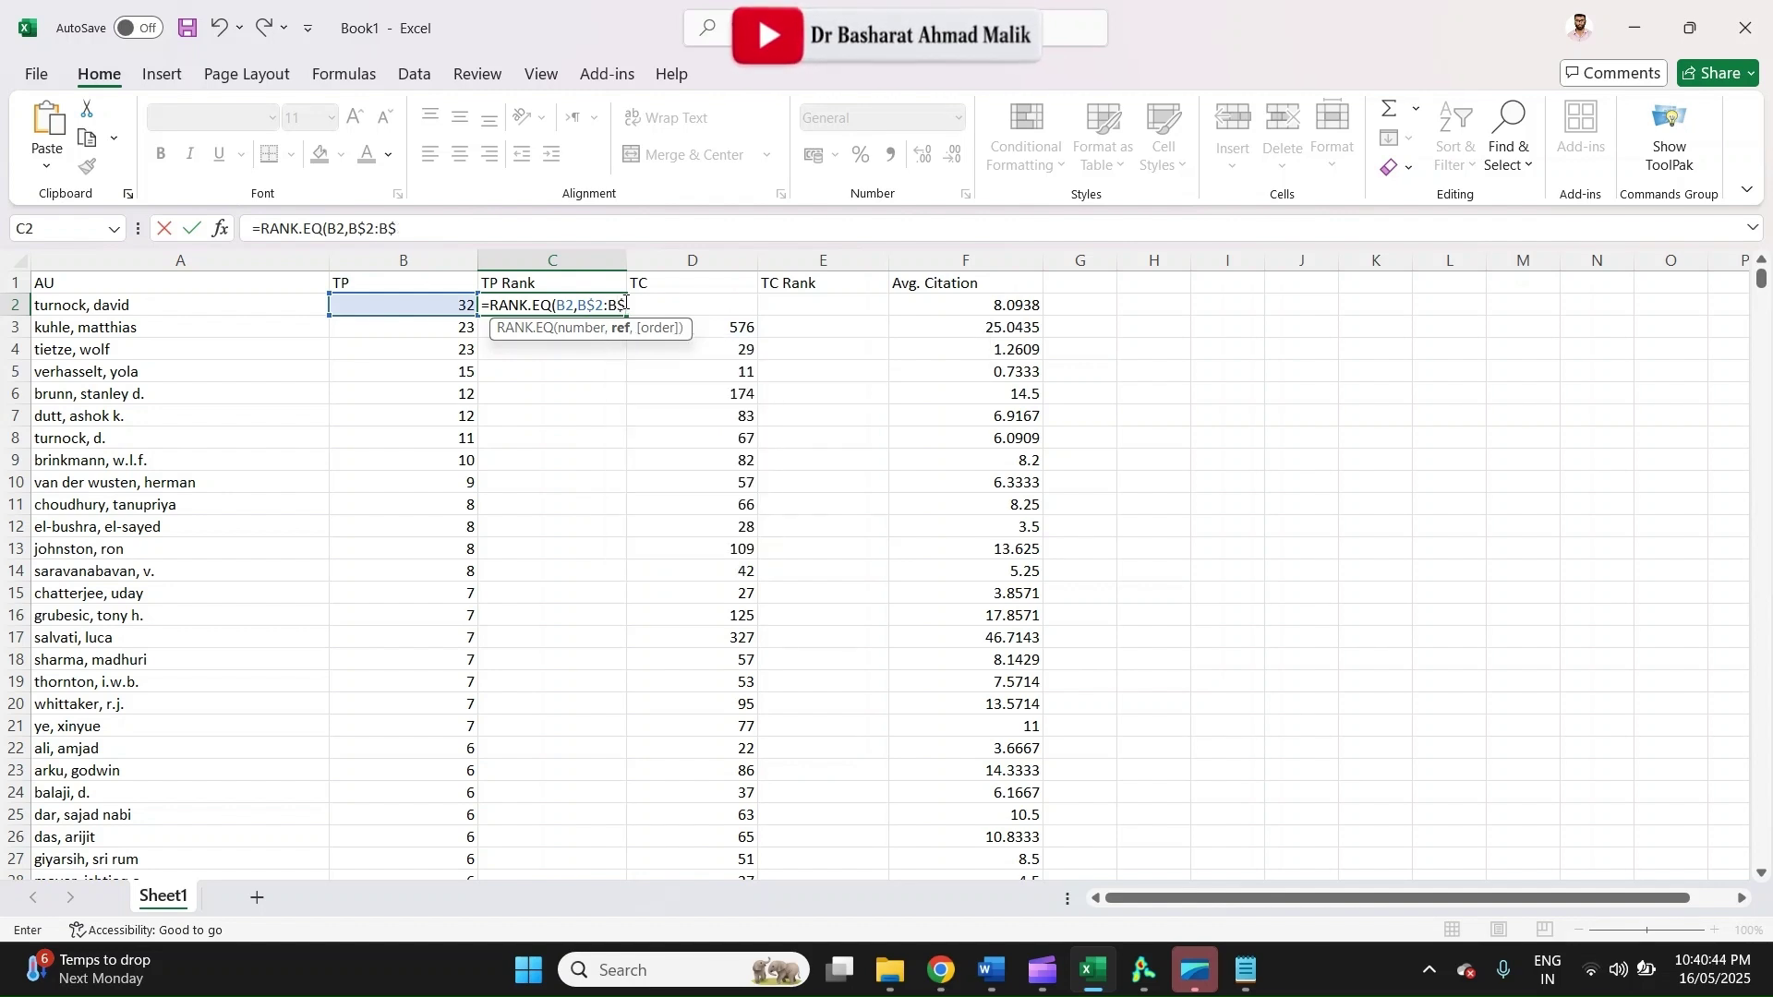
mouse_move(1762, 281)
mouse_down()
mouse_move(1763, 877)
mouse_move(1761, 270)
mouse_up()
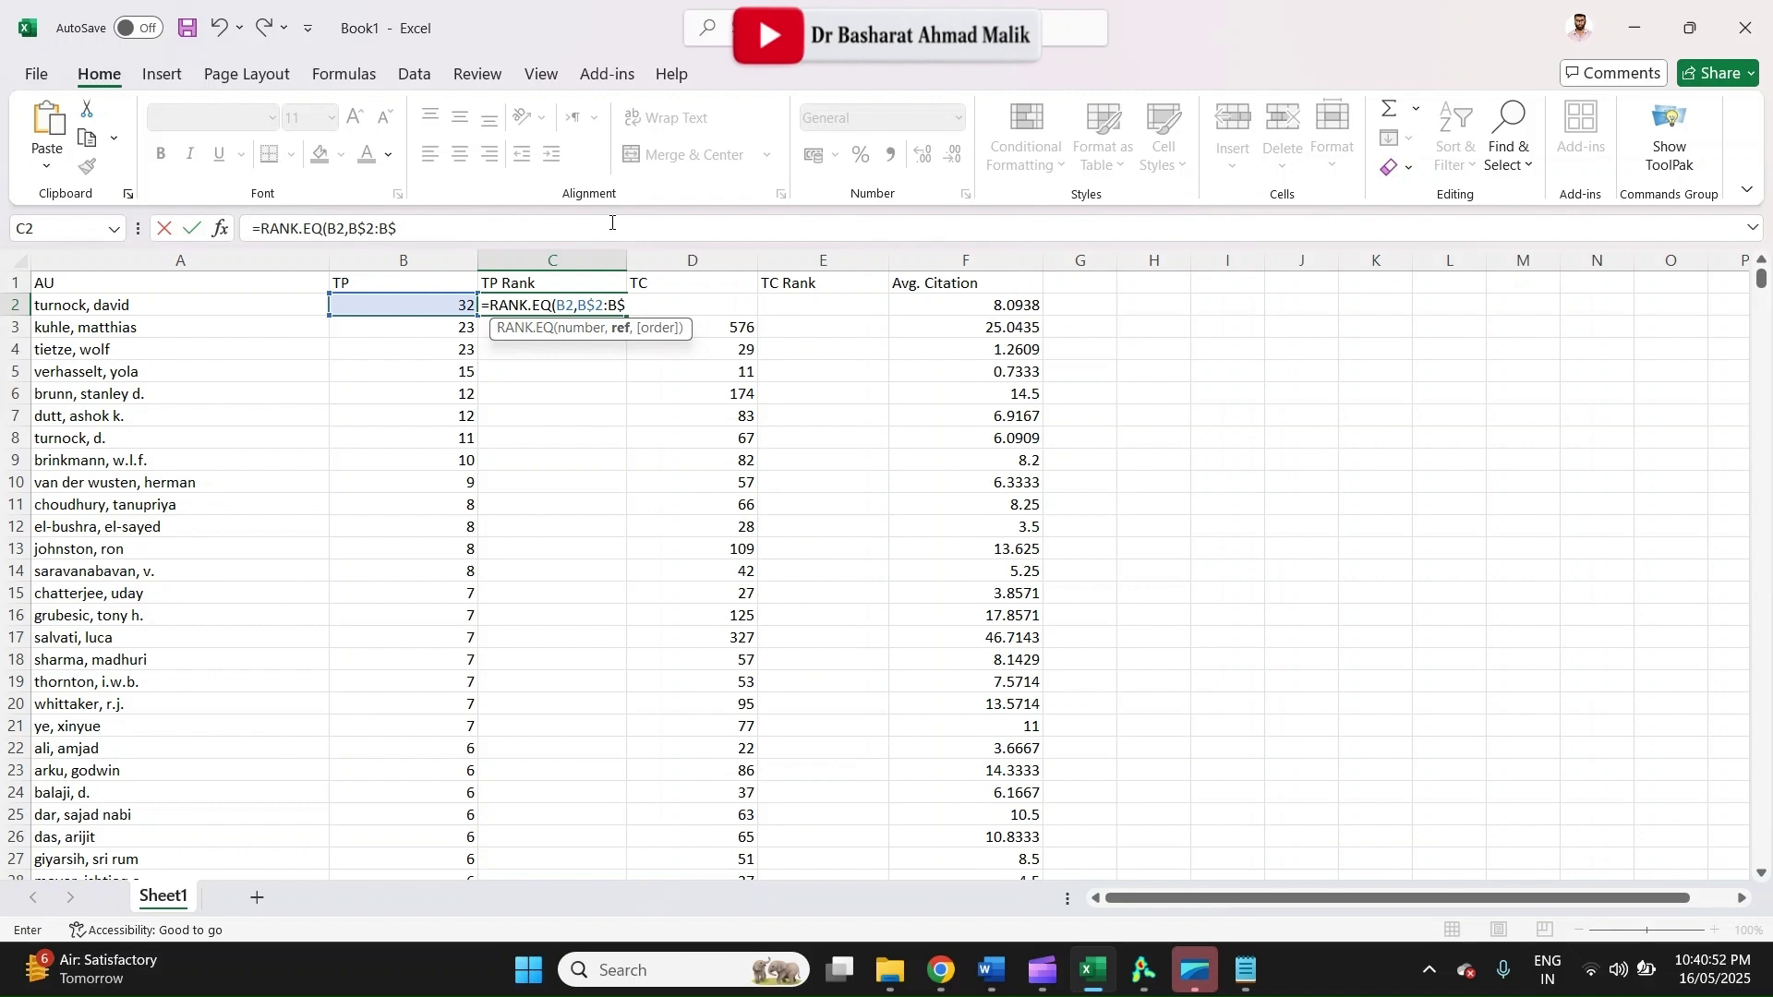
text(1001)
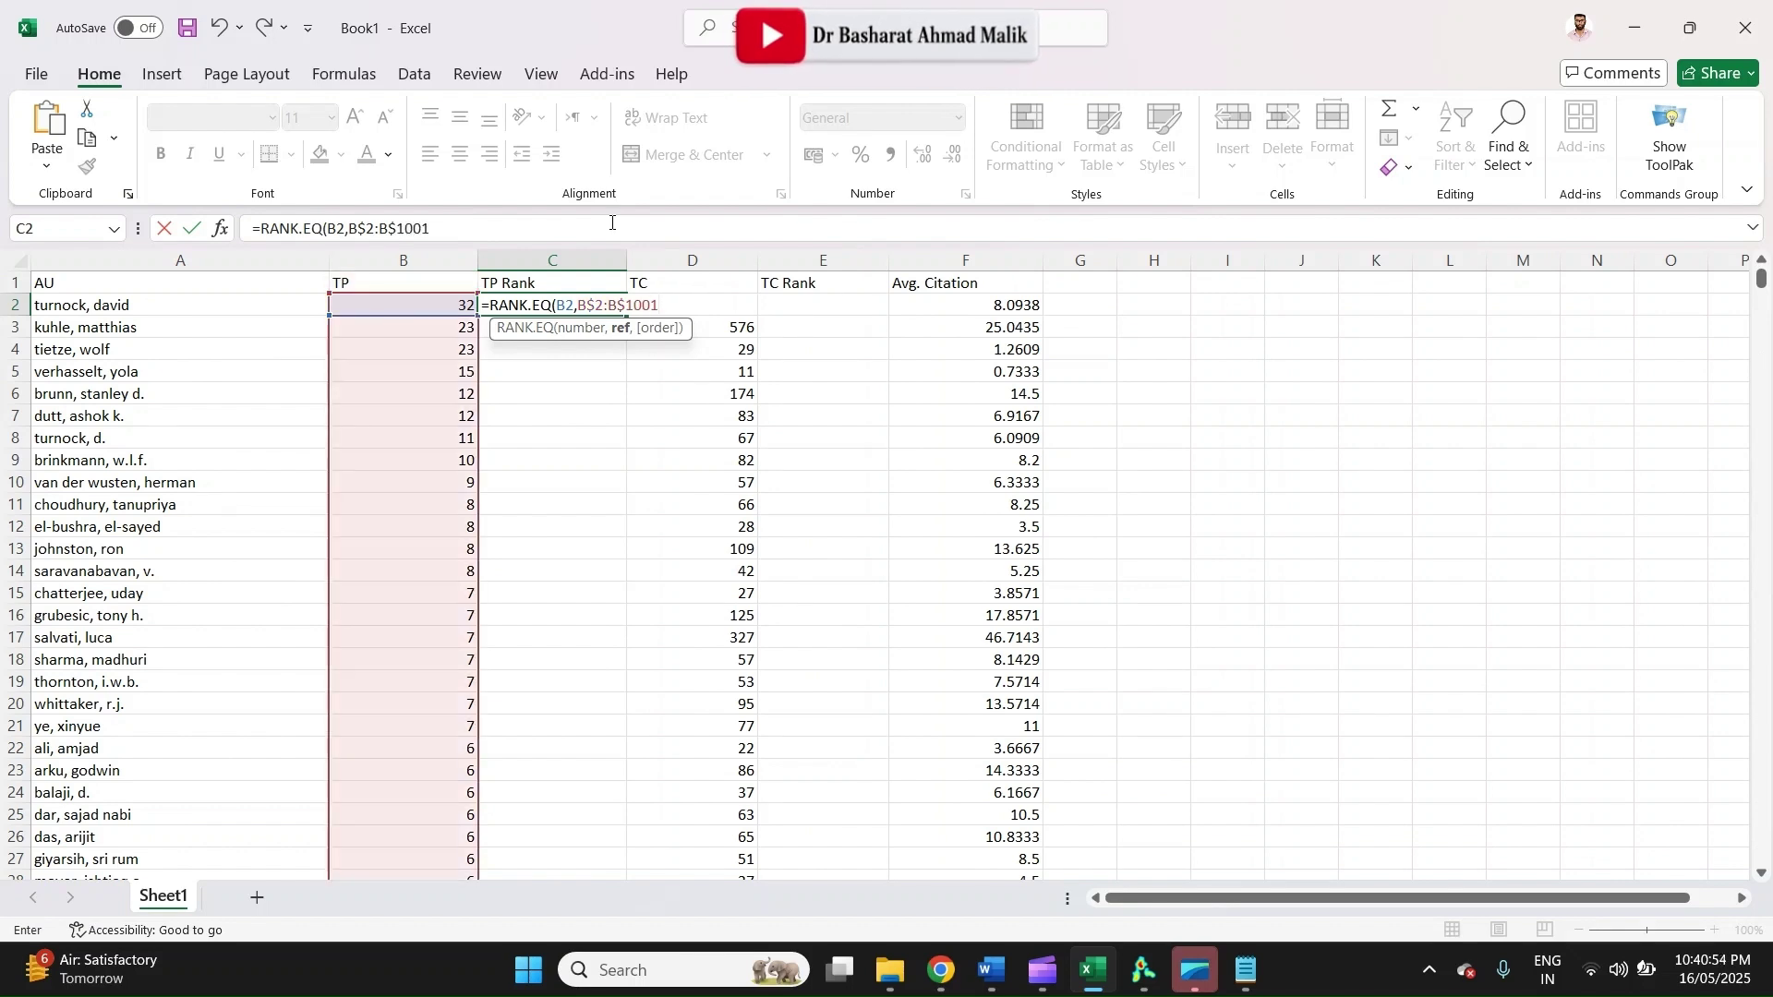
Complete the TP Rank formula with descending order (0) and fill it down the whole column
text(,)
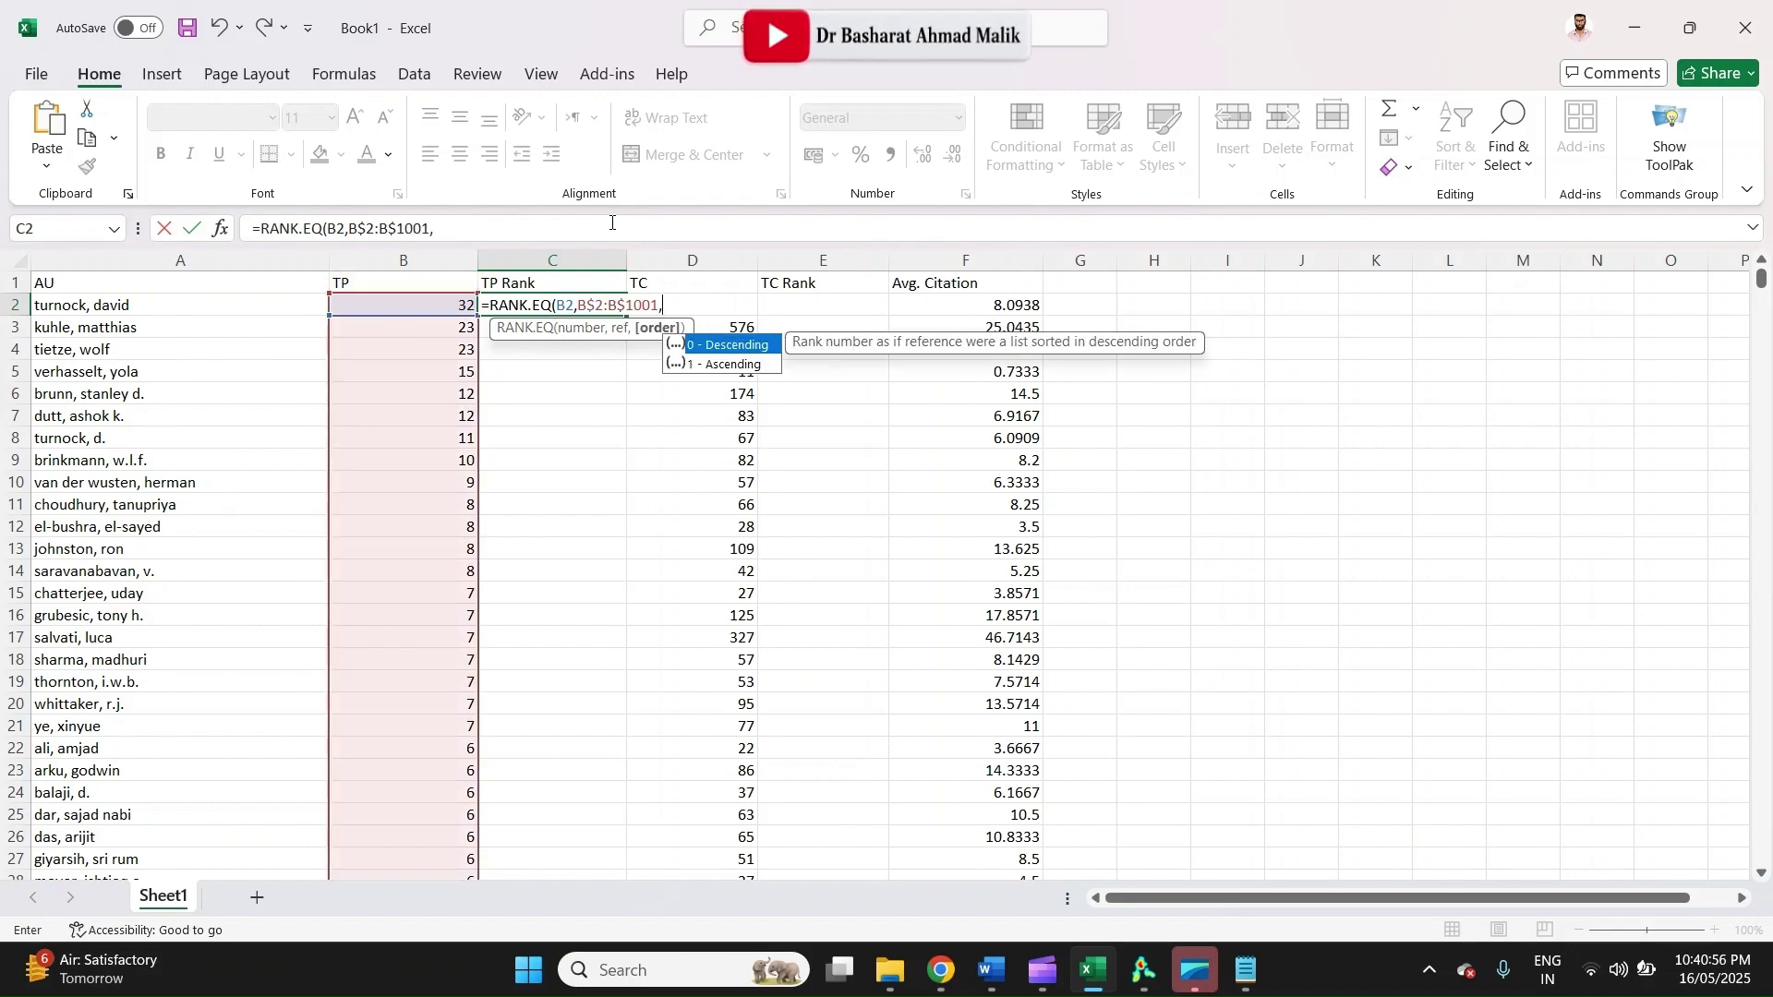
text(0)
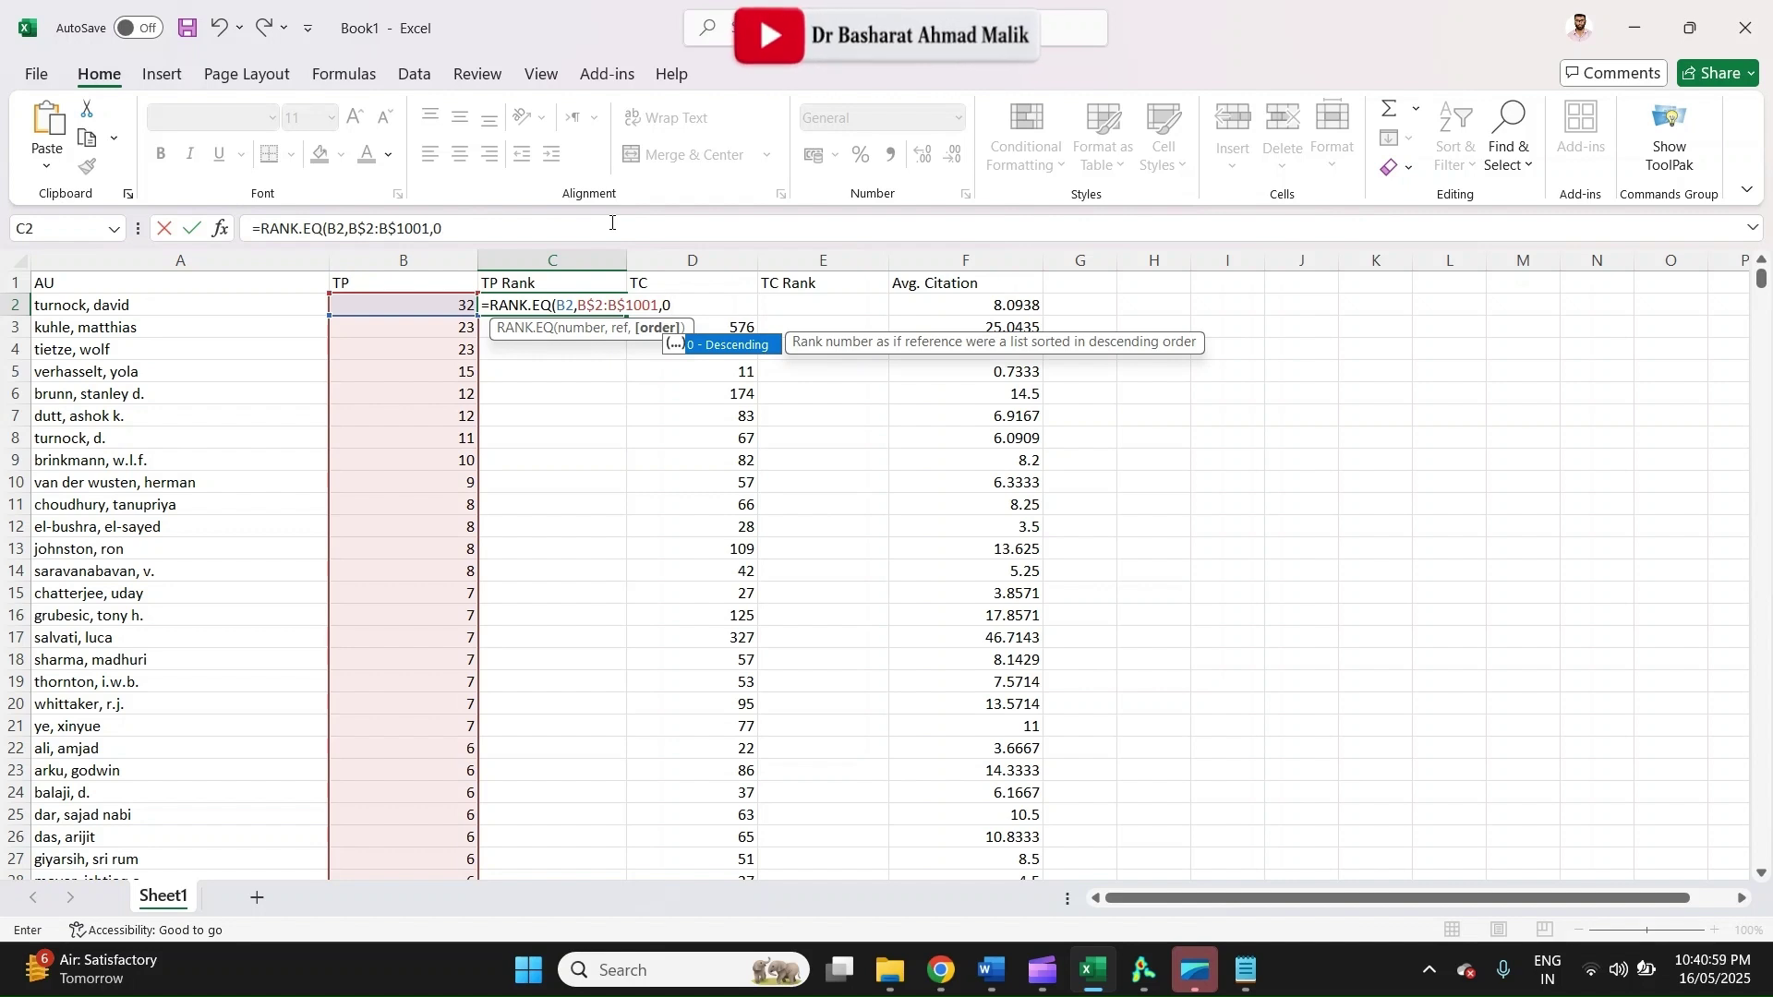
text())
key(Return)
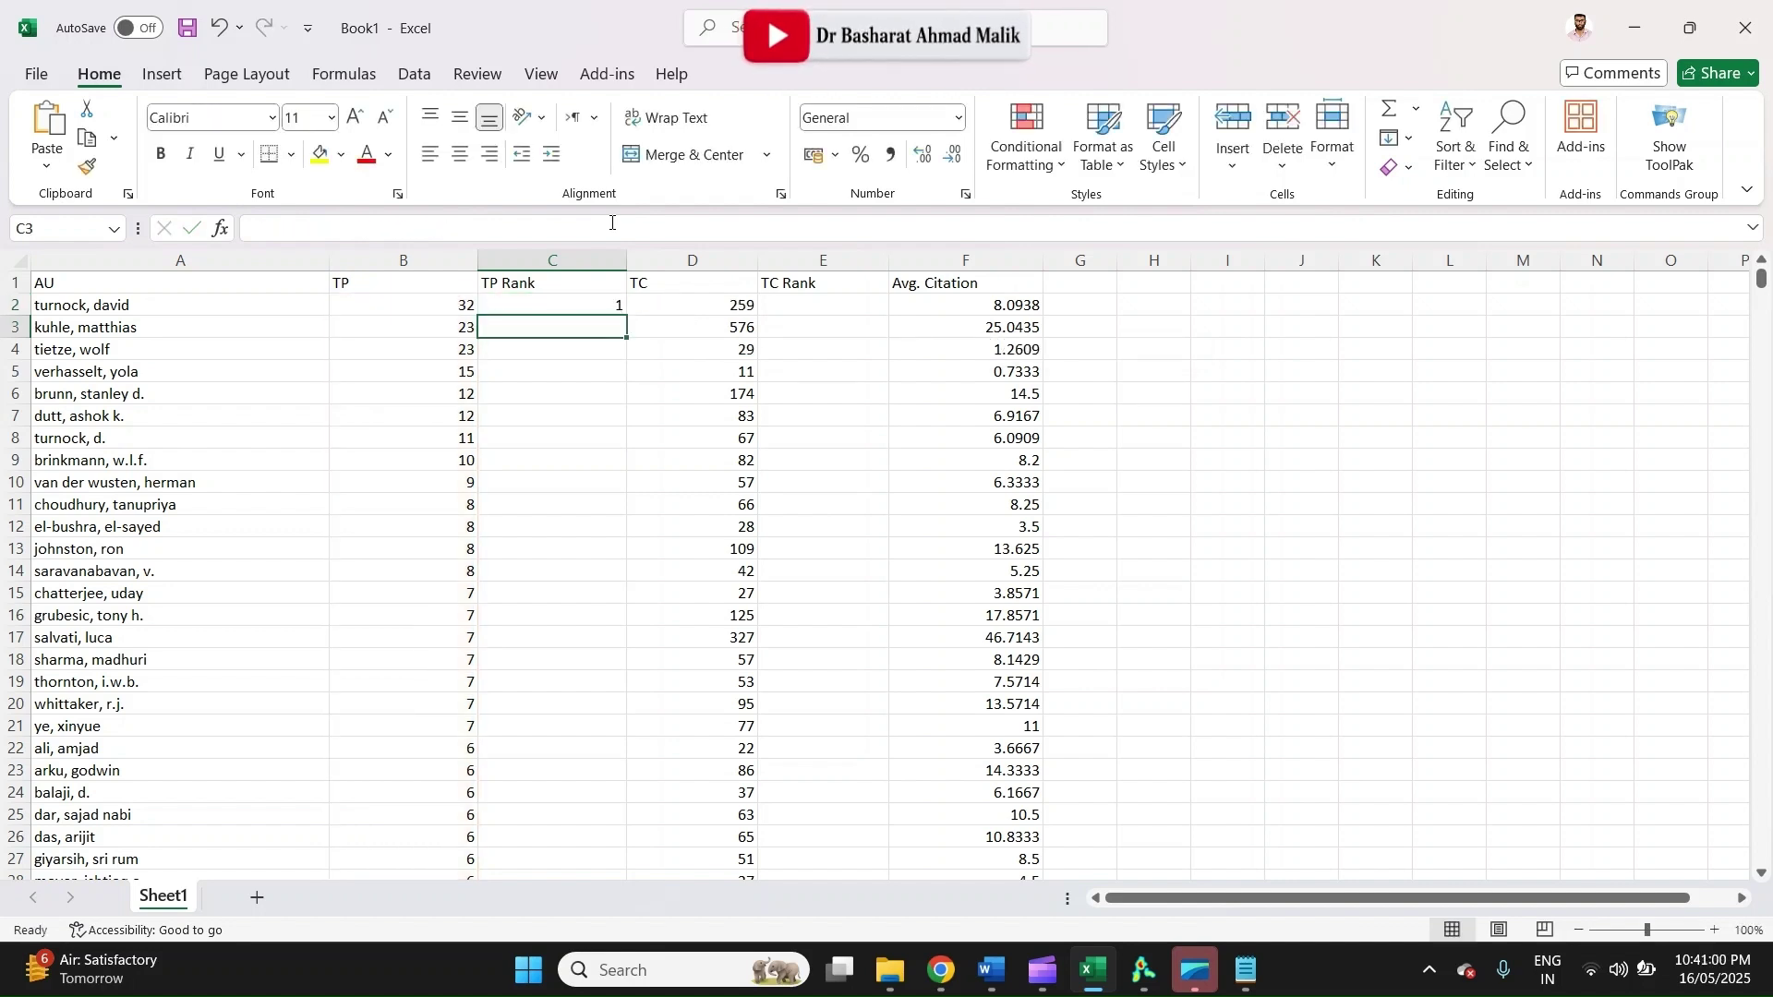
click(581, 296)
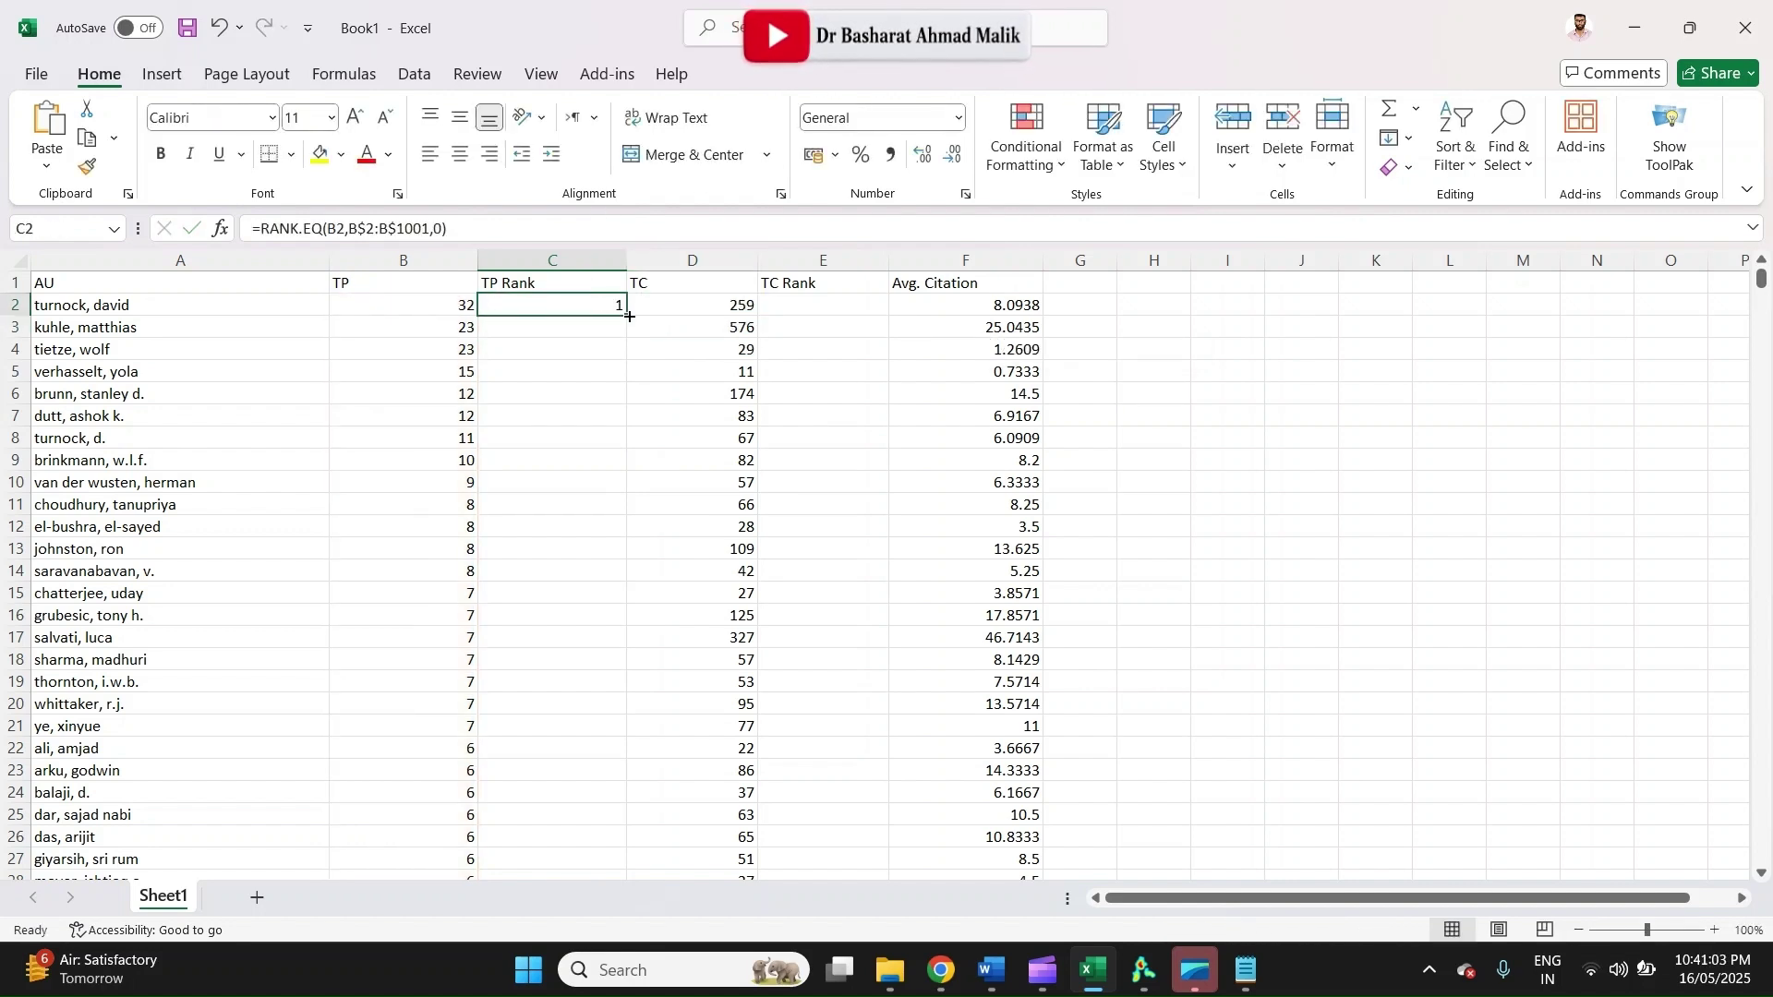
double_click(629, 315)
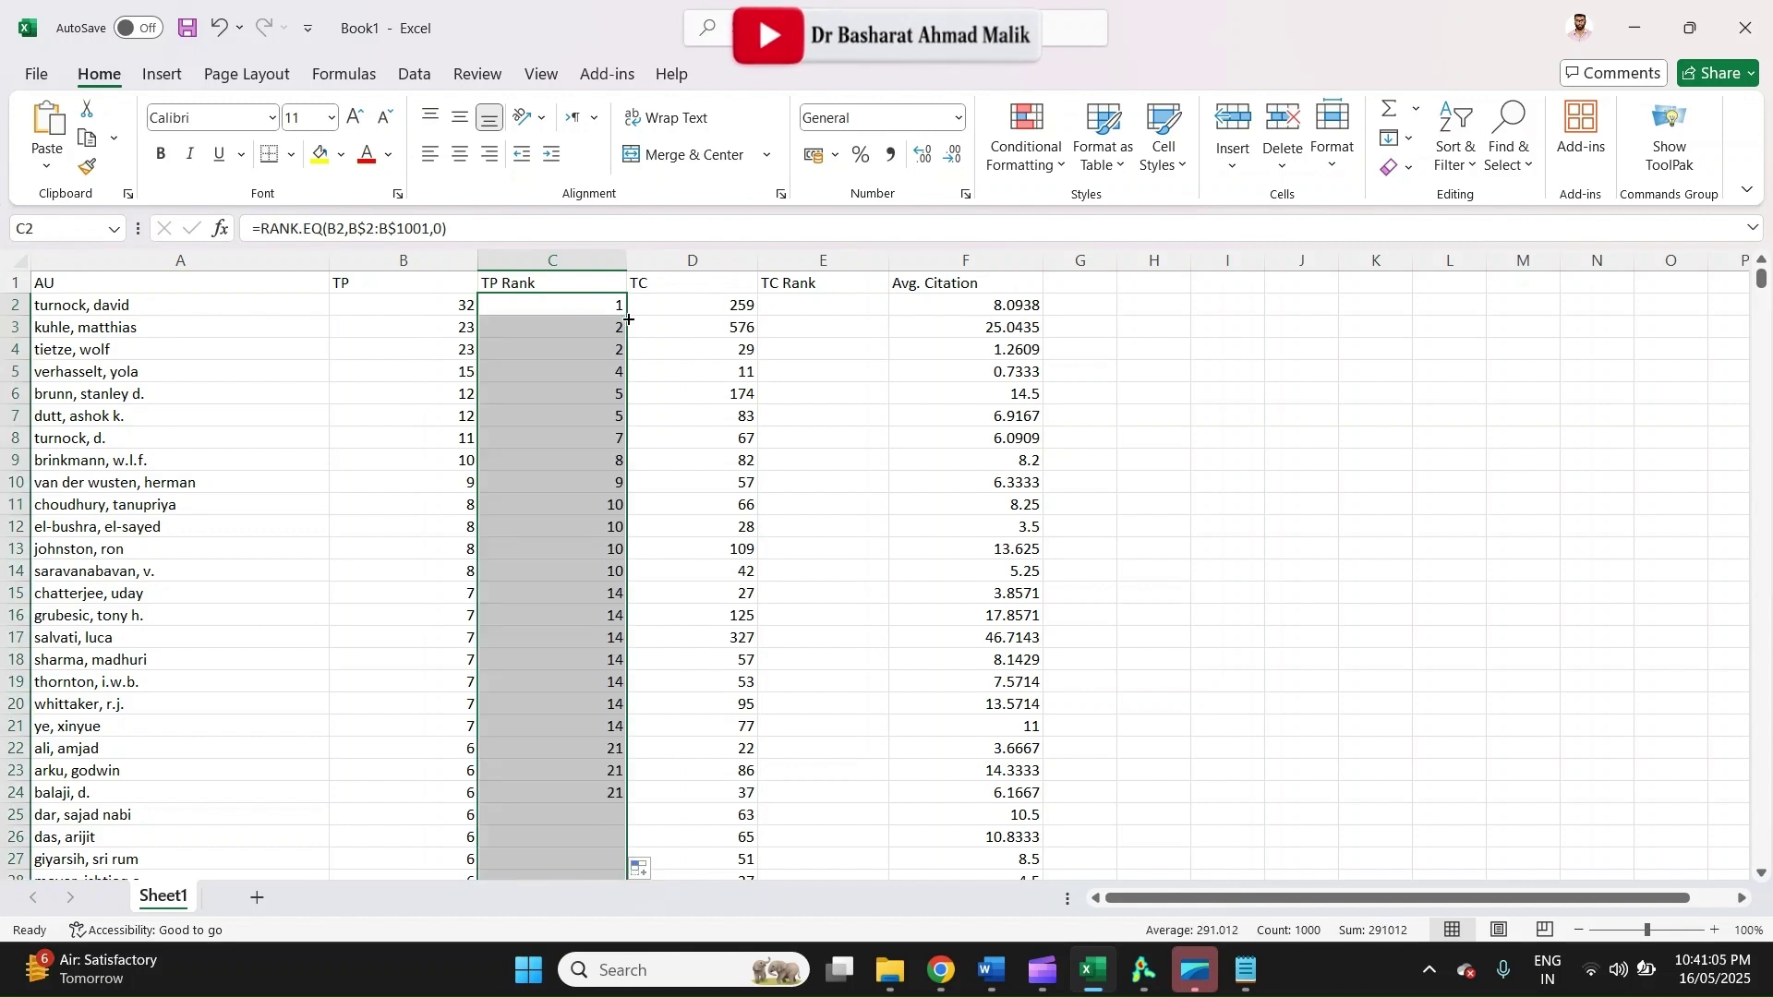
Copy the formula text from C2 and paste it unchanged into E2, the first TC Rank cell
click(545, 310)
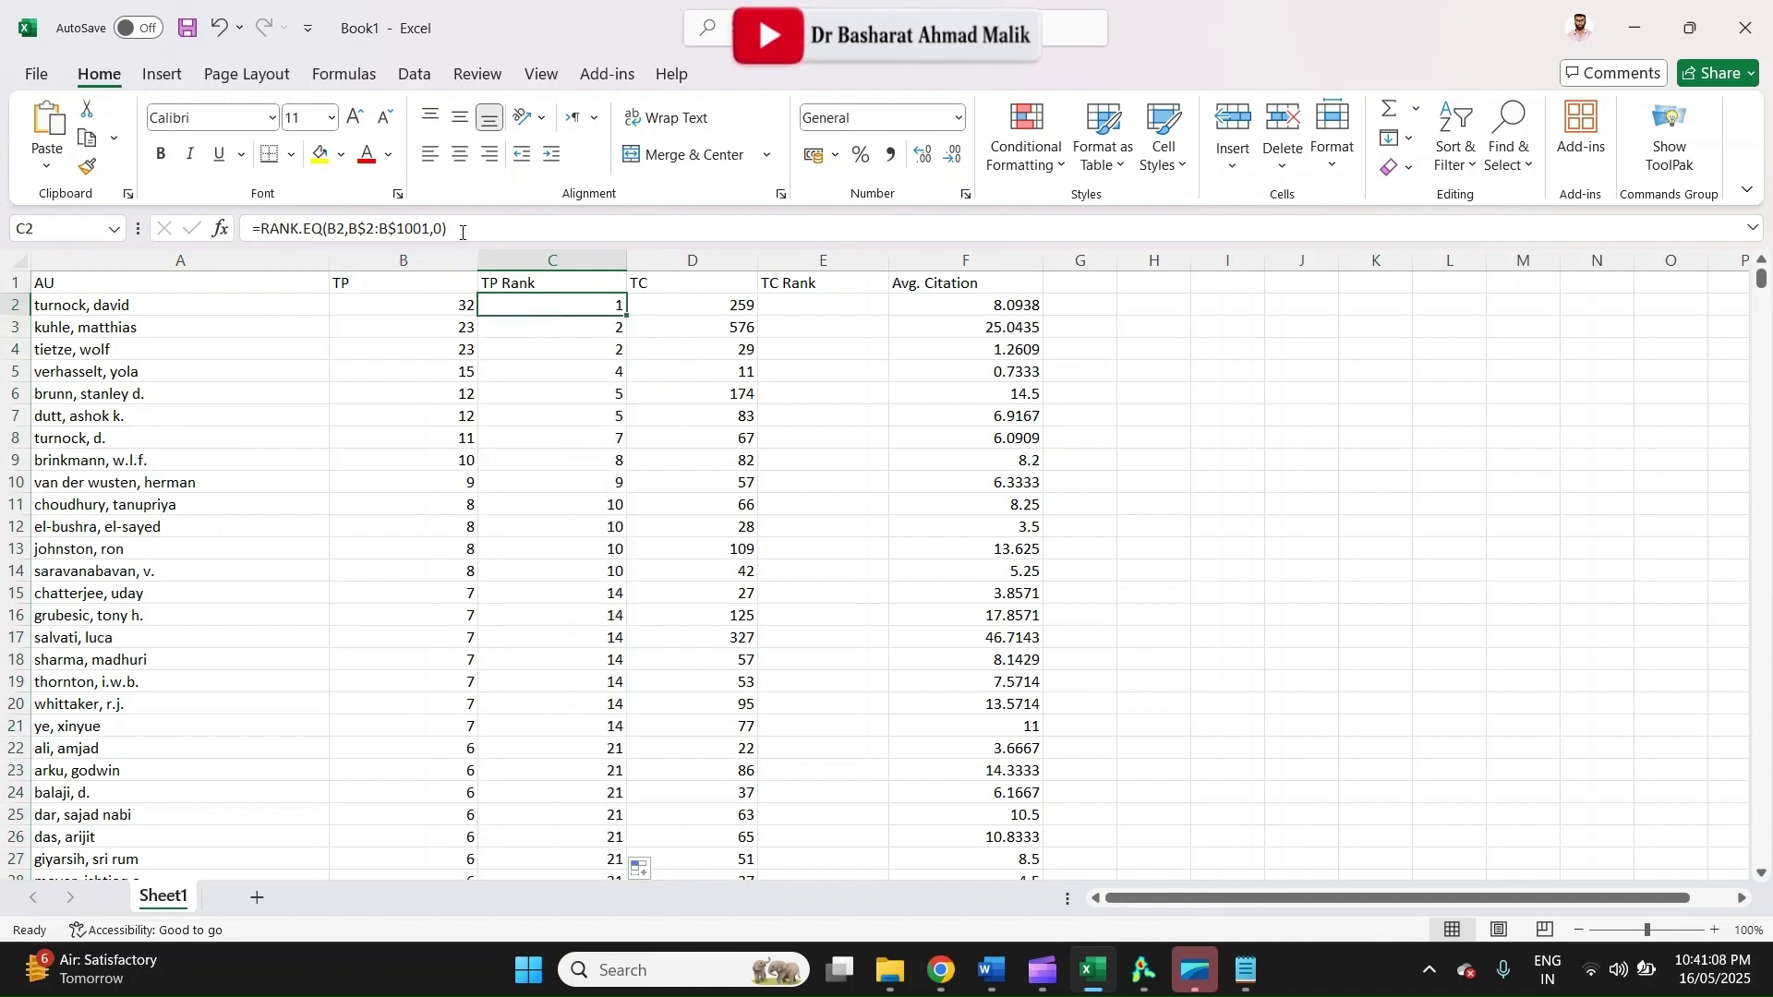
drag(463, 233, 159, 251)
key(ctrl+c)
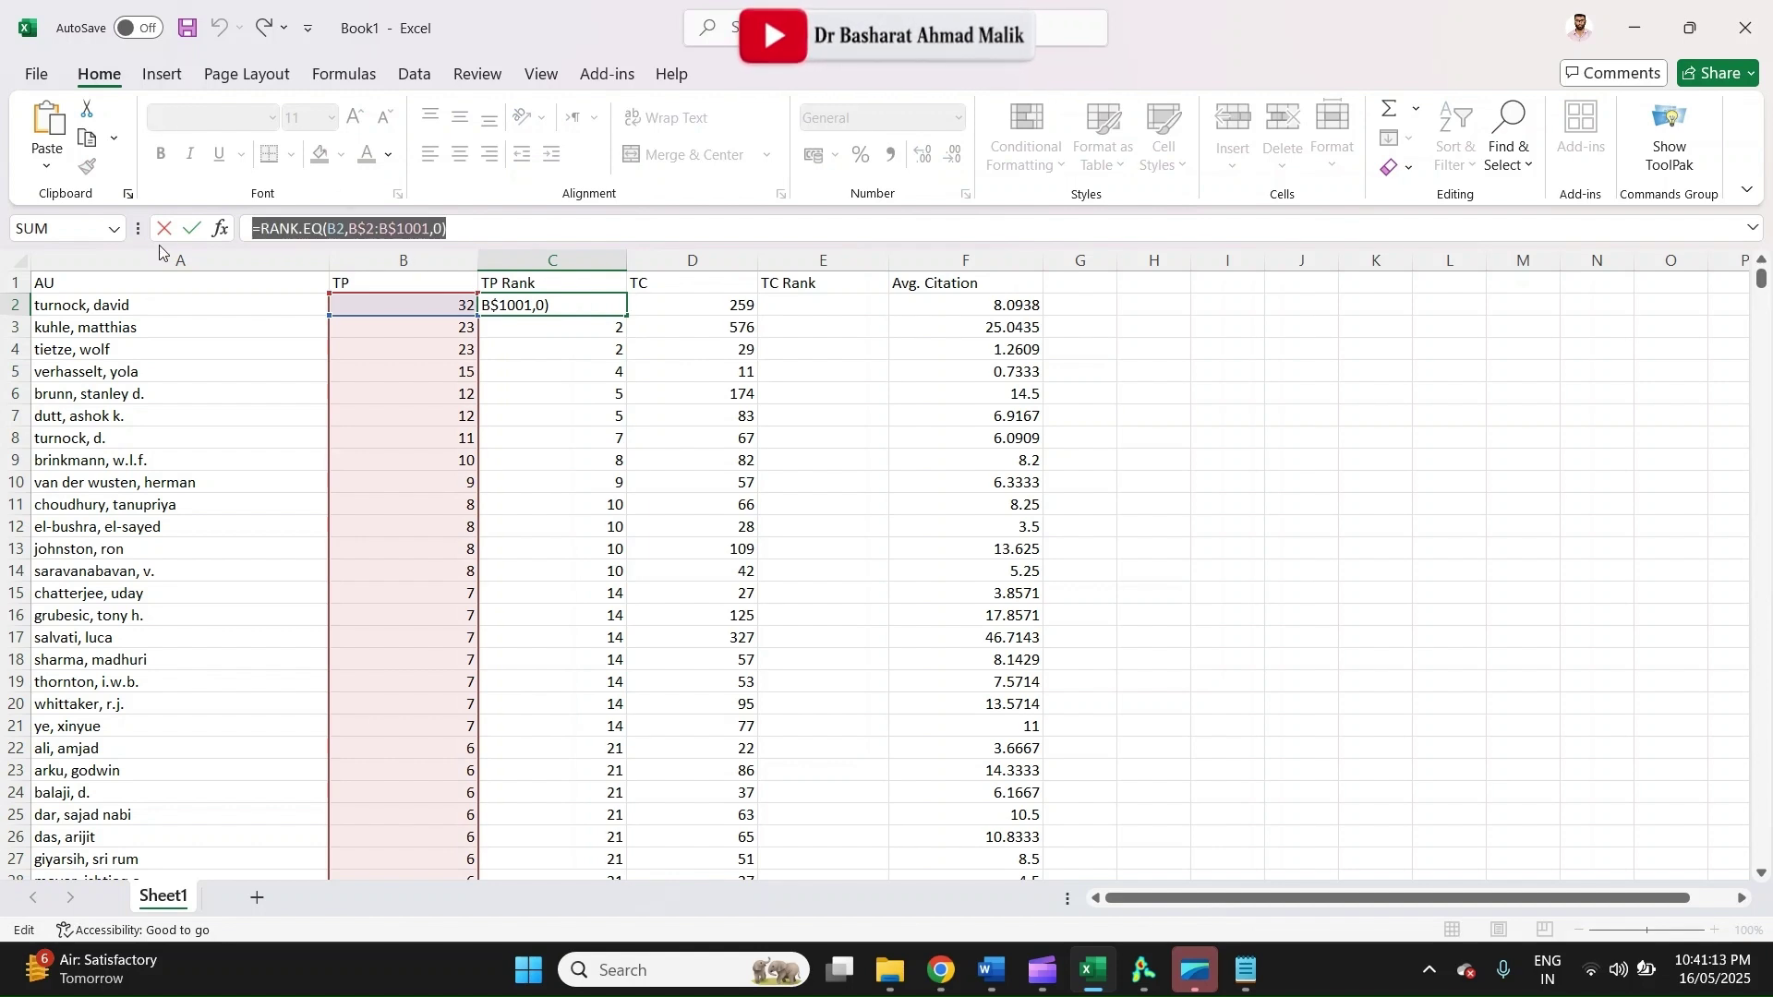
key(End)
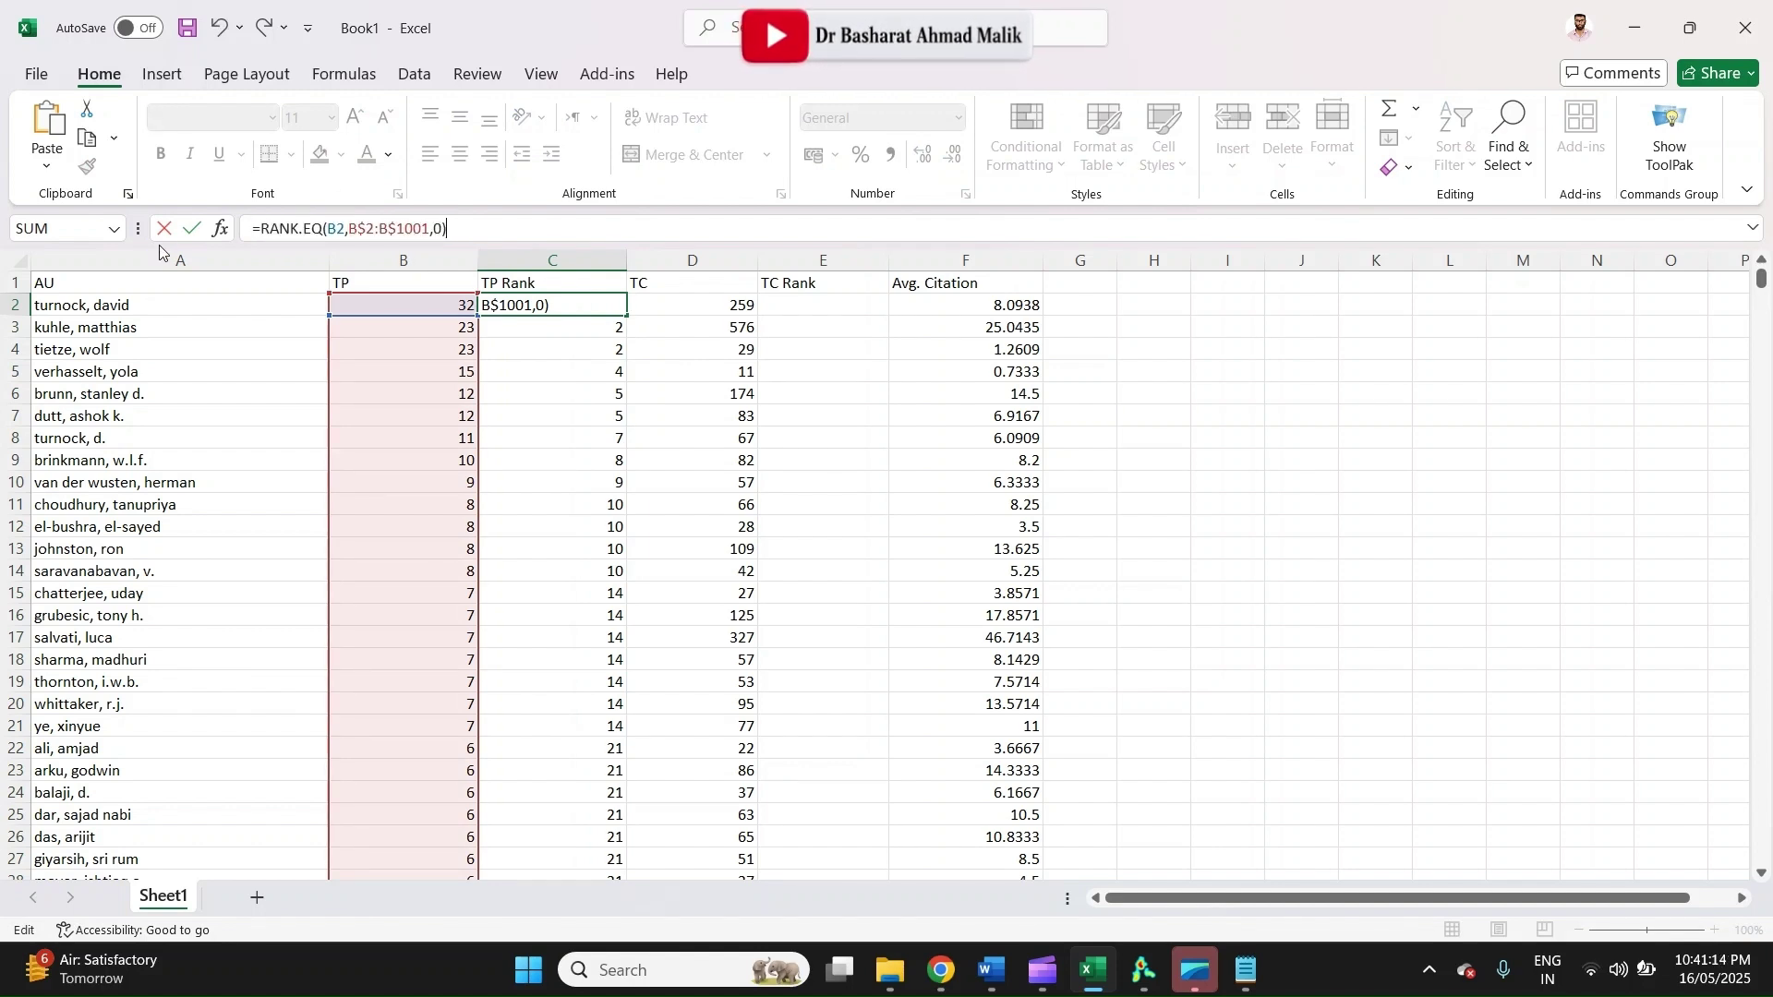
click(797, 306)
key(ctrl+v)
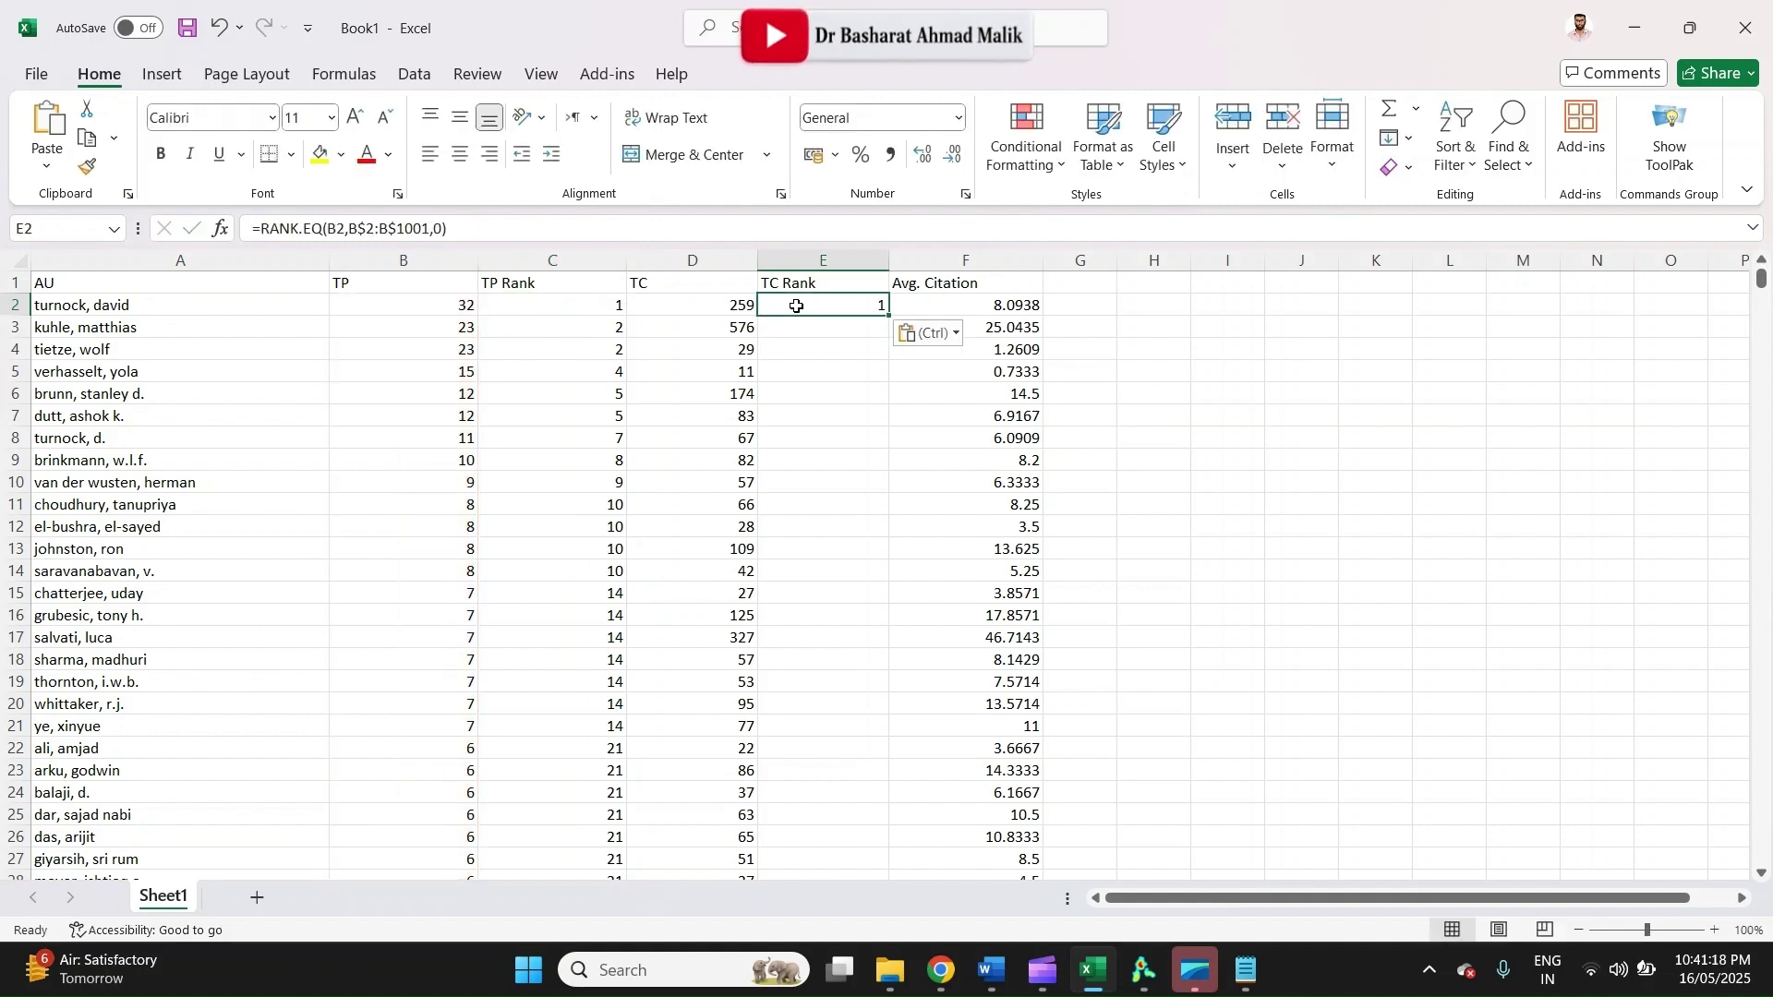
Change the references in the E2 formula to the TC column so it reads =RANK.EQ(D2,D$2:D$1001,0)
click(332, 230)
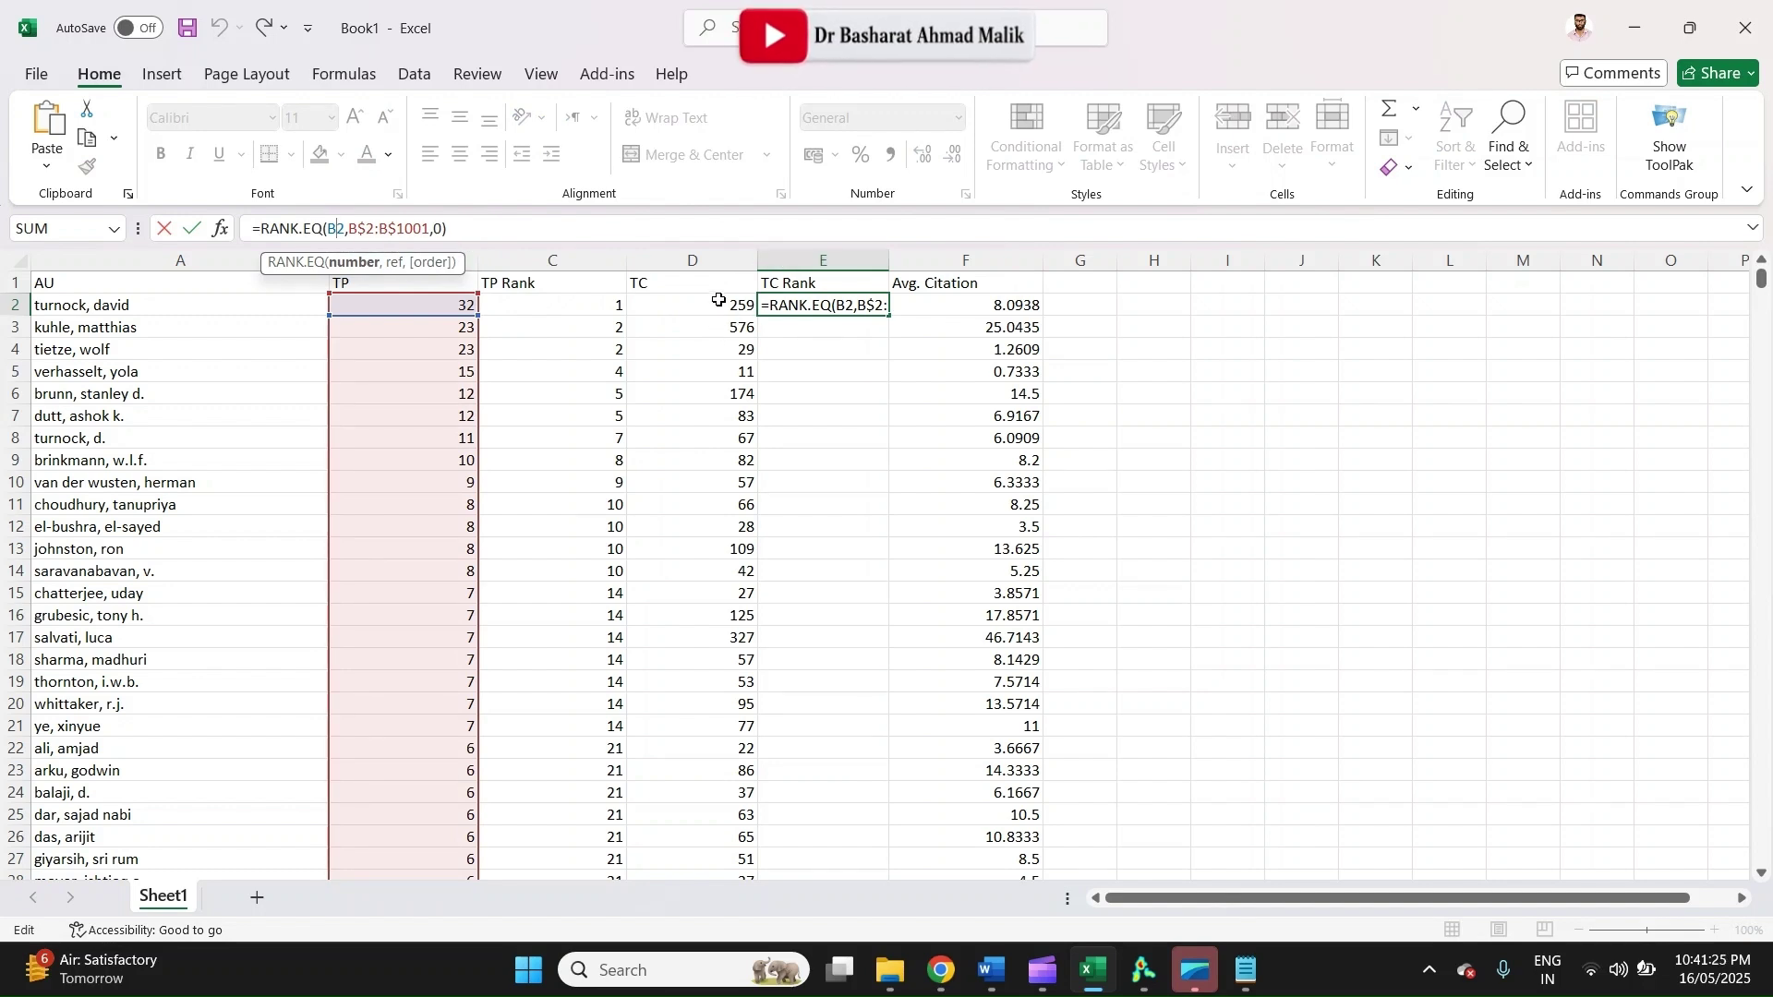
key(BackSpace)
text(D)
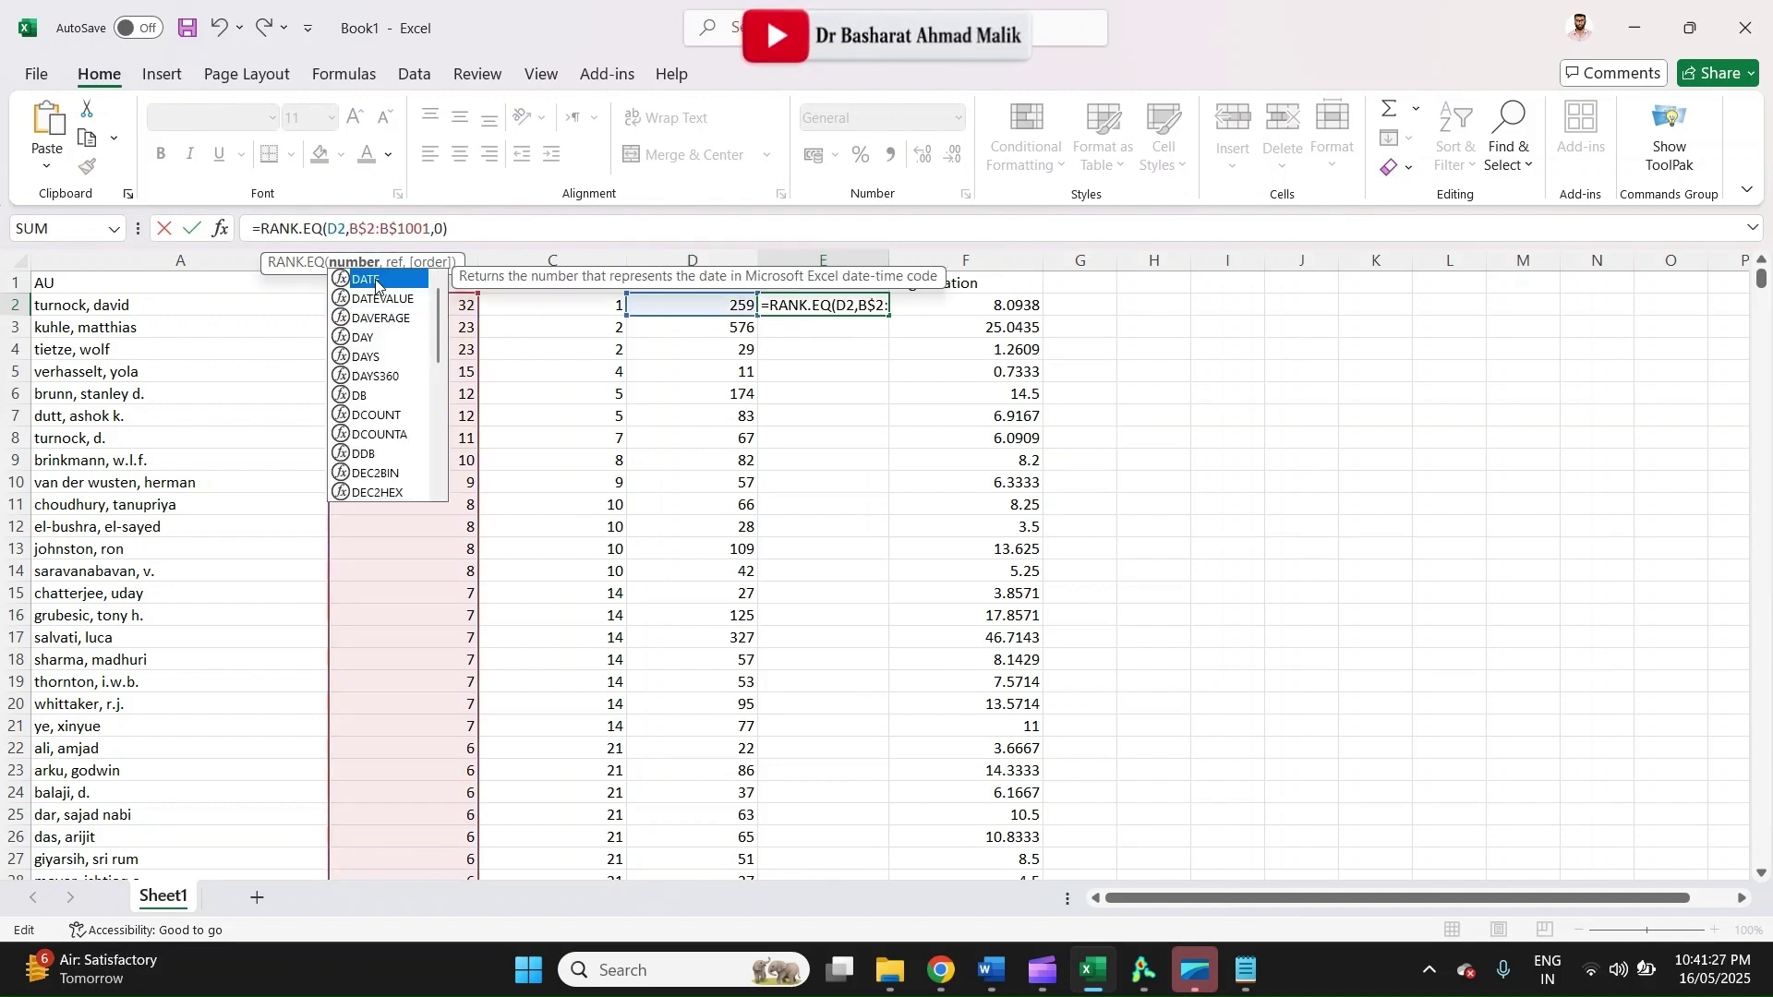
click(361, 231)
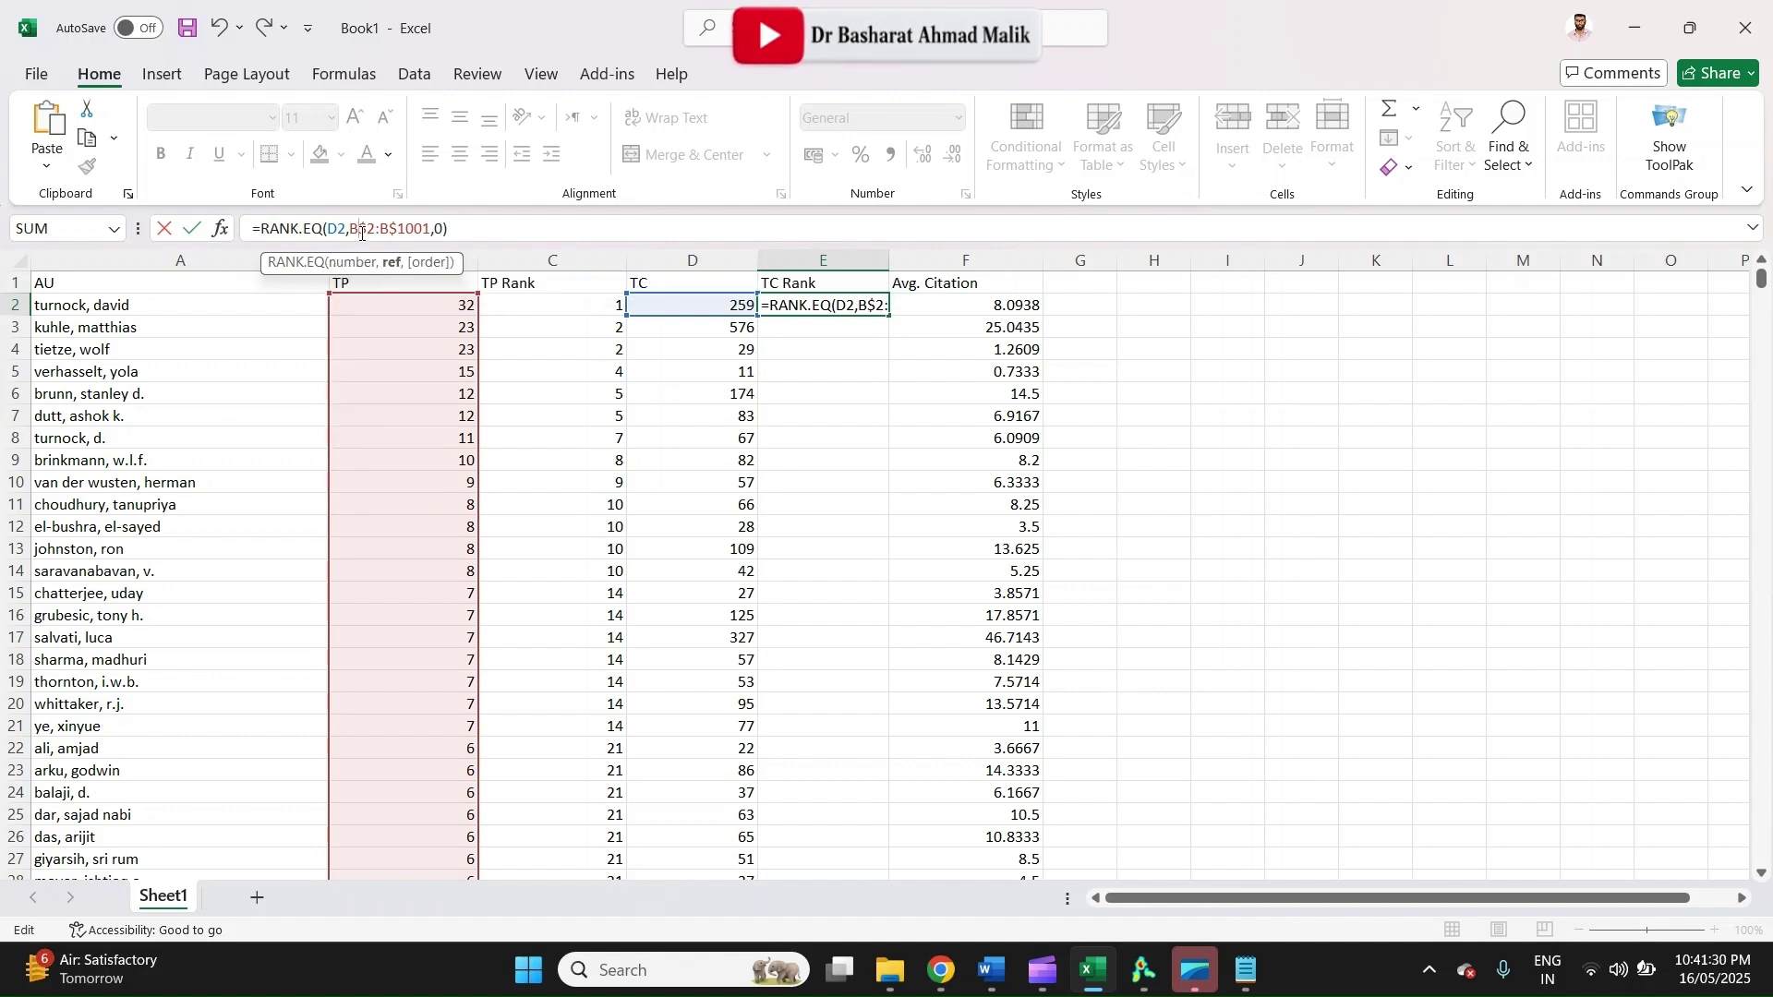
key(BackSpace)
text(D)
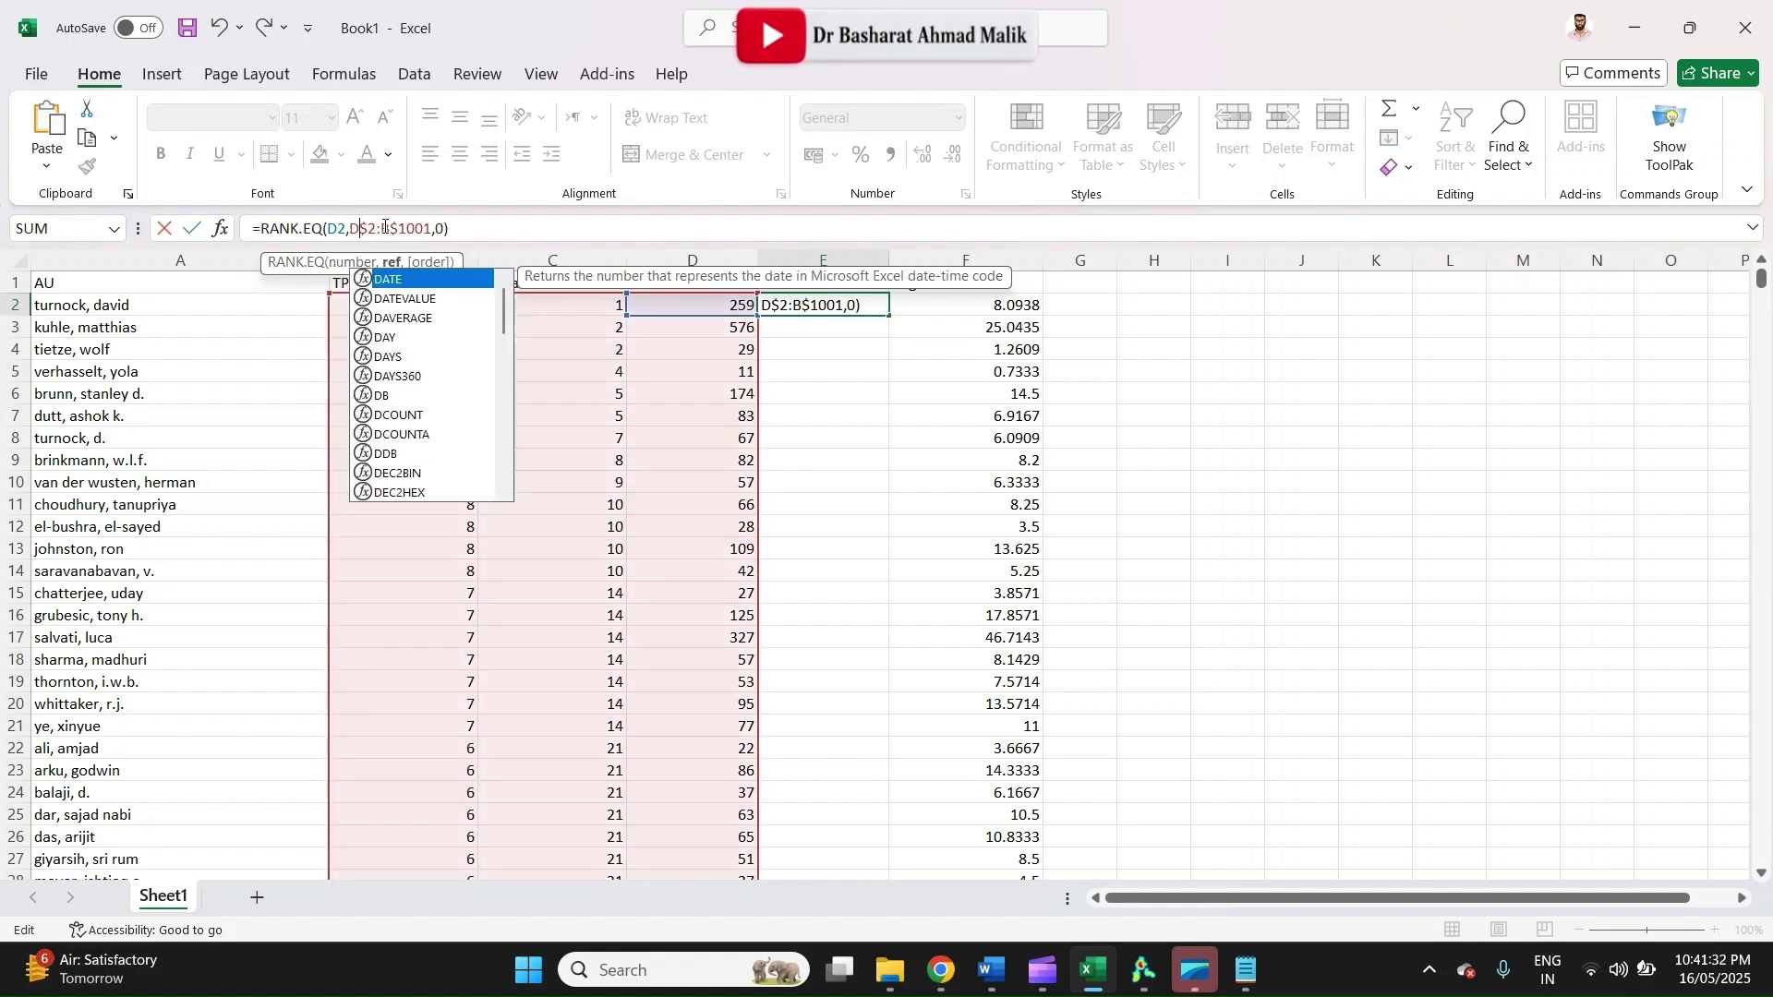
click(393, 228)
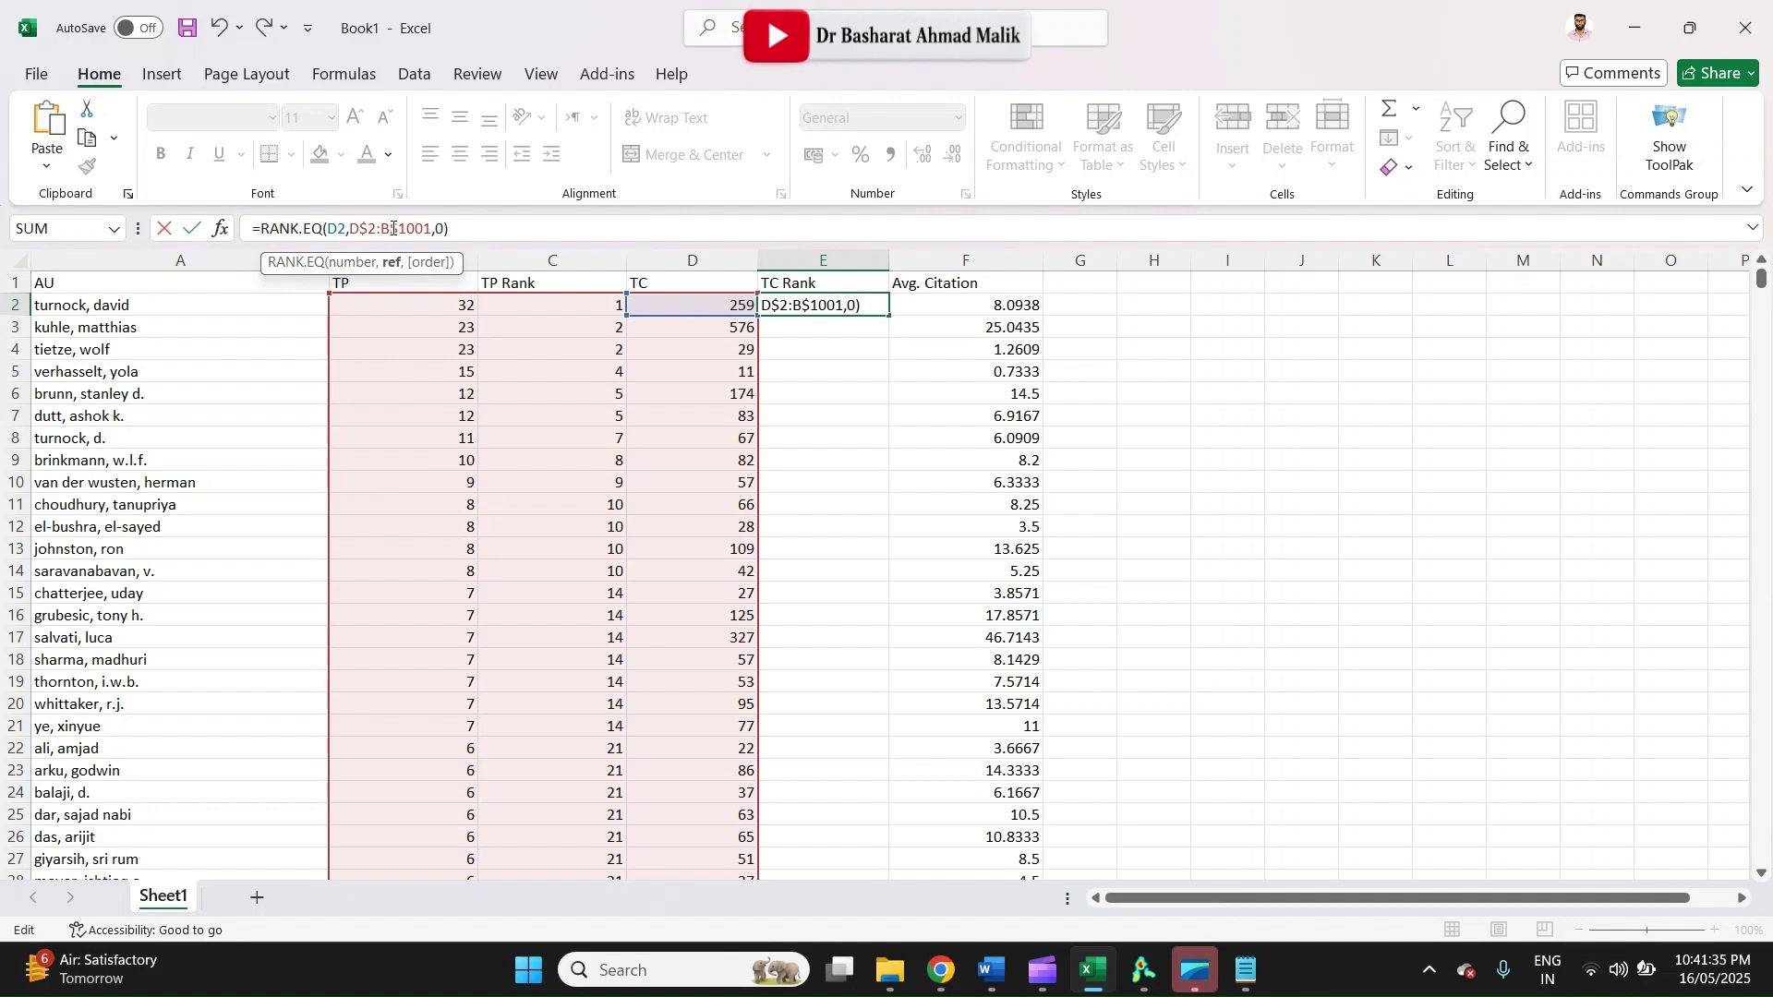
key(BackSpace)
text(D)
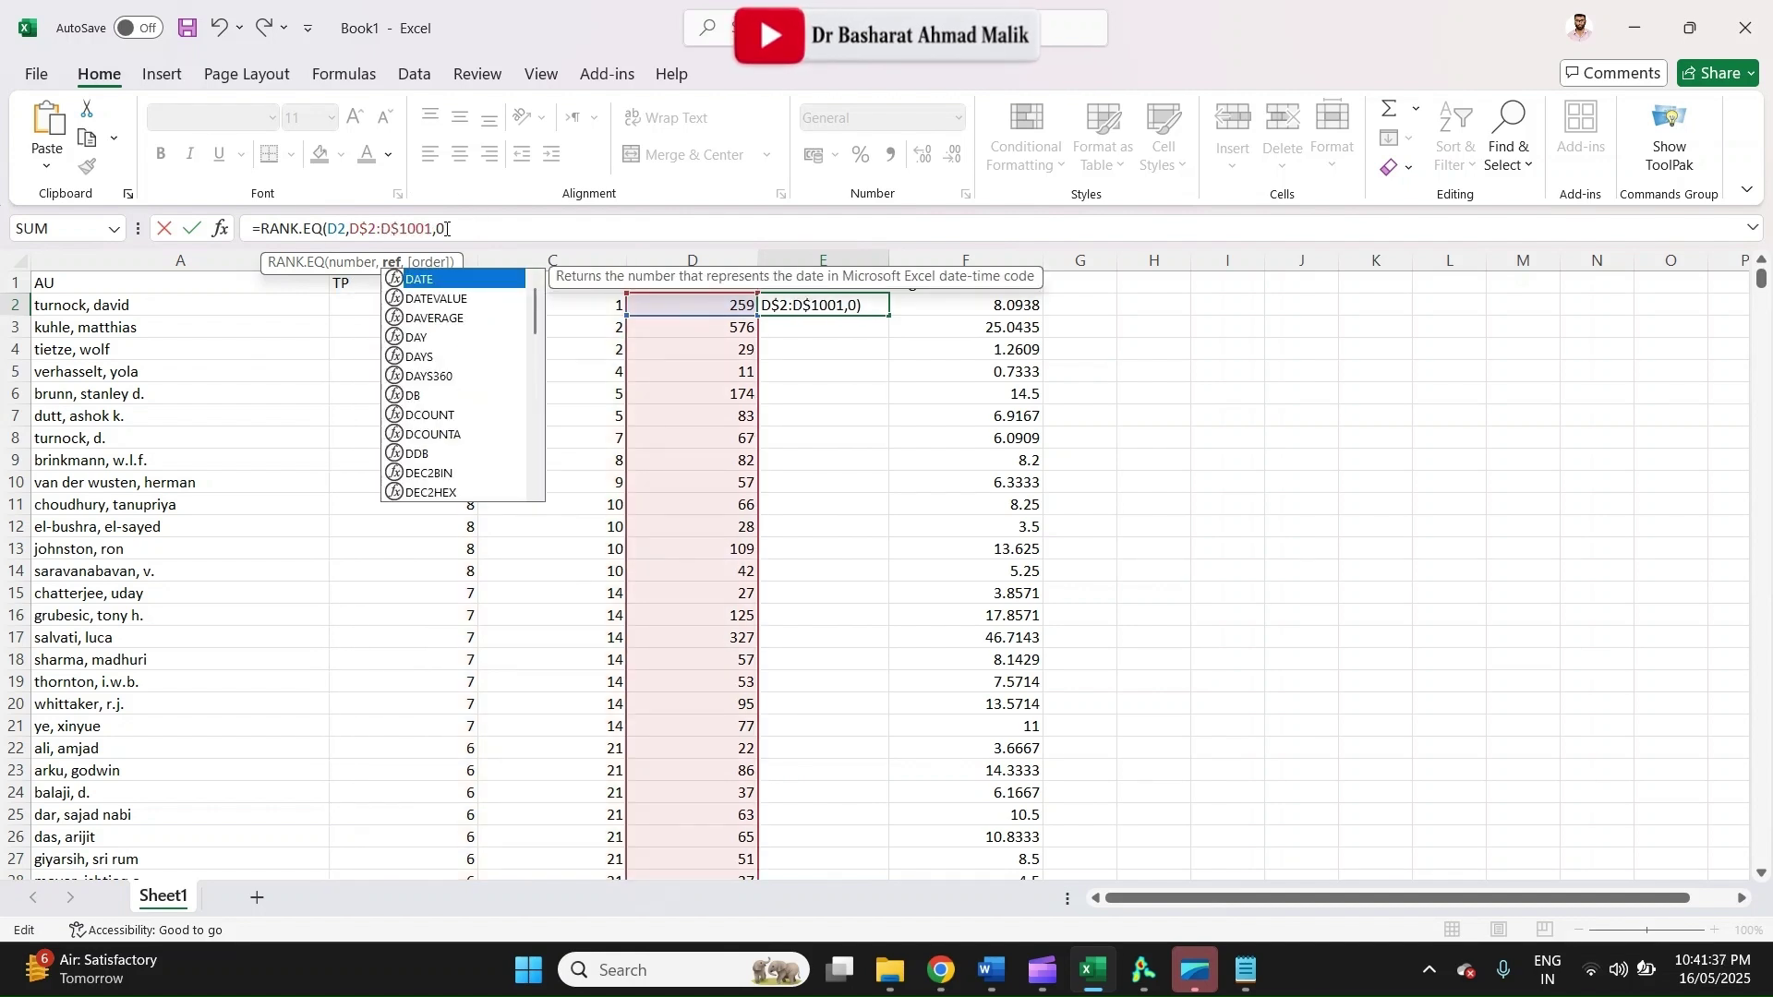
click(462, 230)
key(Return)
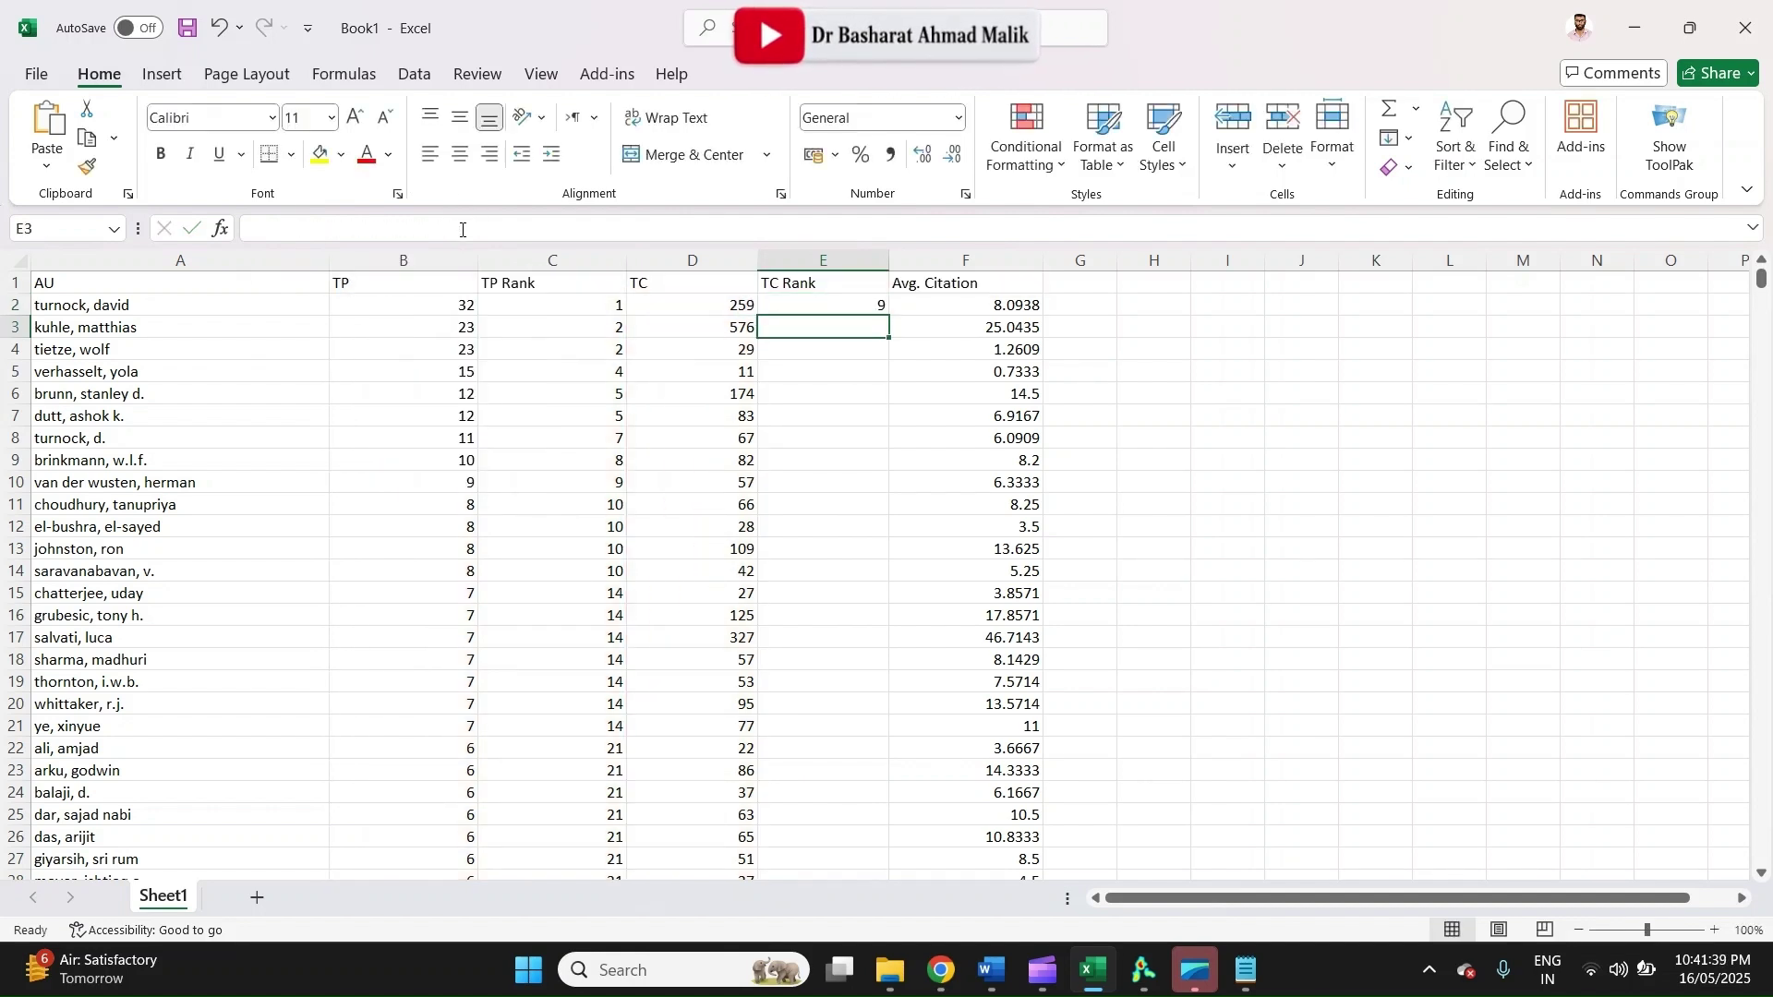
Fill the RANK.EQ formula from E2 down the whole TC Rank column
click(870, 308)
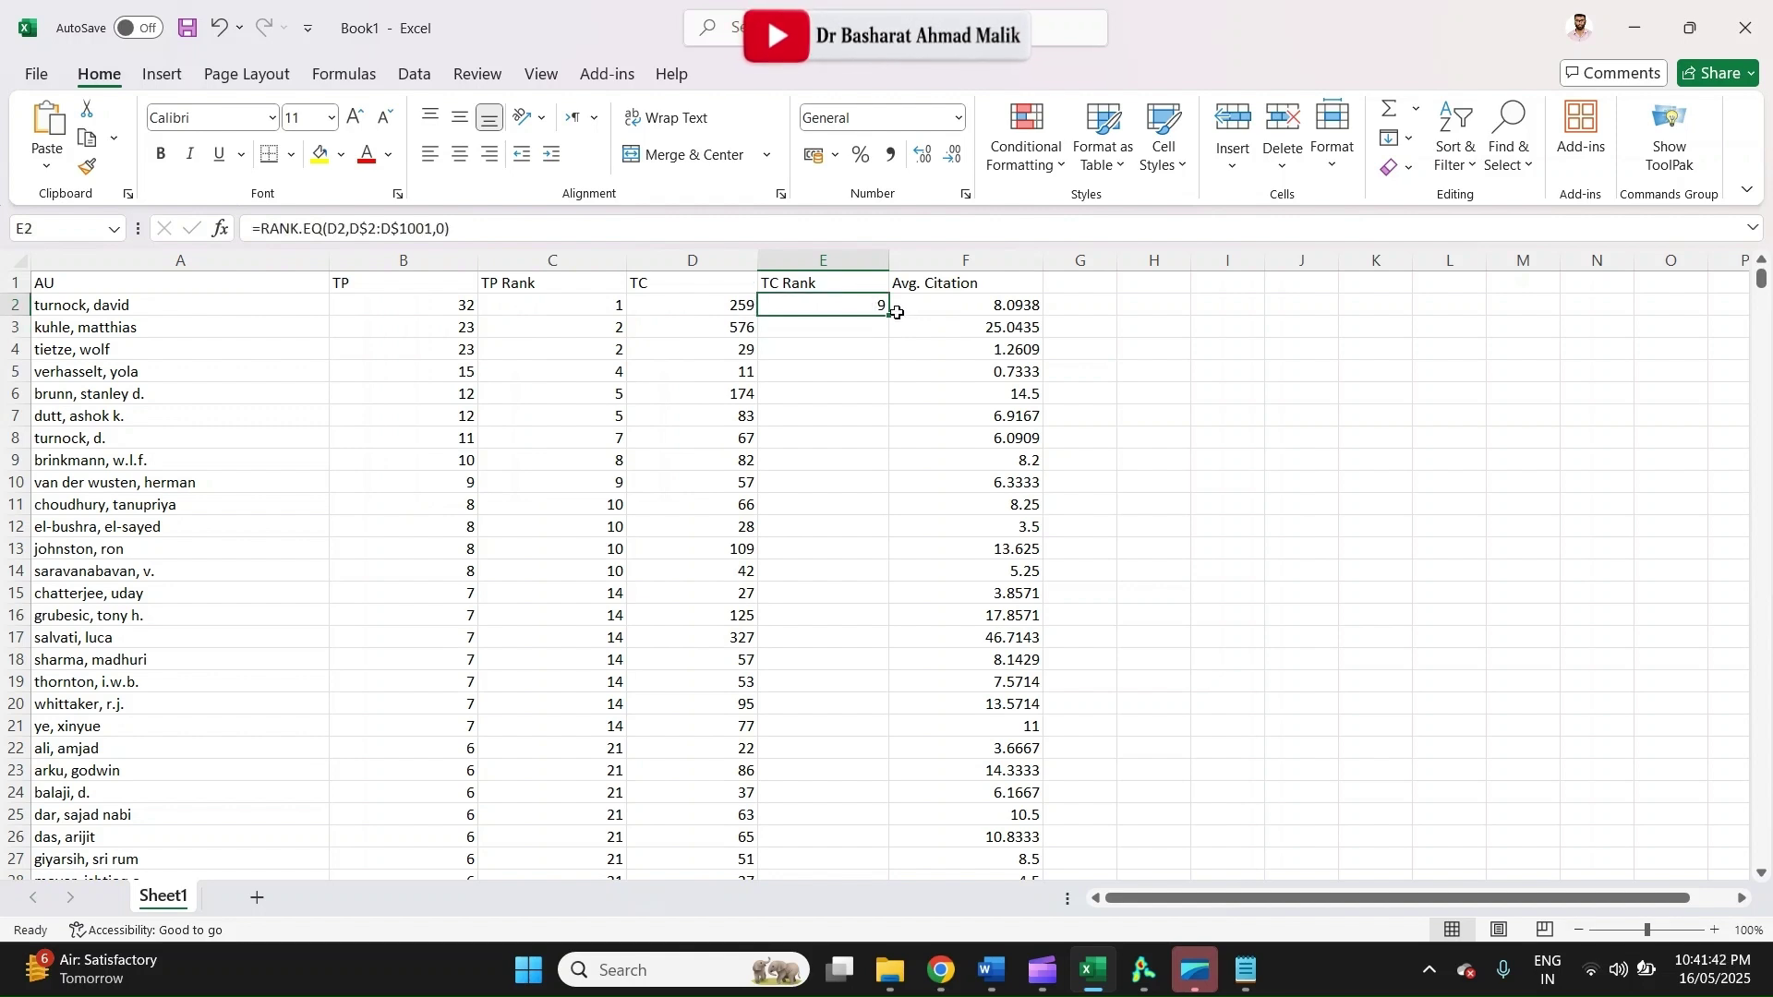
double_click(889, 316)
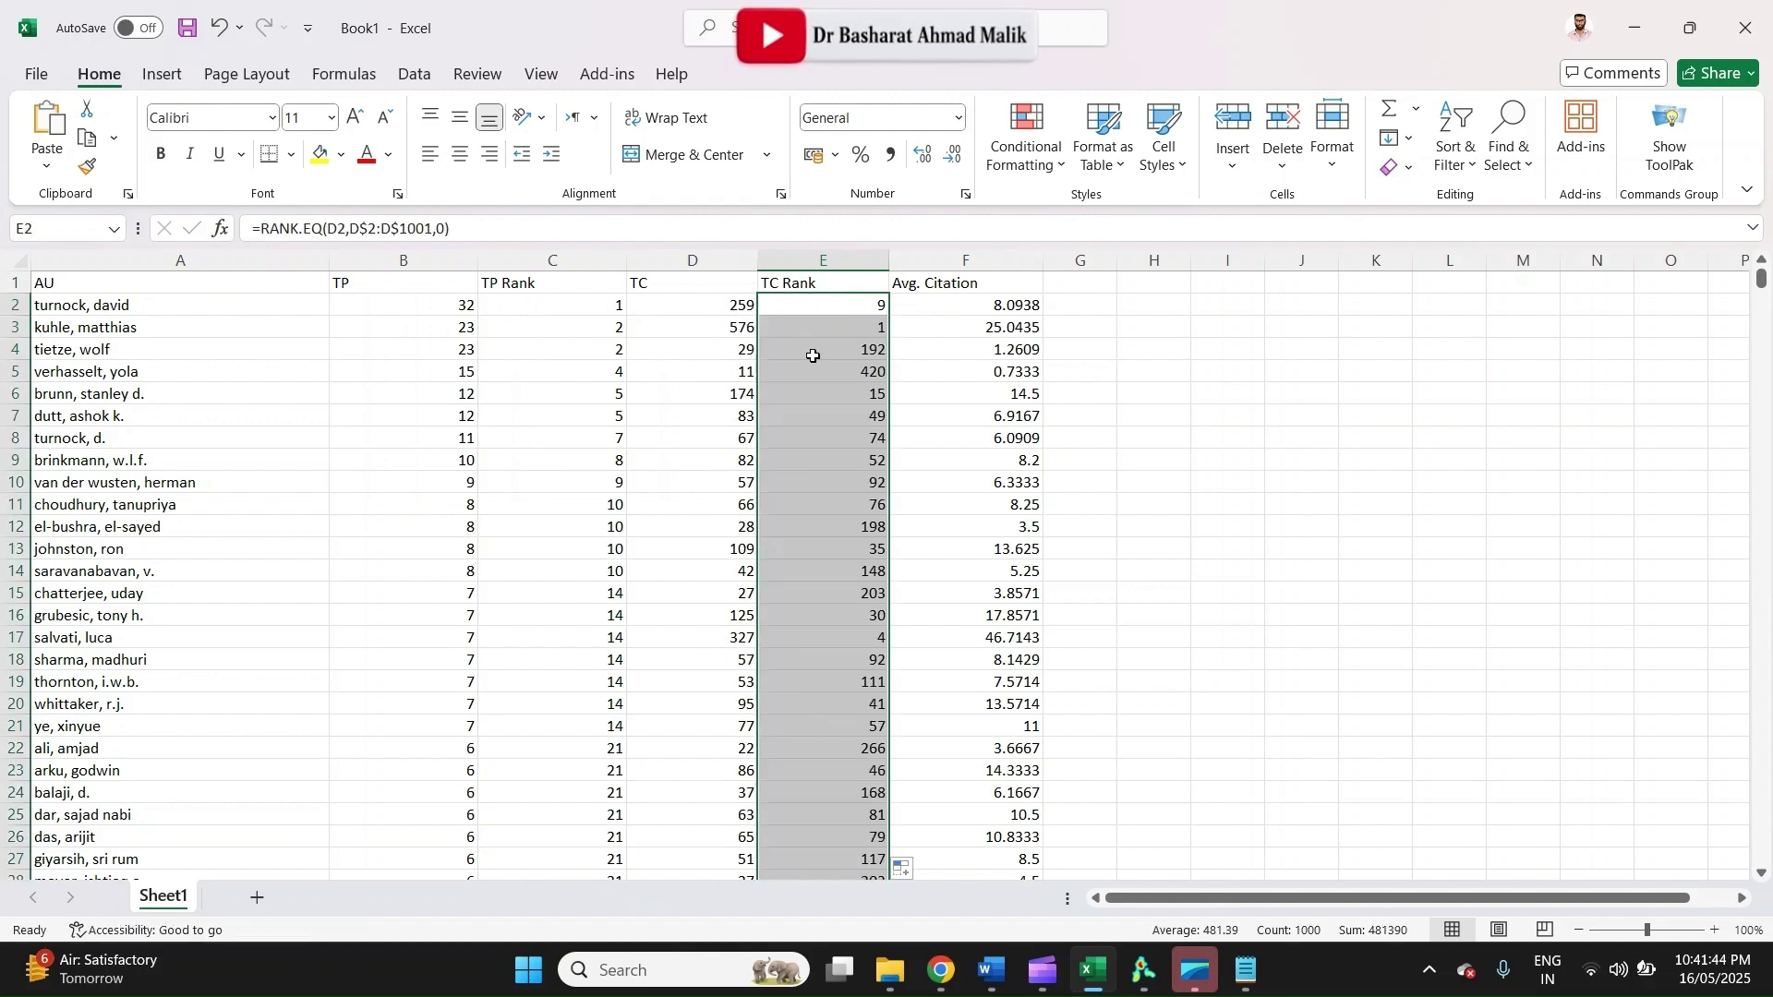
click(935, 394)
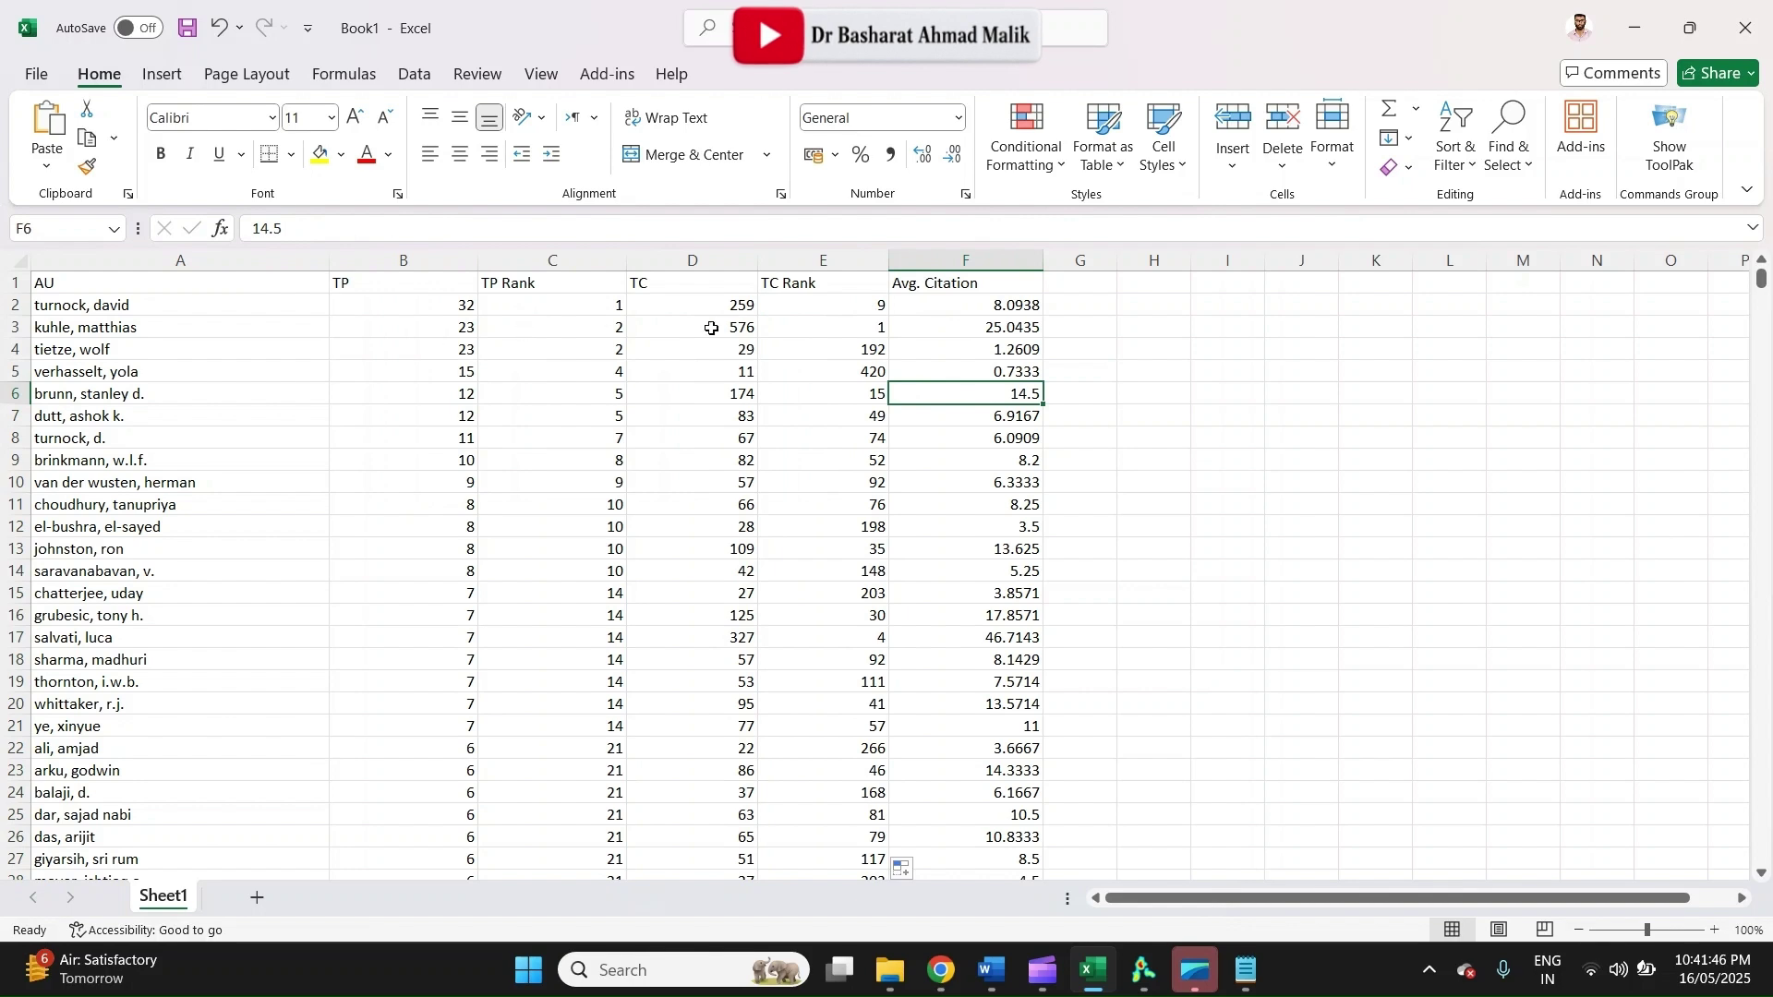
Autofit the width of the TP column to the value in cell B3
click(456, 332)
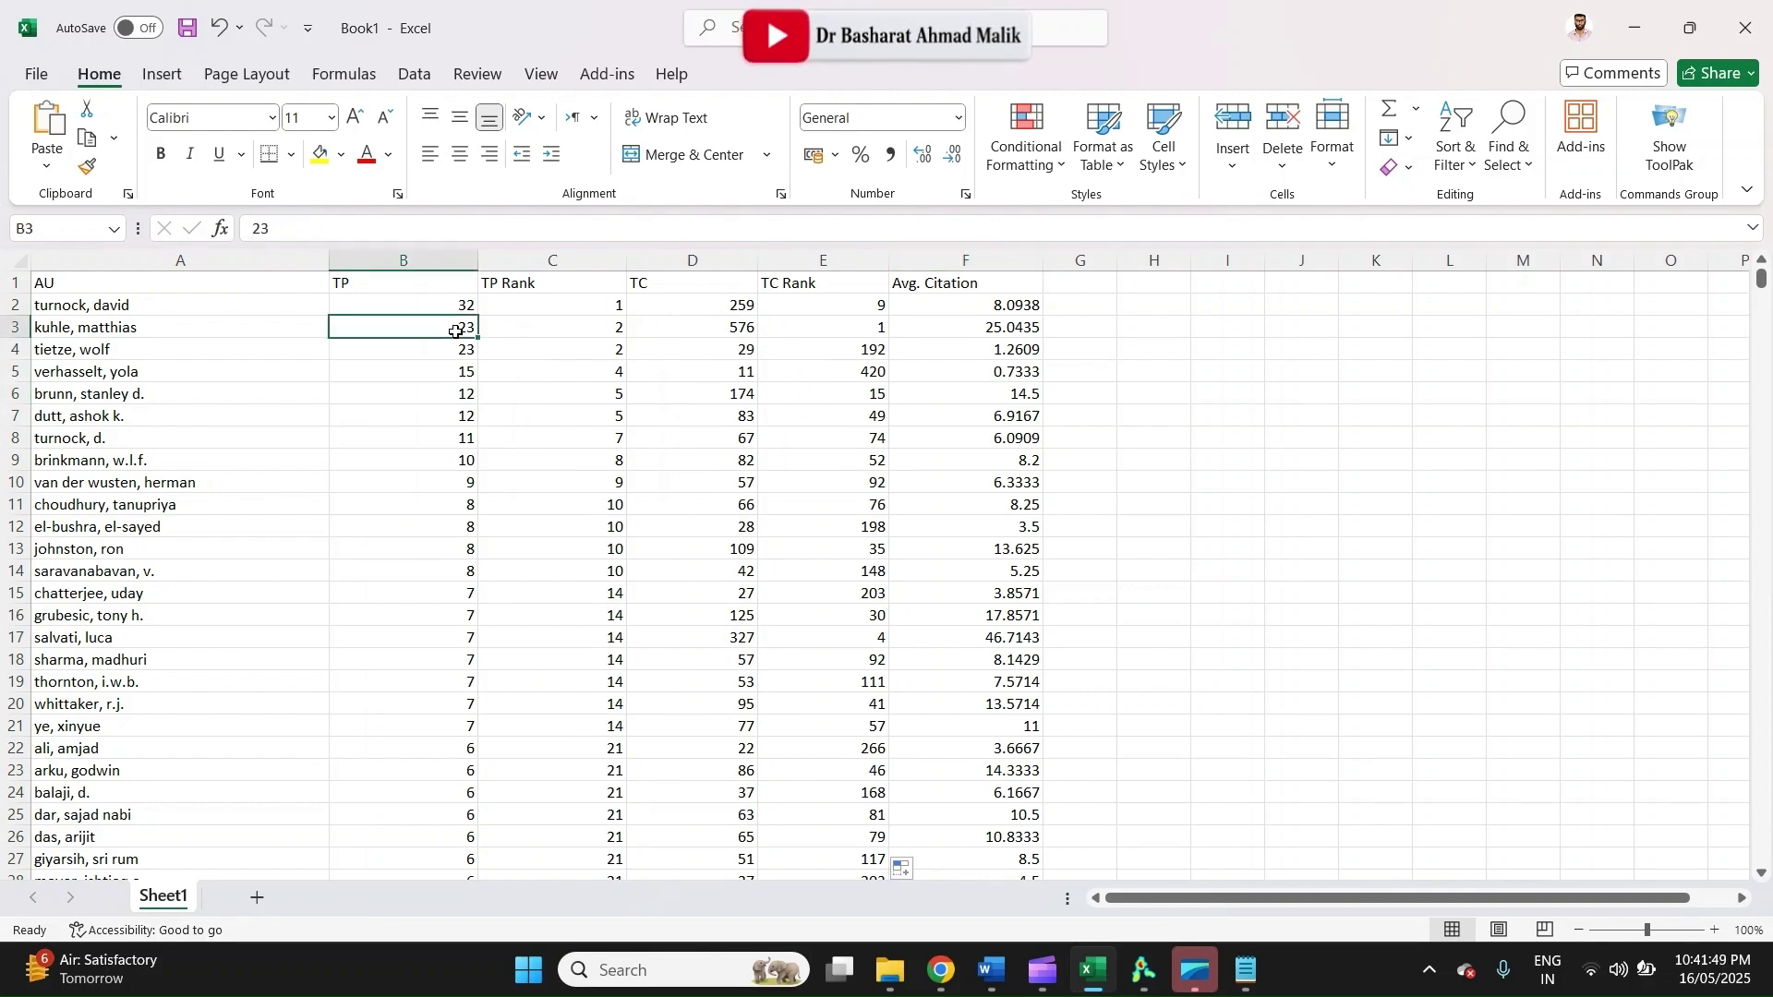
key(alt+h)
key(o)
key(i)
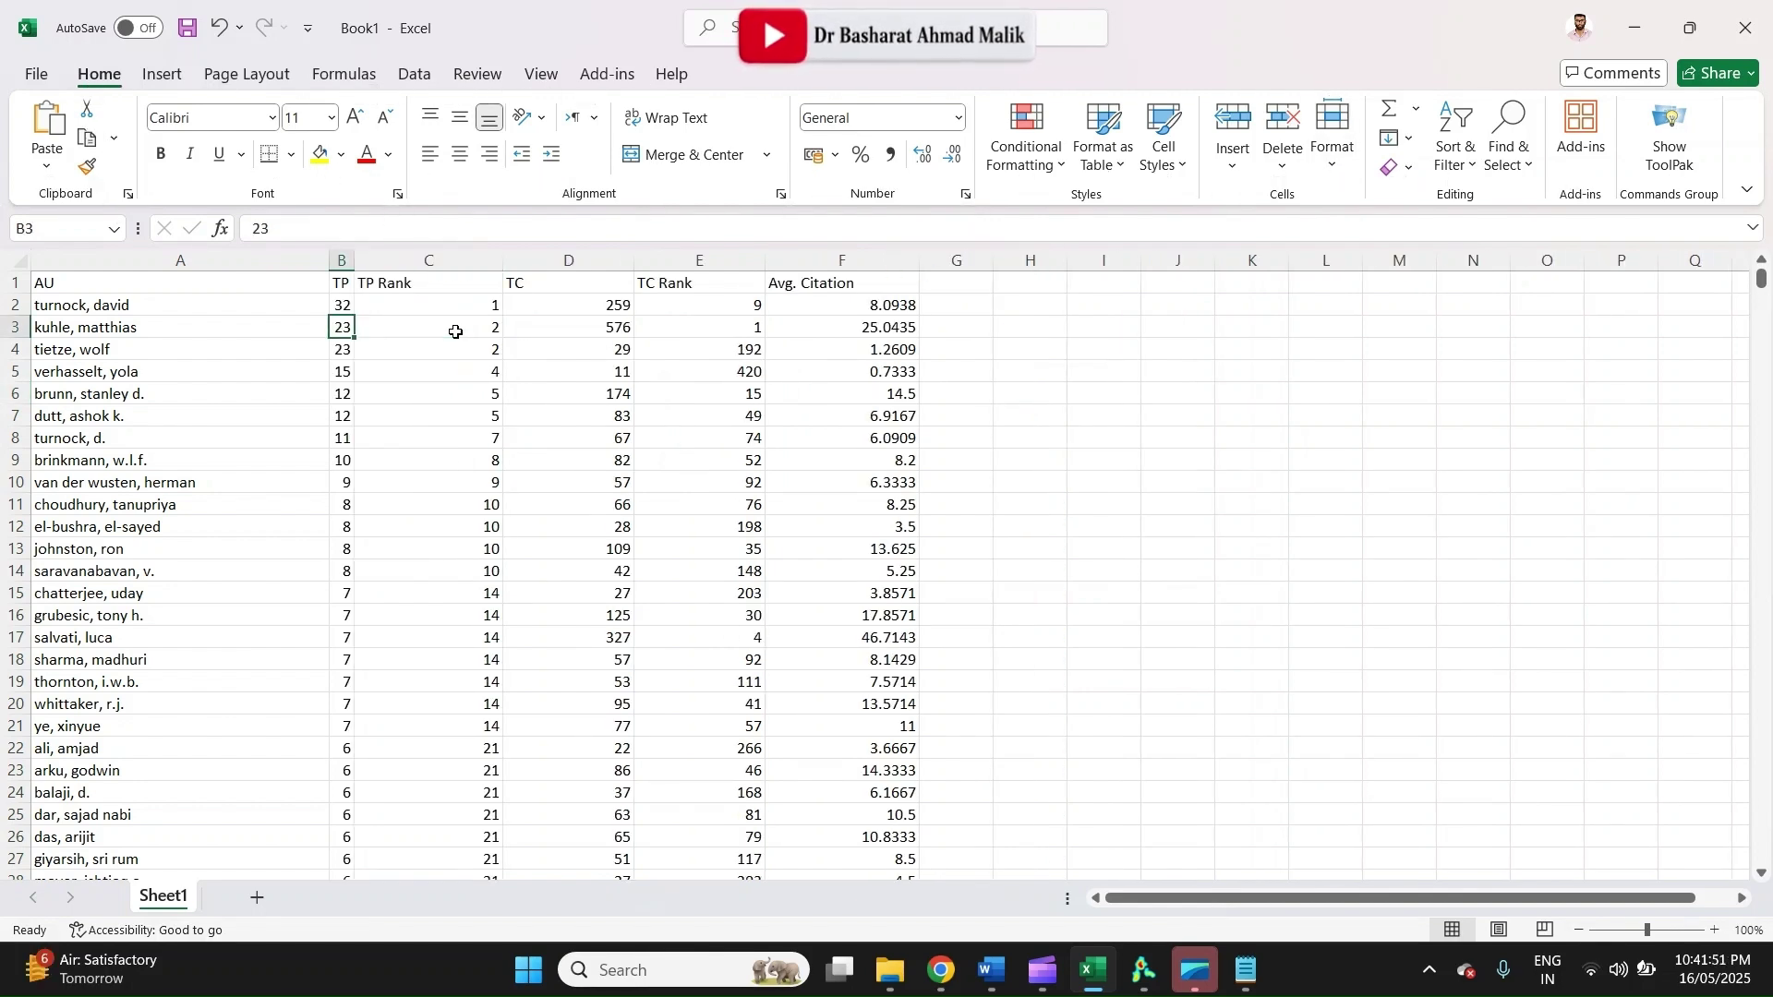
Copy the header and first 14 author rows, range A1:F15, and paste them as a table into the Word document
key(ctrl+Home)
shift+click(224, 338)
key(shift+Down)
key(shift+Down)
key(shift+Down)
key(shift+Down)
key(shift+Down)
key(shift+Down)
key(shift+Down)
key(shift+Down)
key(shift+Down)
key(shift+Down)
key(shift+Down)
key(shift+Down)
key(shift+Down)
key(shift+Down)
key(shift+Down)
key(shift+Down)
key(shift+Up)
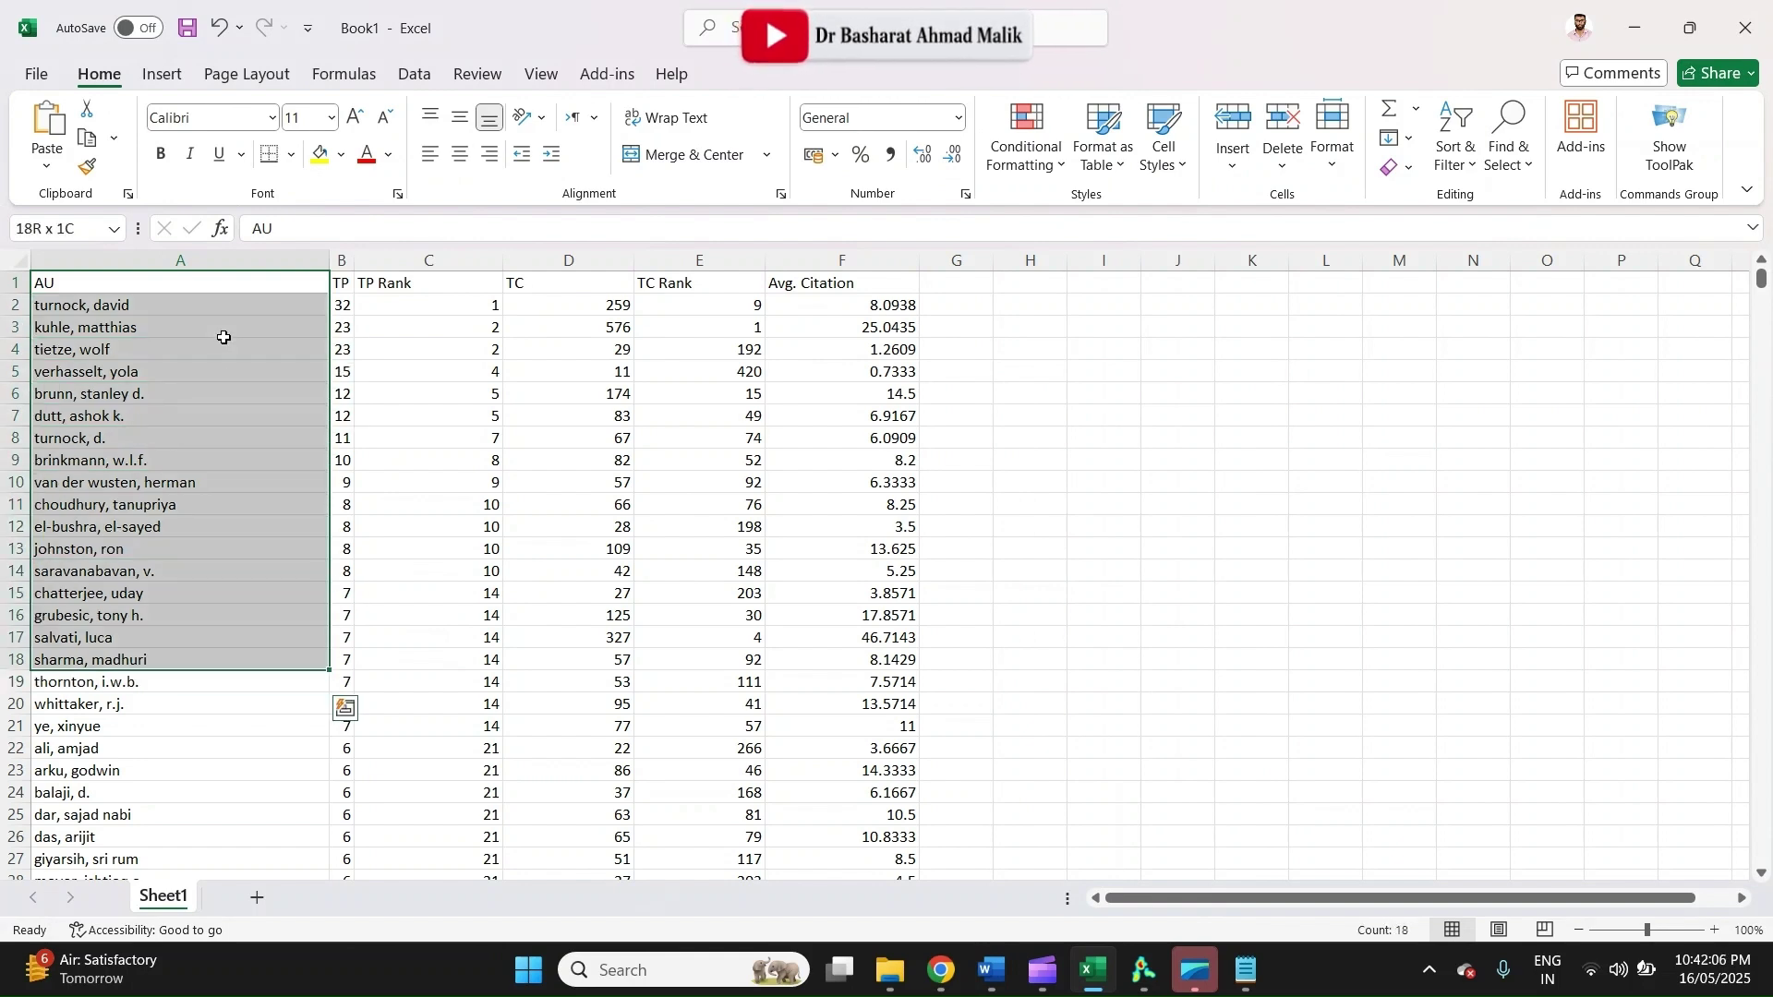
key(shift+Up)
key(shift+Up)
key(shift+Up)
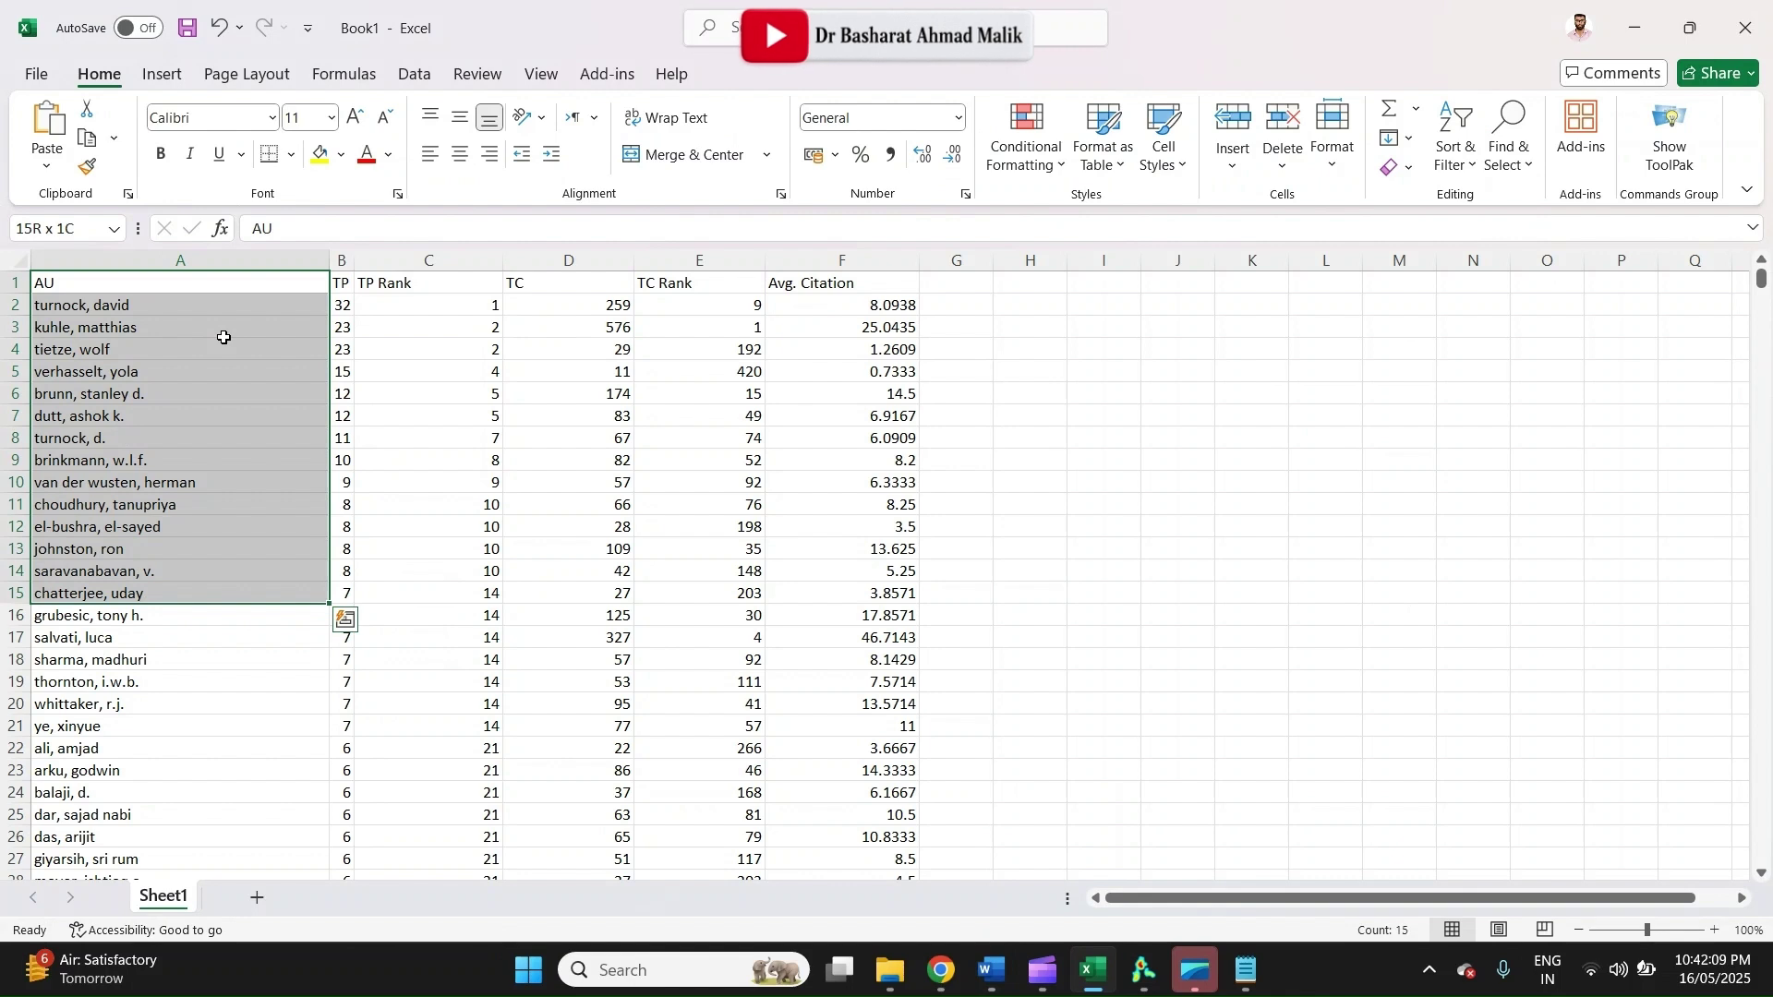
key(shift+Right)
key(shift+Right)
key(shift+Right)
key(shift+Right)
key(shift+Right)
key(ctrl+c)
key(alt+Tab)
key(ctrl+v)
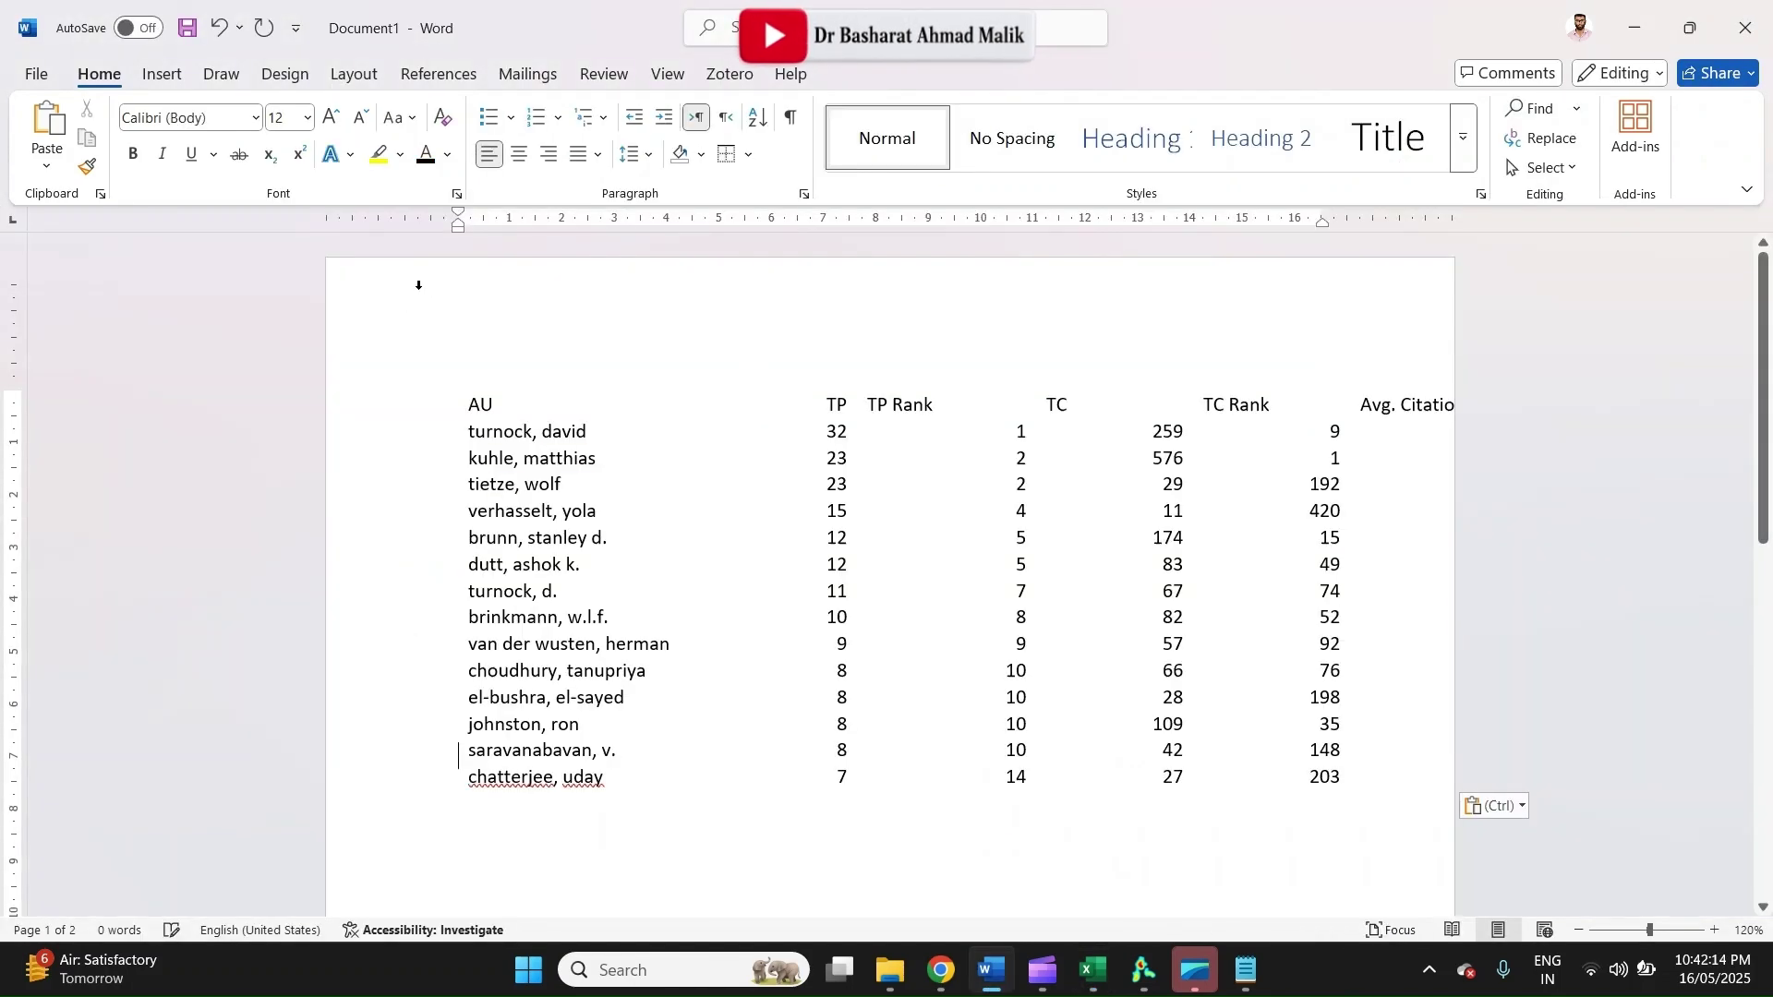
Autofit the pasted table to its contents and then to the window so it spans the page's text width
click(450, 382)
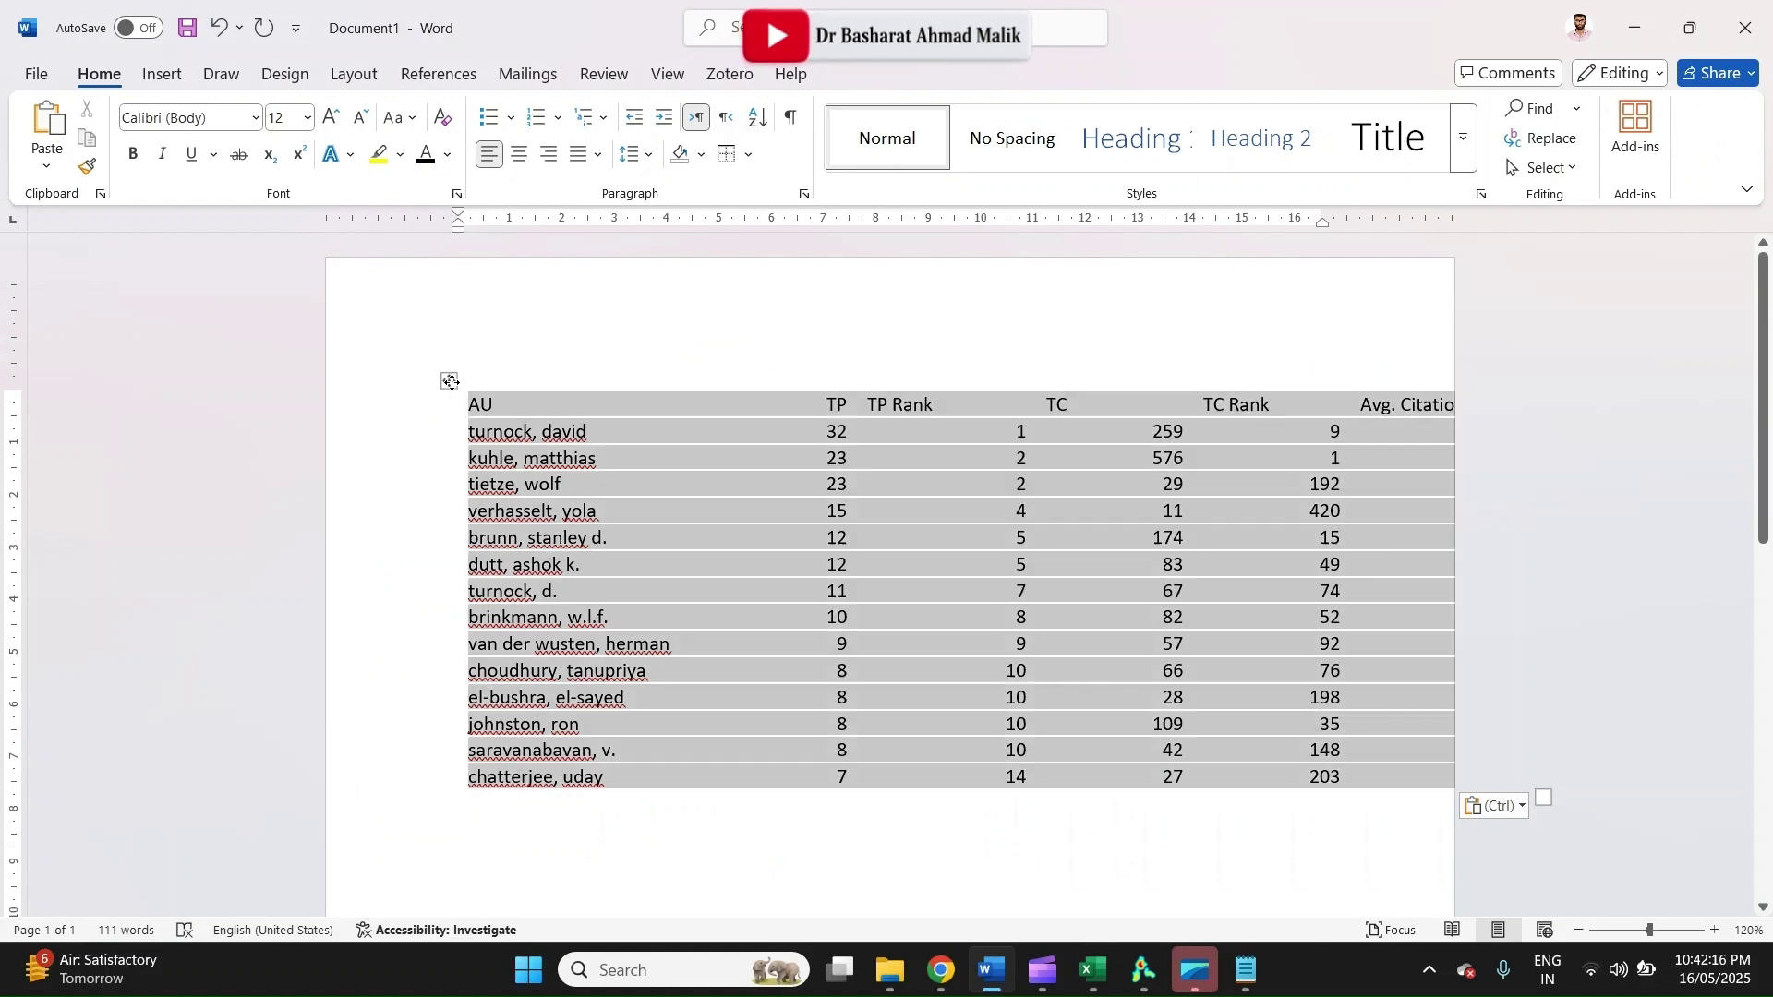
click(986, 73)
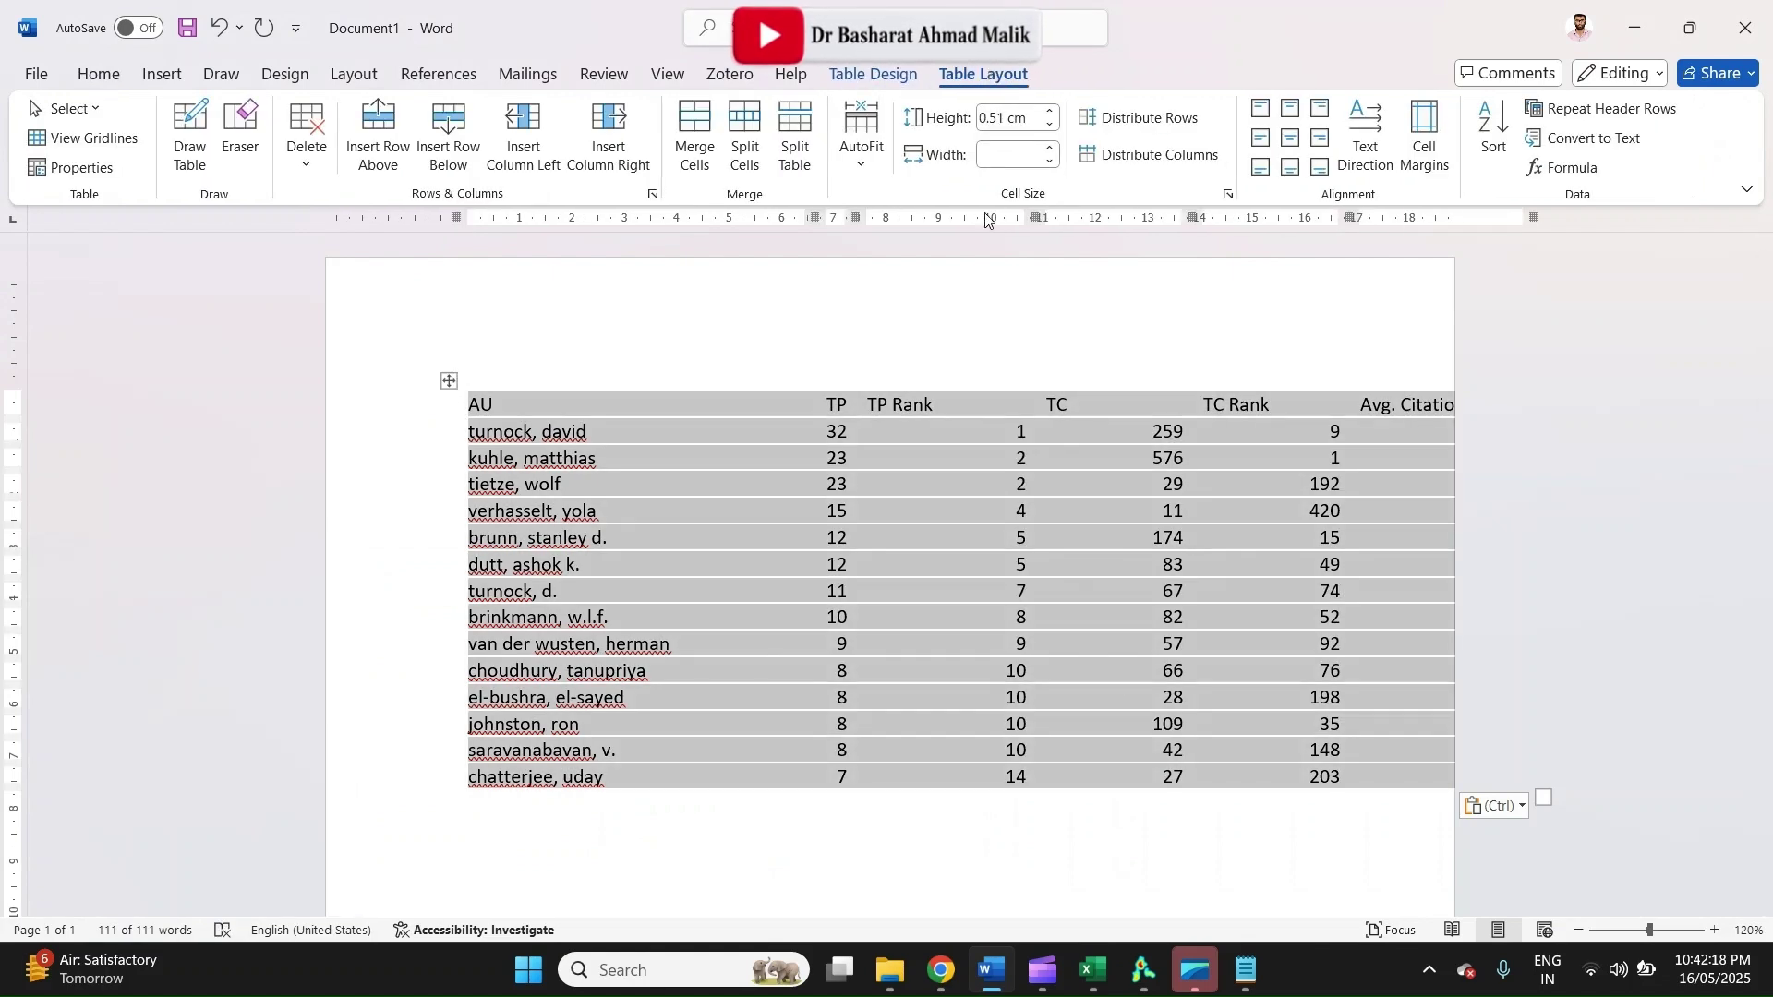
click(860, 173)
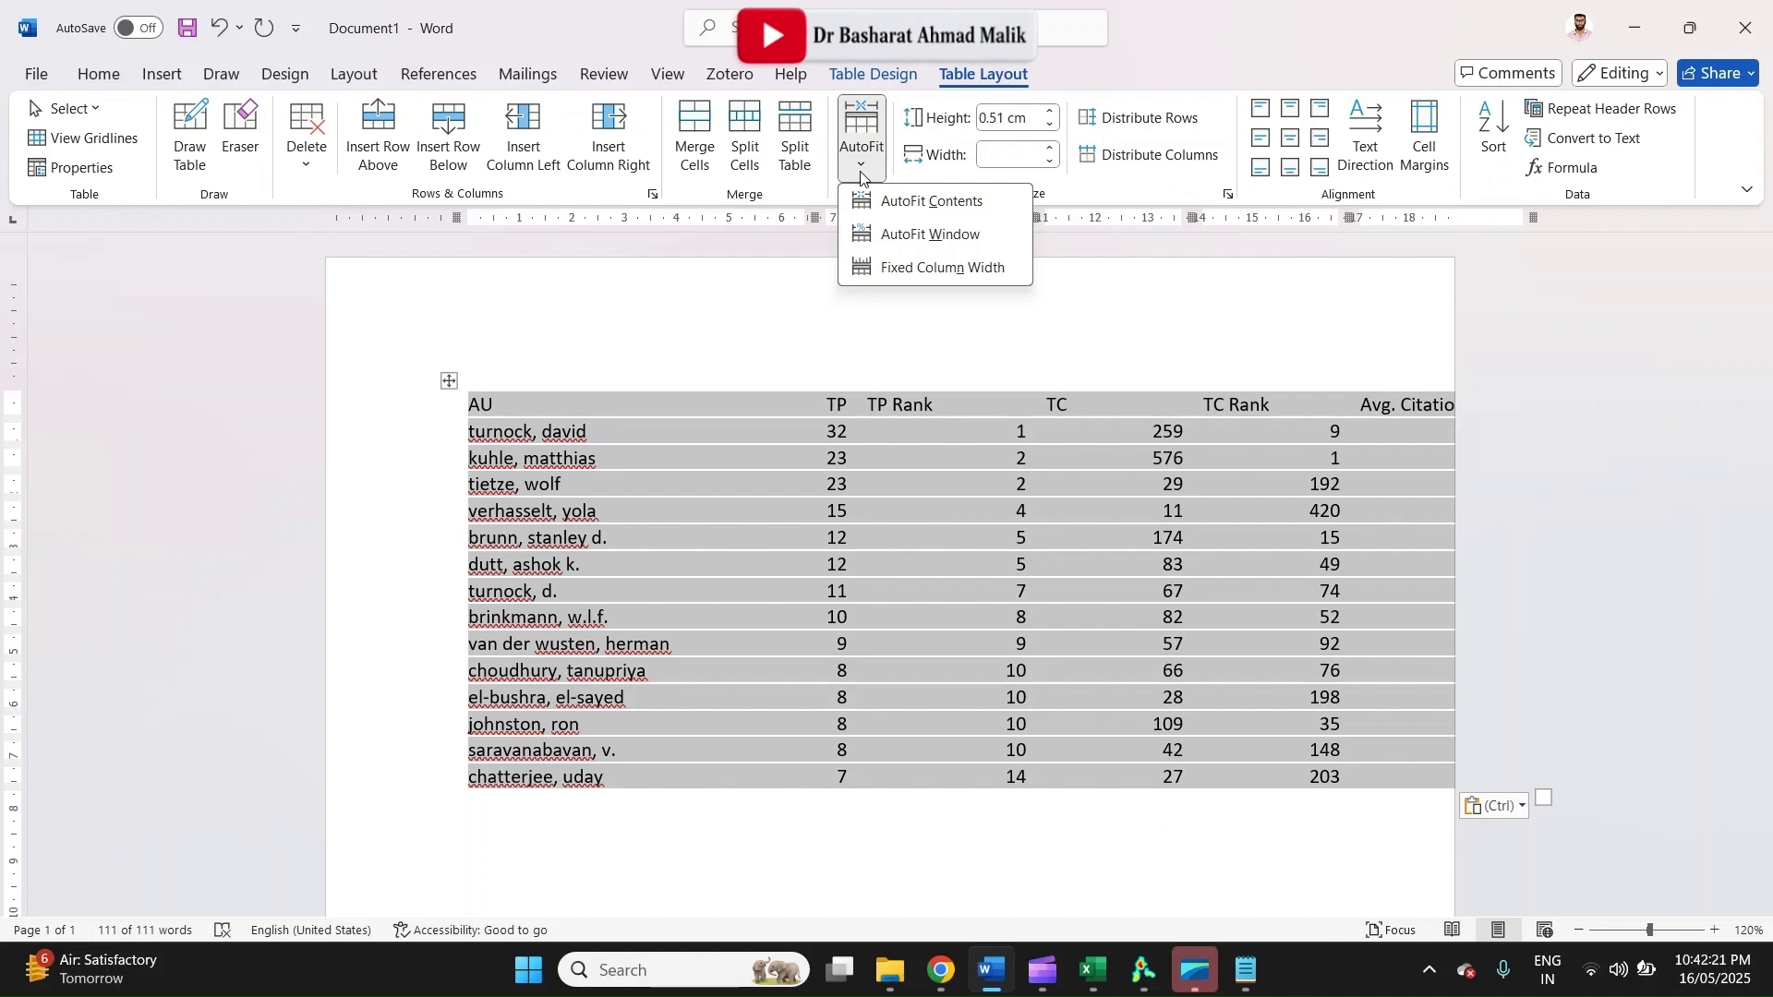
click(928, 201)
click(861, 147)
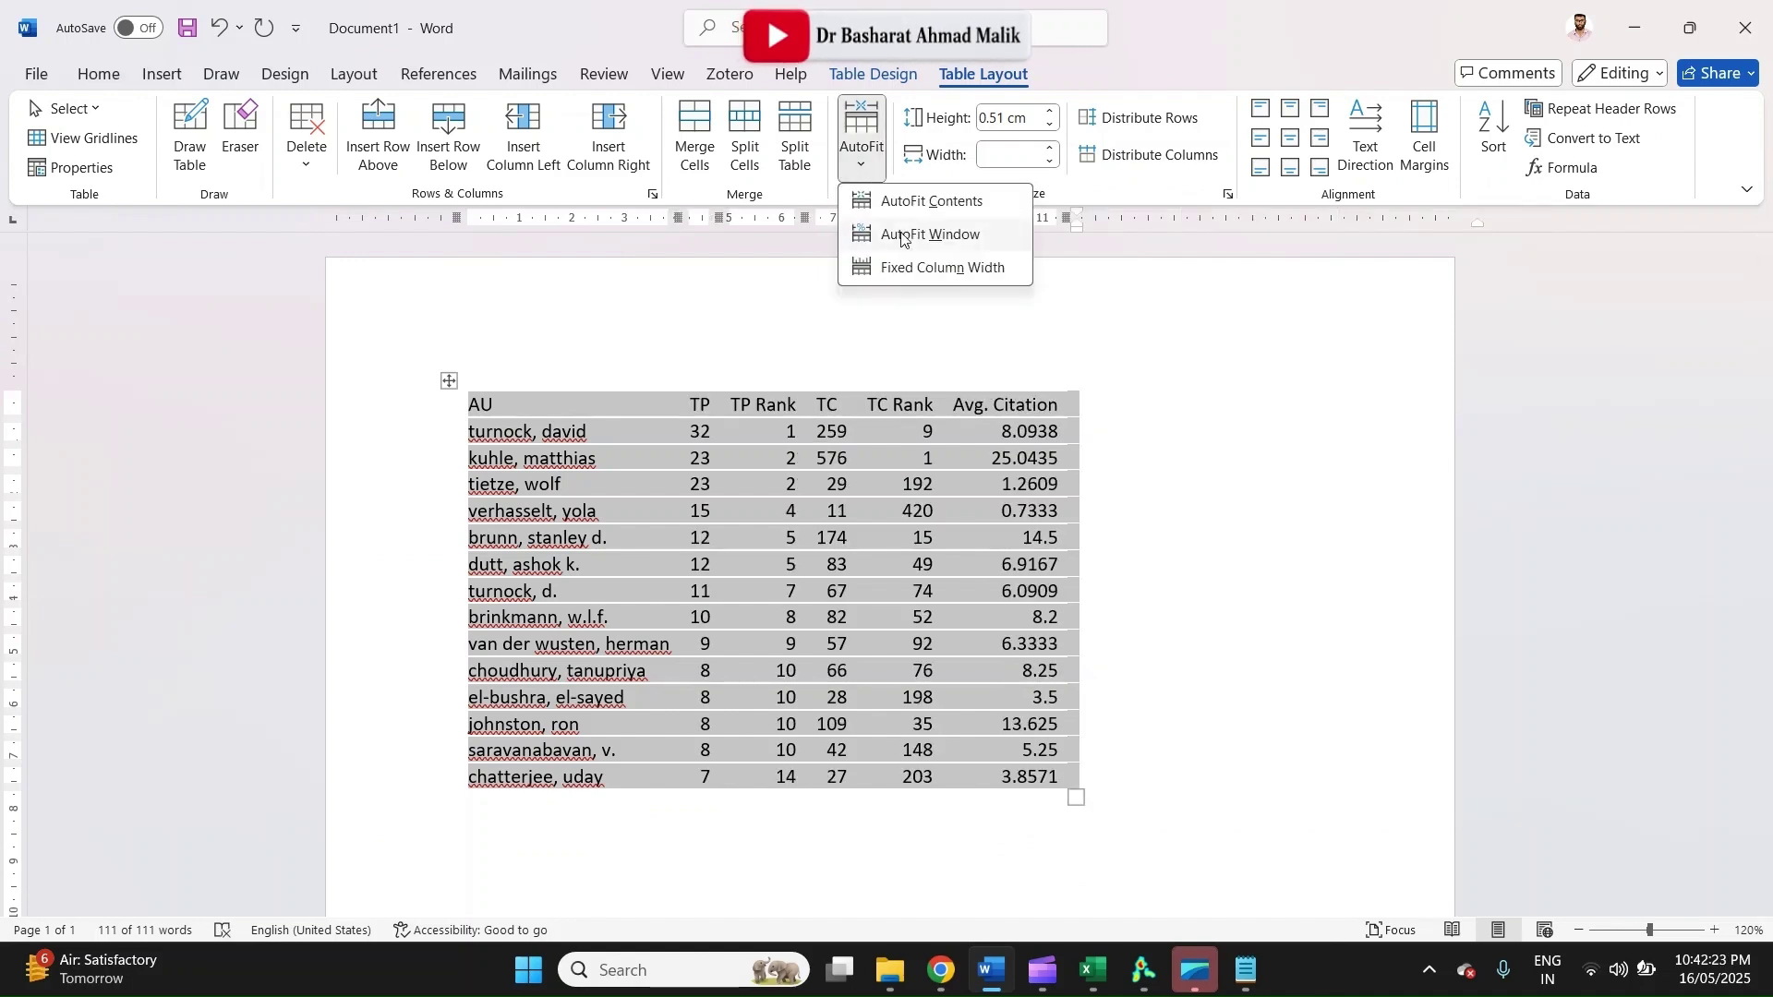
click(902, 234)
click(890, 395)
Apply the Fixed Column Width setting to the whole table
click(861, 148)
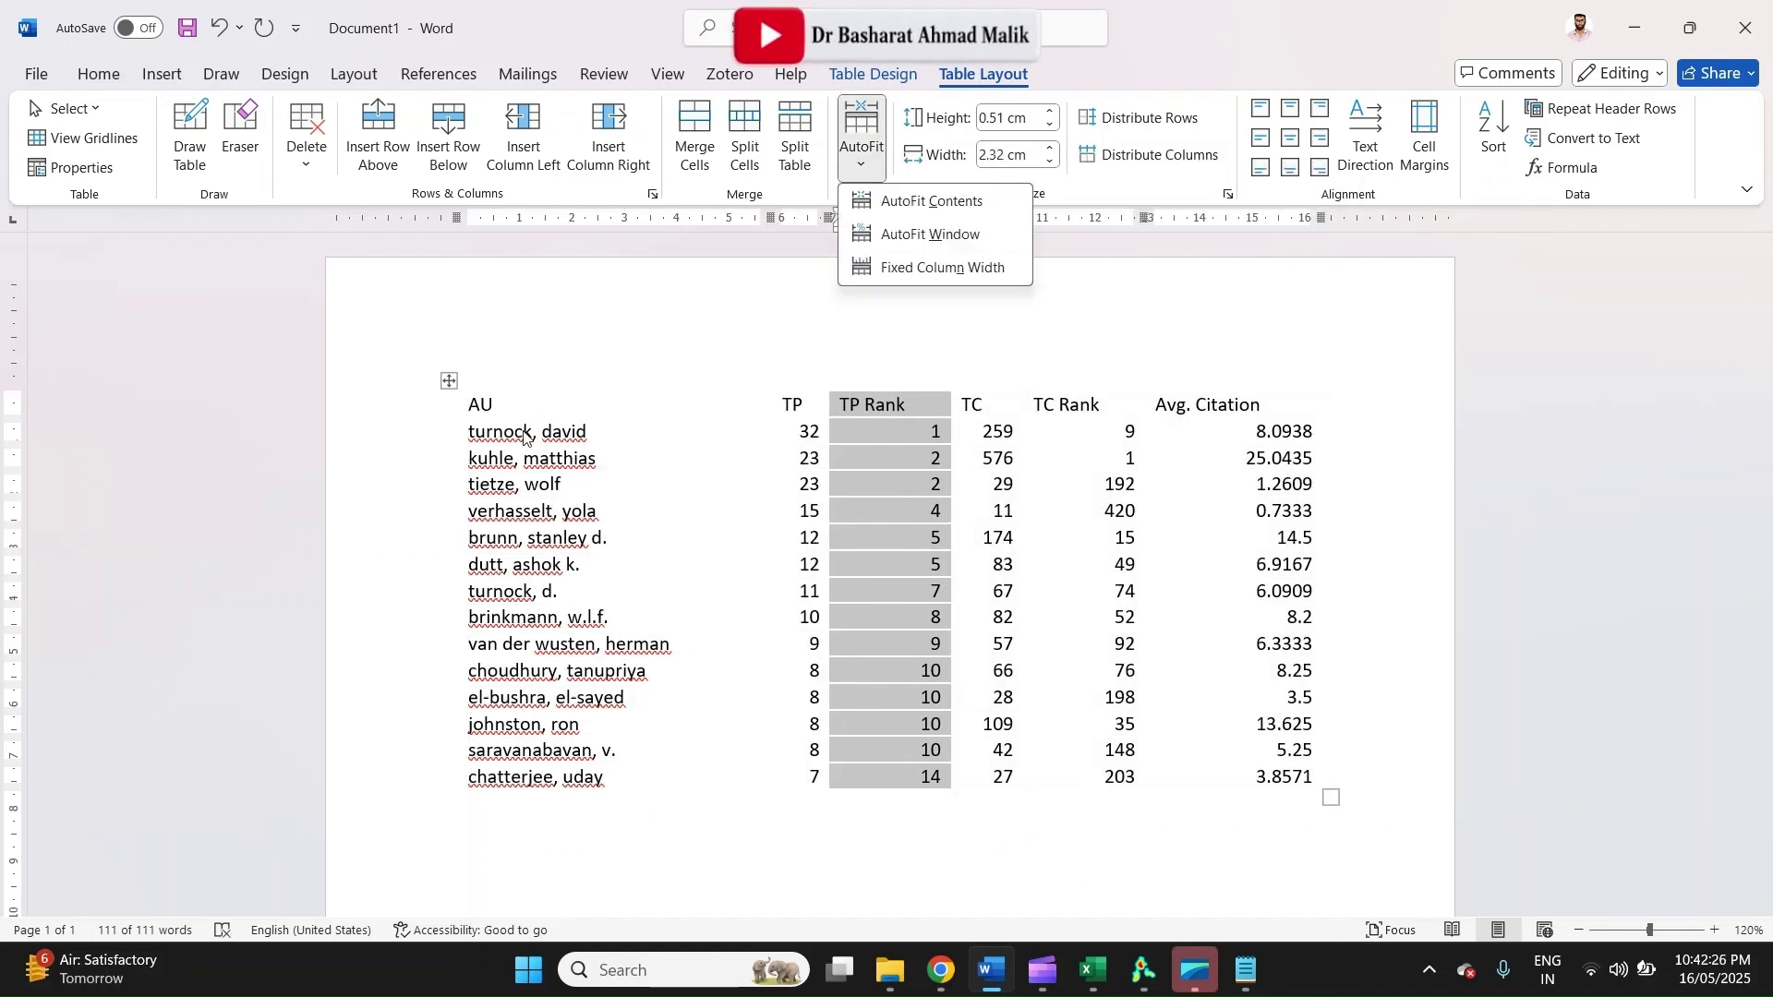
click(449, 381)
click(449, 380)
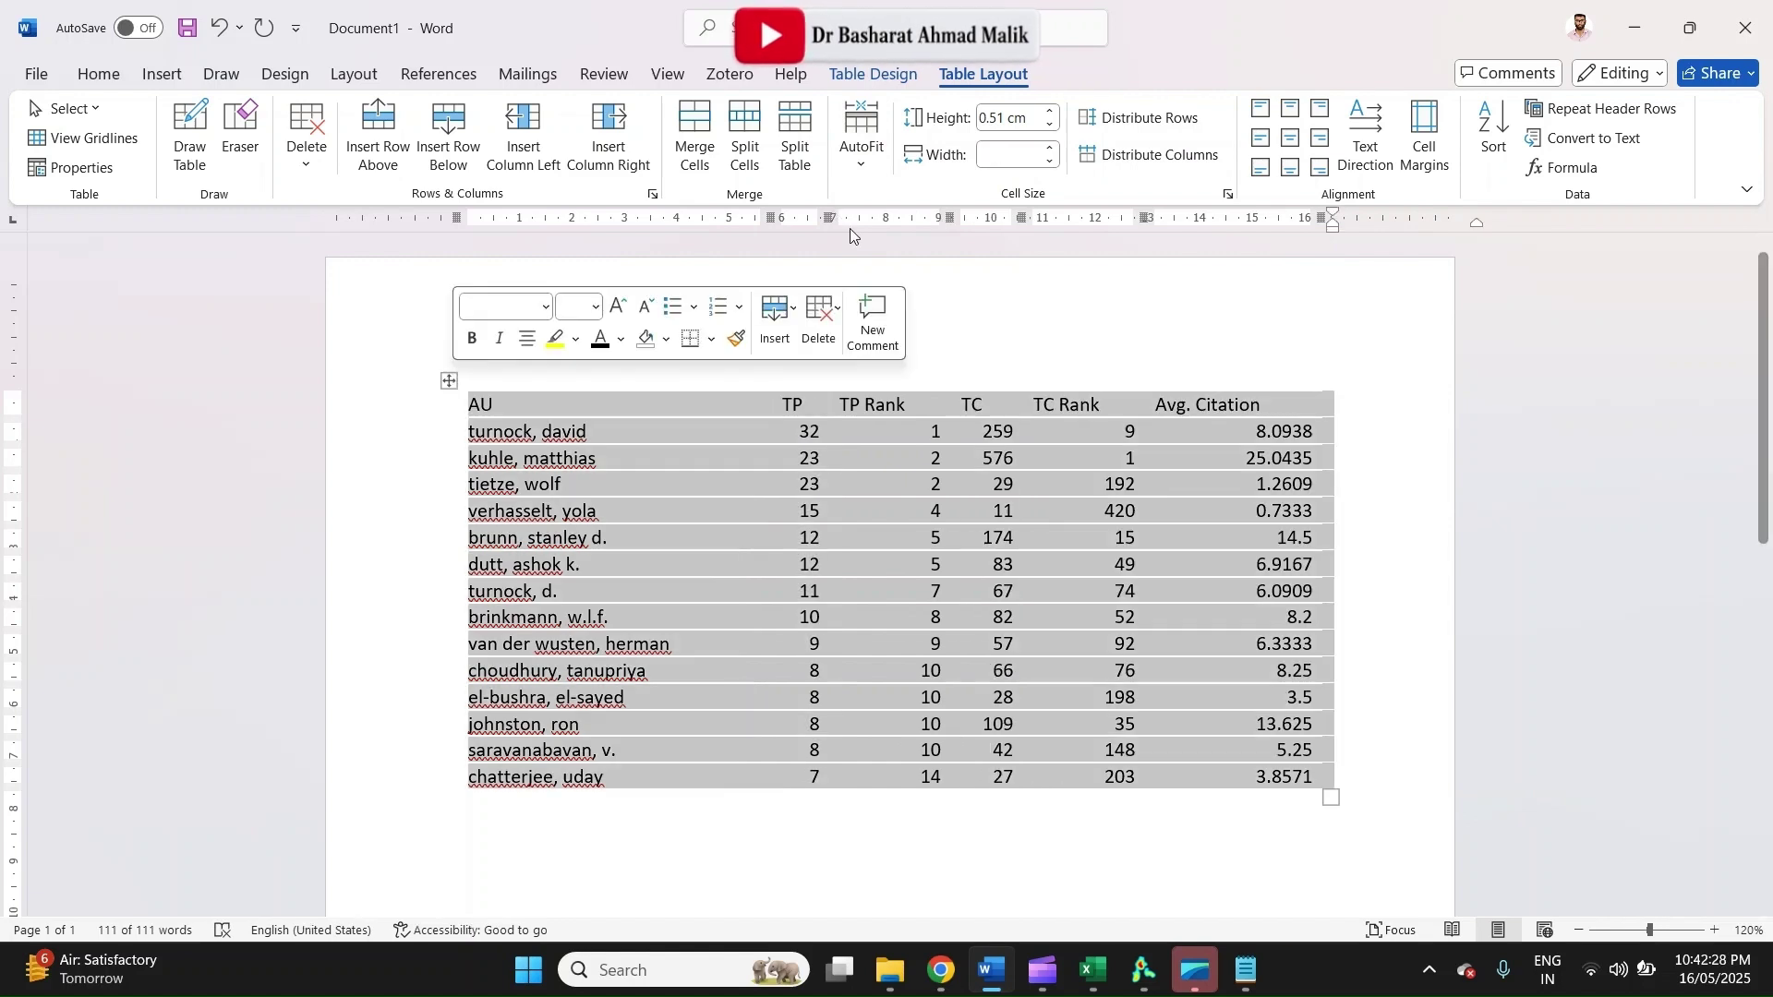
click(861, 149)
click(899, 268)
click(746, 533)
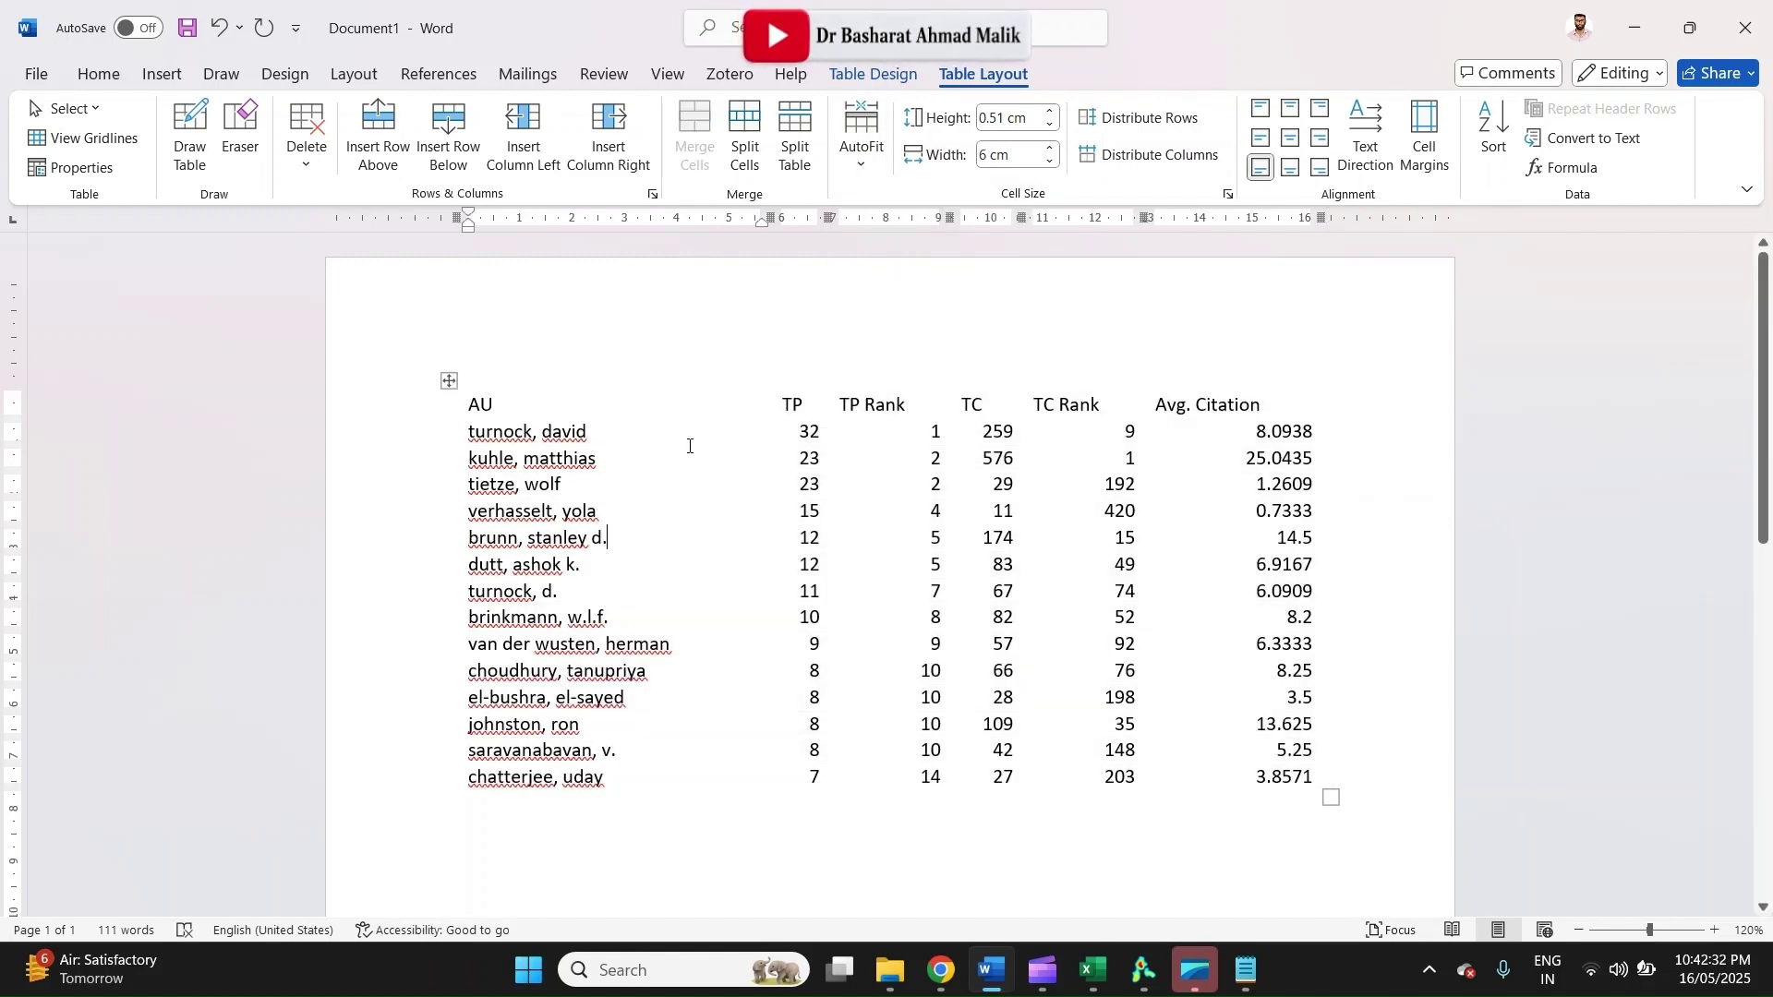
Centre and bold the table's header row, and centre all numeric cells from TP to Avg. Citation below it
click(416, 430)
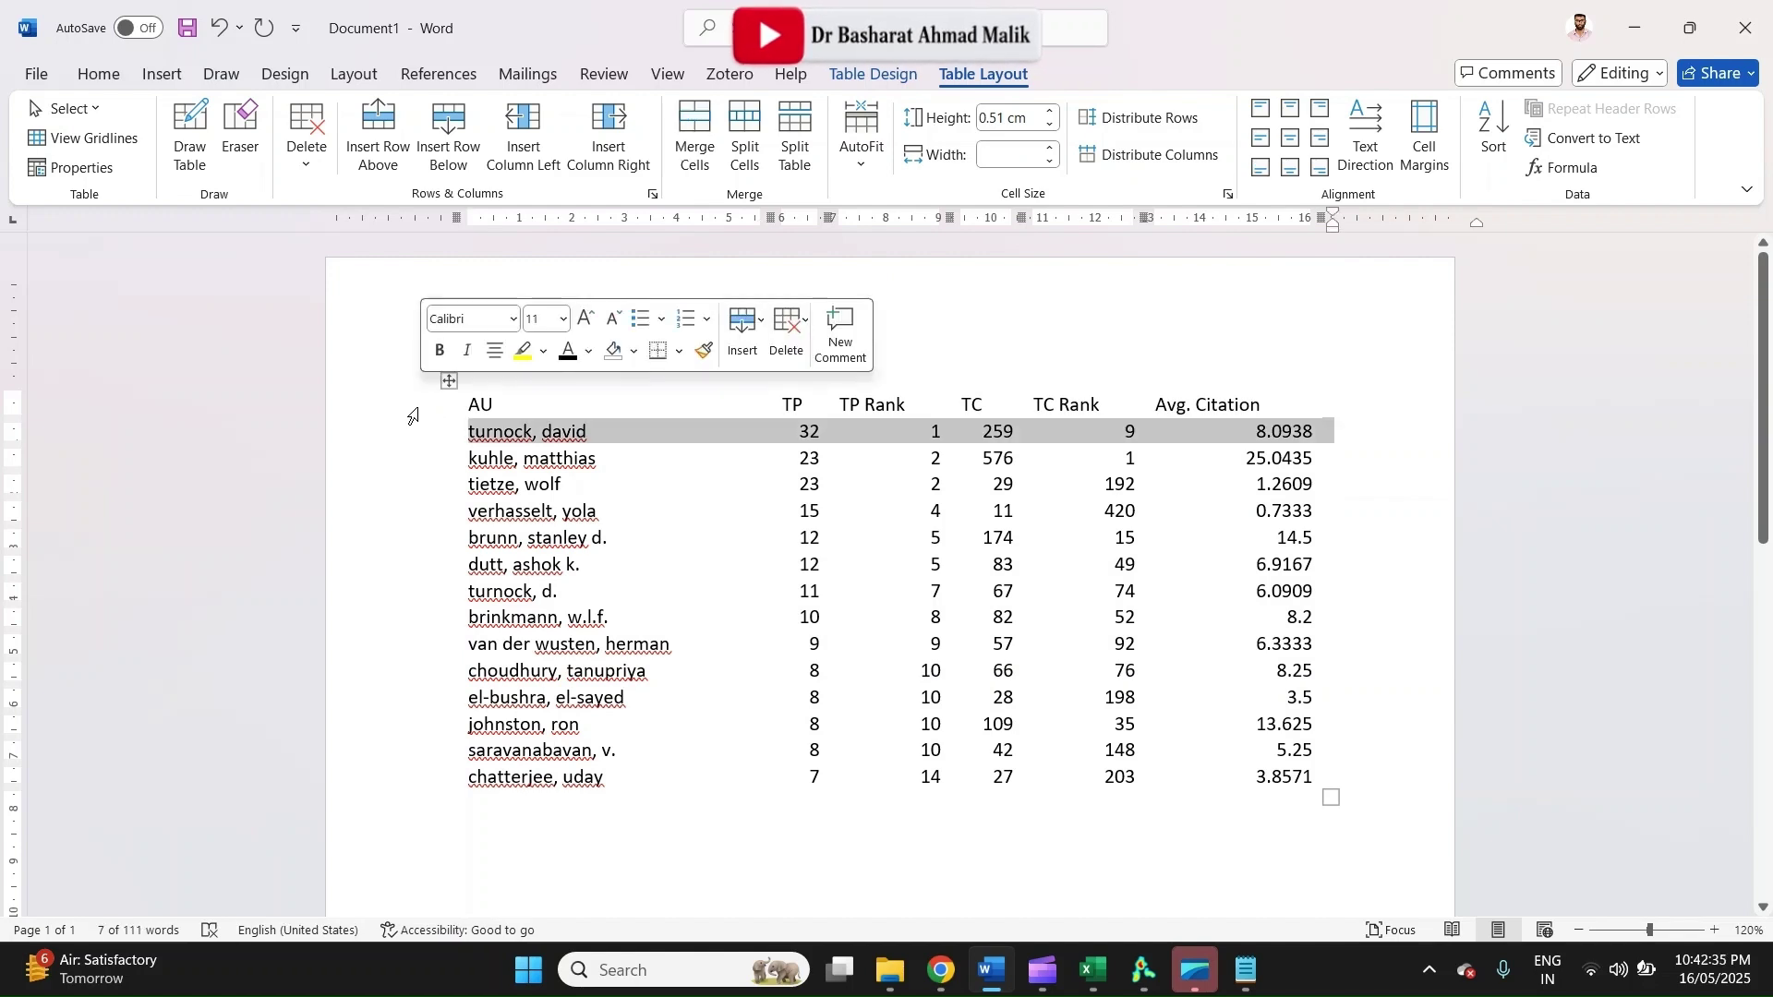
click(413, 417)
key(ctrl+e)
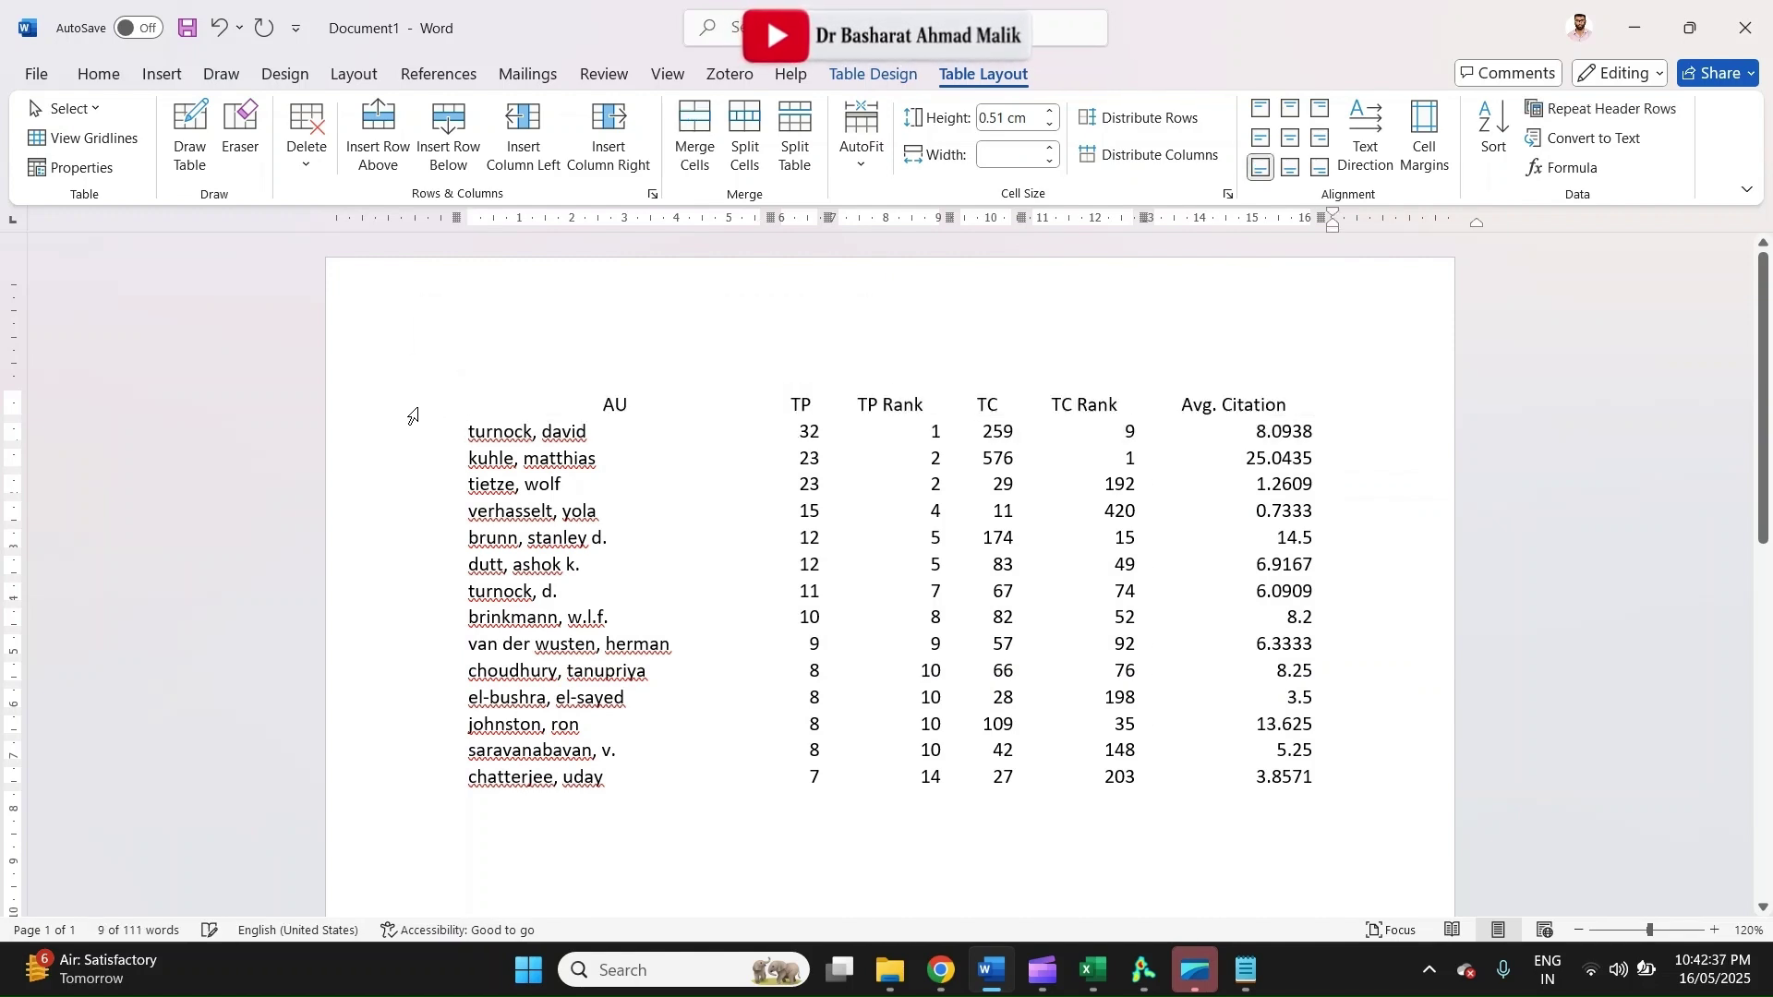
key(ctrl+b)
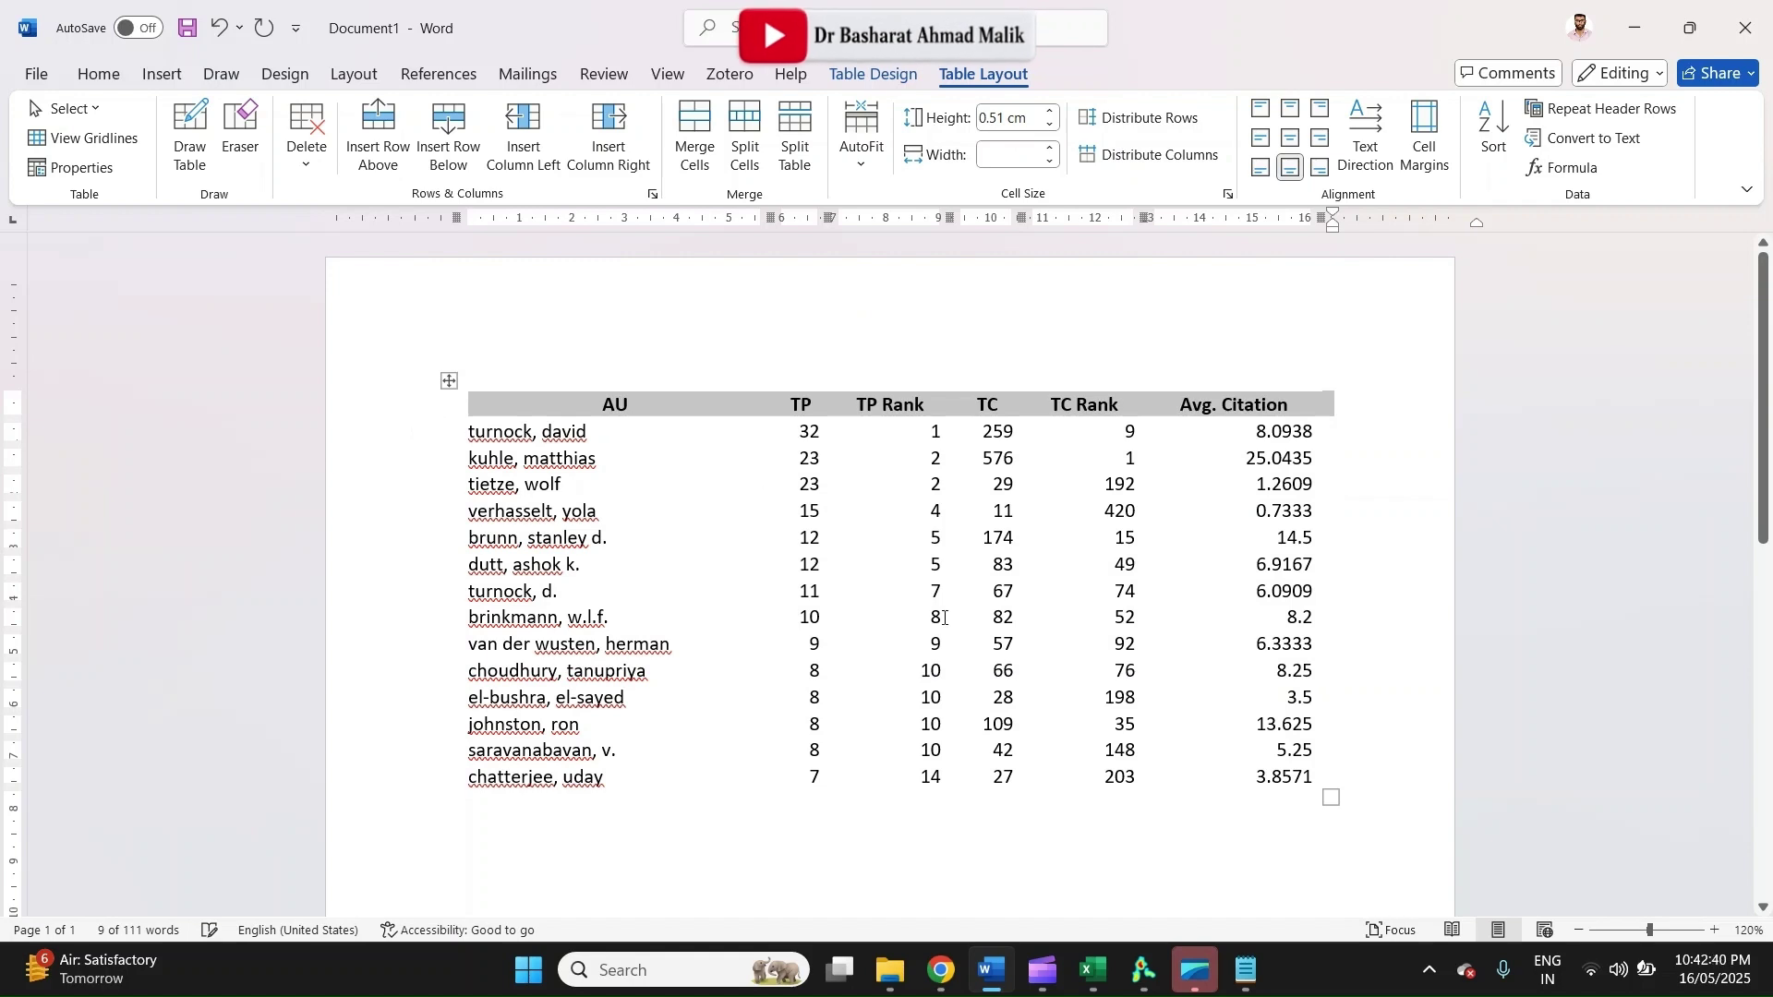
drag(805, 441, 1311, 781)
key(ctrl+e)
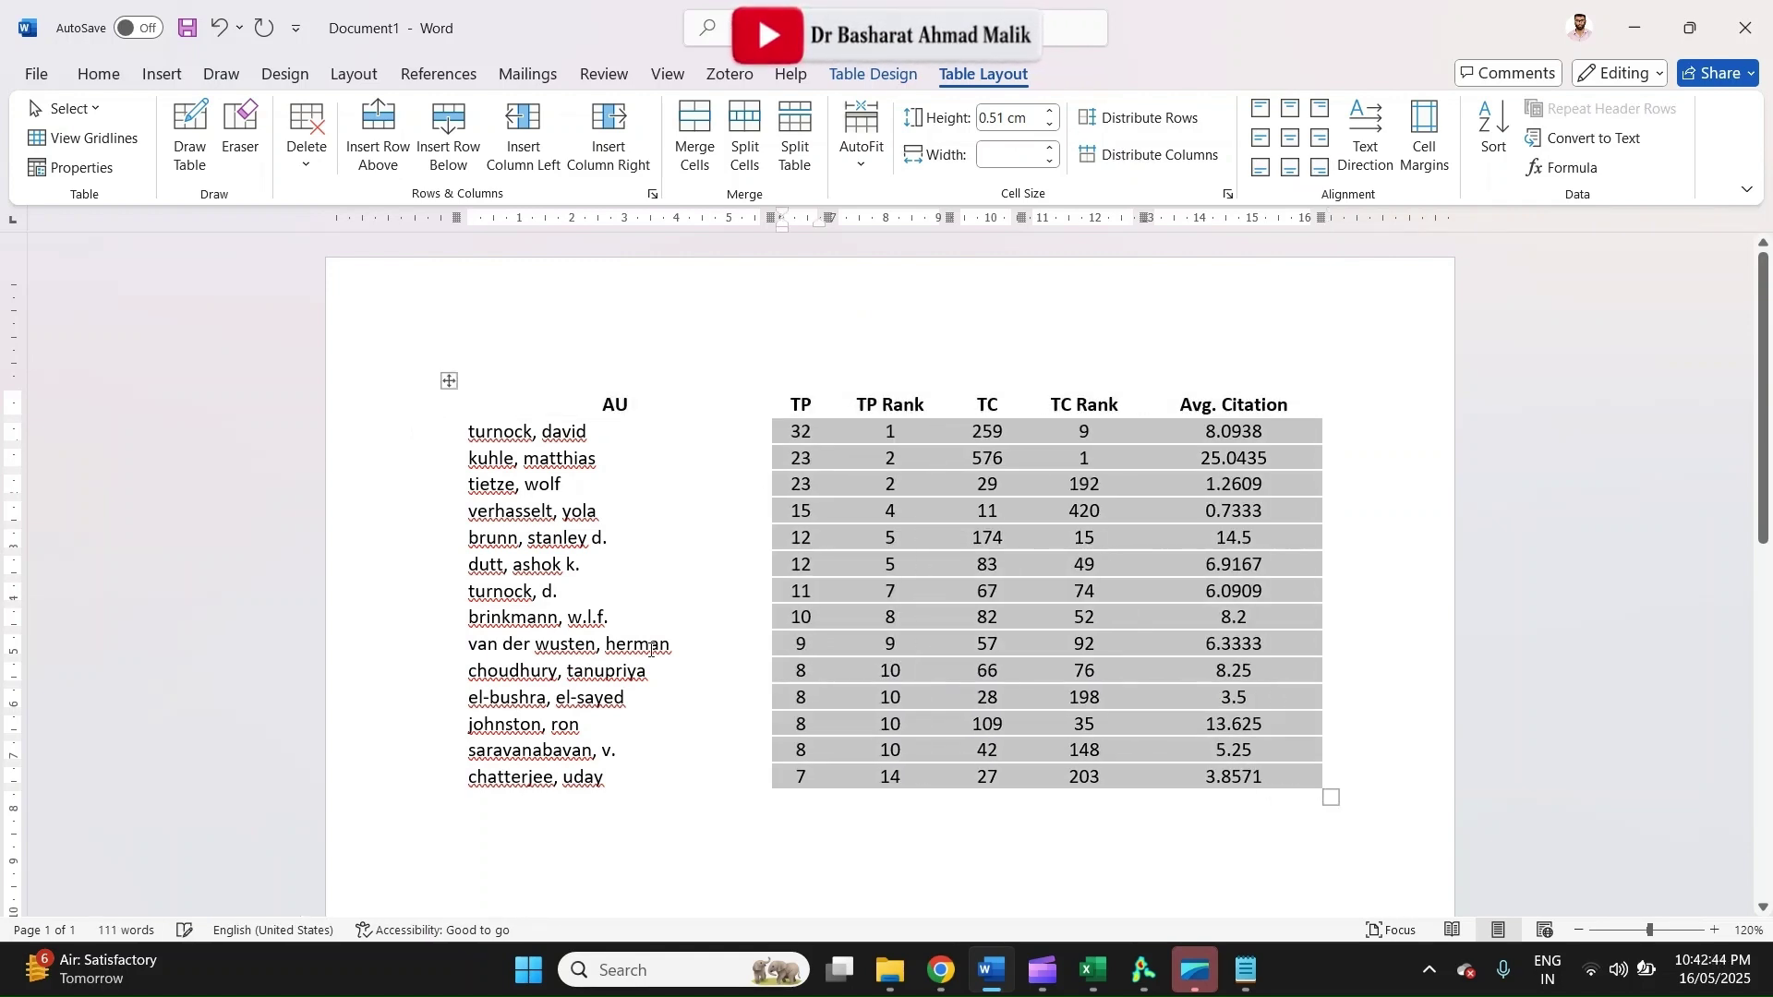
Insert a blank row above the header row and merge its cells into one
click(413, 785)
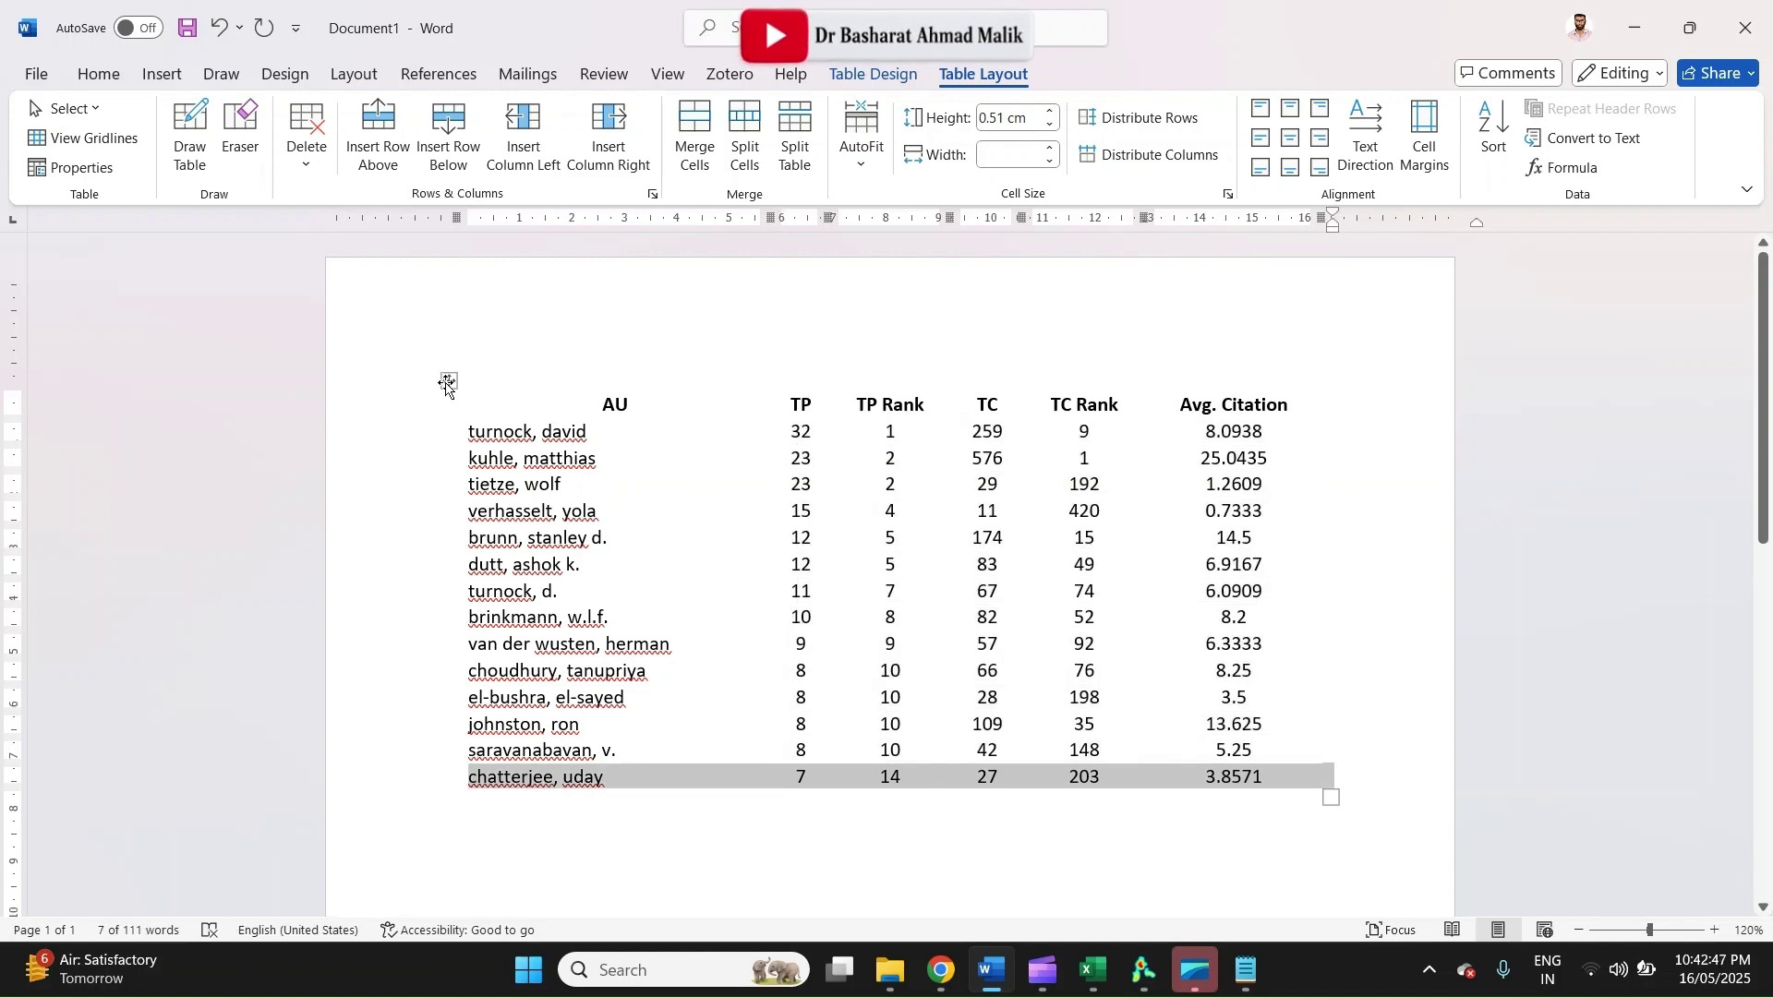
click(431, 418)
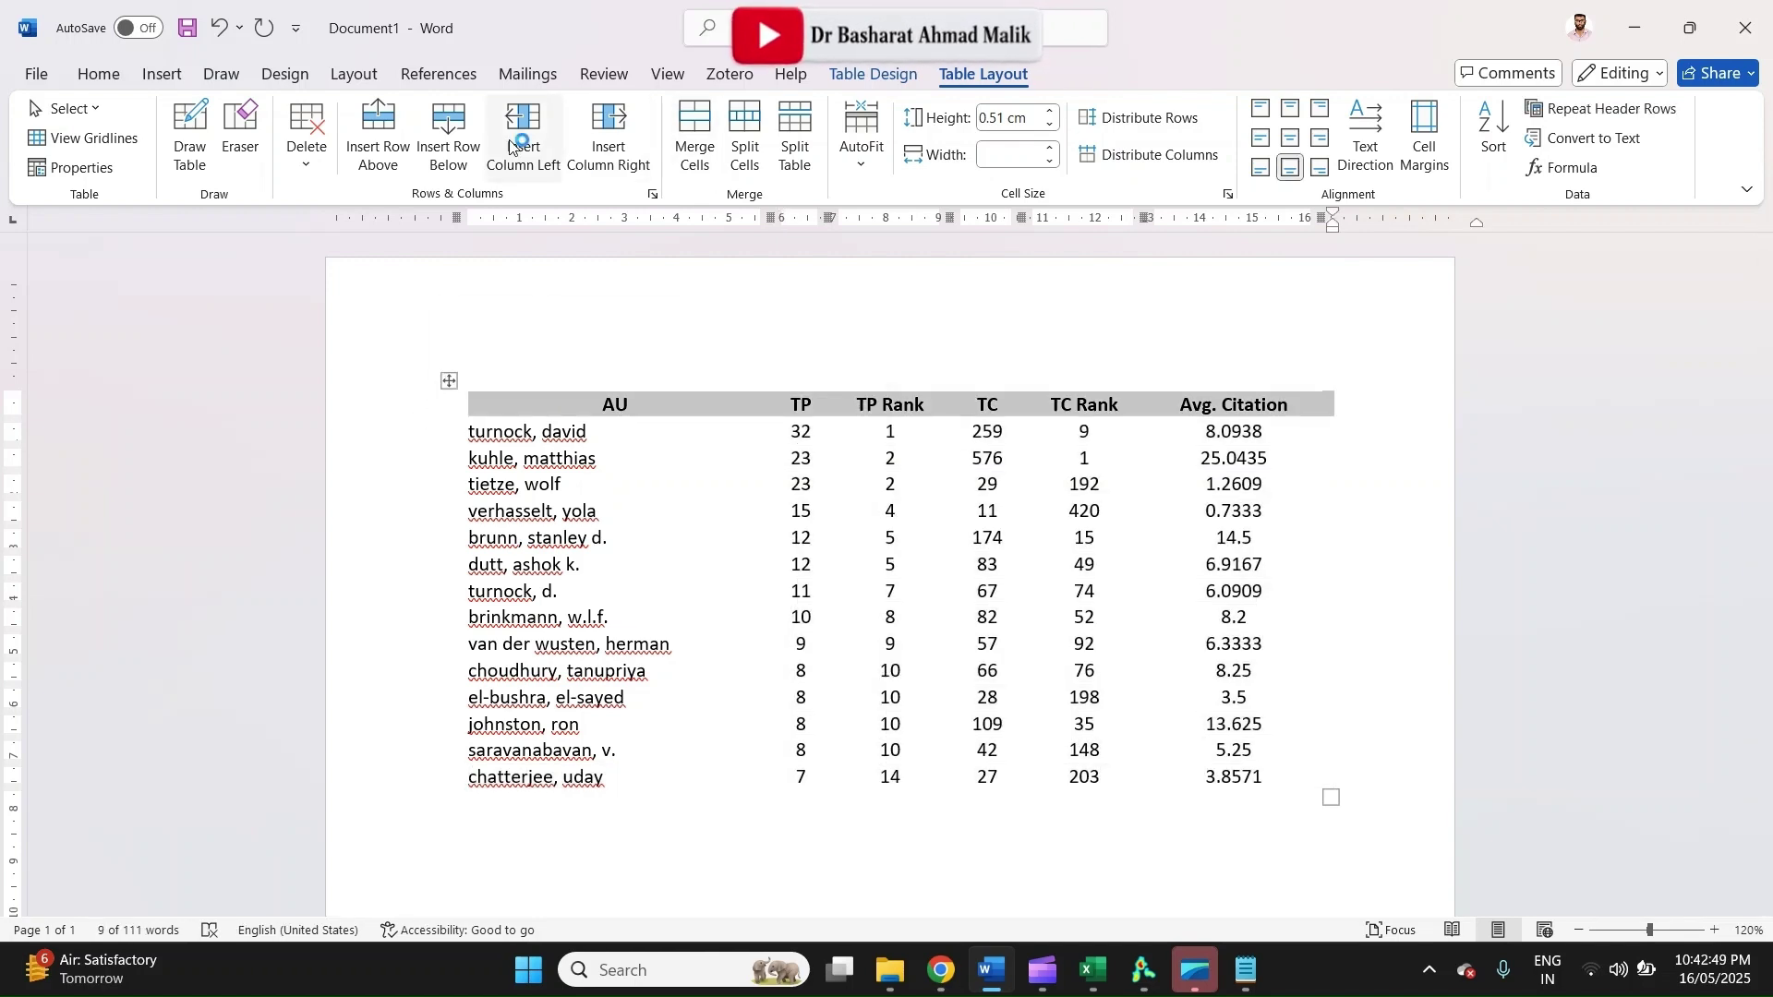
click(387, 134)
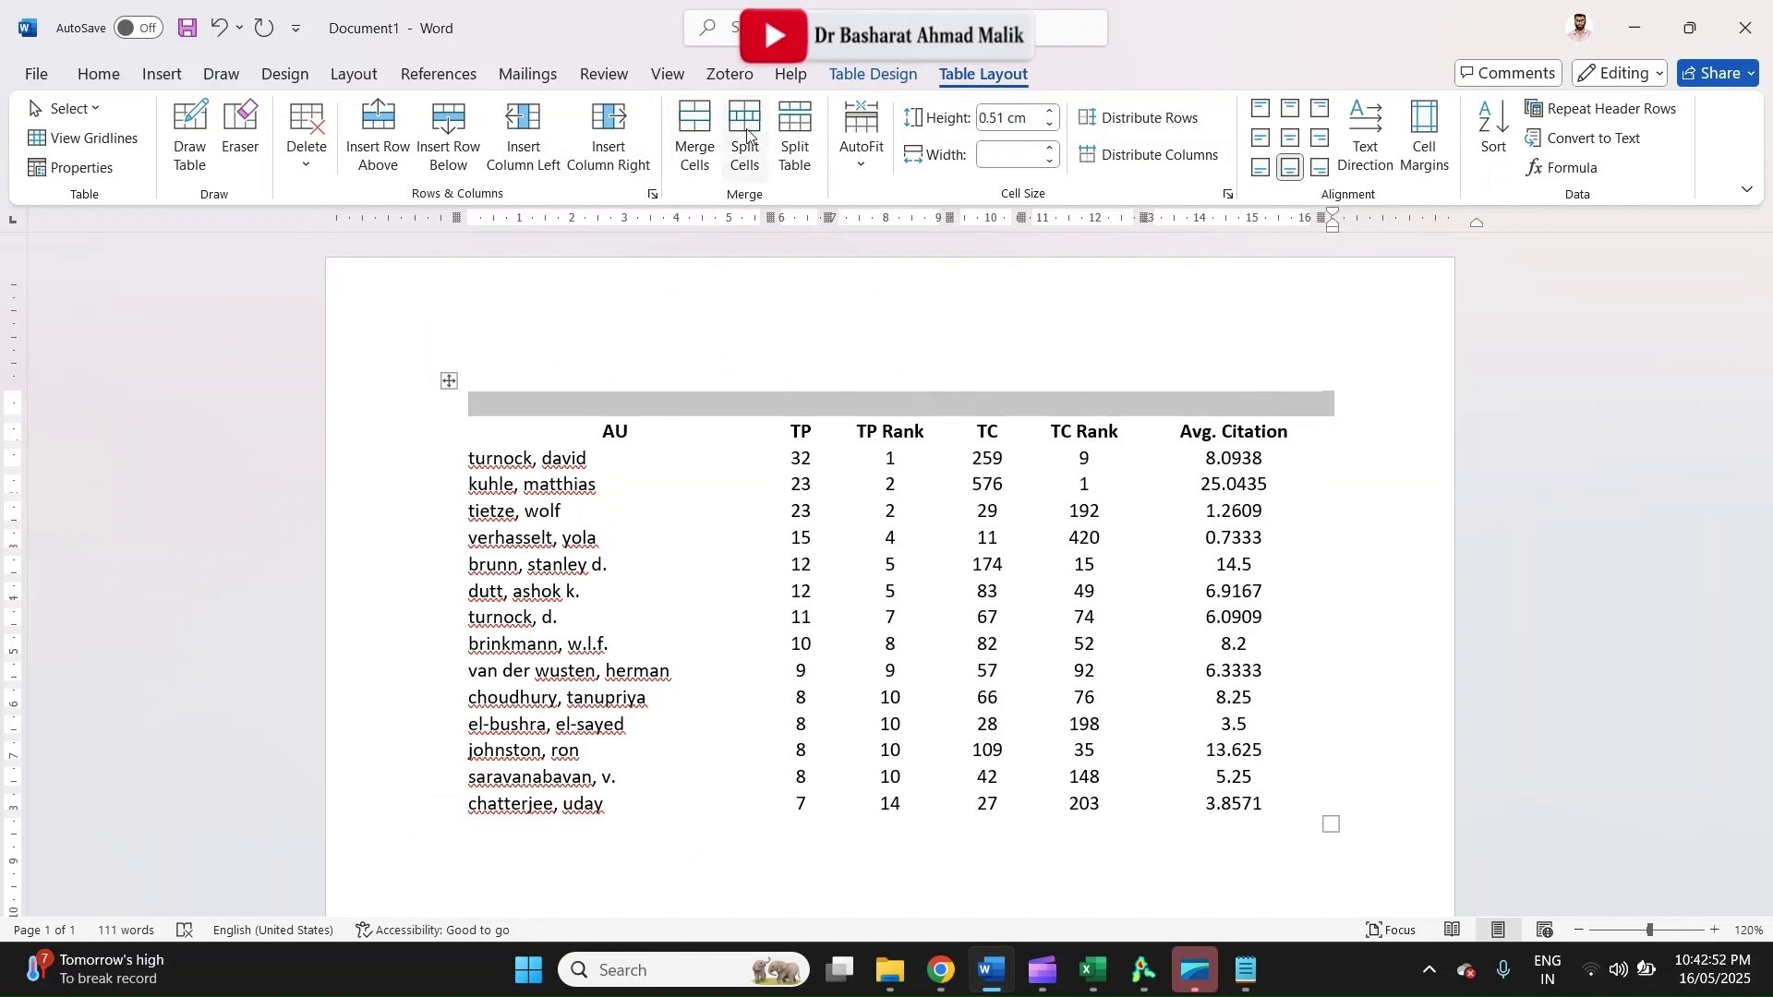
click(691, 132)
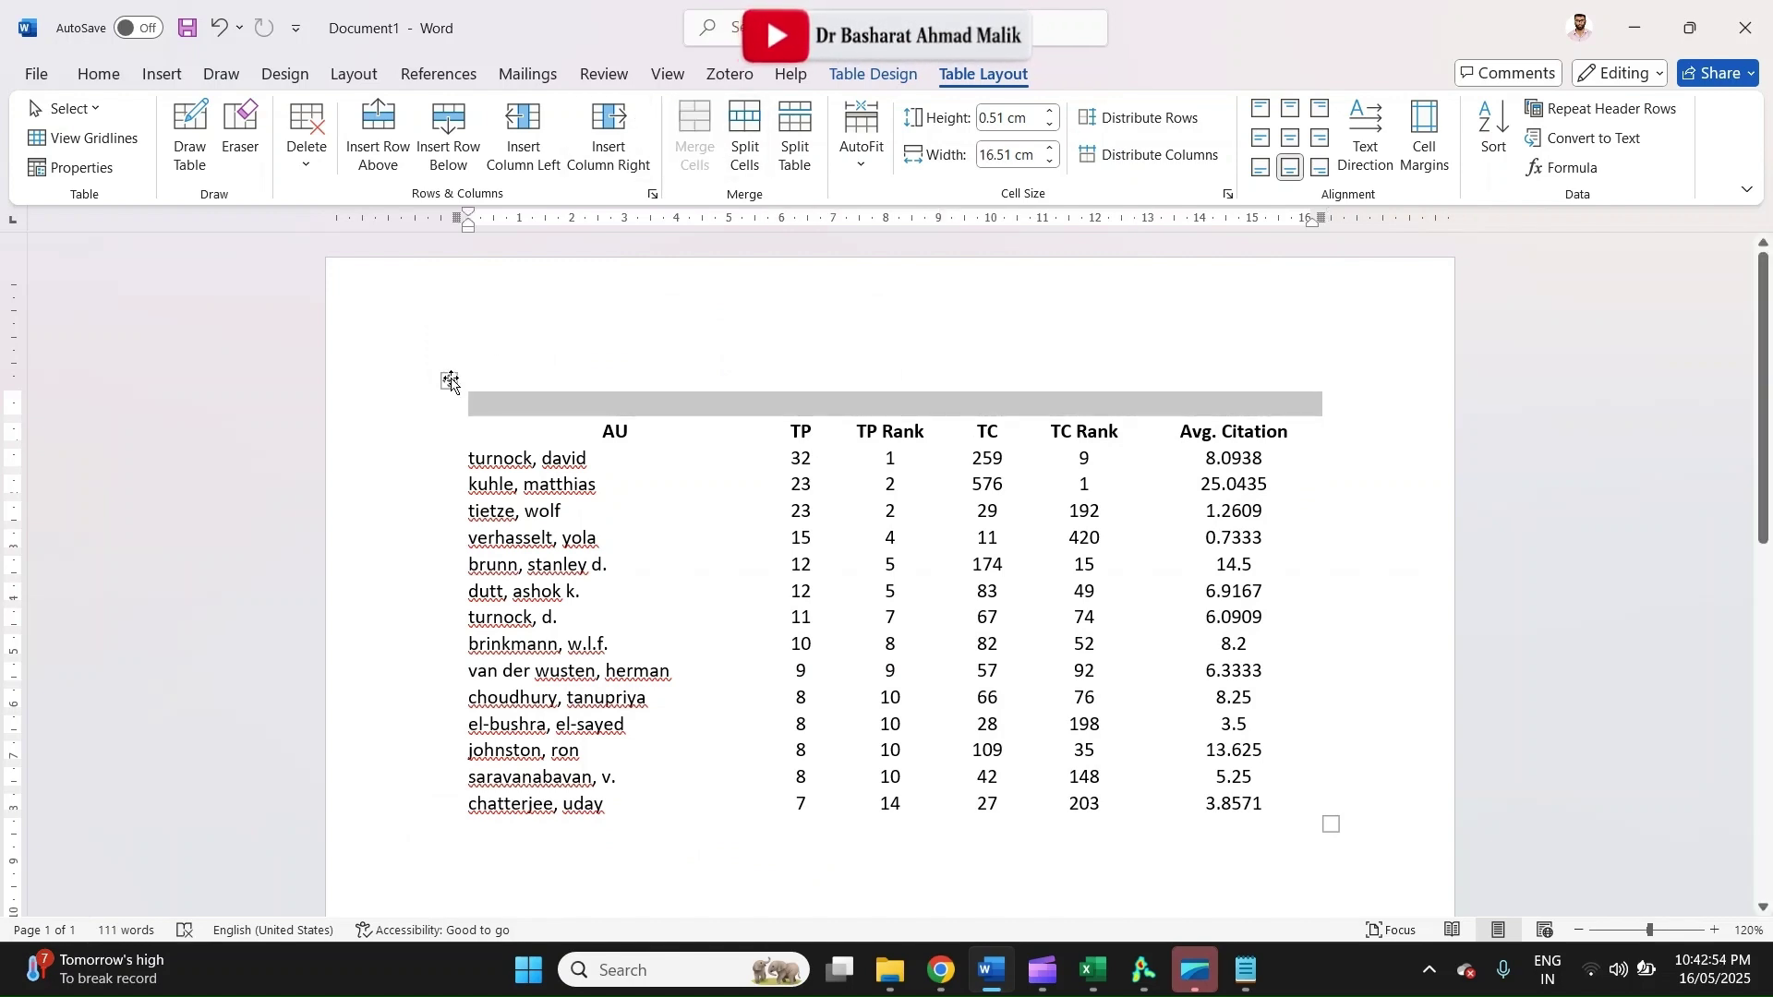
Start inserting a caption for the whole table
click(450, 379)
right_click(450, 380)
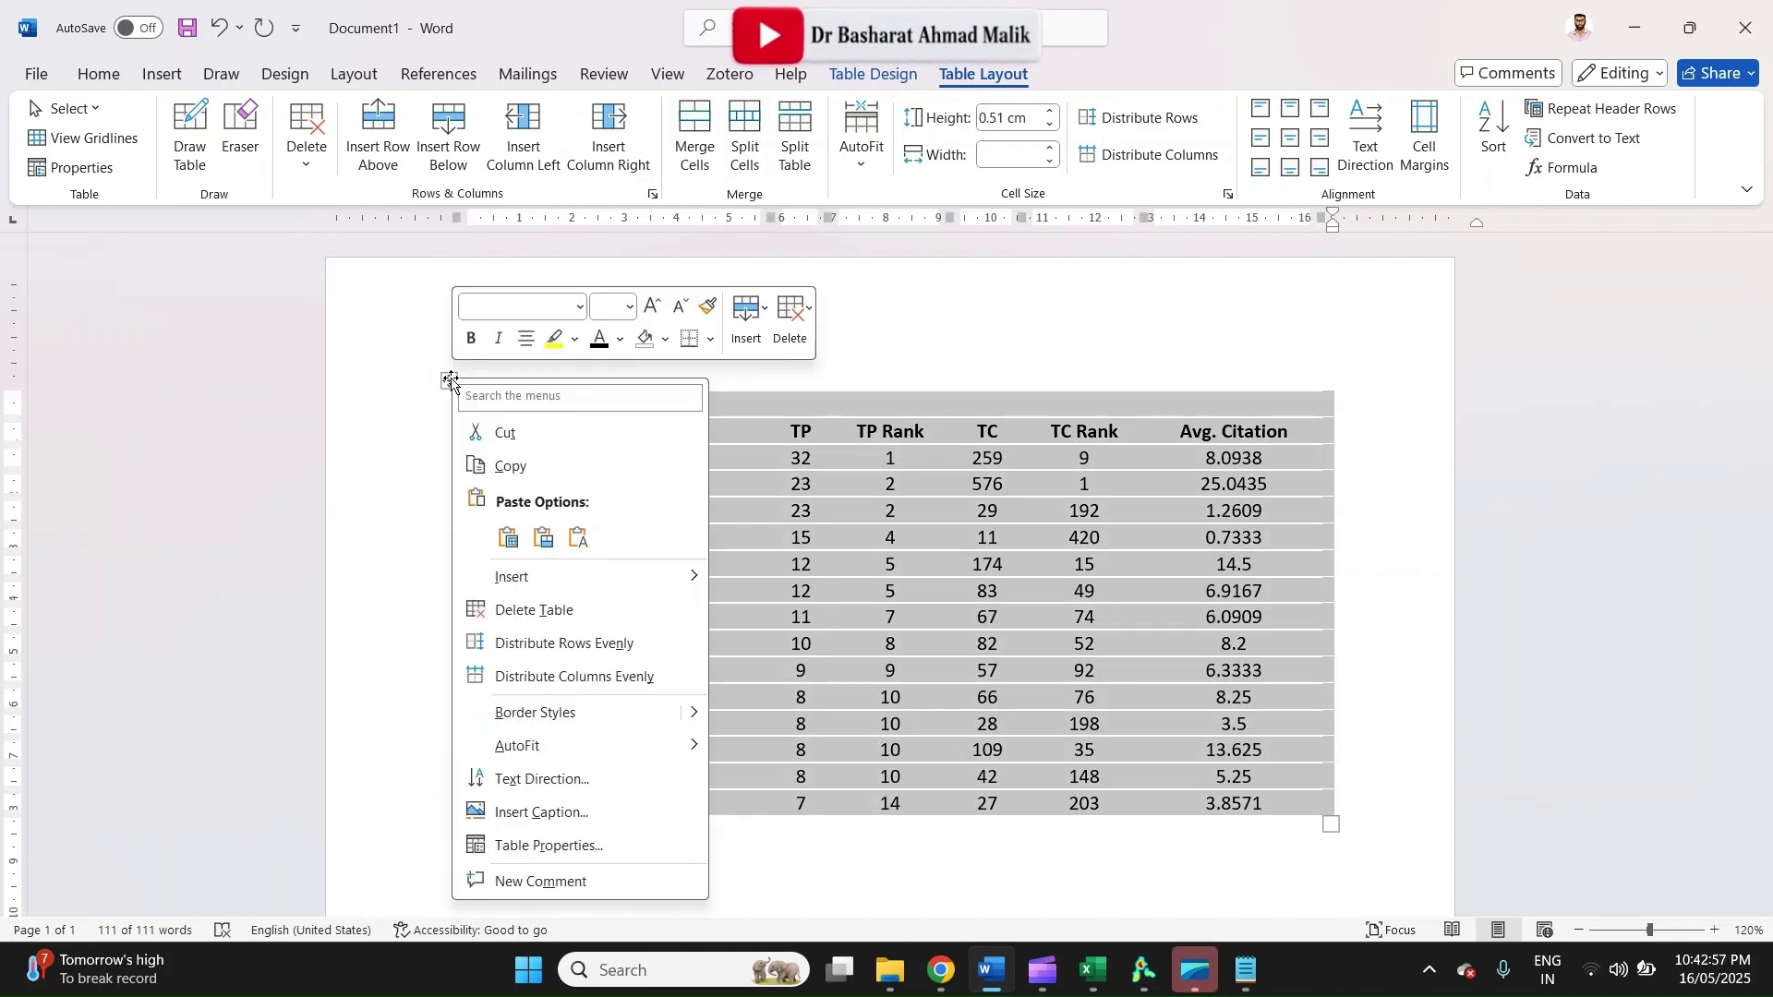
click(591, 812)
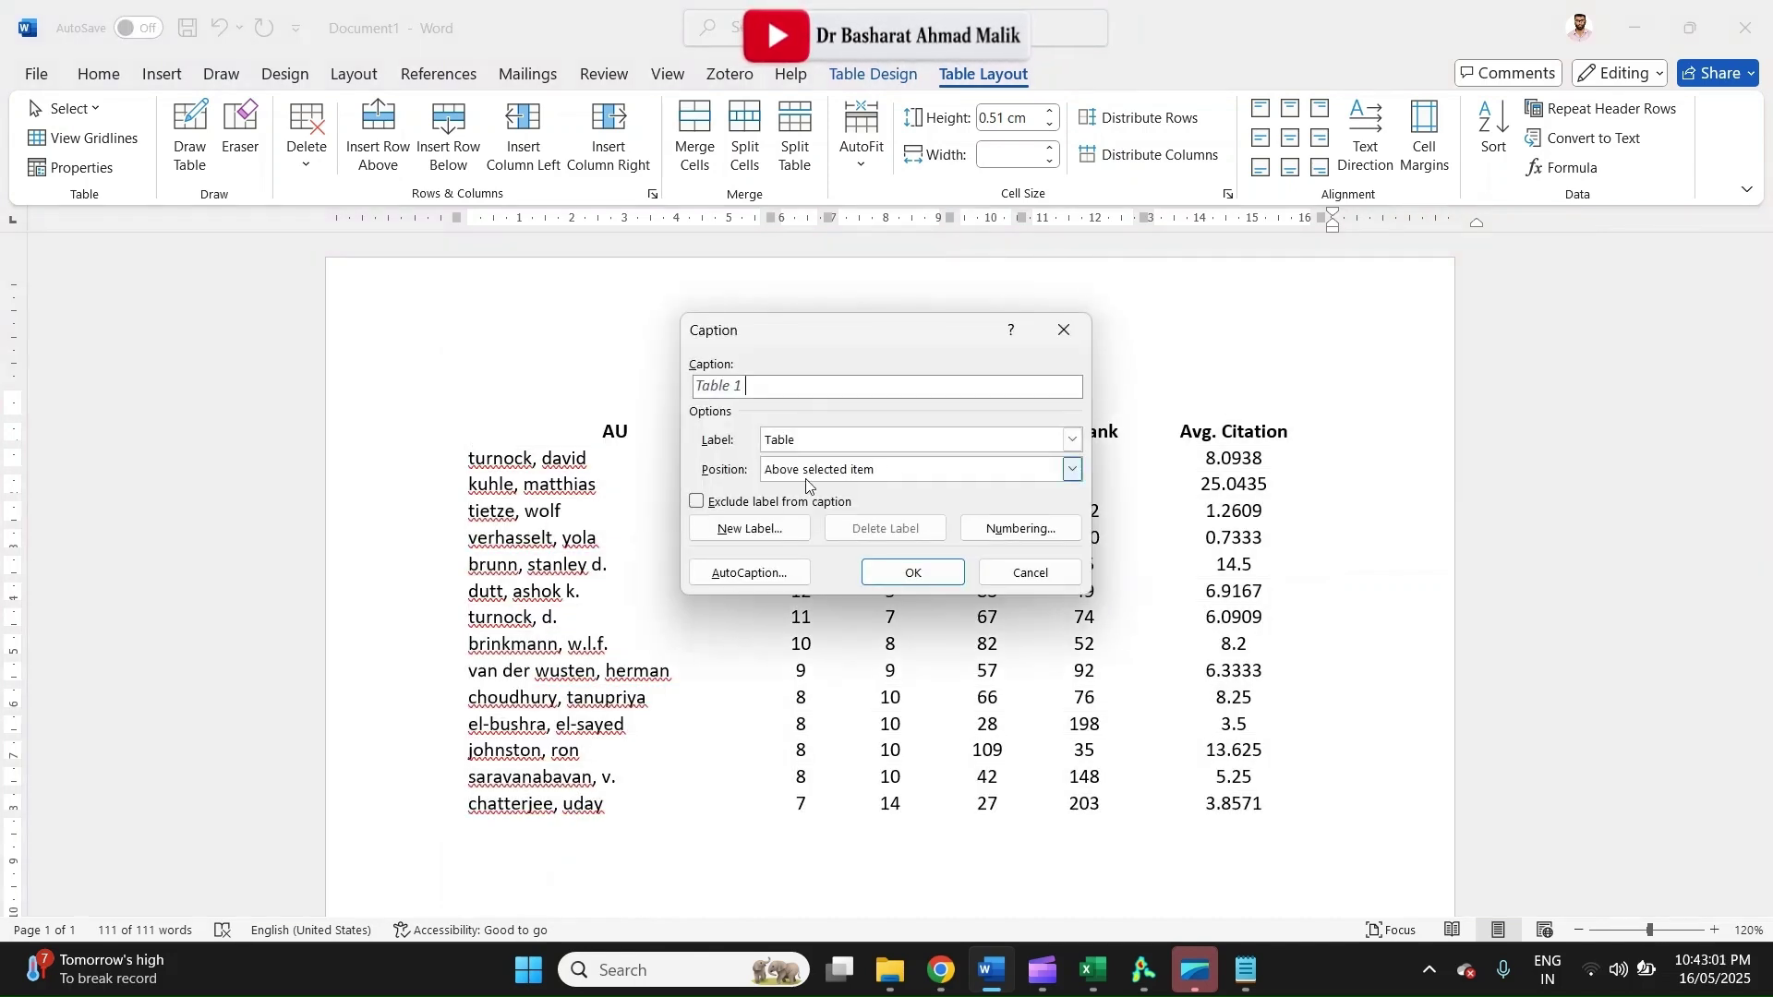
text(Twenty)
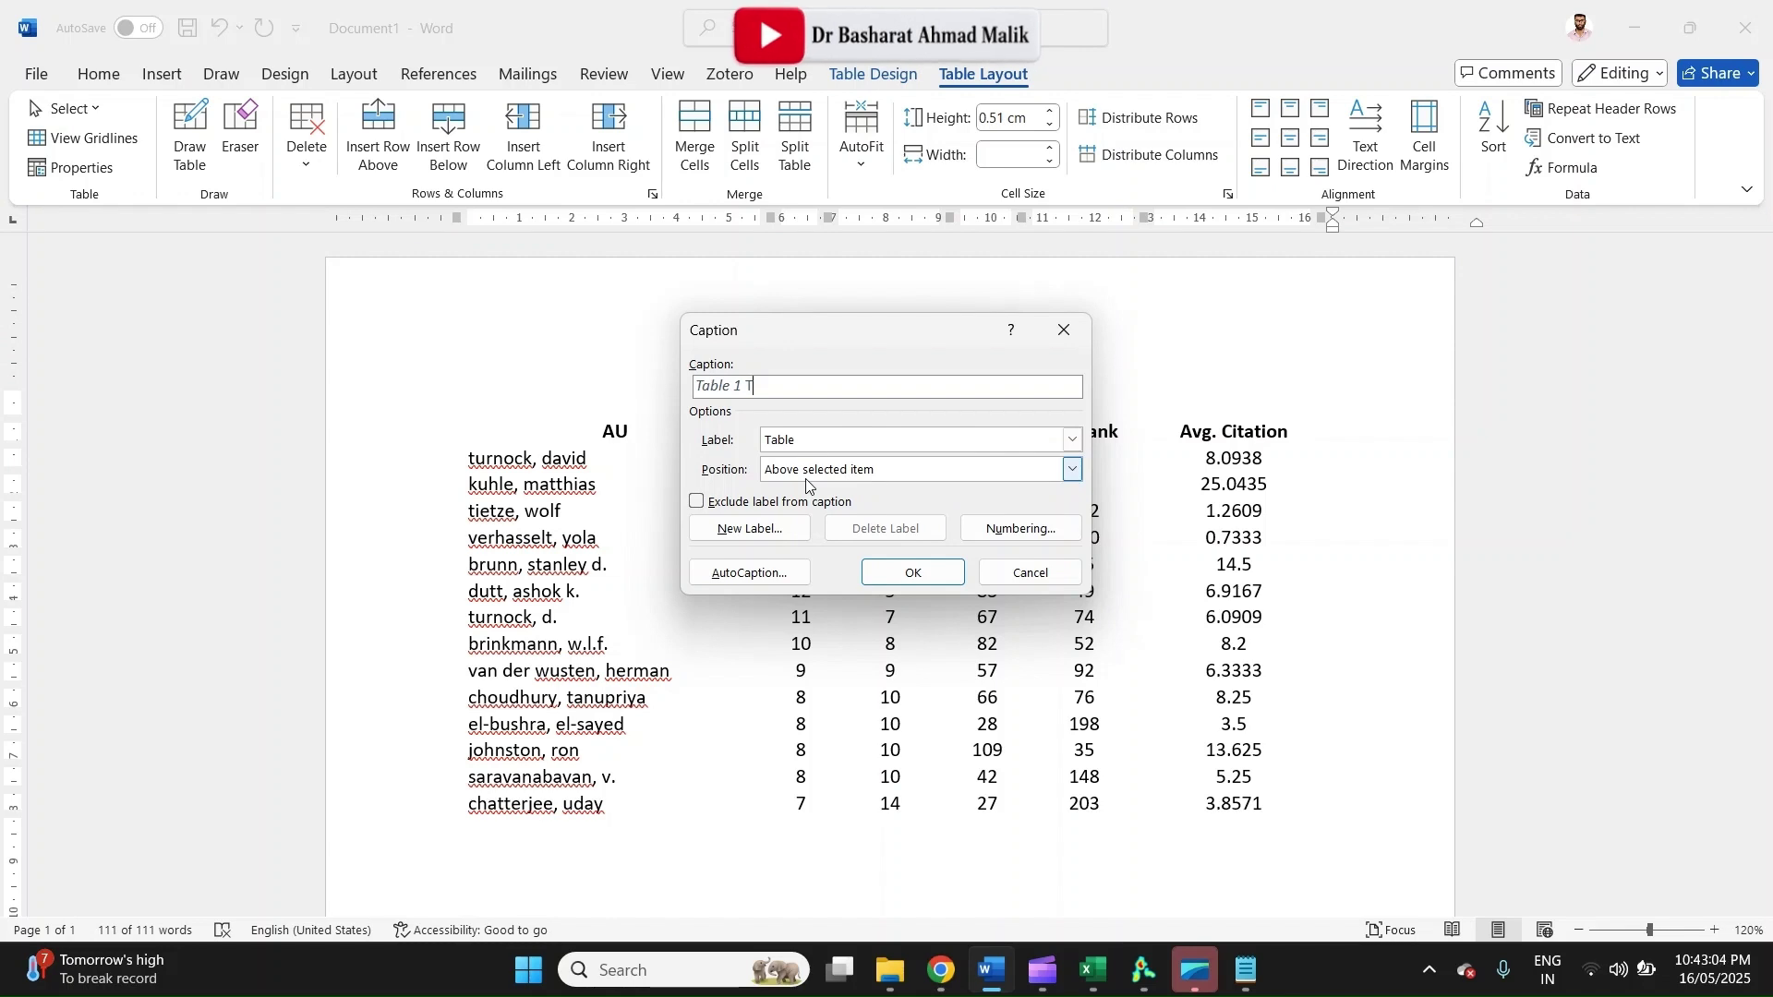
key(BackSpace)
key(BackSpace)
key(BackSpace)
key(BackSpace)
key(BackSpace)
key(BackSpace)
key(BackSpace)
Complete the caption as "Table 1 Fifteen Most Productive Authors." and place it left-aligned in the merged first row with the title in italics
text(Fi)
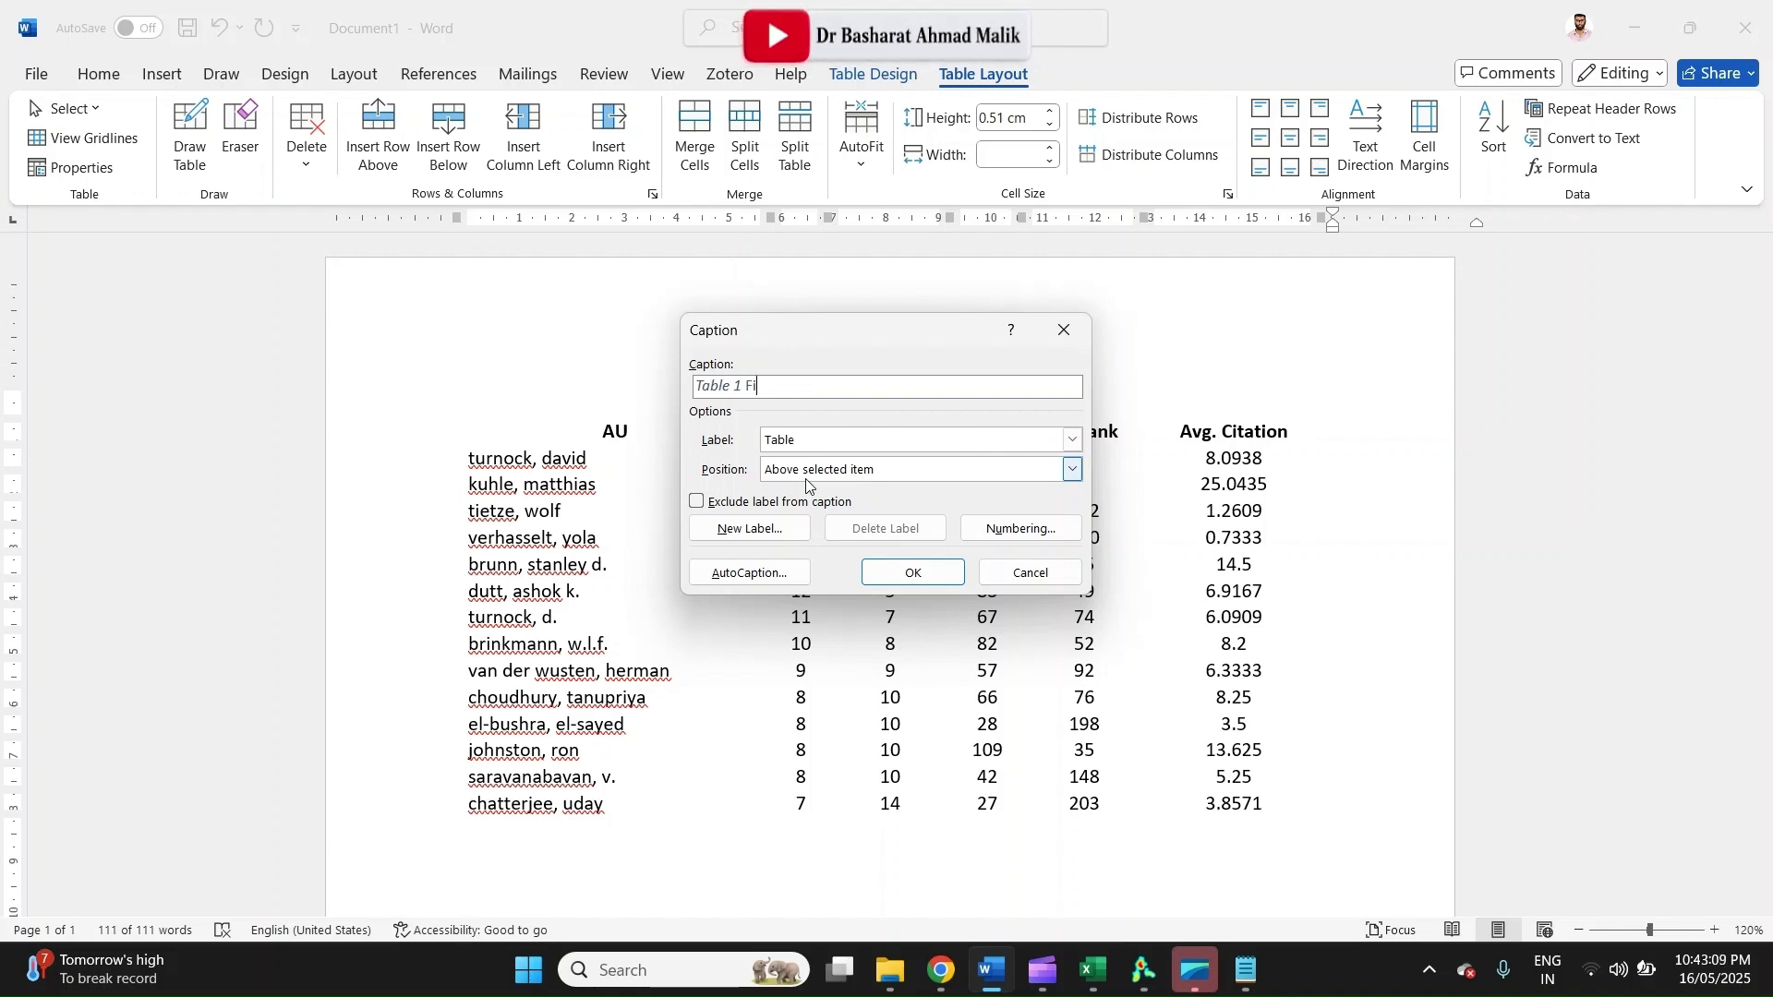
text(fteen Most)
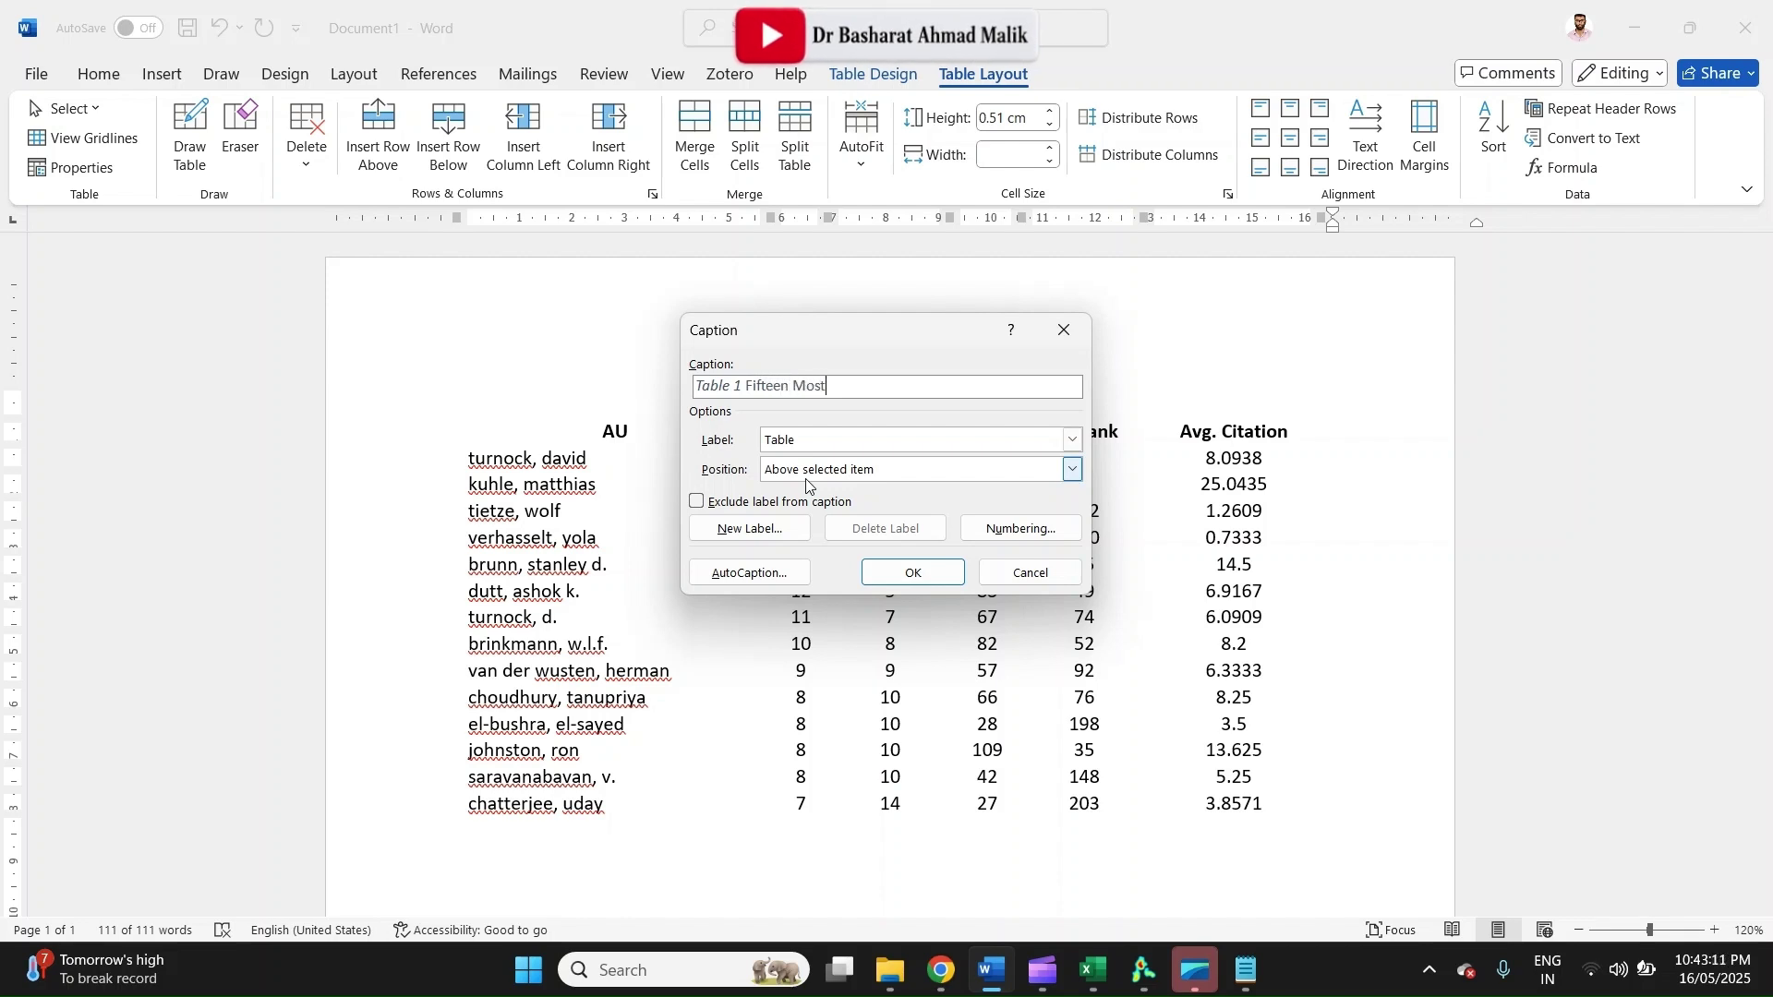
text( Productive )
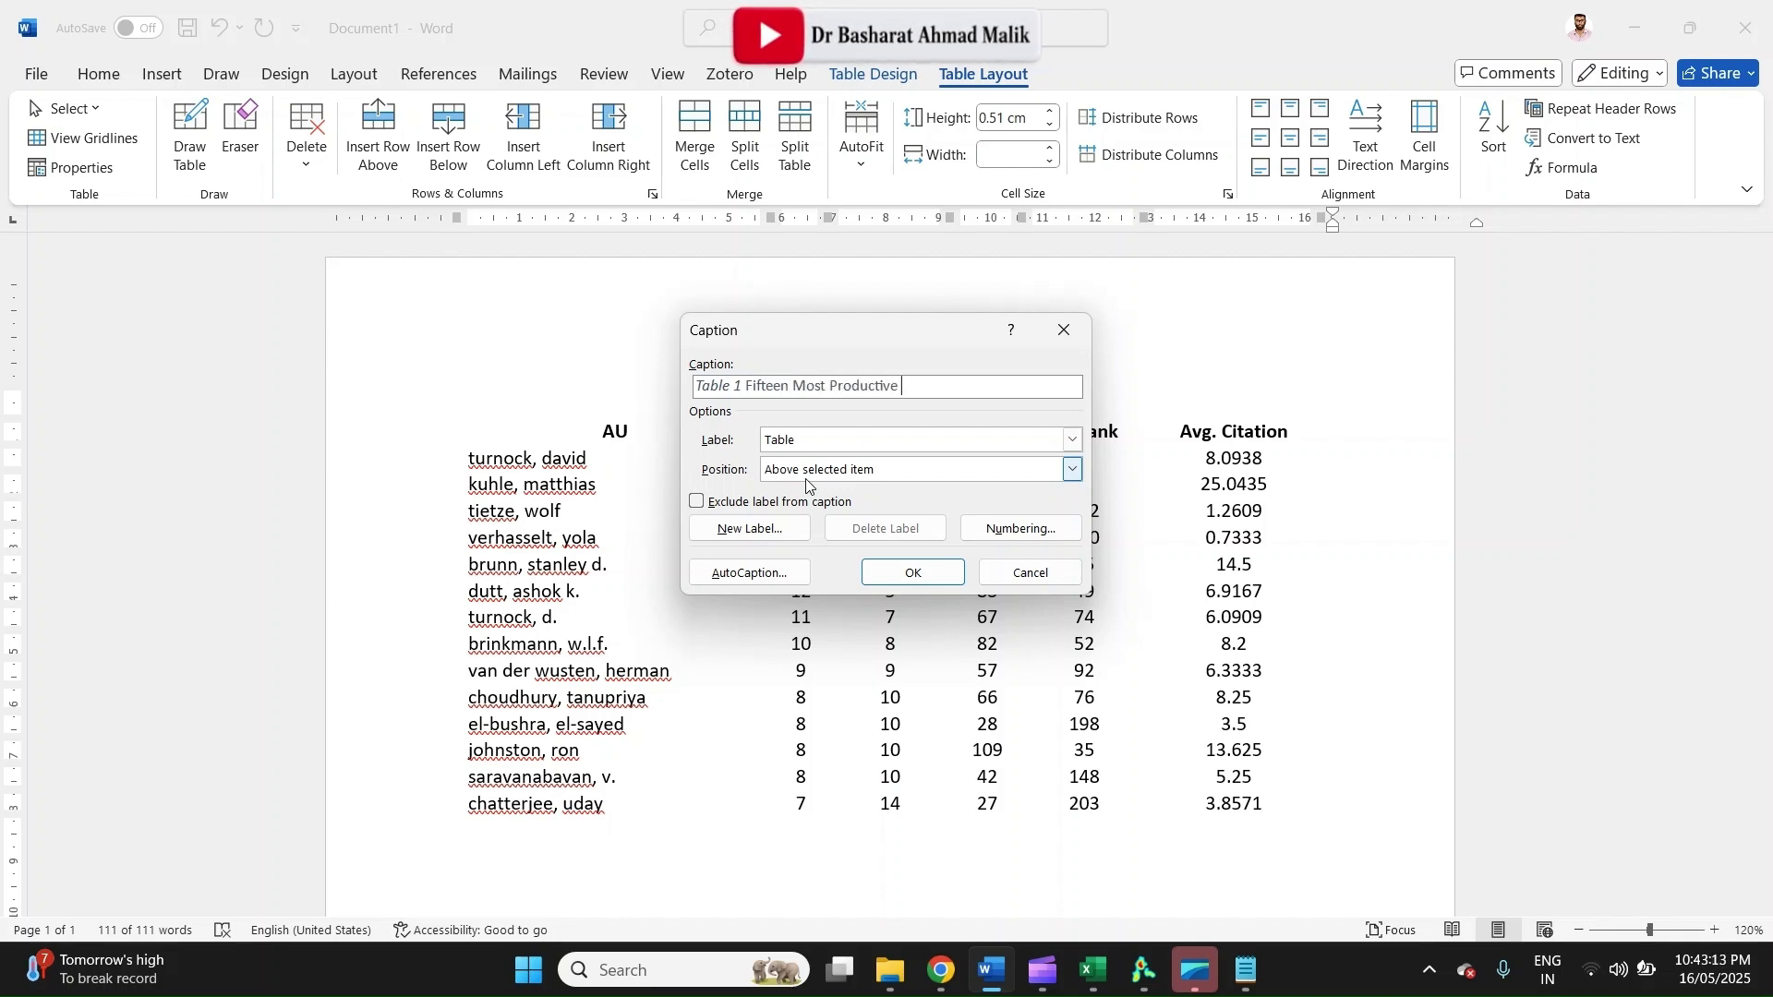
text(Authors.)
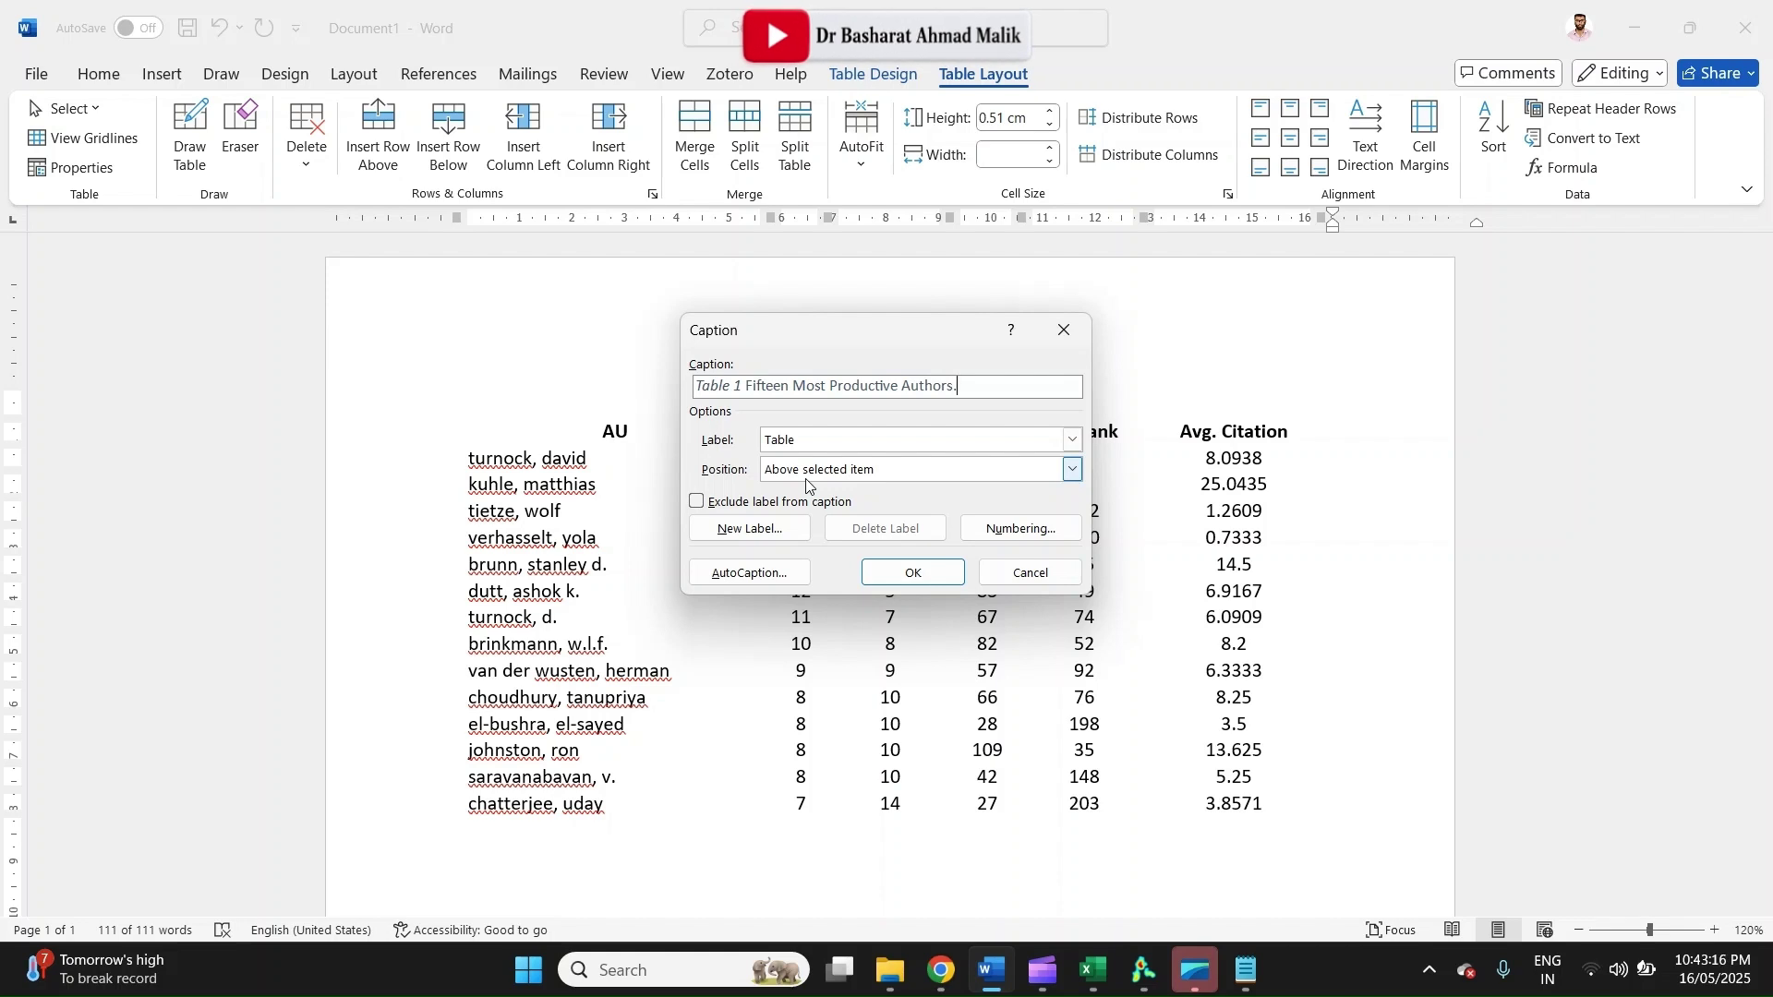
key(Return)
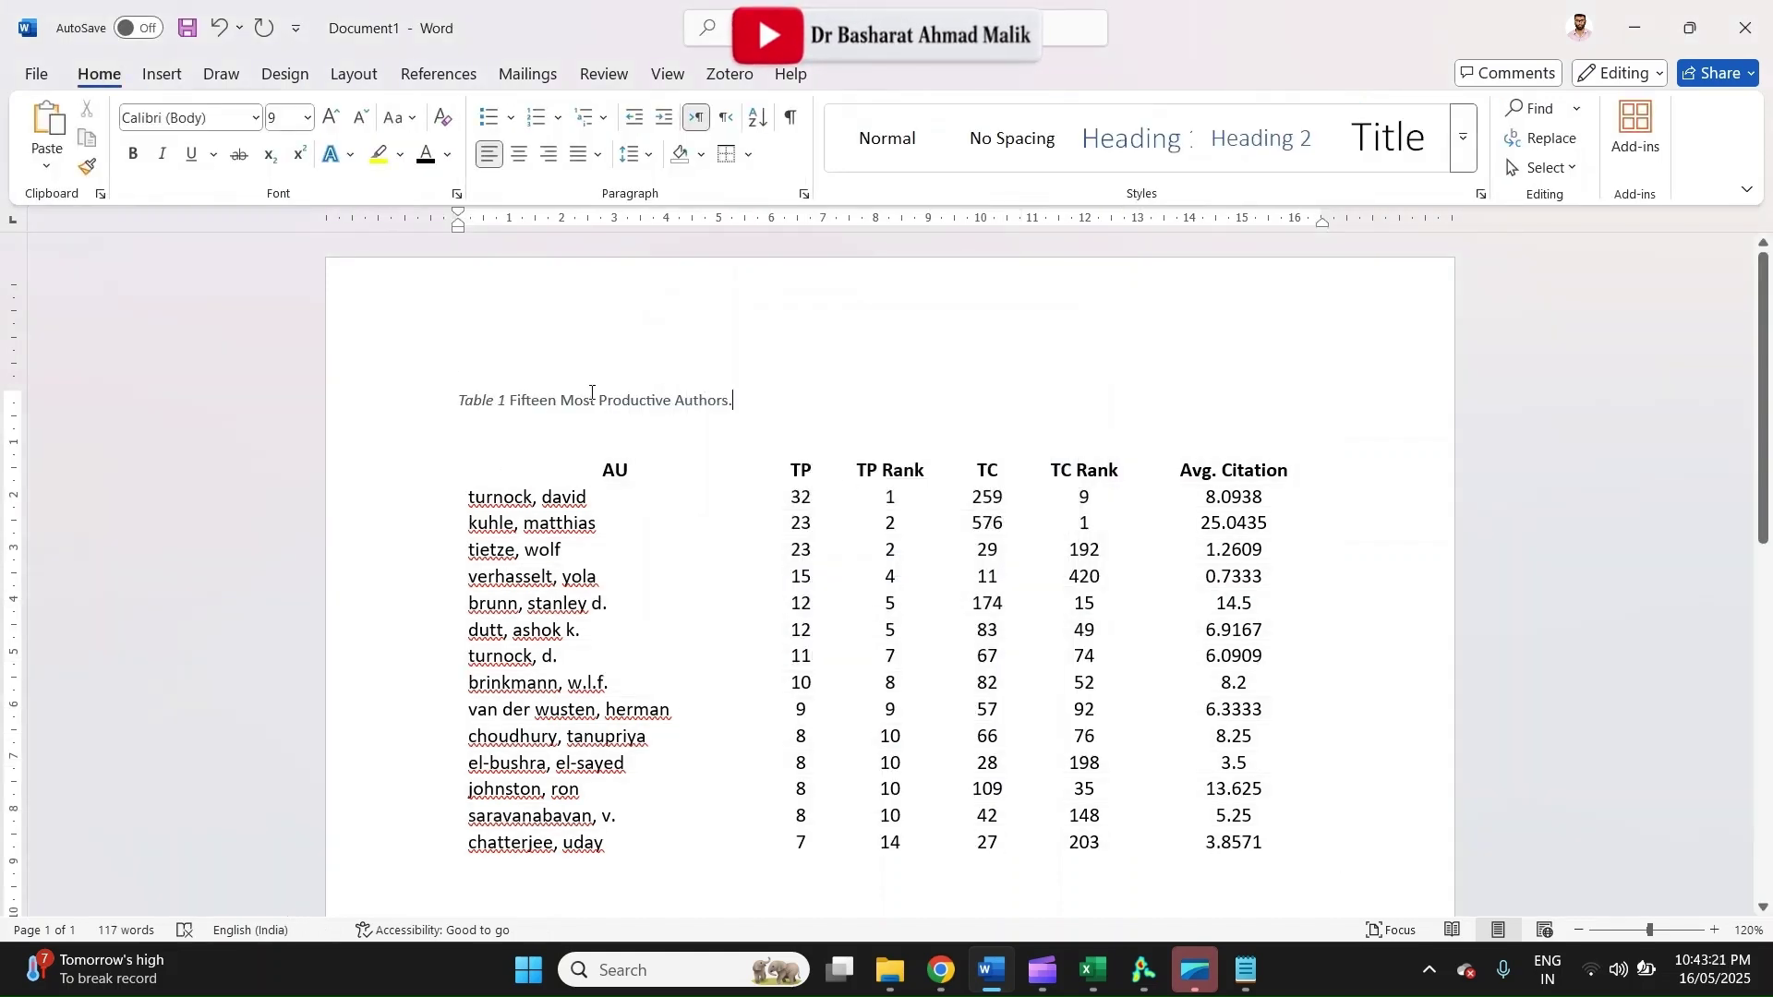
key(Delete)
key(ctrl+l)
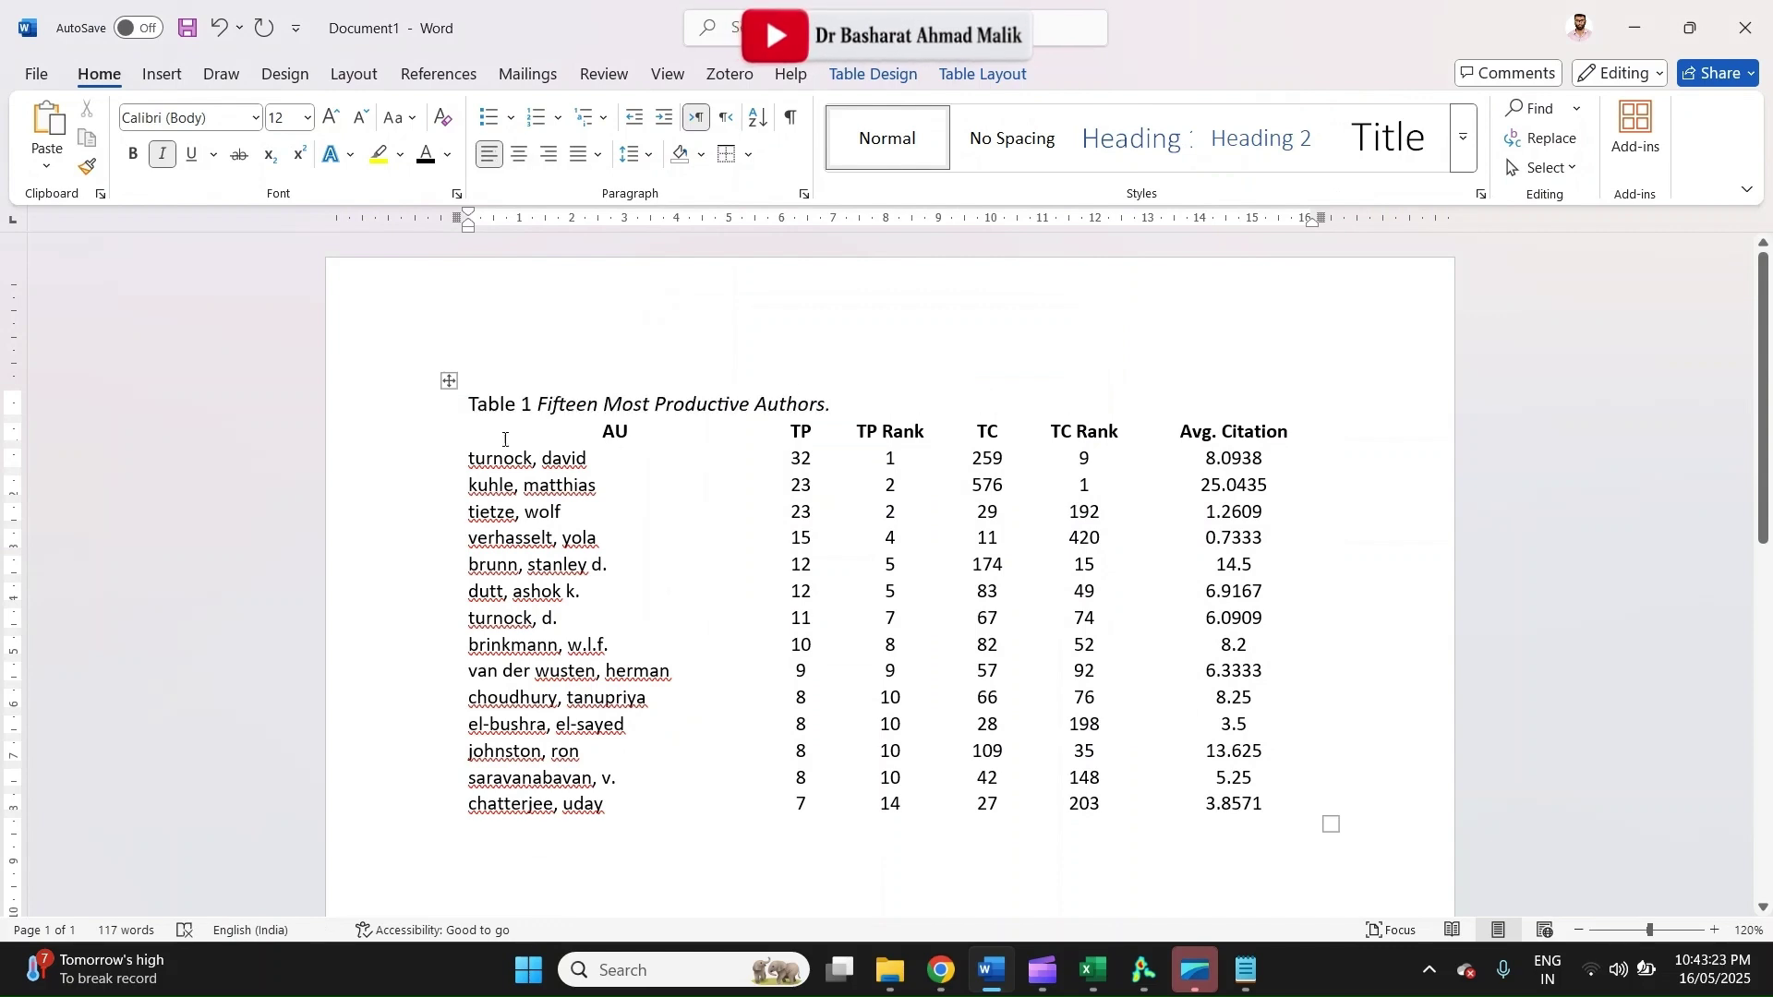
Add top and bottom borders to the column header row, and a bottom border to the last author row
click(434, 431)
click(727, 154)
click(749, 157)
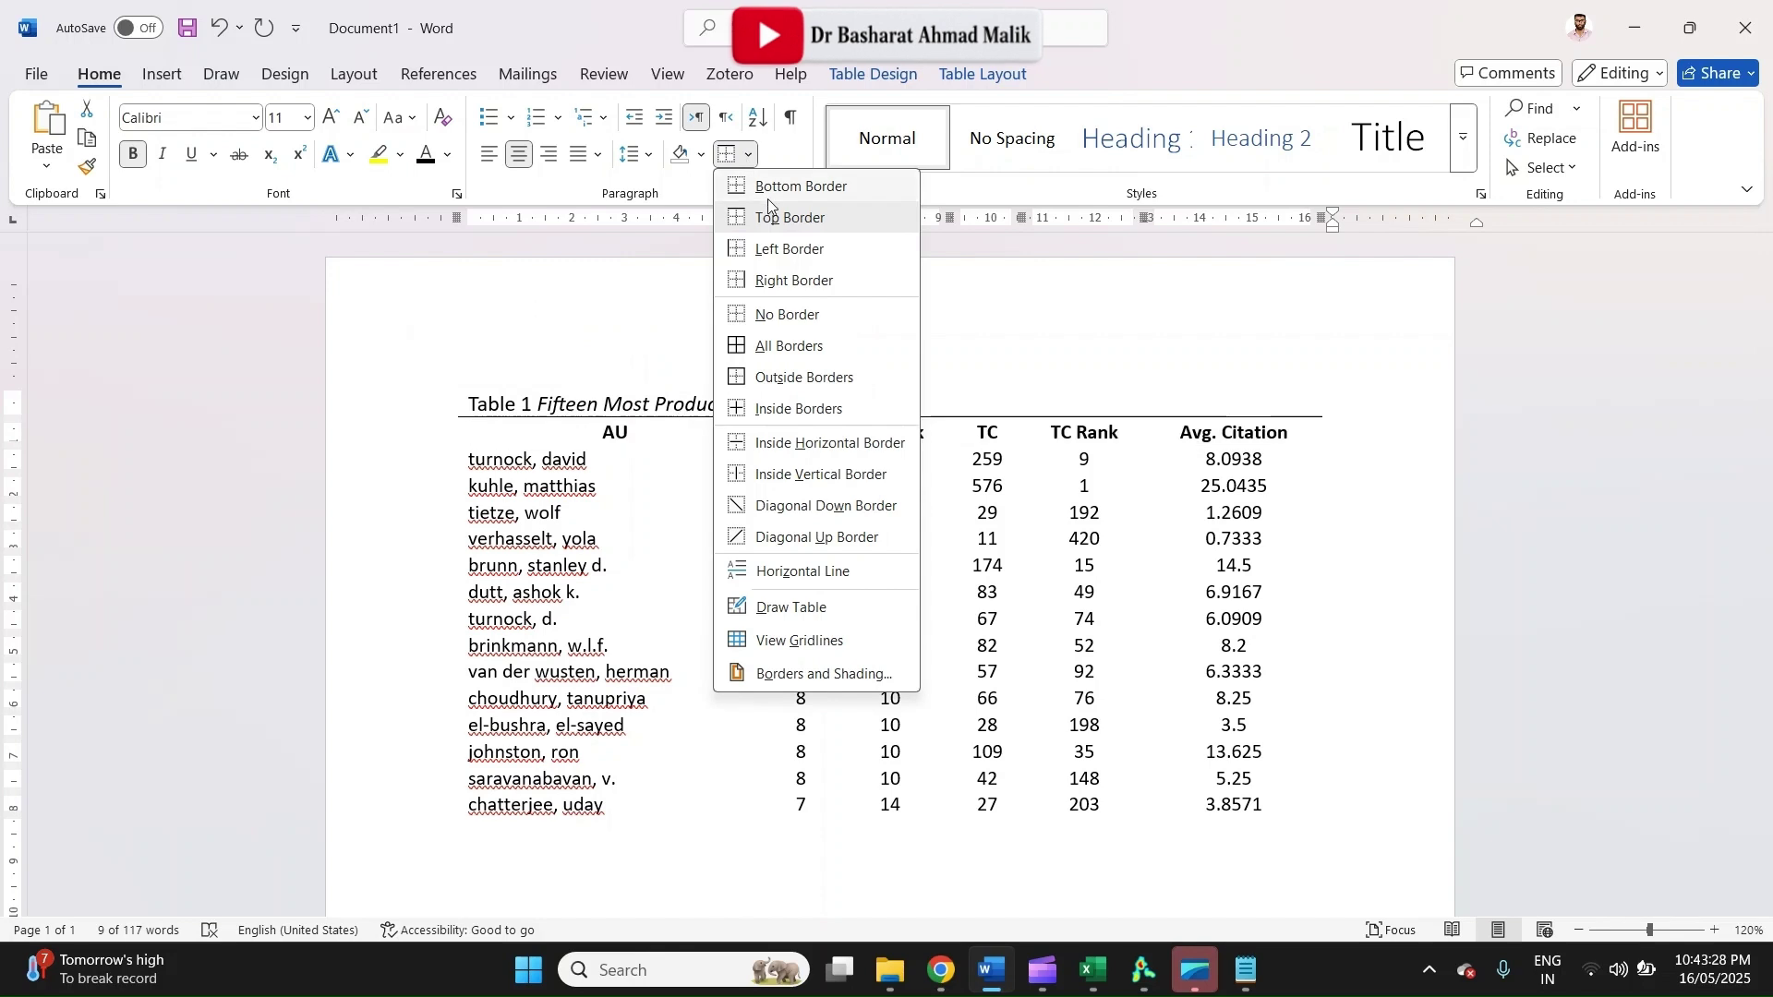
click(767, 189)
click(597, 466)
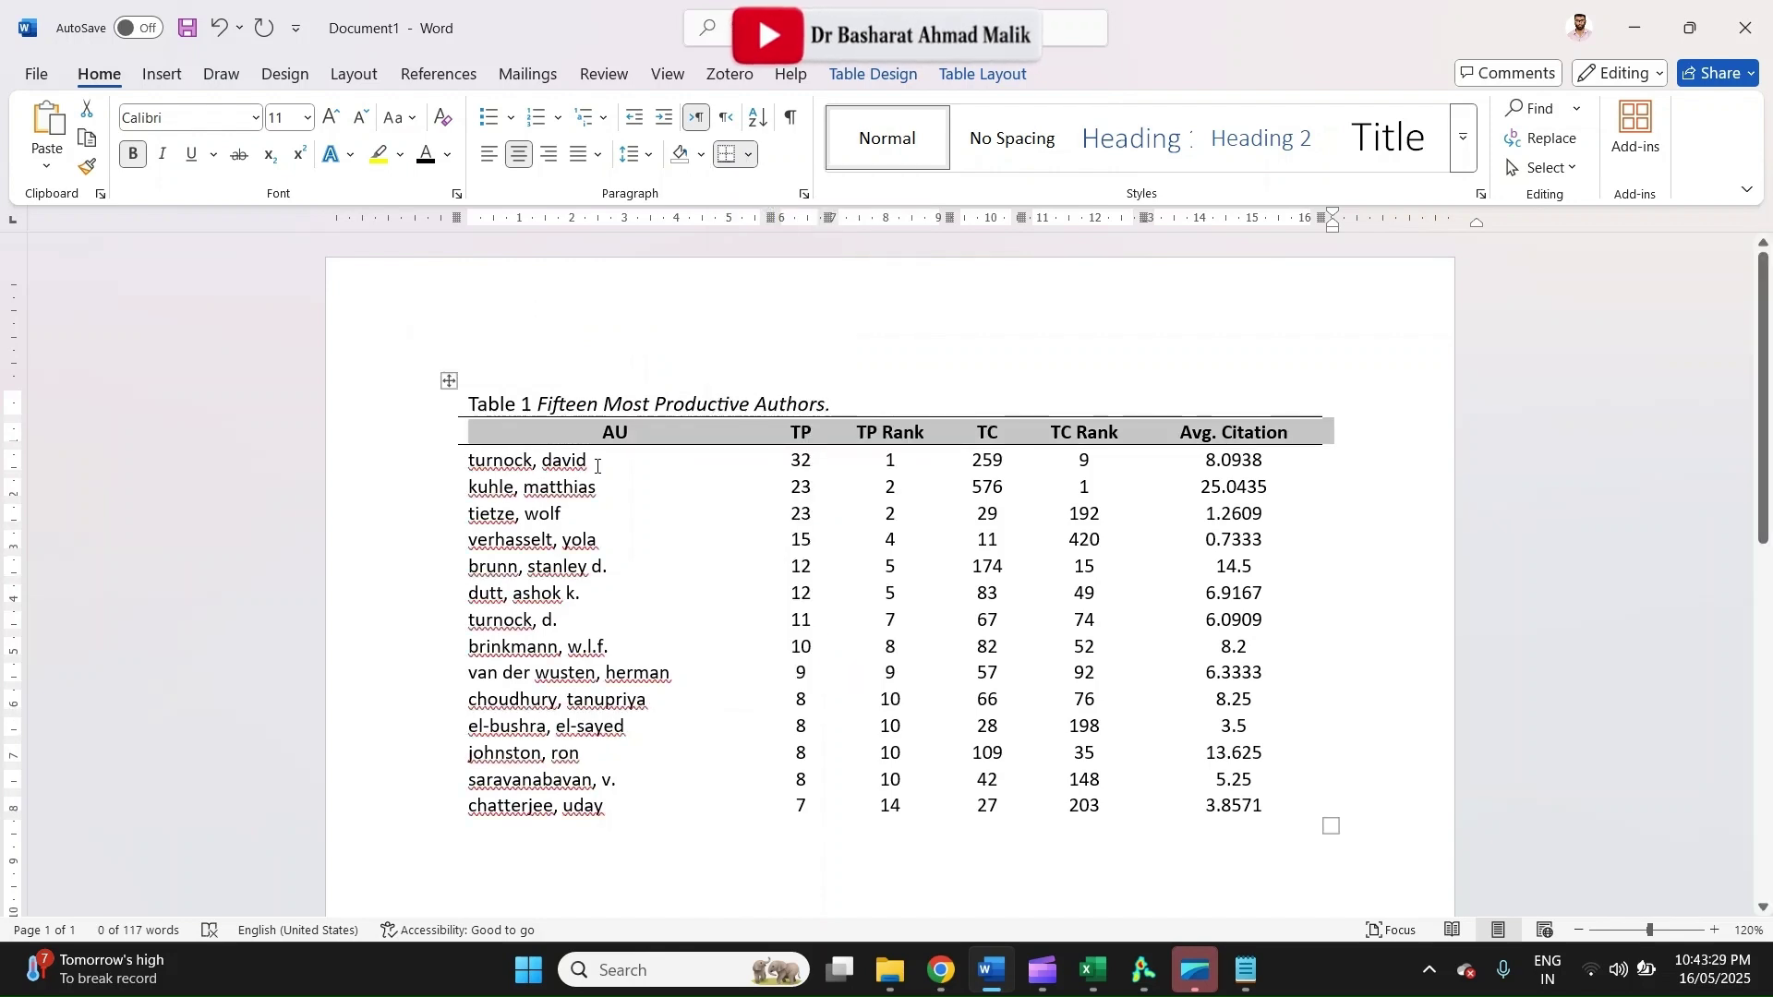
click(427, 807)
click(726, 154)
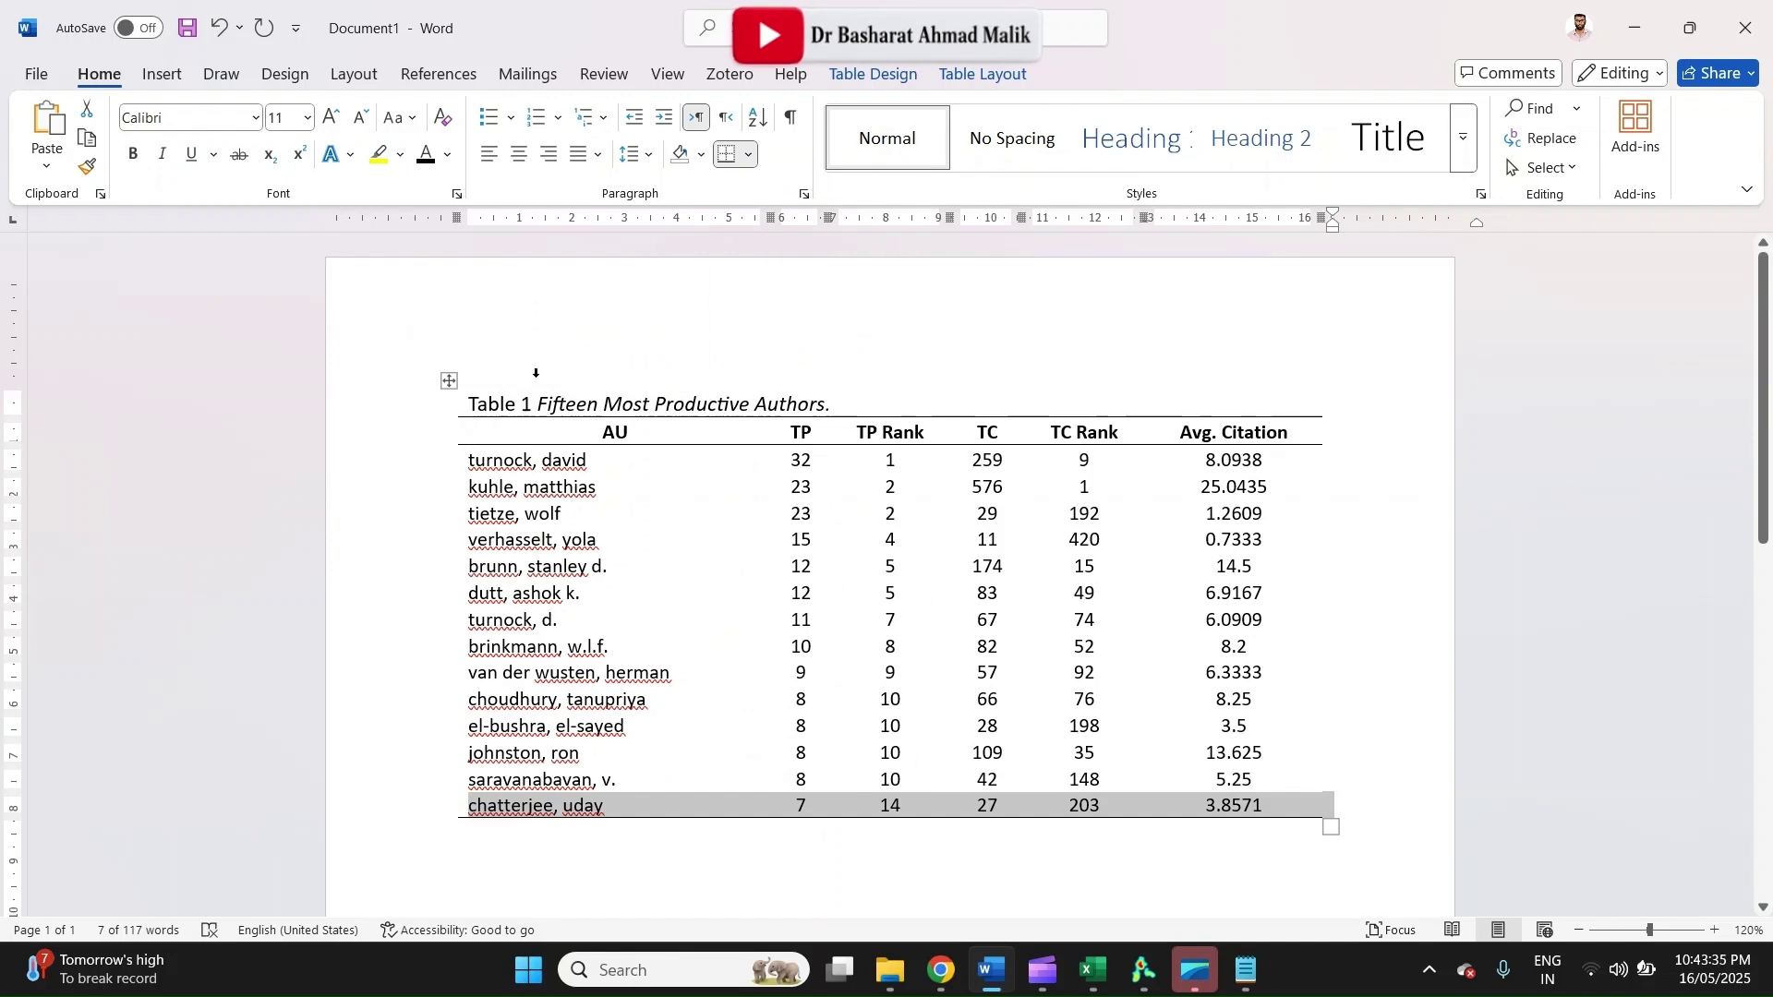
Set the font of the whole document to Times New Roman, size 12
key(ctrl+a)
click(226, 125)
text(Times New Roman)
key(Return)
click(289, 123)
text(12)
key(Return)
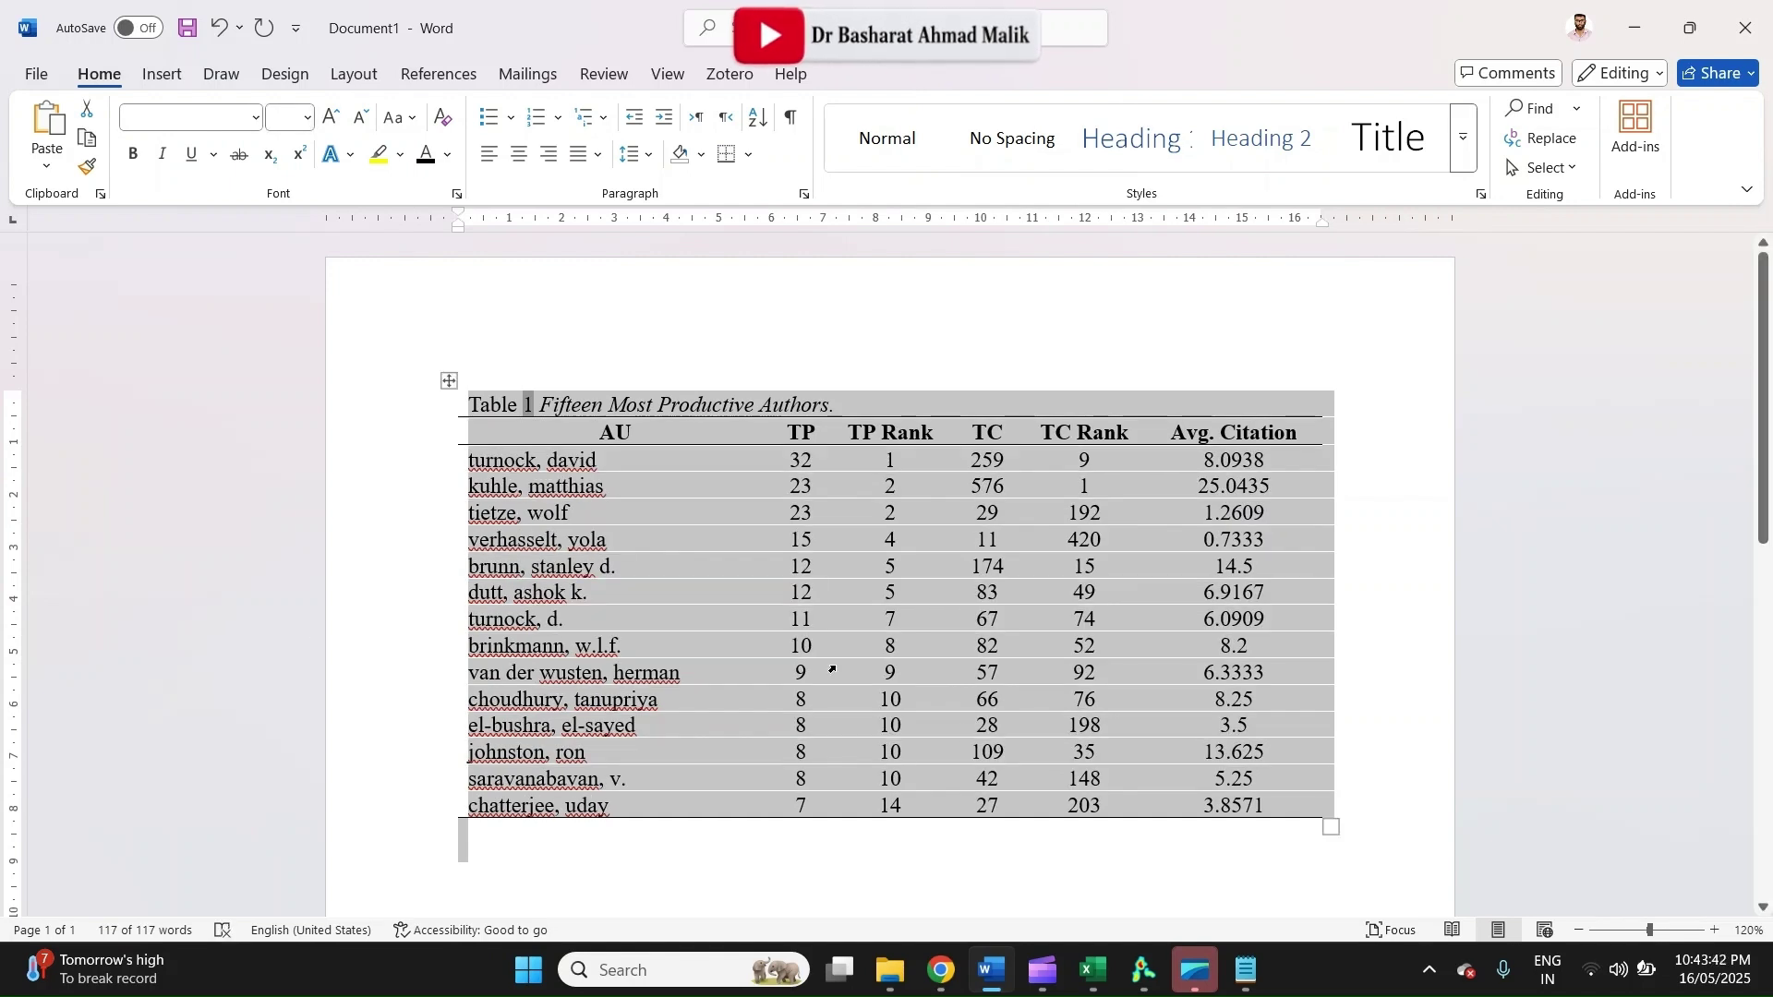
click(724, 613)
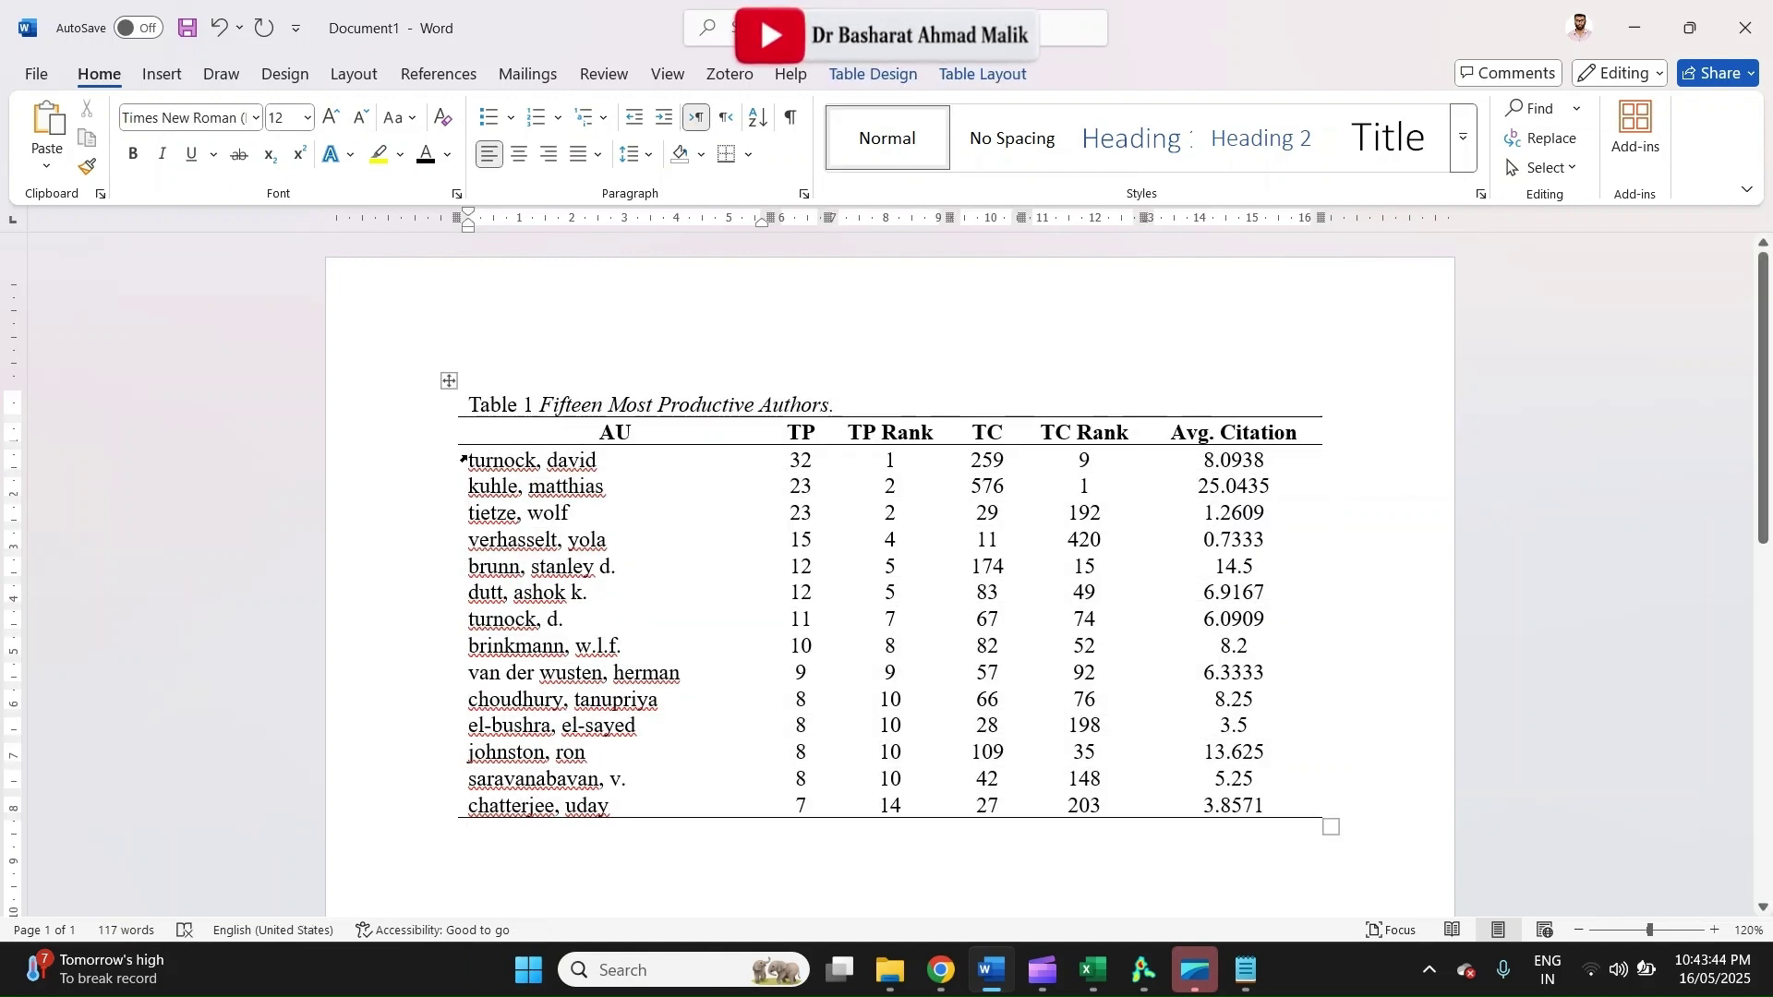
Change the case of all author names in the AU column so each word is capitalized
drag(472, 460, 622, 813)
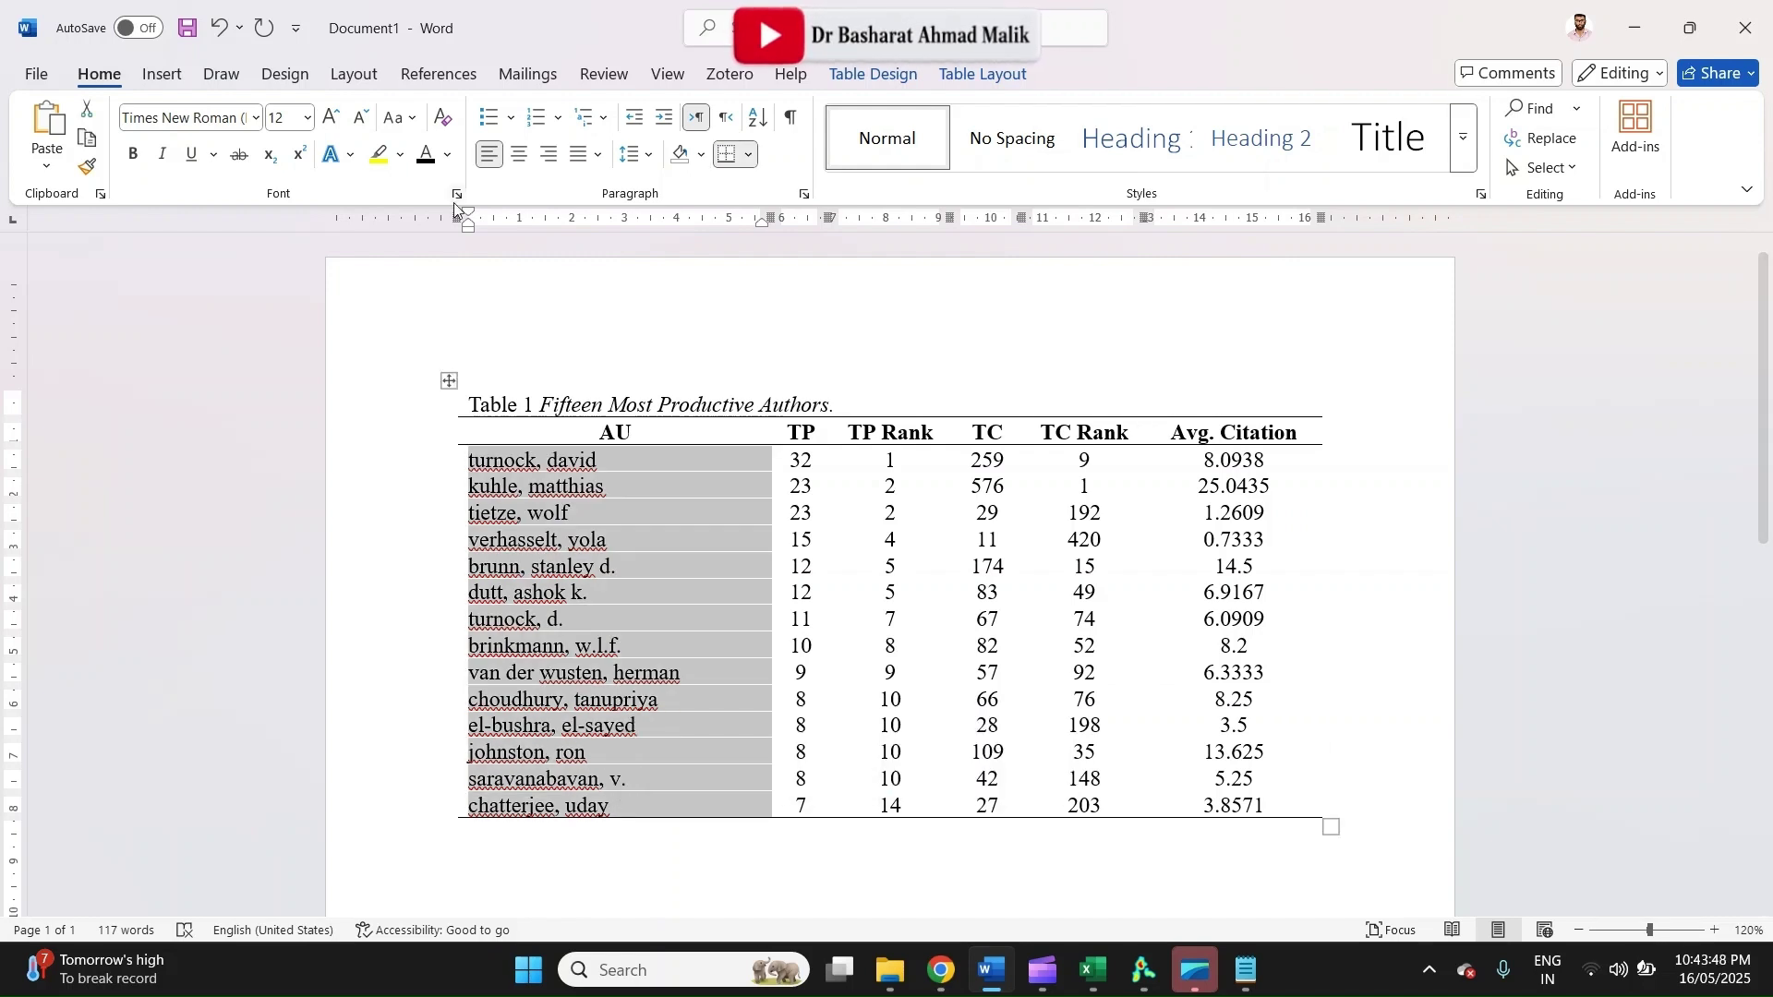
click(413, 118)
click(504, 246)
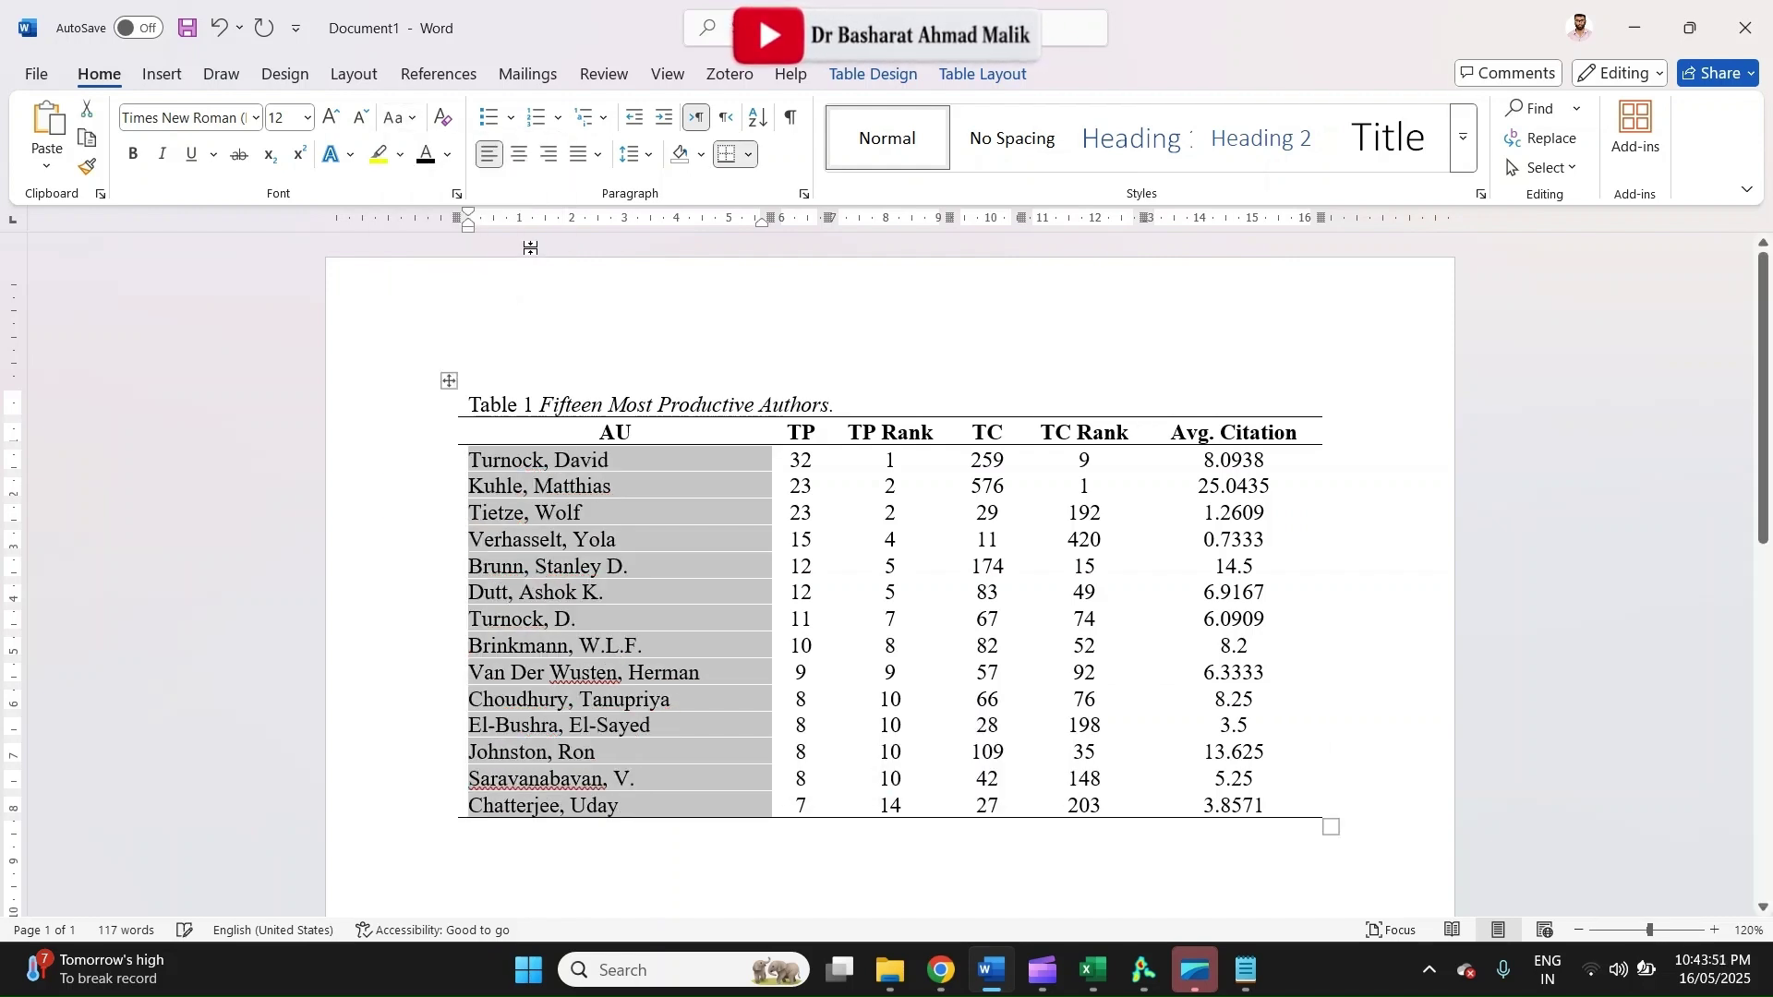
click(931, 871)
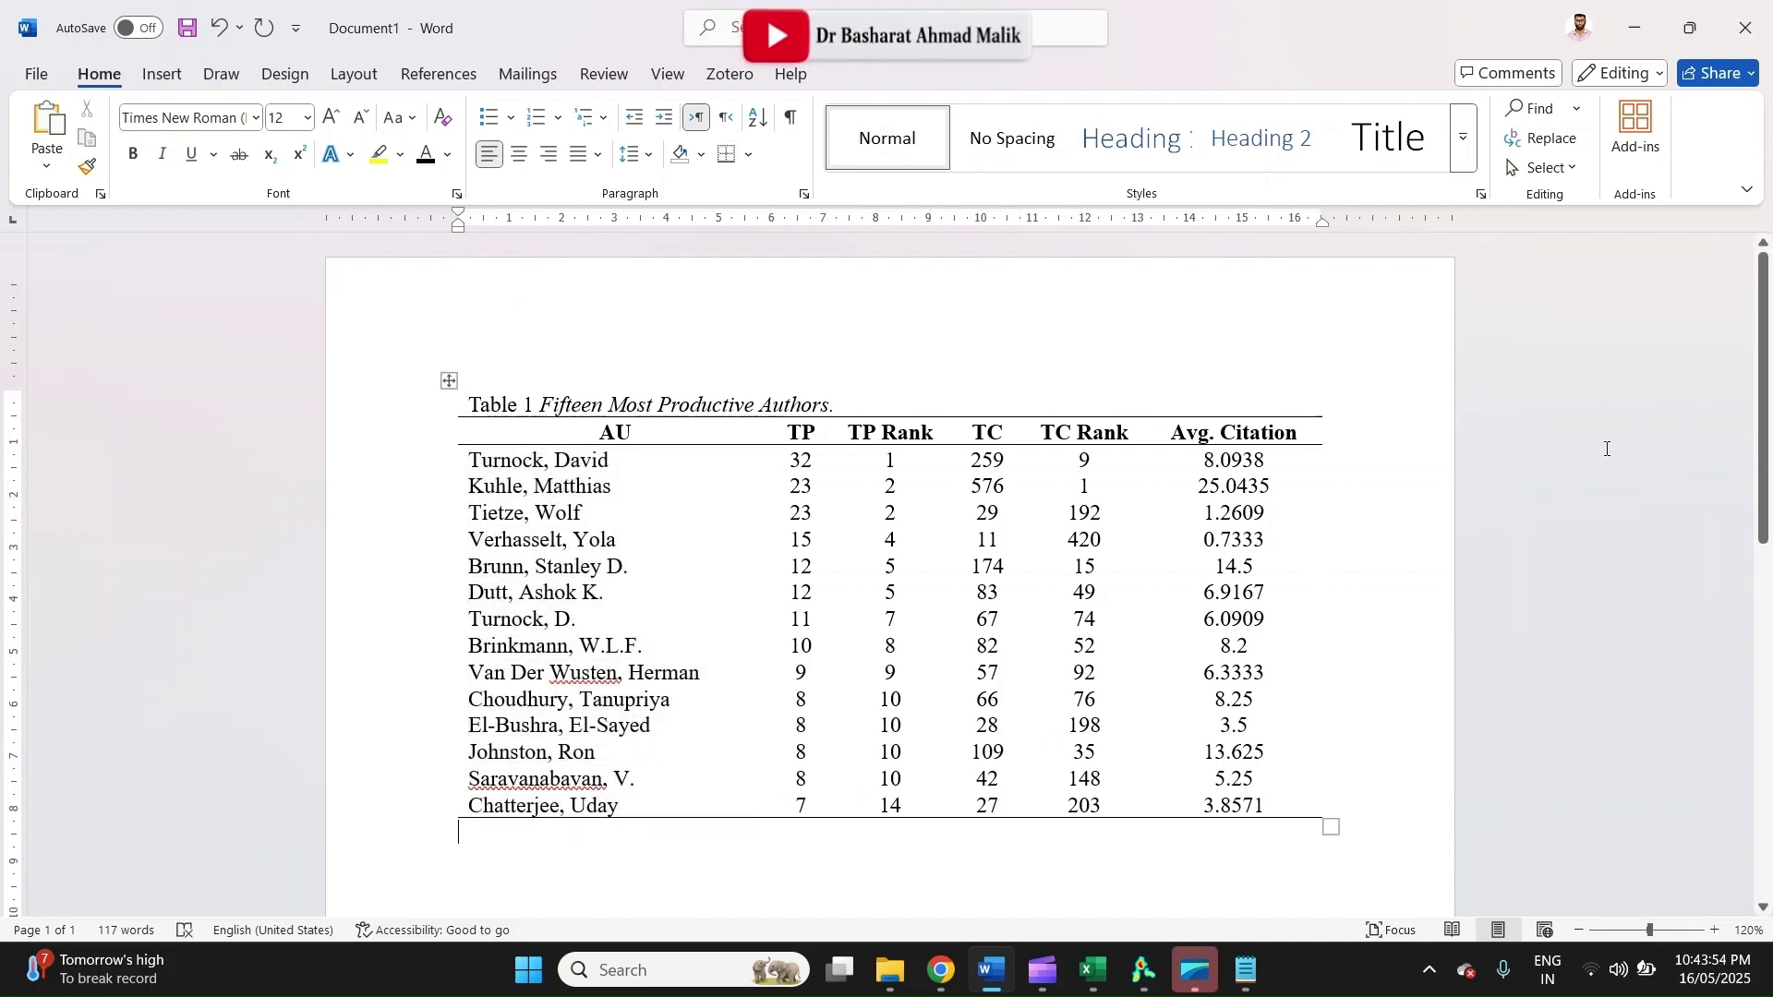
Try to copy a screenshot of the VOSviewer map and paste it below the table in Word
drag(1768, 459, 1768, 563)
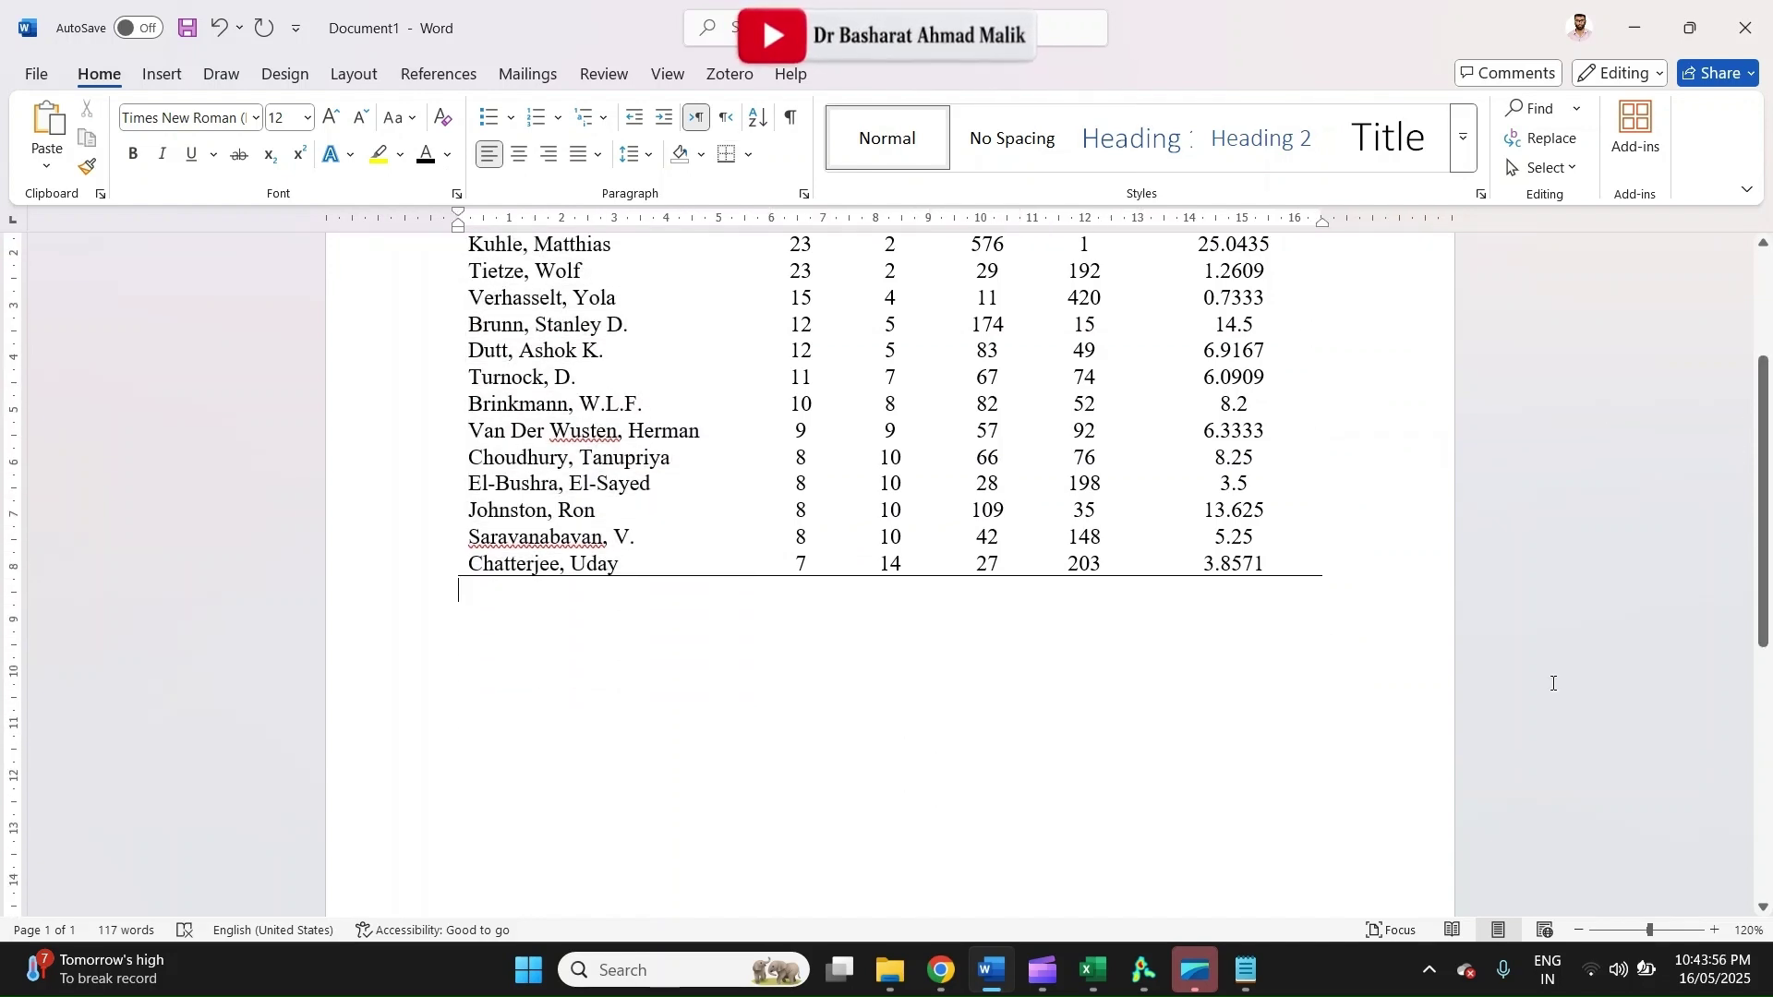
click(1146, 976)
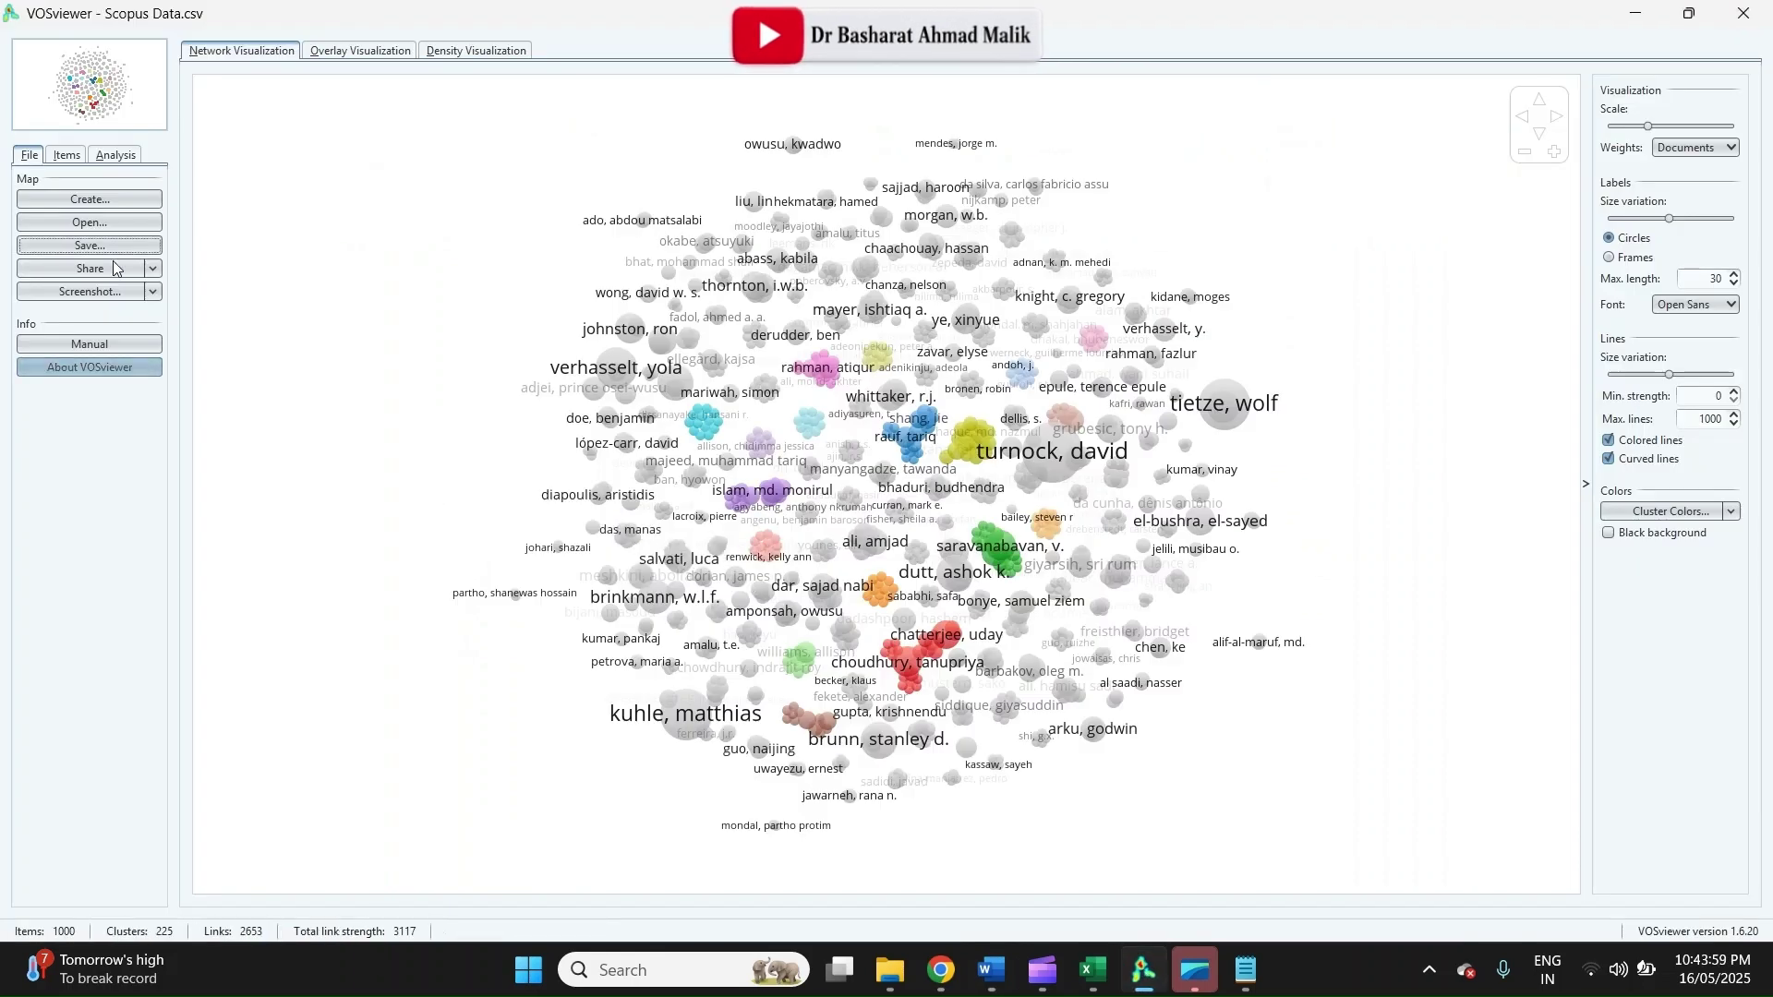
click(157, 297)
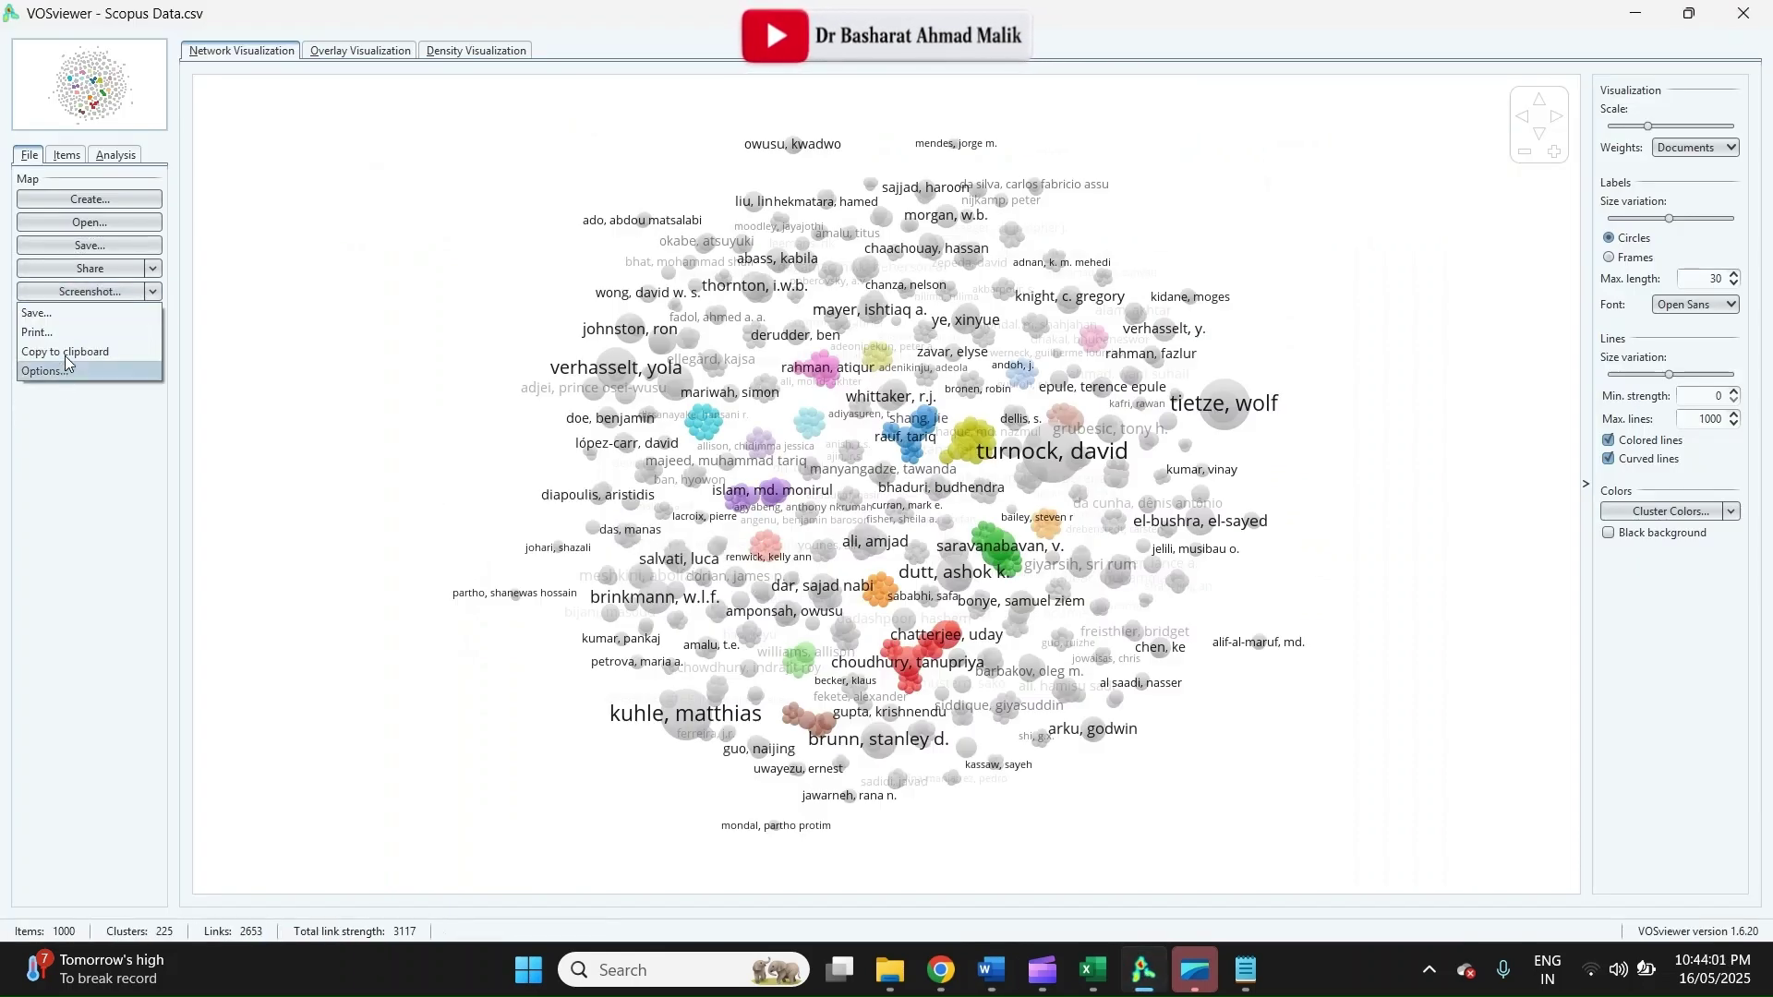
key(alt+Tab)
key(ctrl+v)
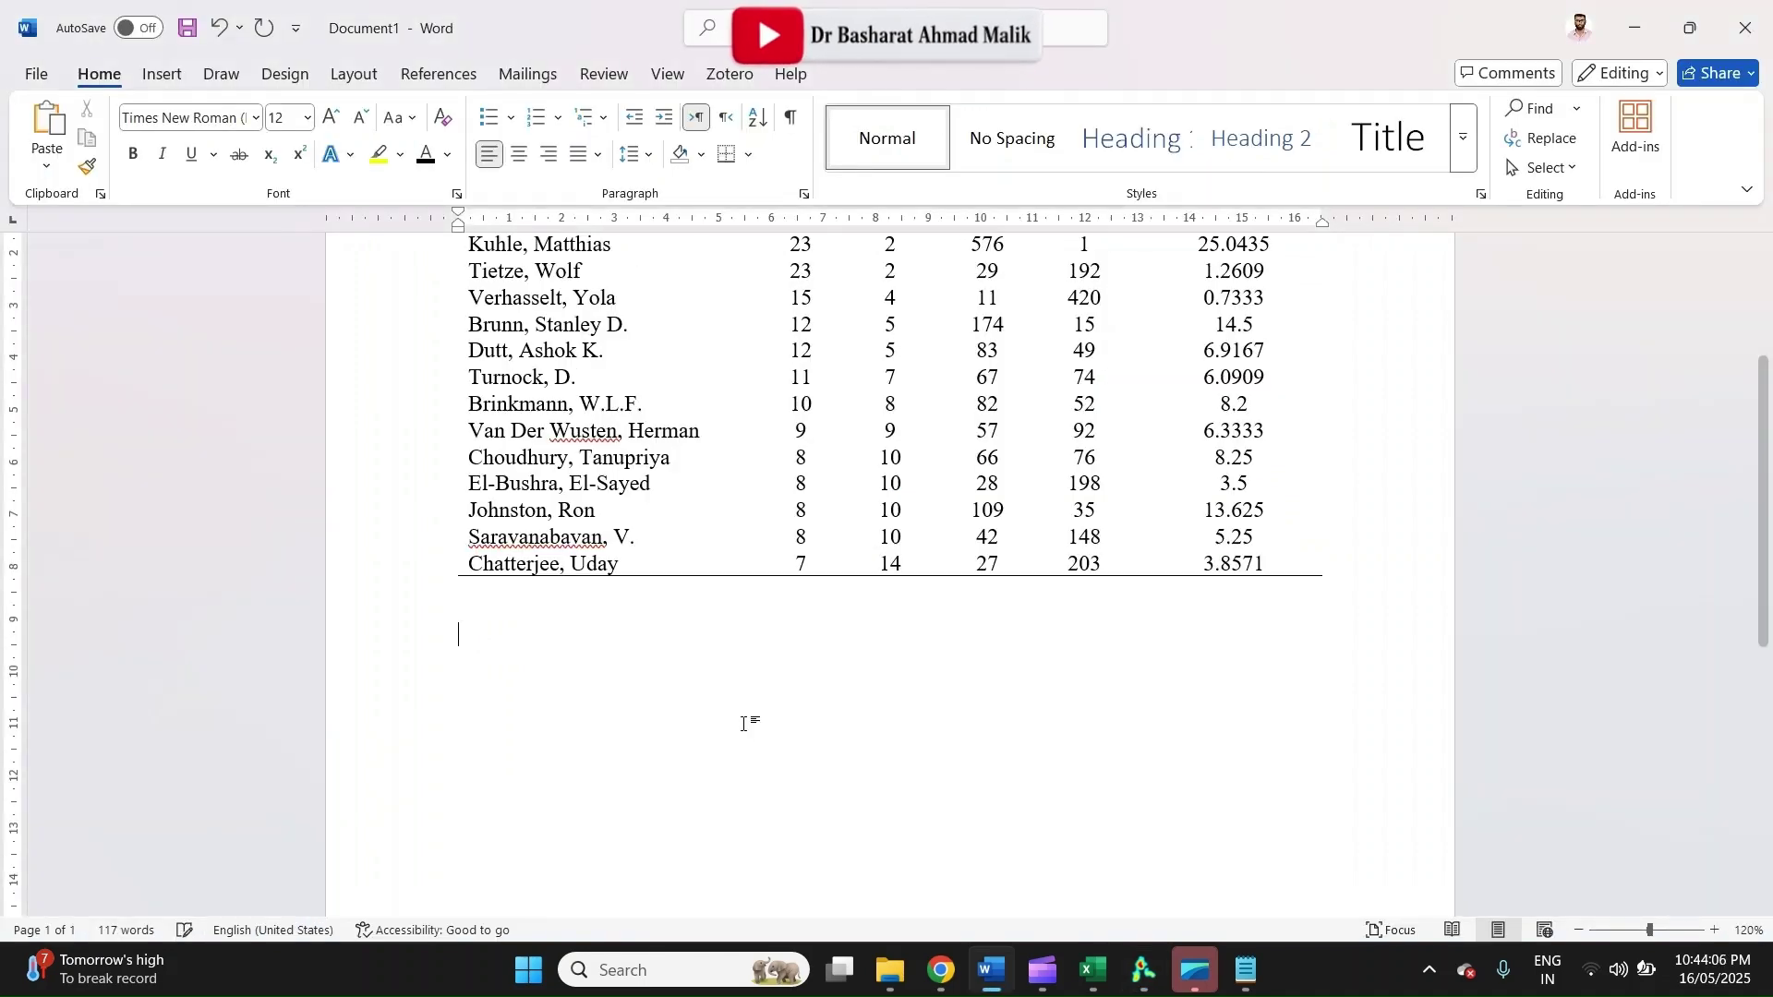
In VOSviewer, set up a co-authorship map by countries from Scopus Data.csv, with the limit on countries per document turned off
key(alt+Tab)
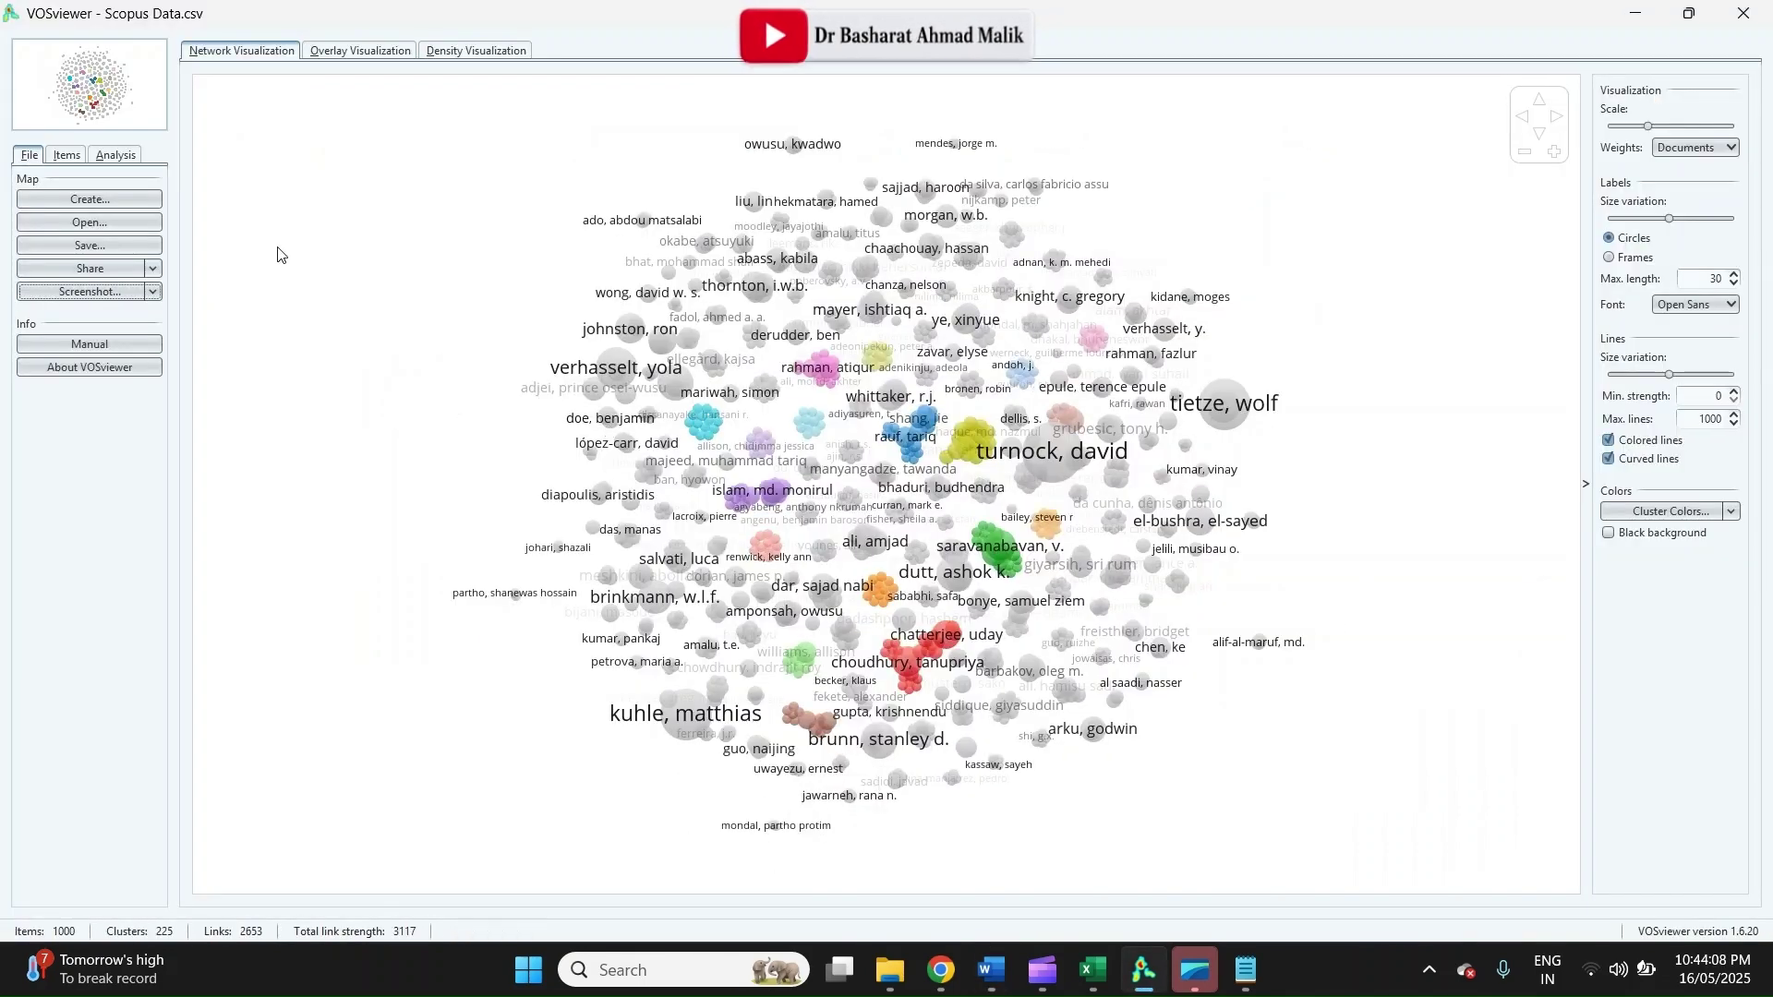
click(85, 197)
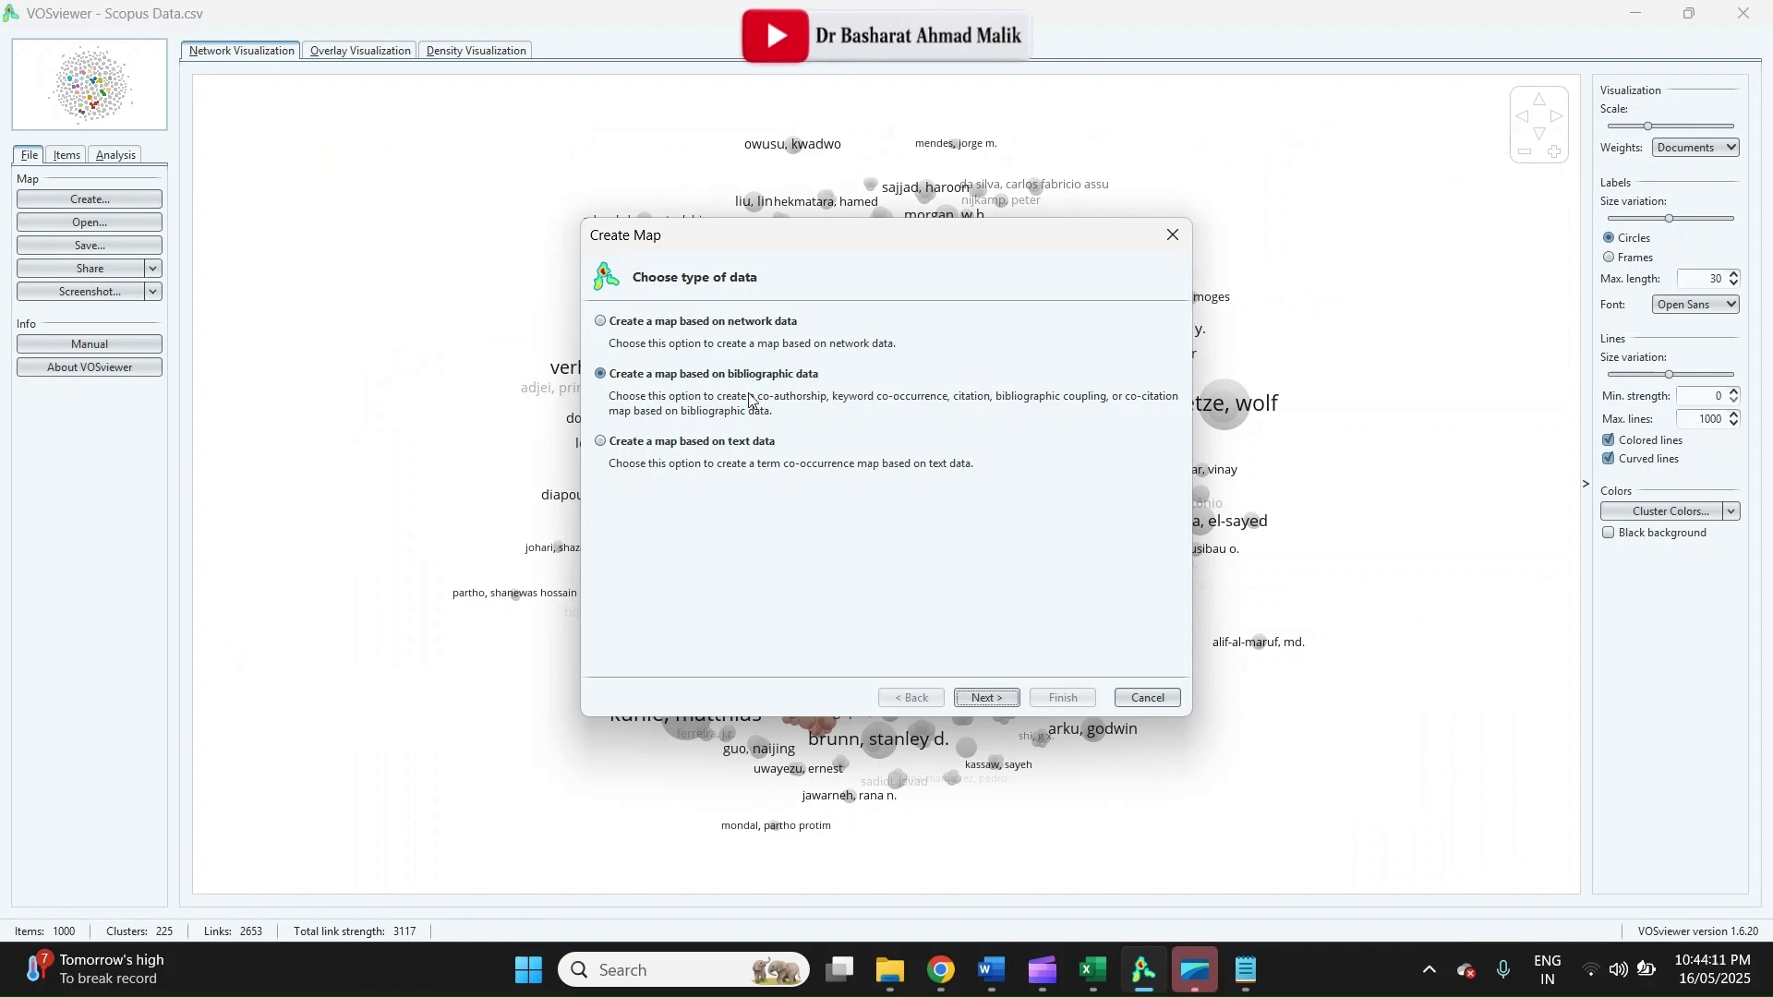
click(984, 698)
click(985, 698)
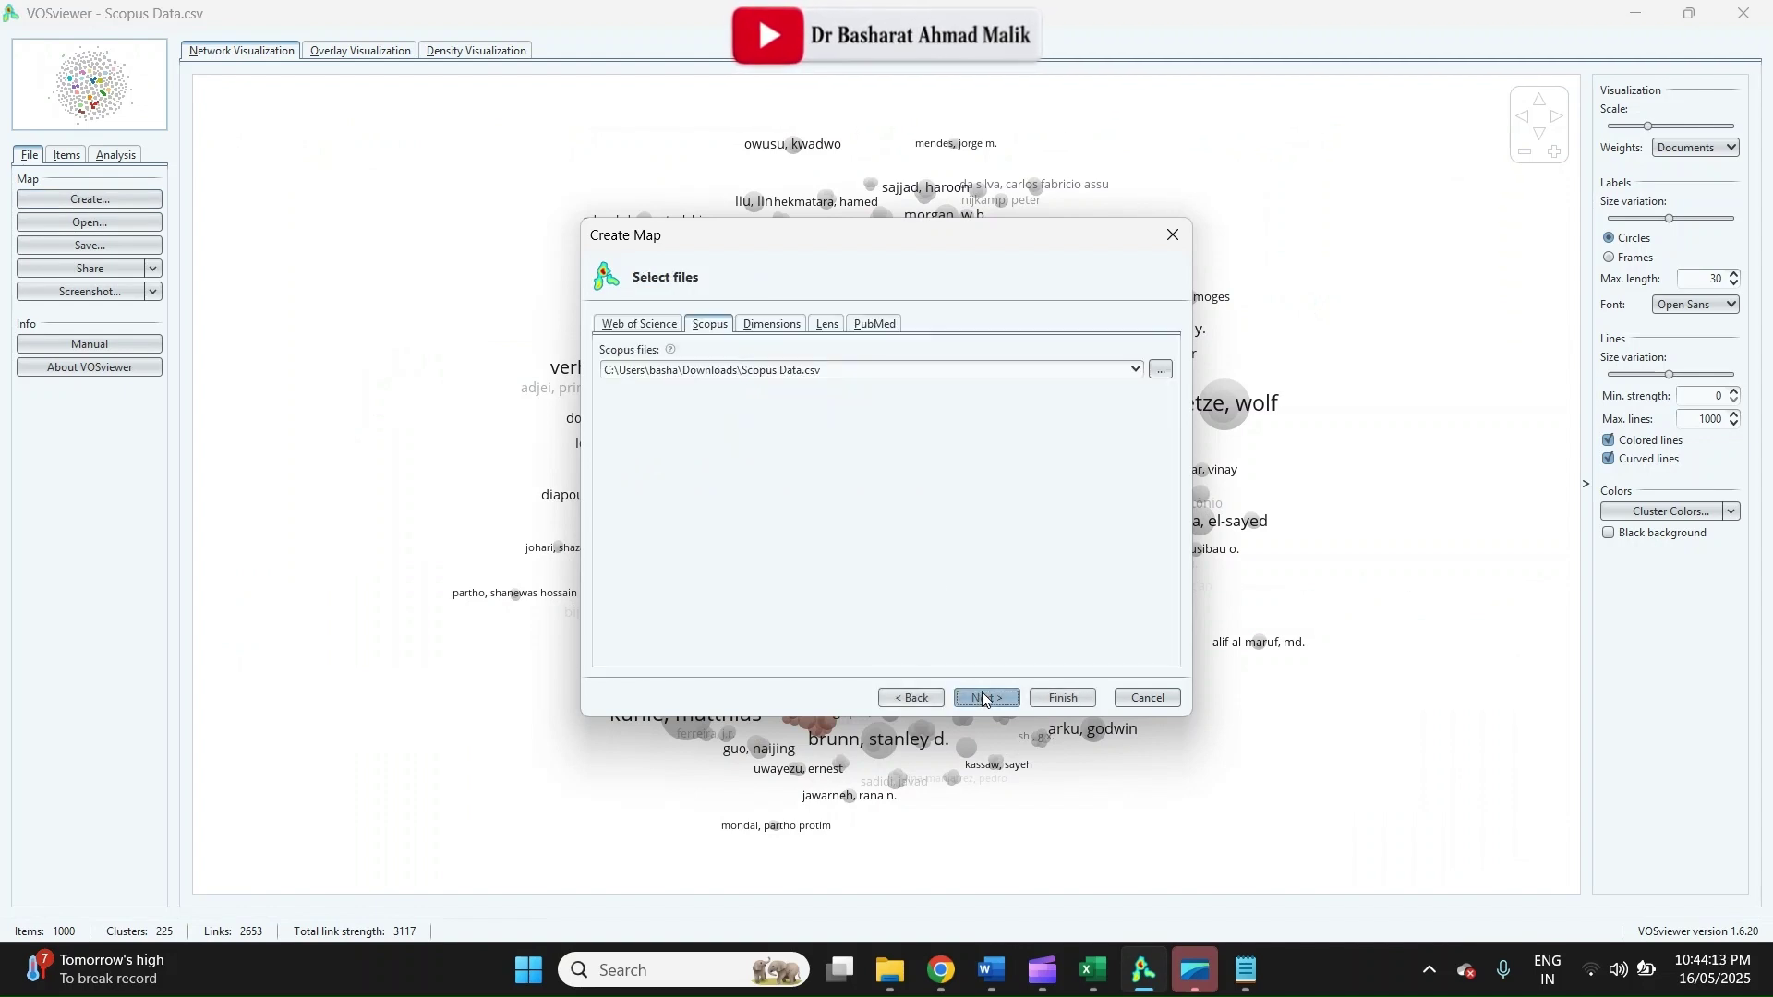
click(985, 698)
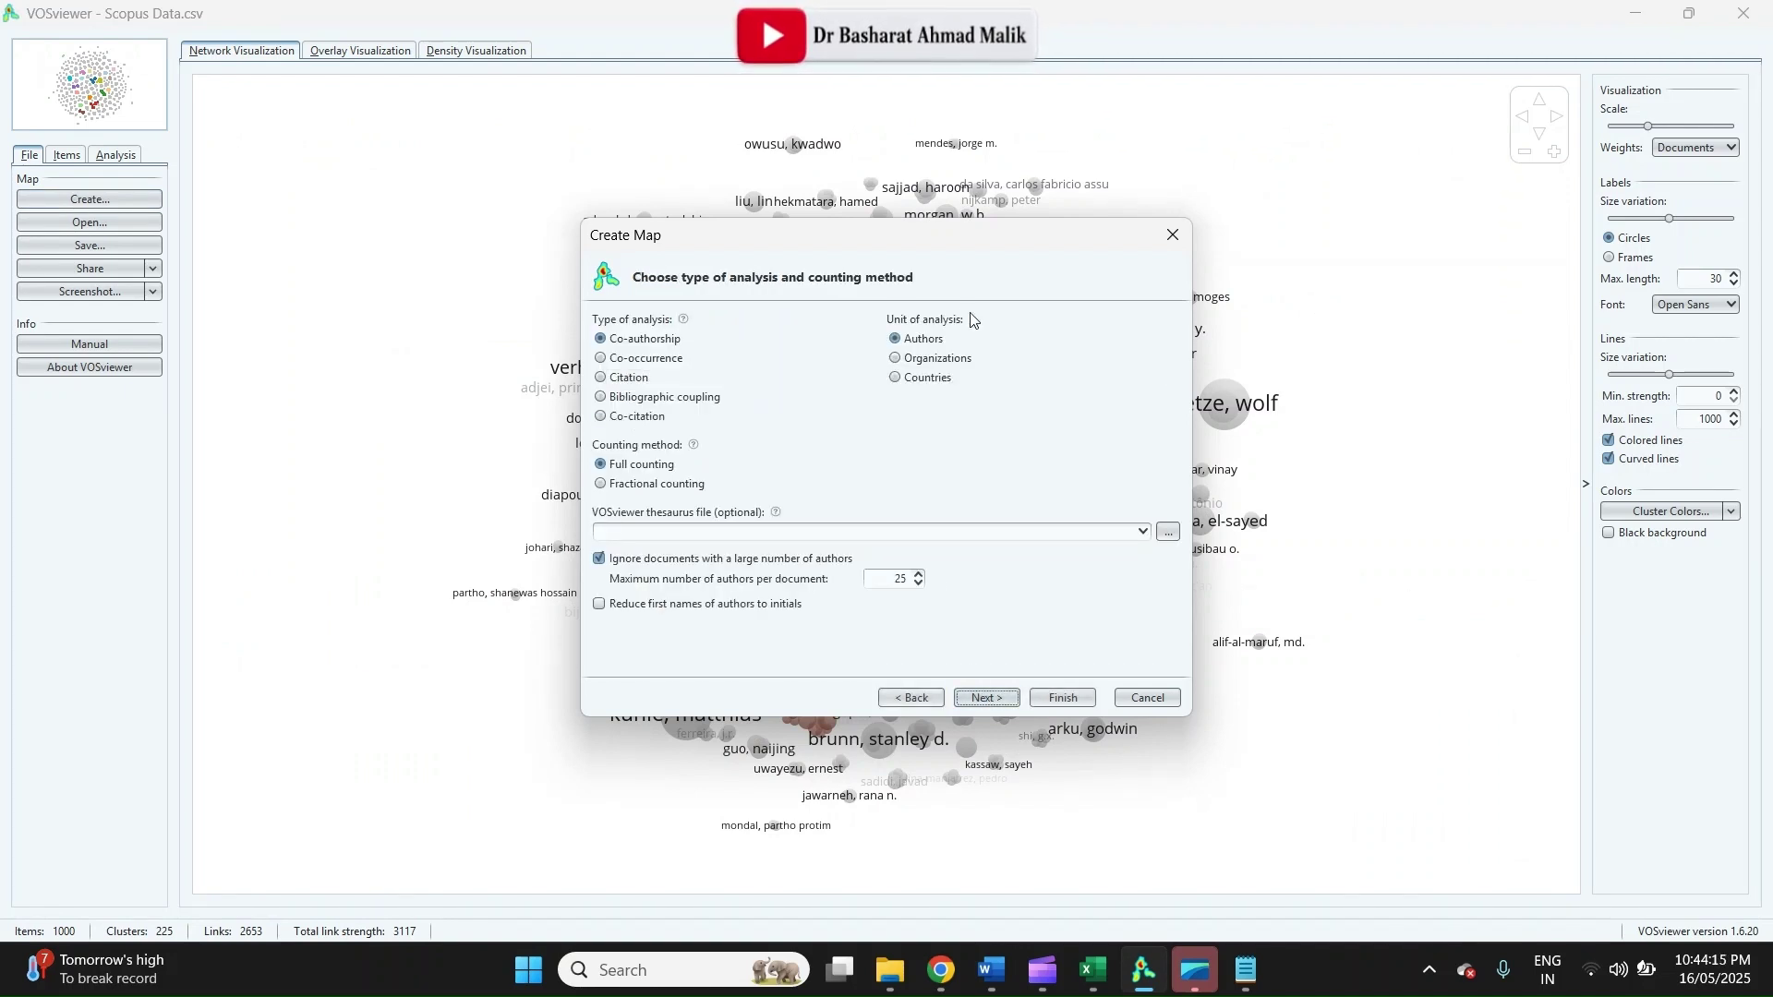
click(918, 381)
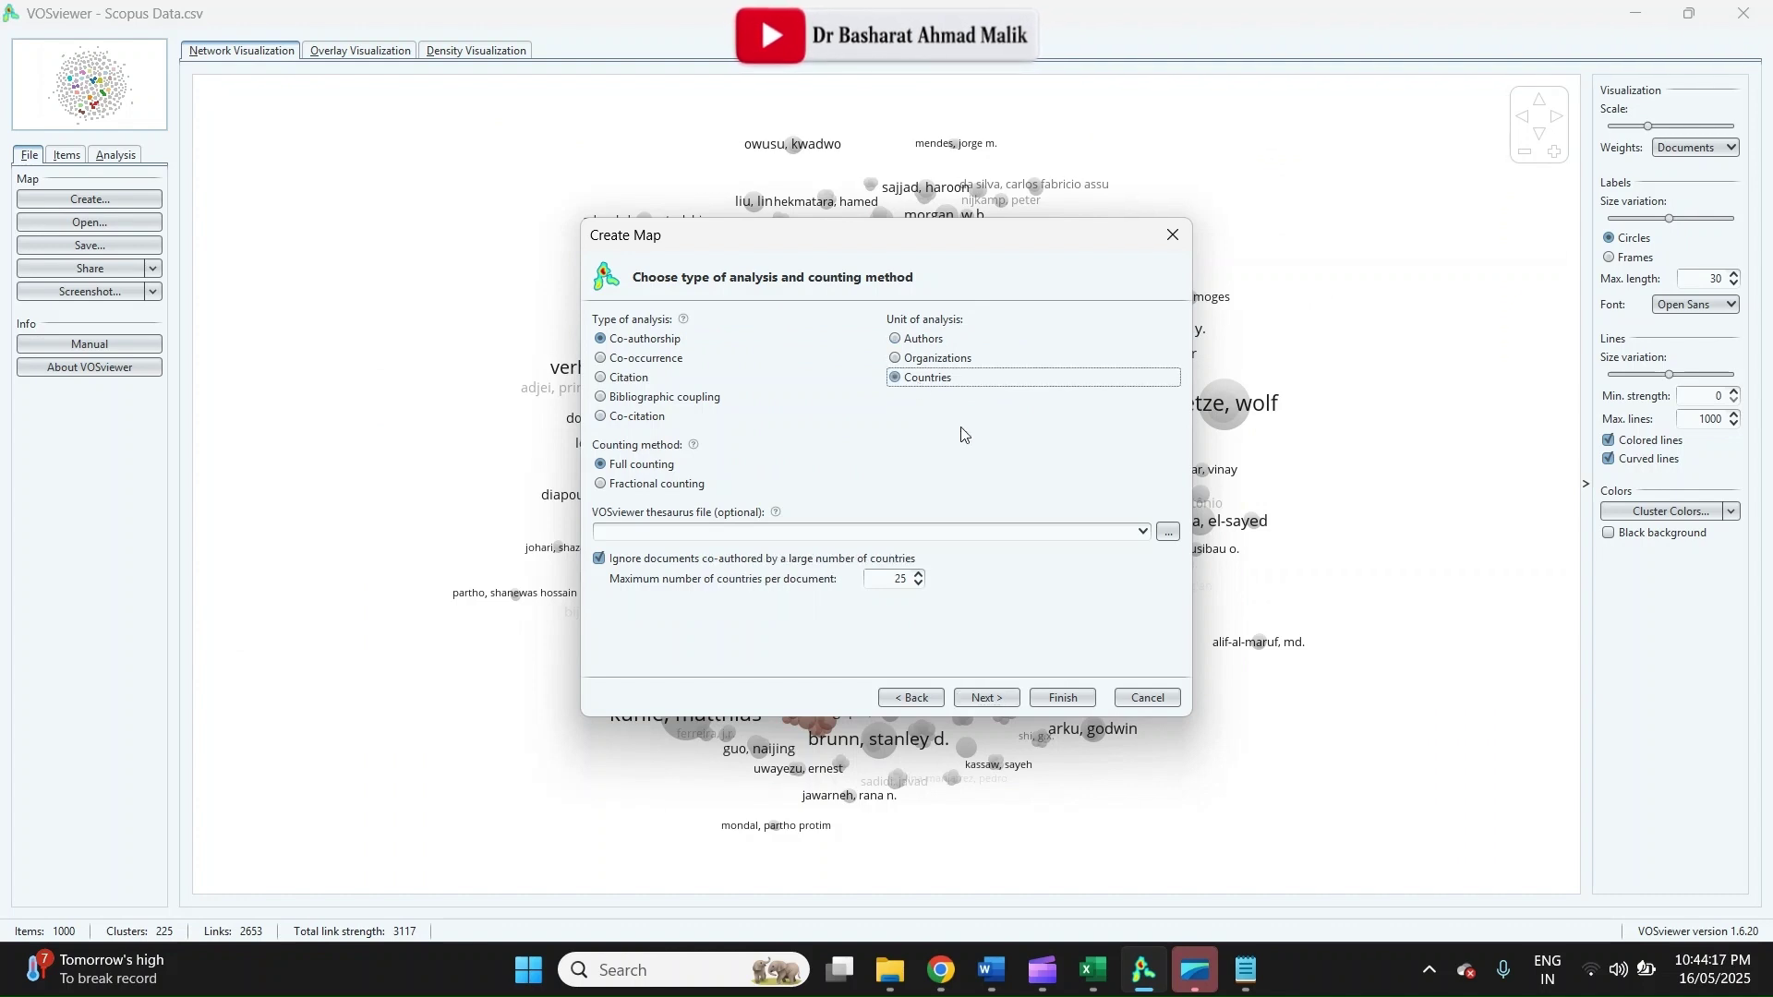
click(599, 560)
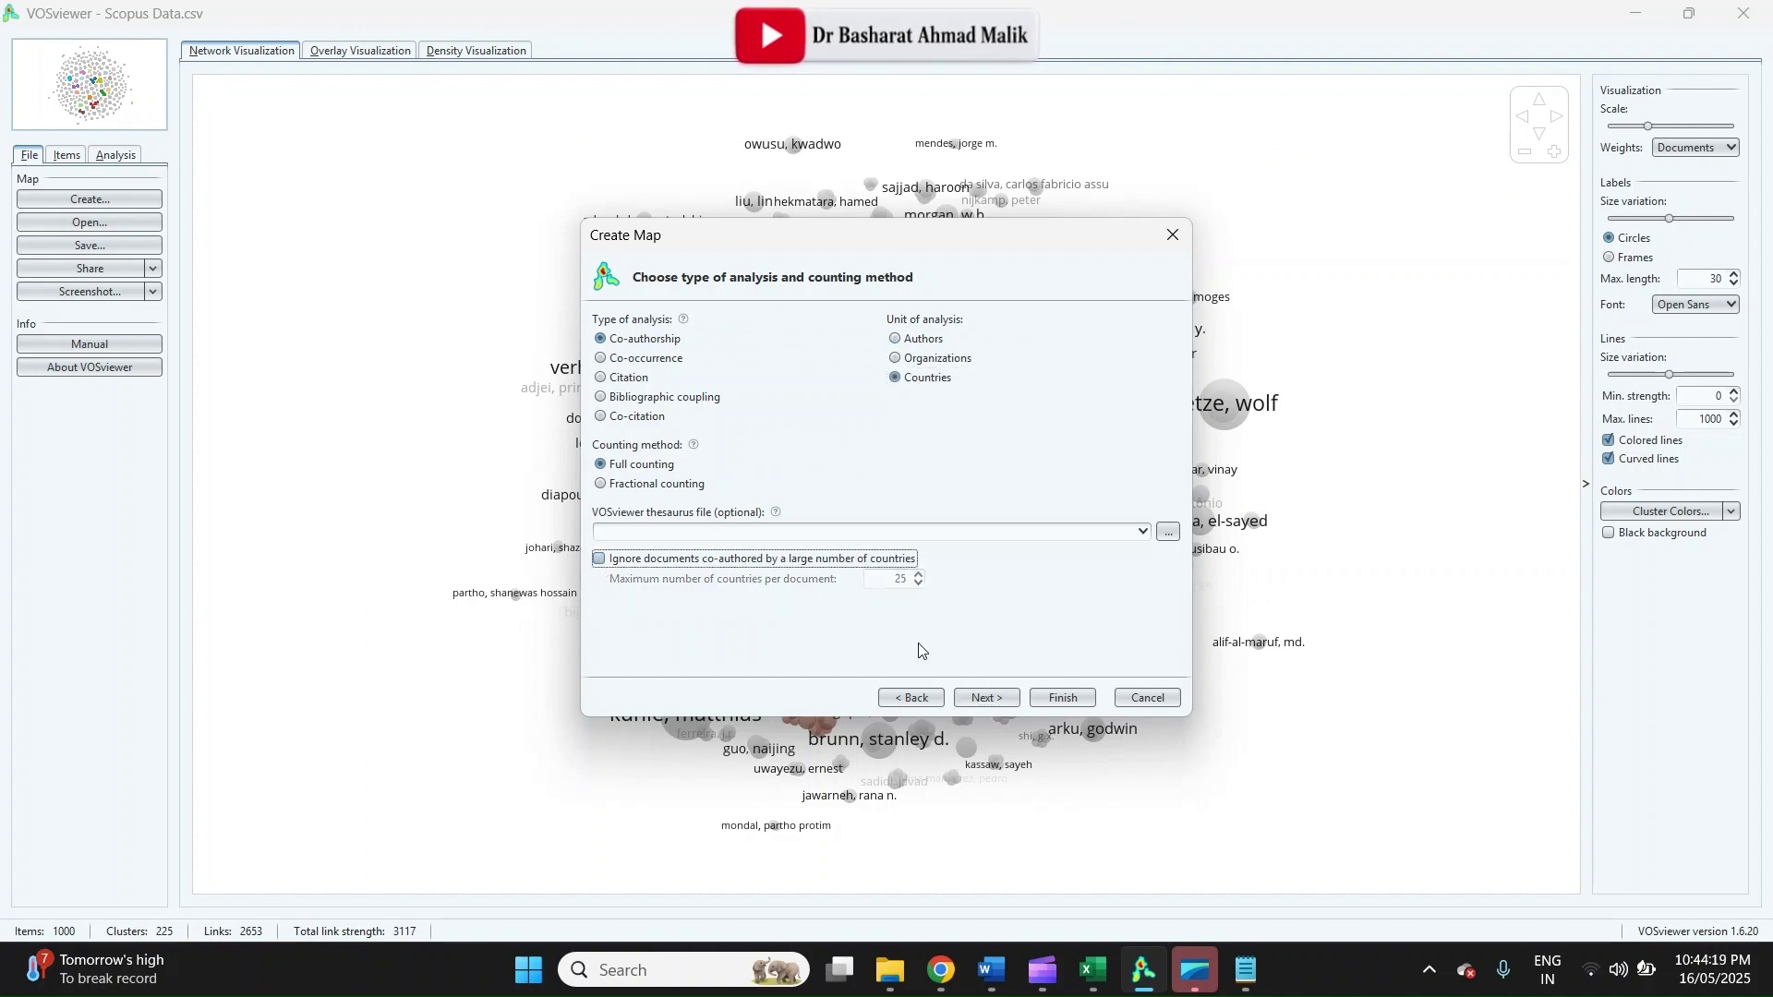
Set the minimum number of documents of a country to 1
click(1003, 699)
click(1003, 699)
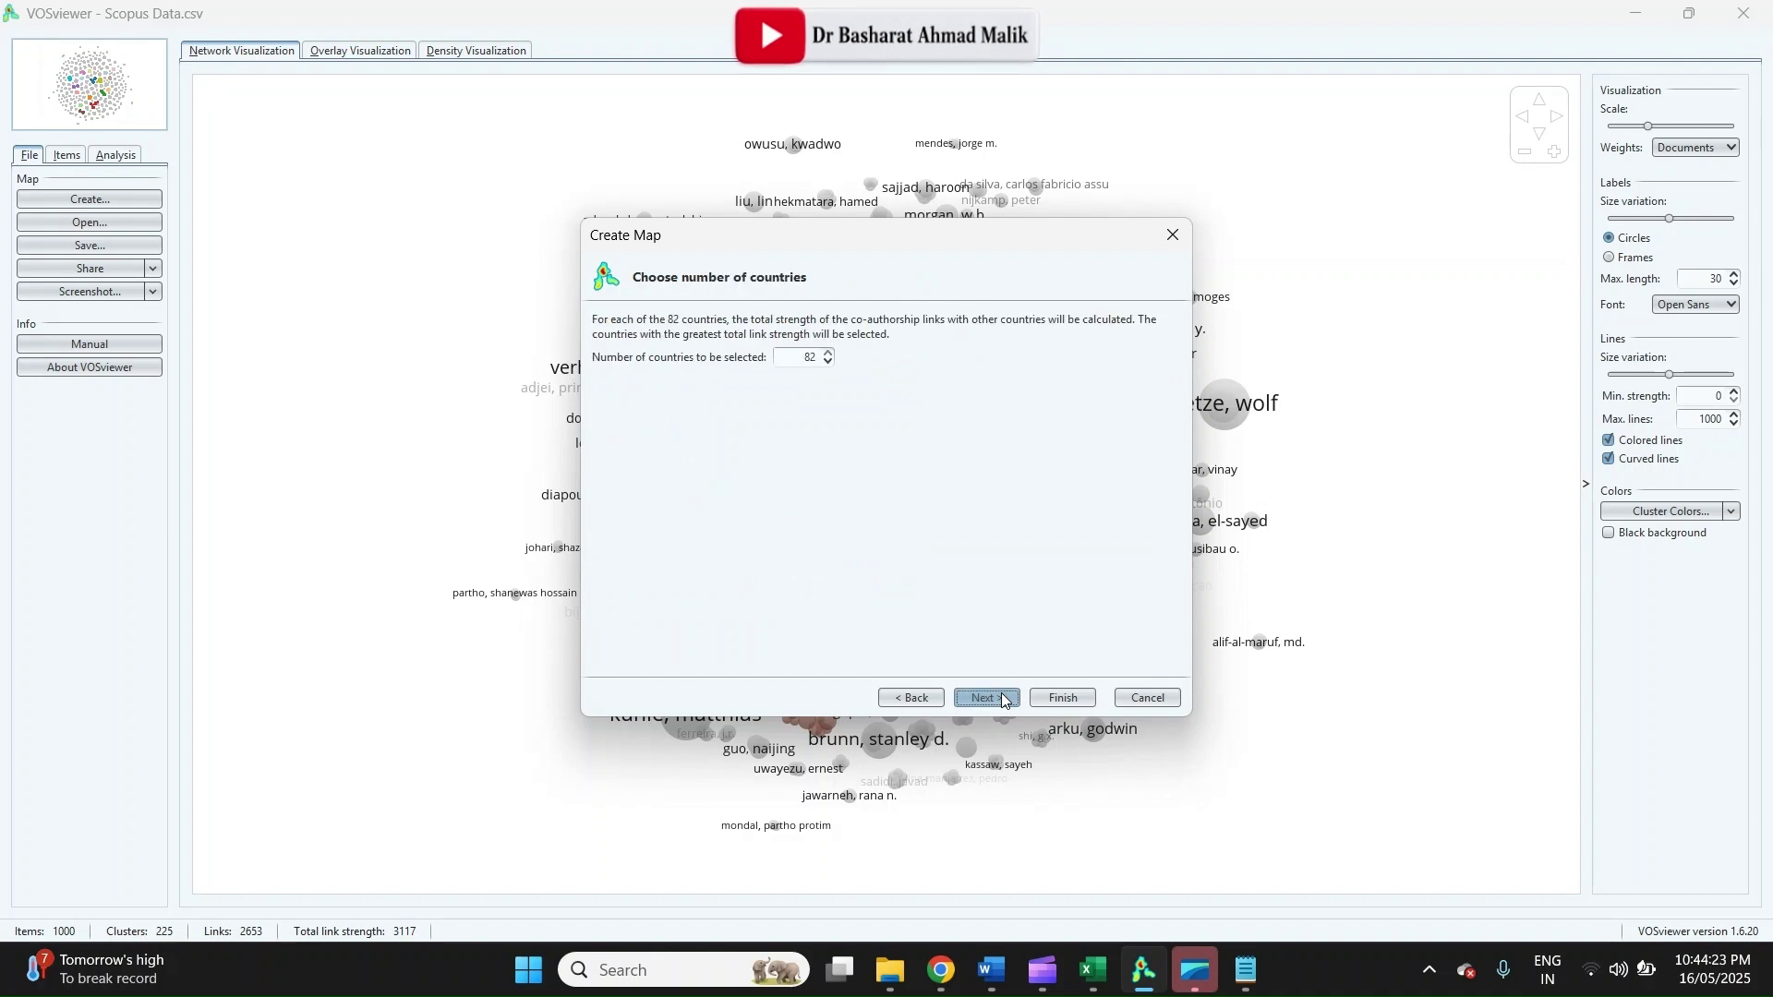
click(911, 698)
click(879, 328)
click(879, 328)
click(879, 328)
click(879, 328)
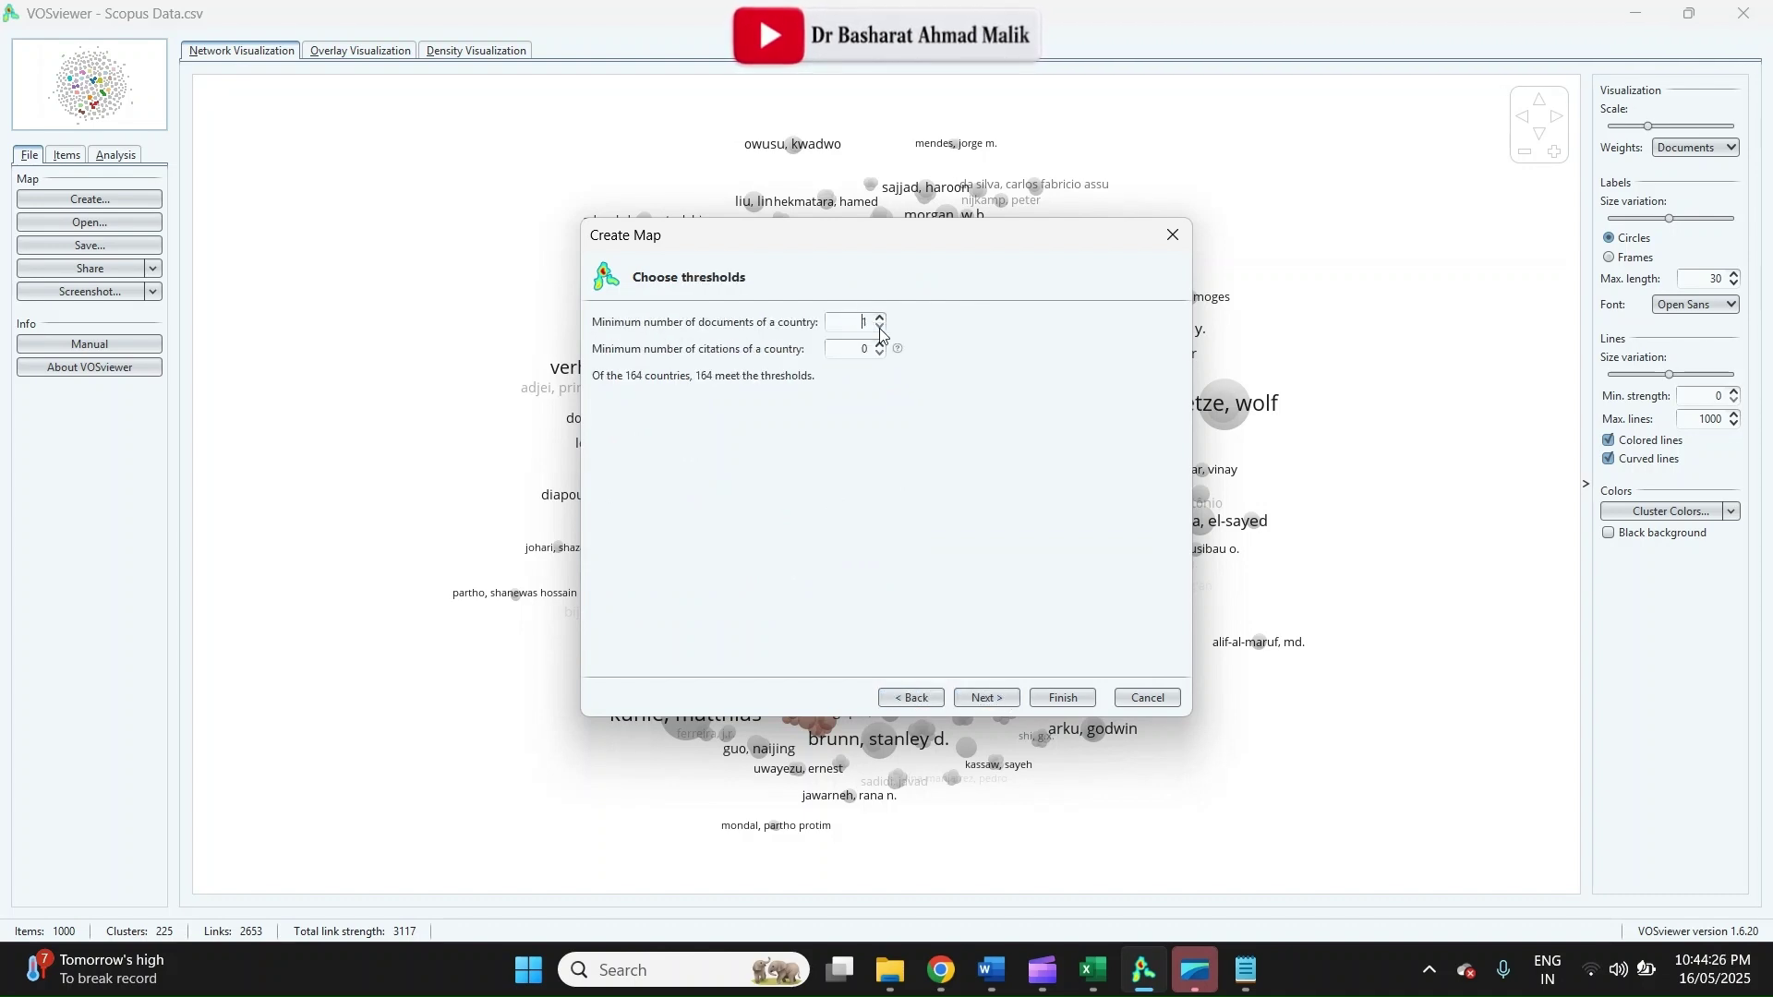
Complete the co-authorship map with all countries selected, including the unconnected ones
click(991, 700)
click(990, 700)
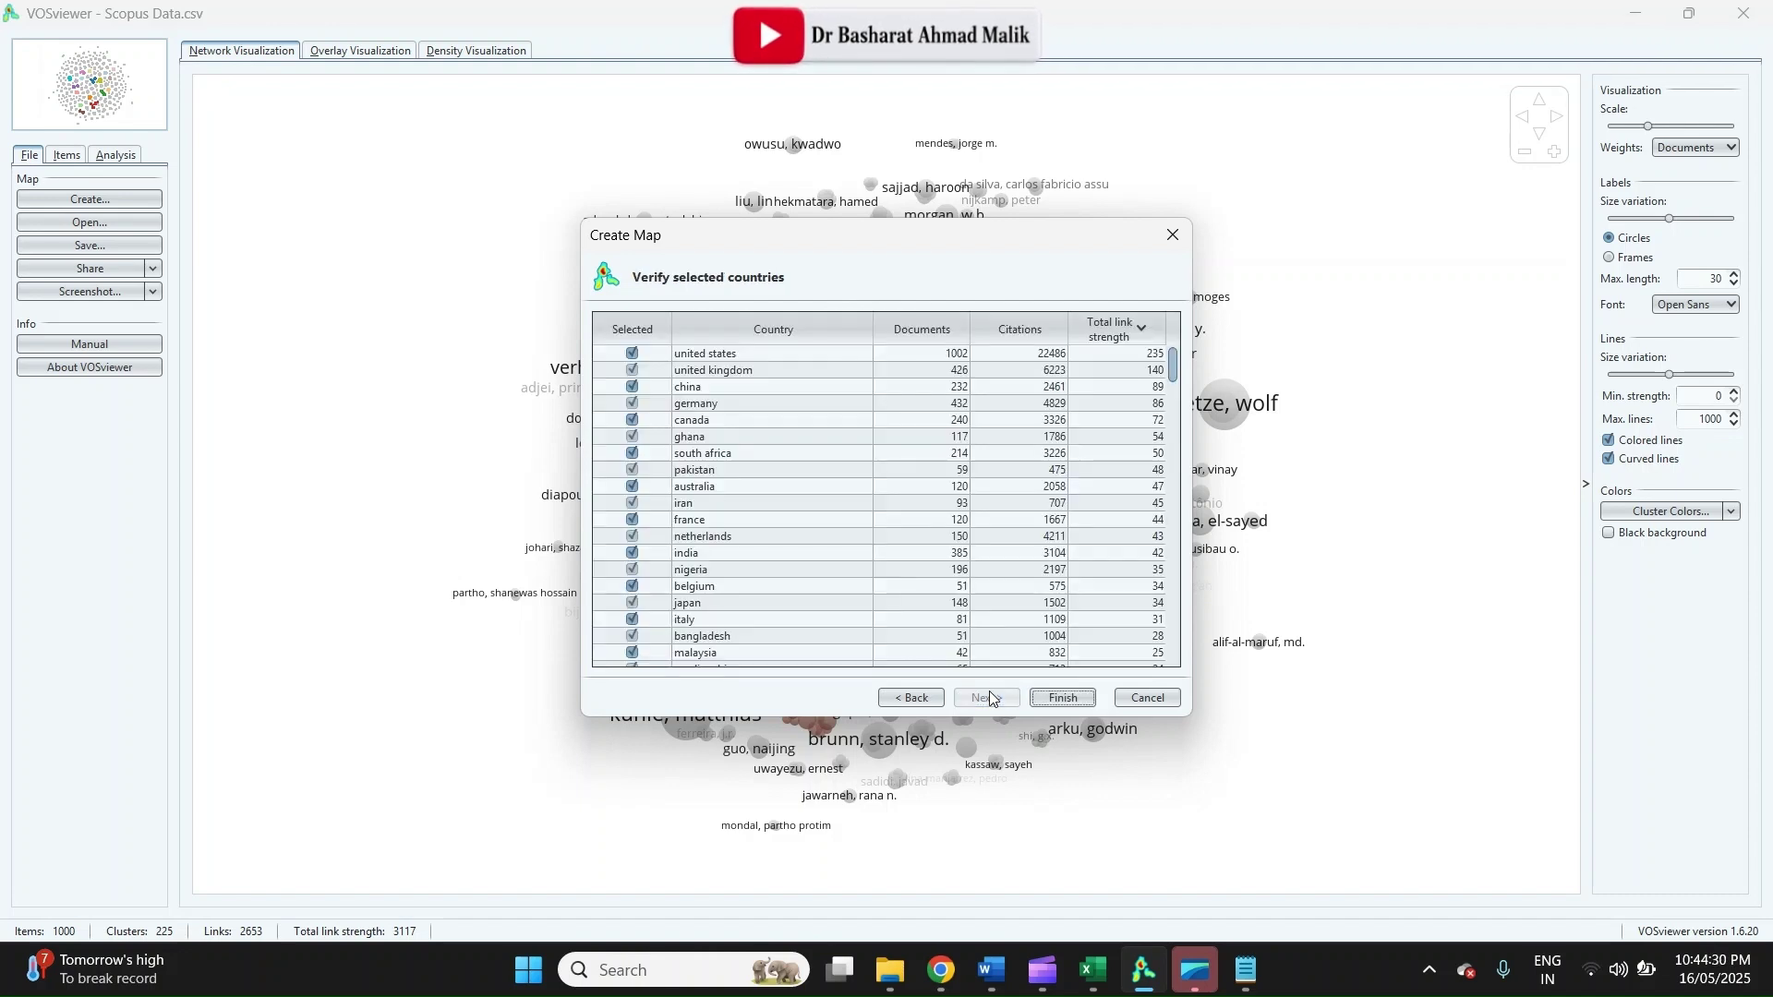
click(1052, 695)
click(900, 511)
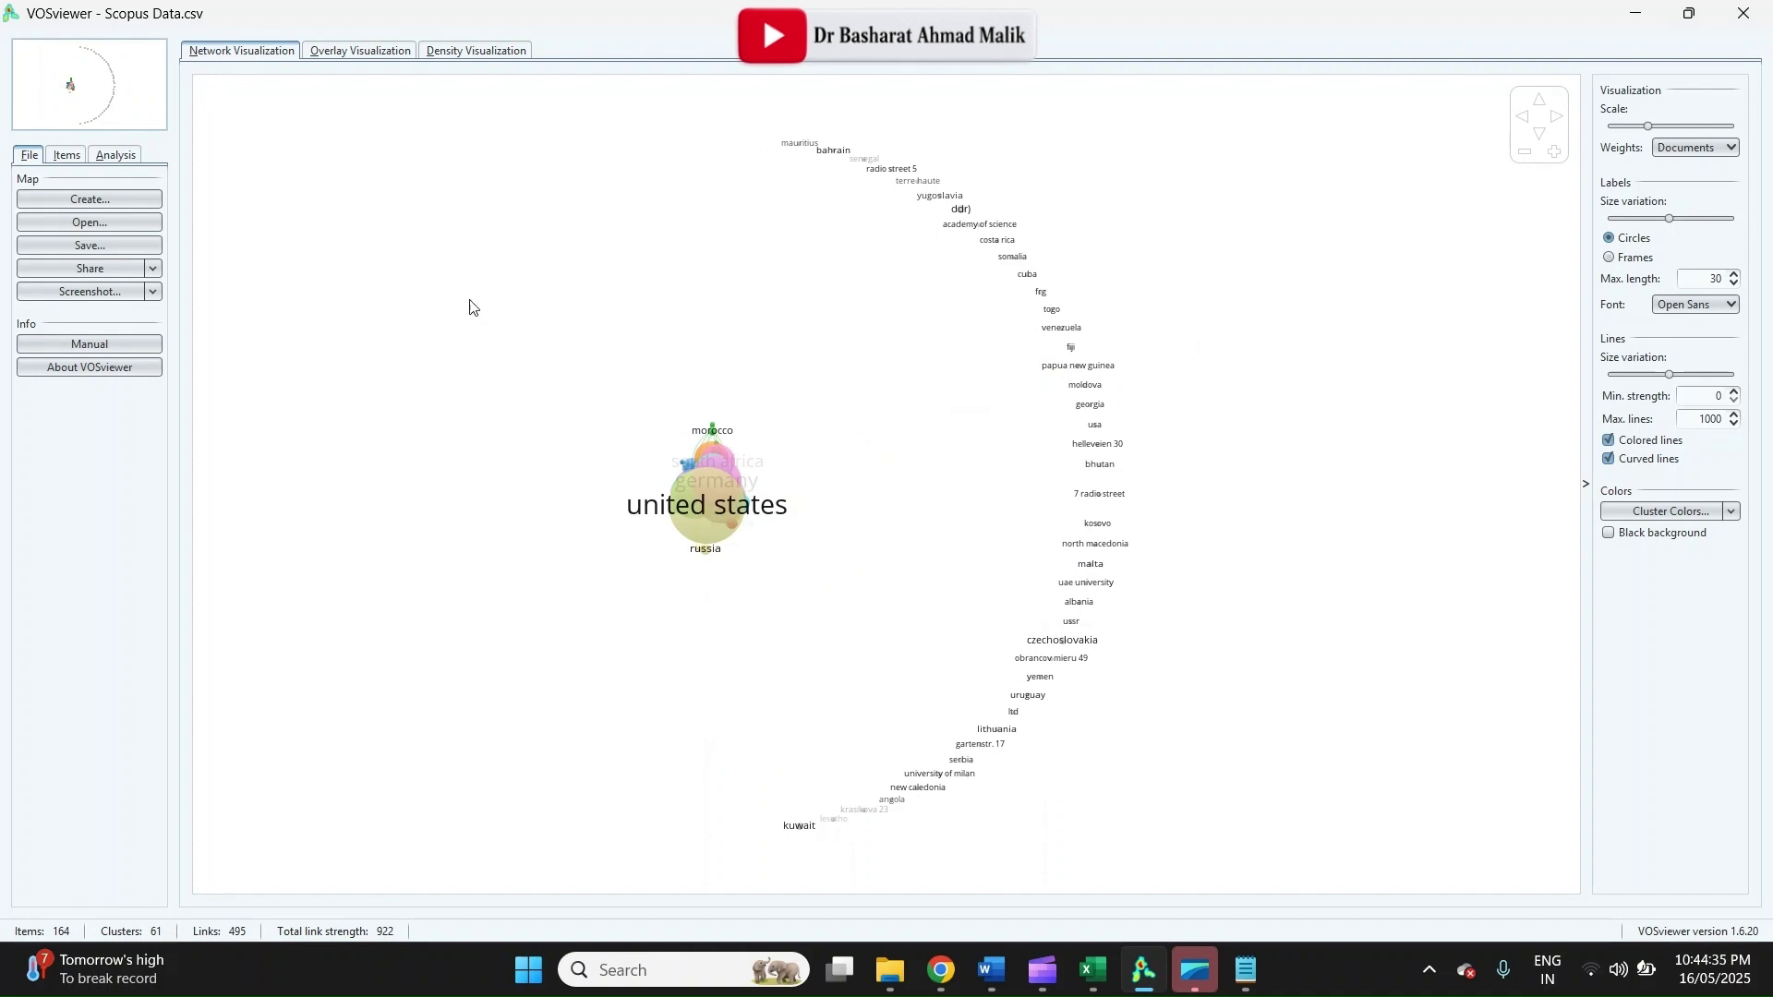
Save the country map to test.txt in Downloads, replacing the existing file
click(109, 245)
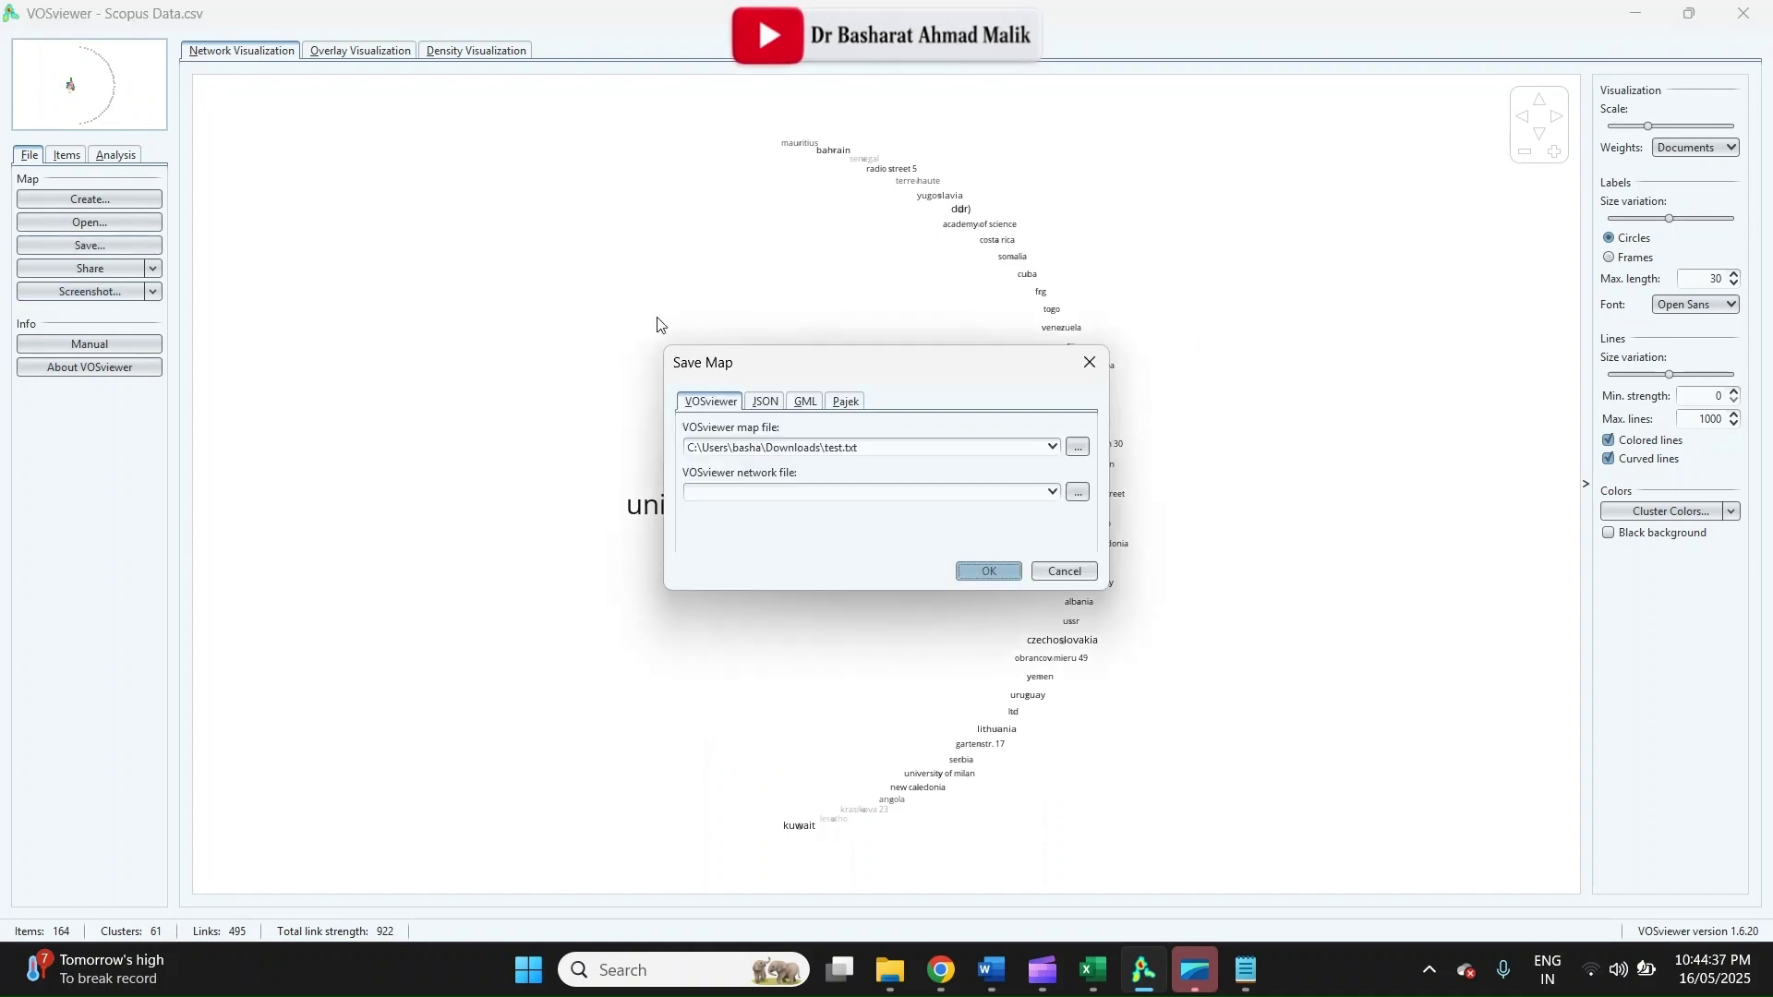
click(992, 573)
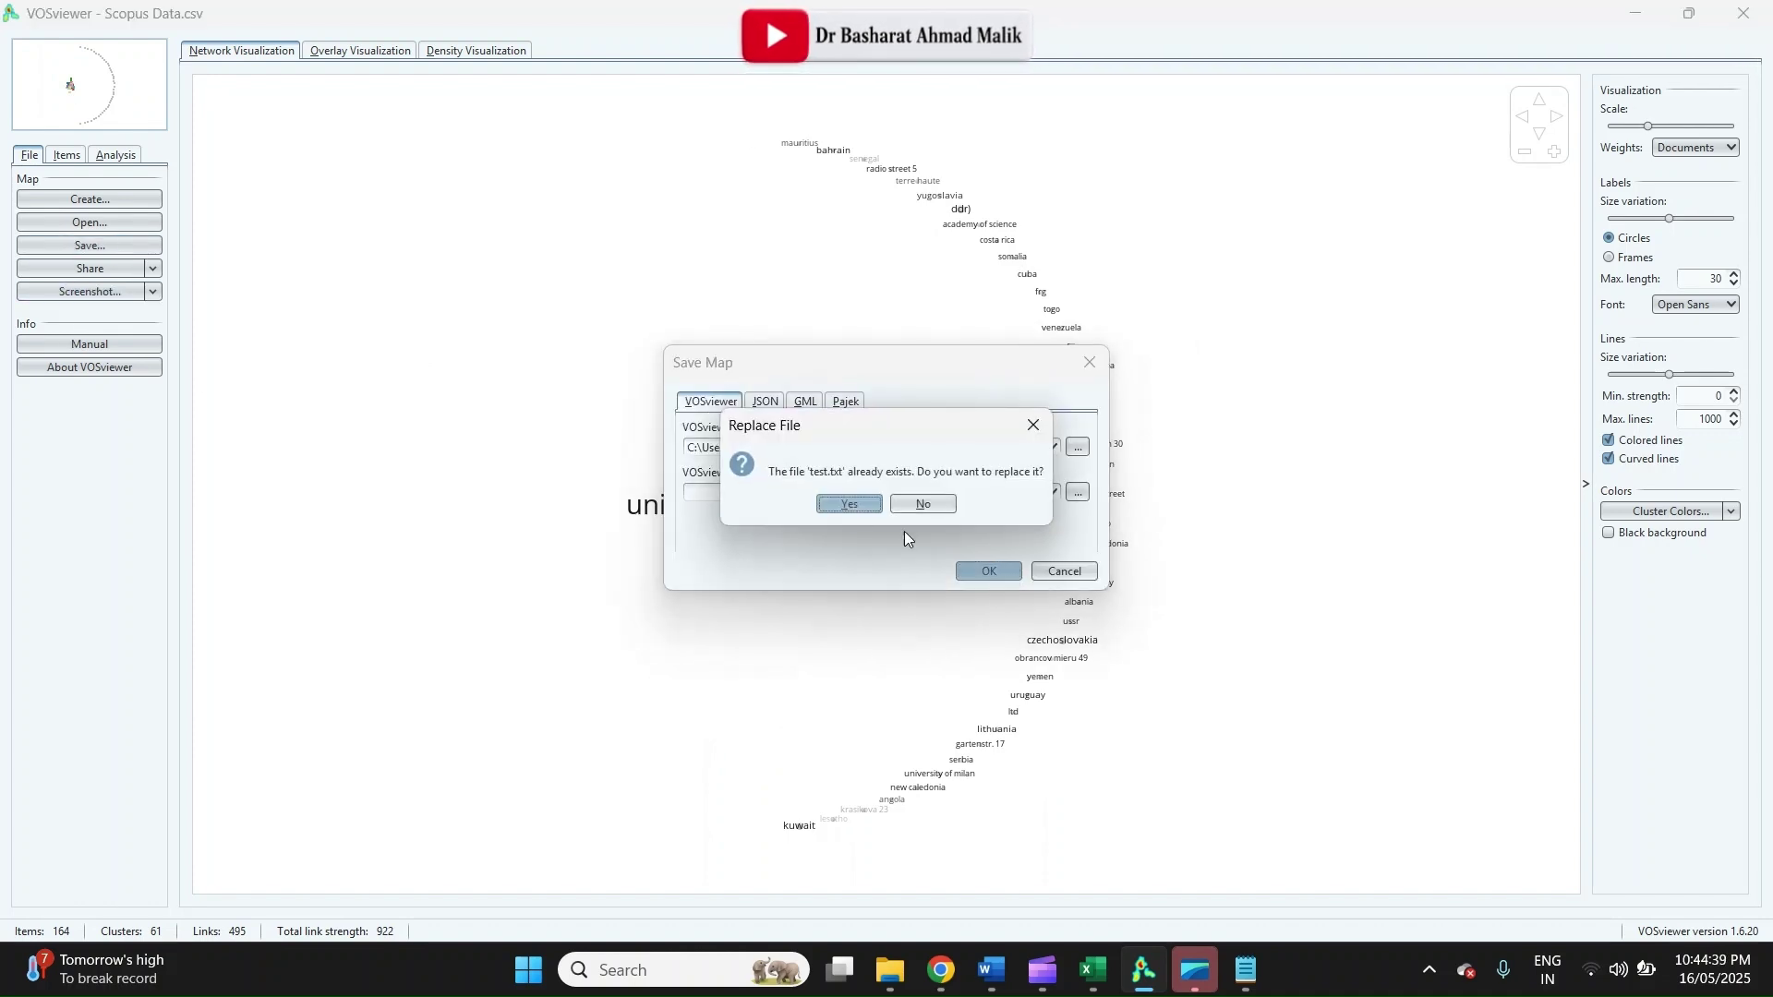
click(844, 502)
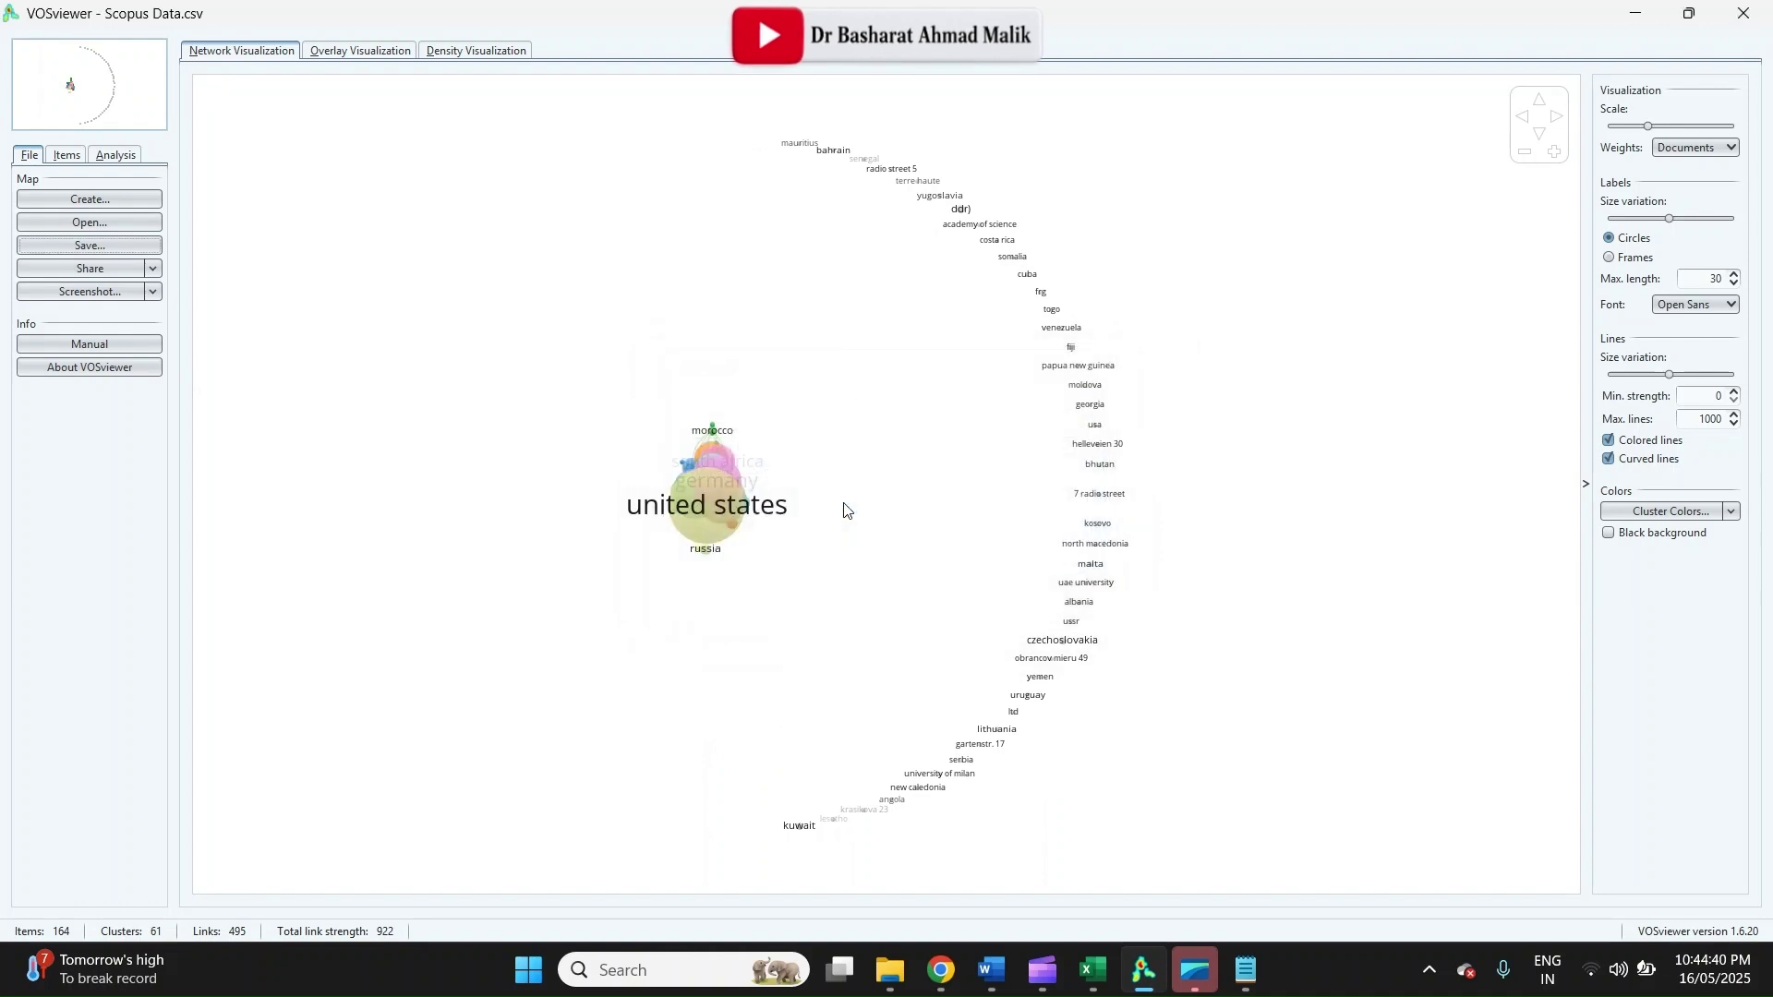
Switch to Notepad and copy the entire country data in test.txt
click(1246, 975)
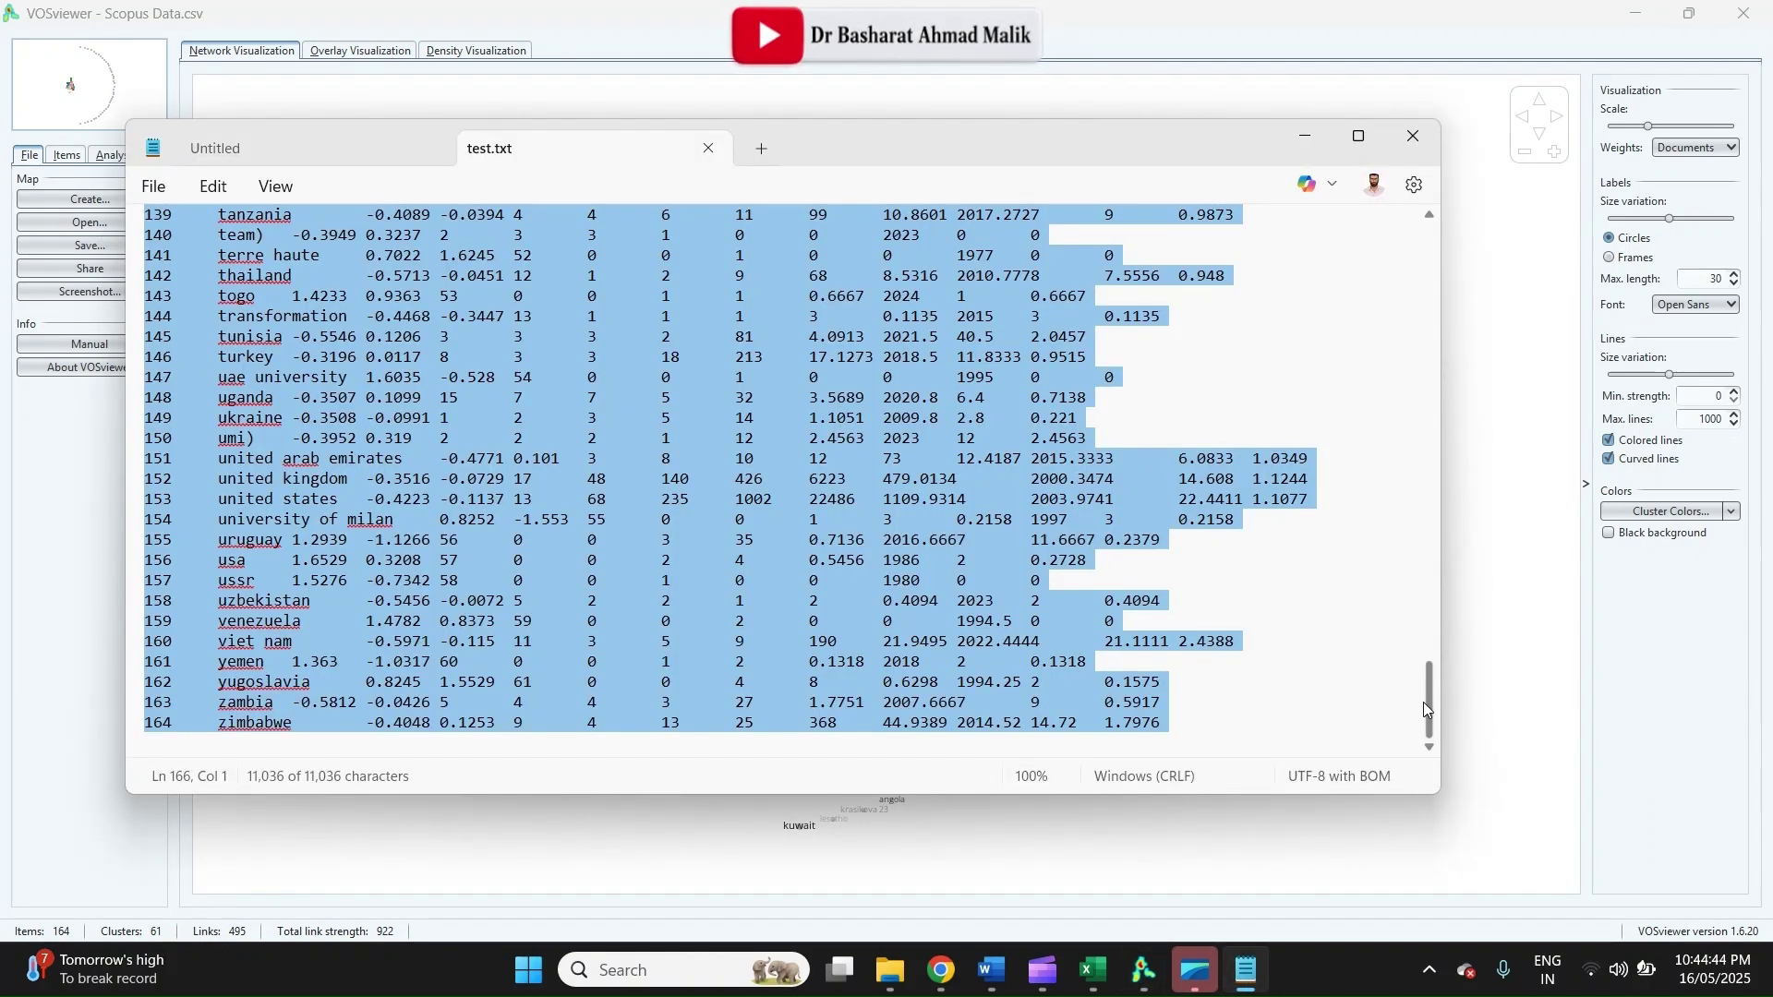
drag(1427, 709, 1429, 227)
click(518, 375)
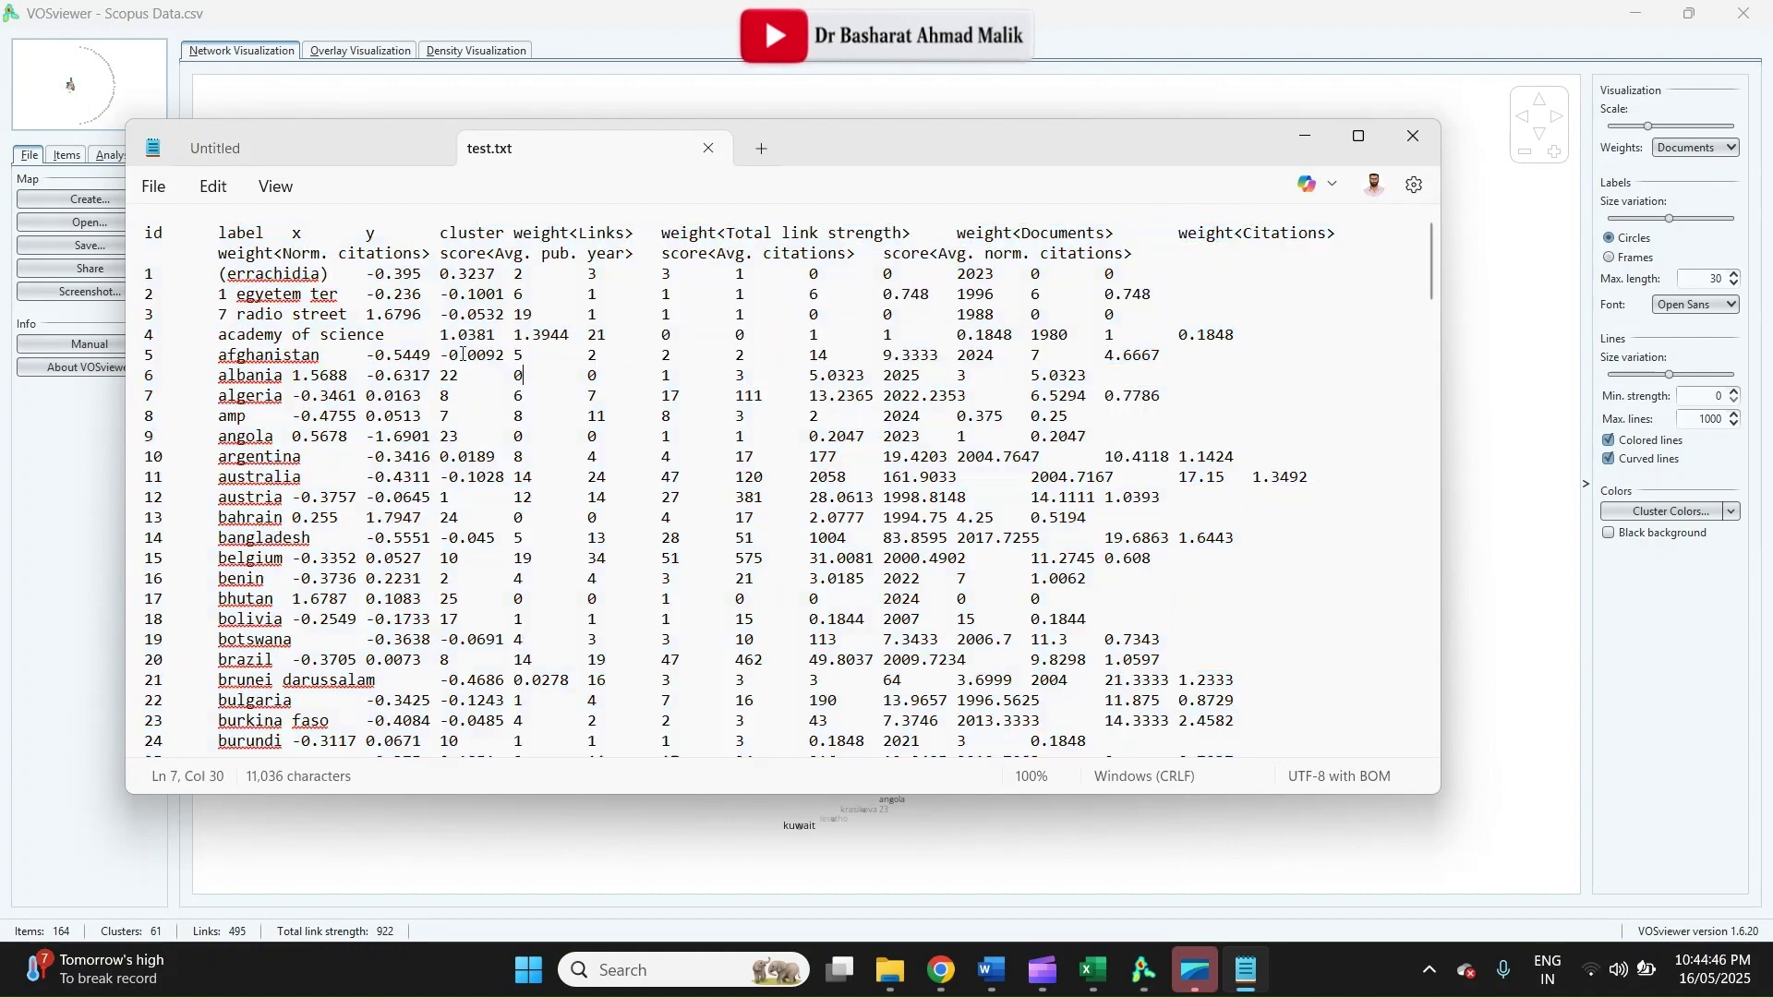
key(ctrl+a)
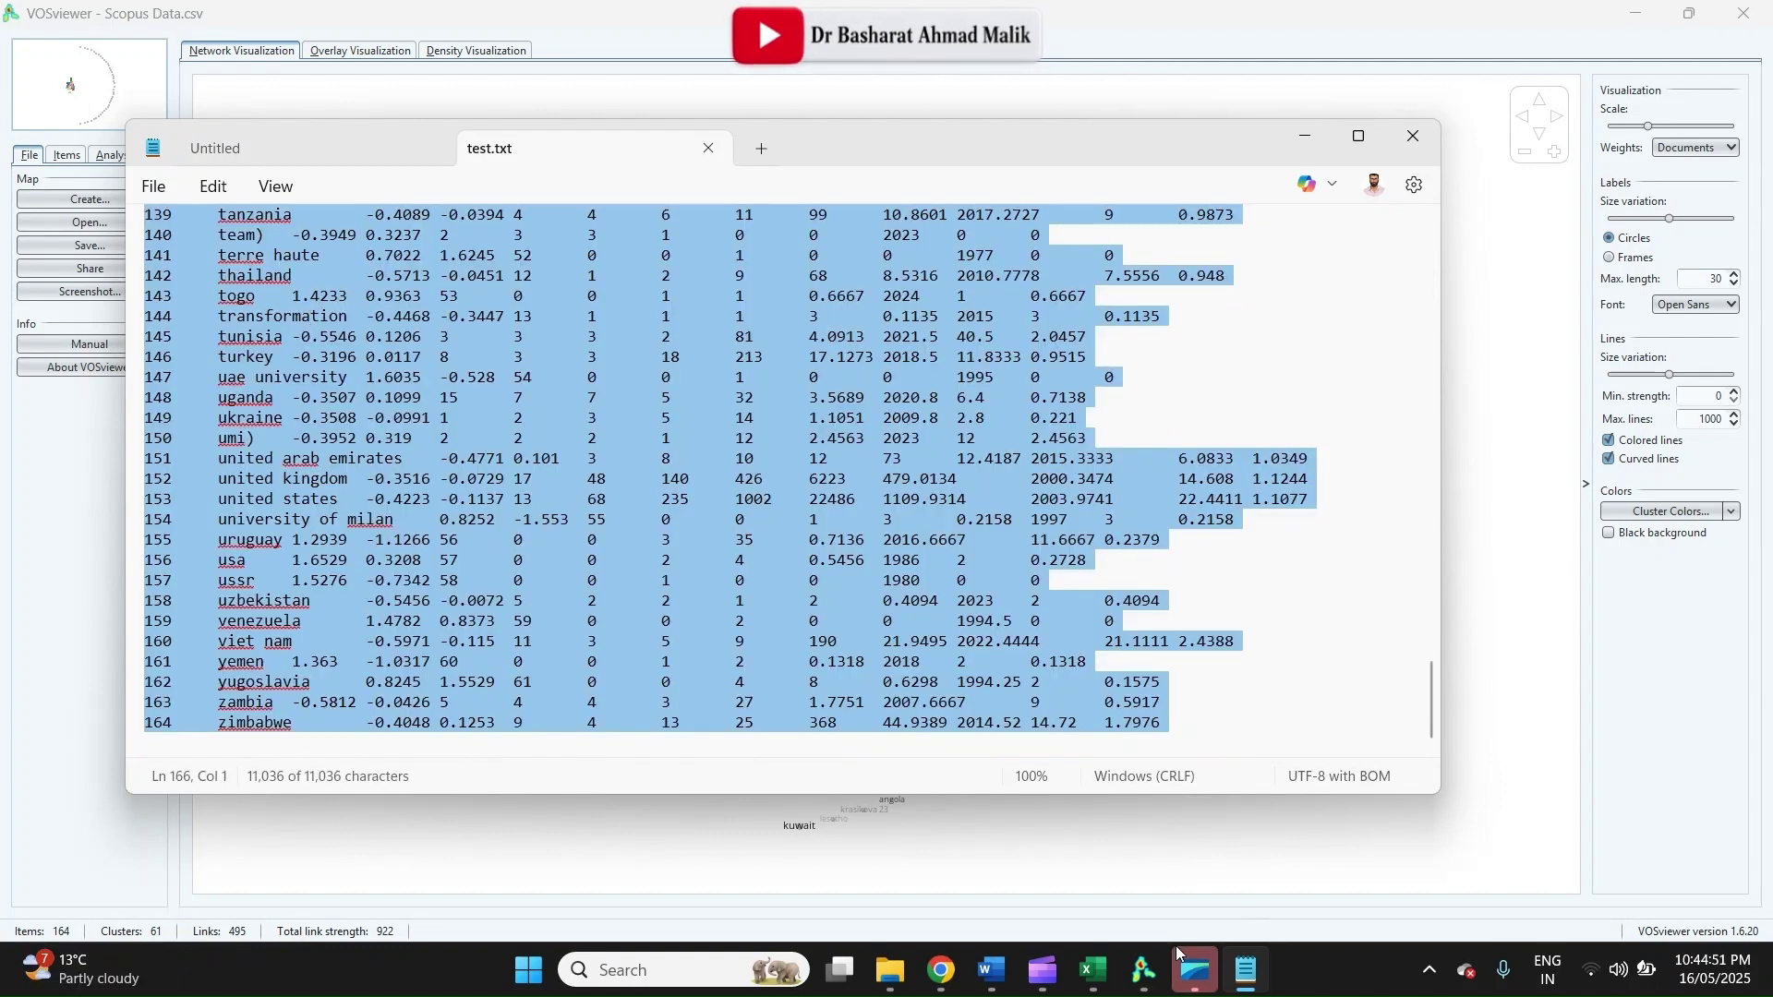
Switch to Excel, paste the country data into a new worksheet and auto-fit its column widths
click(1094, 969)
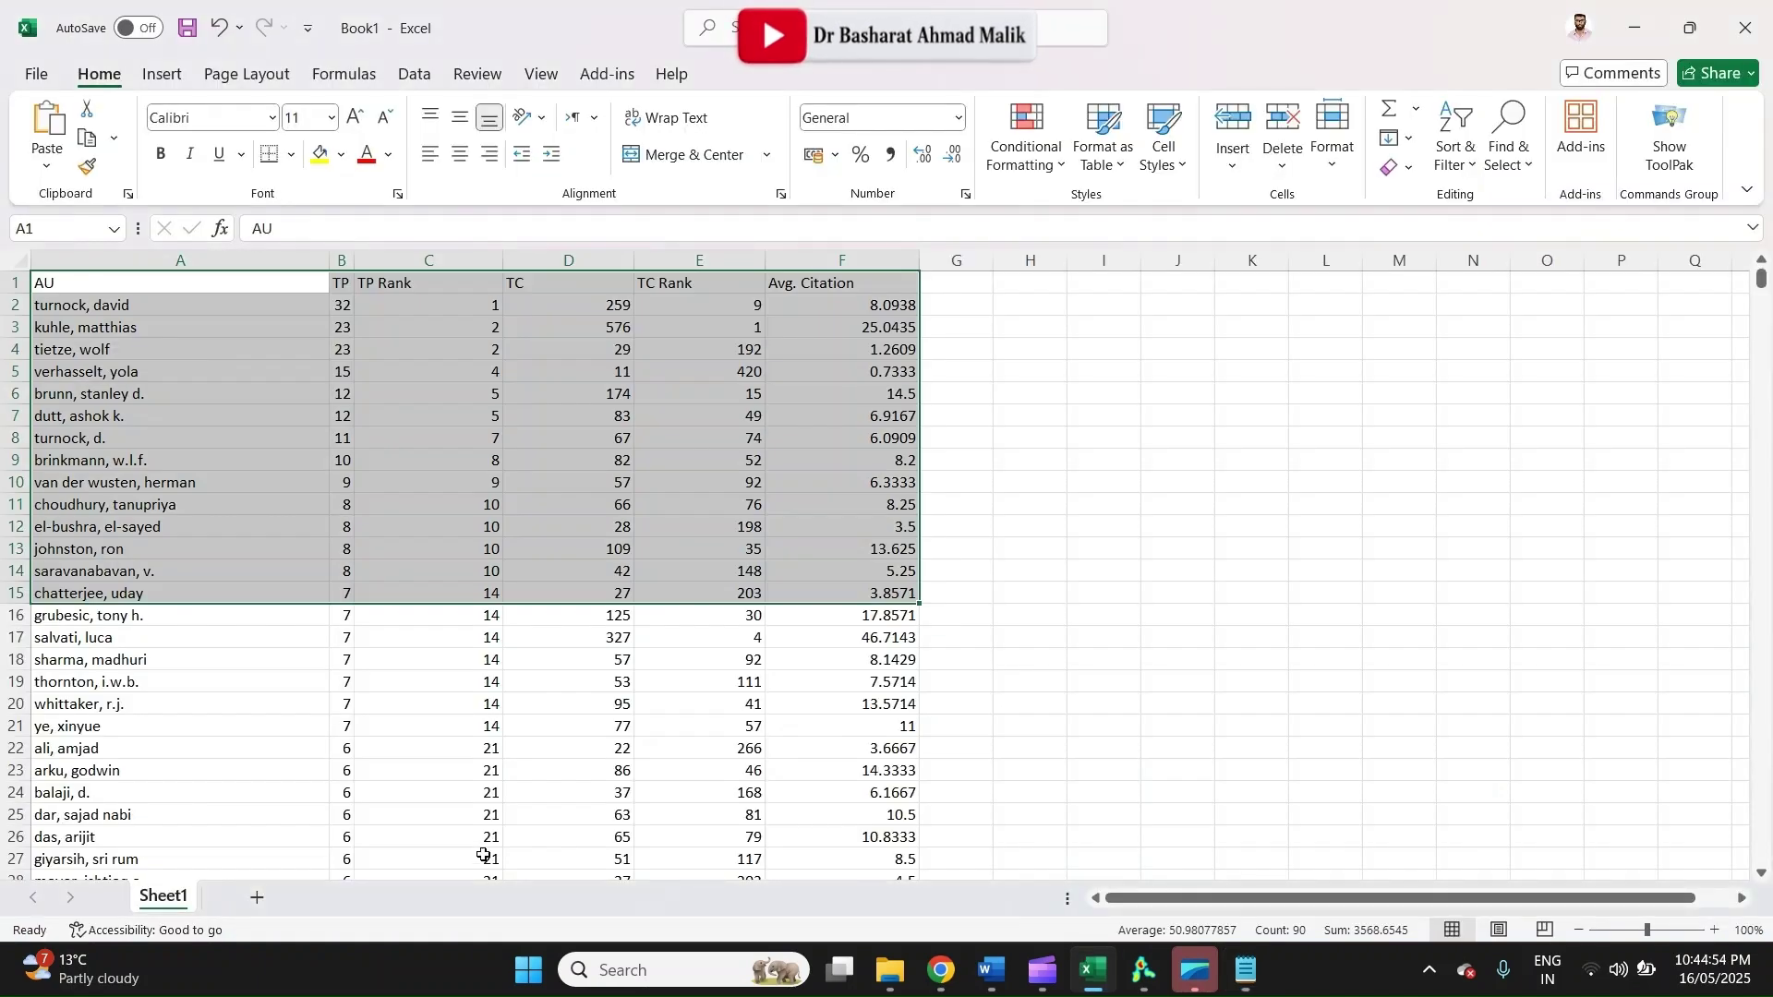
click(258, 899)
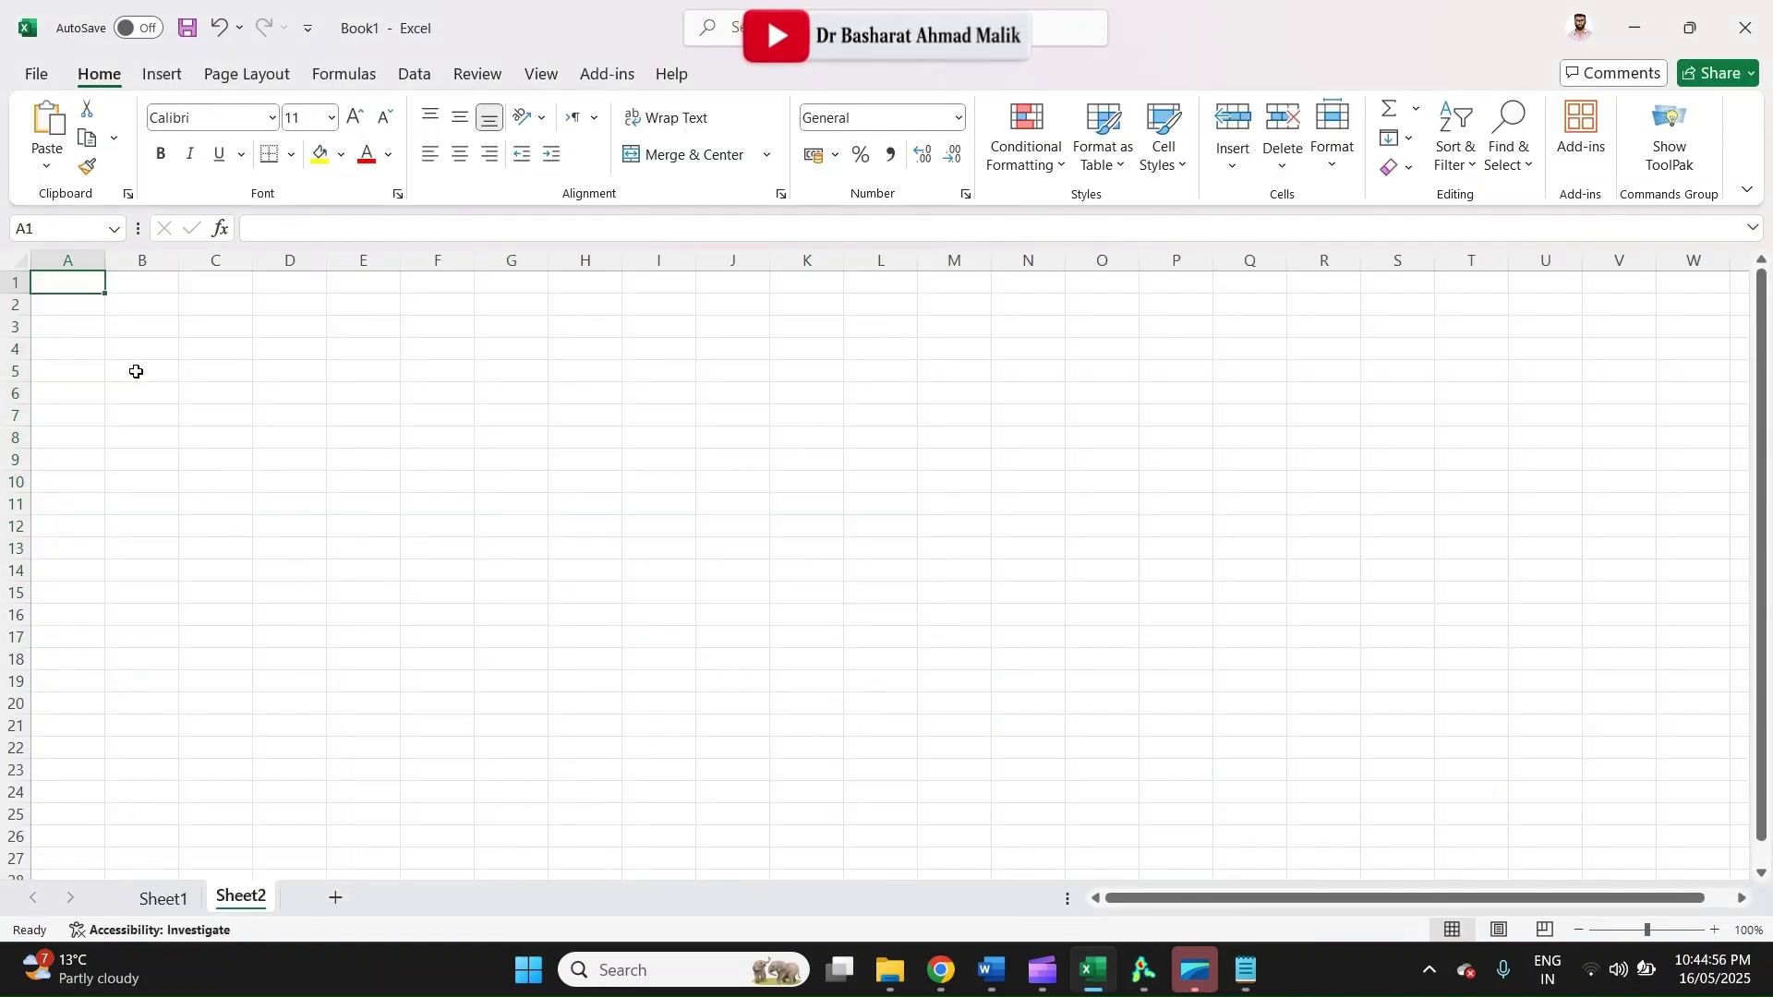
key(ctrl+v)
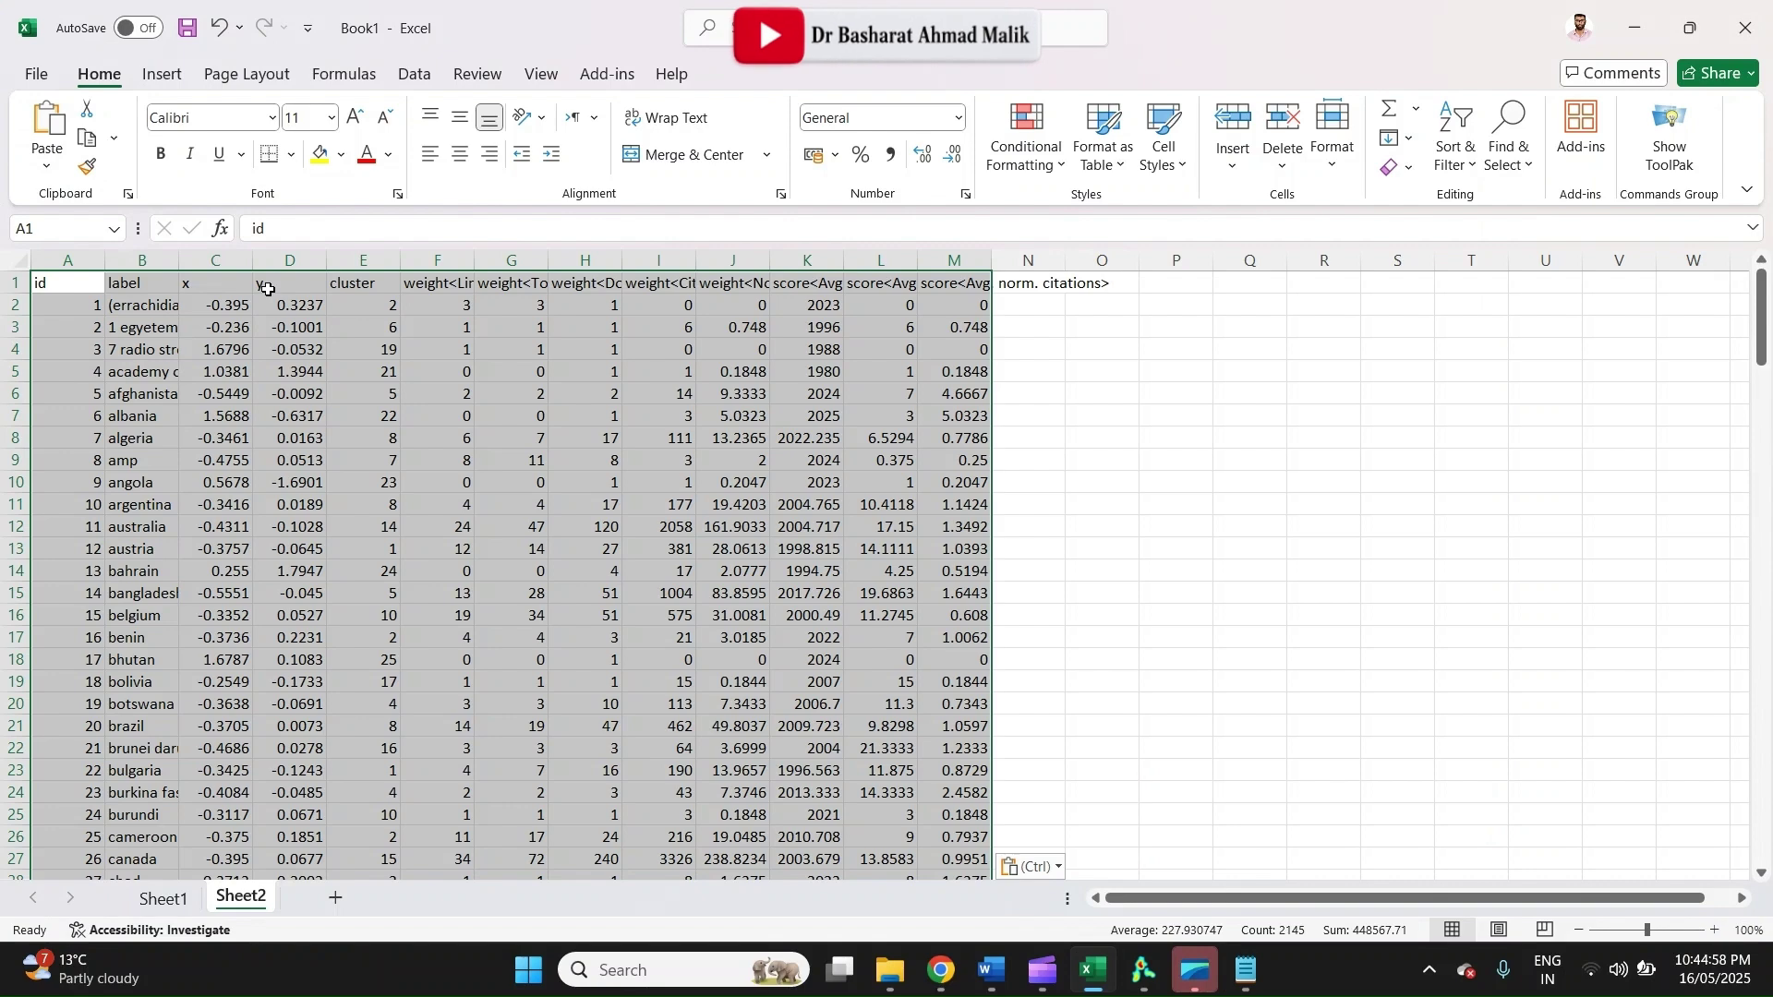
key(alt)
key(h)
key(o)
key(i)
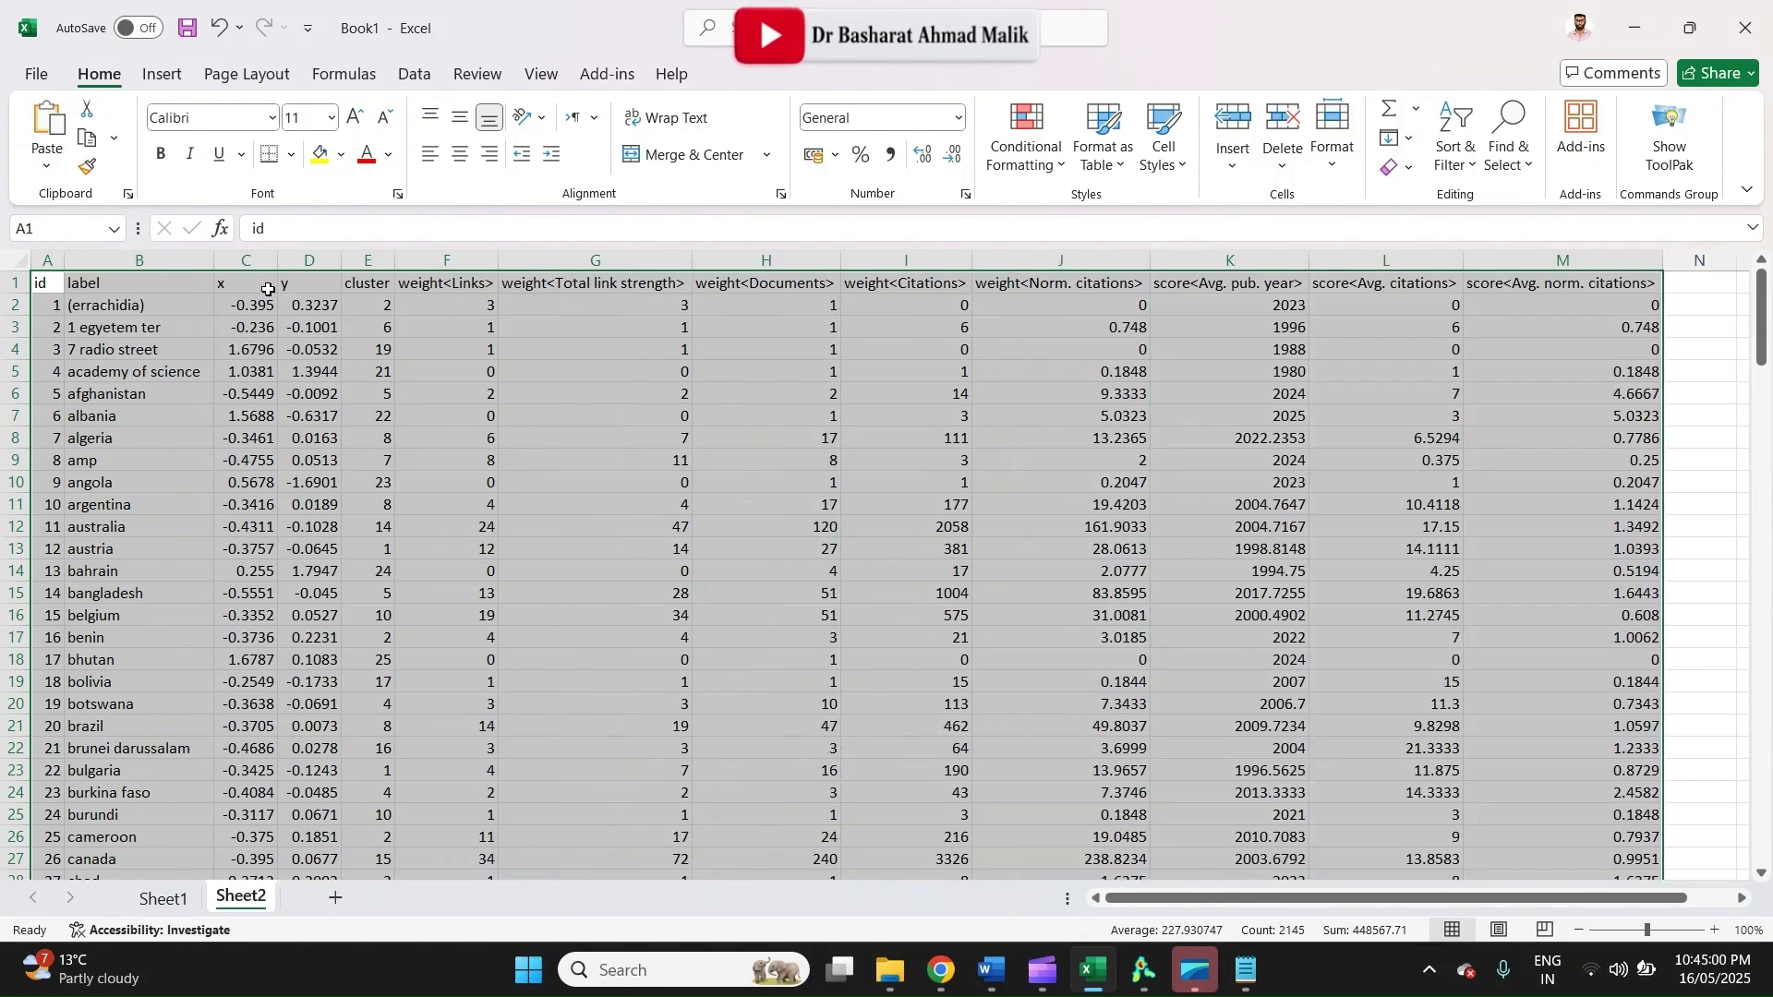
Delete the id, x, y, cluster, weight<Links> and weight<Total link strength> columns from the country data
click(712, 288)
click(41, 261)
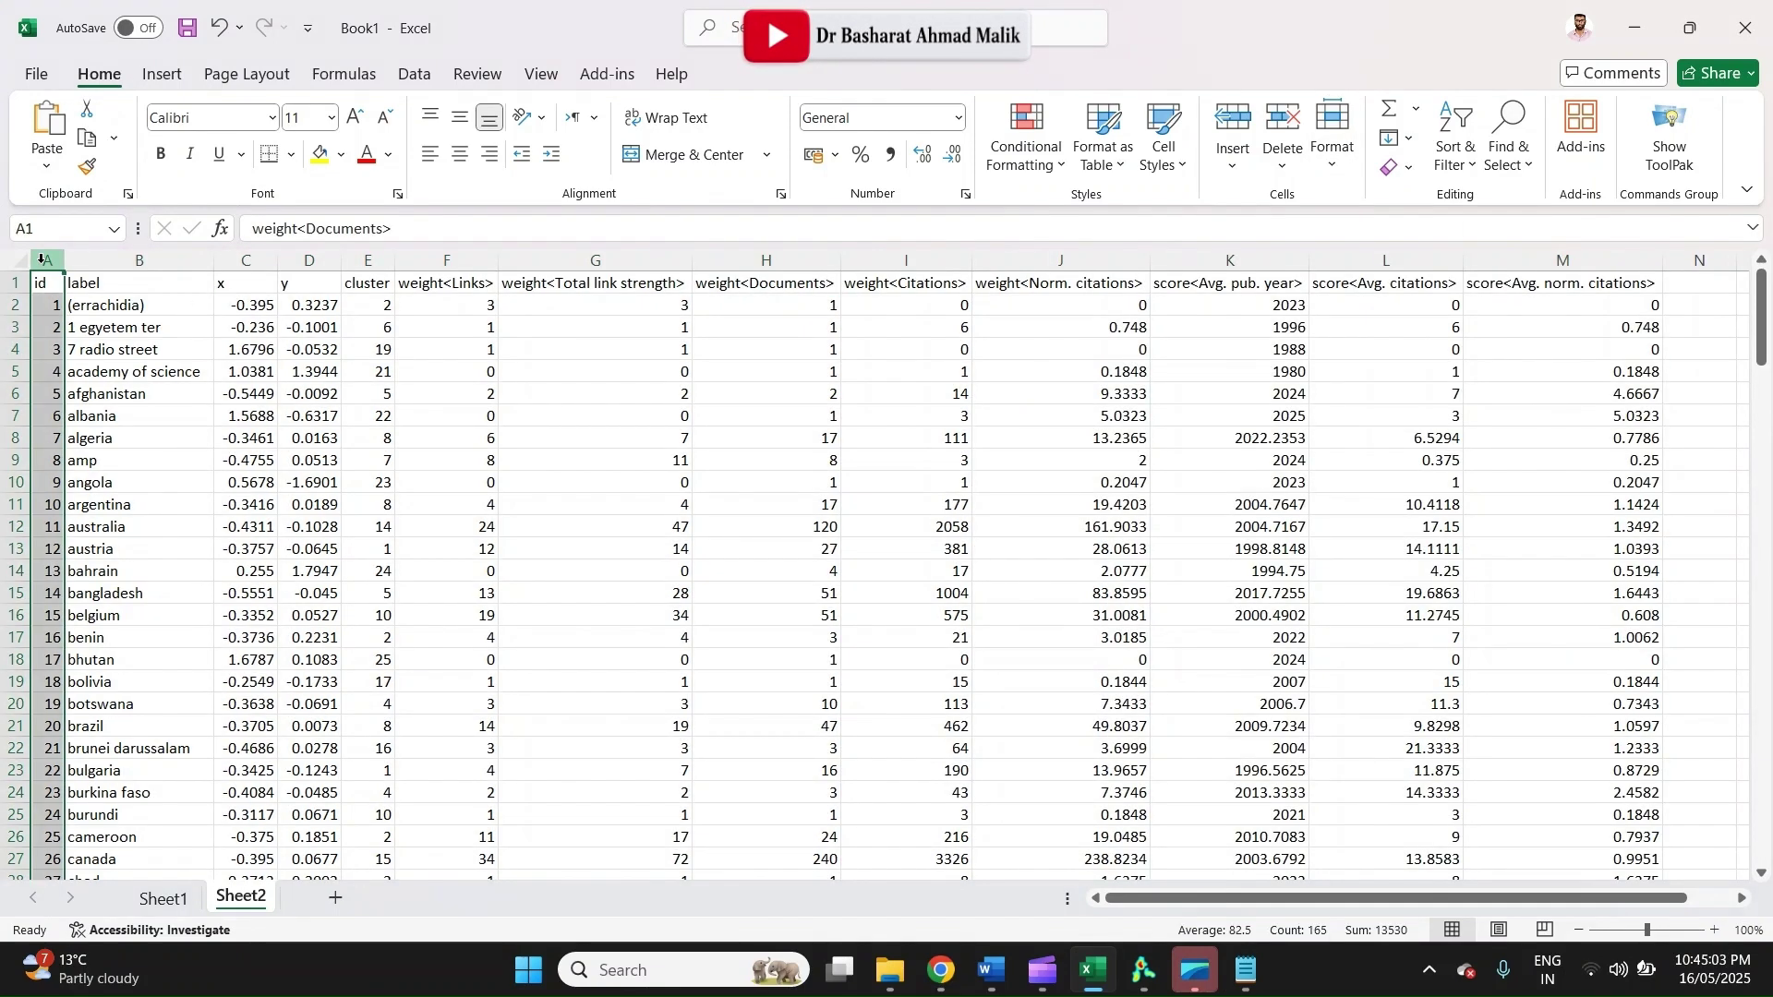
right_click(41, 260)
click(141, 527)
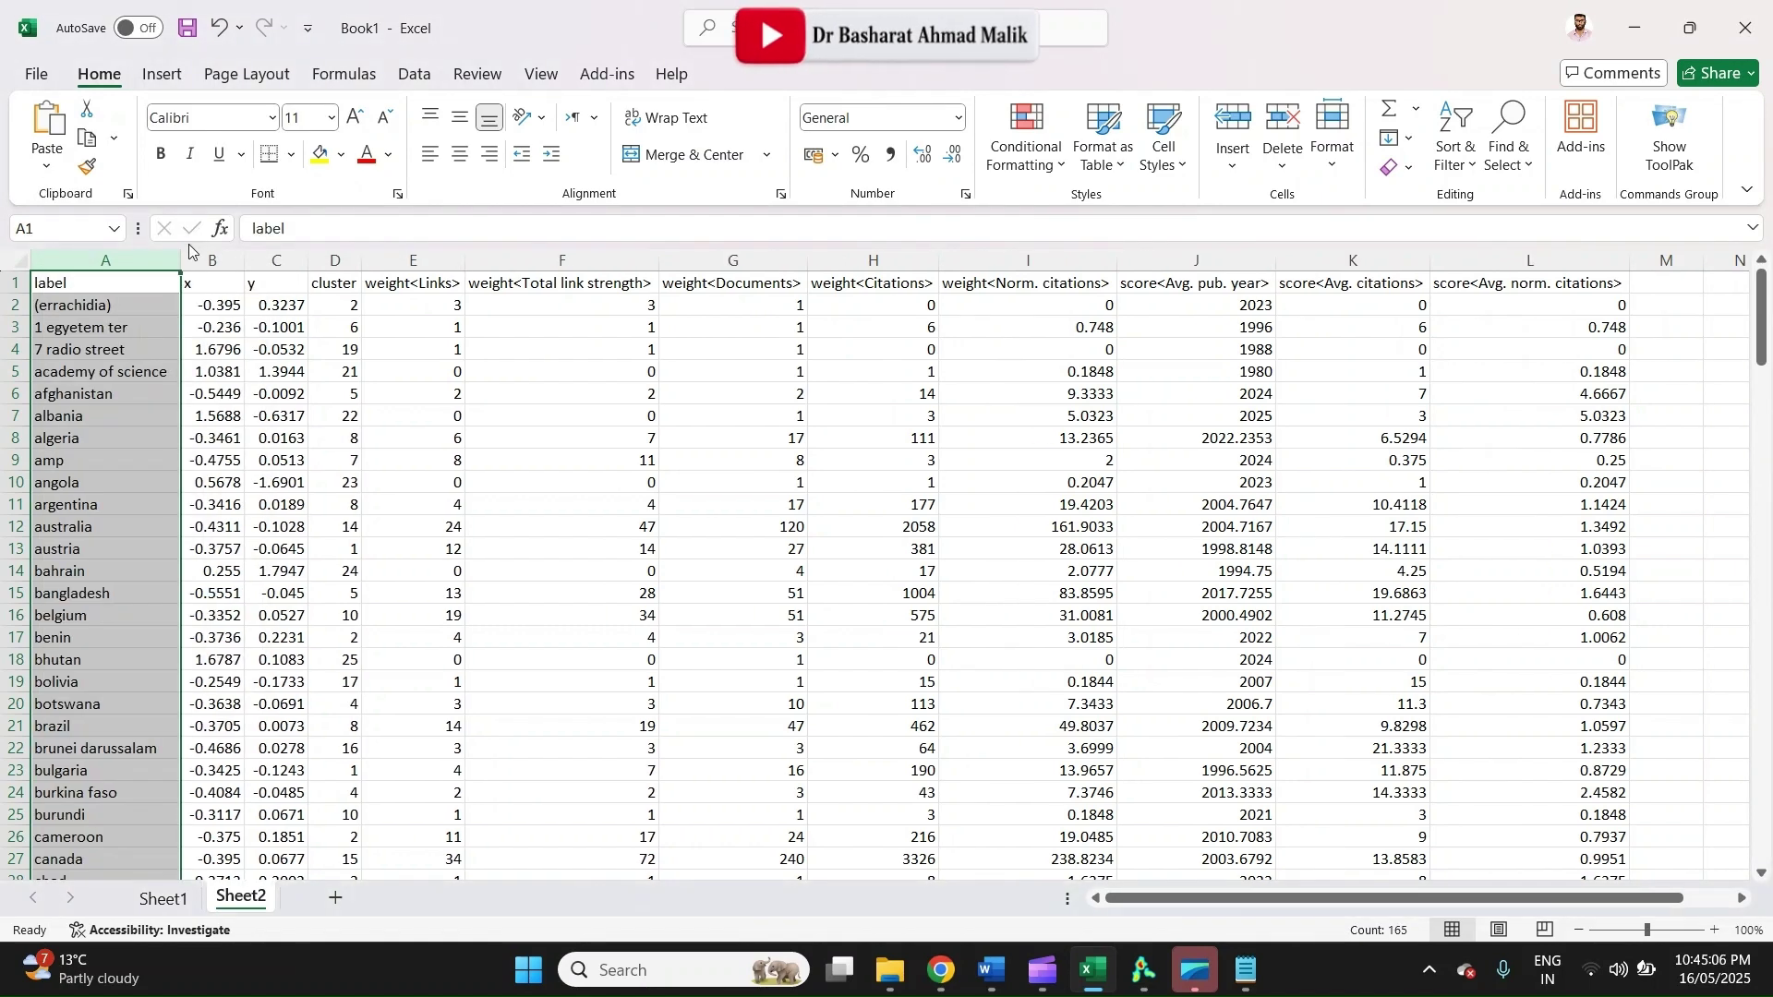
drag(213, 261, 627, 260)
right_click(627, 260)
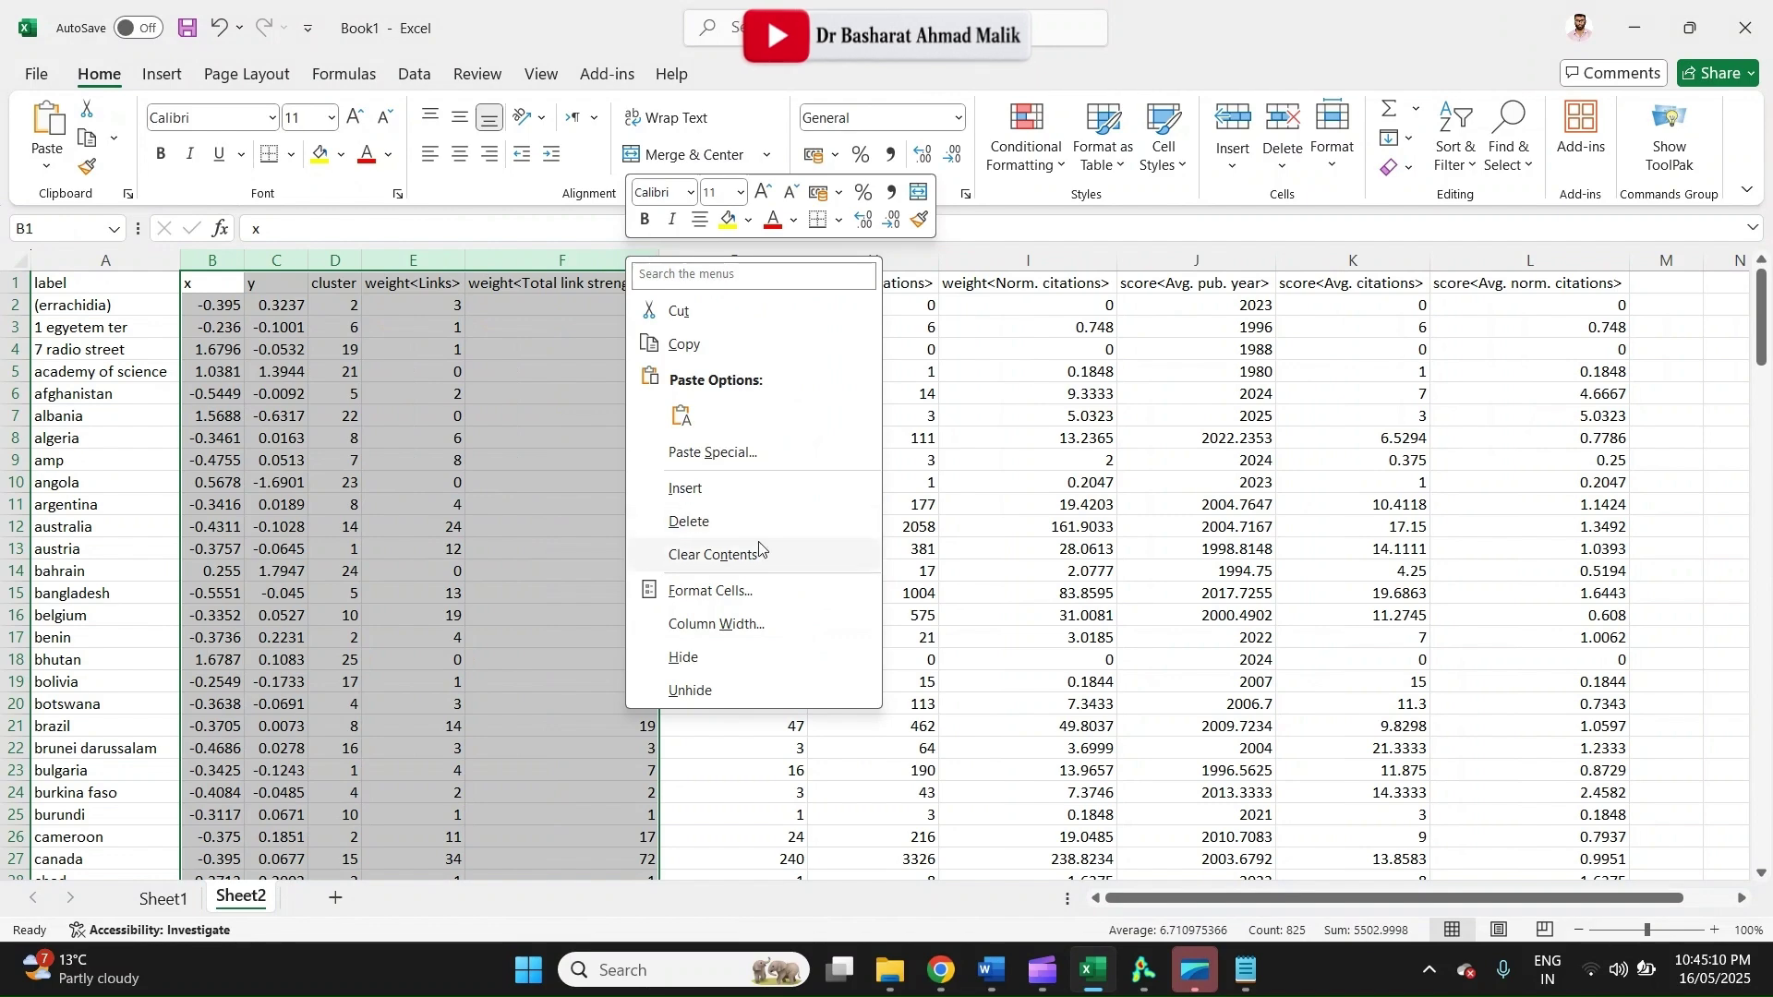
click(721, 524)
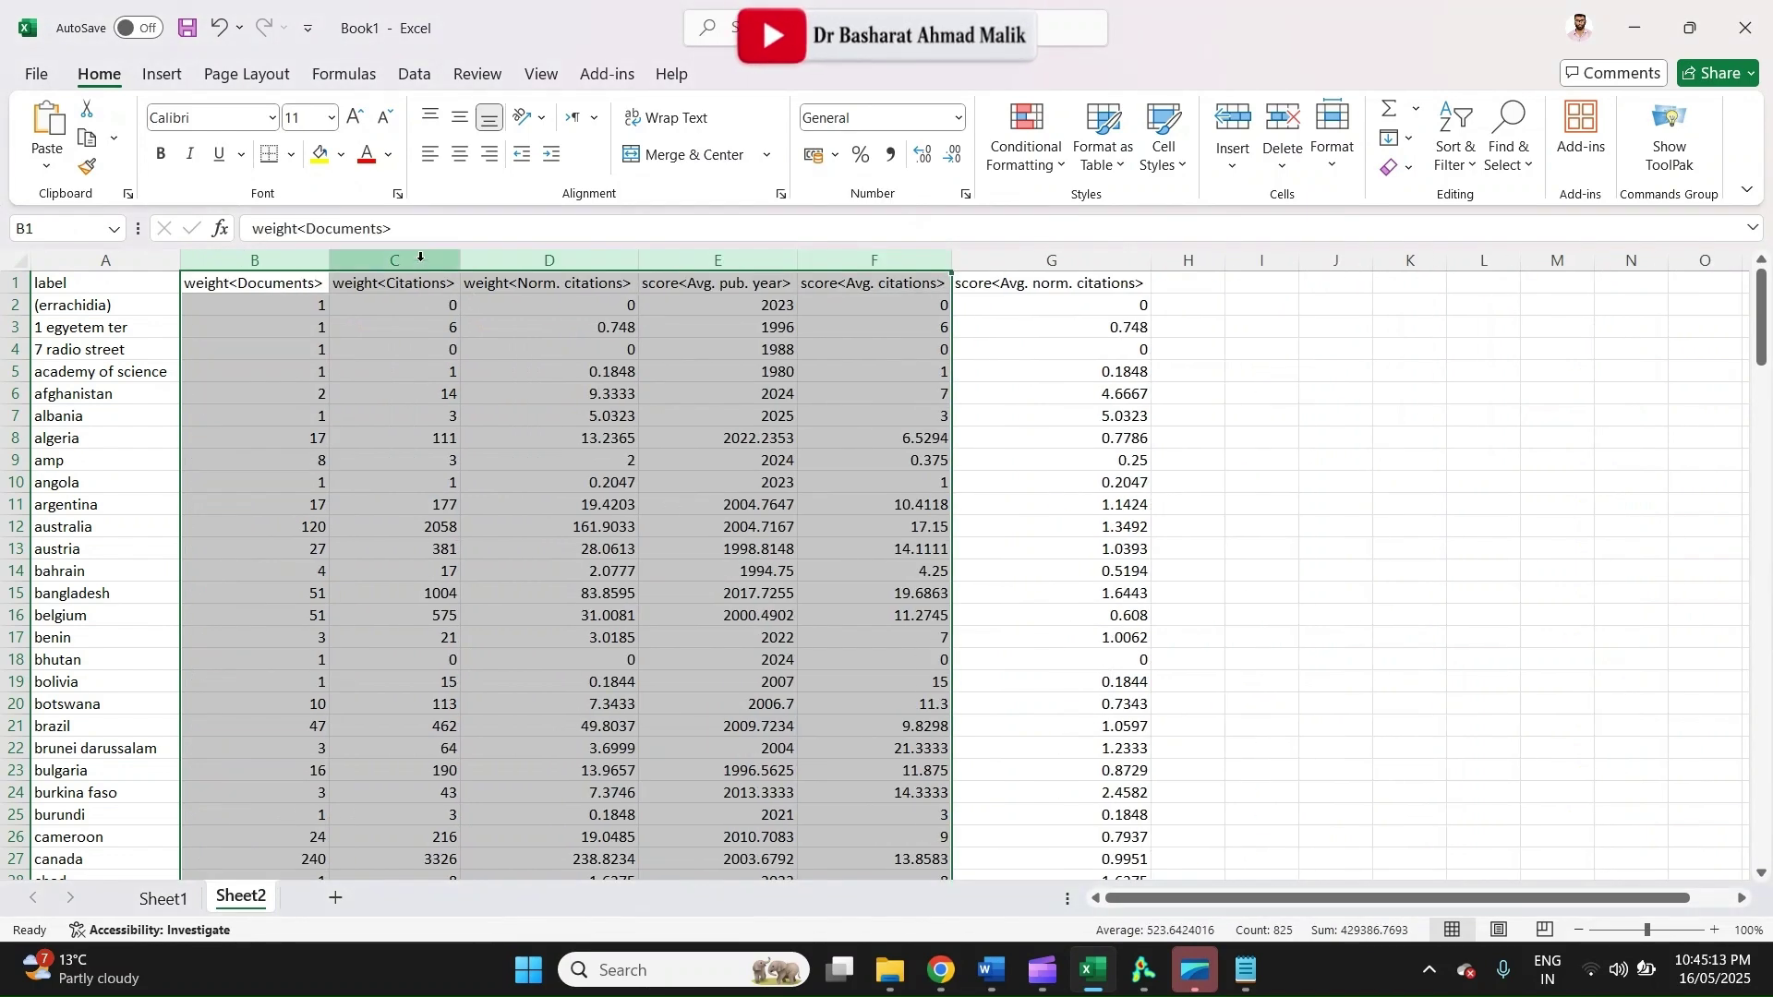
Delete the weight<Norm. citations>, score<Avg. pub. year> and score<Avg. norm. citations> columns from the country data
click(558, 261)
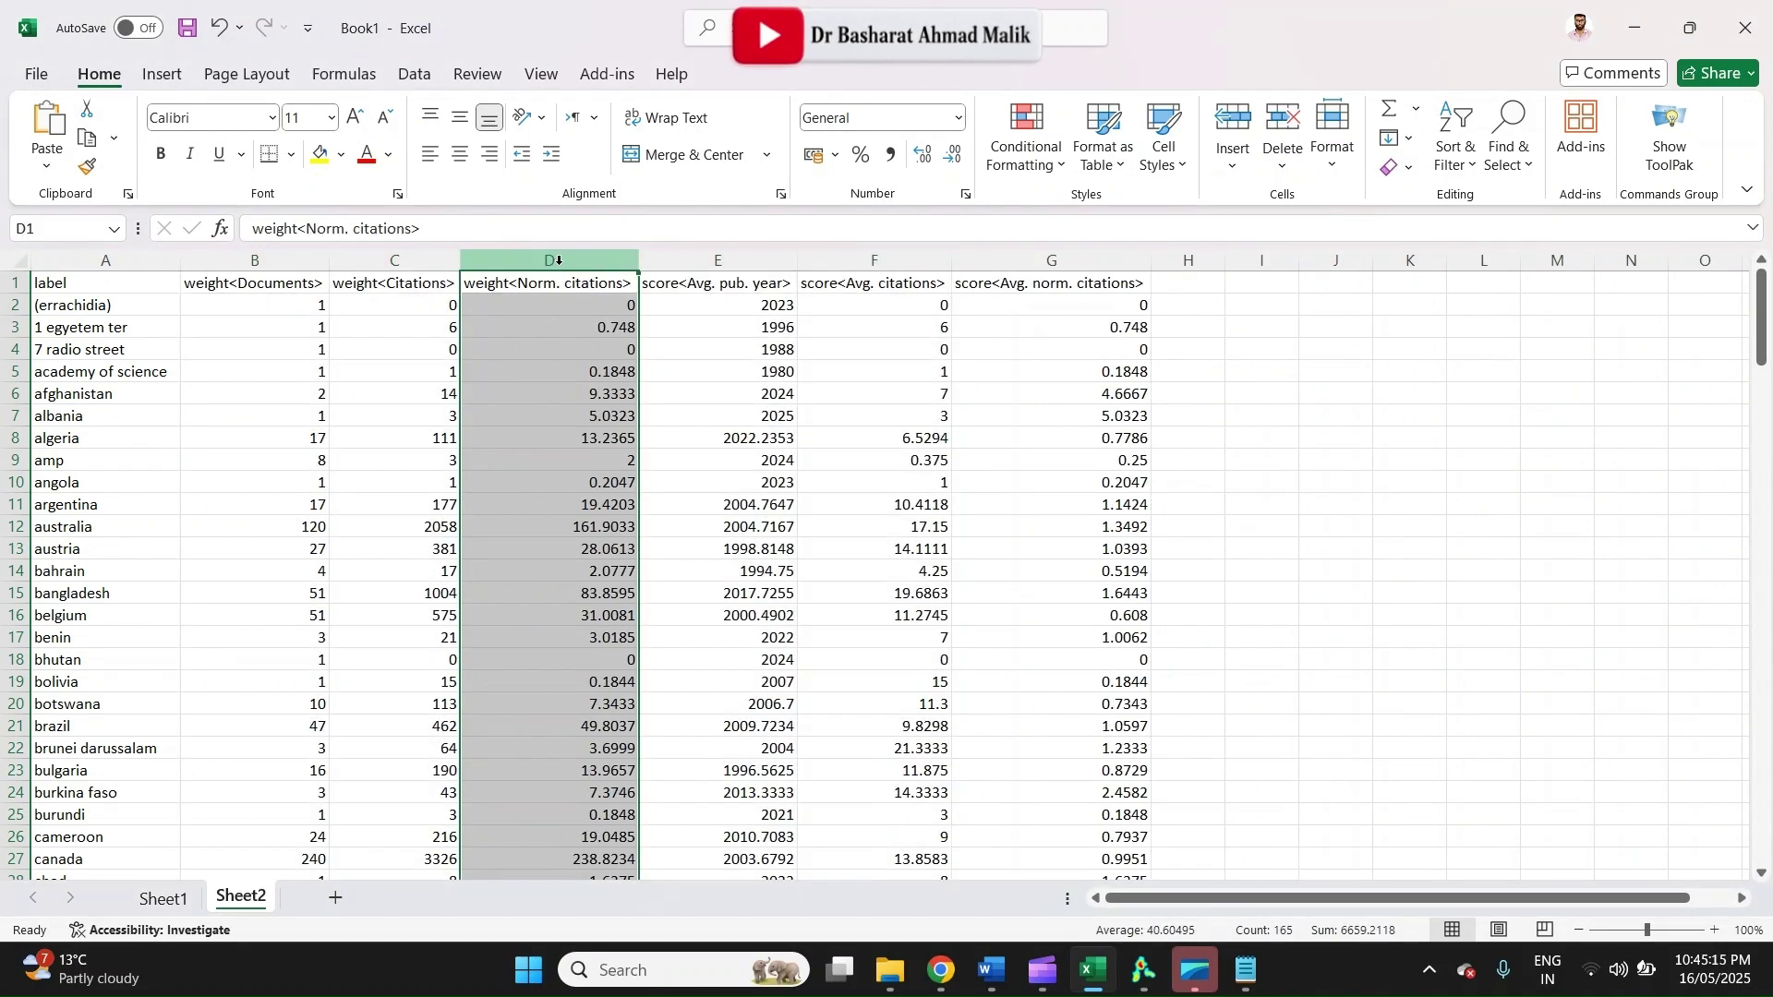
drag(558, 264, 702, 264)
right_click(688, 265)
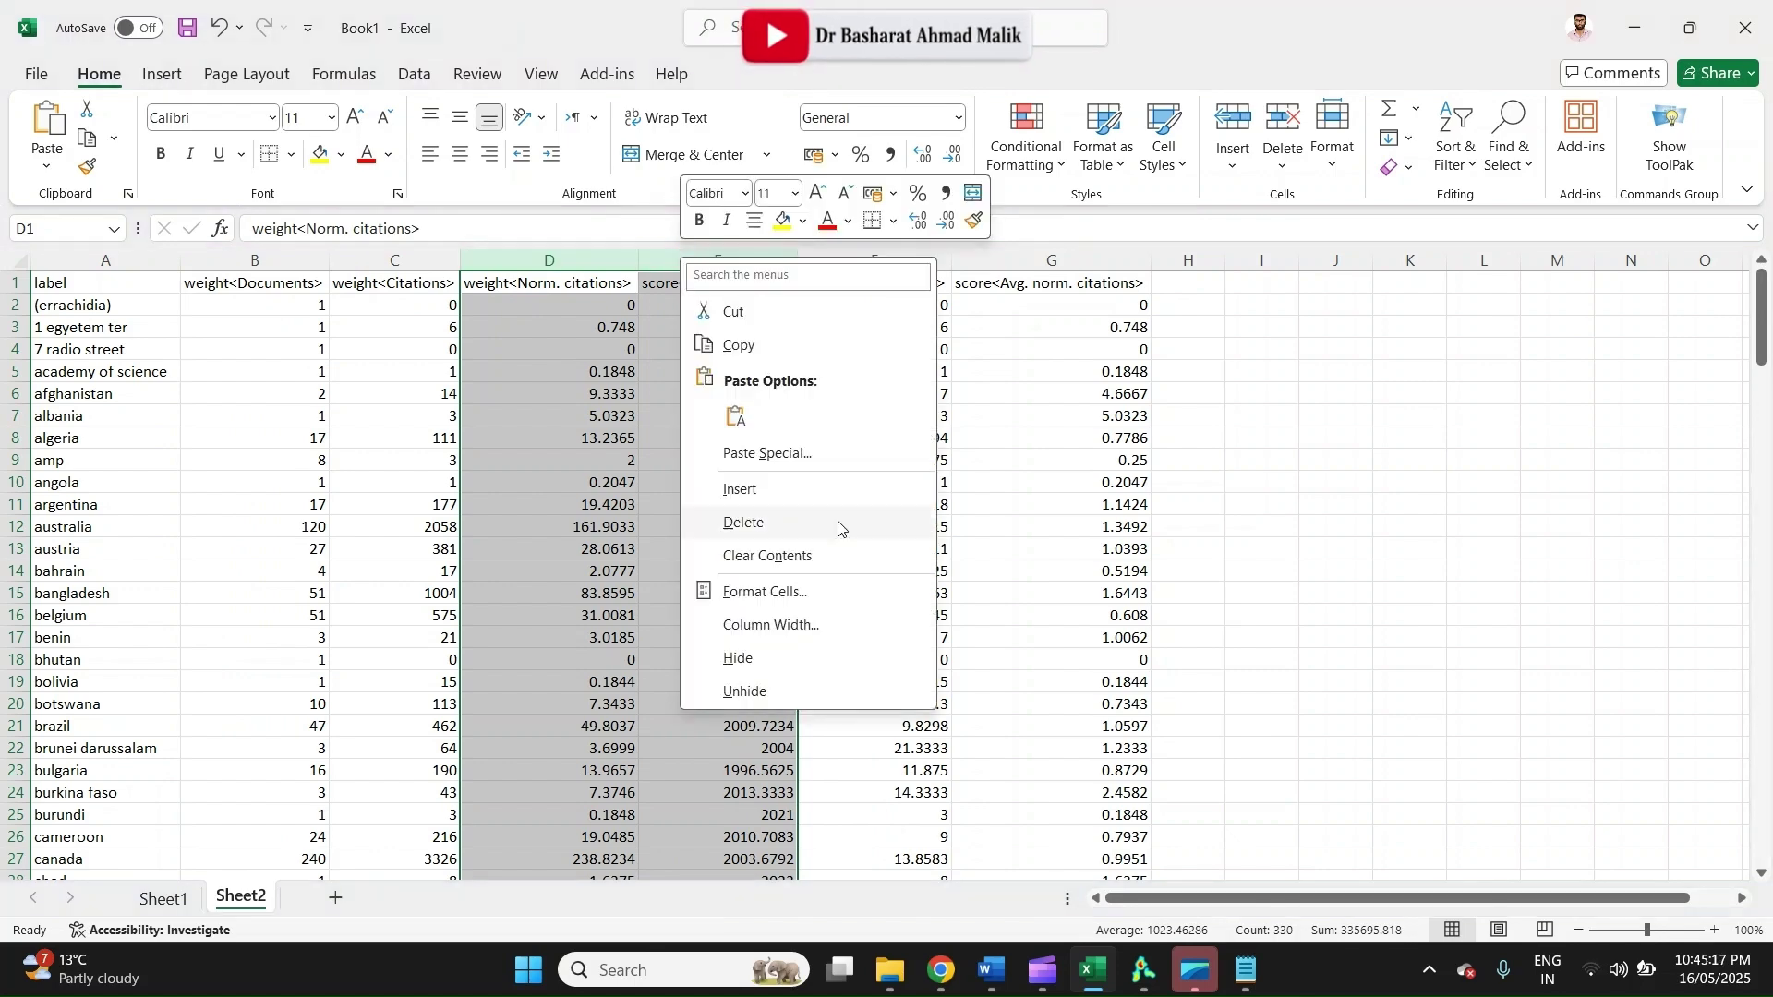
click(756, 523)
click(739, 261)
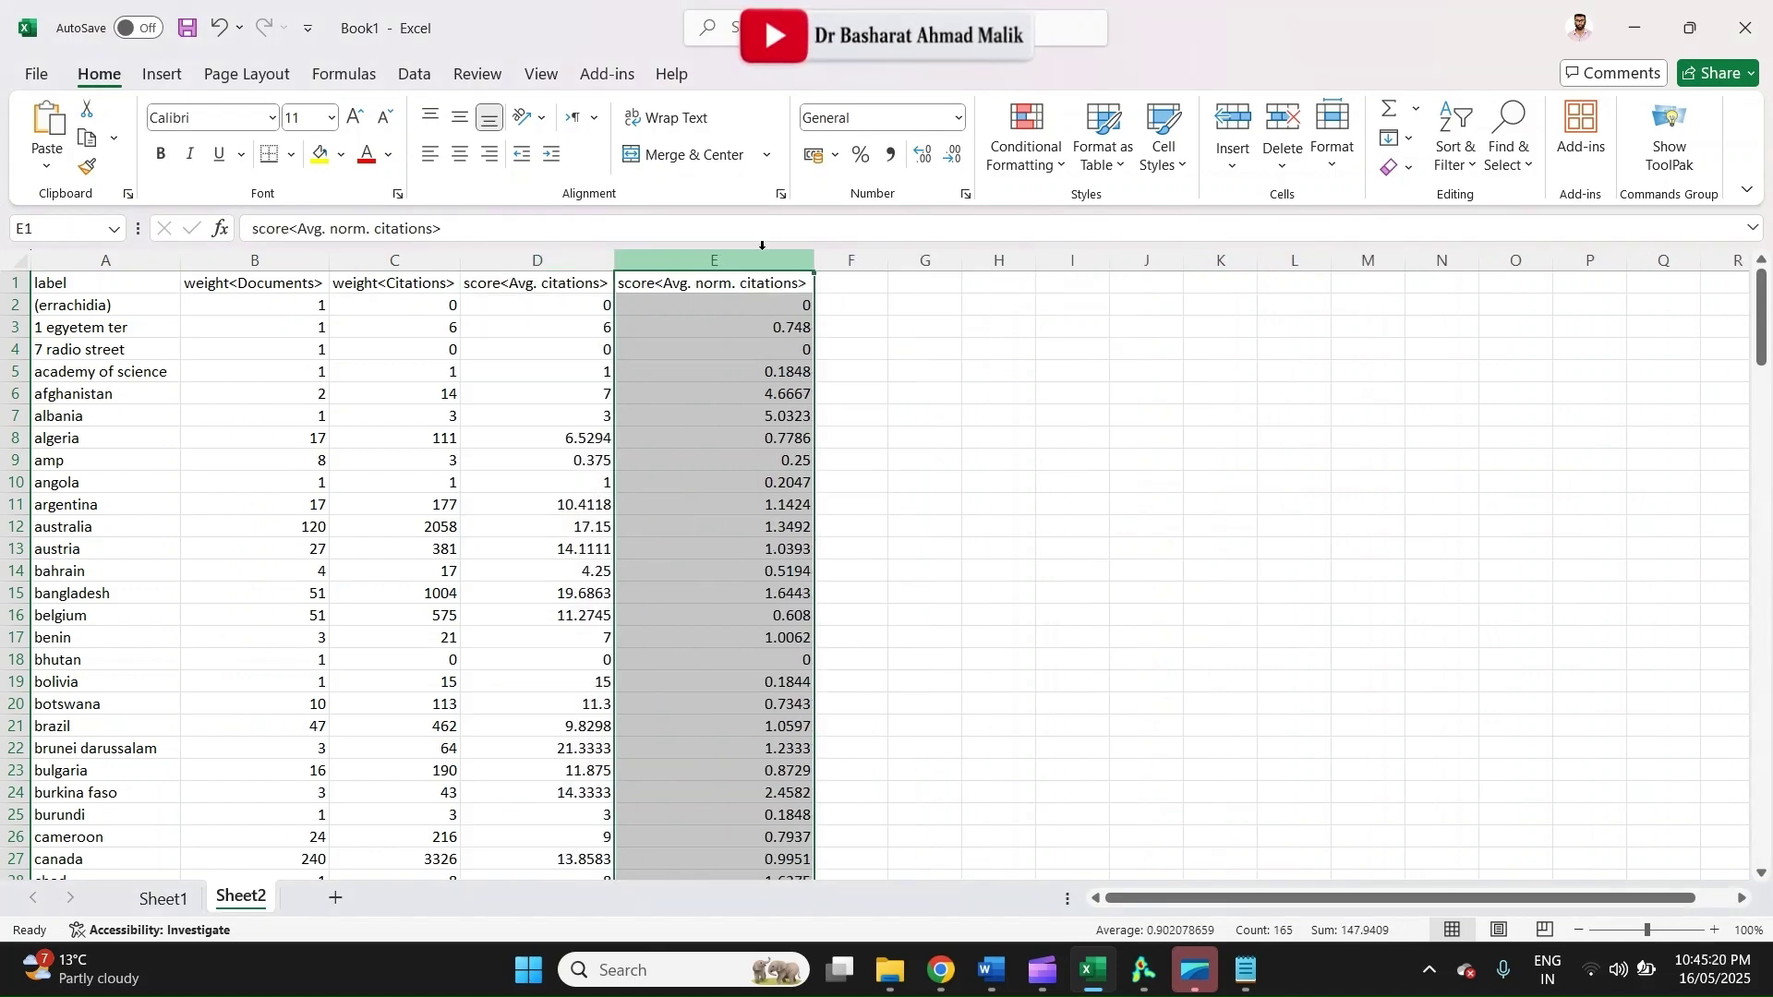
right_click(766, 263)
click(835, 515)
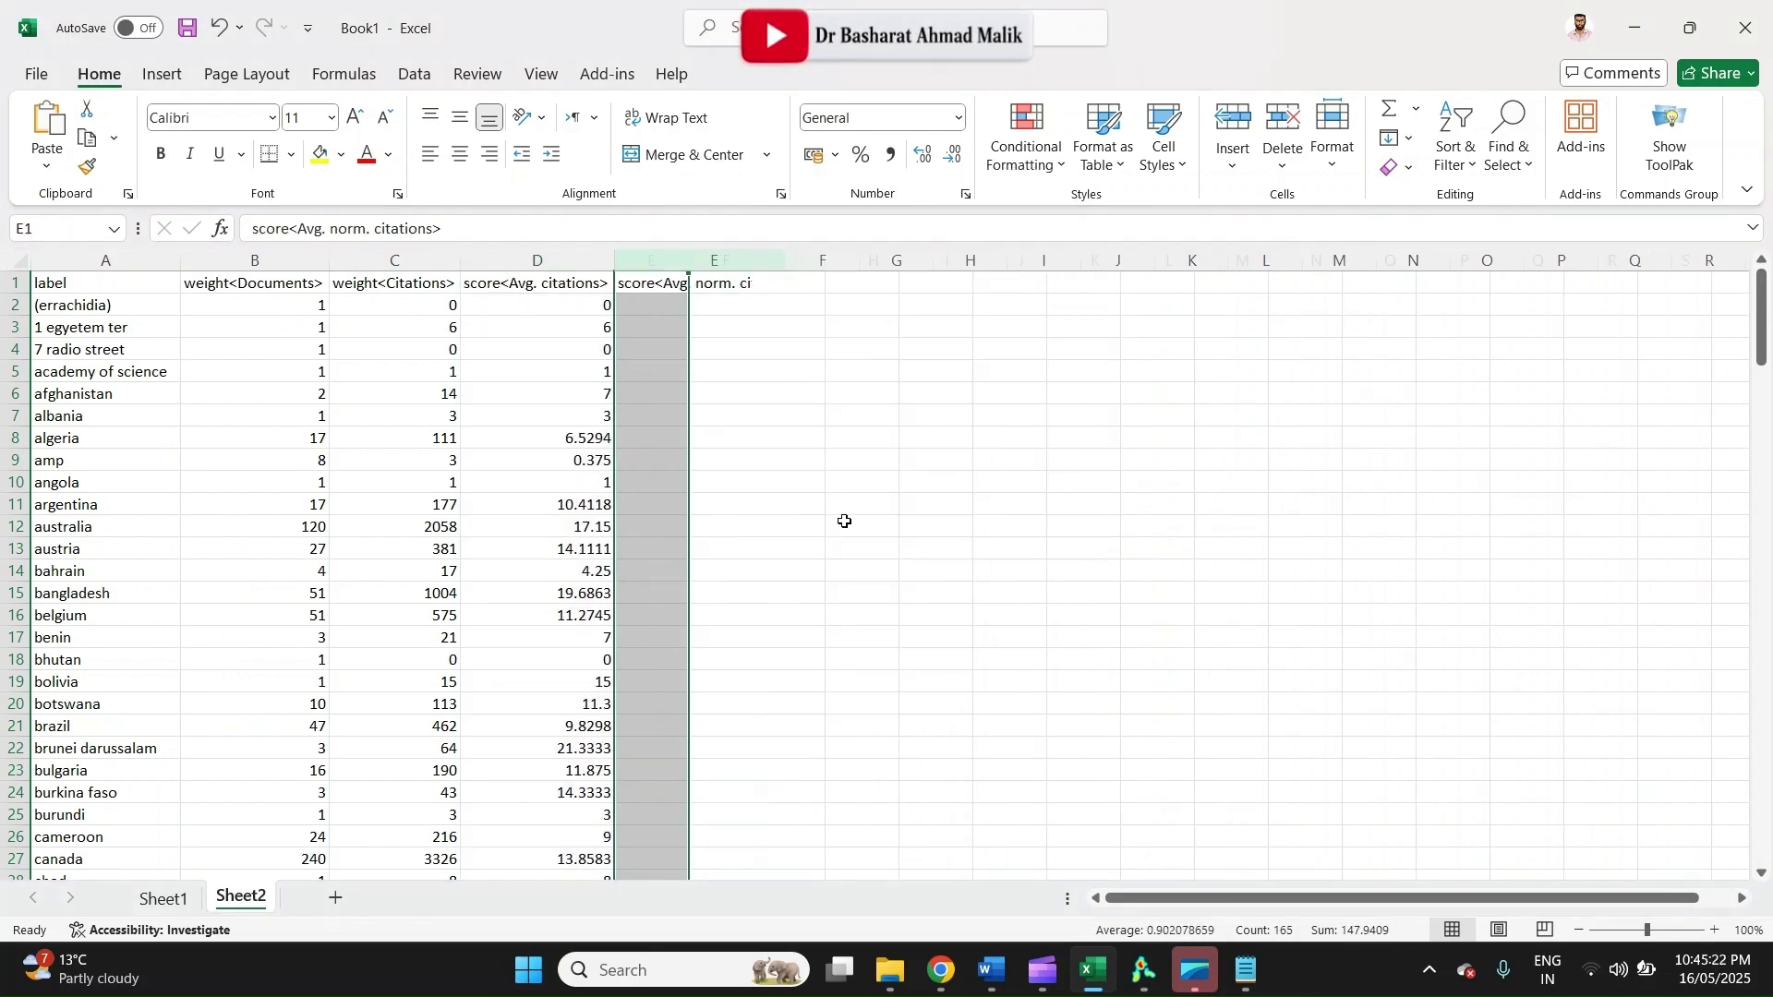
Sort the country data by weight<Documents> from largest to smallest
click(424, 282)
click(274, 290)
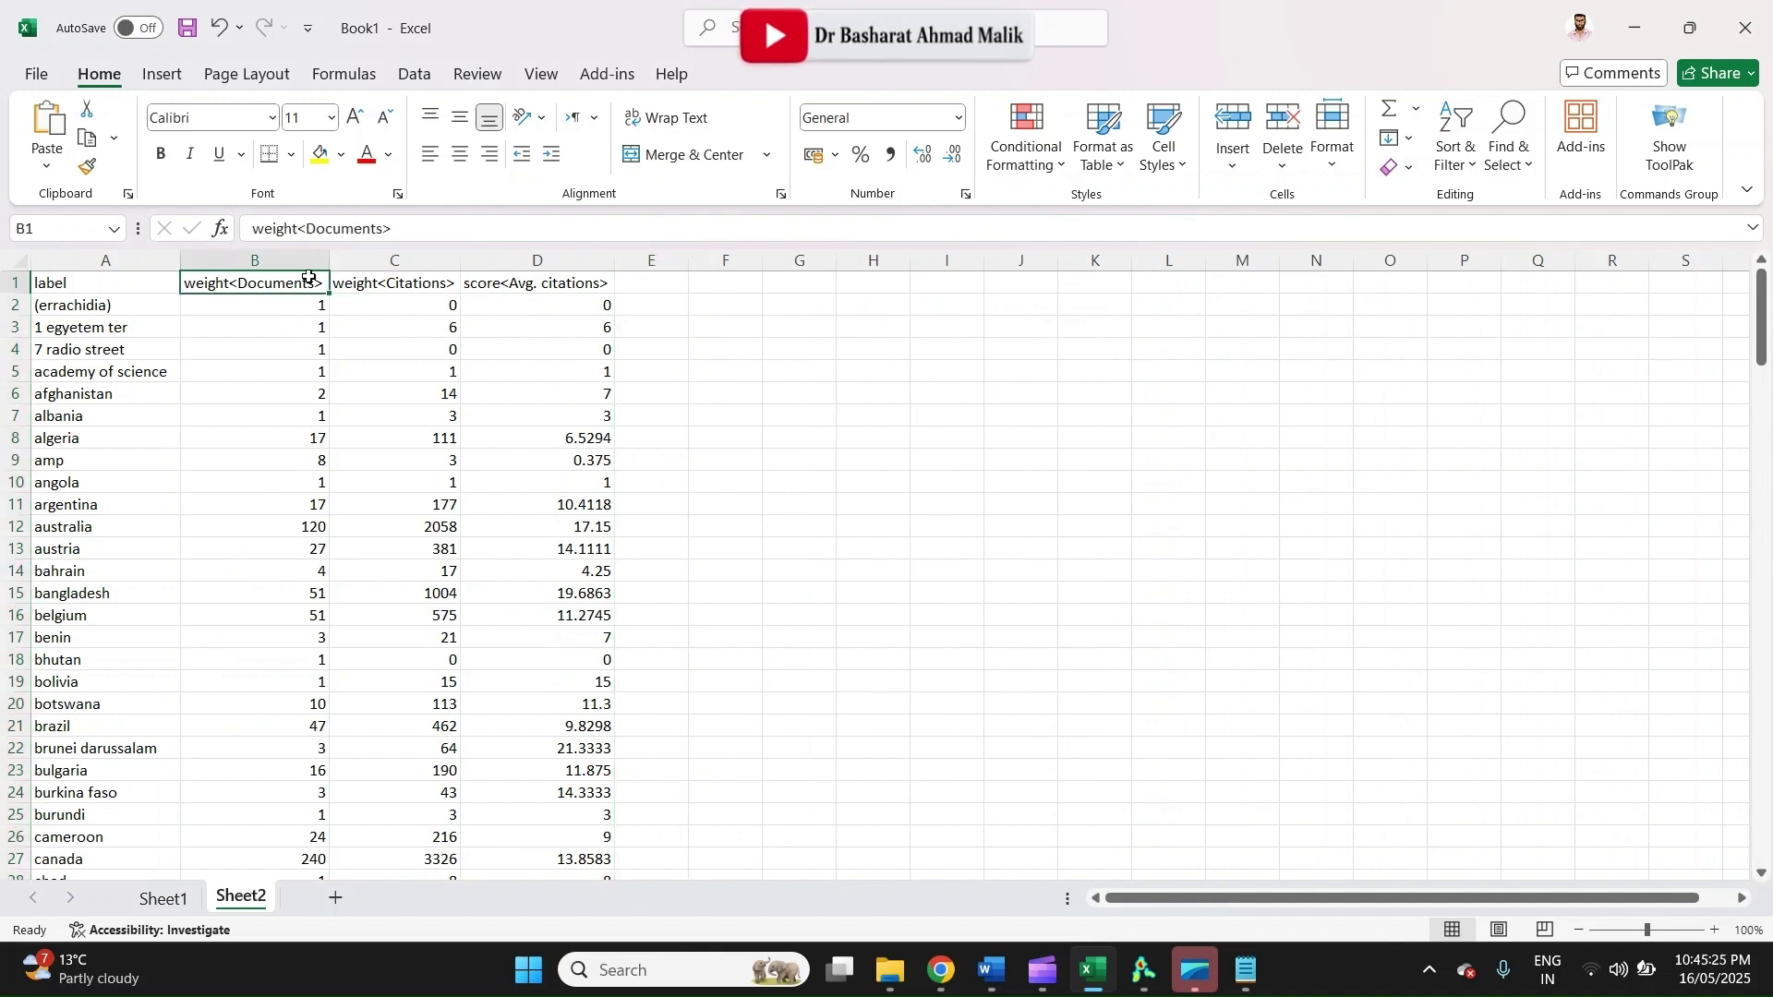
click(1470, 176)
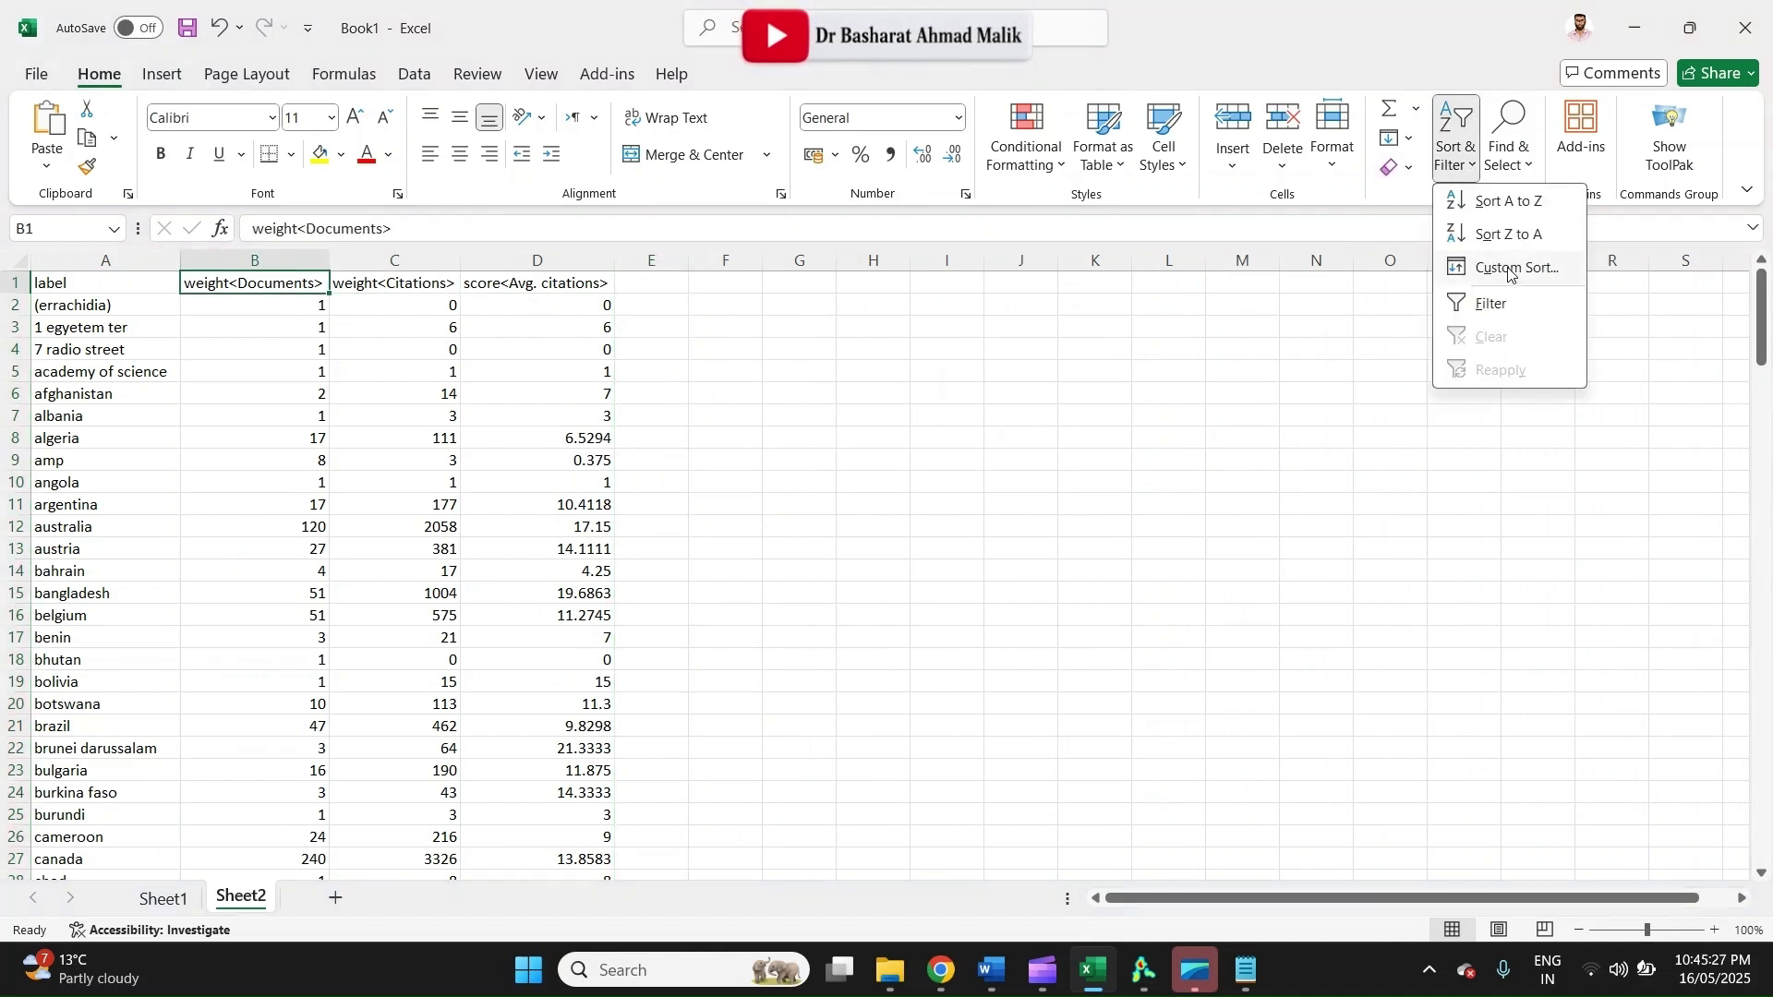
click(1512, 268)
click(470, 271)
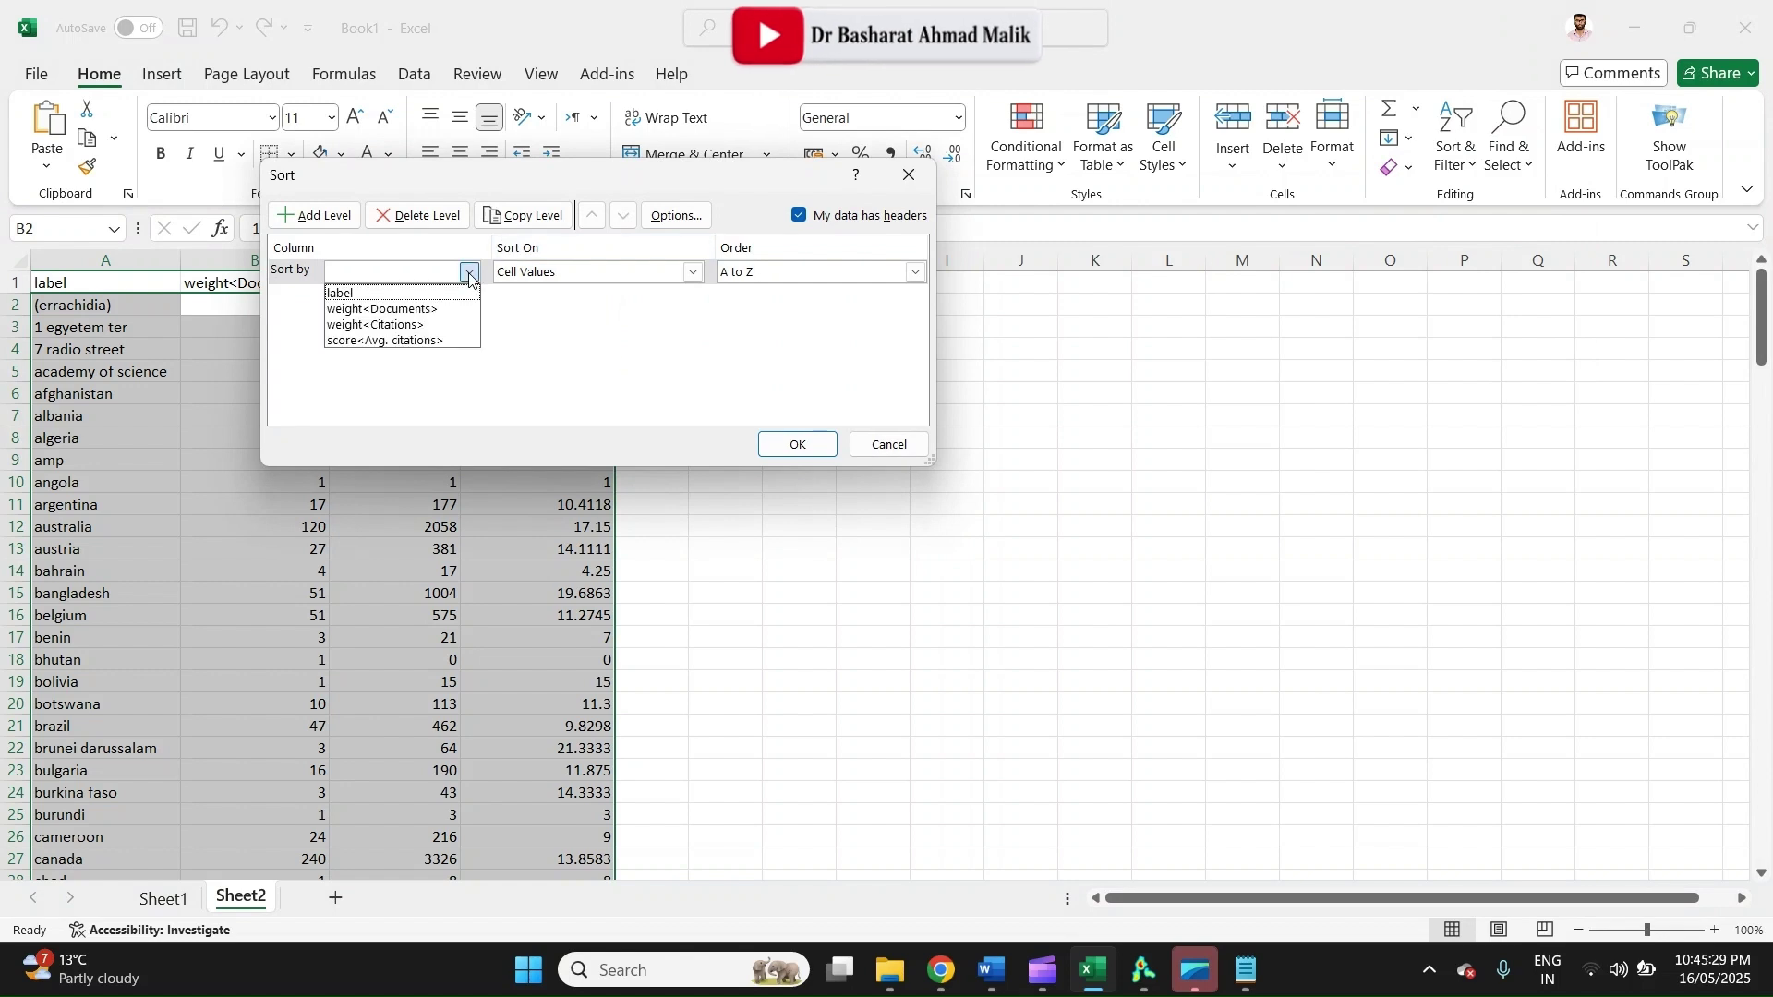
click(397, 305)
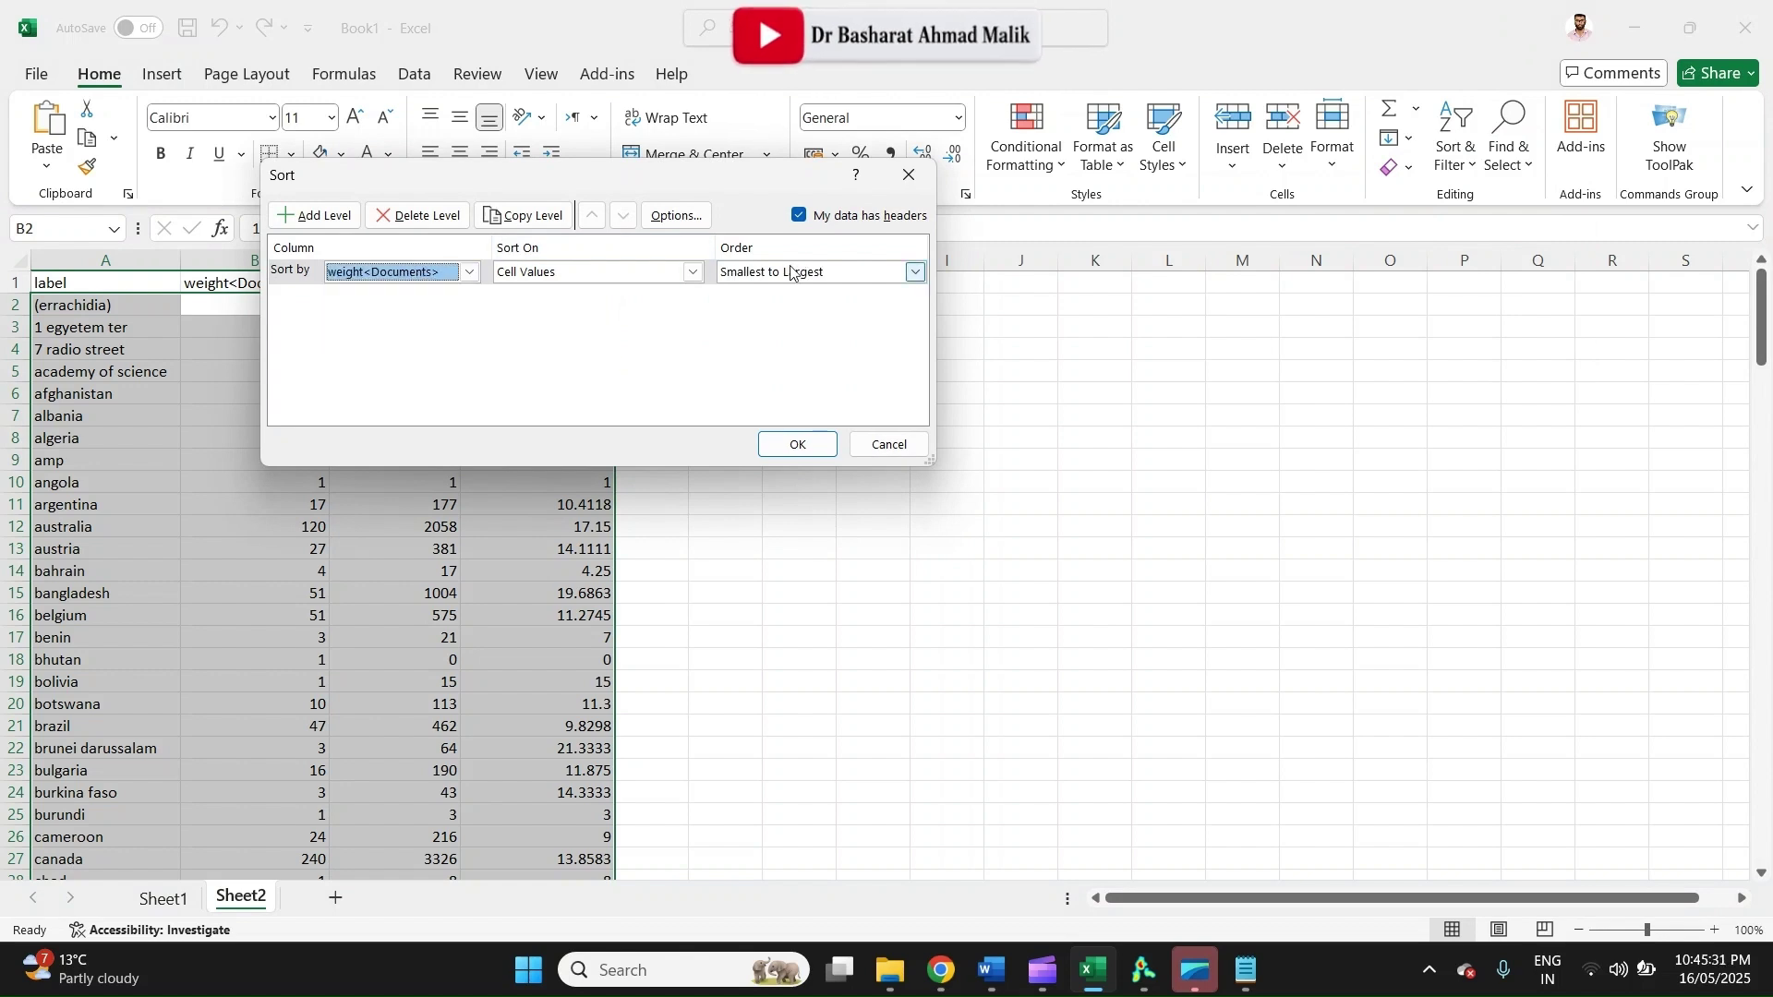
click(890, 274)
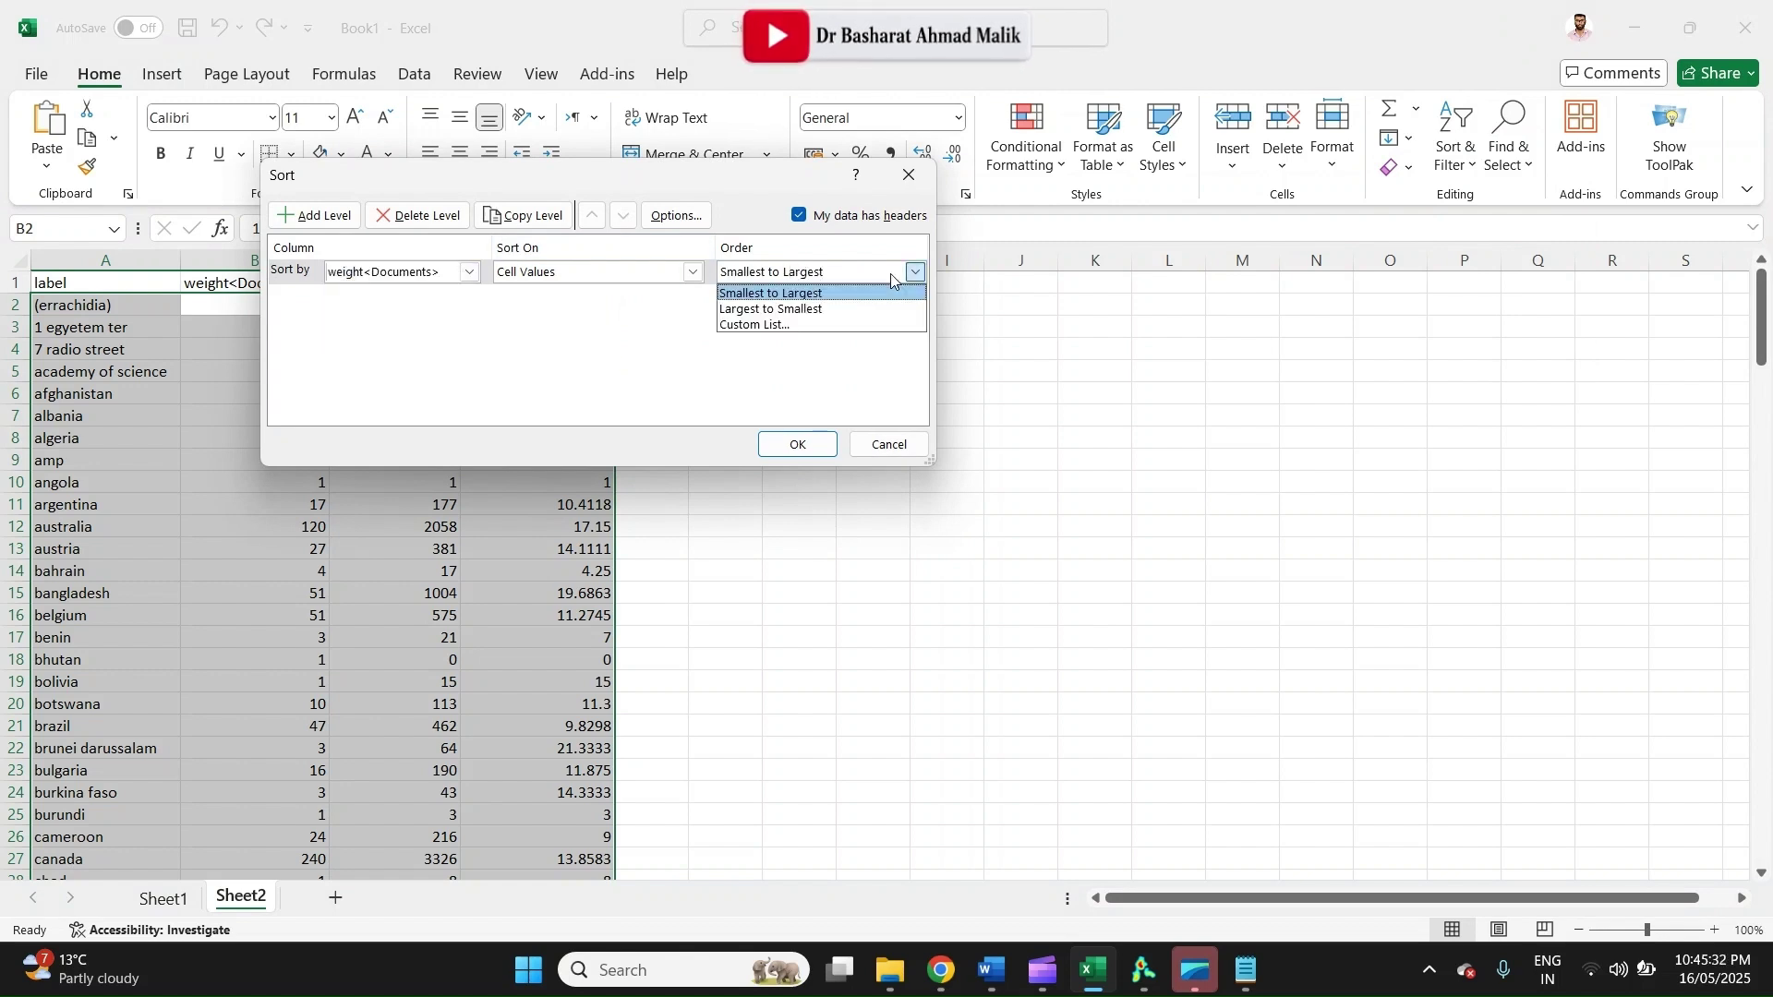
click(822, 310)
click(796, 444)
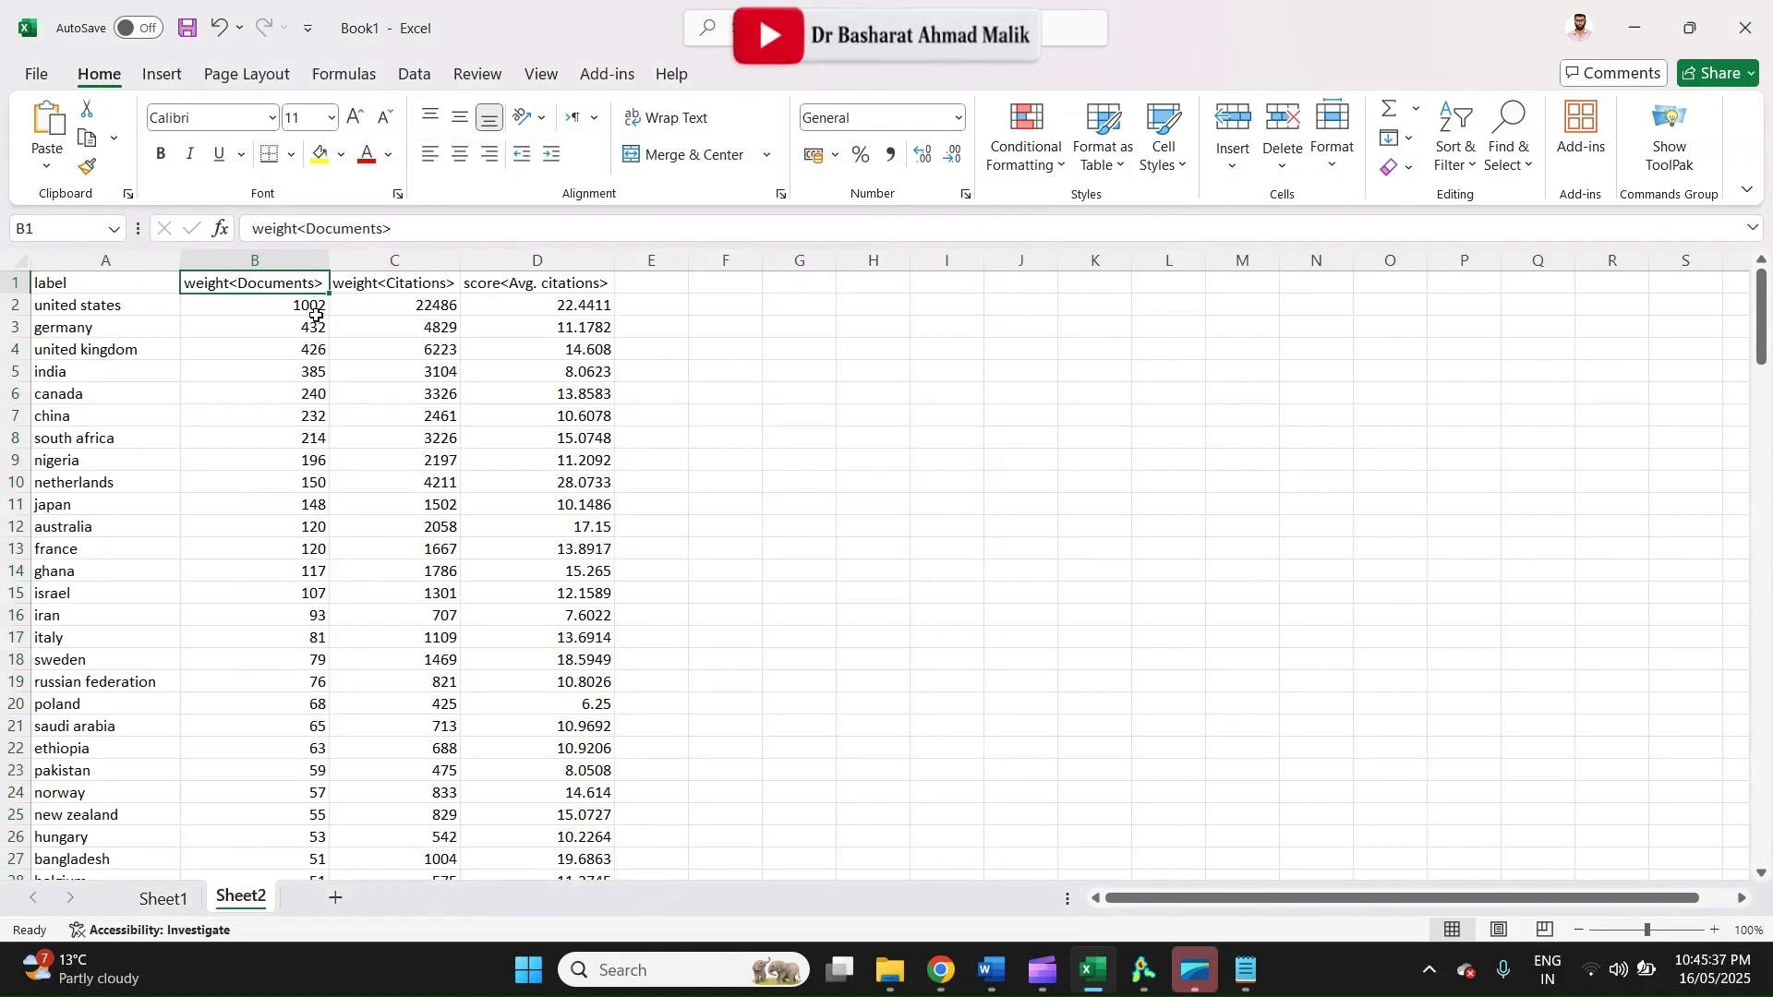
Rename the four country column headers to CU, TP, TC and Avg. Citation
click(89, 287)
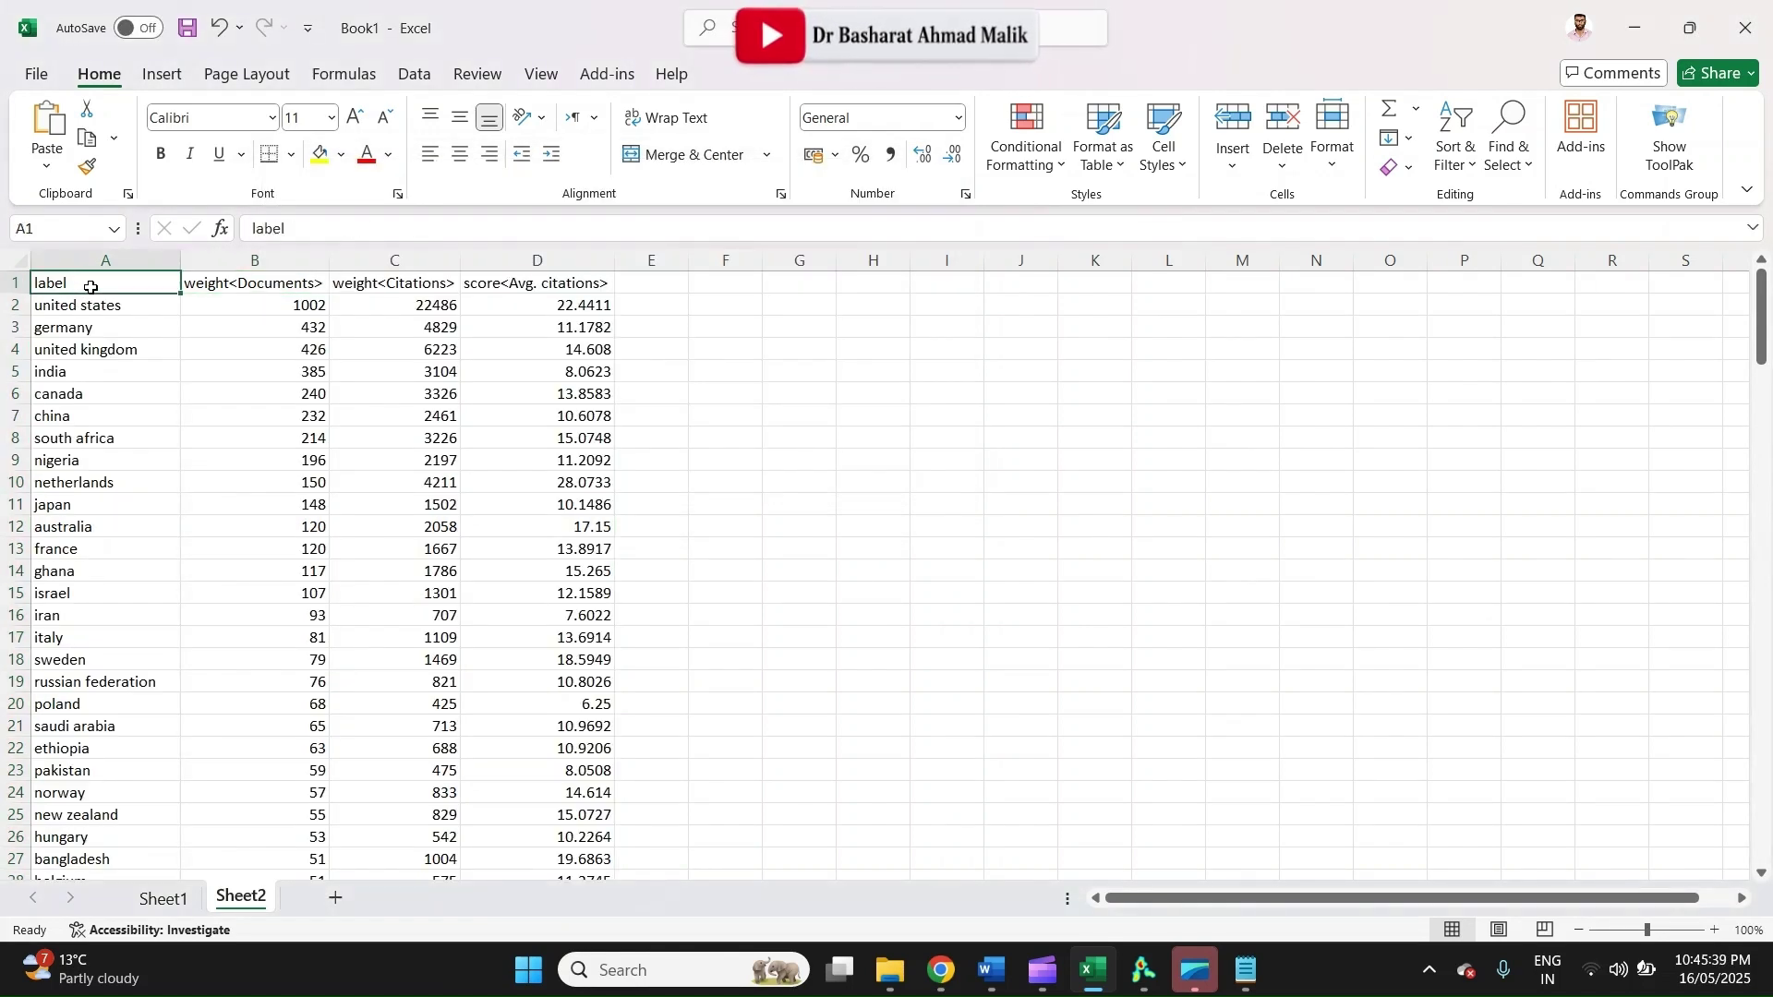
text(CU)
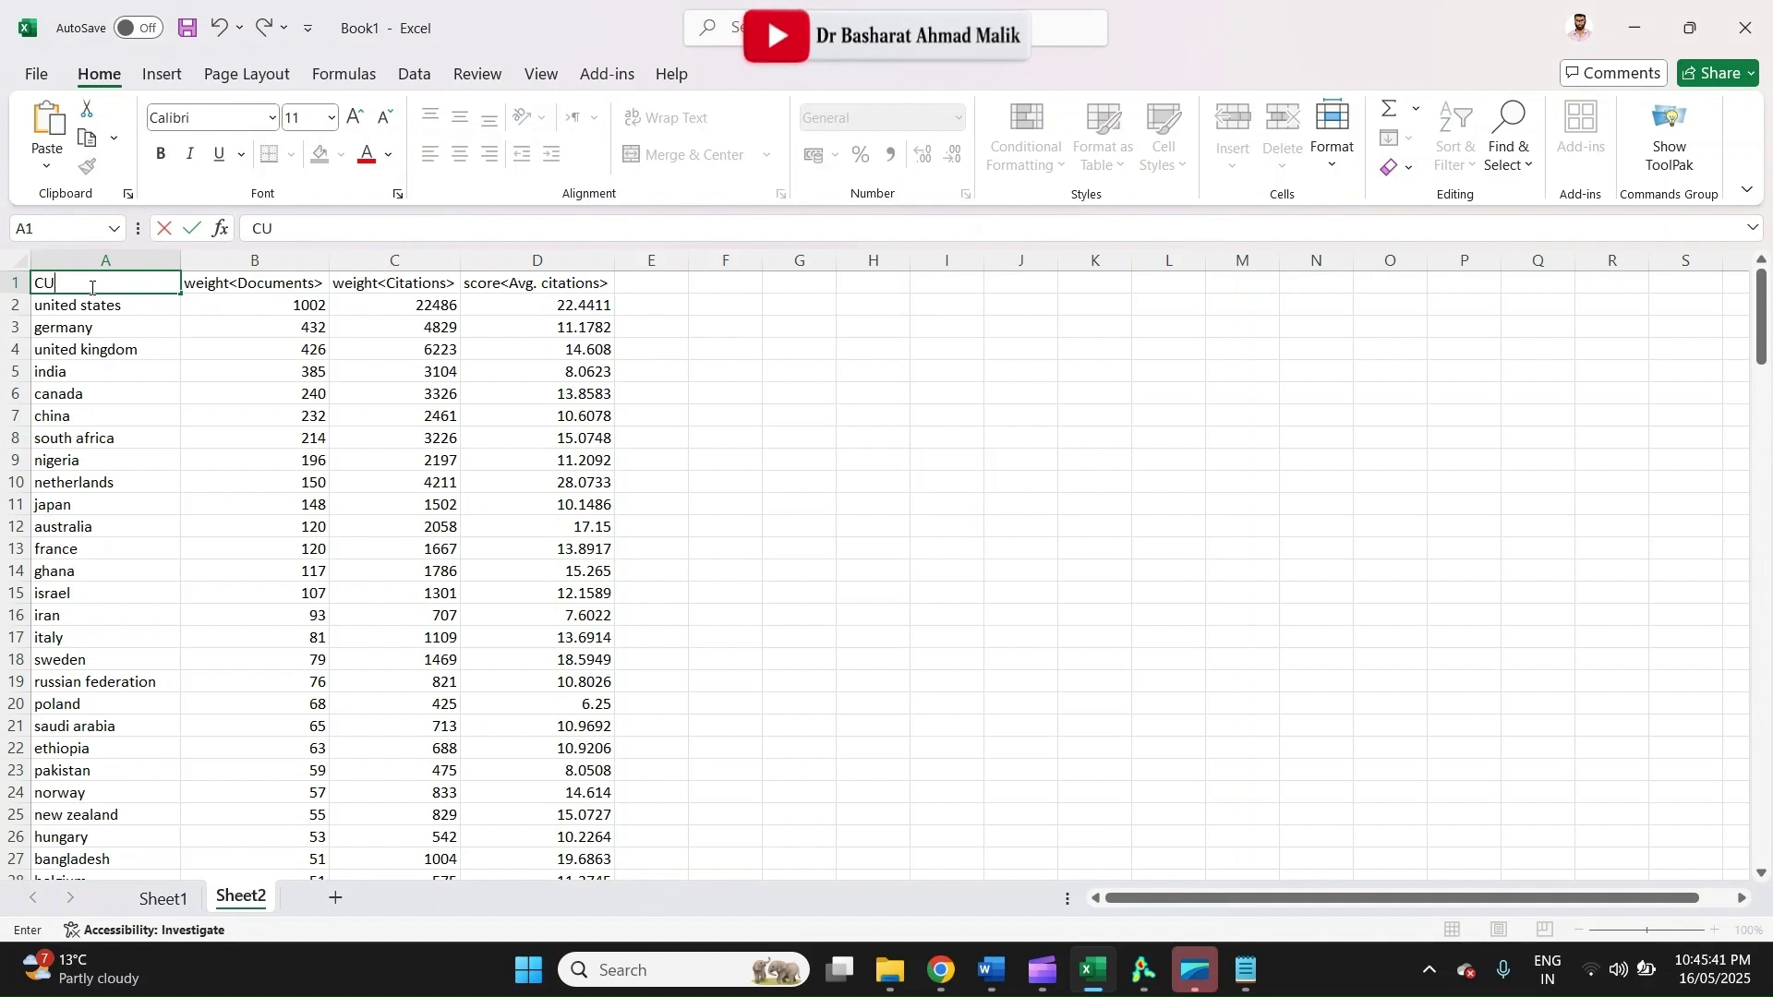
key(Tab)
text(TP)
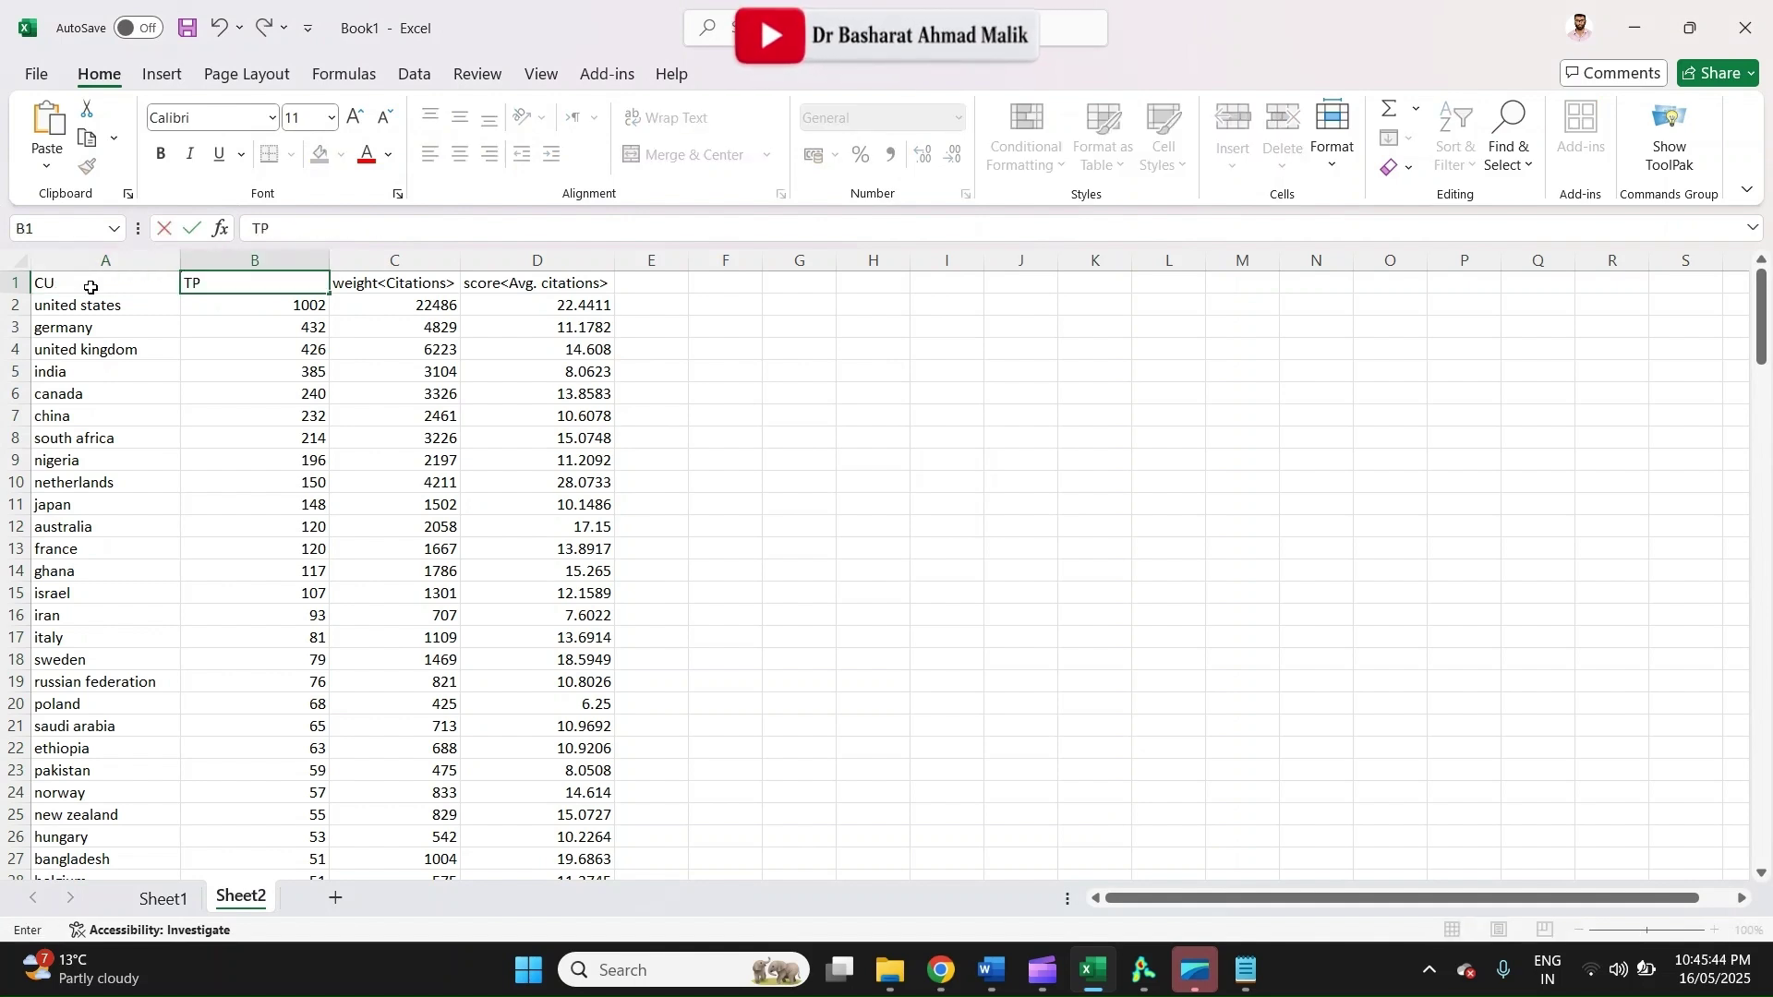
key(Tab)
text(TC)
key(Tab)
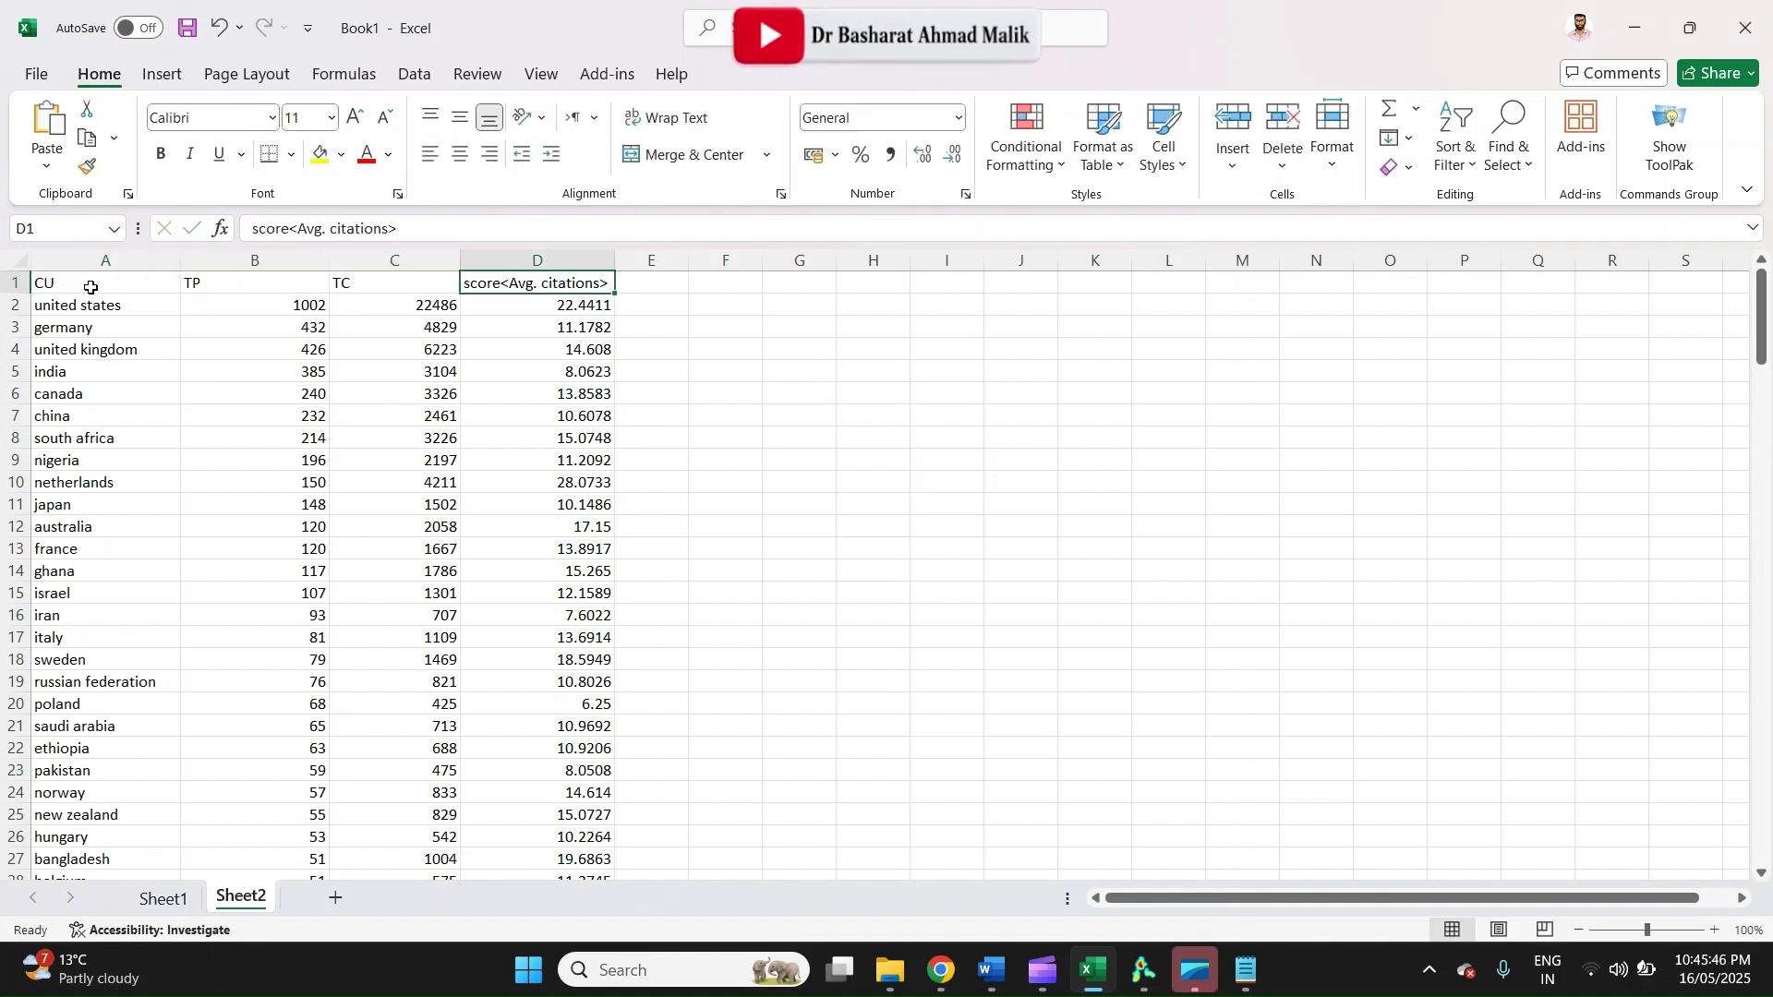
text(A)
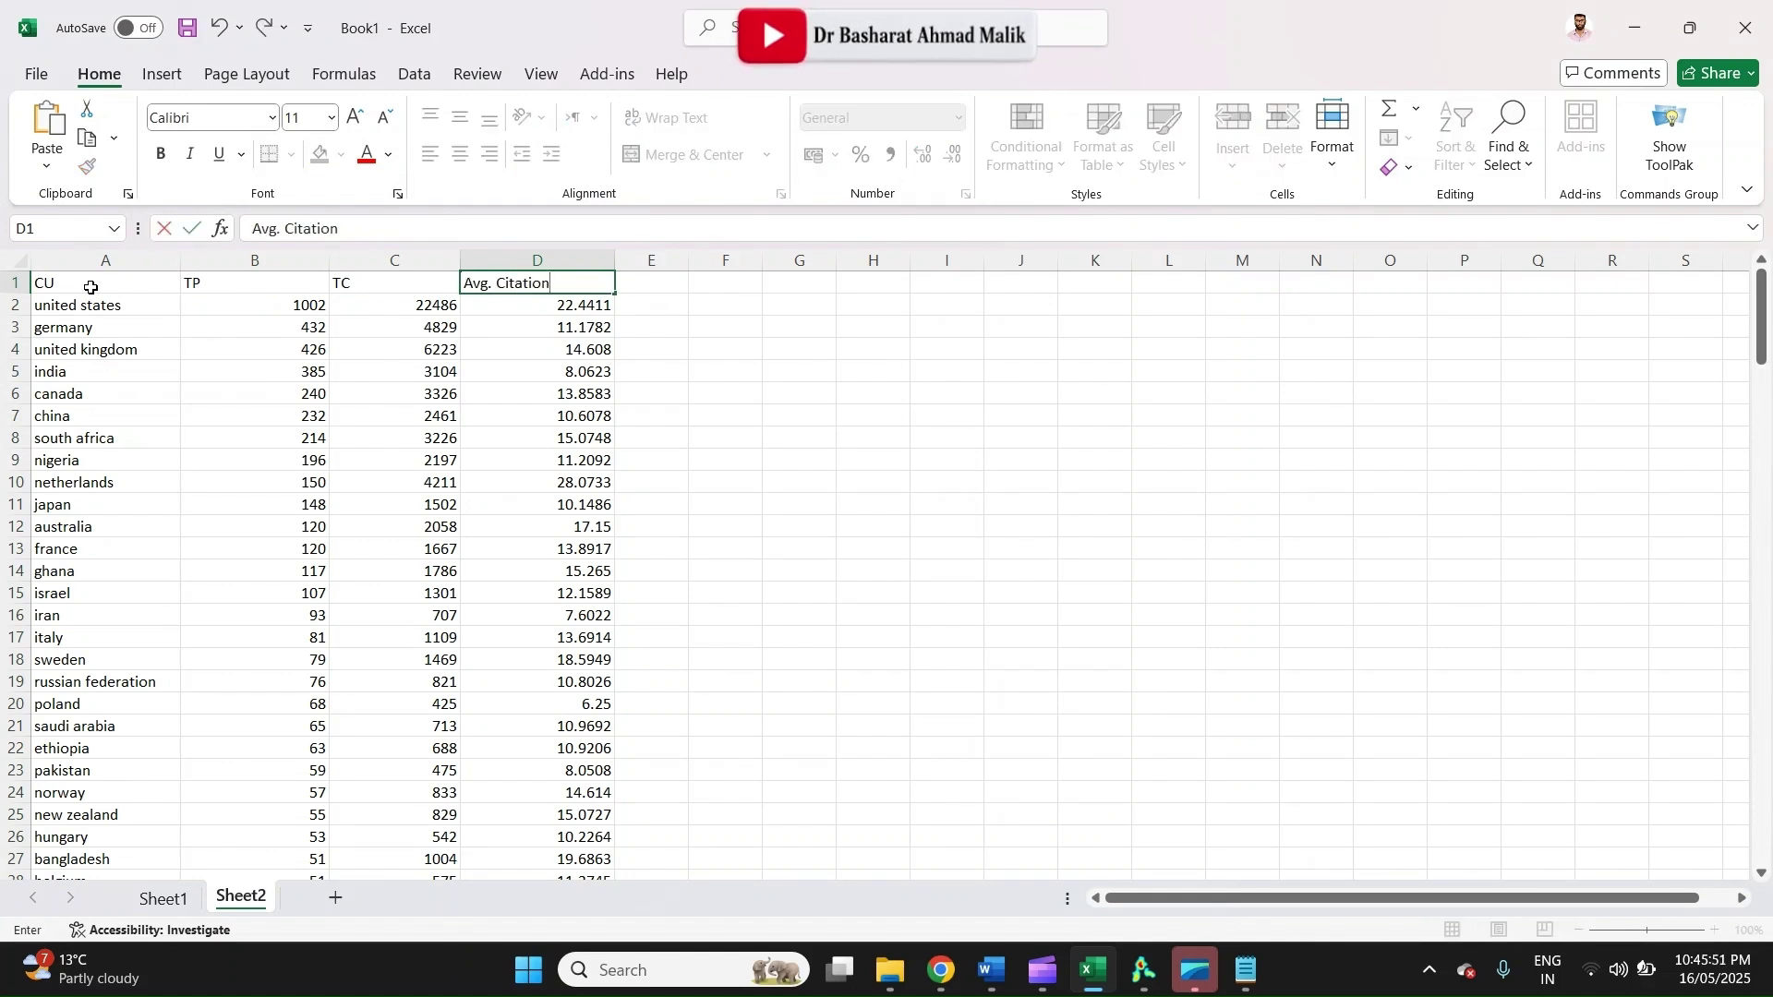
text(vg. Citation)
key(Tab)
Insert one empty column before TC and another before Avg. Citation
right_click(392, 259)
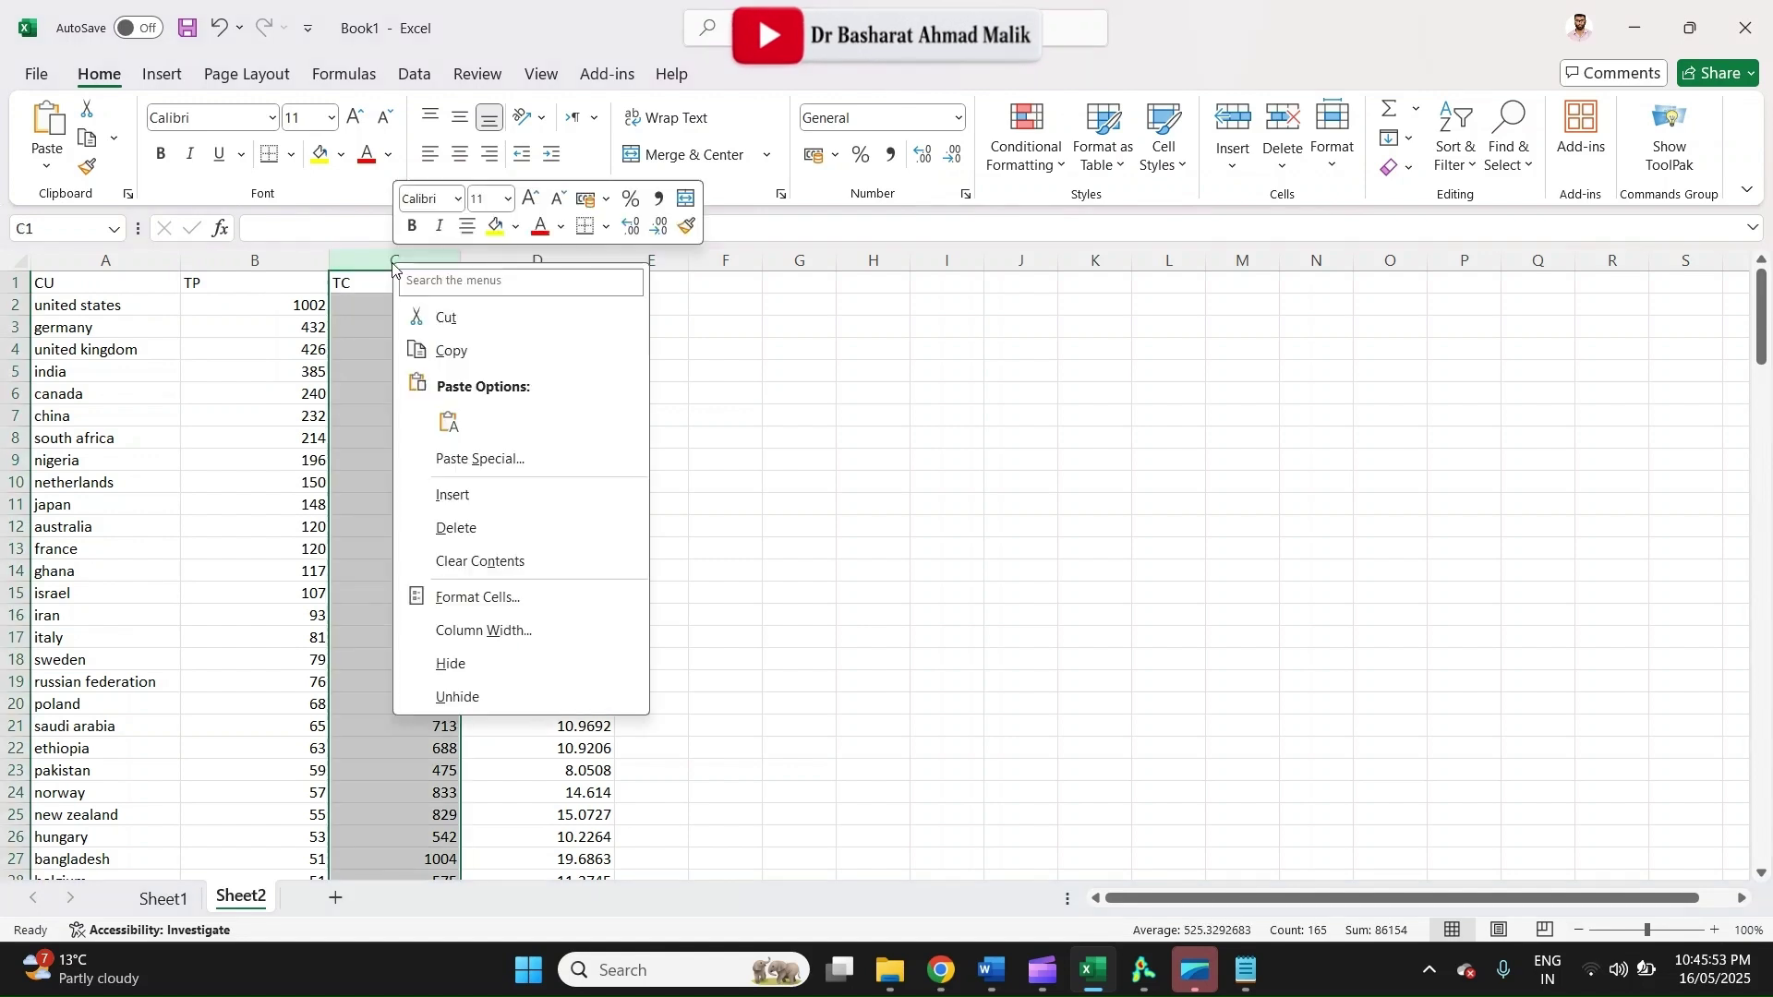
click(493, 499)
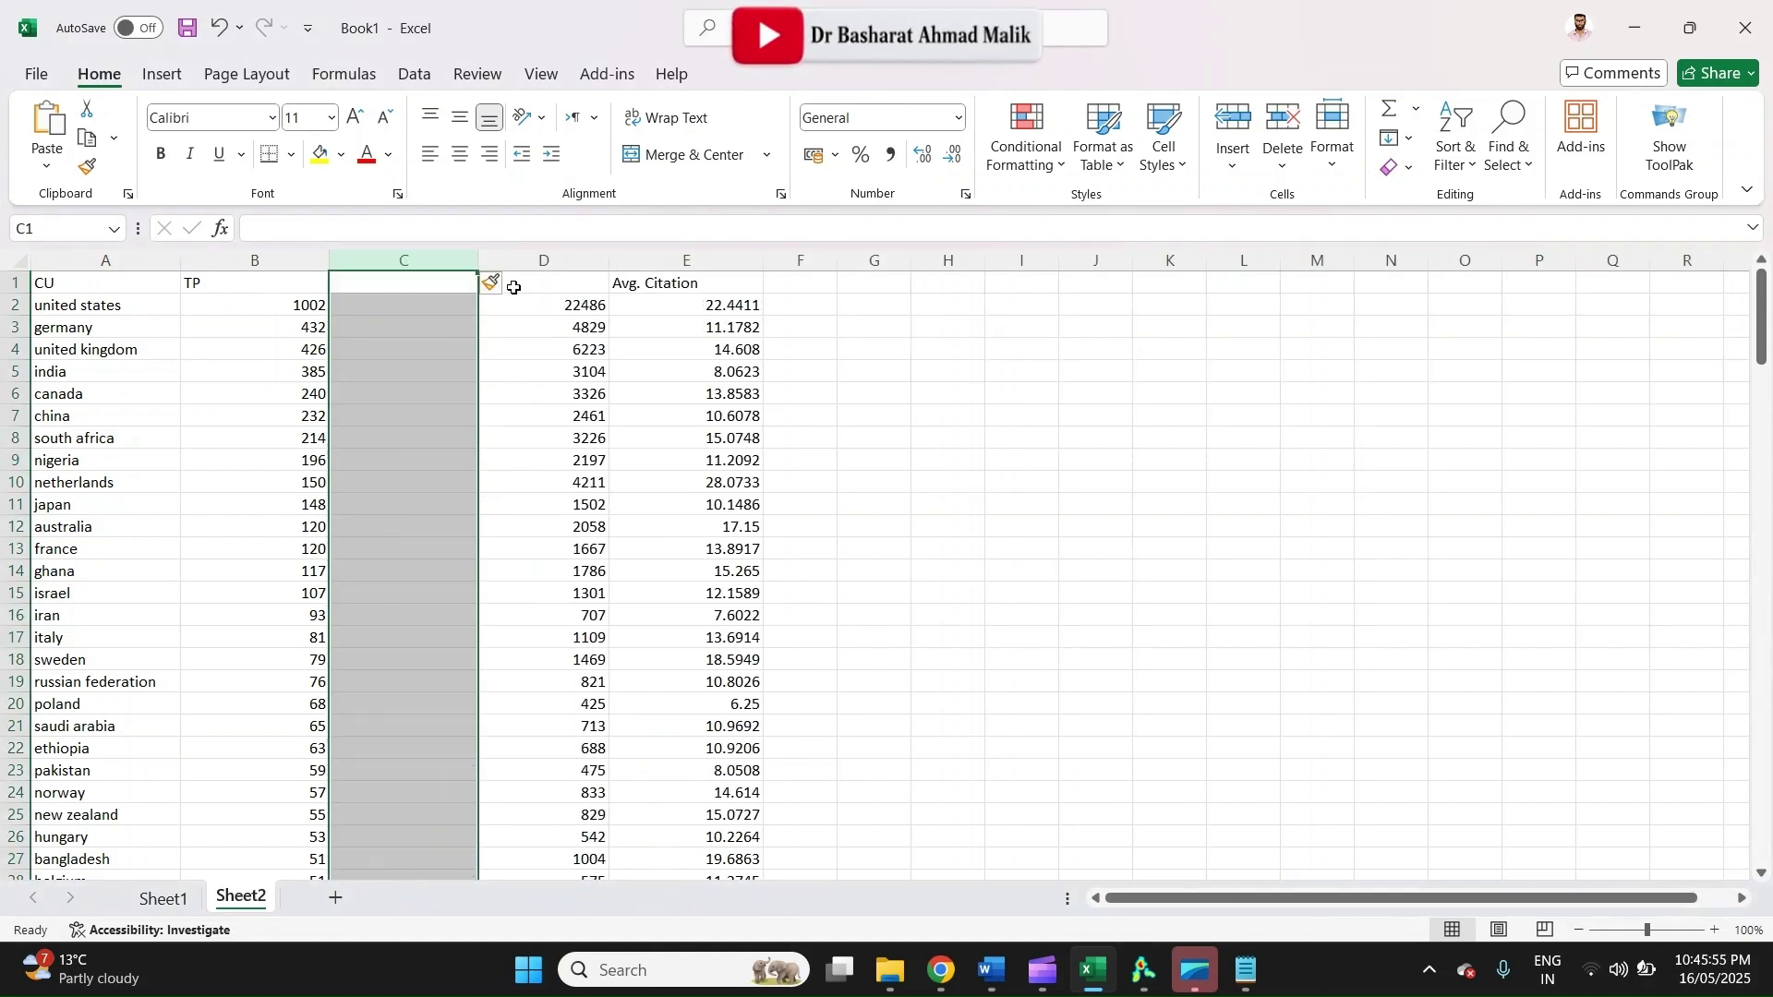
right_click(668, 248)
click(755, 484)
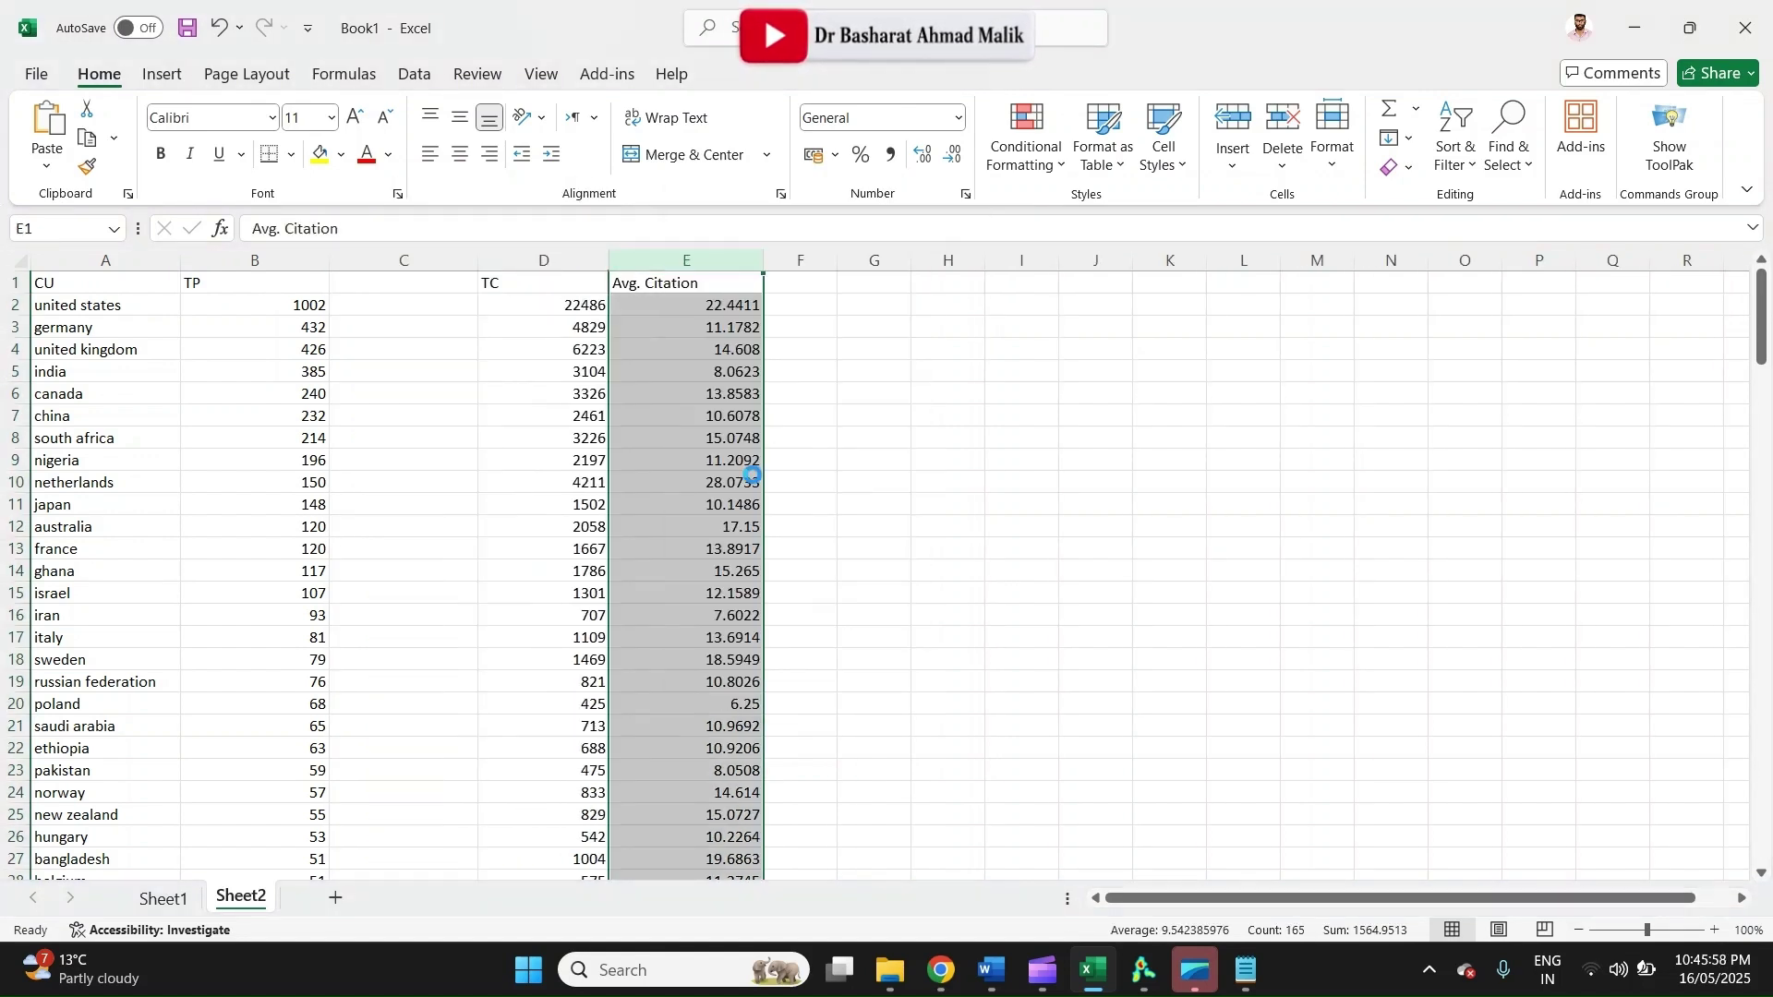
Label the empty column after TP as TP Rank and the one after TC as TC Rank
click(421, 294)
text(TP)
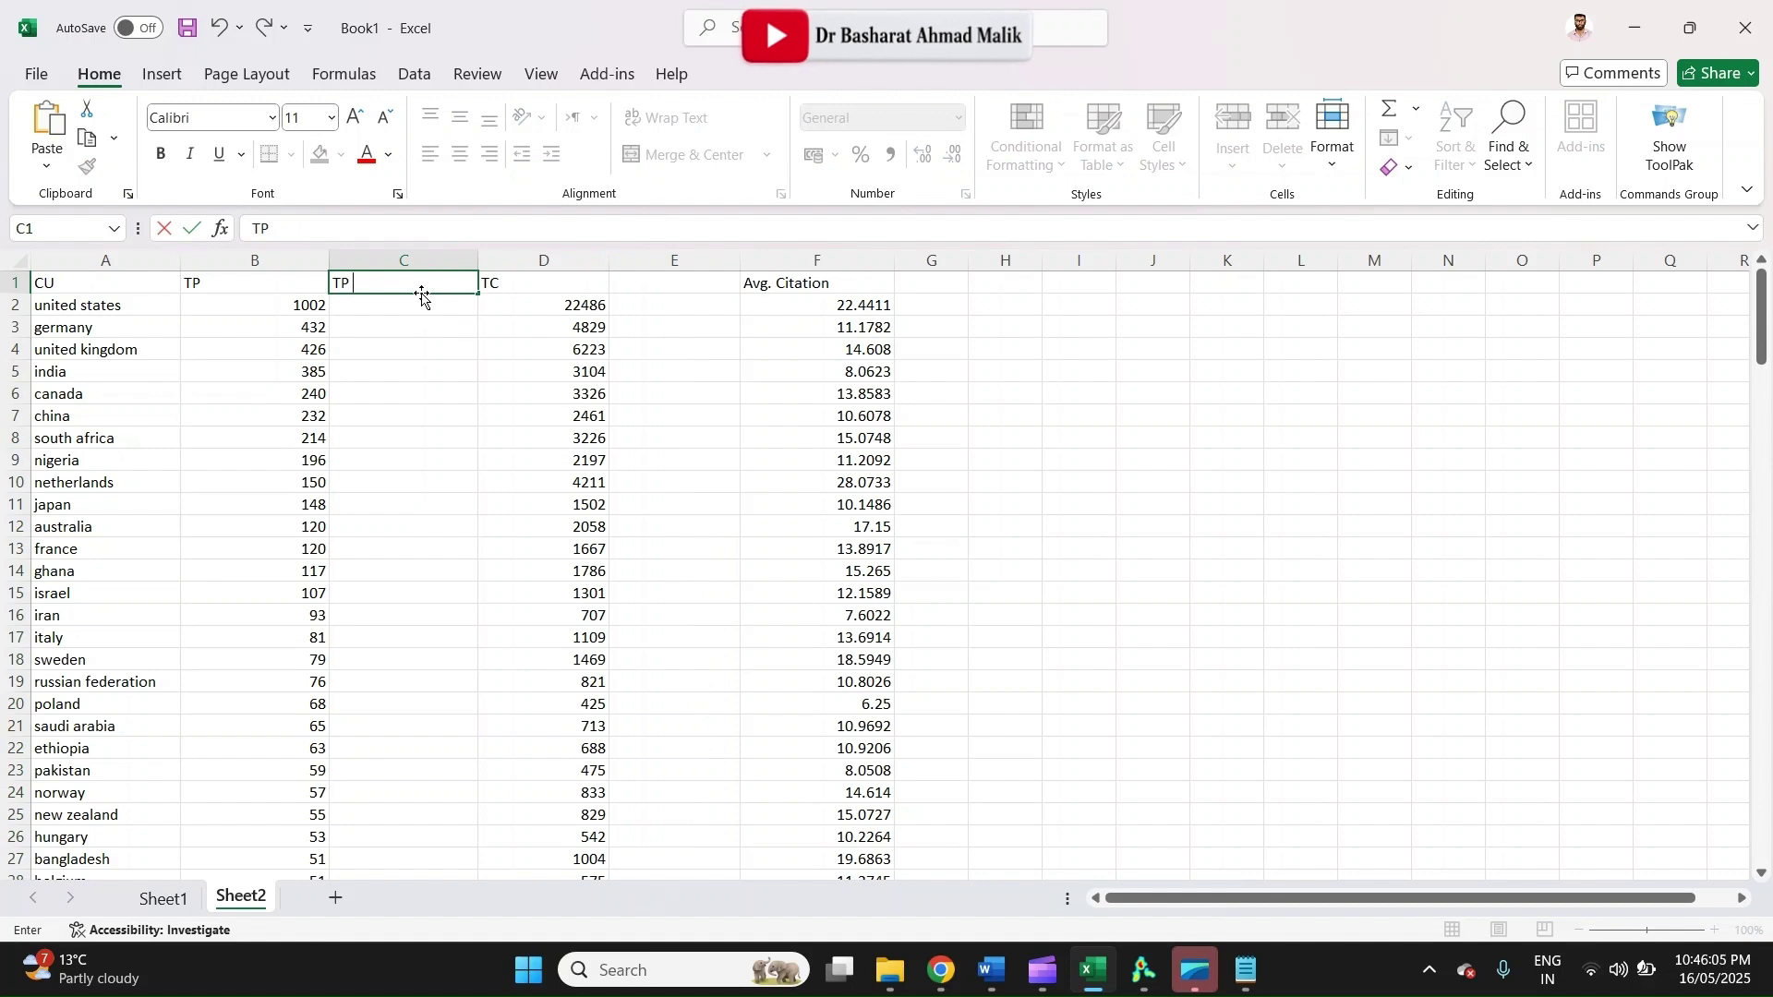
text( Rank)
key(Tab)
key(Tab)
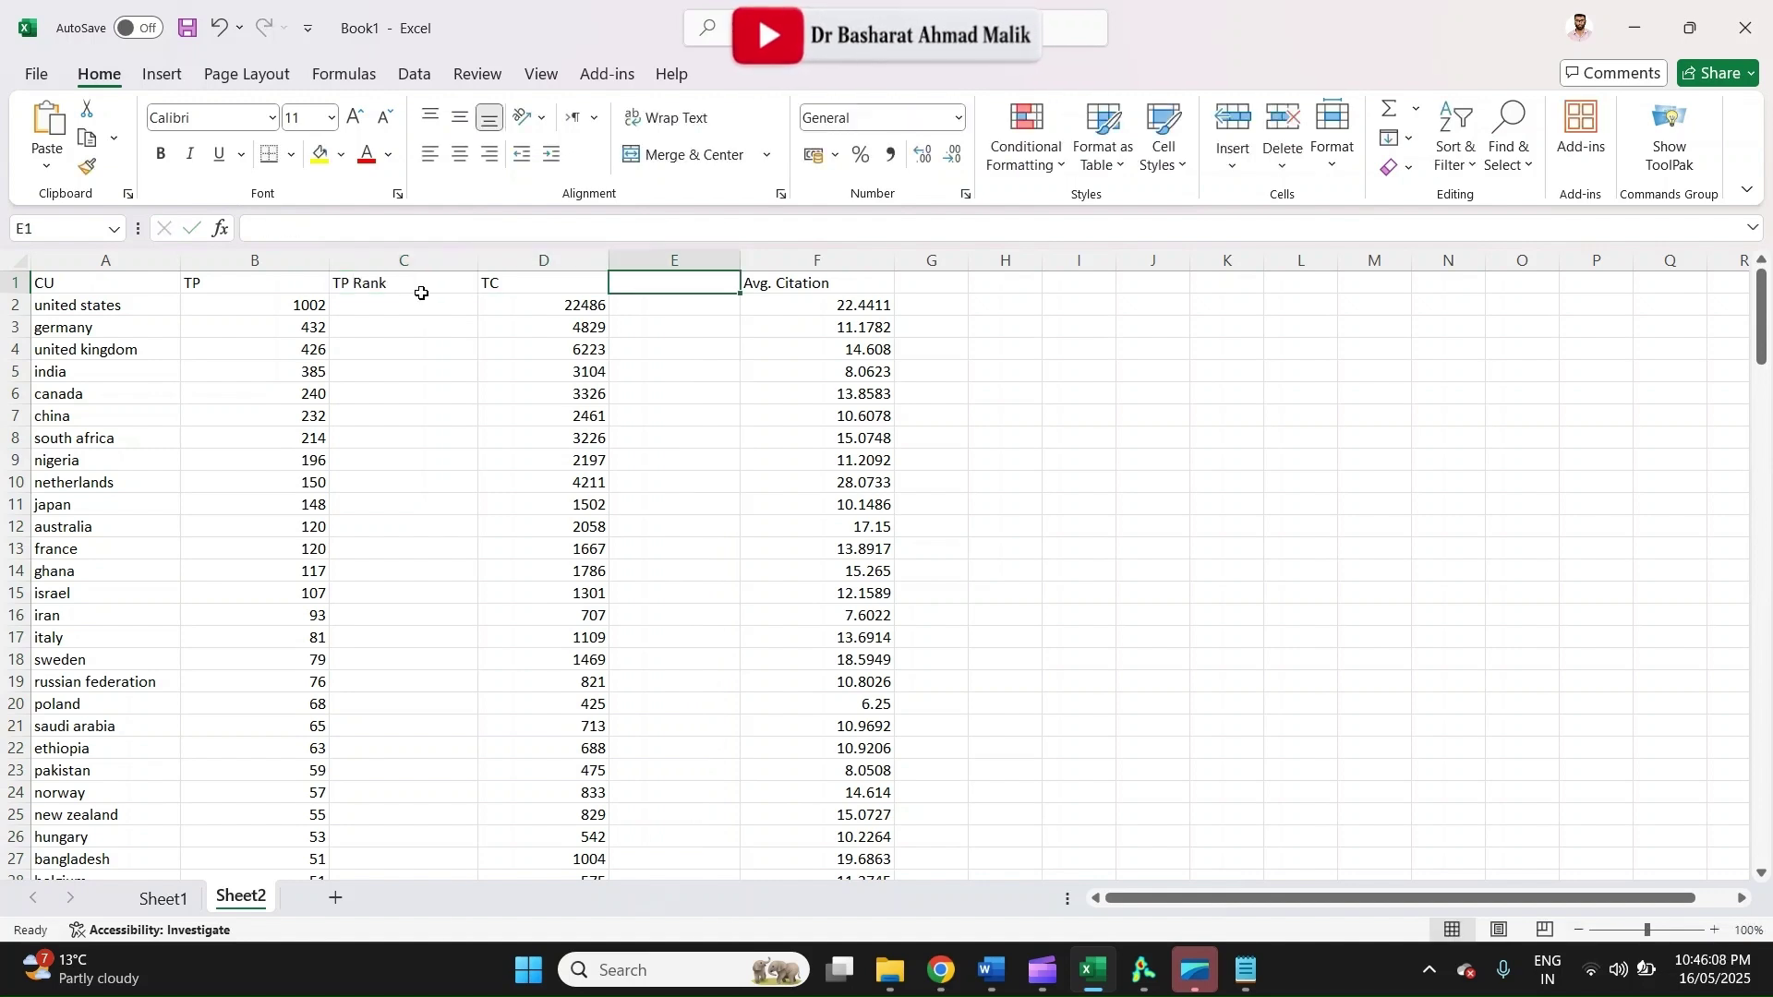
text(TC Rank)
key(Tab)
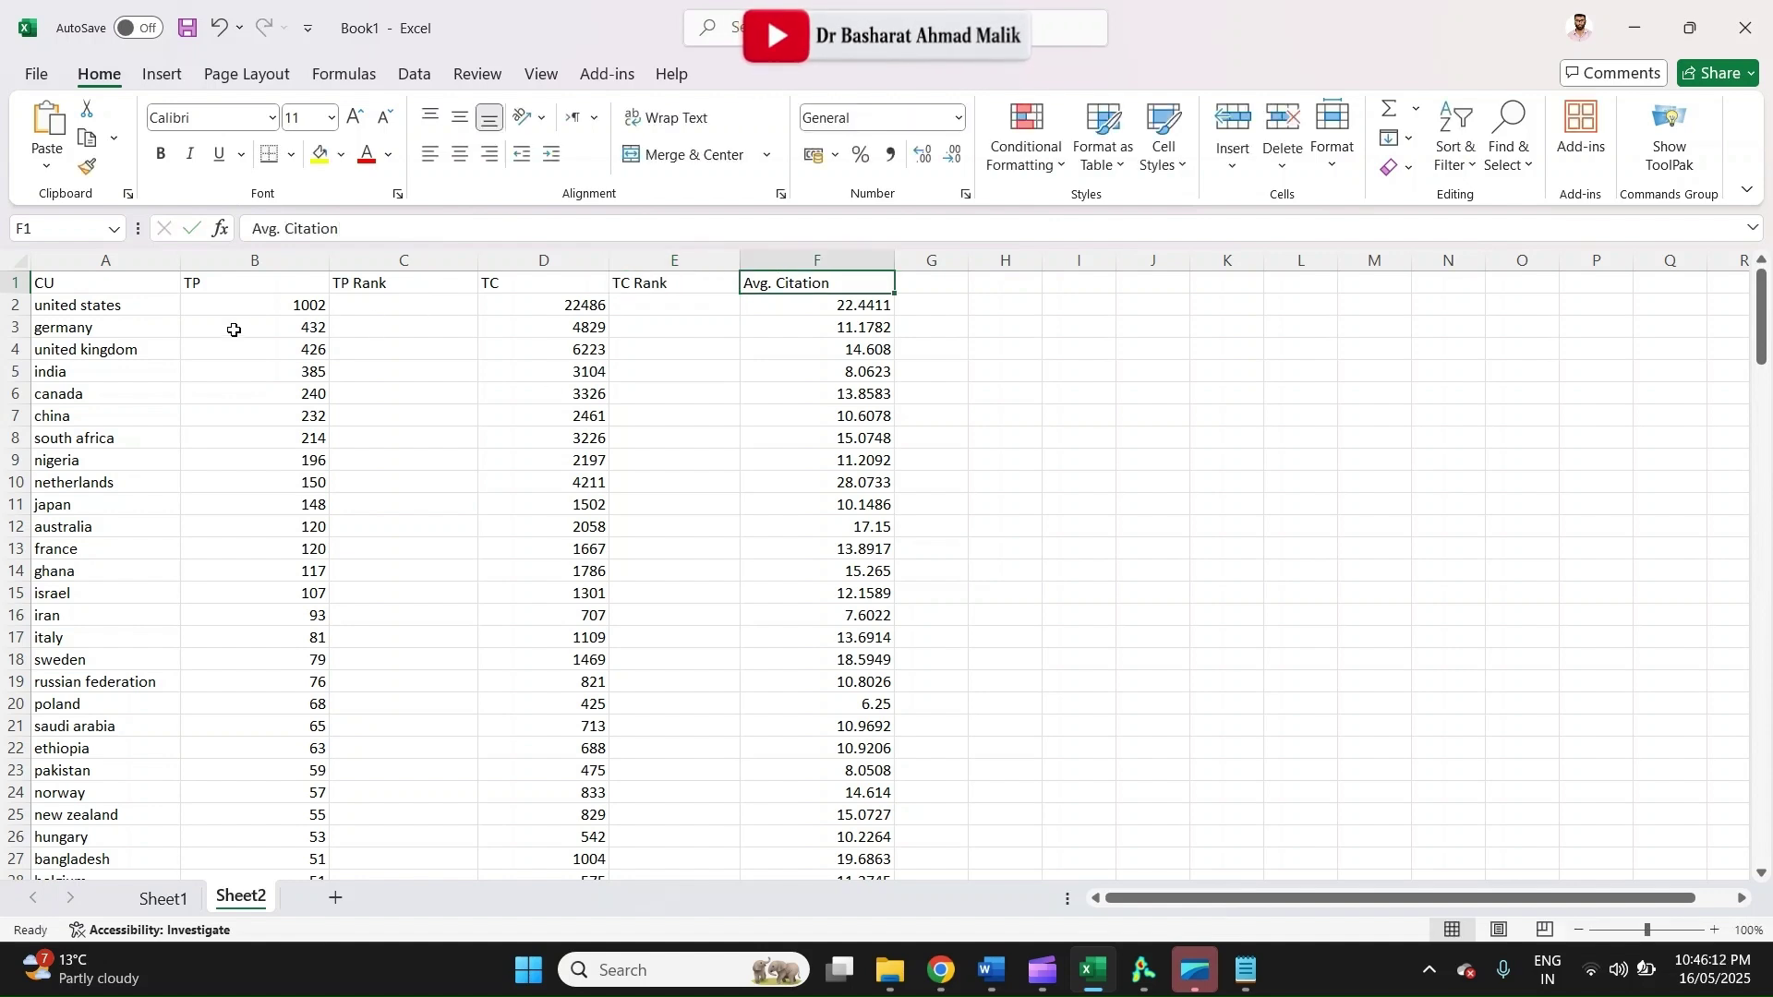
Copy the RANK.EQ formula text from the first TP Rank cell, C2, of the author table on Sheet1
click(165, 898)
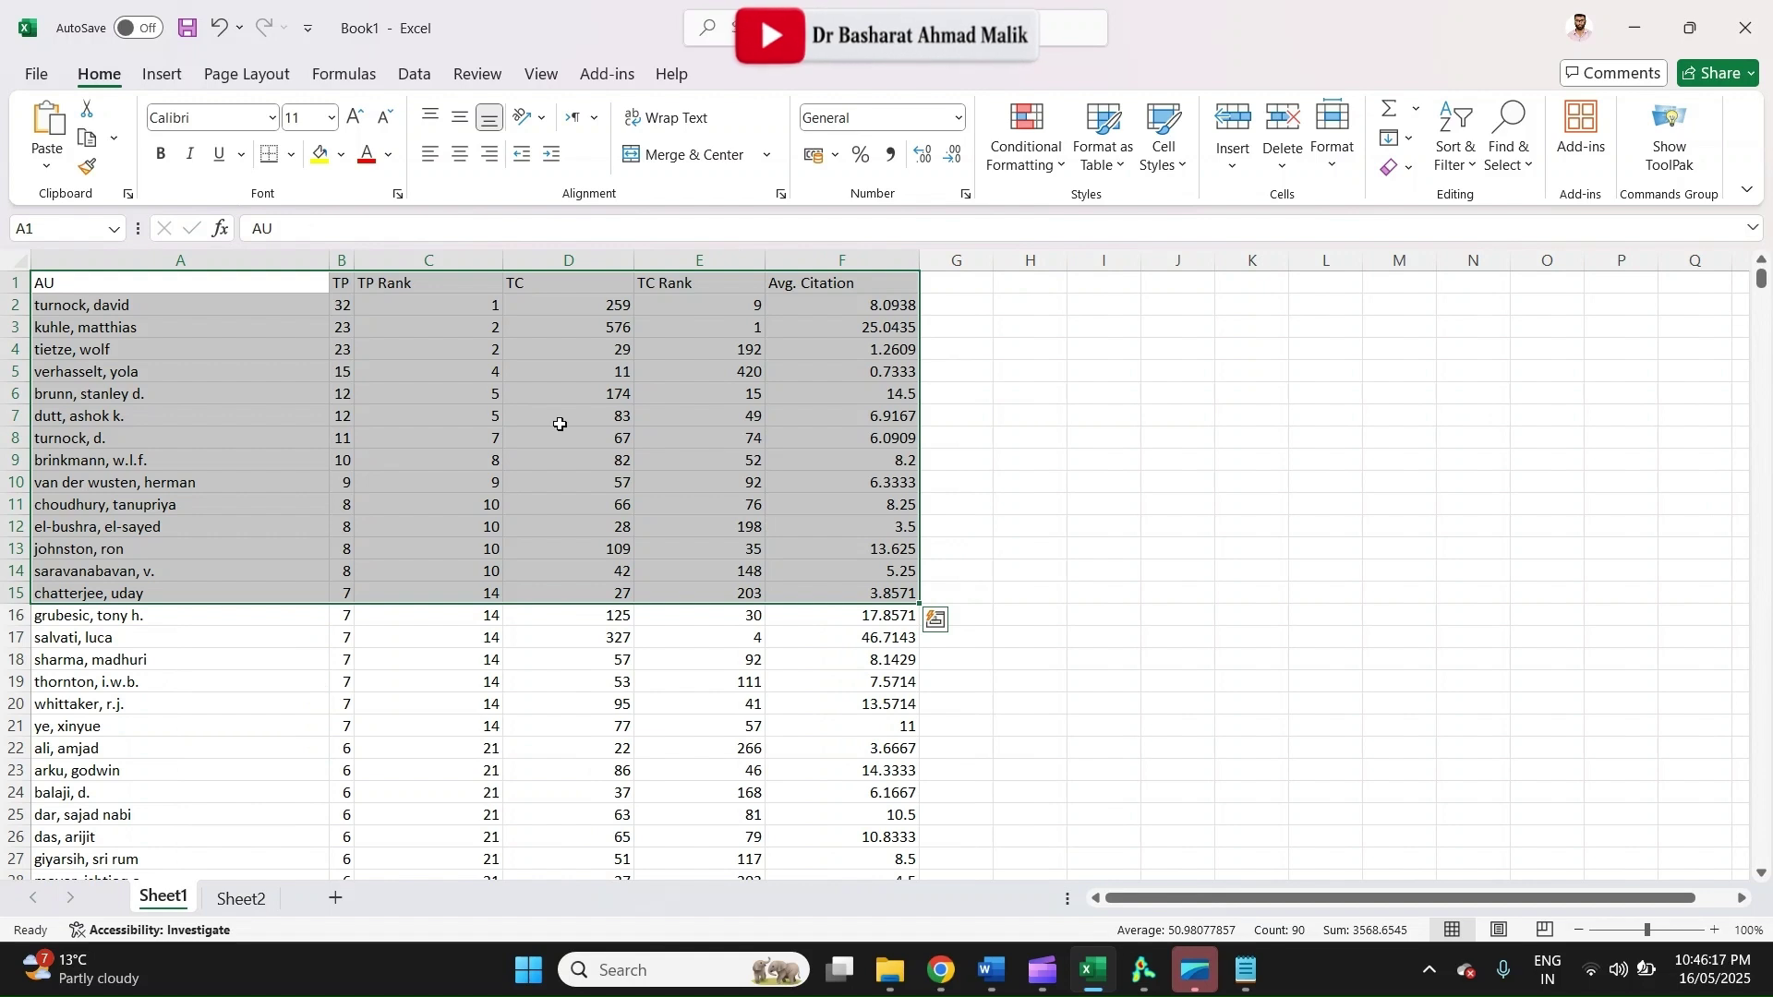
click(452, 301)
triple_click(499, 234)
key(ctrl+c)
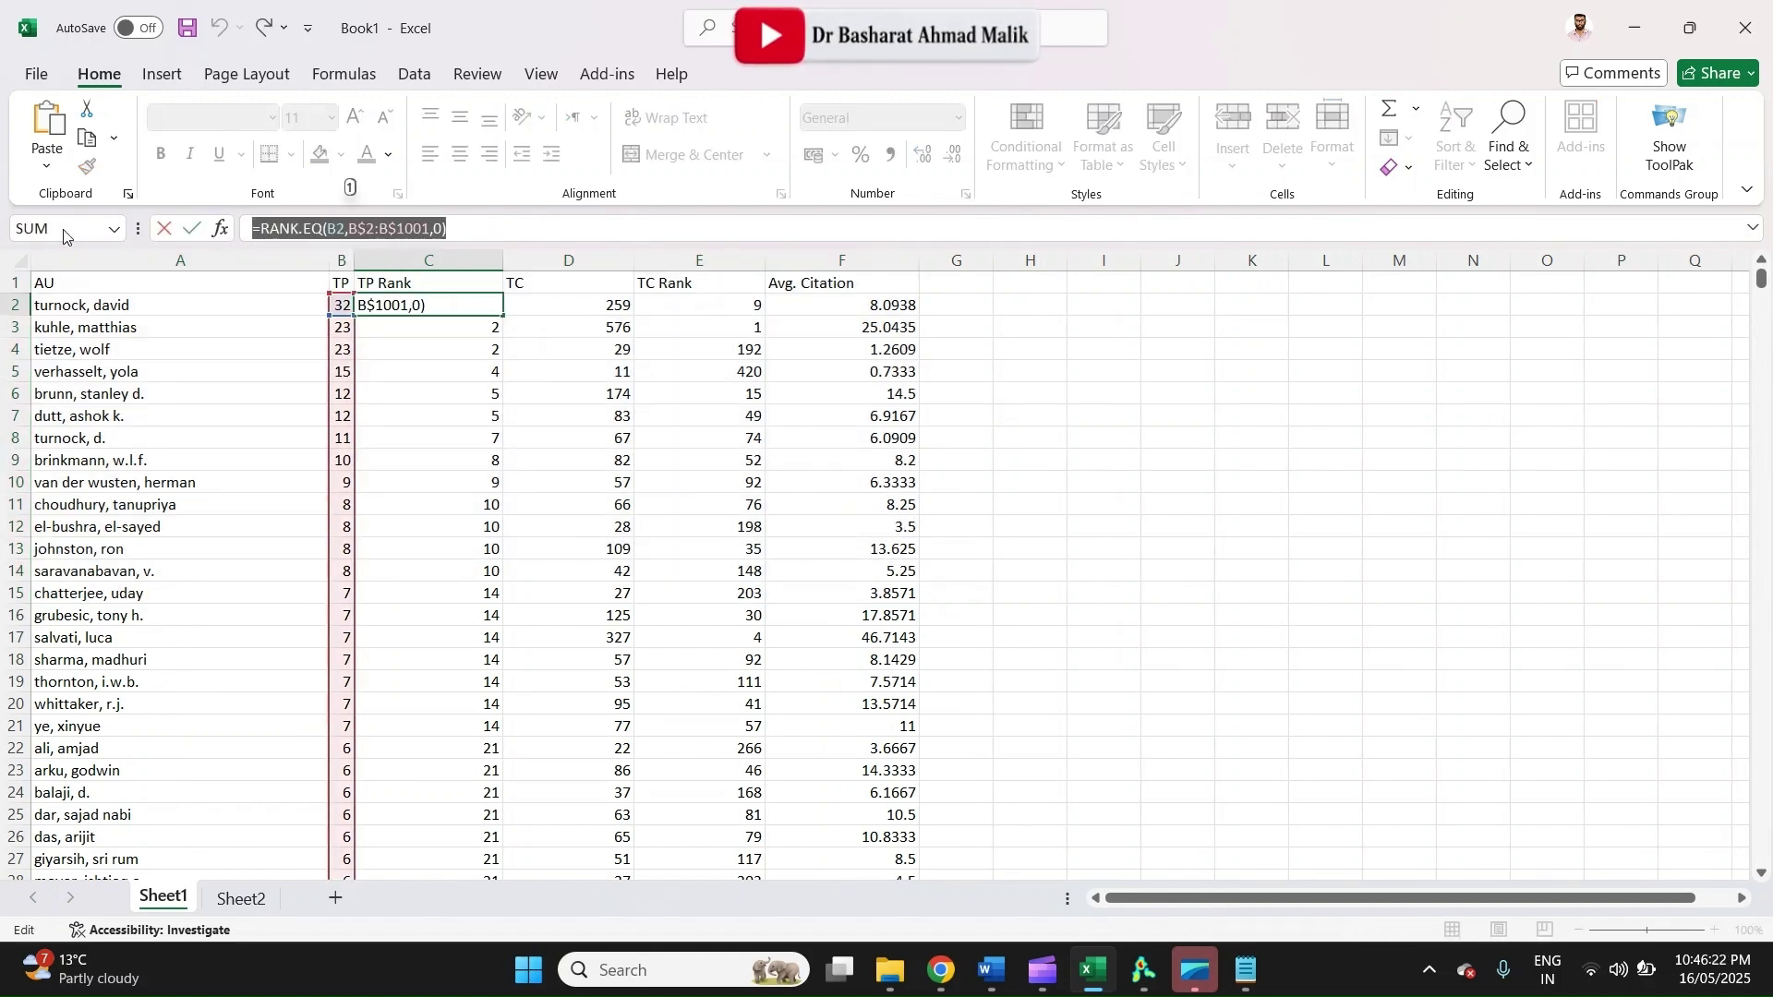
key(Return)
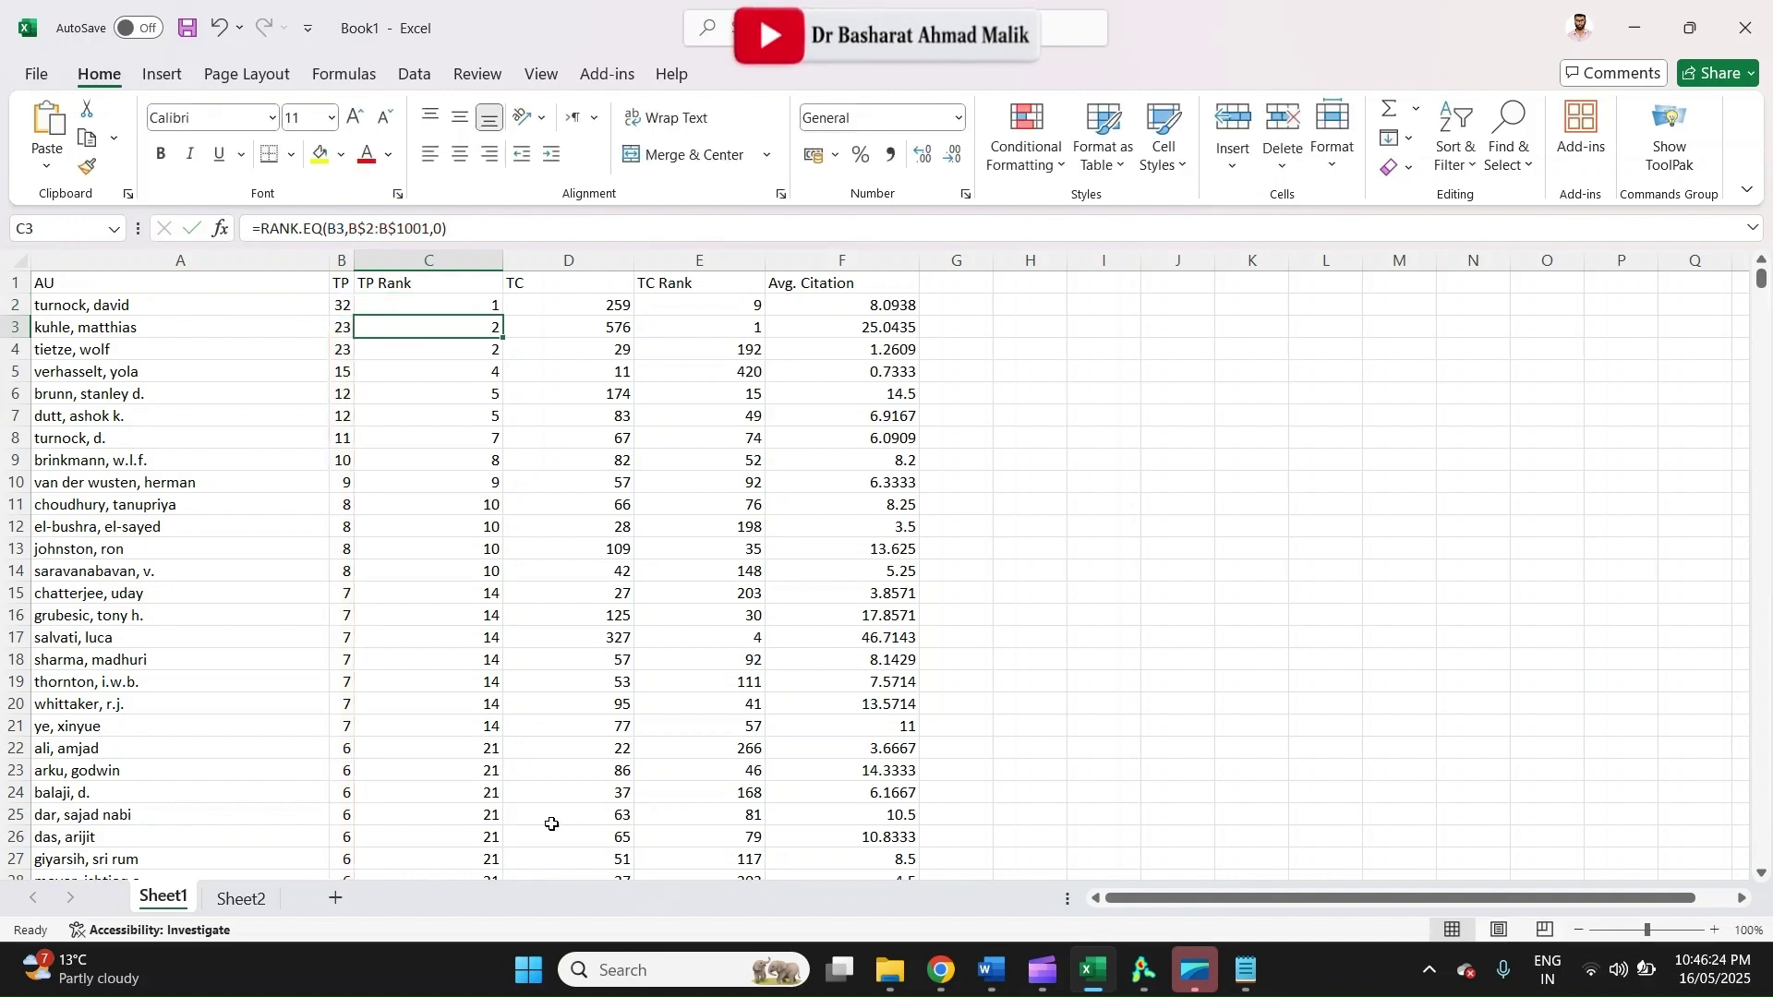
Paste the copied ranking formula into cell C2 of Sheet2 and check where the country data ends
click(240, 899)
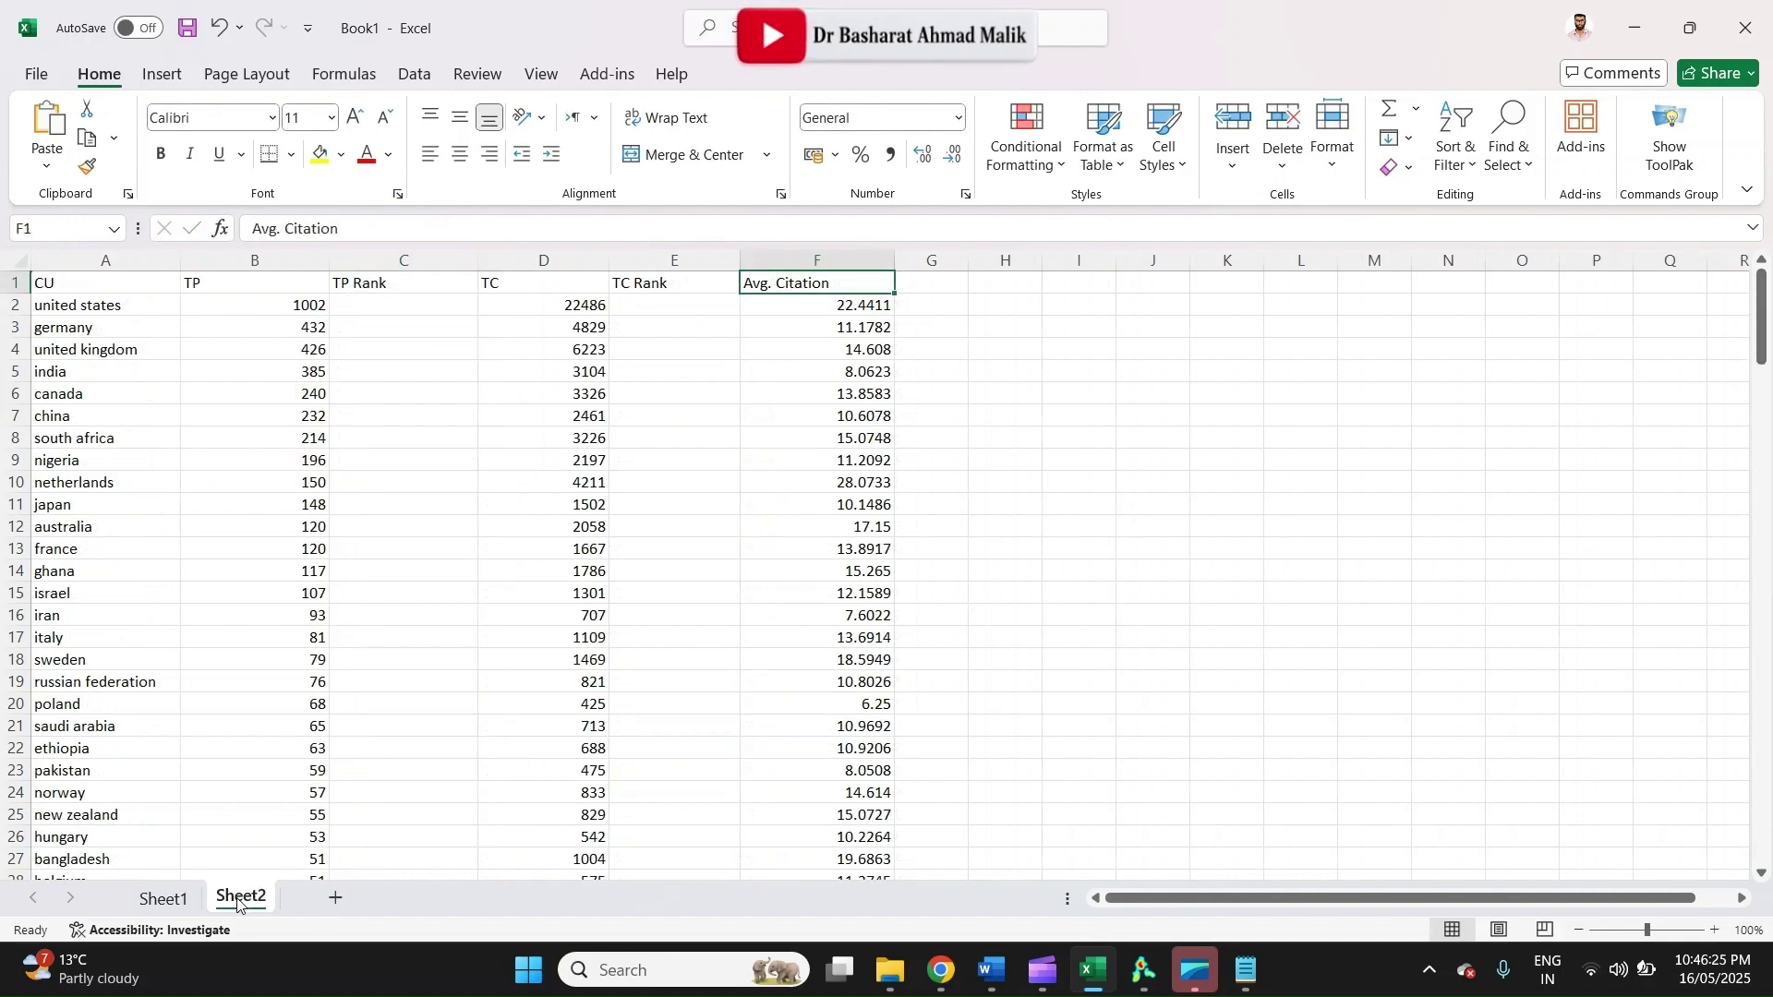
click(421, 306)
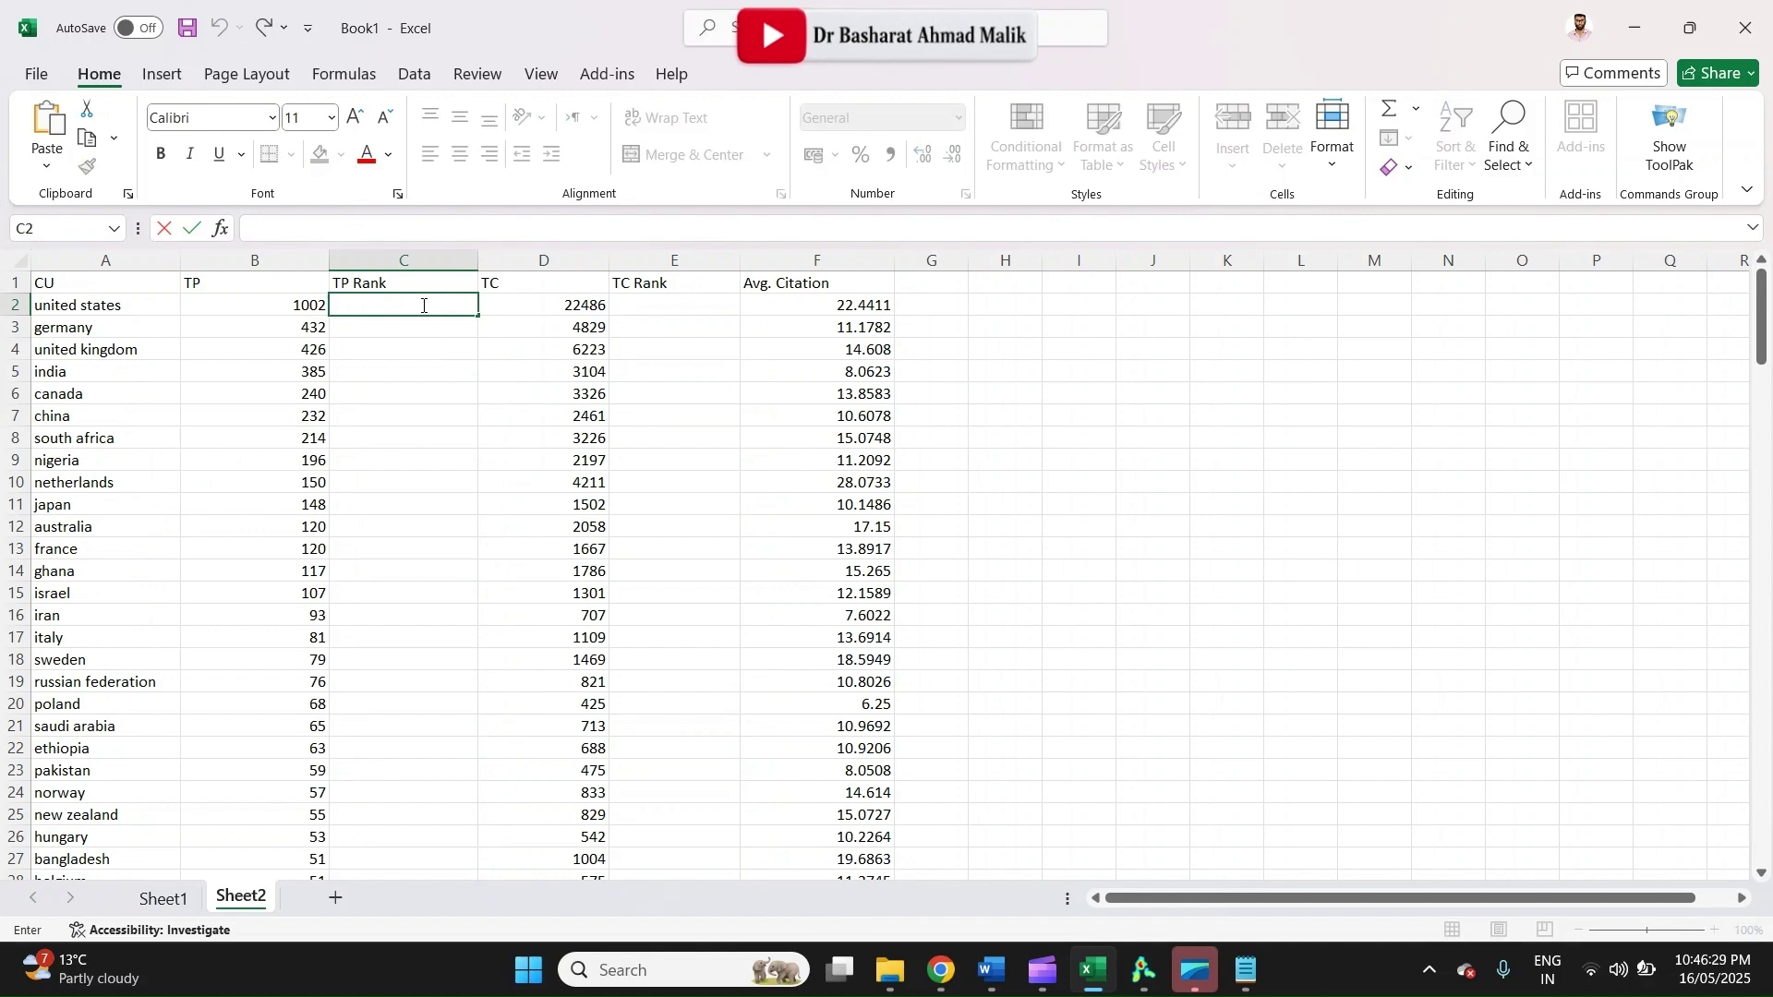
key(ctrl+v)
click(463, 233)
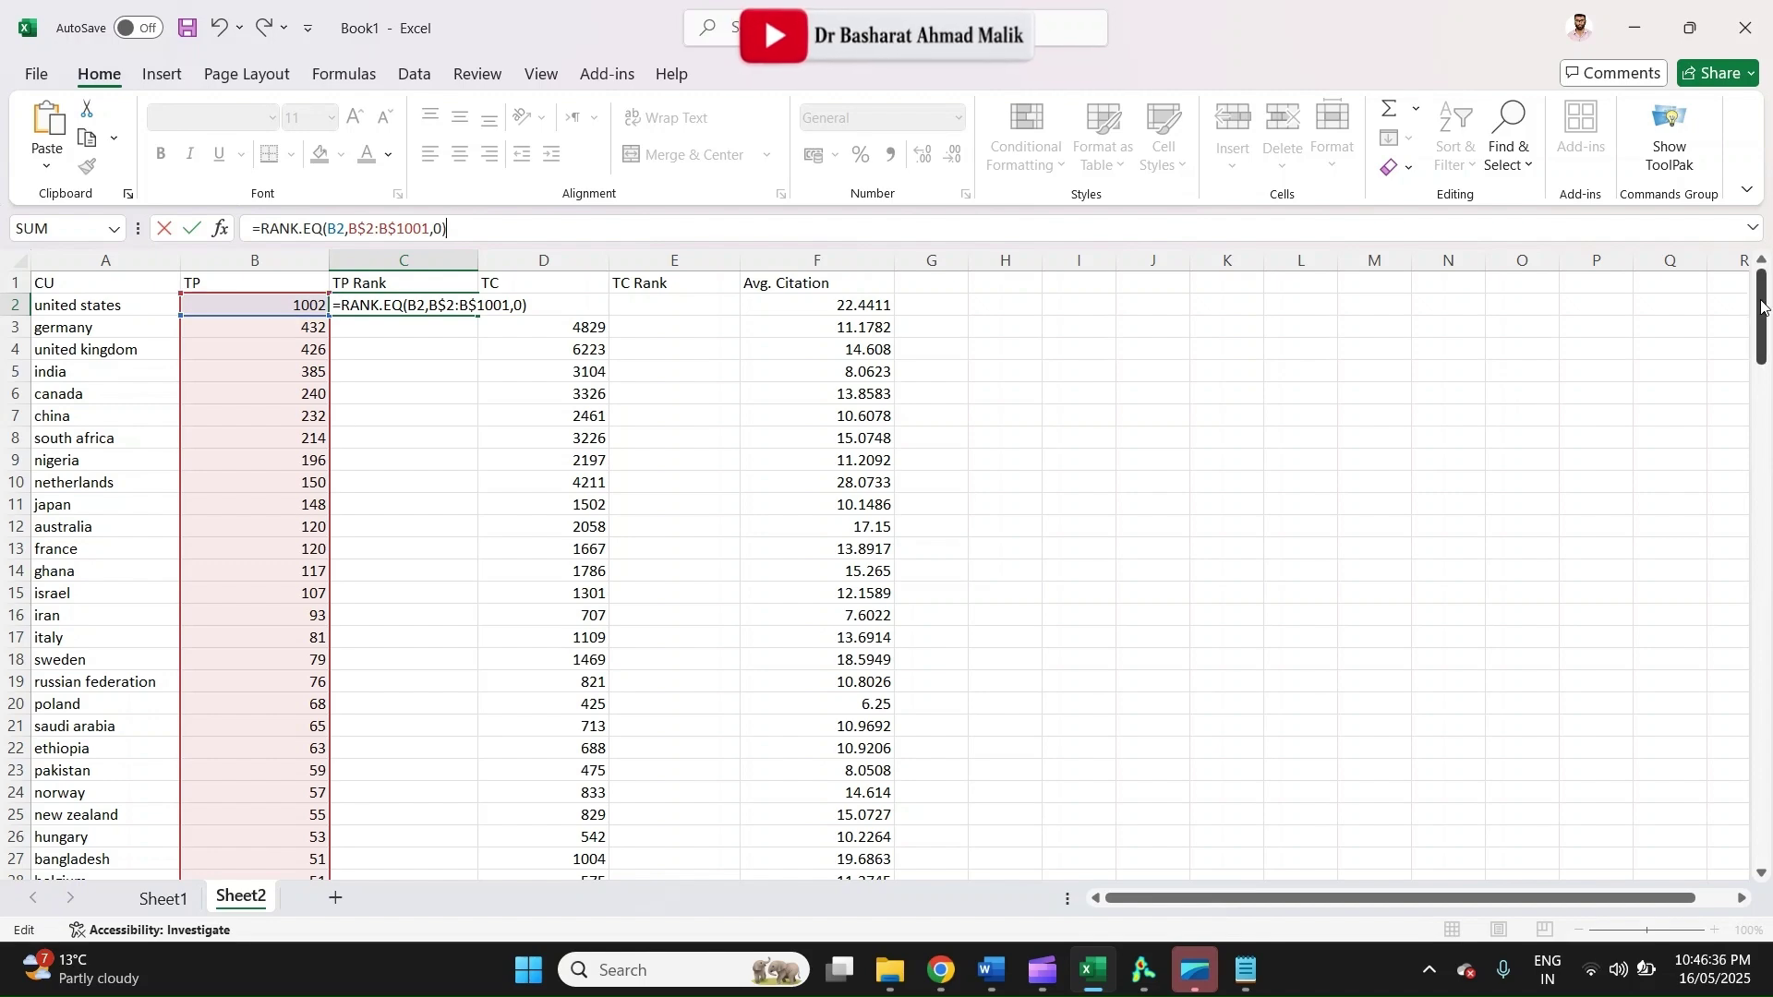
mouse_move(1763, 306)
mouse_down()
mouse_move(1769, 899)
mouse_move(1762, 277)
mouse_up()
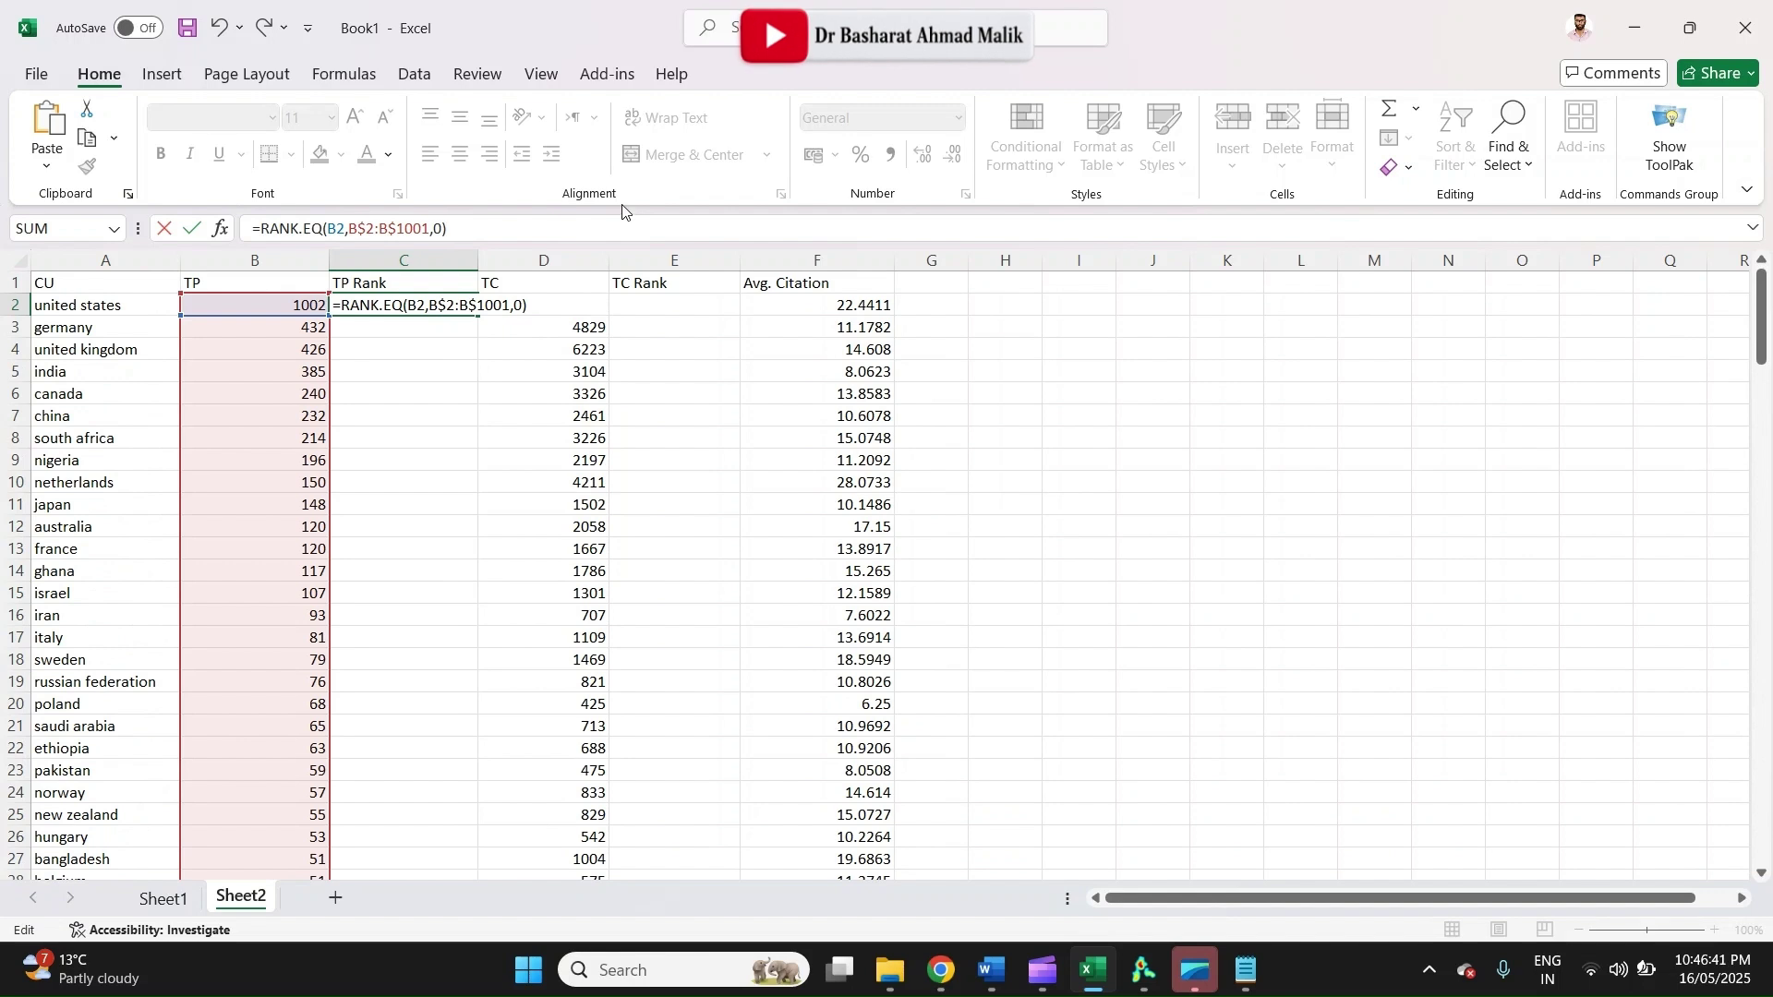
Change the end of the ranking range in C2 to B$165 and fill the formula down the TP Rank column
click(432, 226)
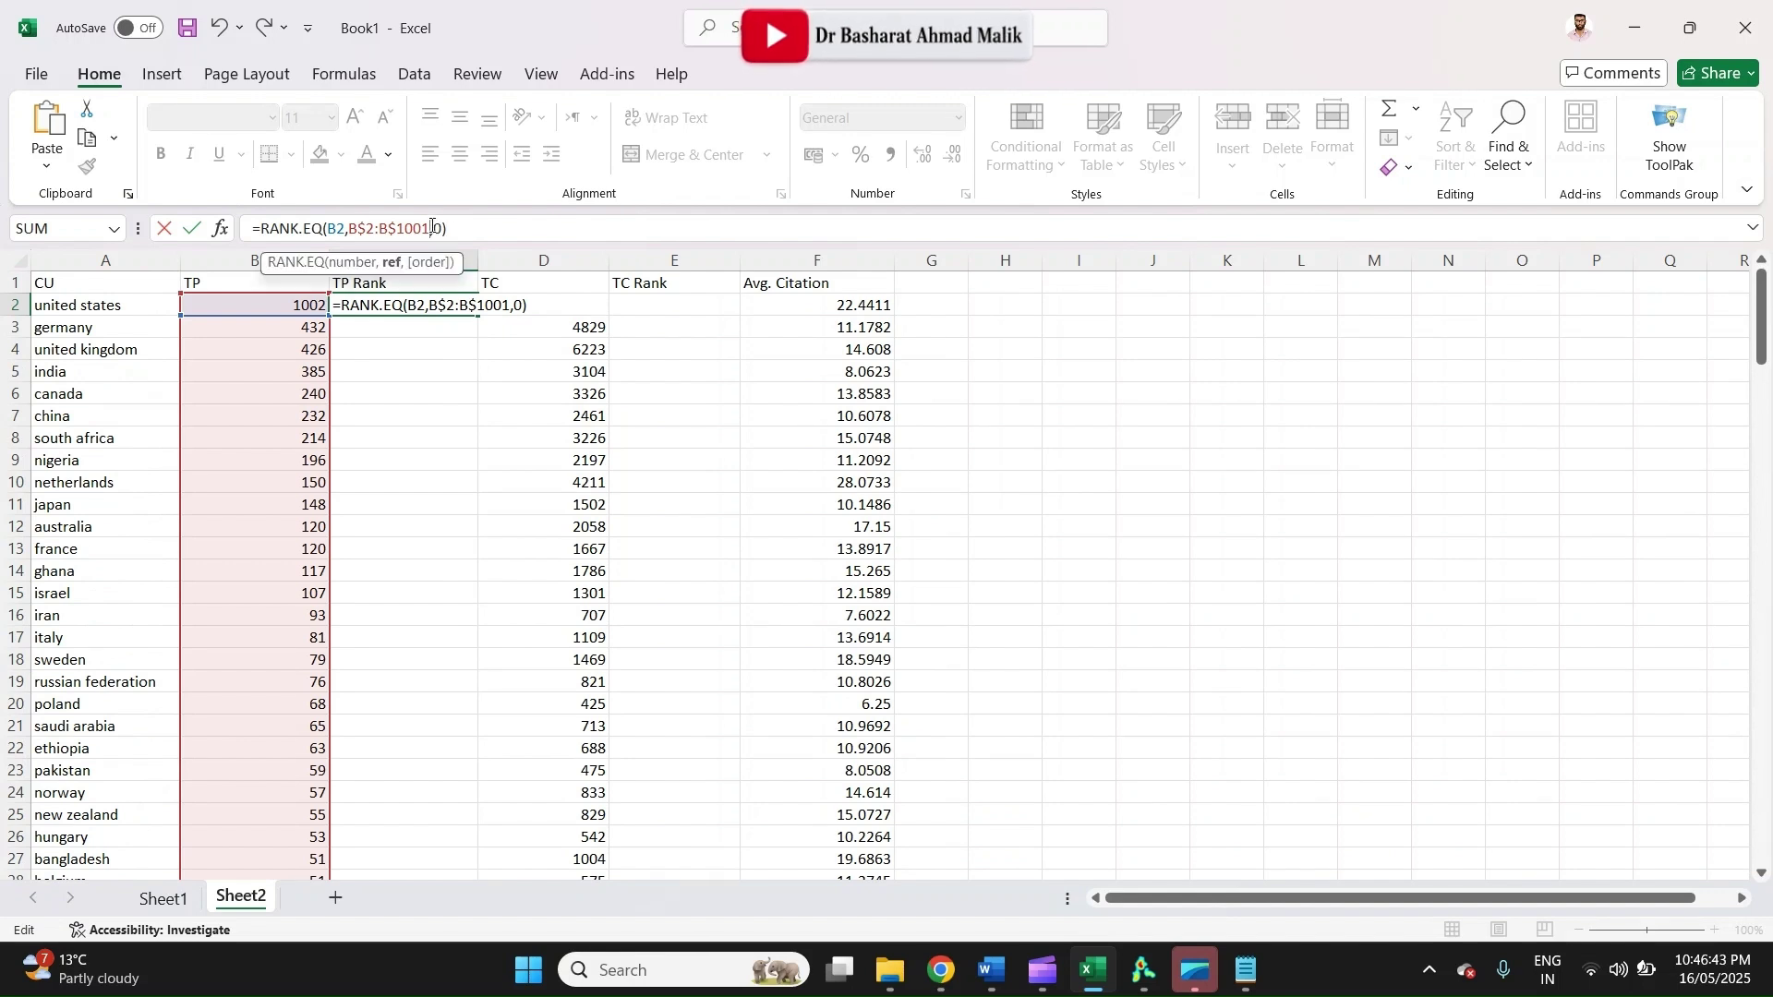
key(BackSpace)
key(BackSpace)
key(BackSpace)
text(40)
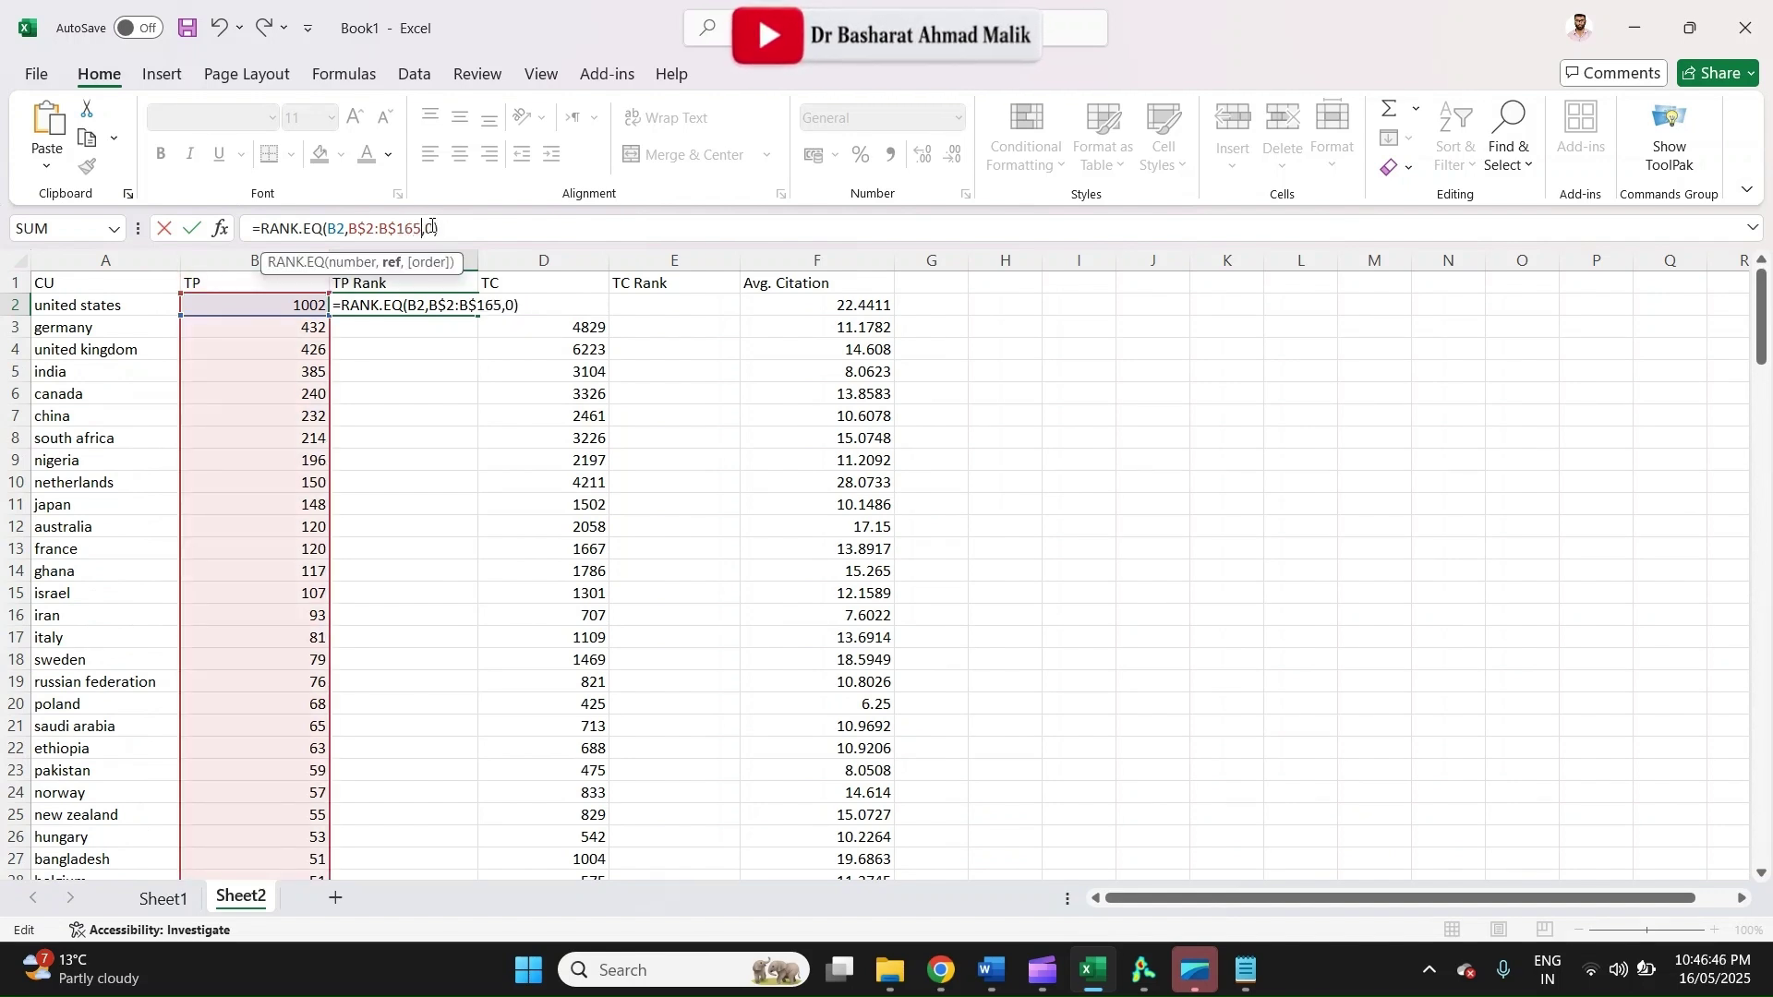
key(Return)
drag(462, 312, 474, 311)
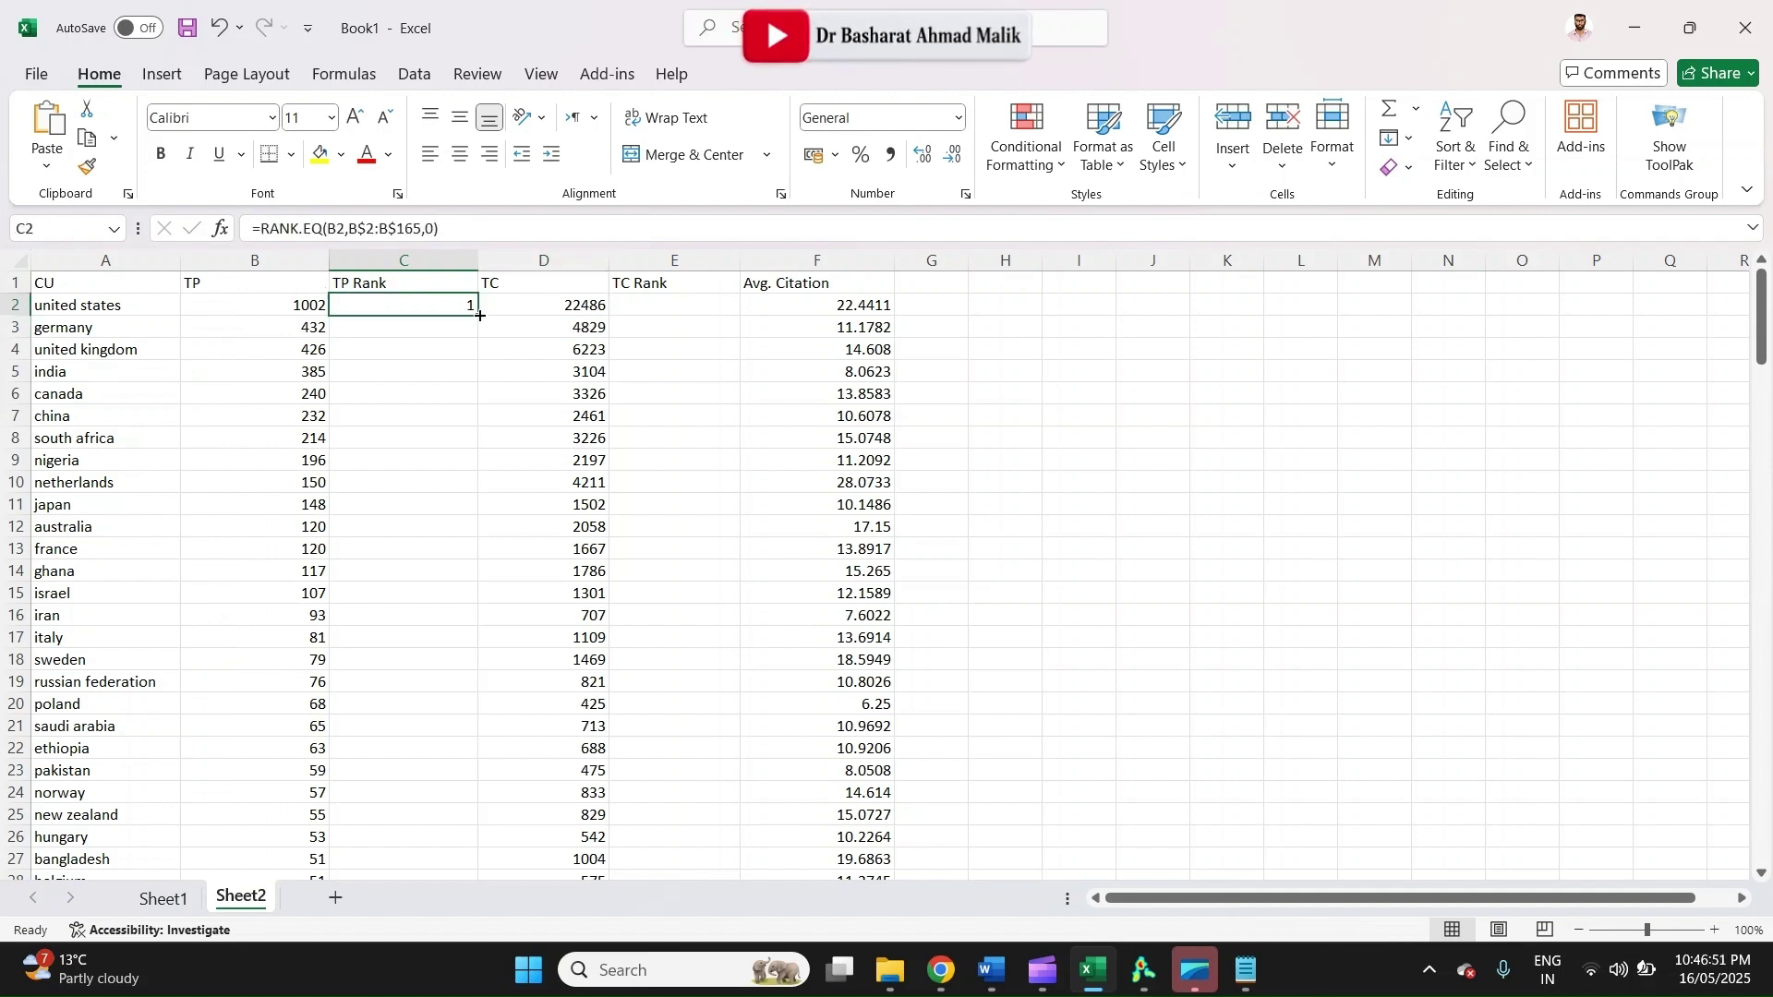
double_click(479, 315)
Copy the formula =RANK.EQ(B2,B$2:B$165,0) from C2 into the first TC Rank cell, E2
click(450, 305)
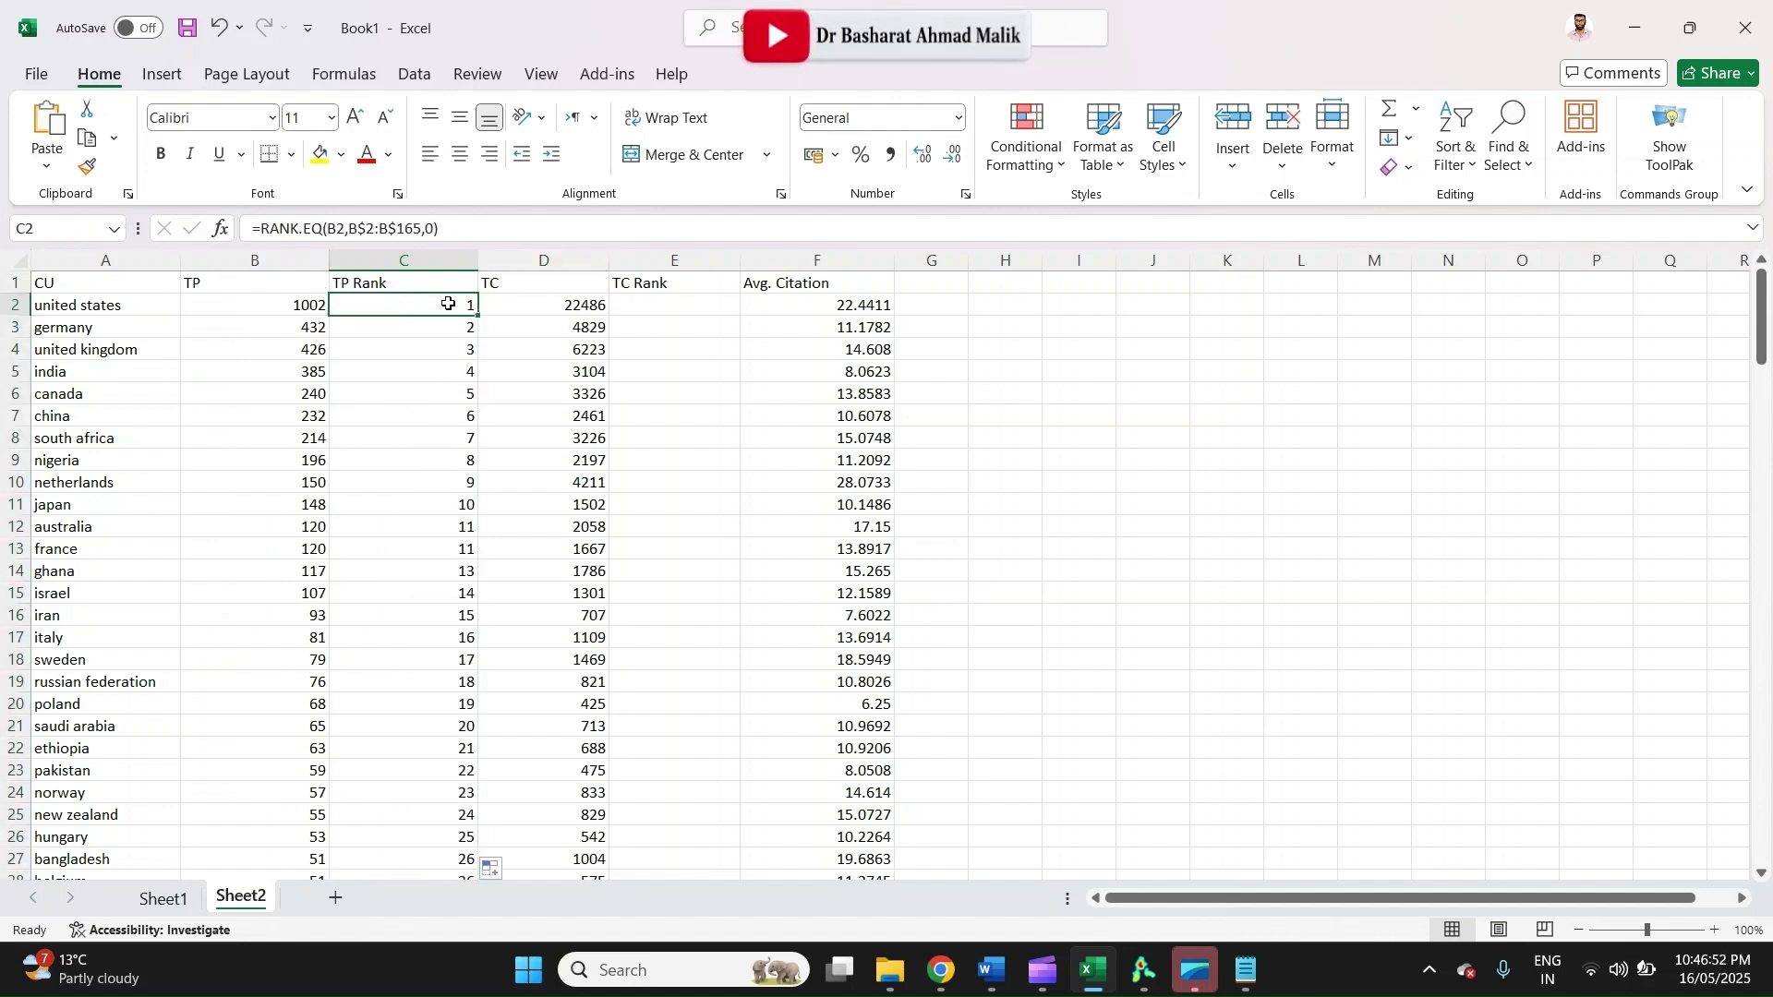
click(450, 239)
key(Return)
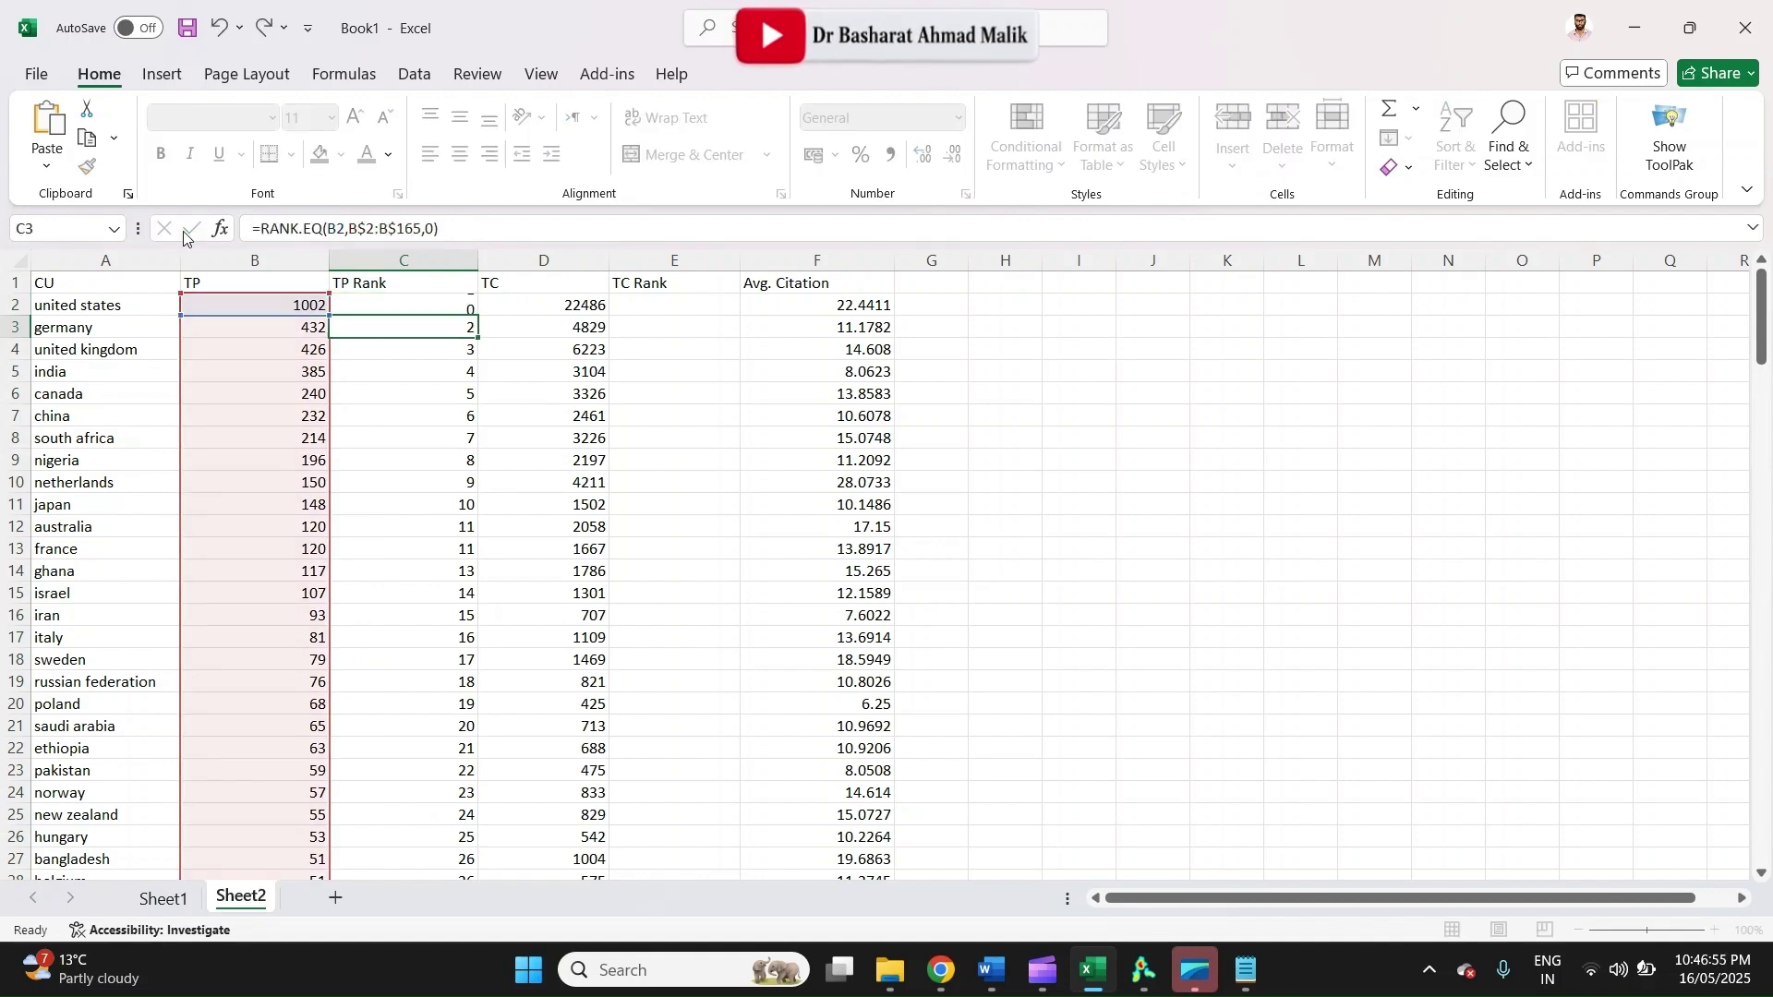
click(676, 305)
text(=RANK.EQ(B2,B$2:B$165,0))
Change the TC Rank formula in E2 to =RANK.EQ(D2,D$2:D$165,0) and fill it down the column
click(325, 227)
key(Delete)
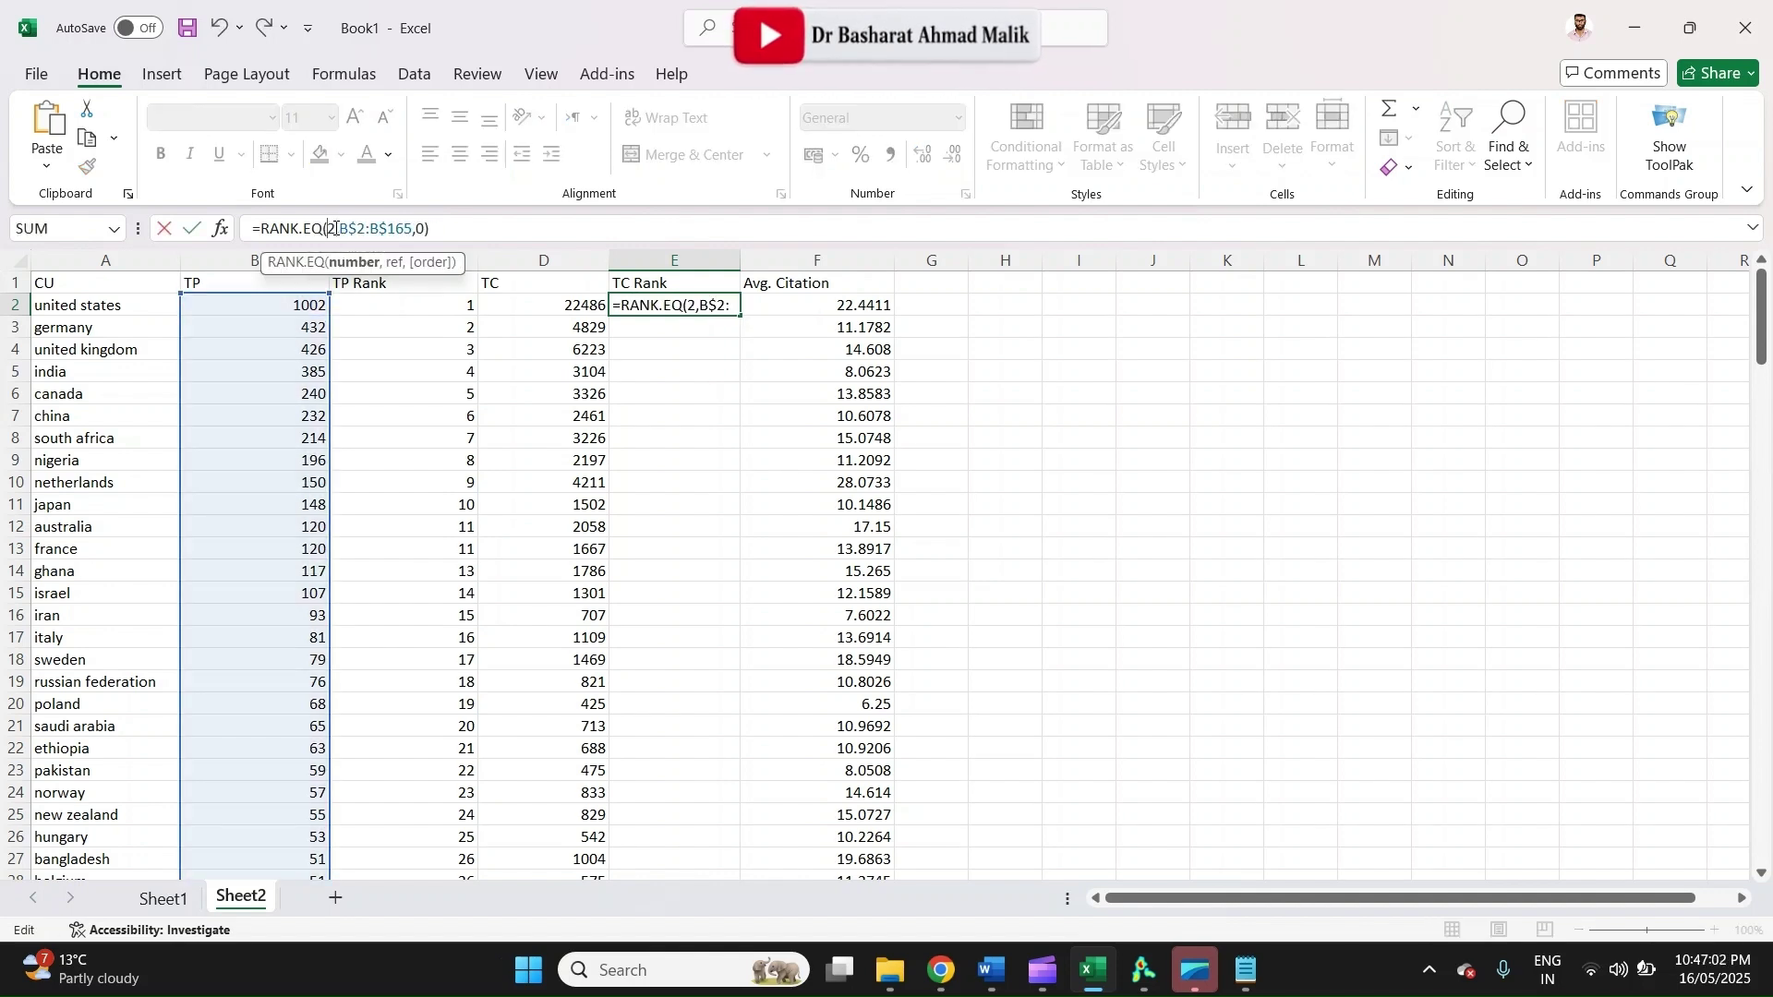
text(D)
click(359, 227)
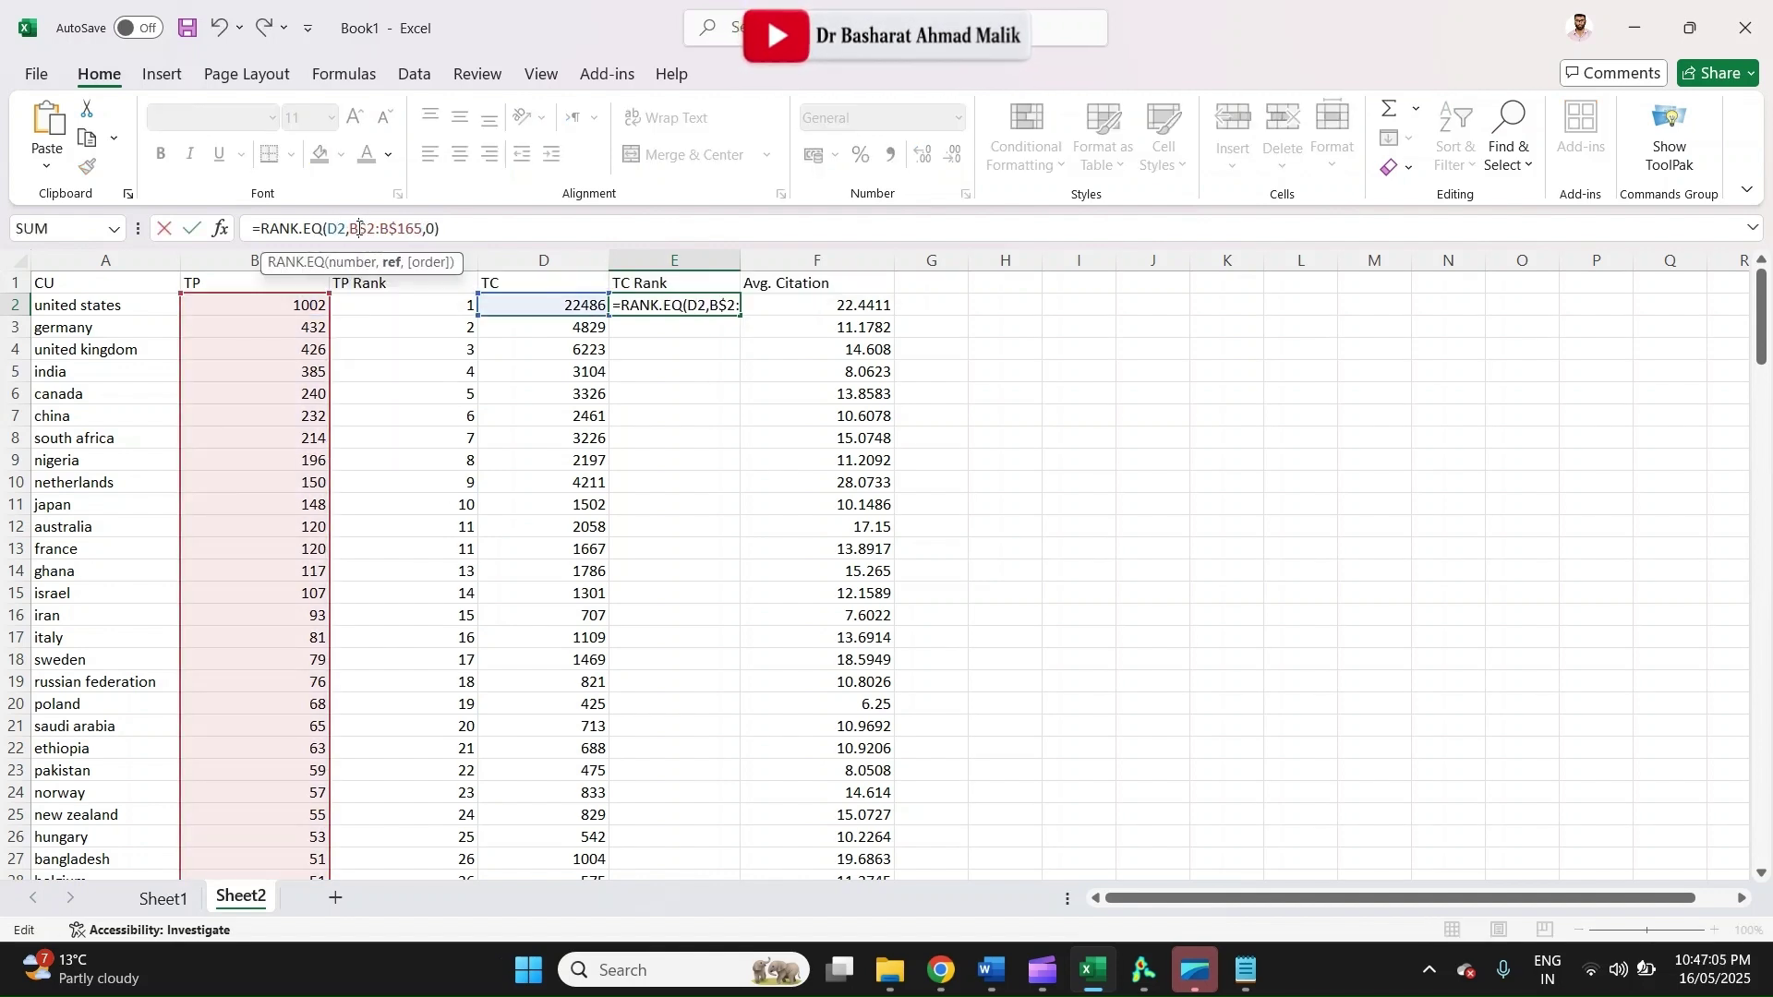
key(BackSpace)
text(D)
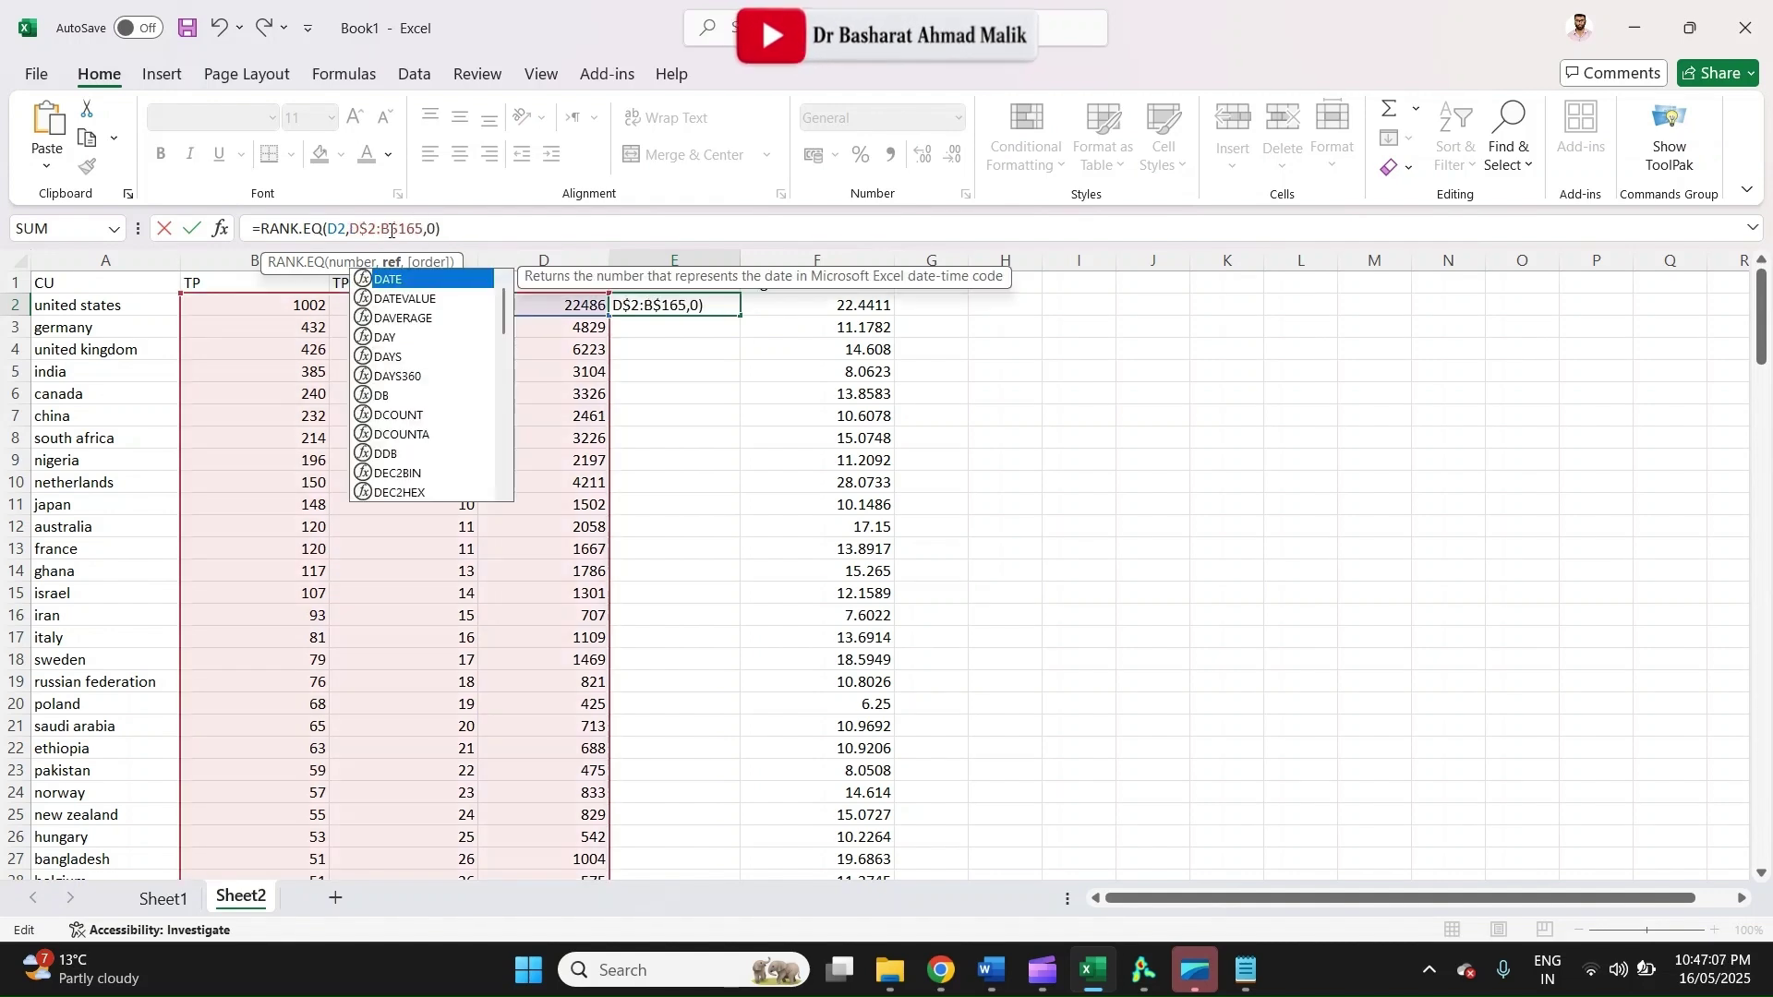
click(394, 231)
key(BackSpace)
text(D)
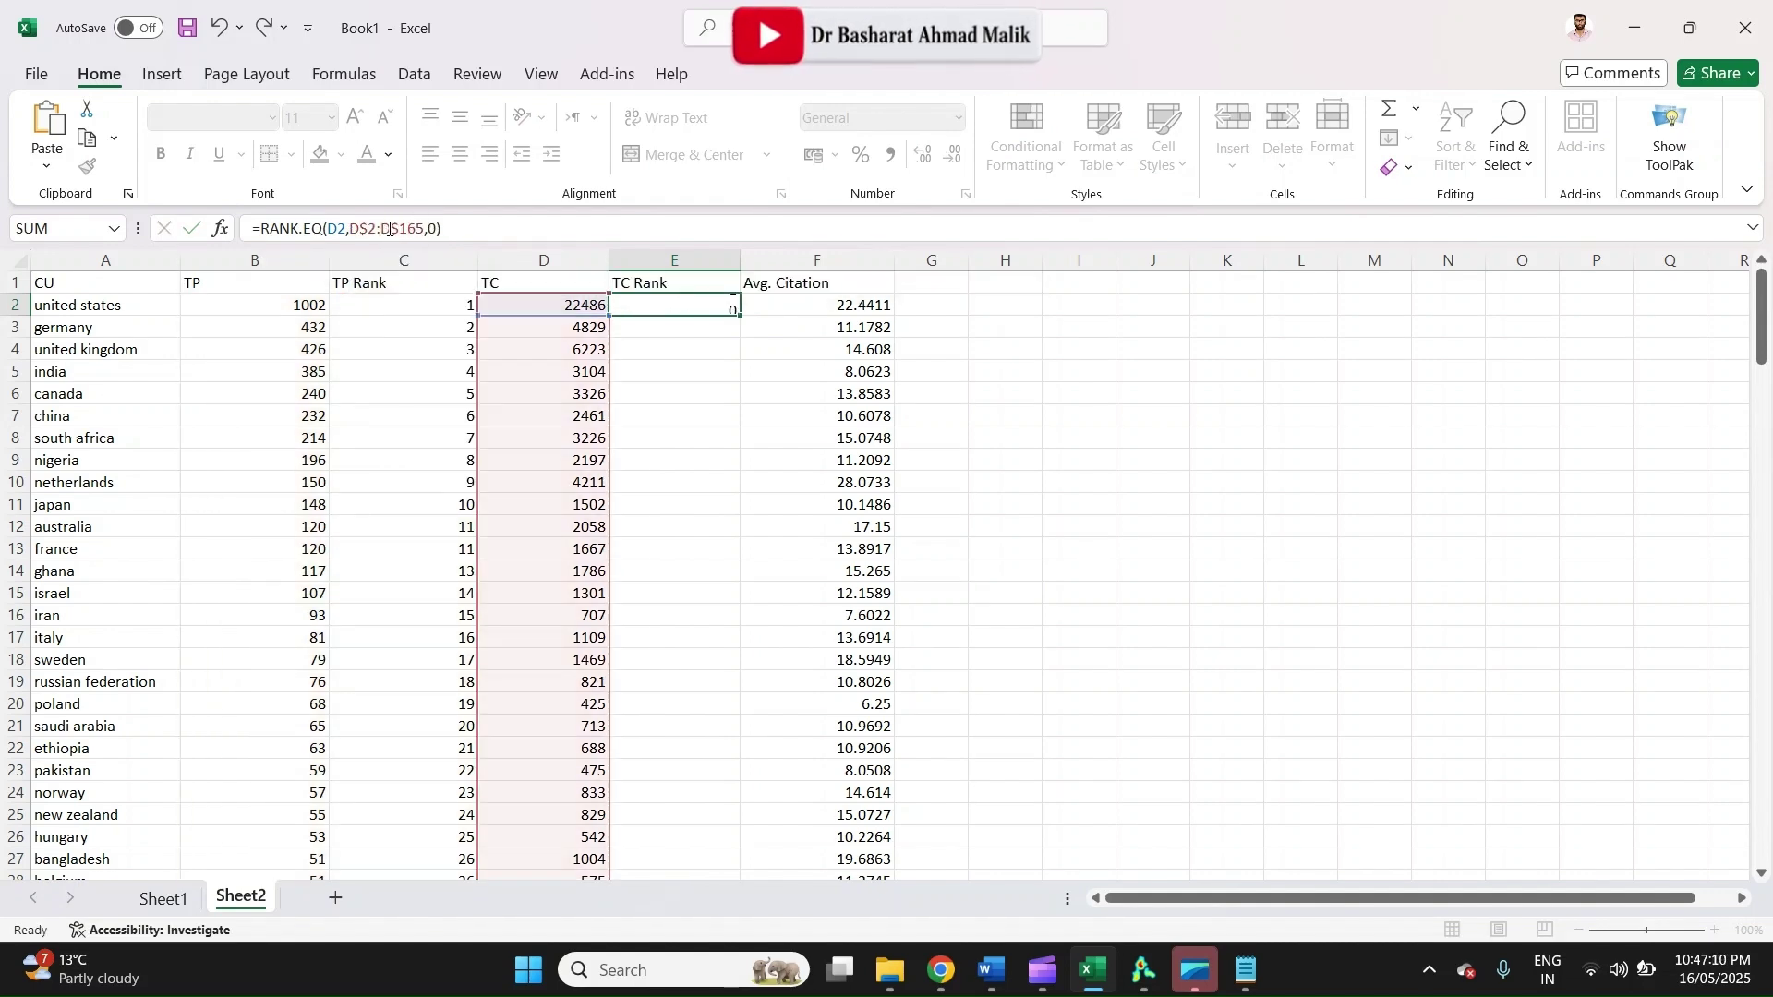
key(Return)
click(711, 306)
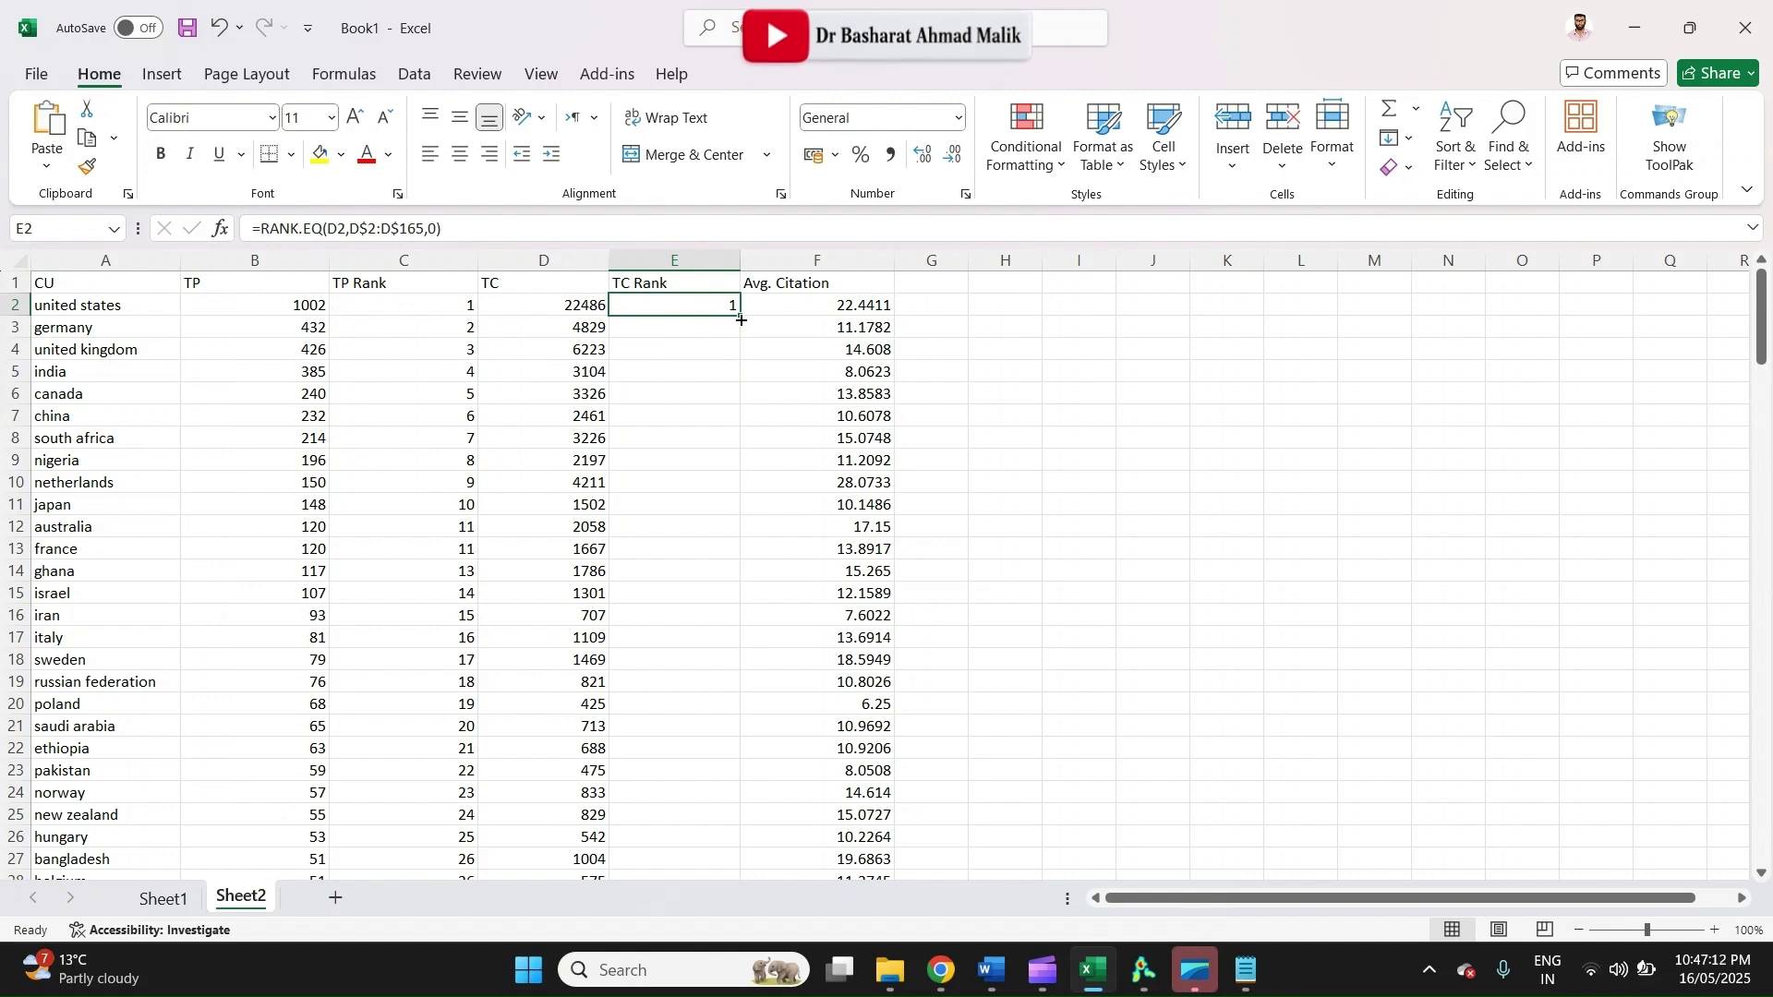
double_click(741, 316)
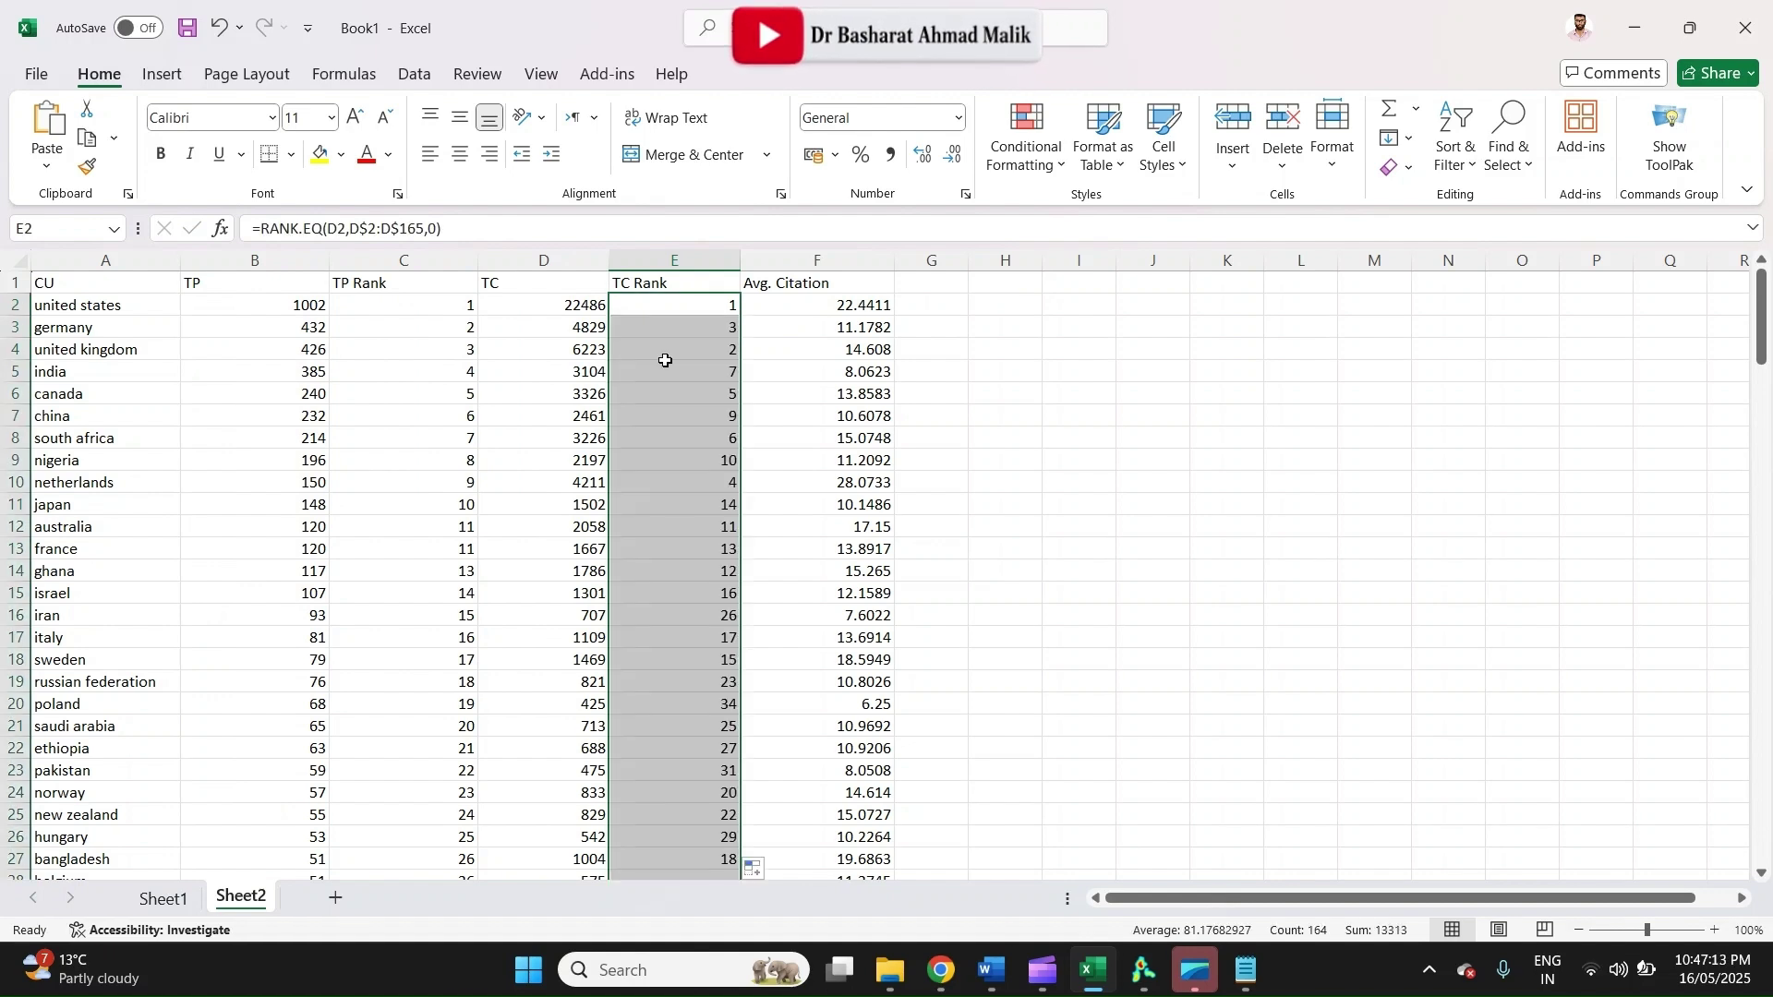
Copy the header row and the first fifteen countries, range A1:F16, from Sheet2
click(129, 285)
key(shift+Down)
key(shift+Down)
key(shift+Down)
key(shift+Down)
key(shift+Down)
key(shift+Down)
key(shift+Down)
key(shift+Down)
key(shift+Down)
key(shift+Down)
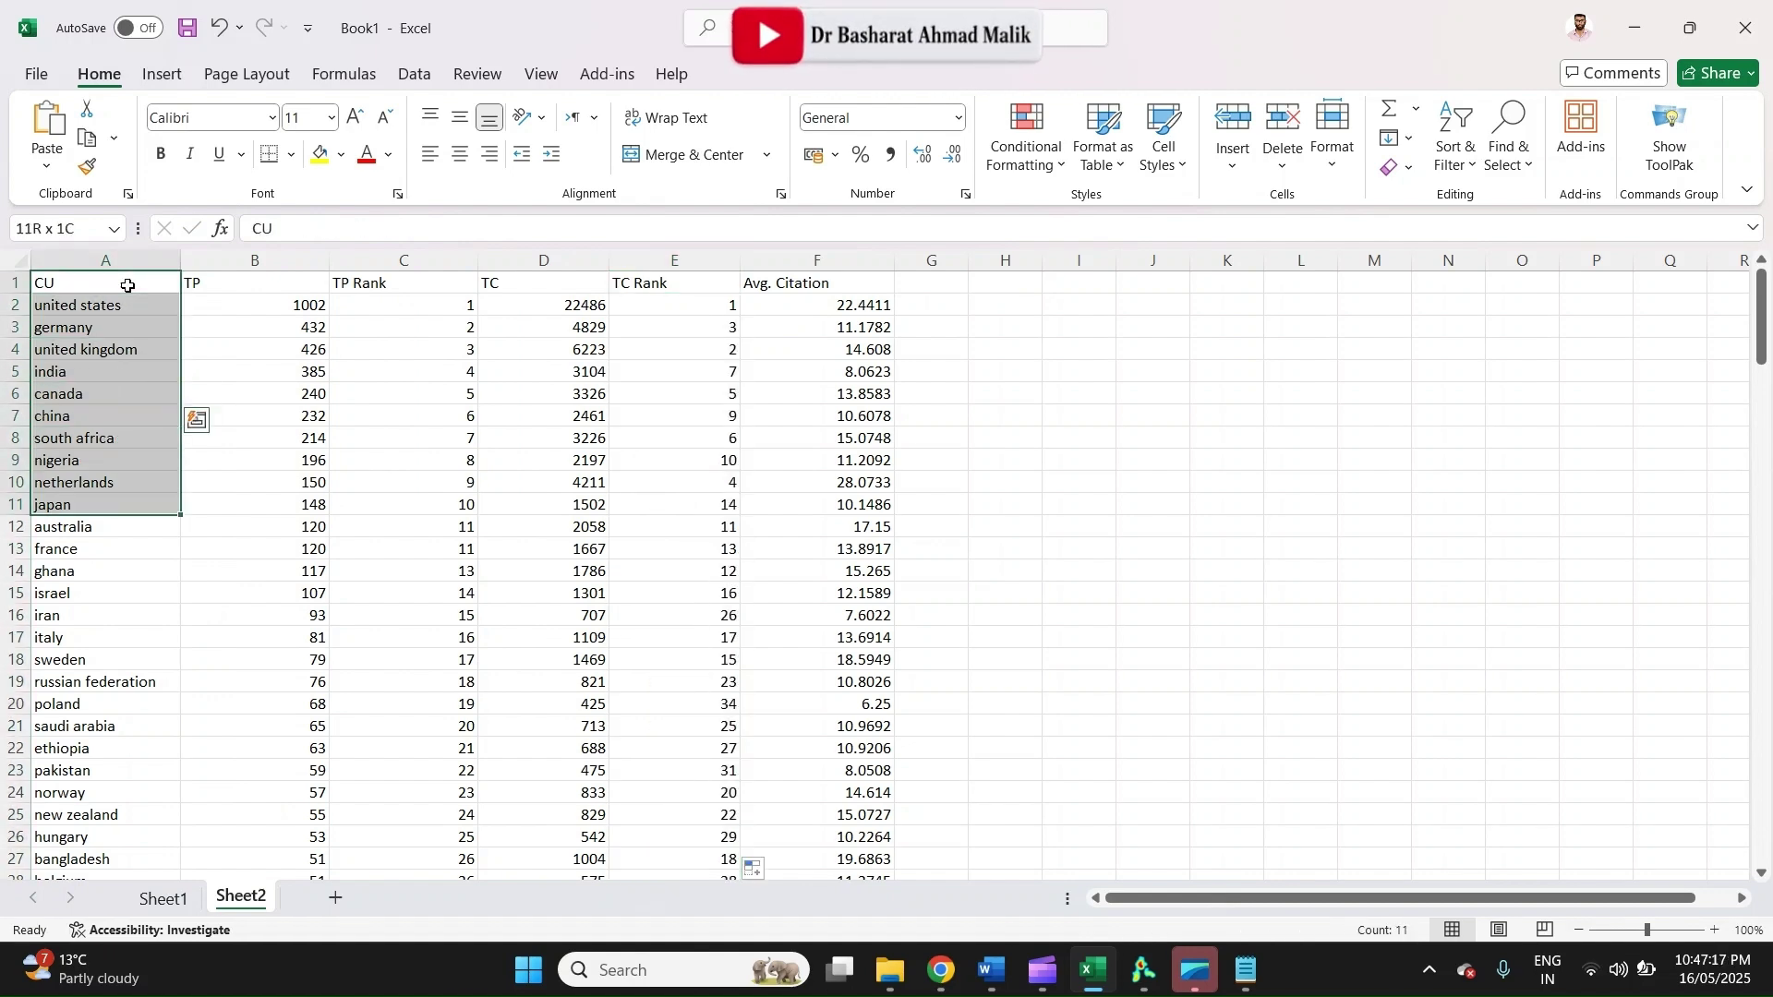
key(shift+Down)
key(shift+Down)
key(shift+Down)
key(shift+Down)
key(shift+Down)
key(shift+Down)
key(shift+Up)
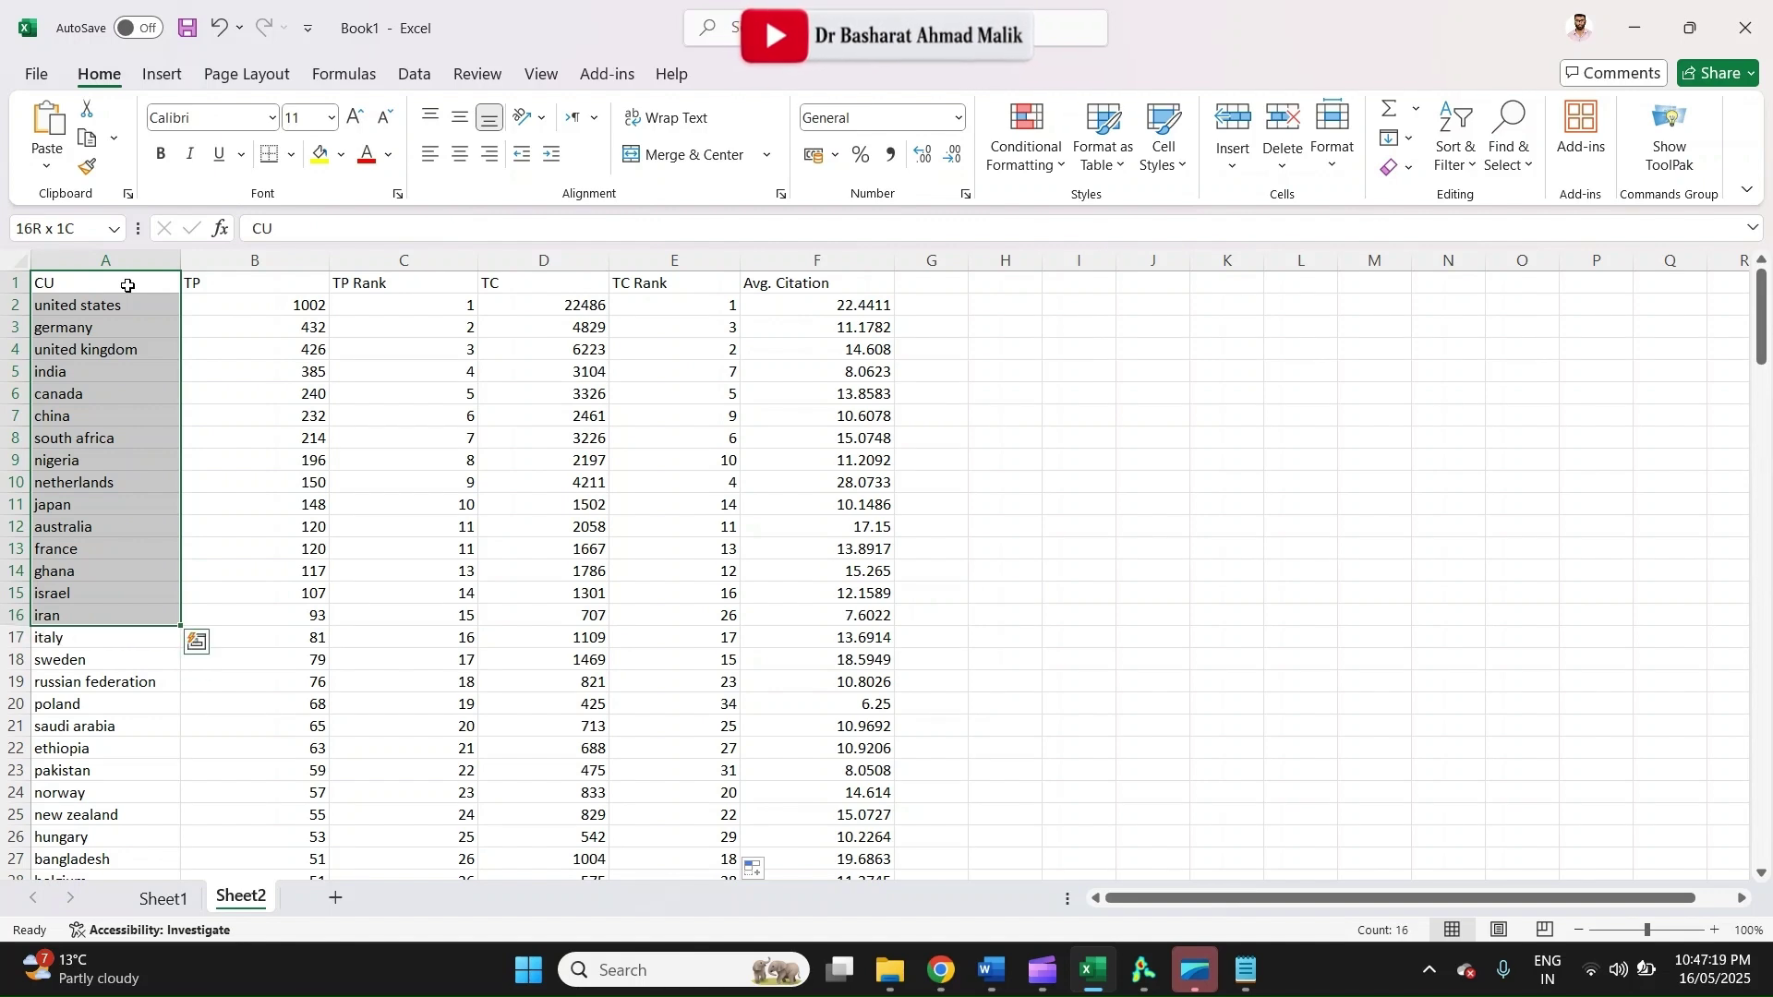
key(shift+Right)
key(shift+Right)
key(shift+Right)
key(shift+Right)
key(shift+Right)
key(shift+Right)
key(shift+Left)
key(ctrl+c)
Switch to the Word document, add blank lines after the author map to reach a new page, and paste the country table
key(alt+Tab)
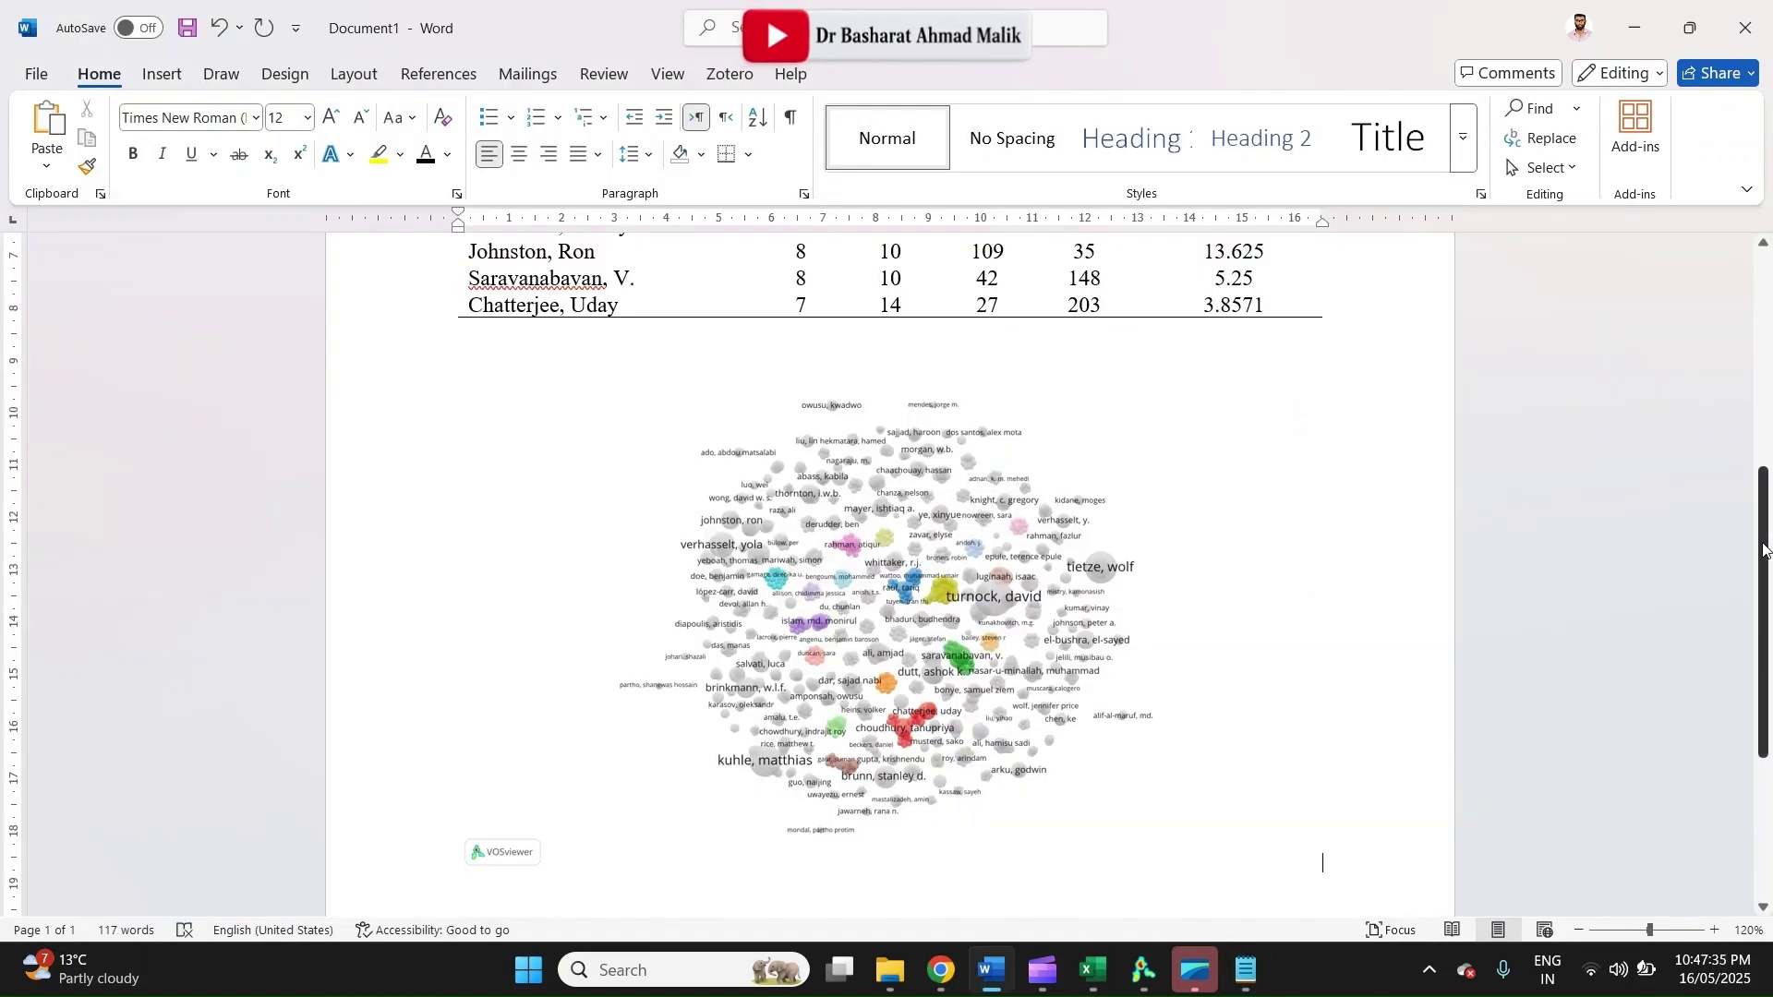
scroll(803, 705, down, 3)
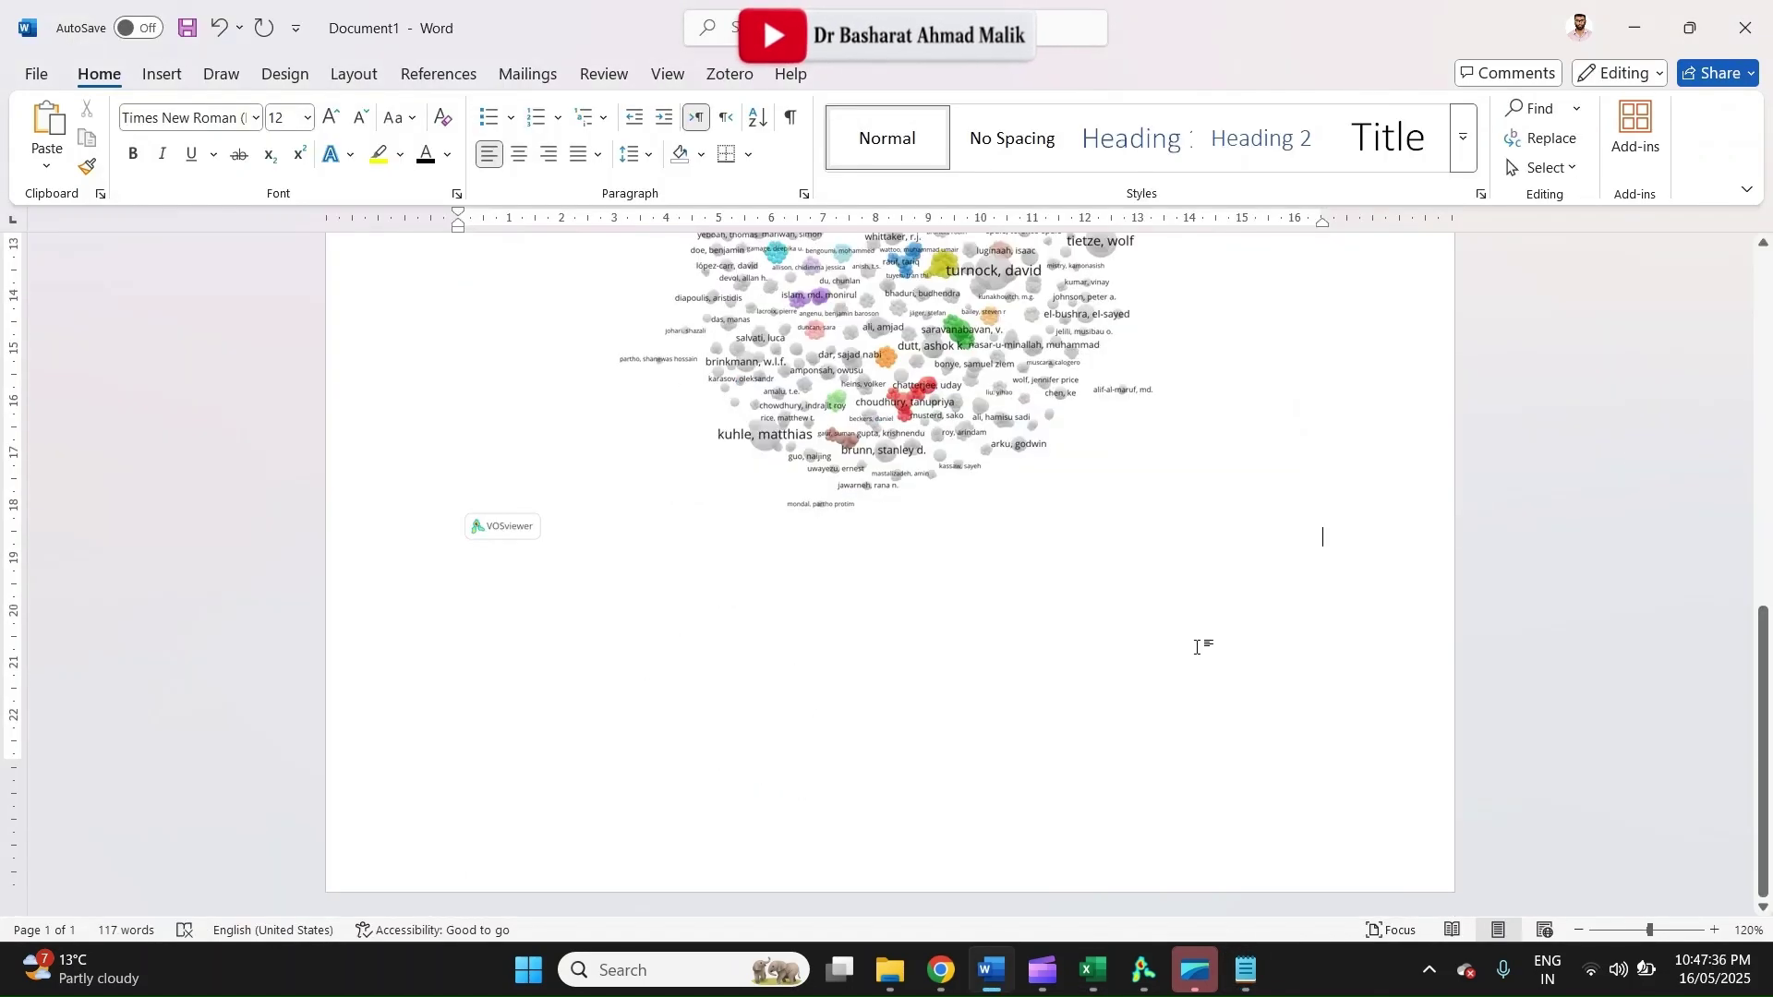
key(shift+Left)
key(Right)
key(Return)
key(Return)
key(Return)
key(Return)
key(Return)
key(Return)
key(Return)
key(Return)
key(Return)
key(Return)
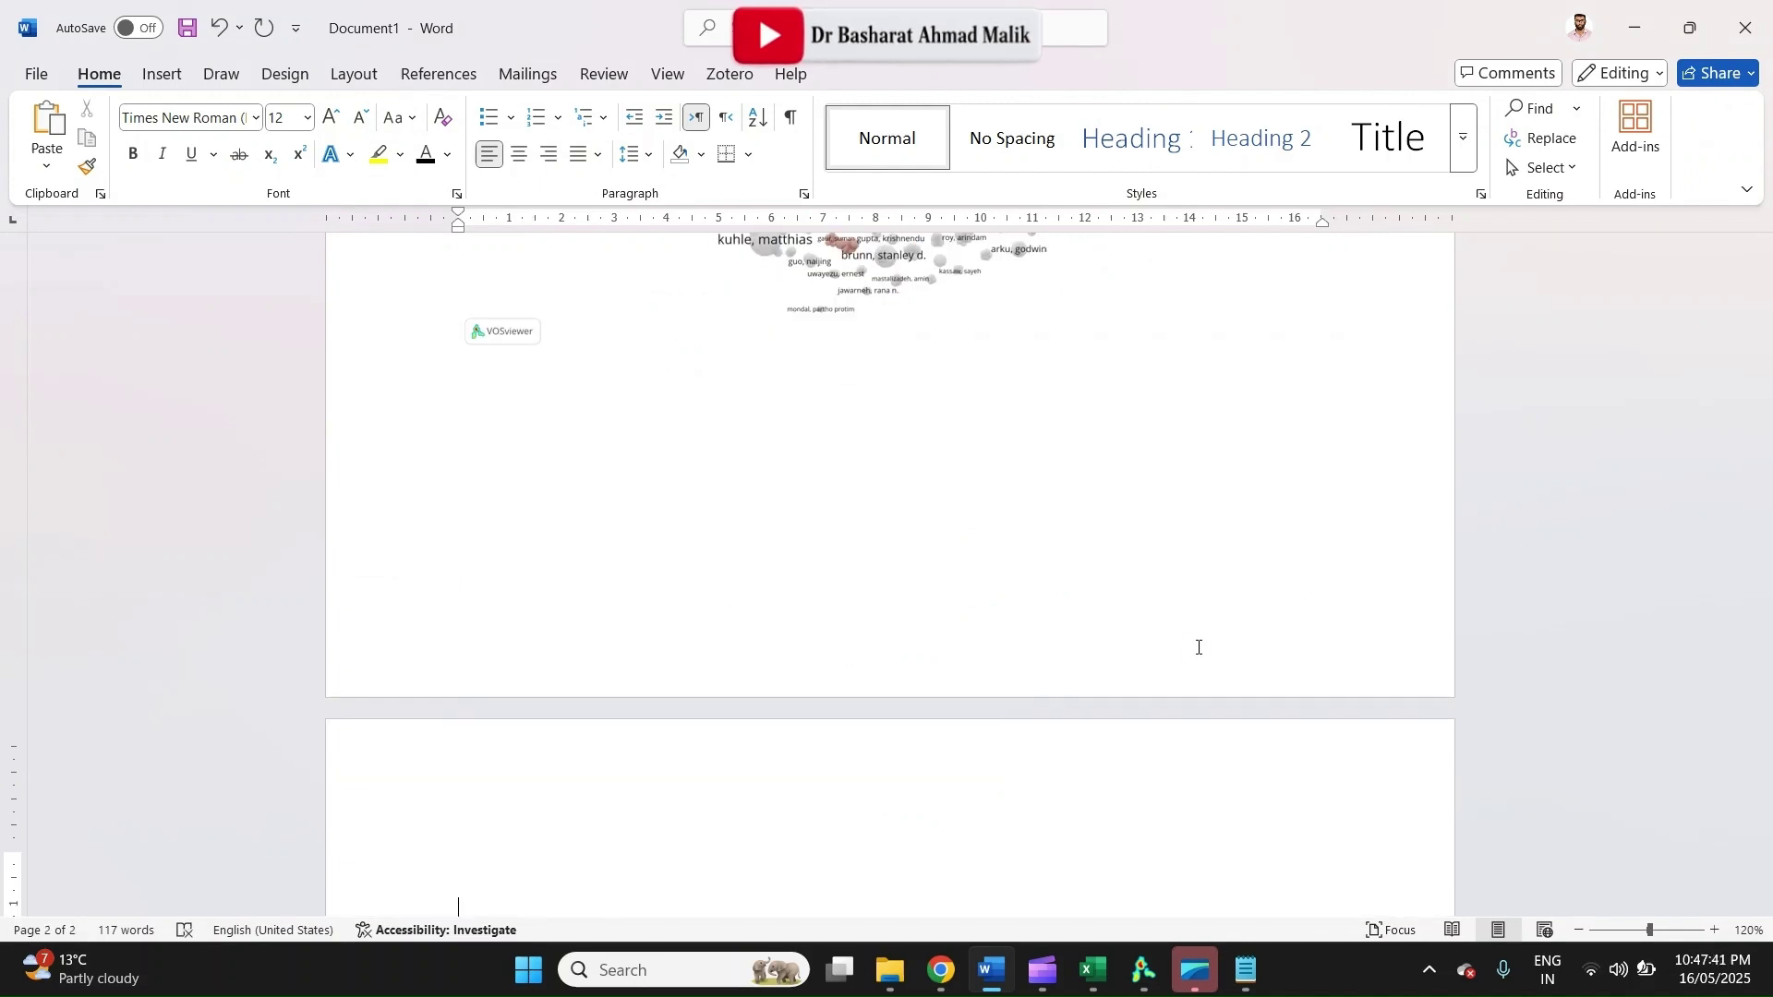
key(ctrl+v)
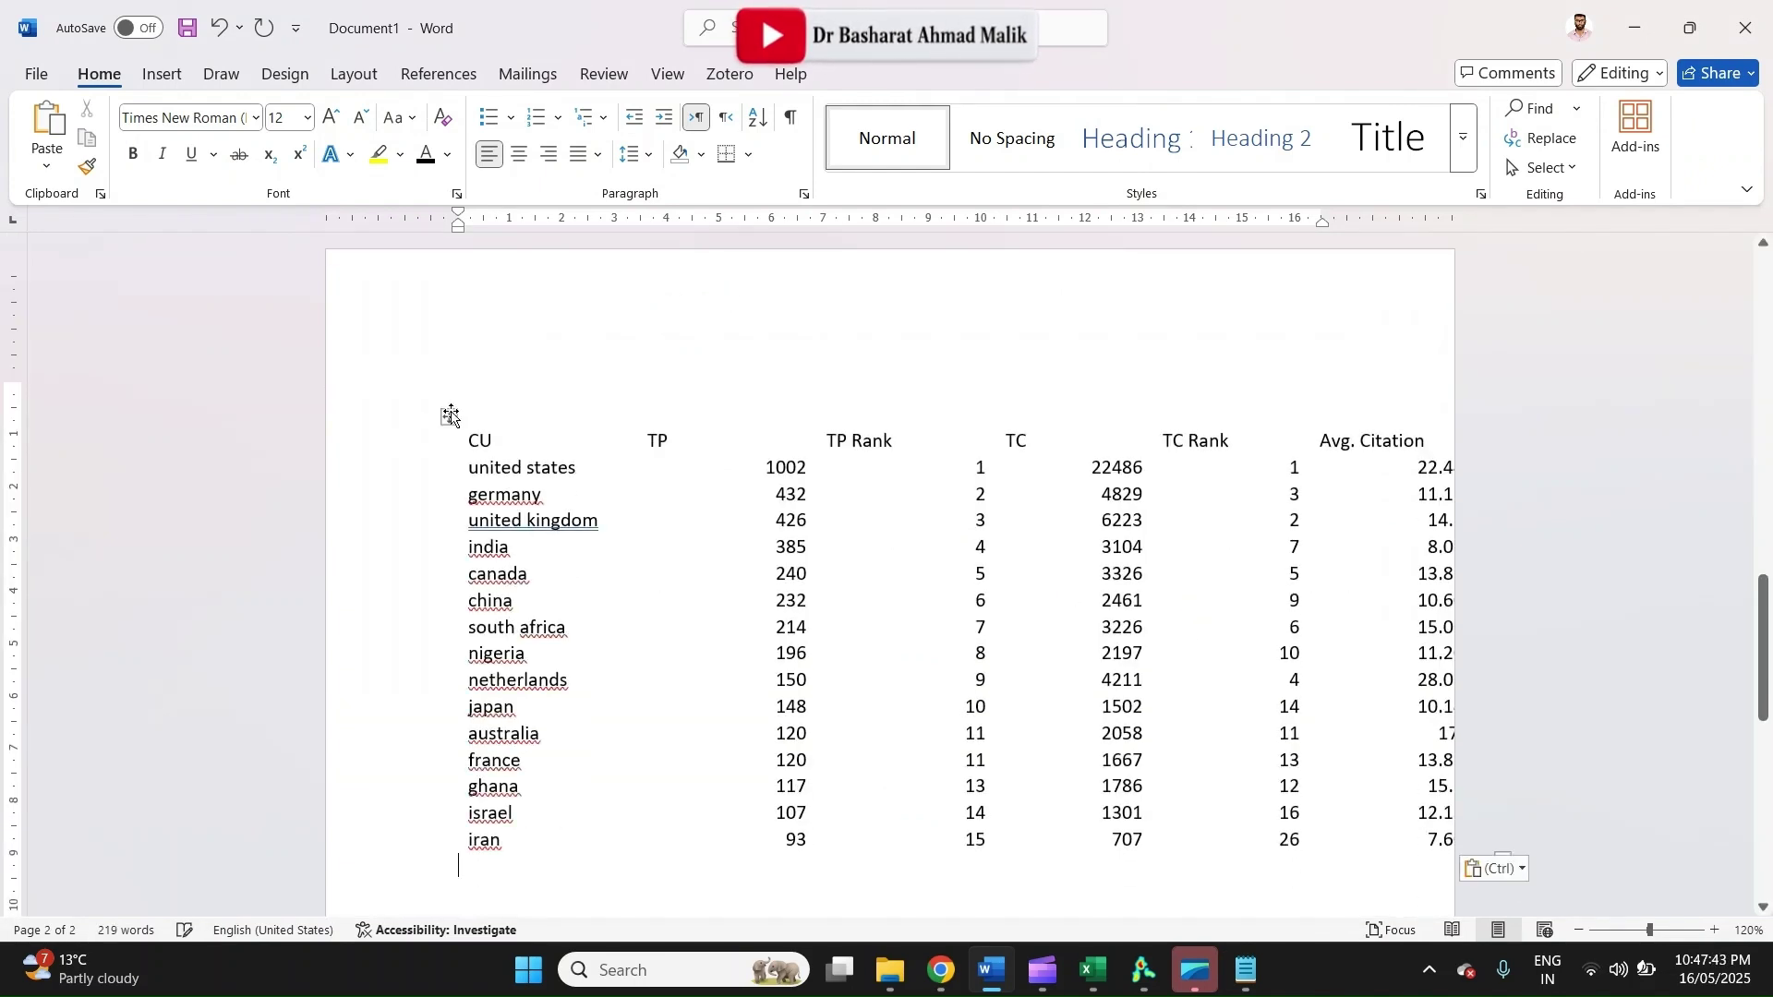
Fit the country table to its contents and then to the page width, and apply Fixed Column Width
click(451, 415)
click(983, 74)
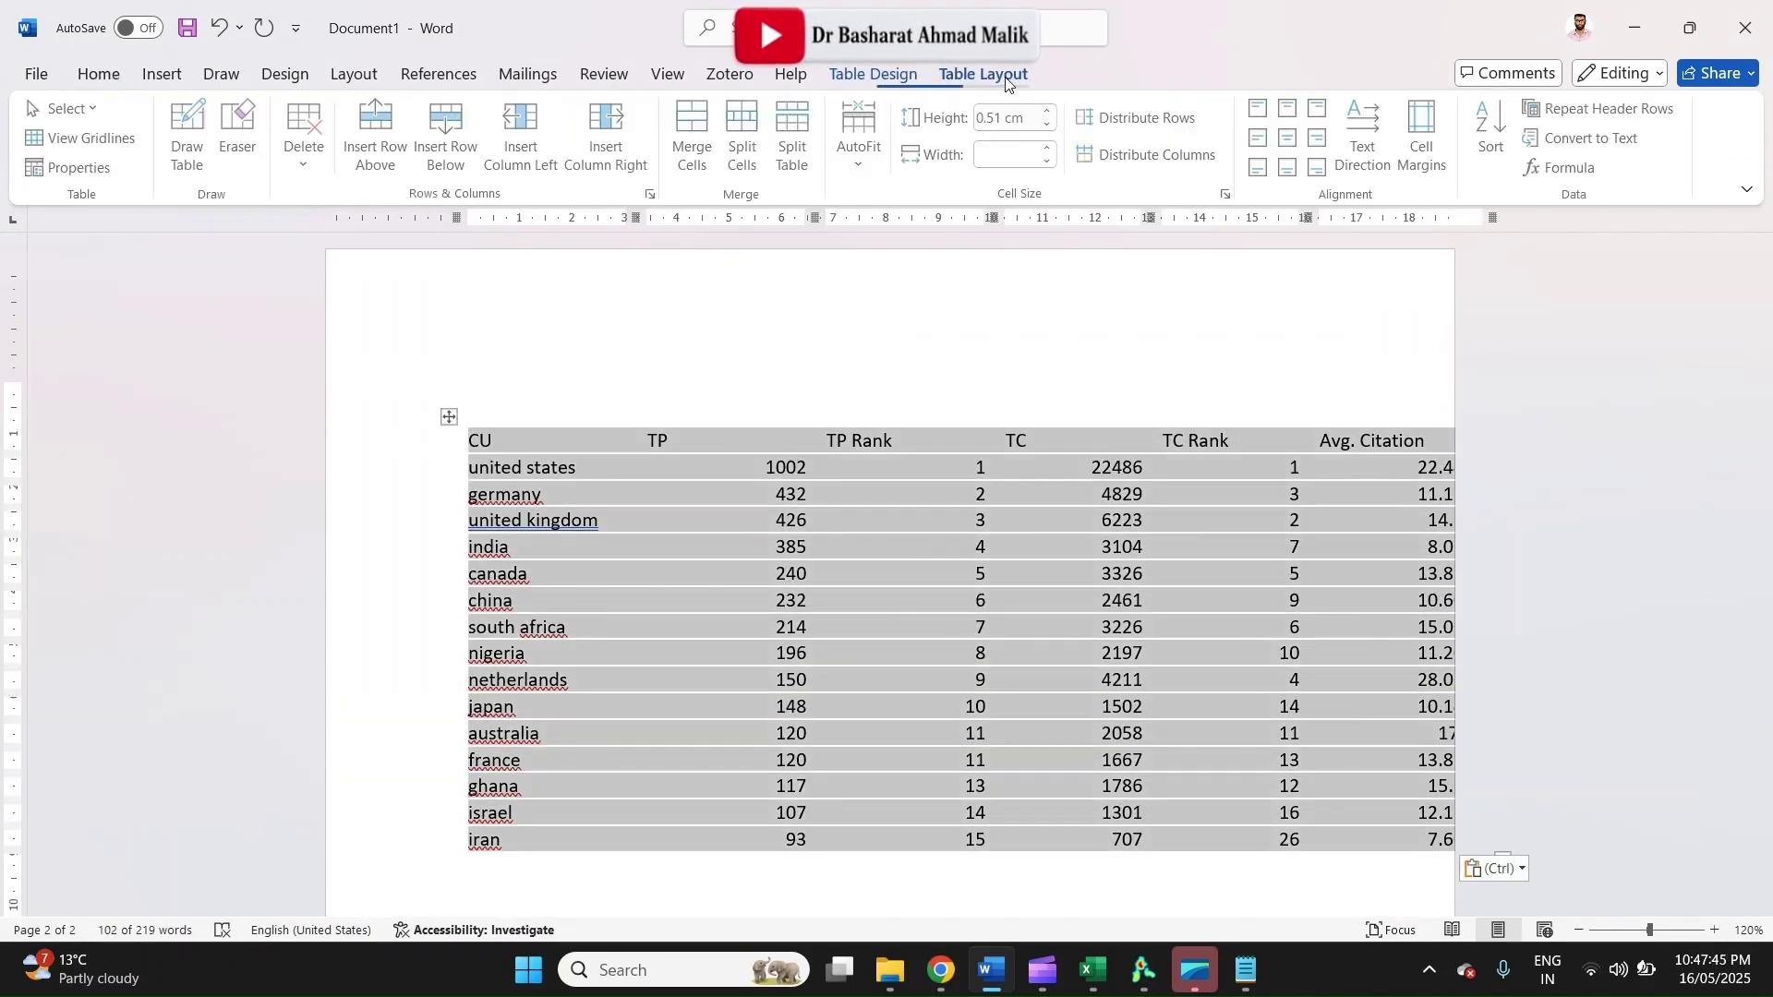
click(860, 173)
click(909, 200)
click(862, 173)
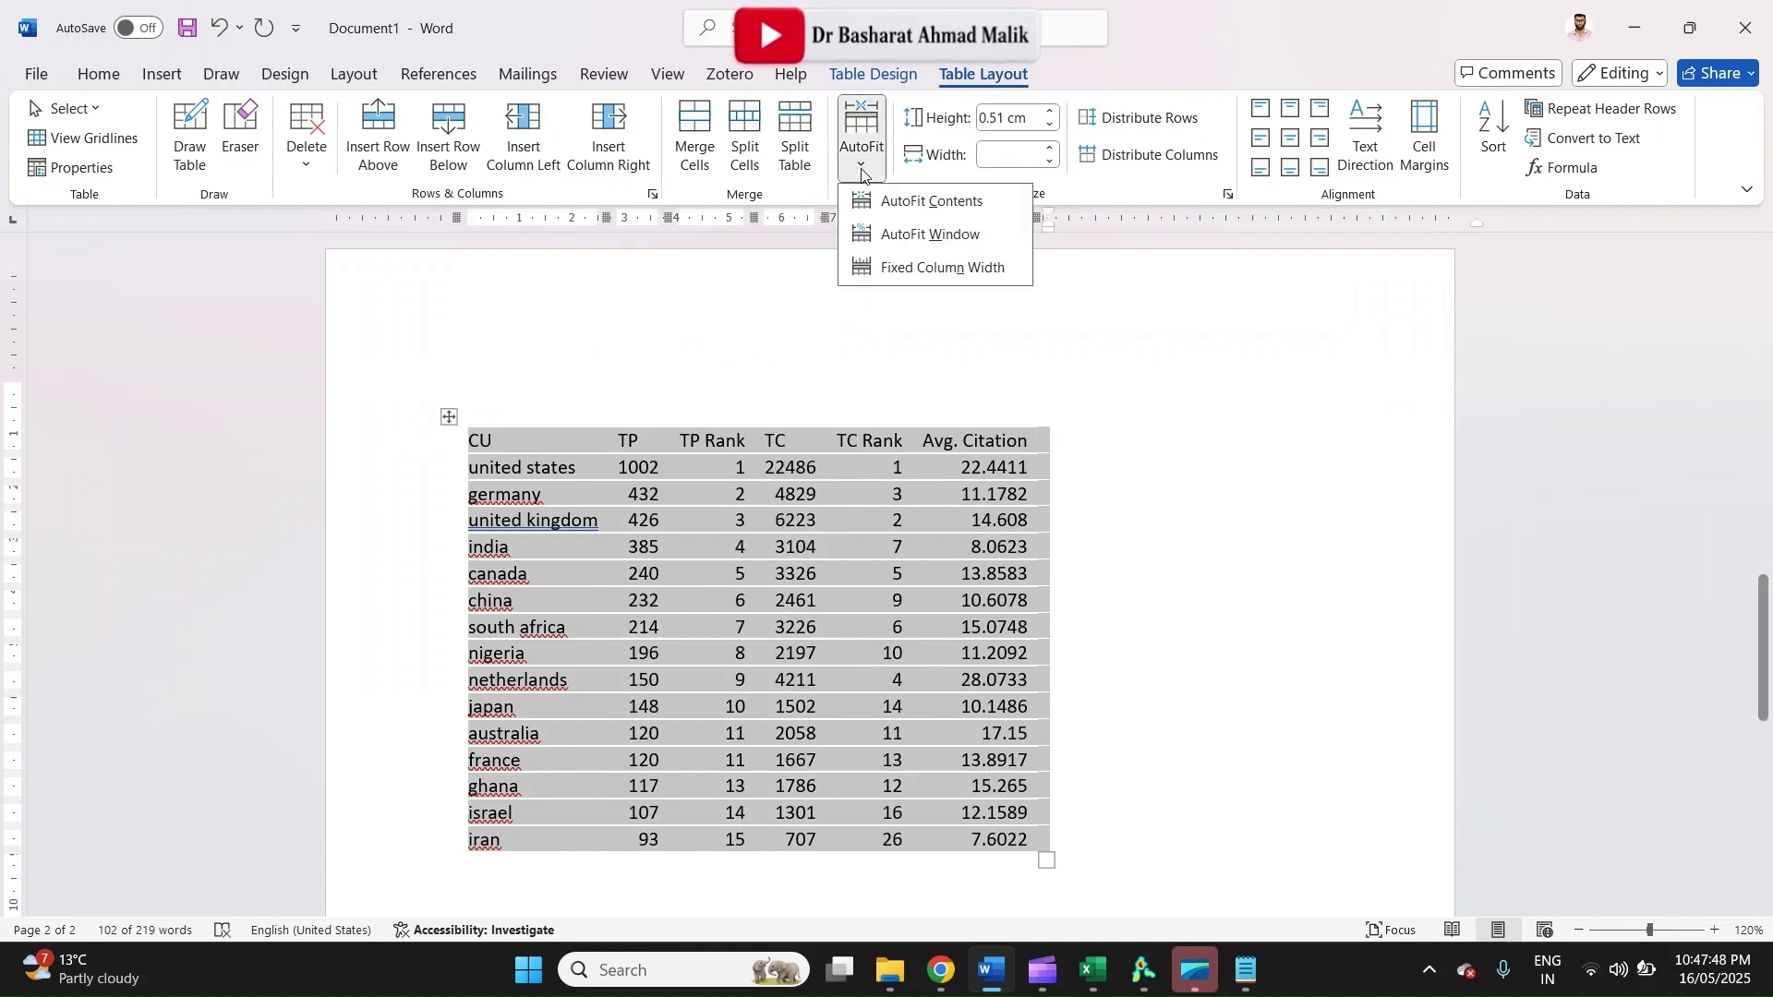
click(905, 237)
click(861, 148)
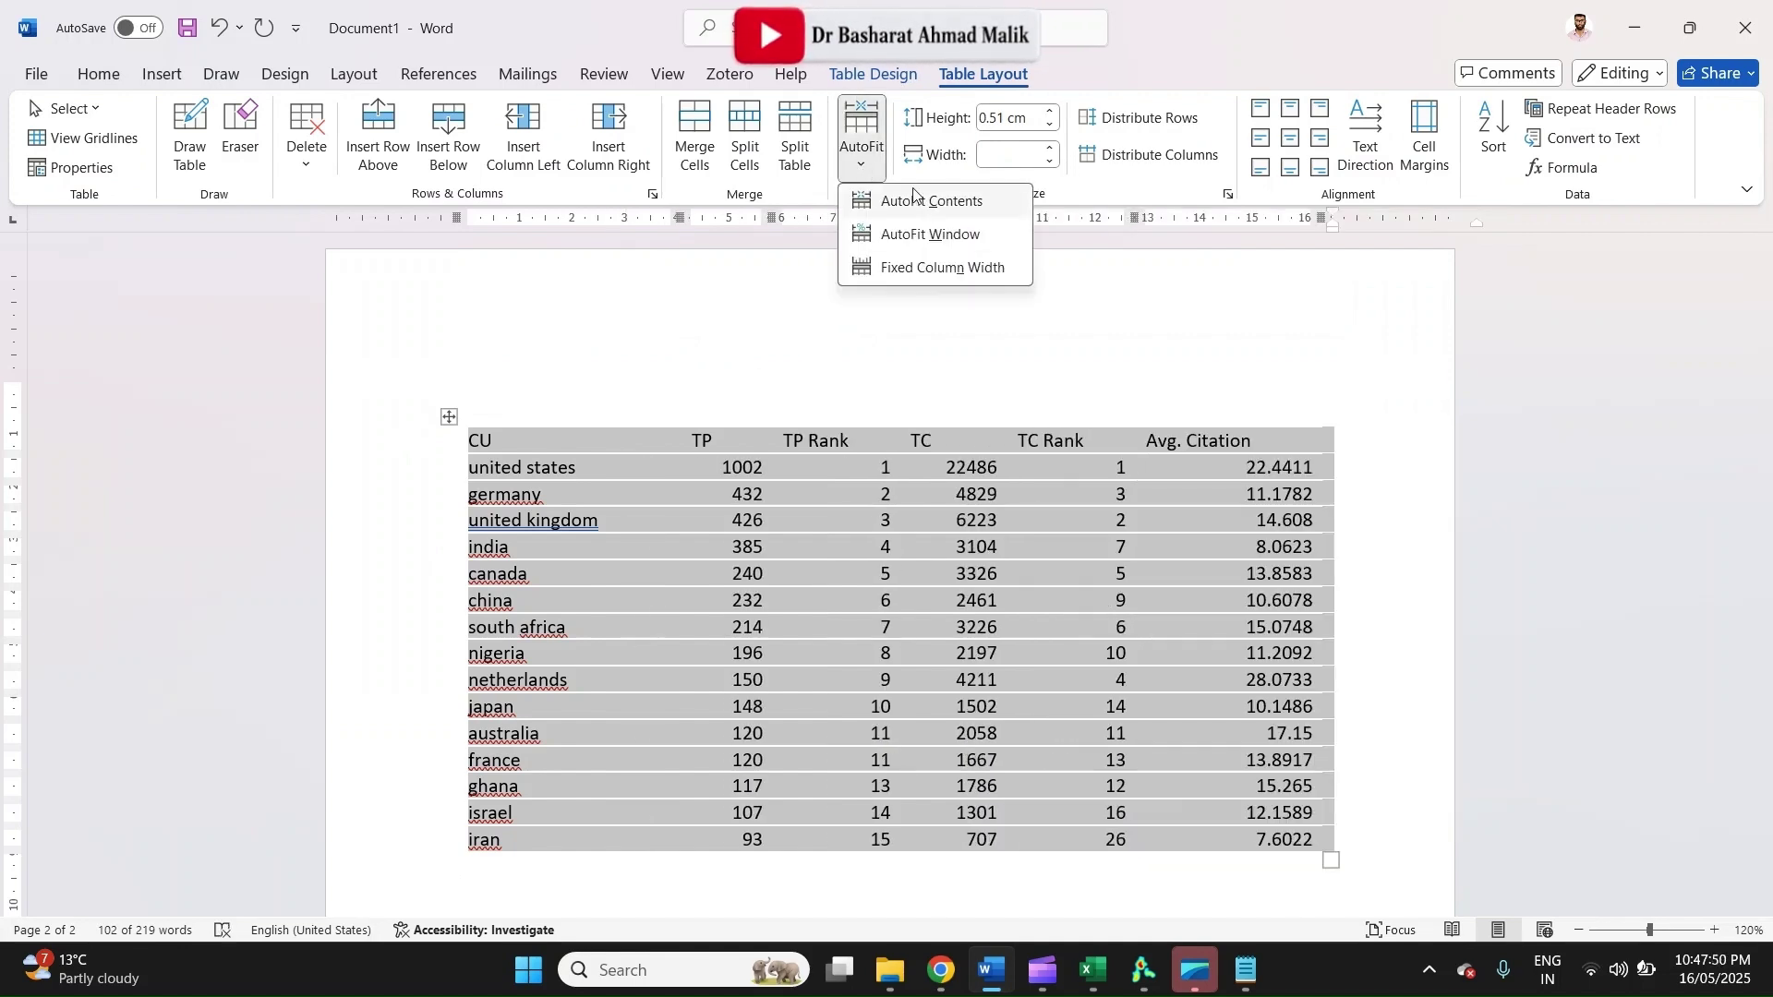
click(939, 269)
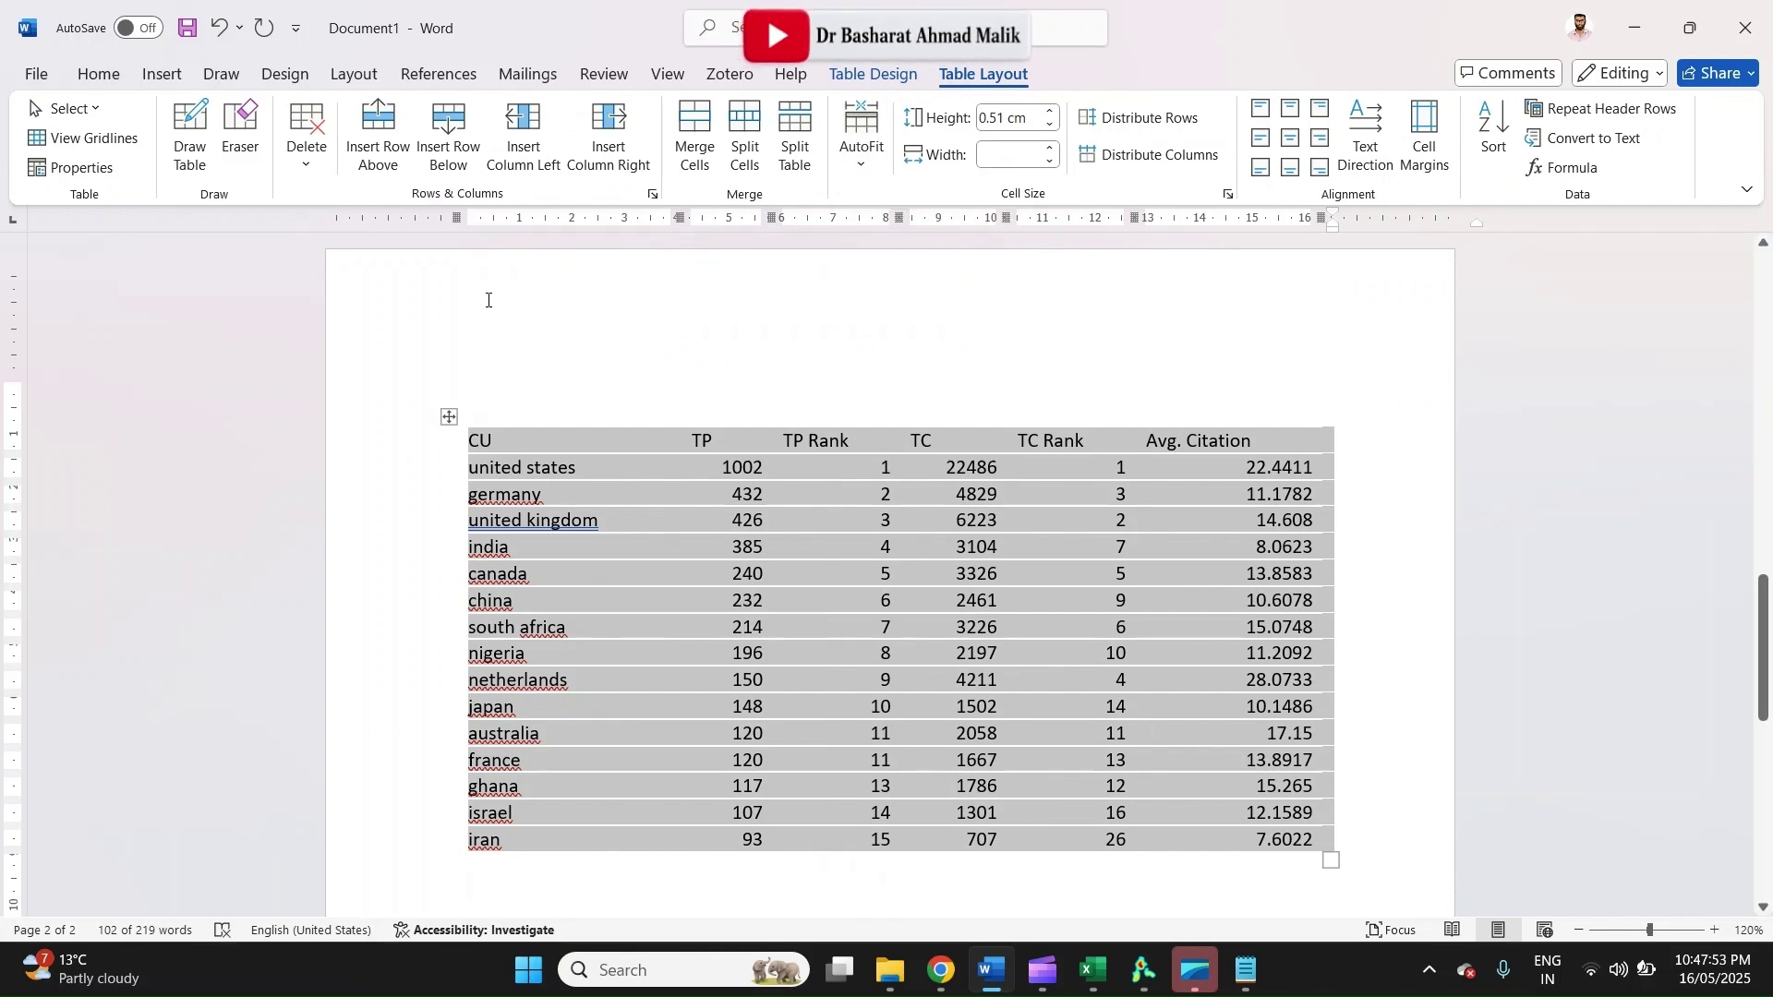
Make the country table's header row bold and centred, and centre all values from TP through Avg. Citation
click(694, 493)
click(413, 454)
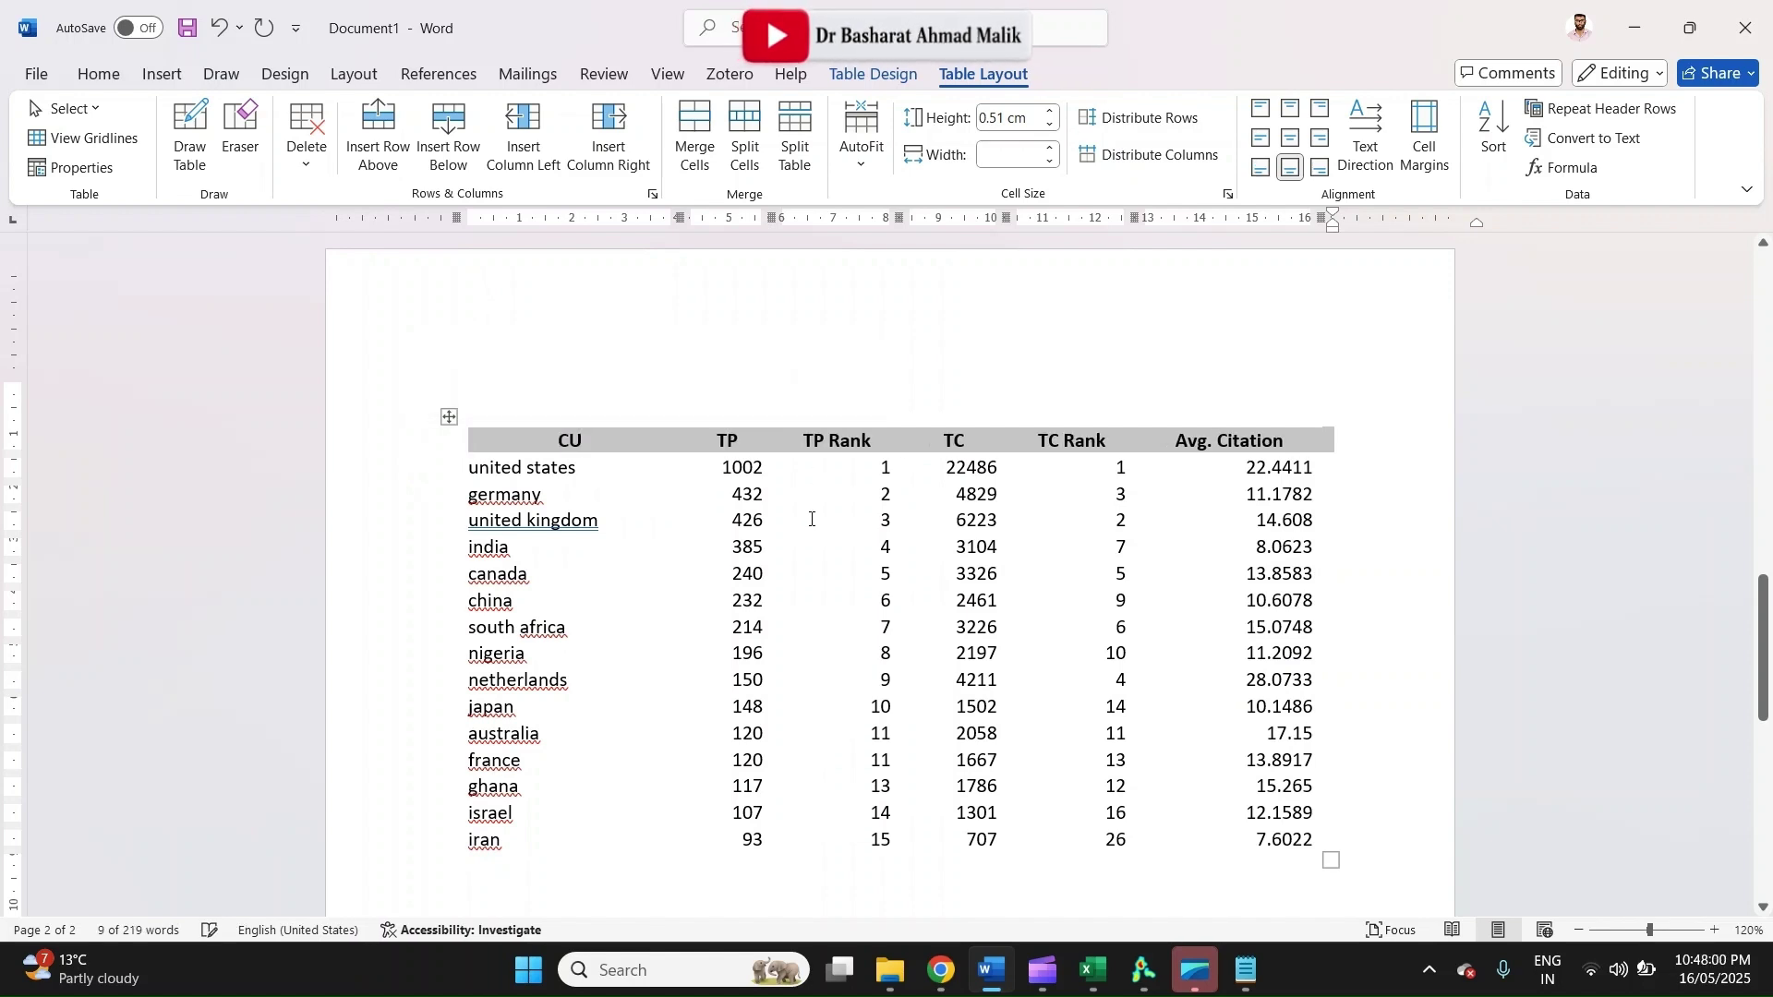
drag(722, 470, 1327, 853)
key(ctrl+e)
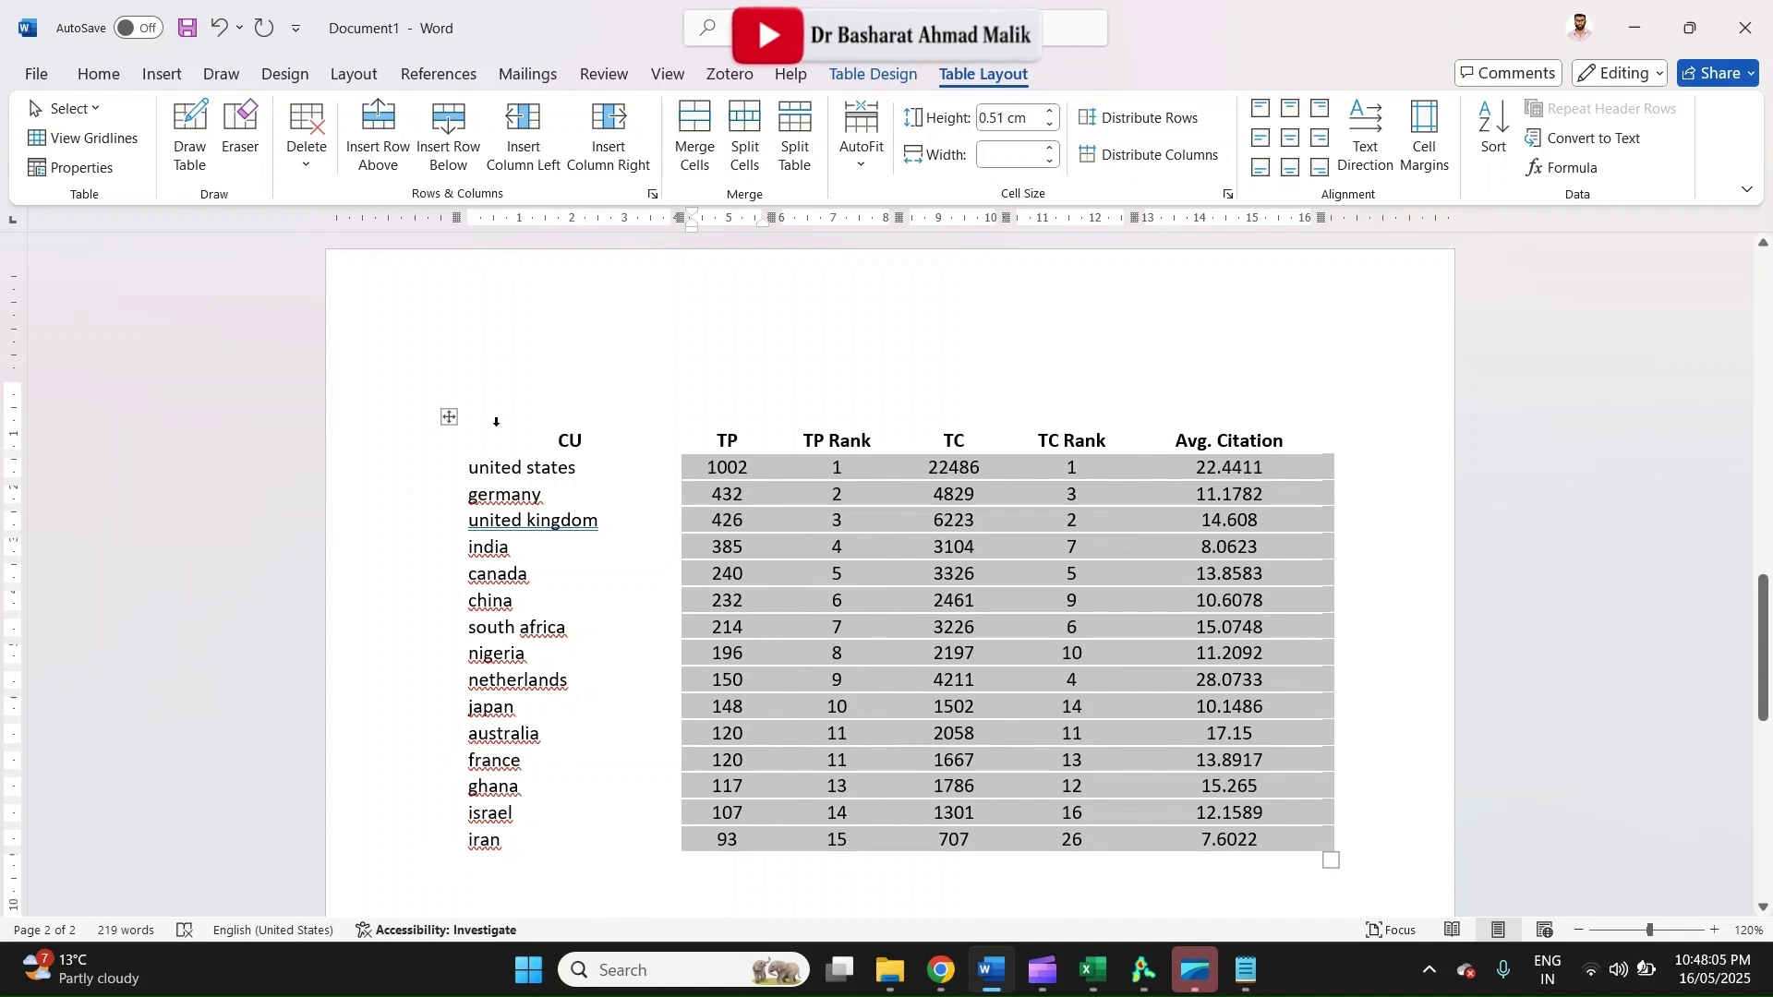
Change the case of the country names in the CU column to Capitalize Each Word
drag(471, 467, 579, 840)
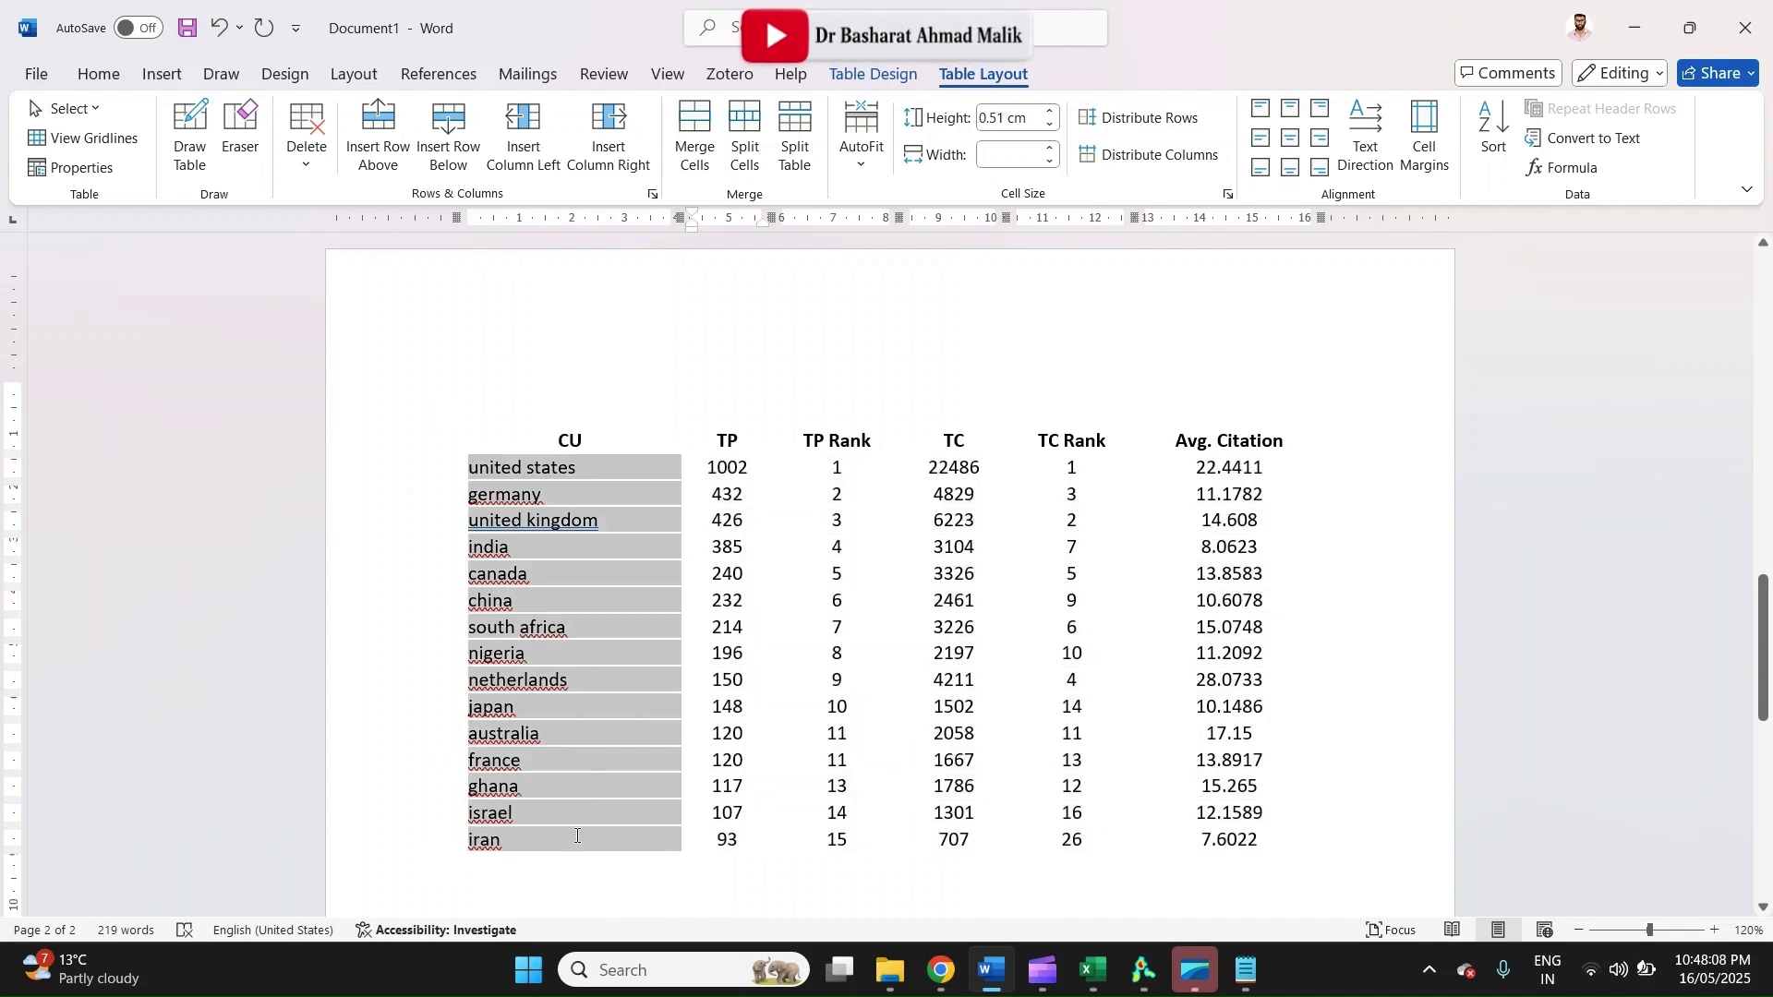
click(98, 74)
click(412, 118)
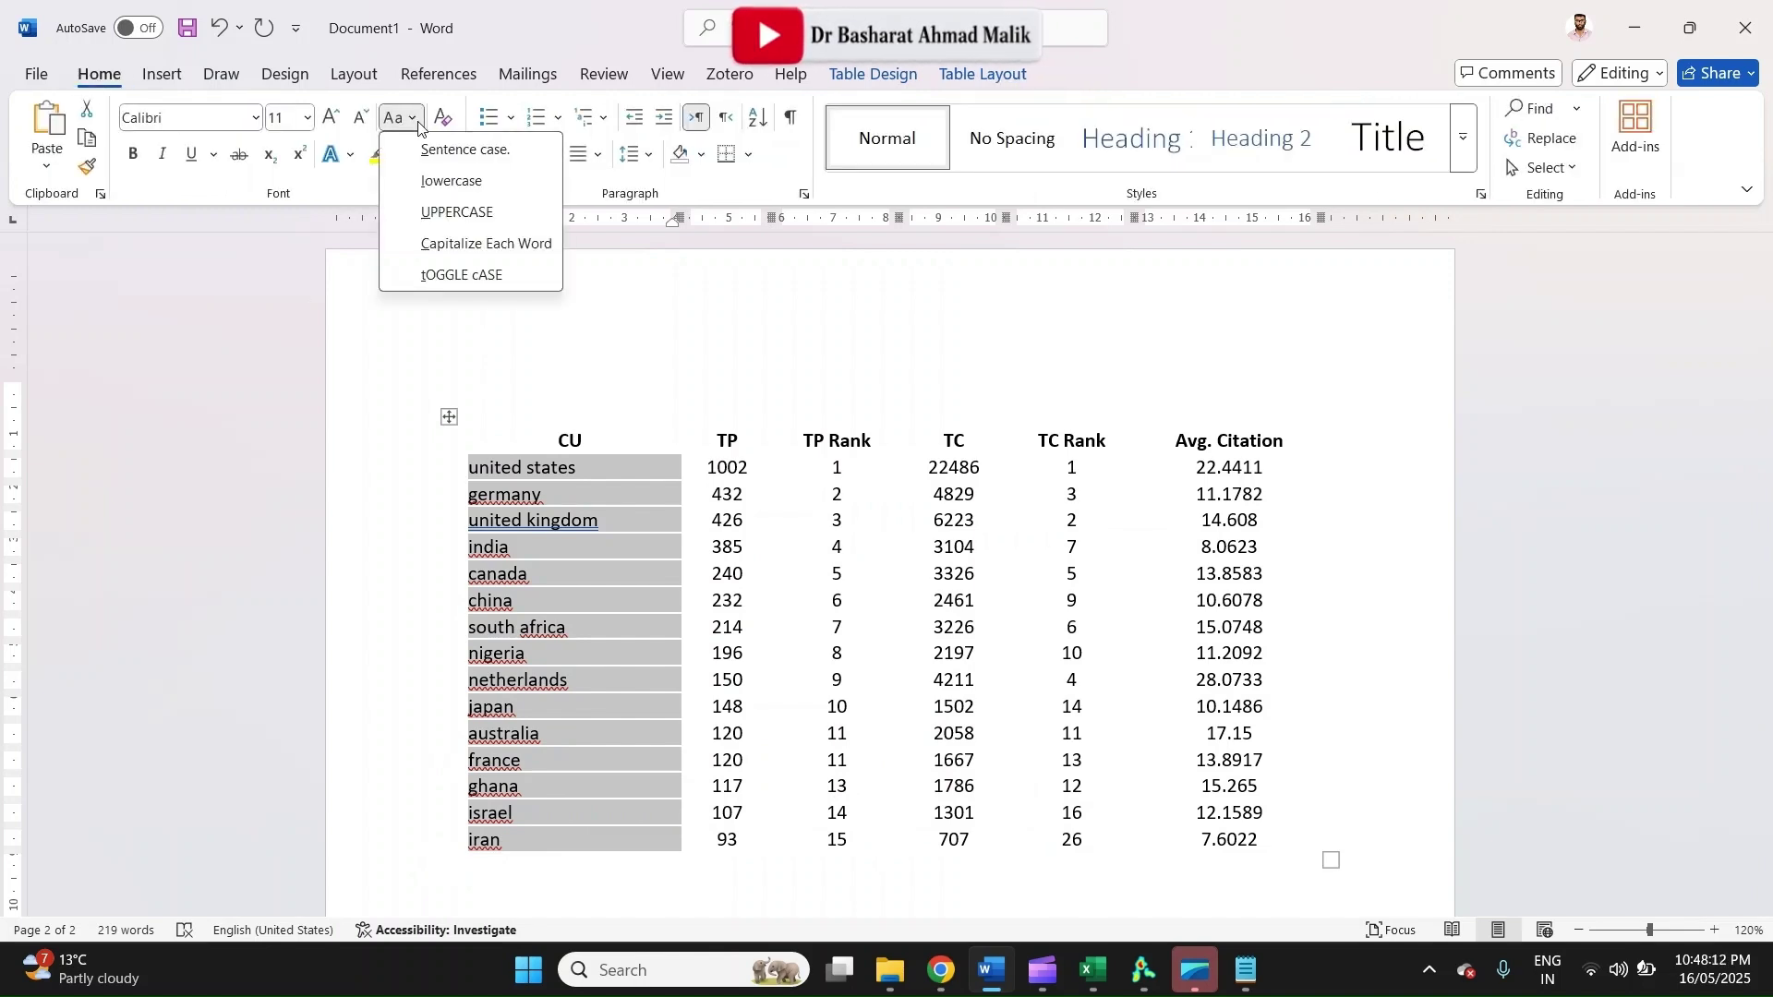
click(498, 238)
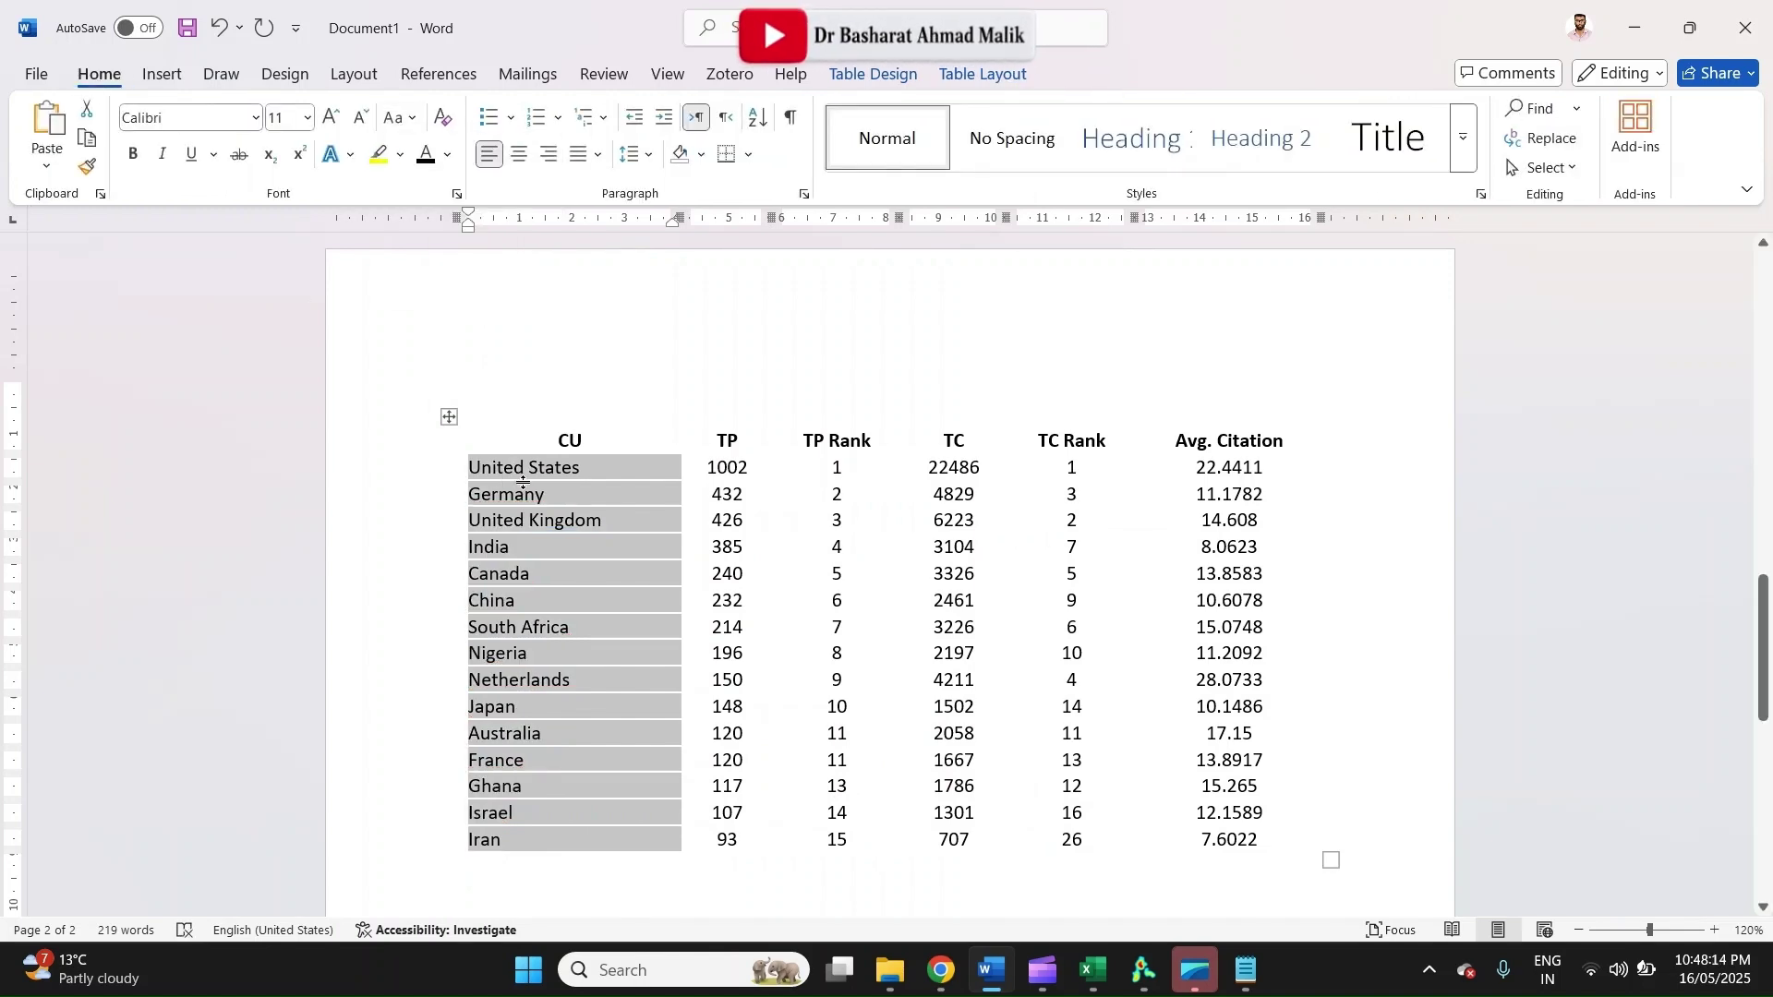
Insert a blank row above the header row of the country table
click(397, 462)
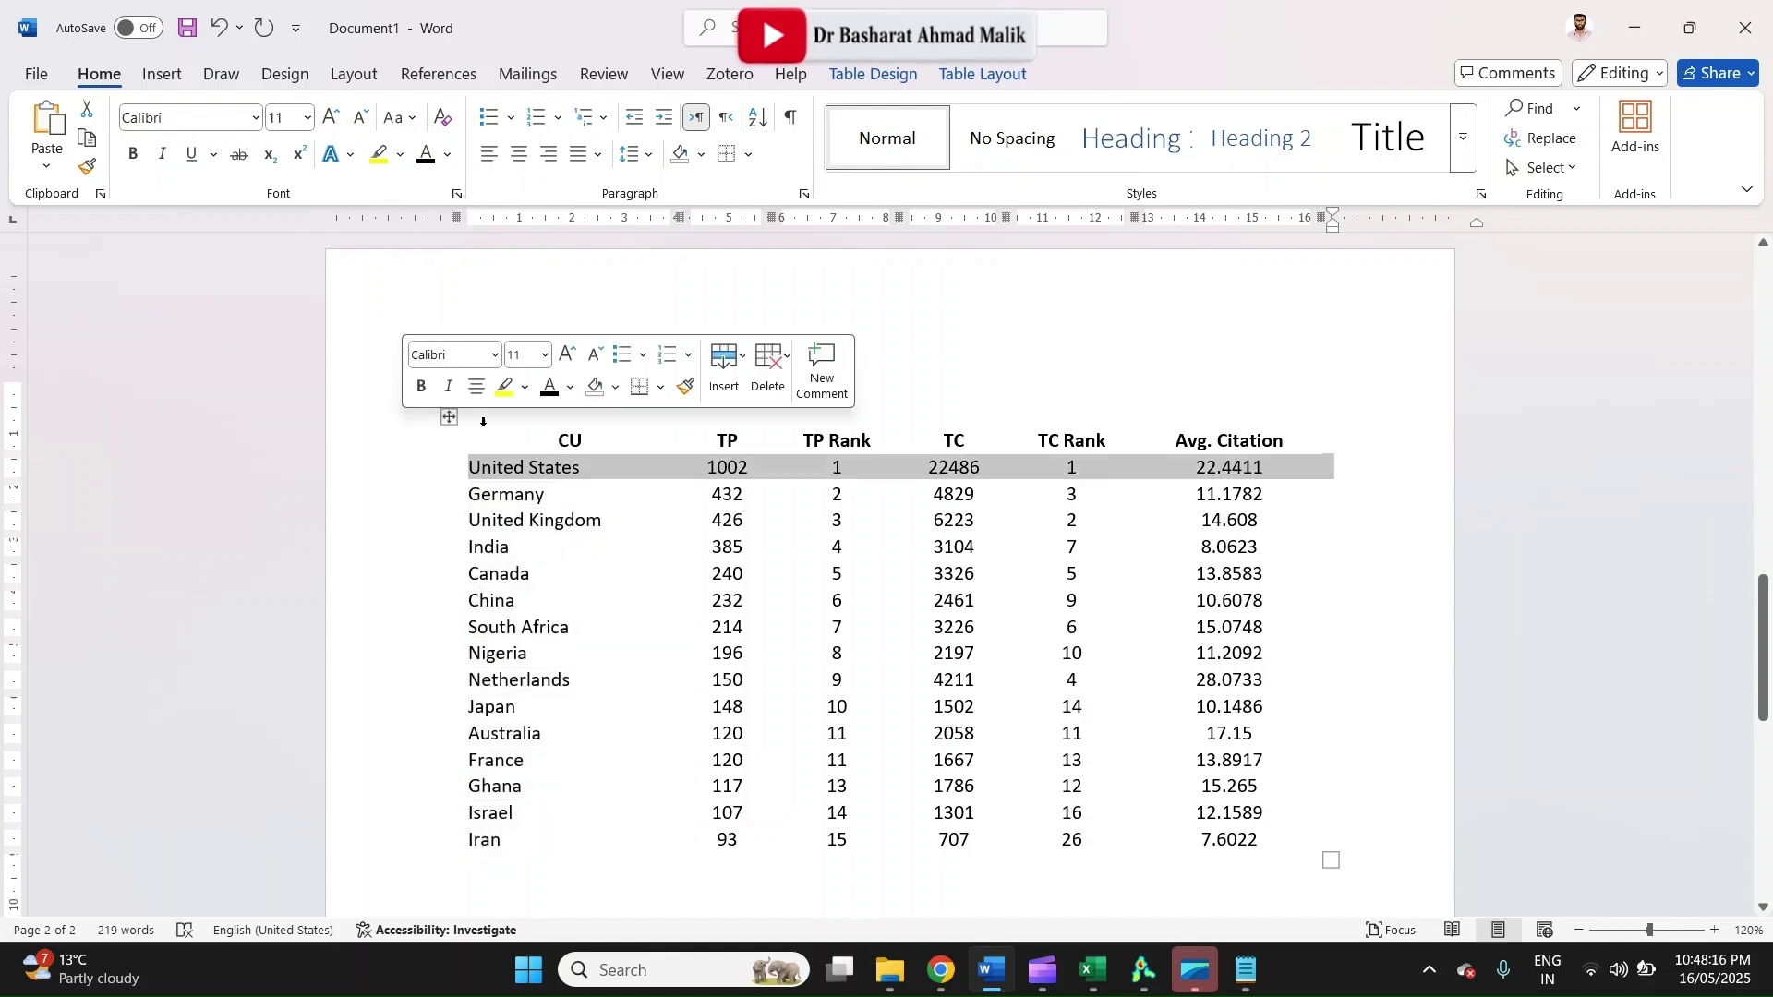
click(423, 443)
click(983, 74)
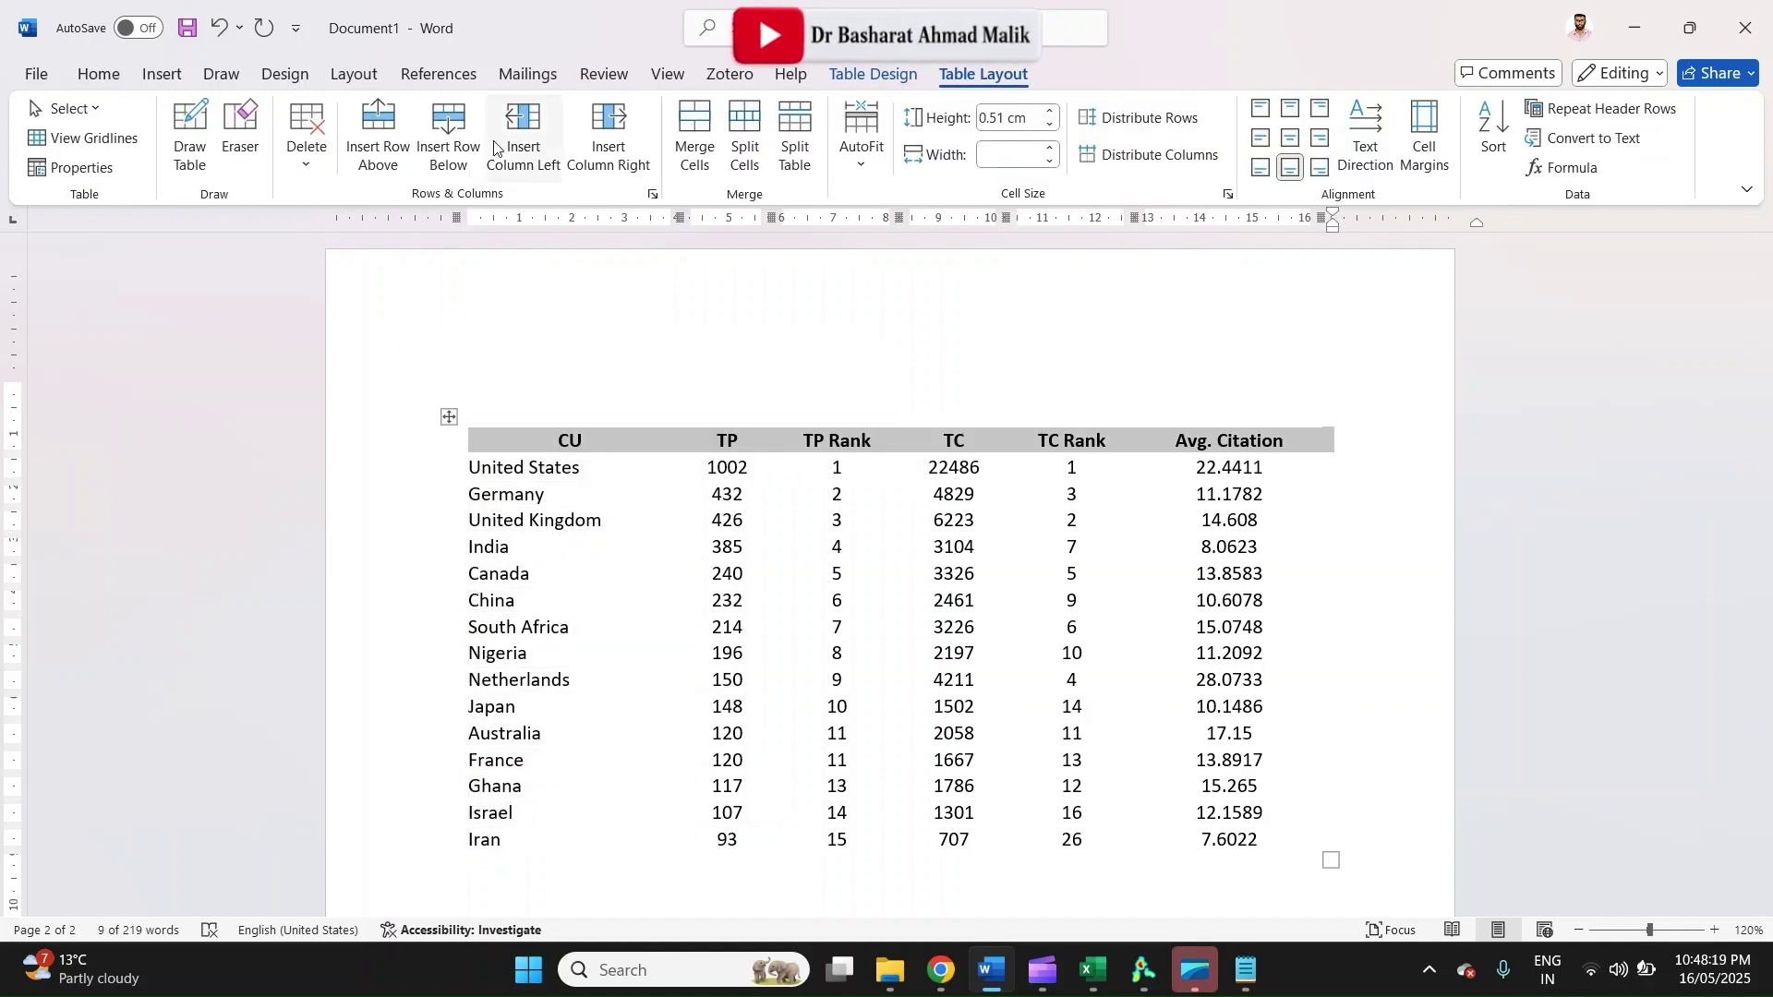
click(386, 122)
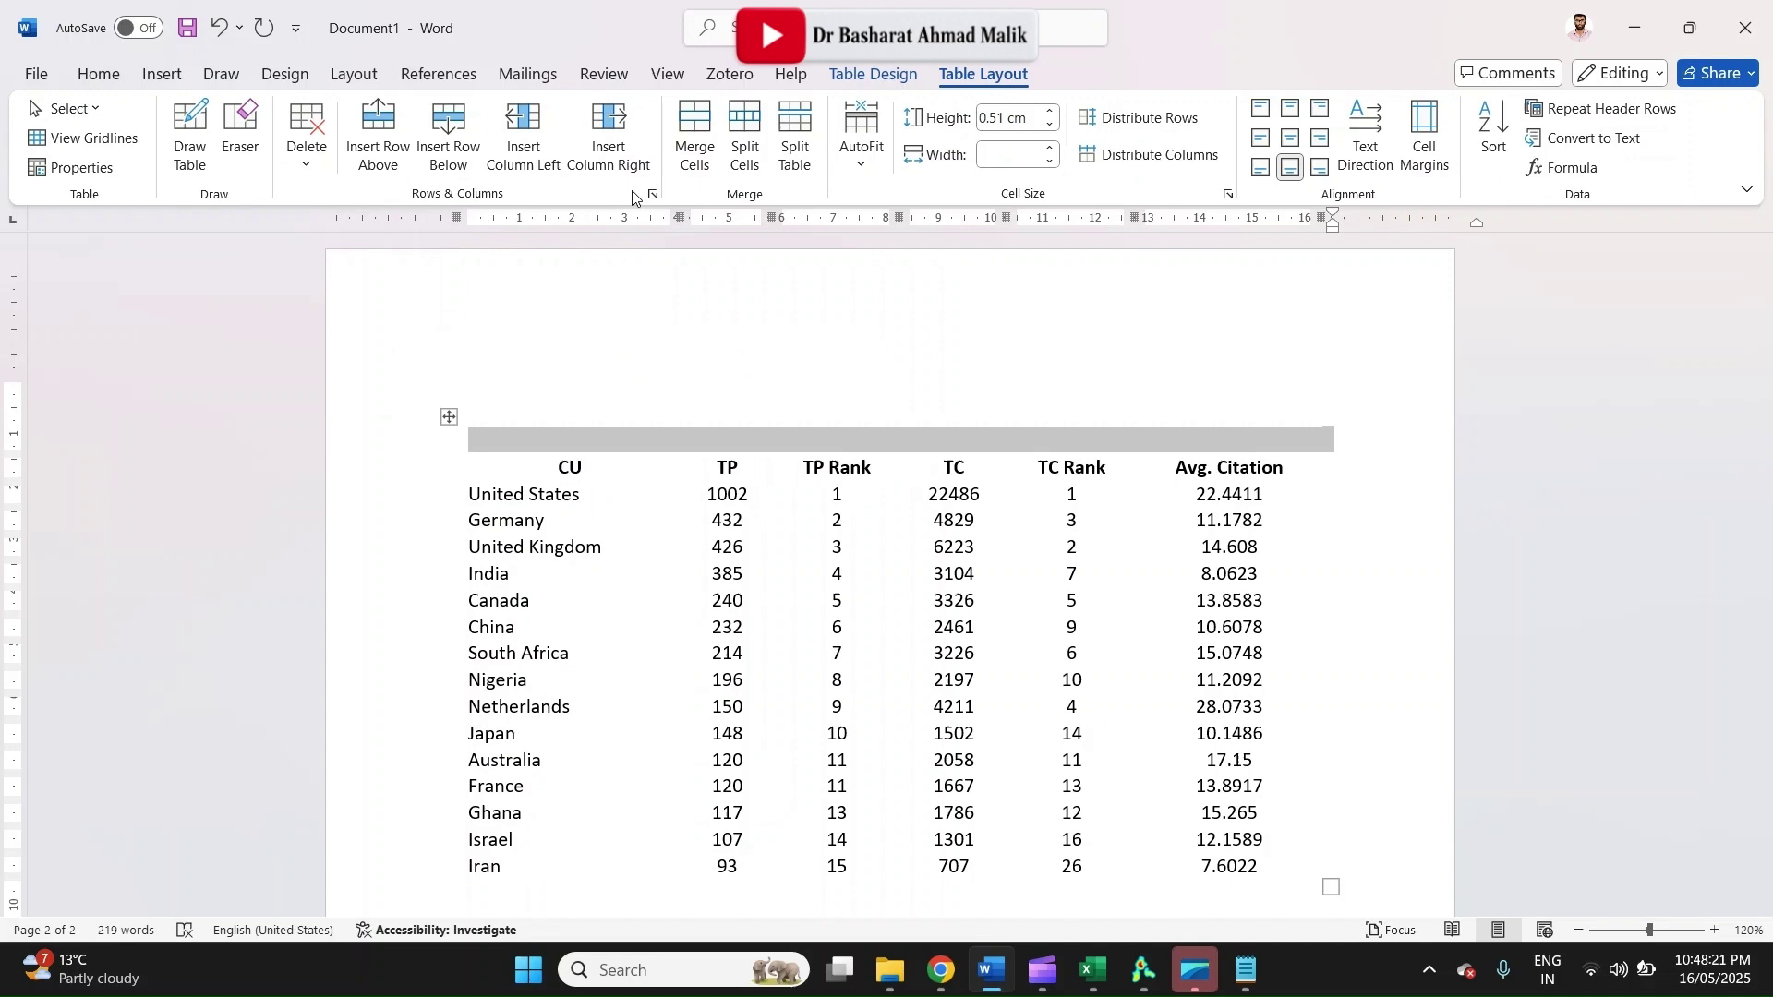
Insert the caption "Table 2 Fifteen Most Productive Countries." at the top of the country table and align it left
click(449, 420)
right_click(450, 420)
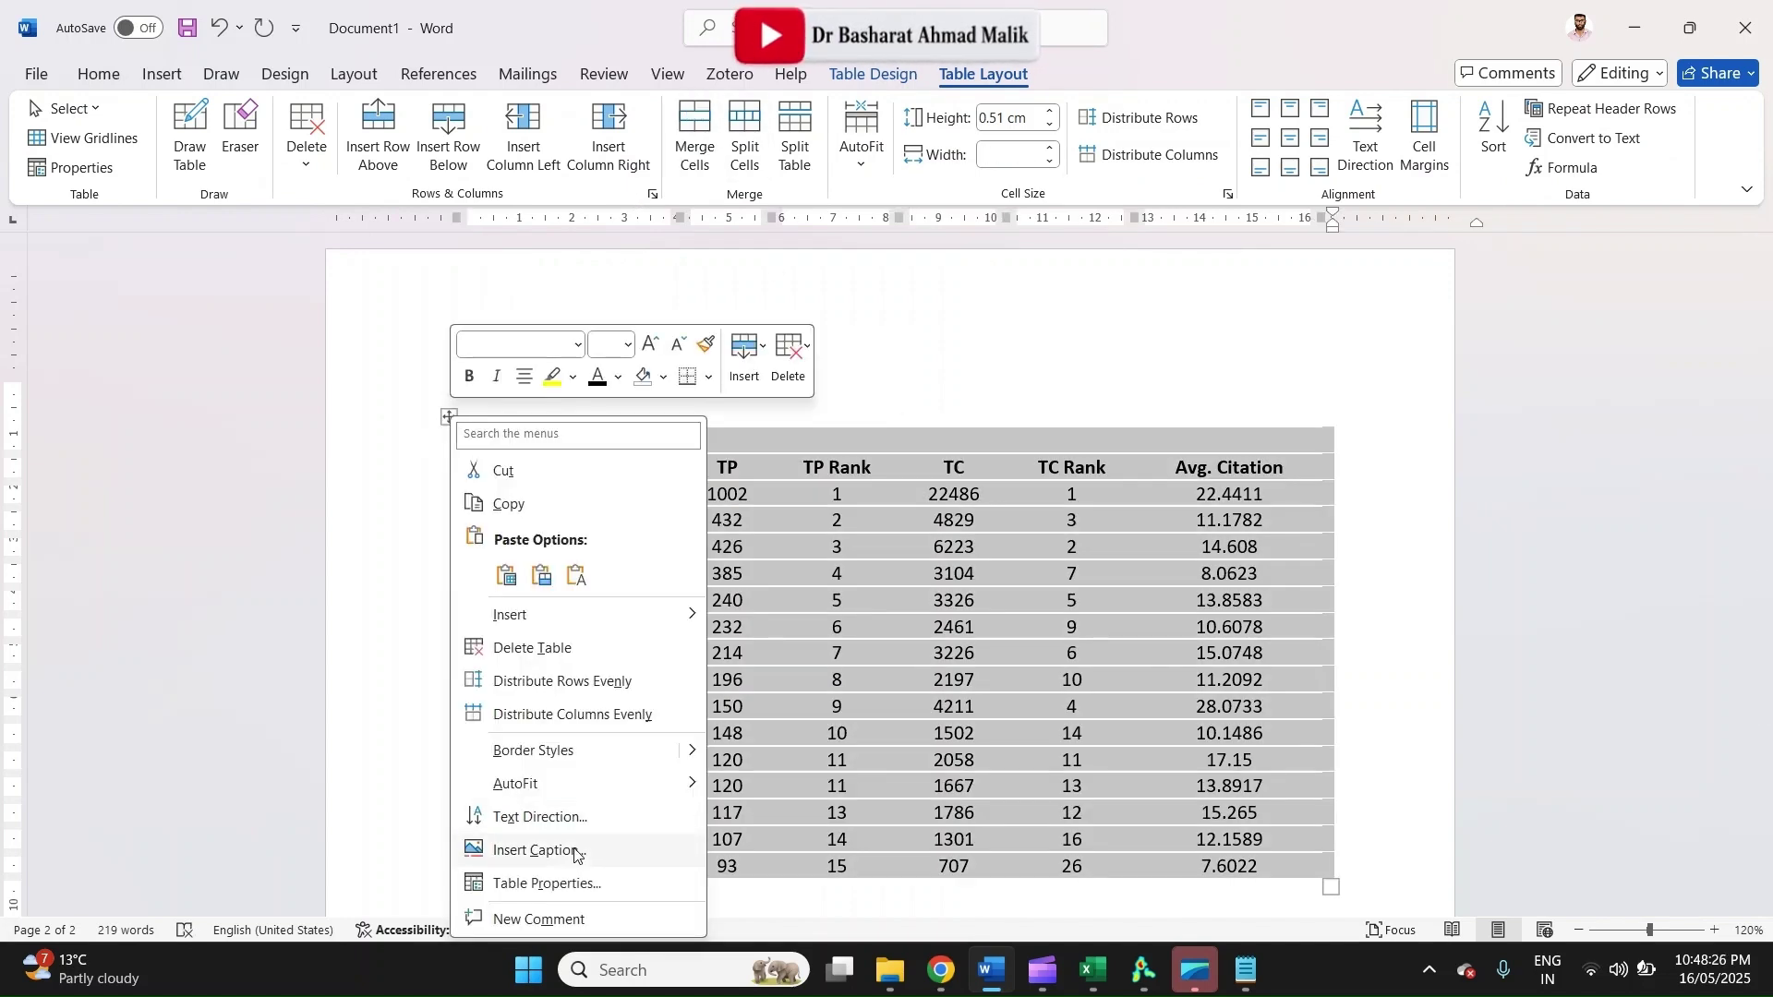
click(539, 850)
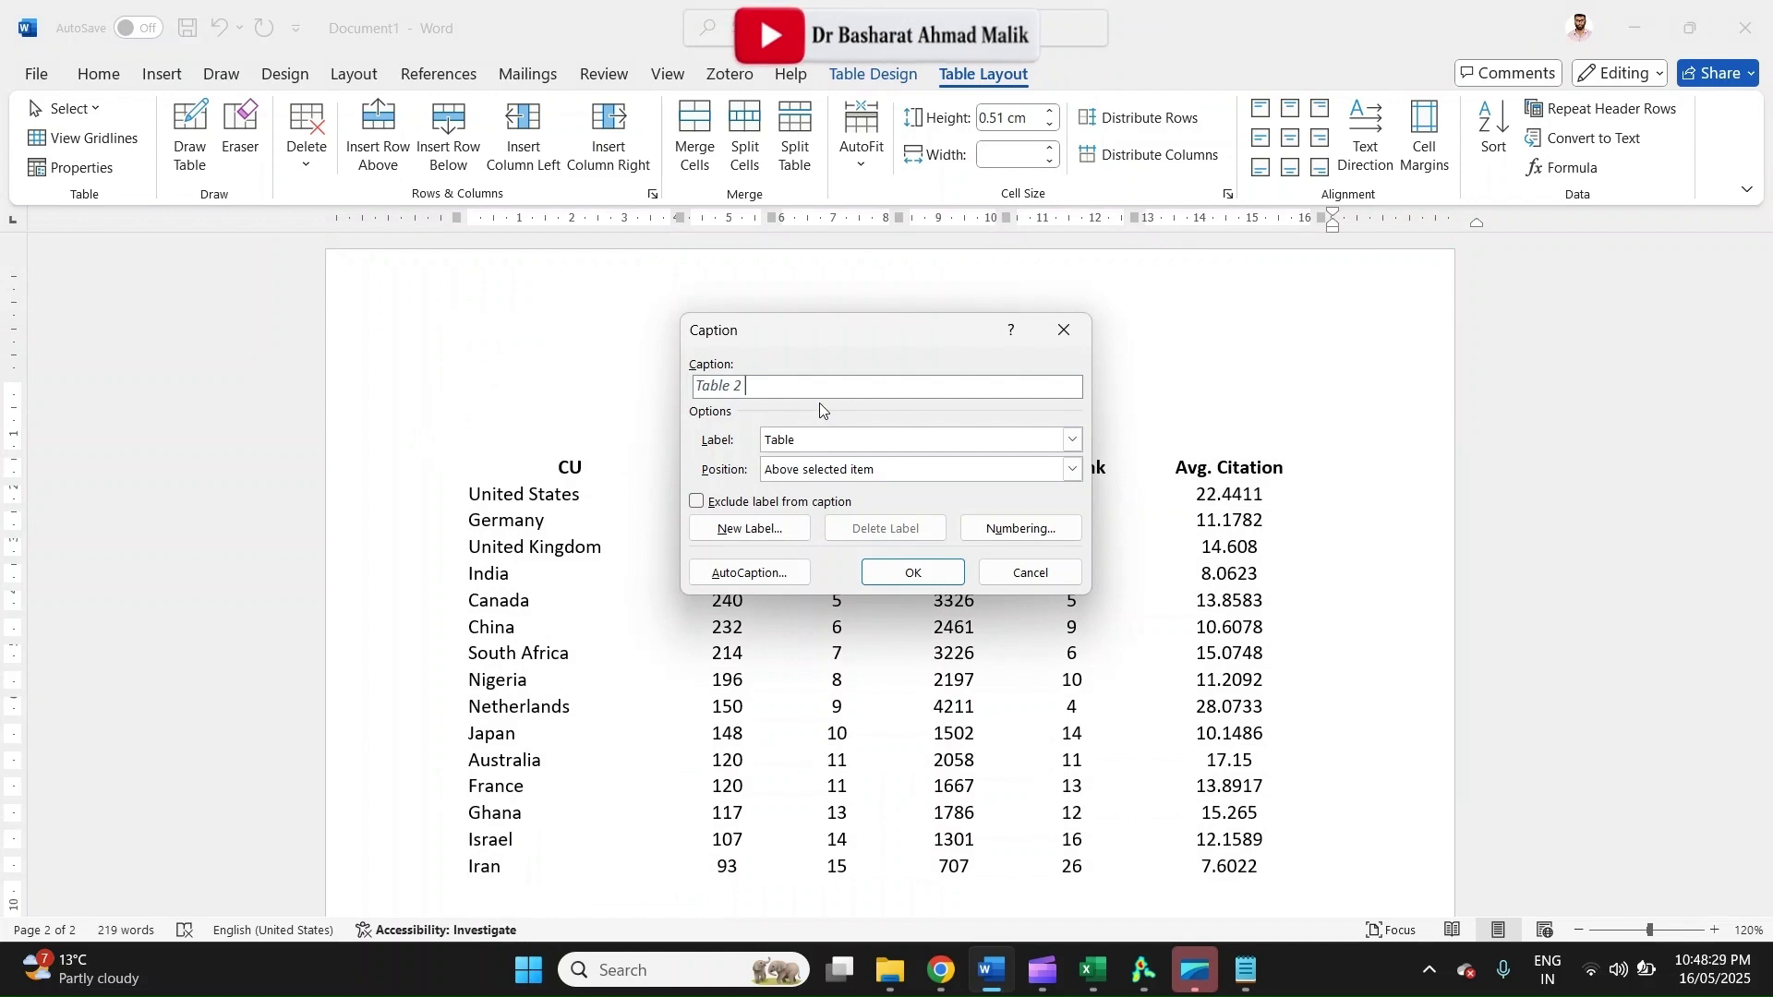
text(Fifteen Mo)
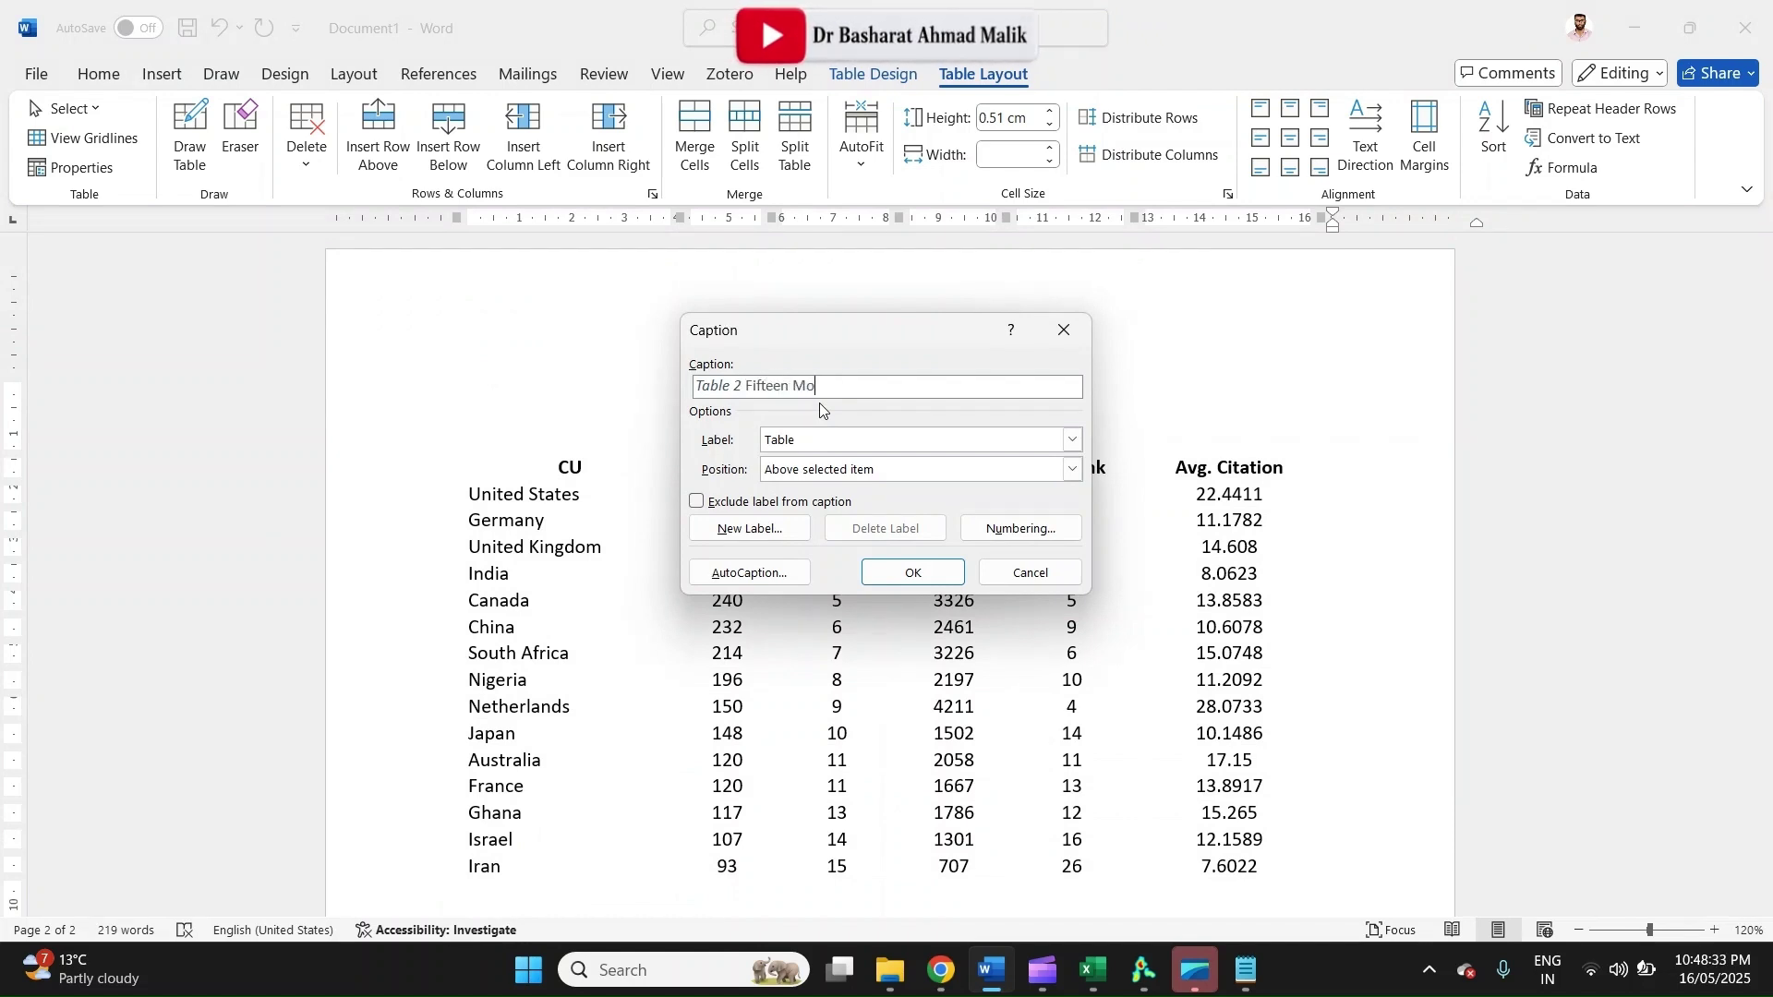
text(st Produ)
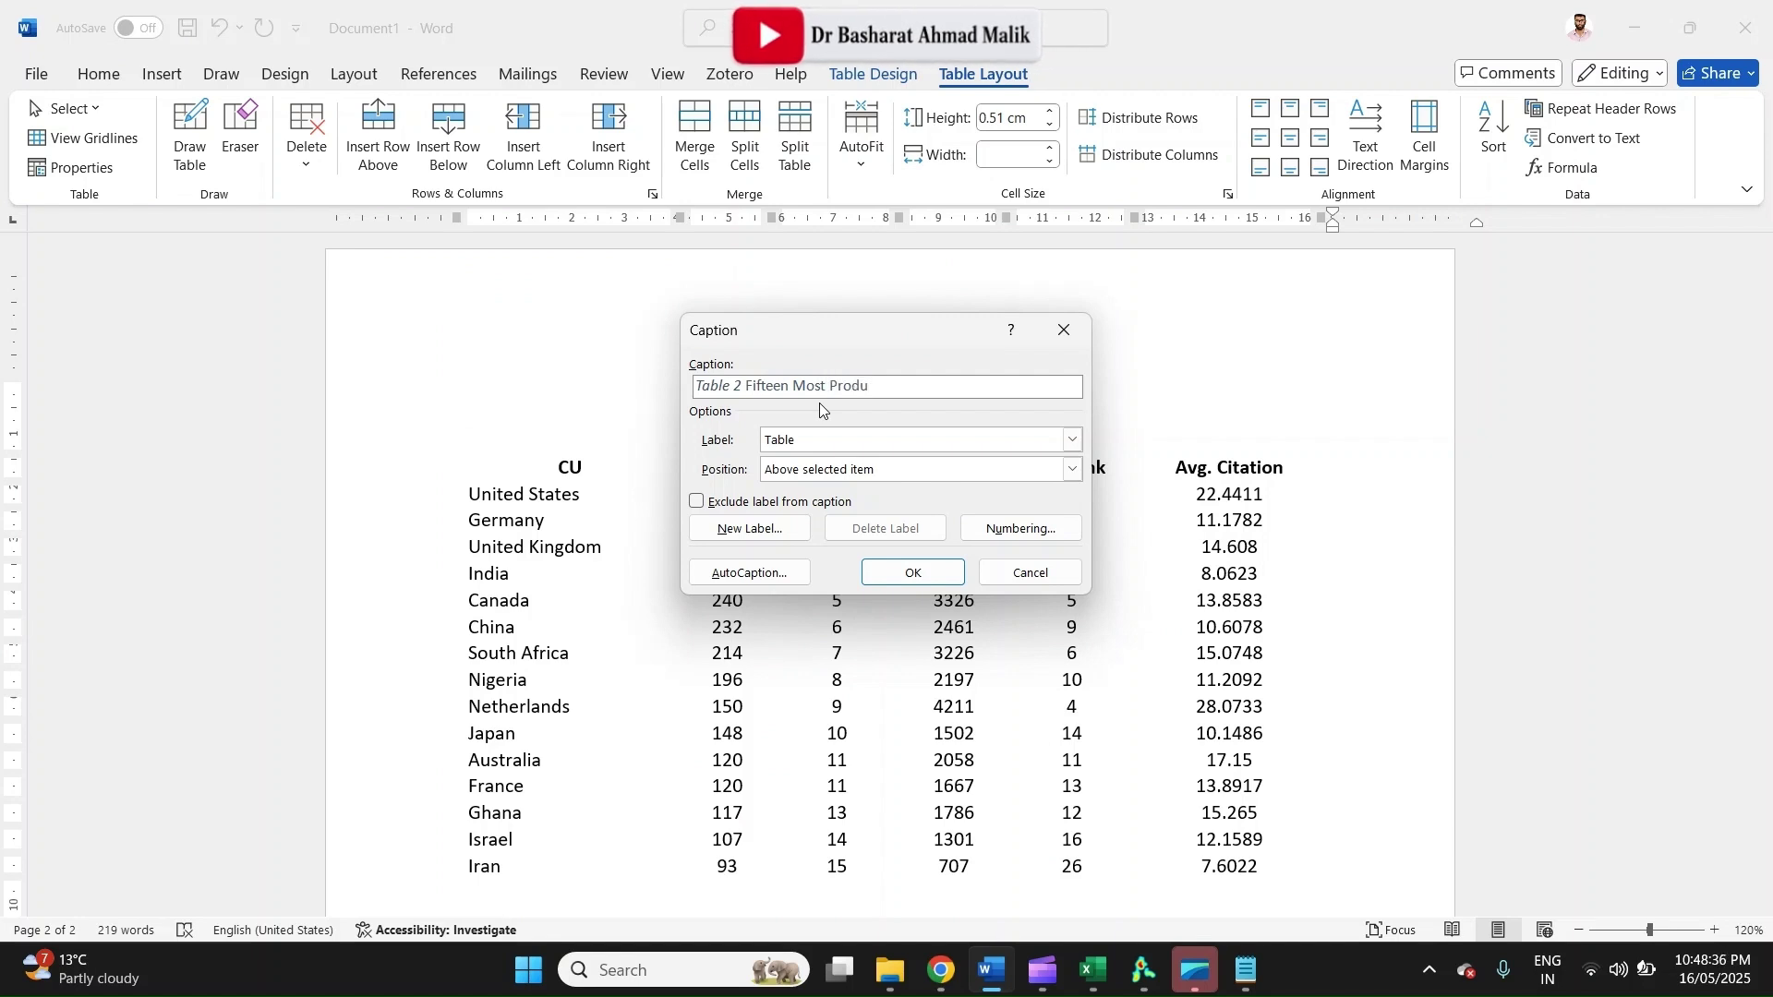
text(ctive Countries.)
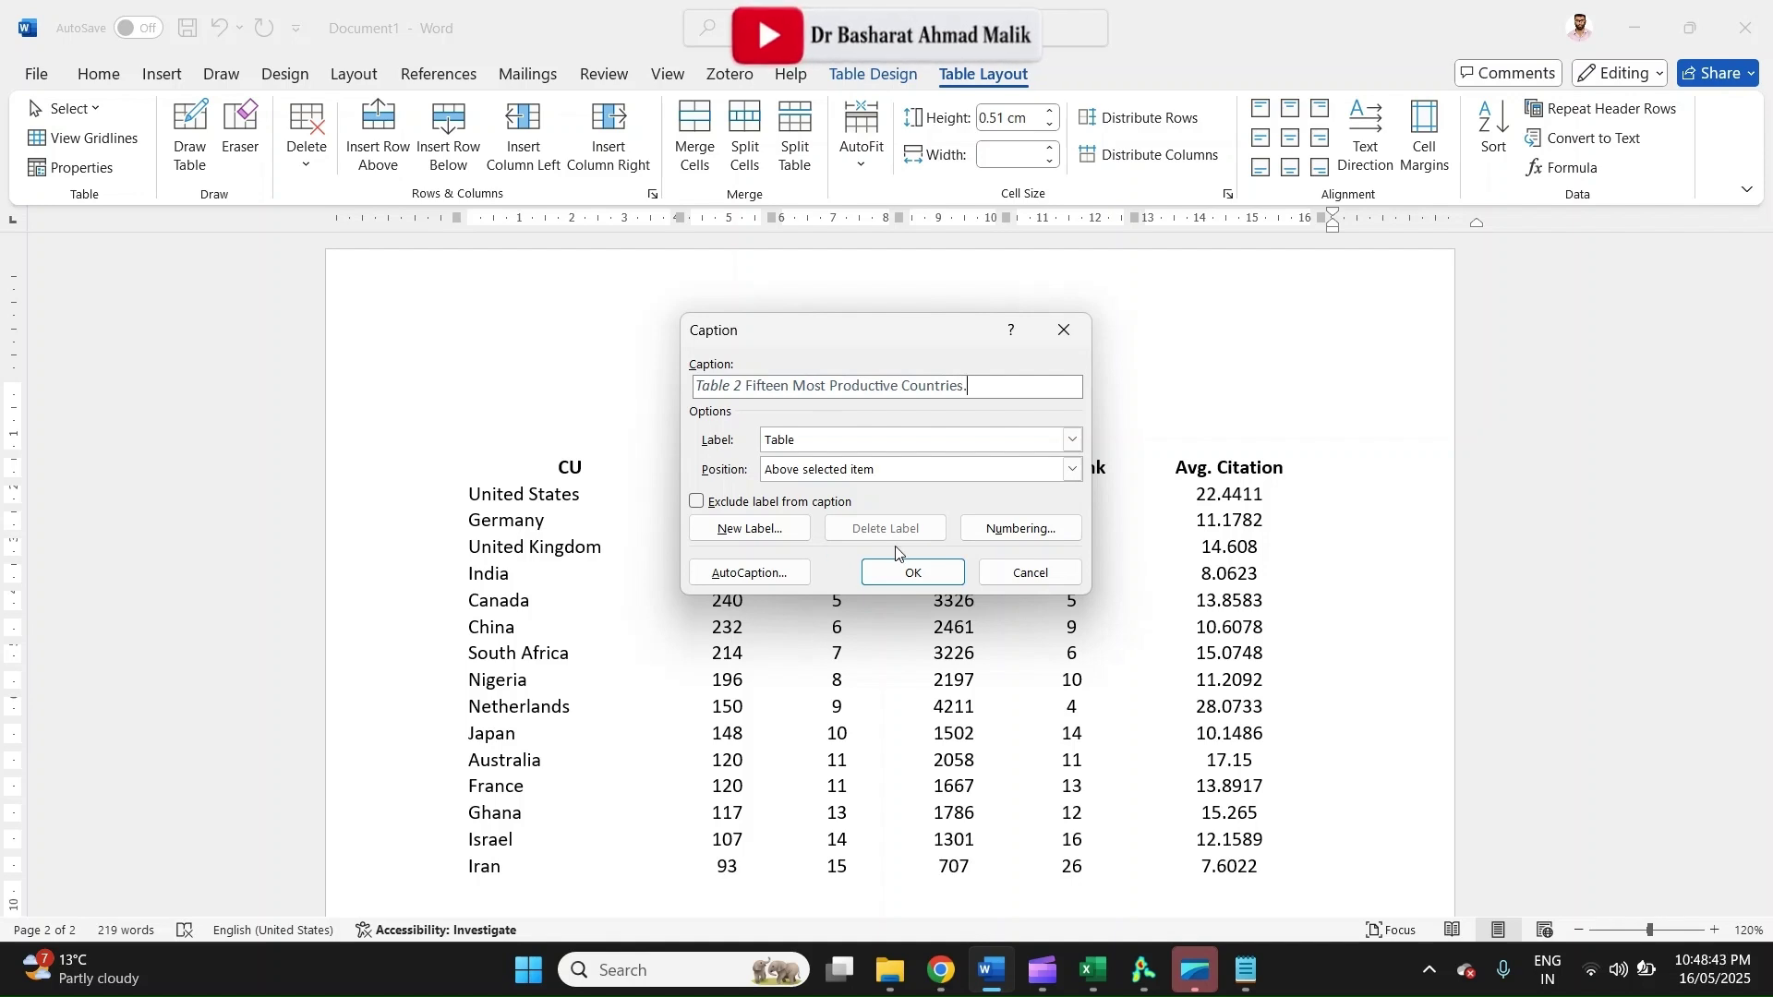
click(901, 570)
key(ctrl+l)
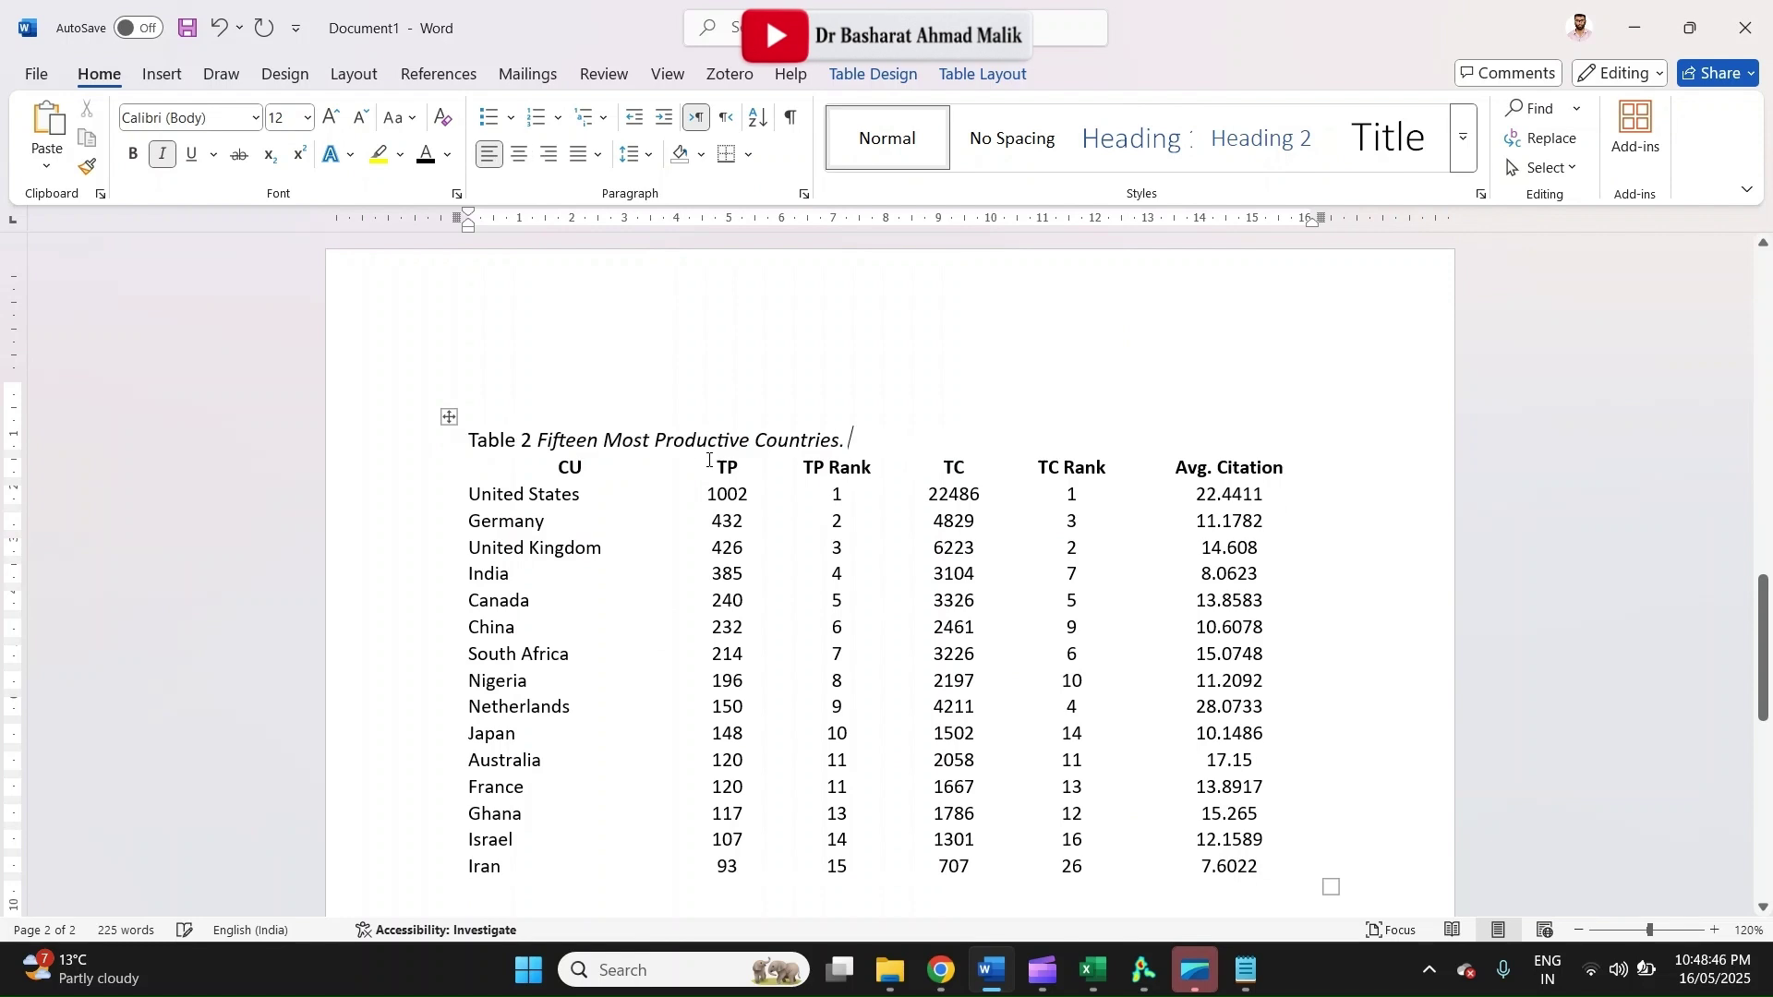
Set the whole country table to Times New Roman, size 12, and make its caption row bold
click(450, 417)
click(212, 123)
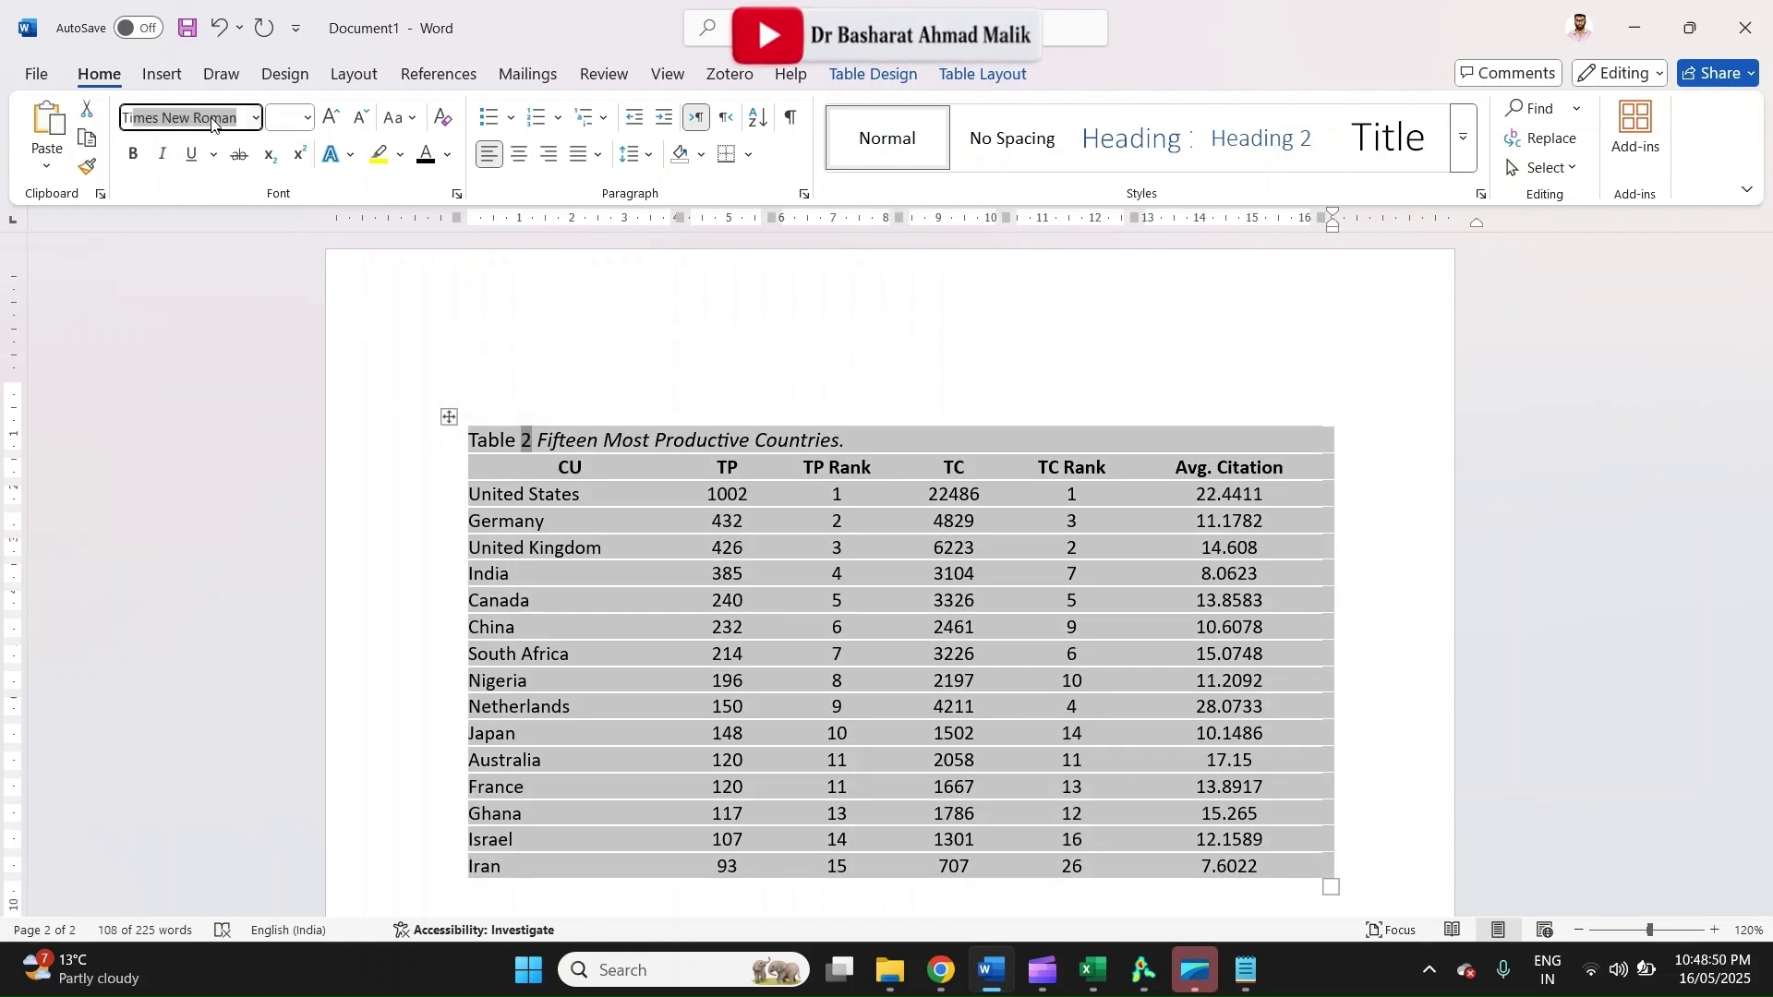
text(T)
key(Return)
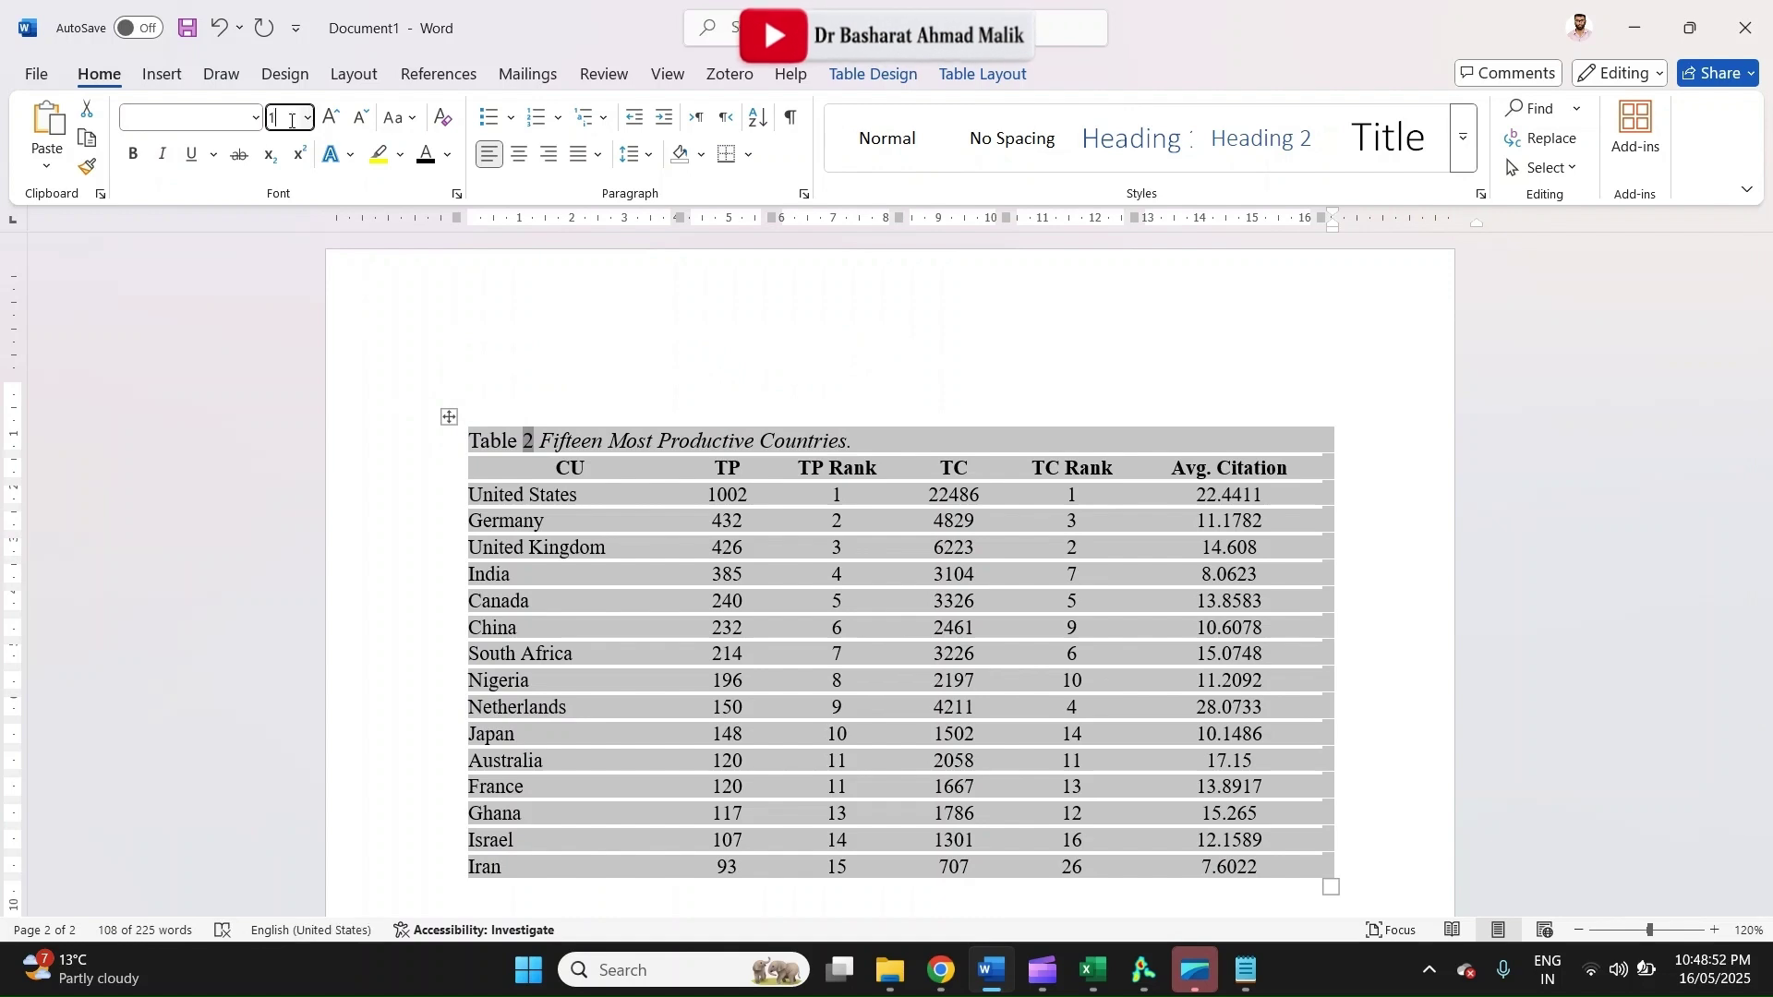
click(420, 453)
key(ctrl+b)
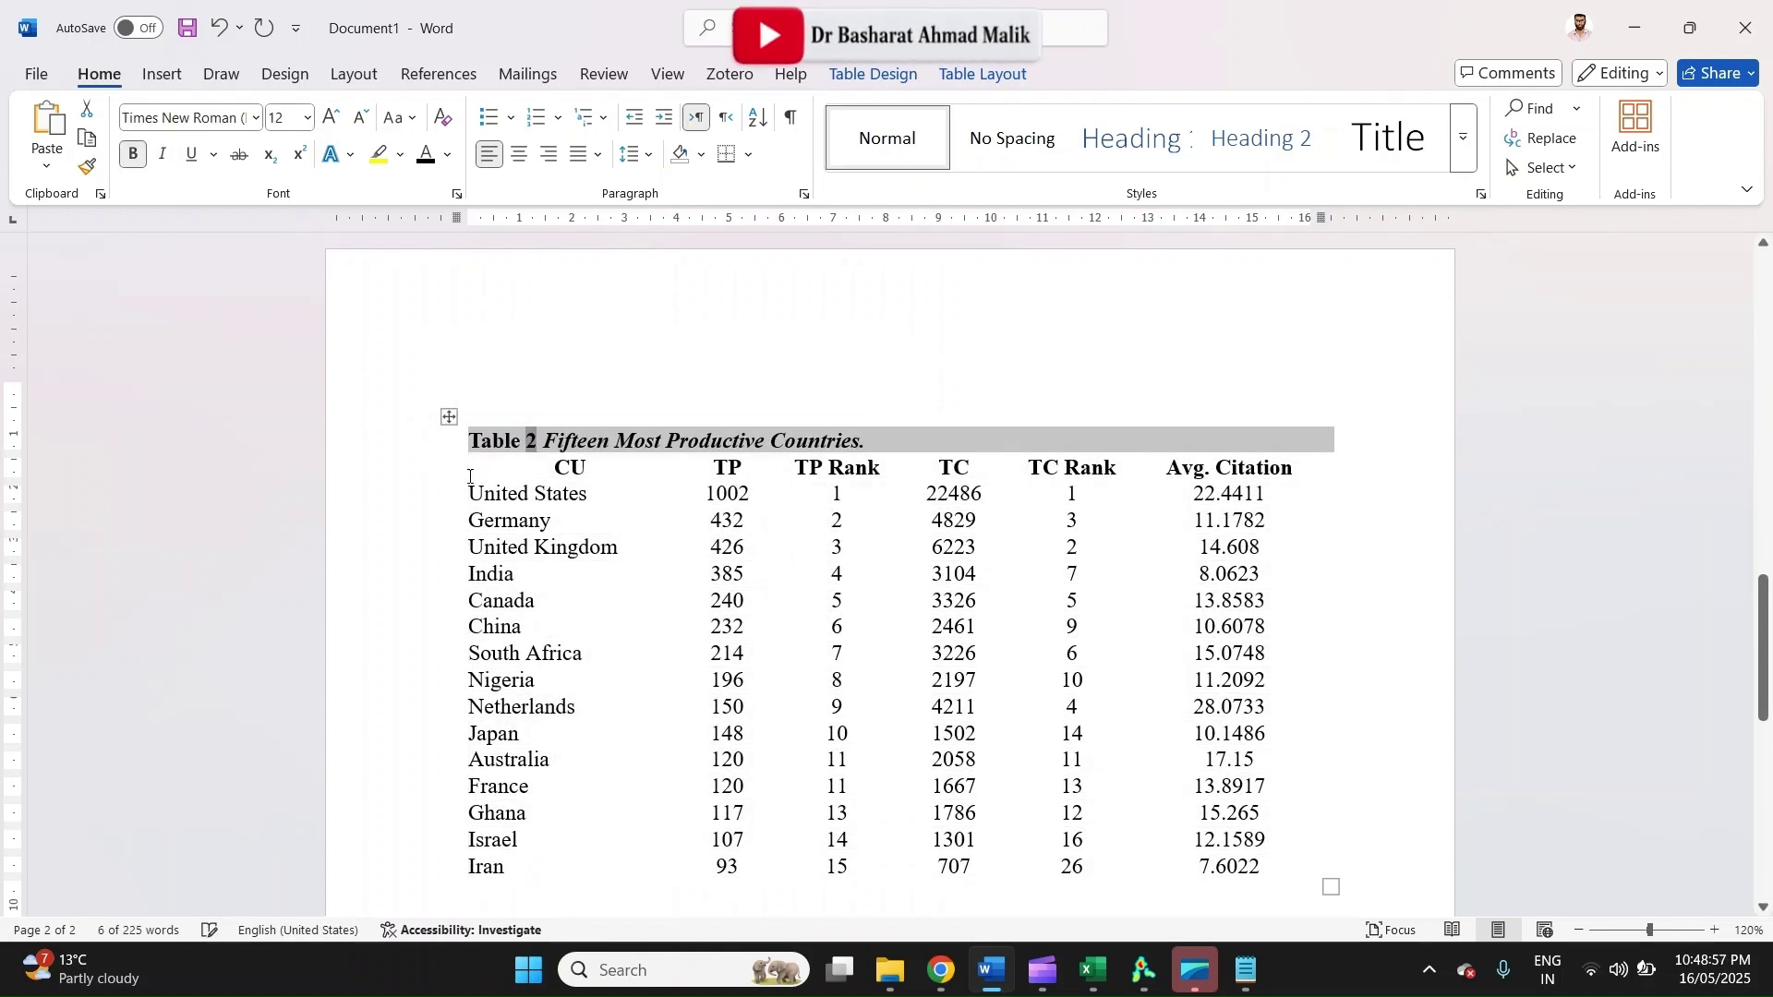
Add bottom and top borders to the header row of the country table
click(432, 469)
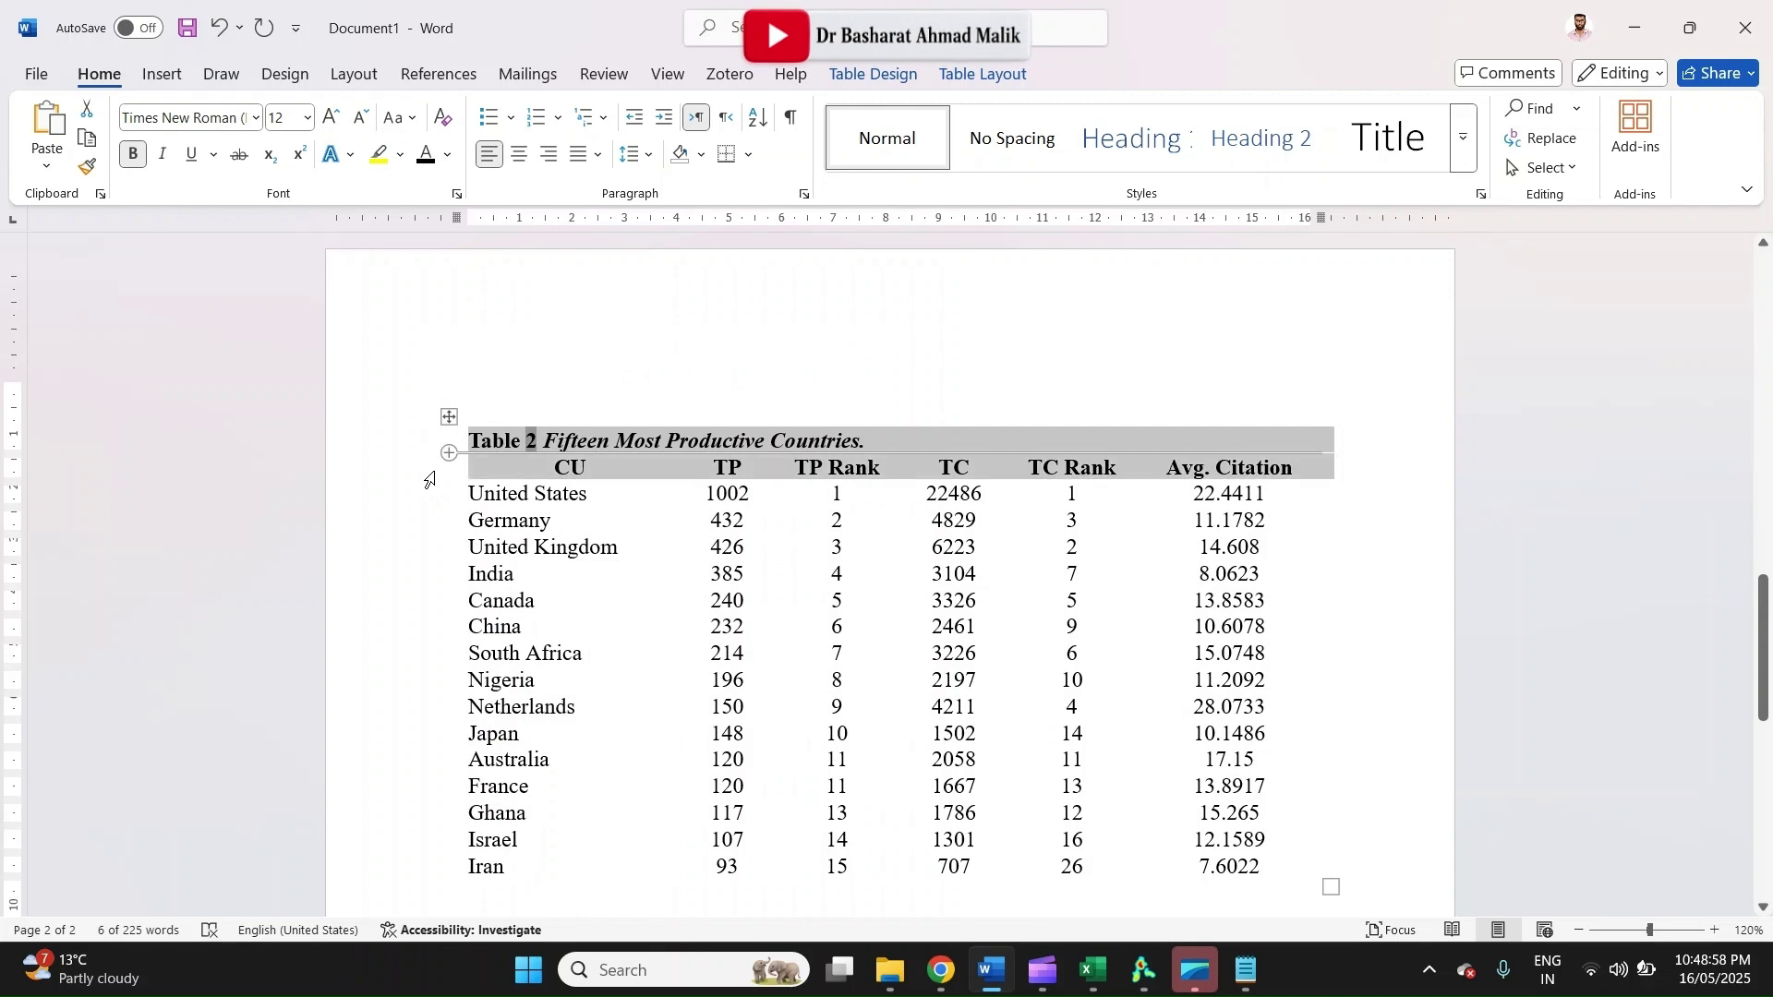
click(726, 155)
click(749, 156)
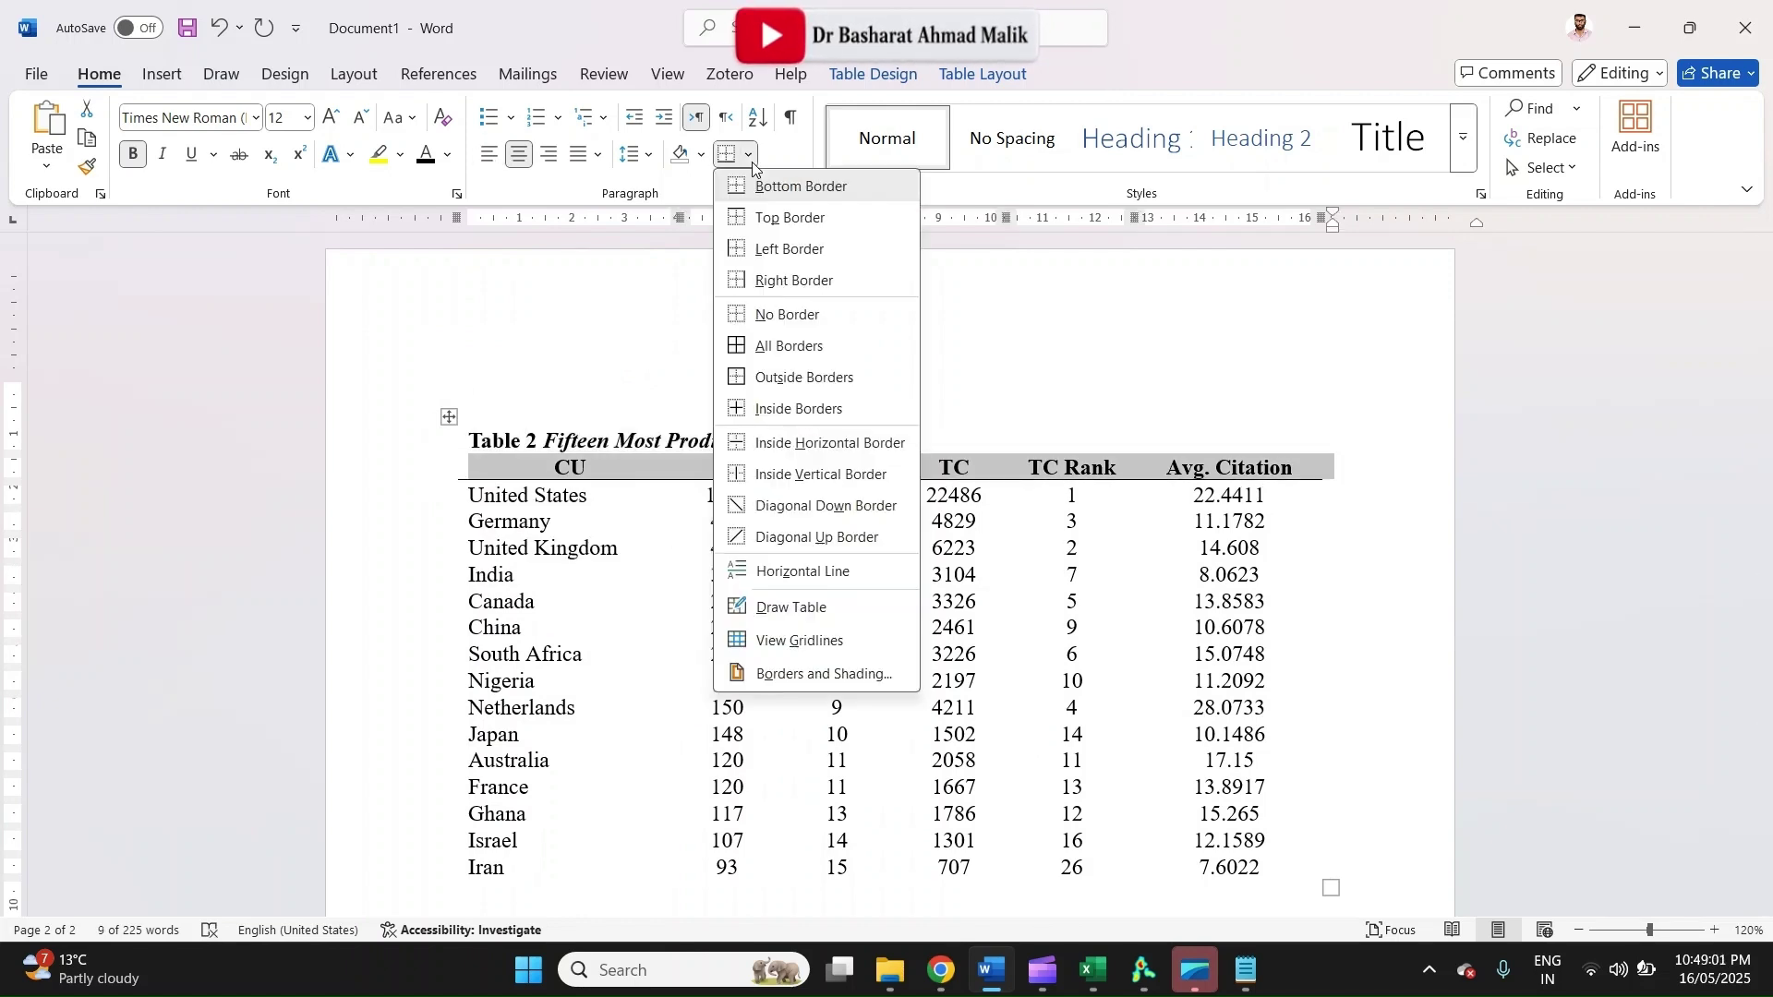
click(783, 224)
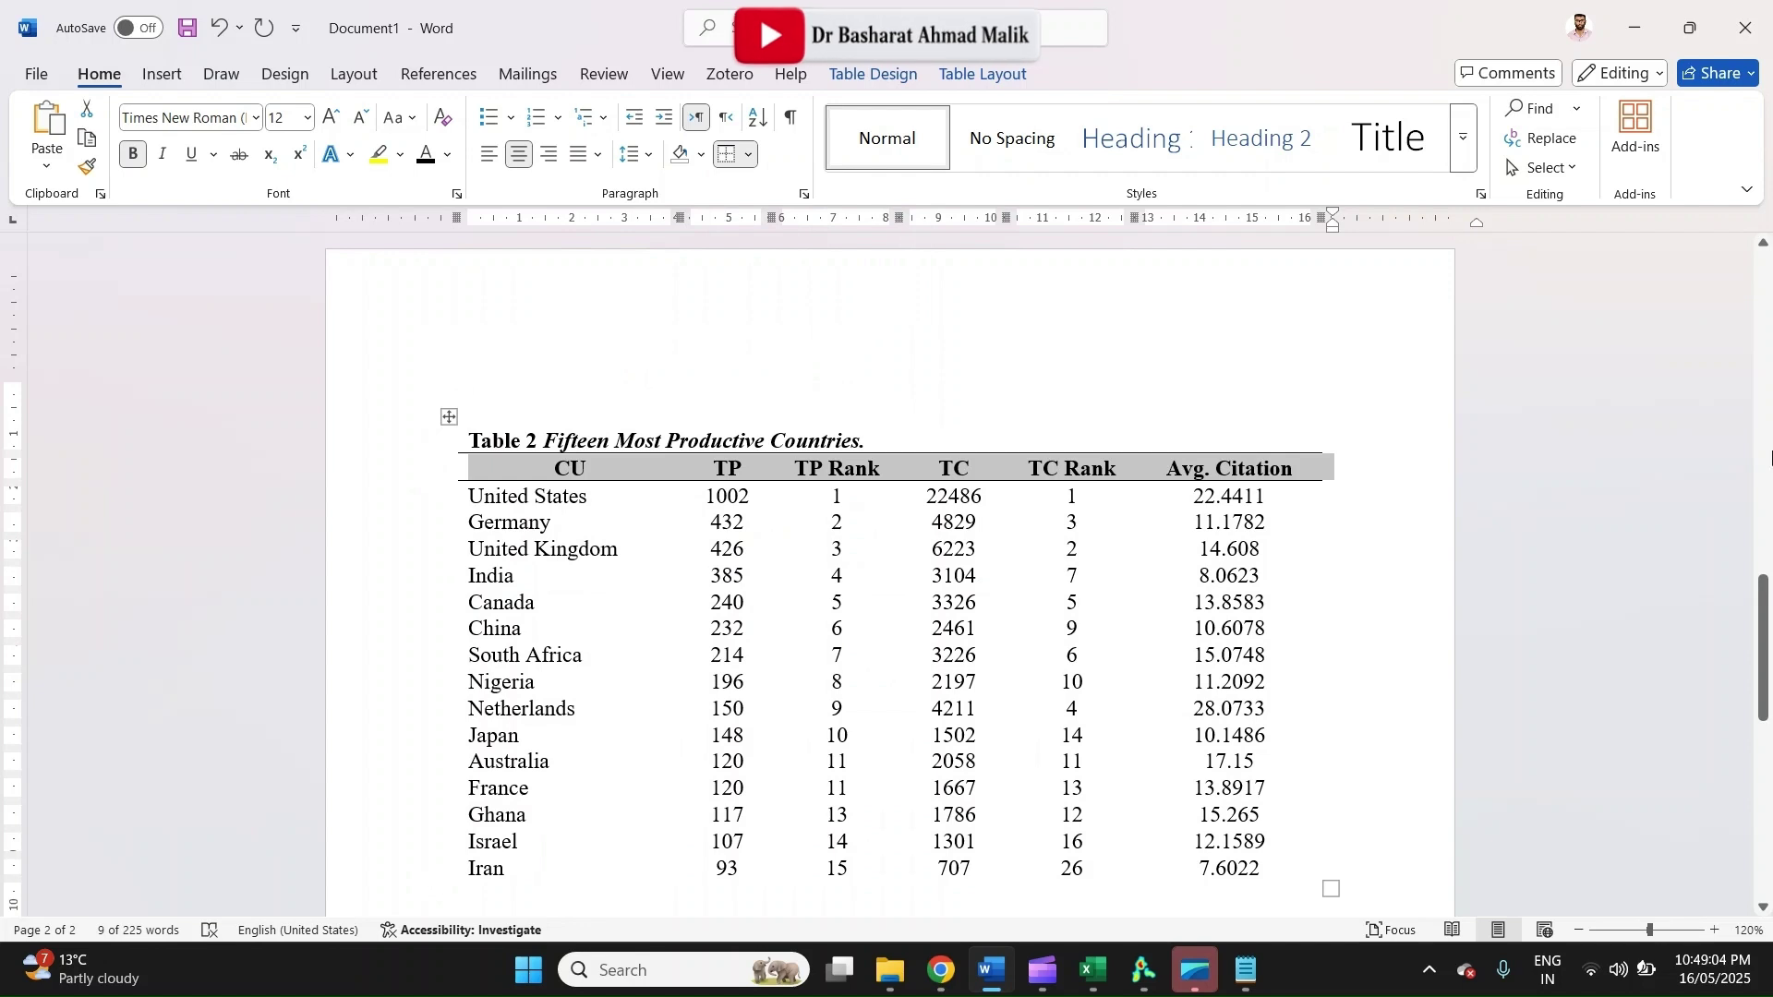
Add a bottom border to the last row of the country table, the Iran row
drag(1763, 649, 1764, 702)
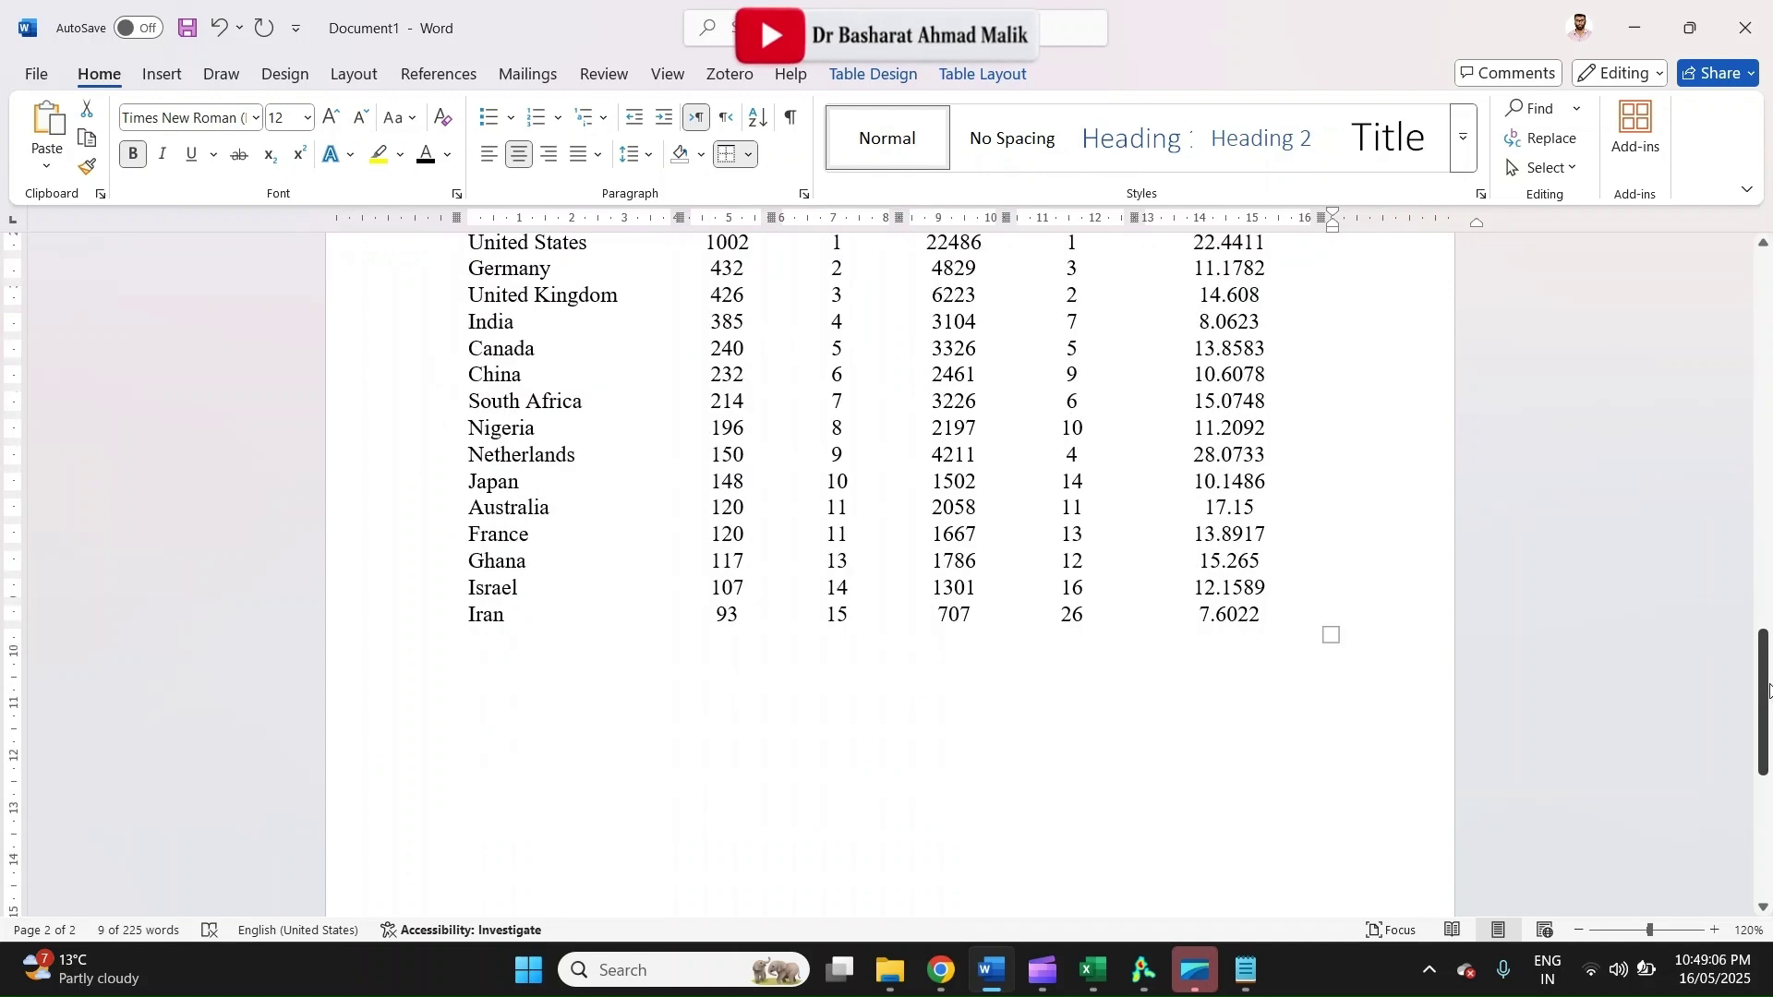
click(412, 626)
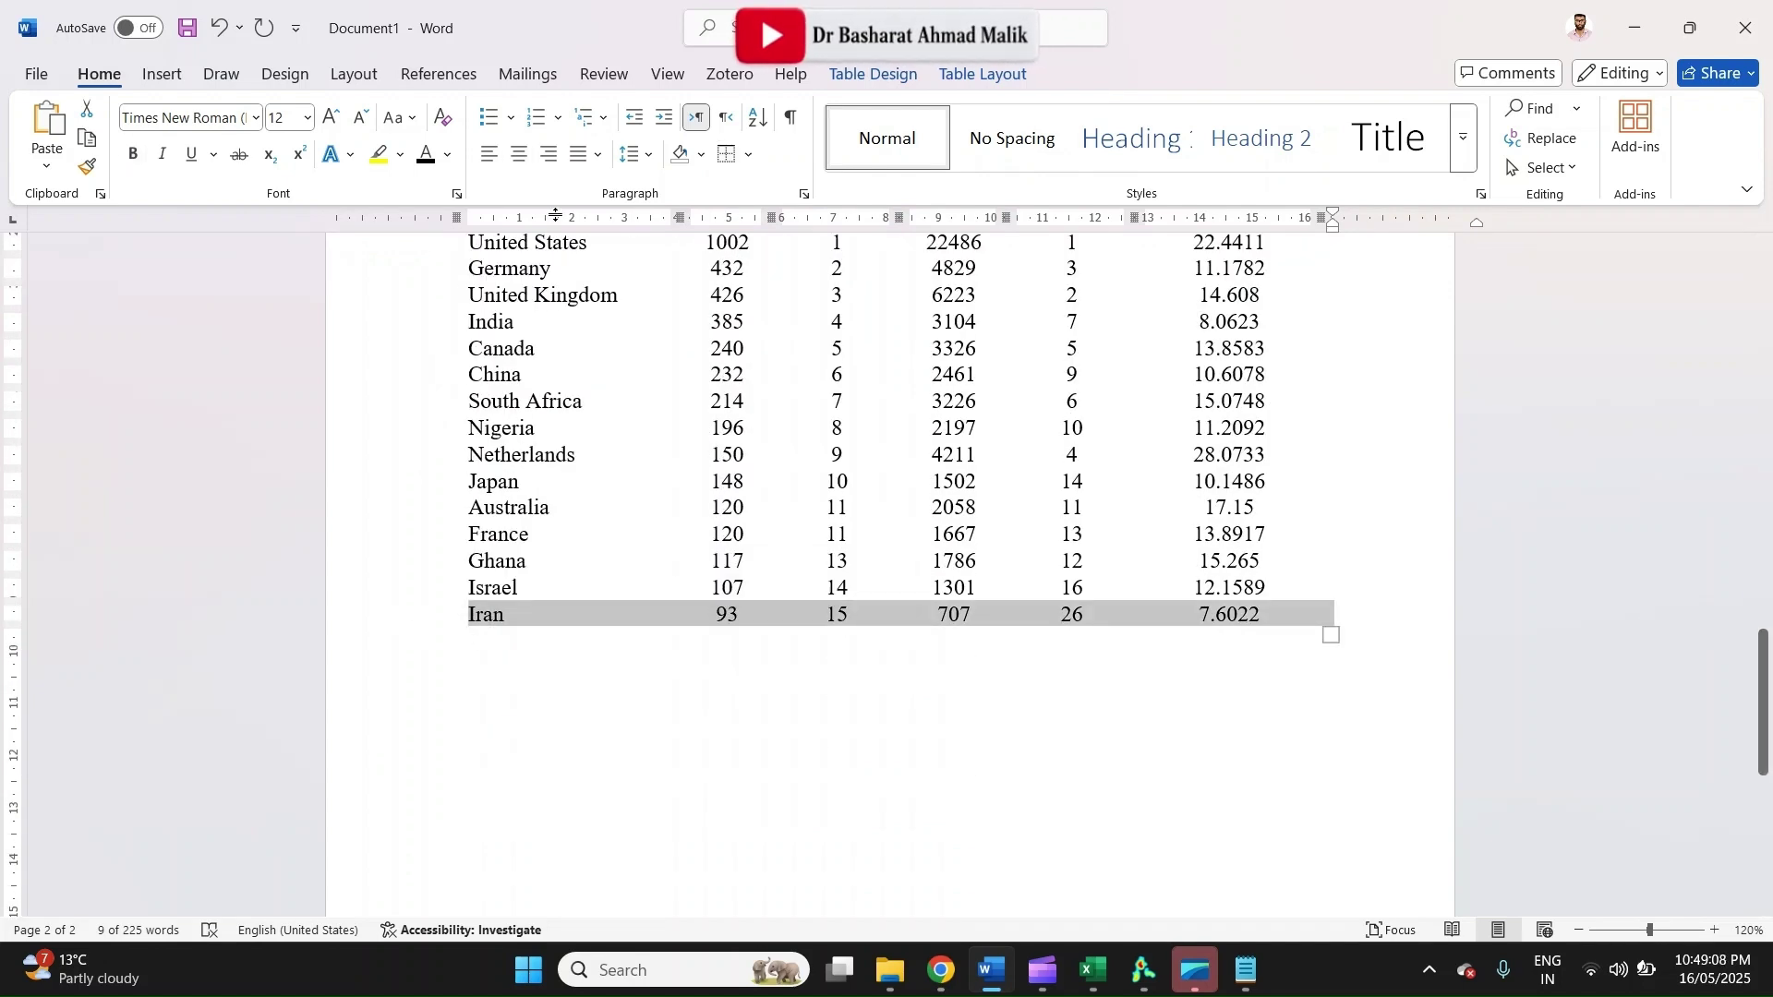
click(749, 157)
click(780, 186)
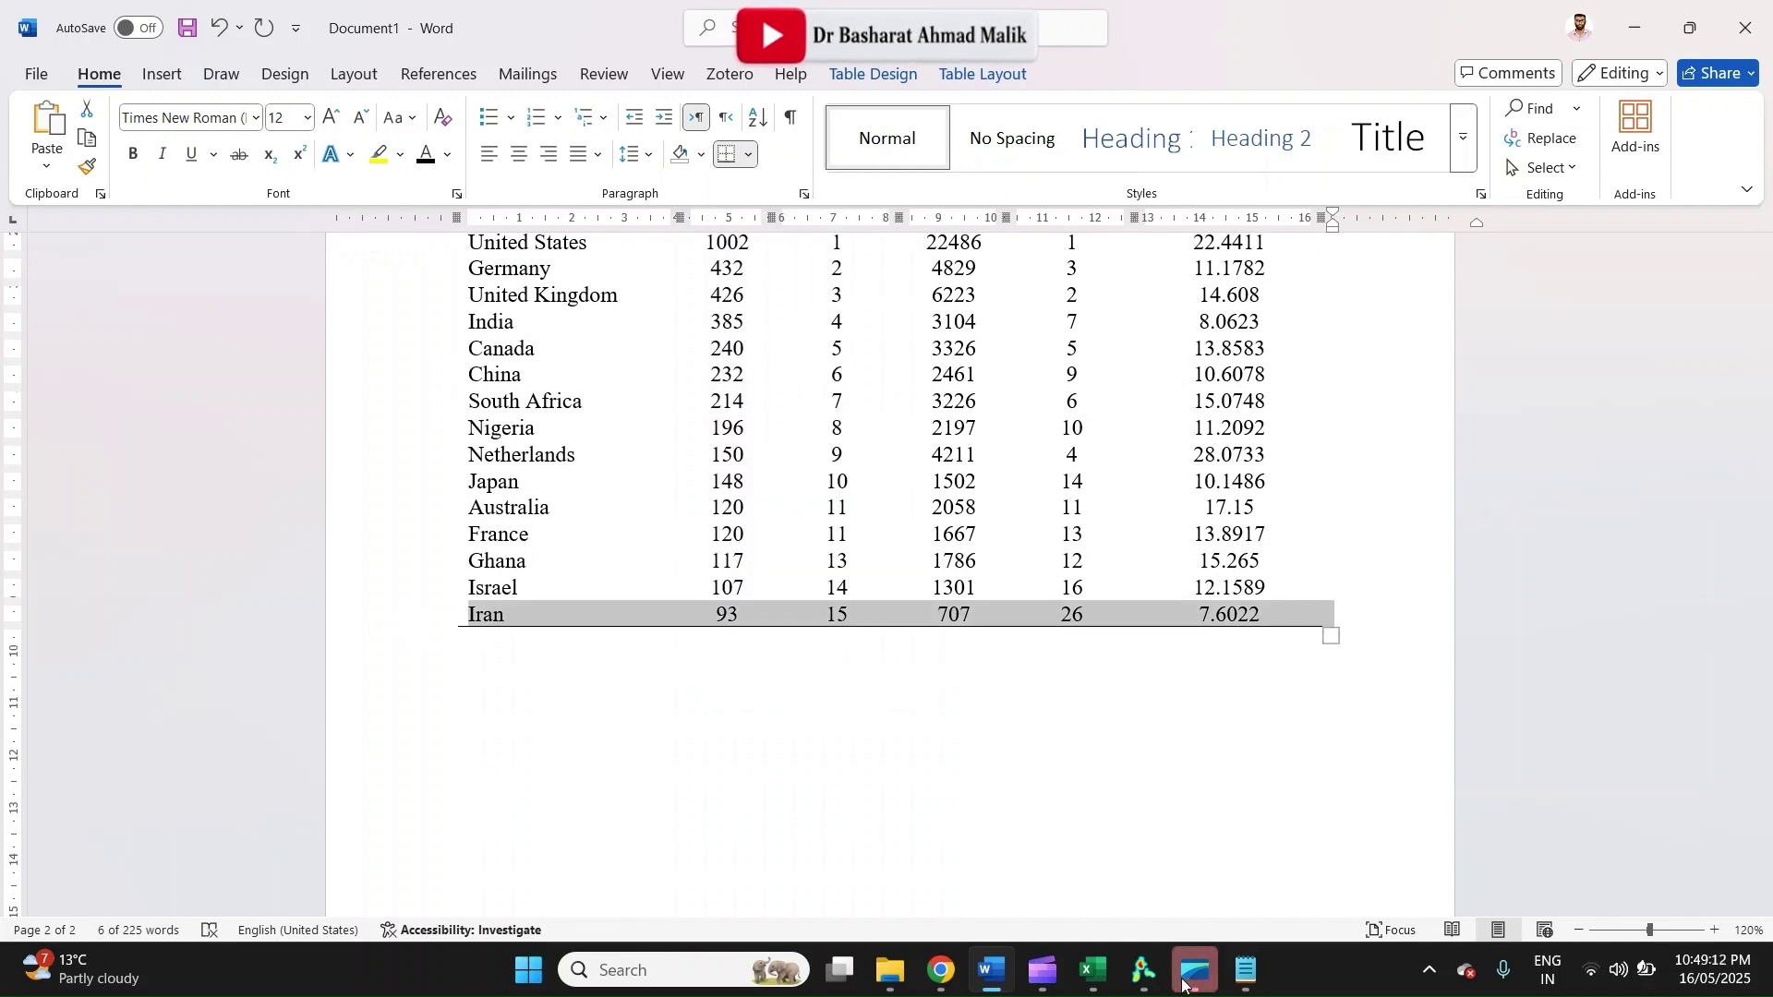
In VOSviewer, set up a new co-authorship map of countries from the bibliographic data, without ignoring documents co-authored by many countries
click(1137, 984)
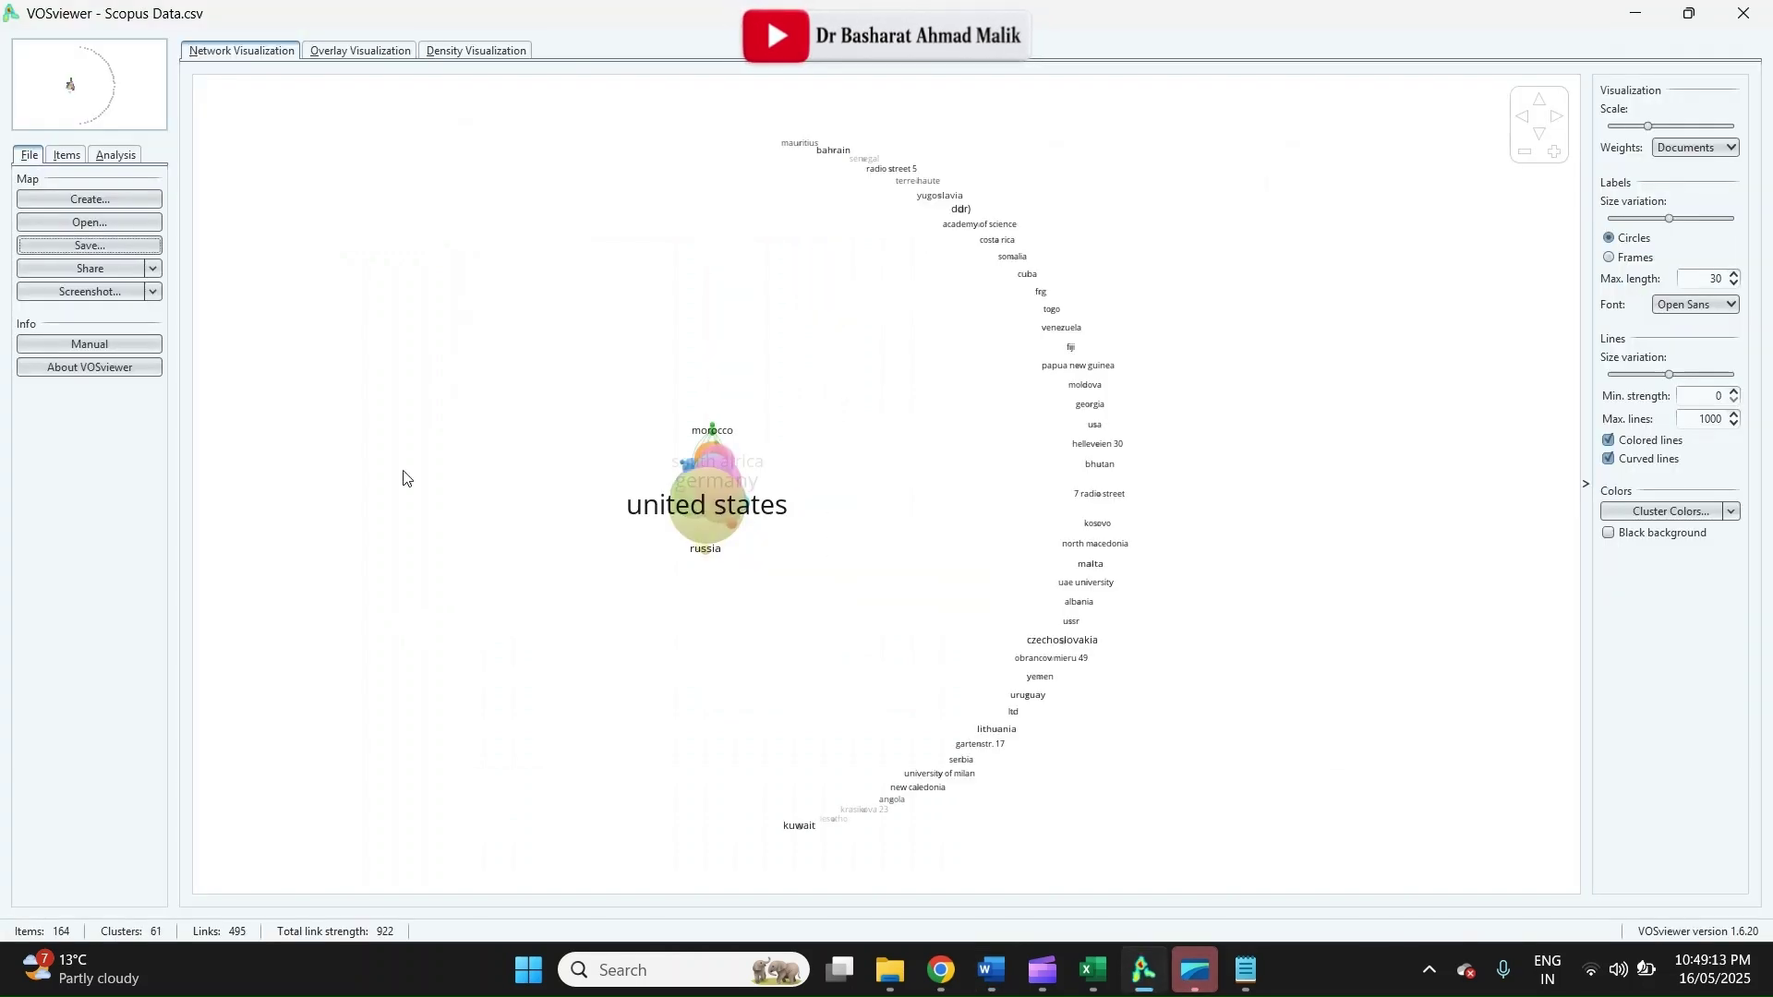
click(113, 203)
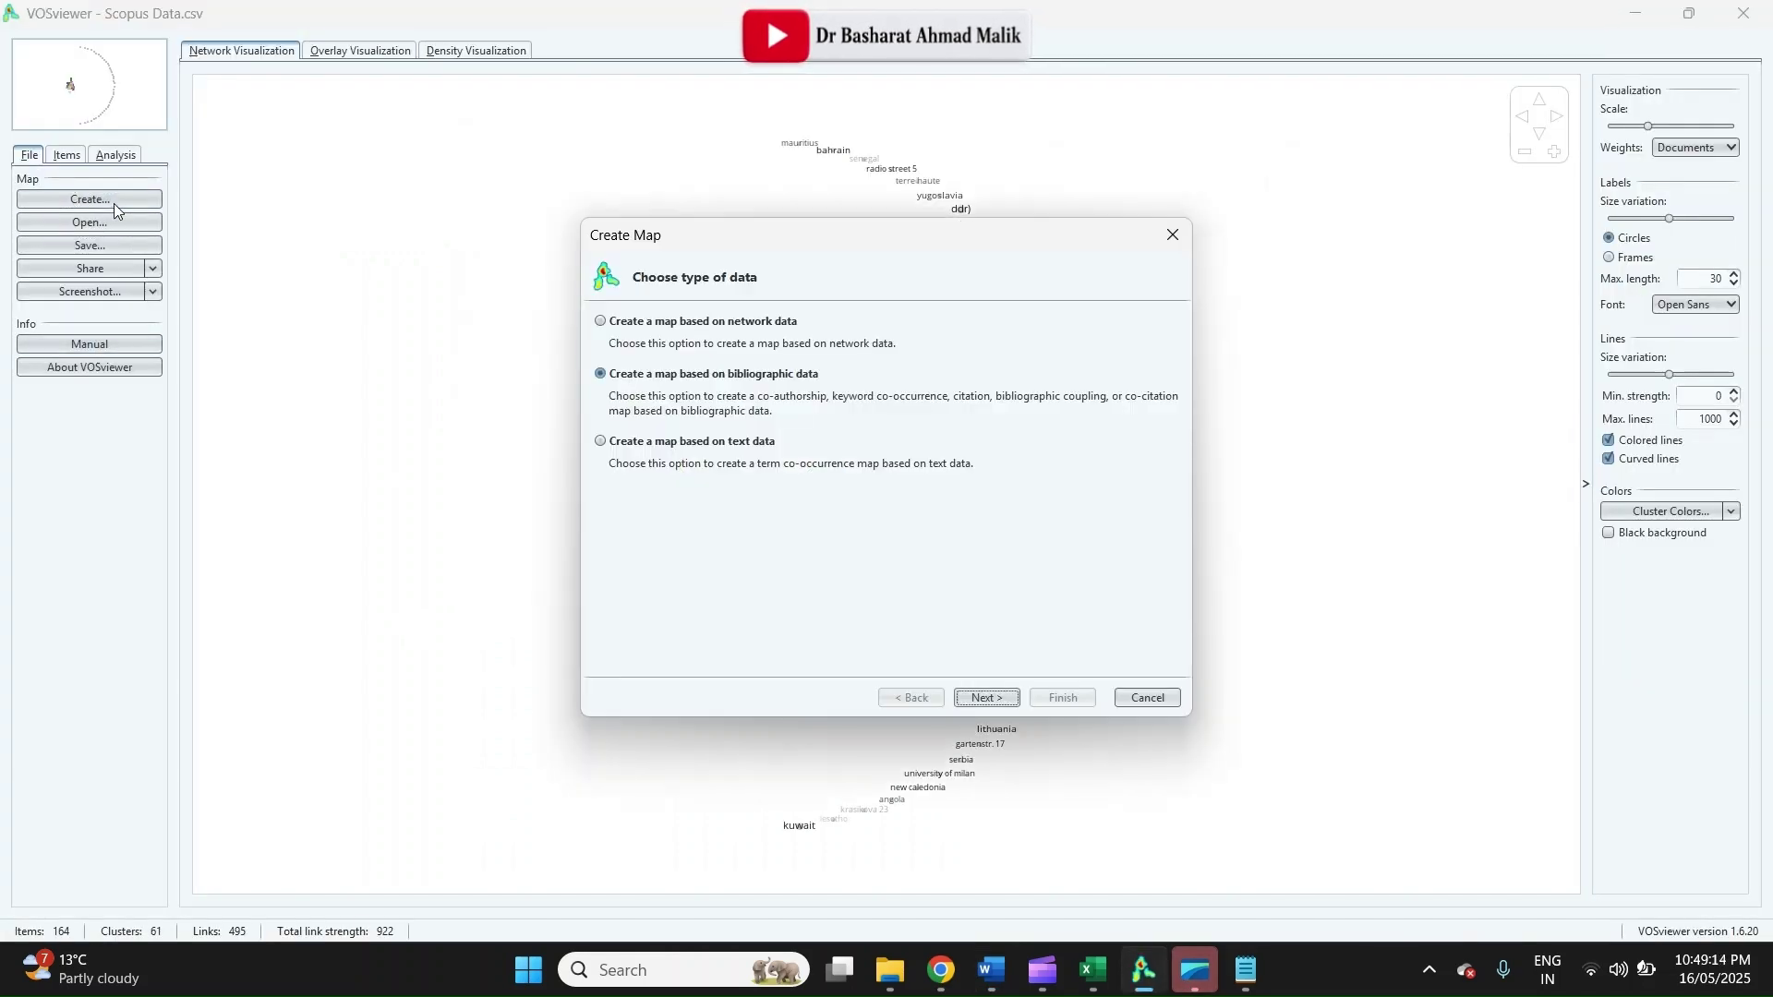
click(996, 699)
click(999, 700)
click(999, 700)
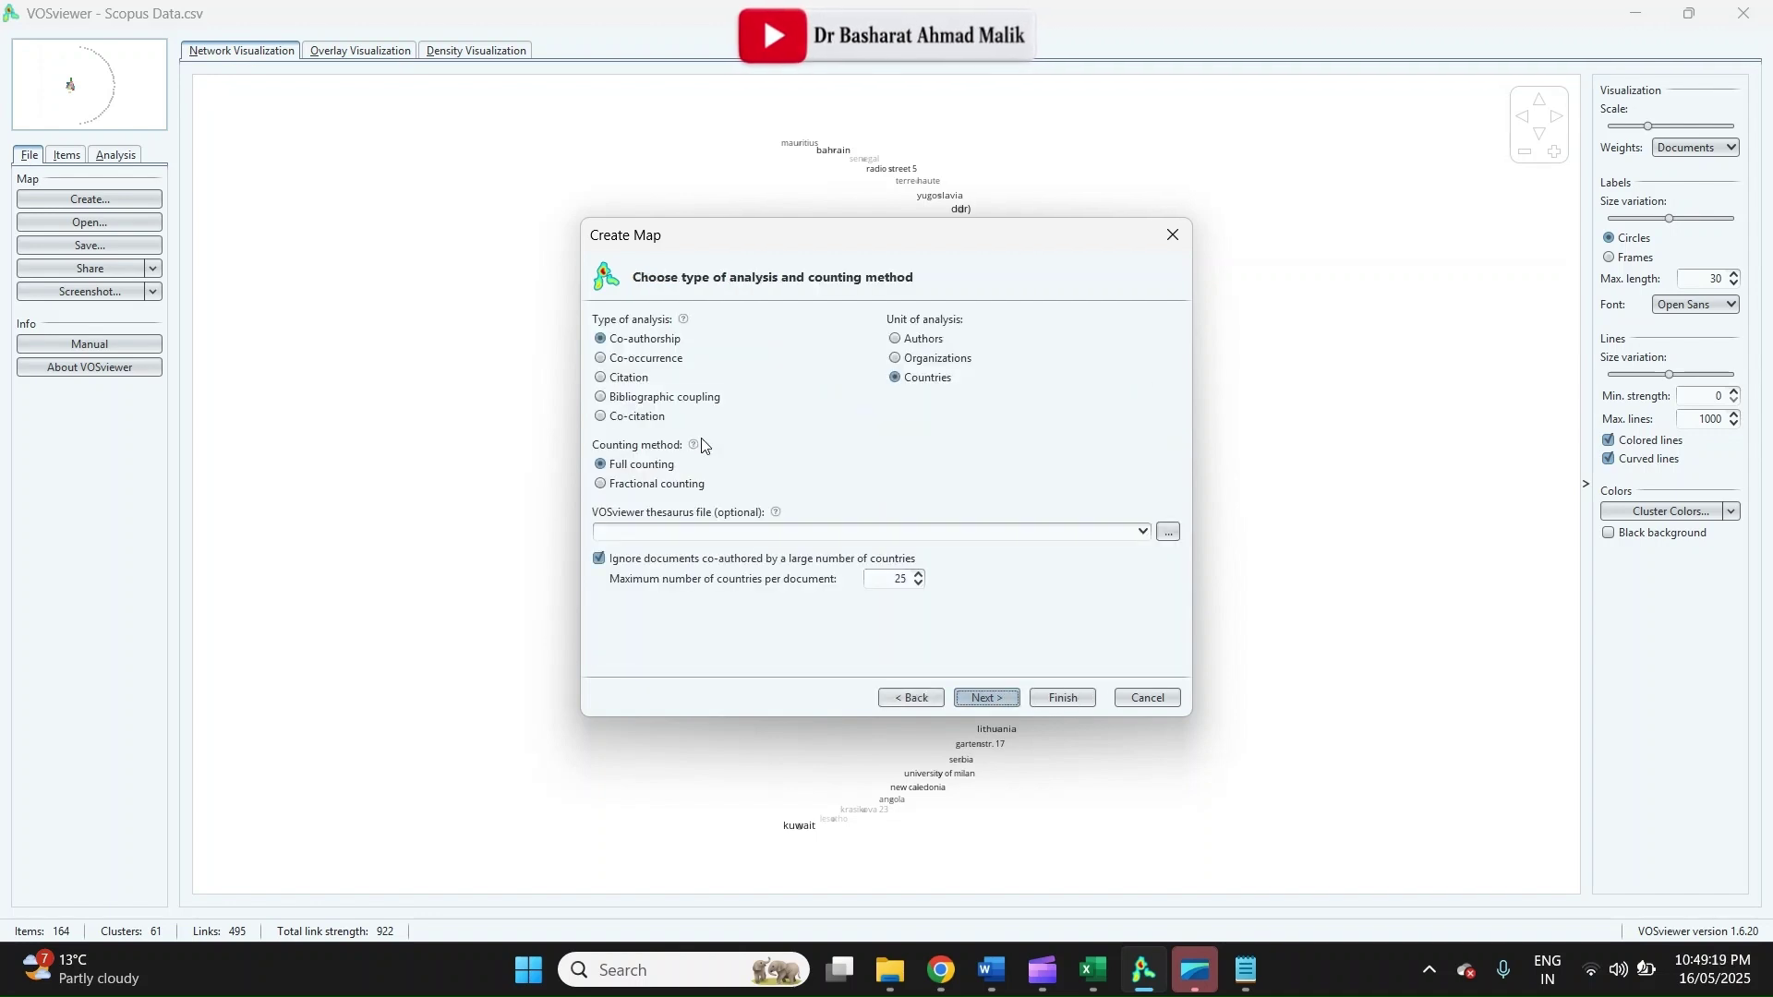
click(629, 564)
click(629, 565)
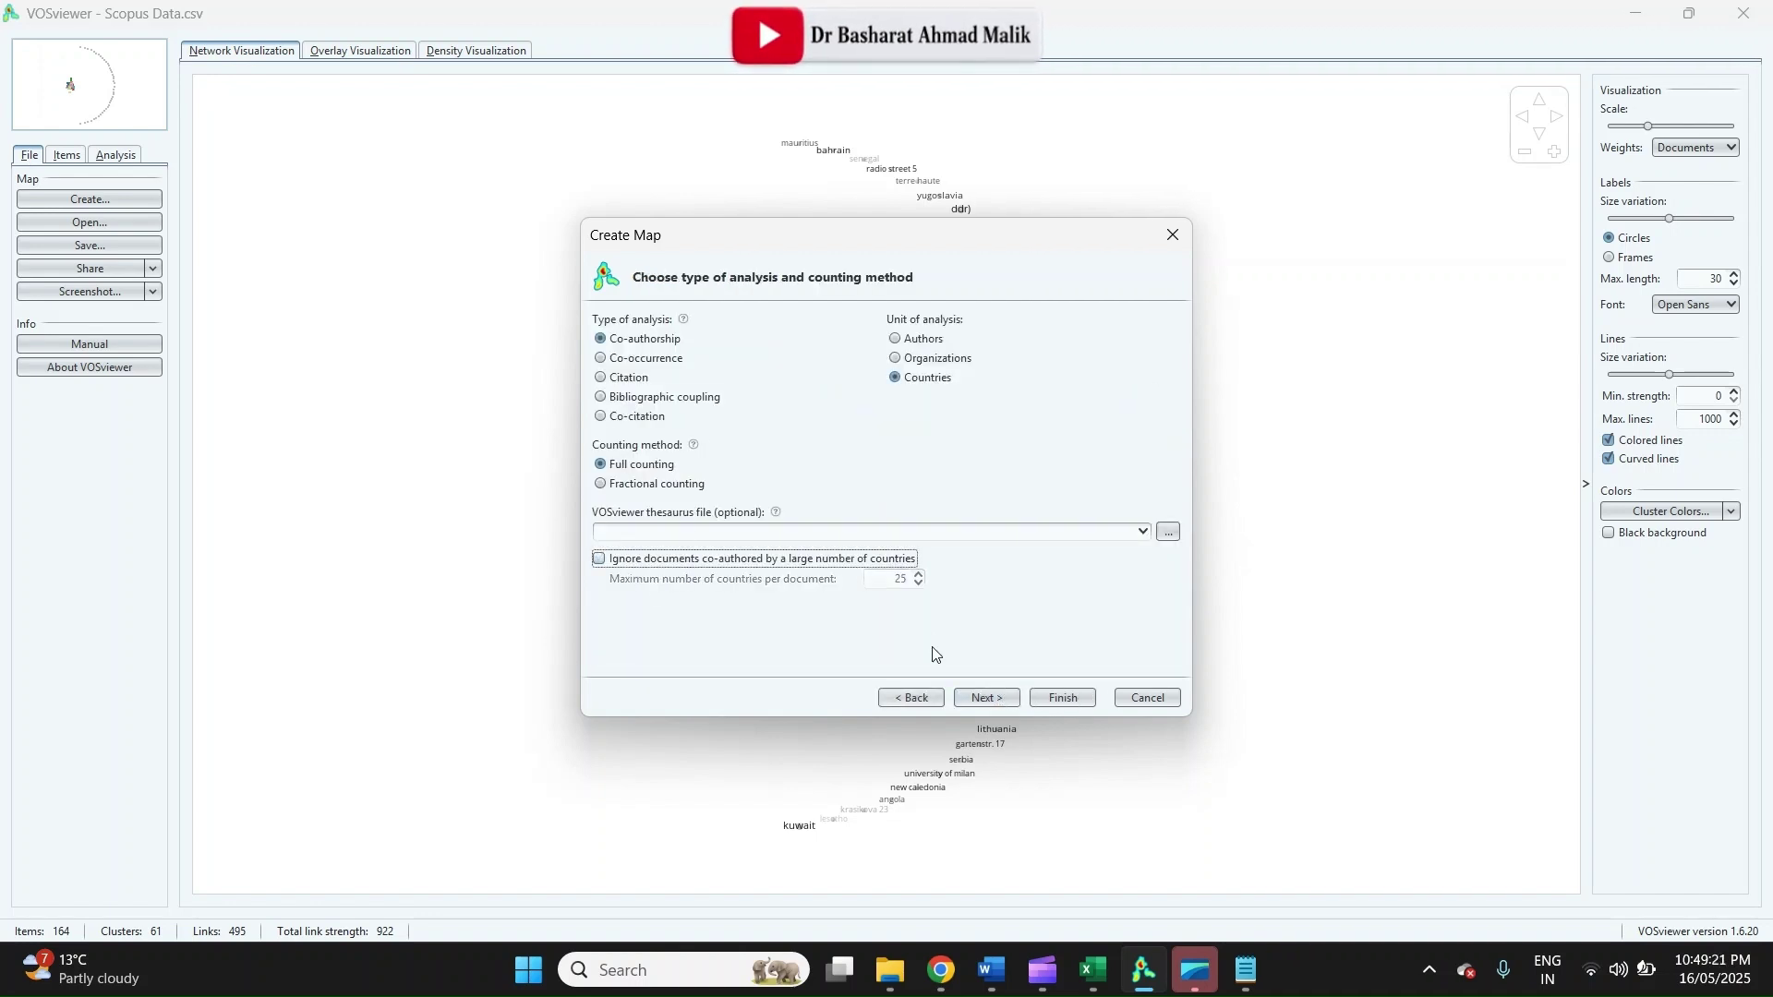
Generate the country map with minimums of 5 documents and 0 citations per country, showing only the largest set of connected items
click(986, 699)
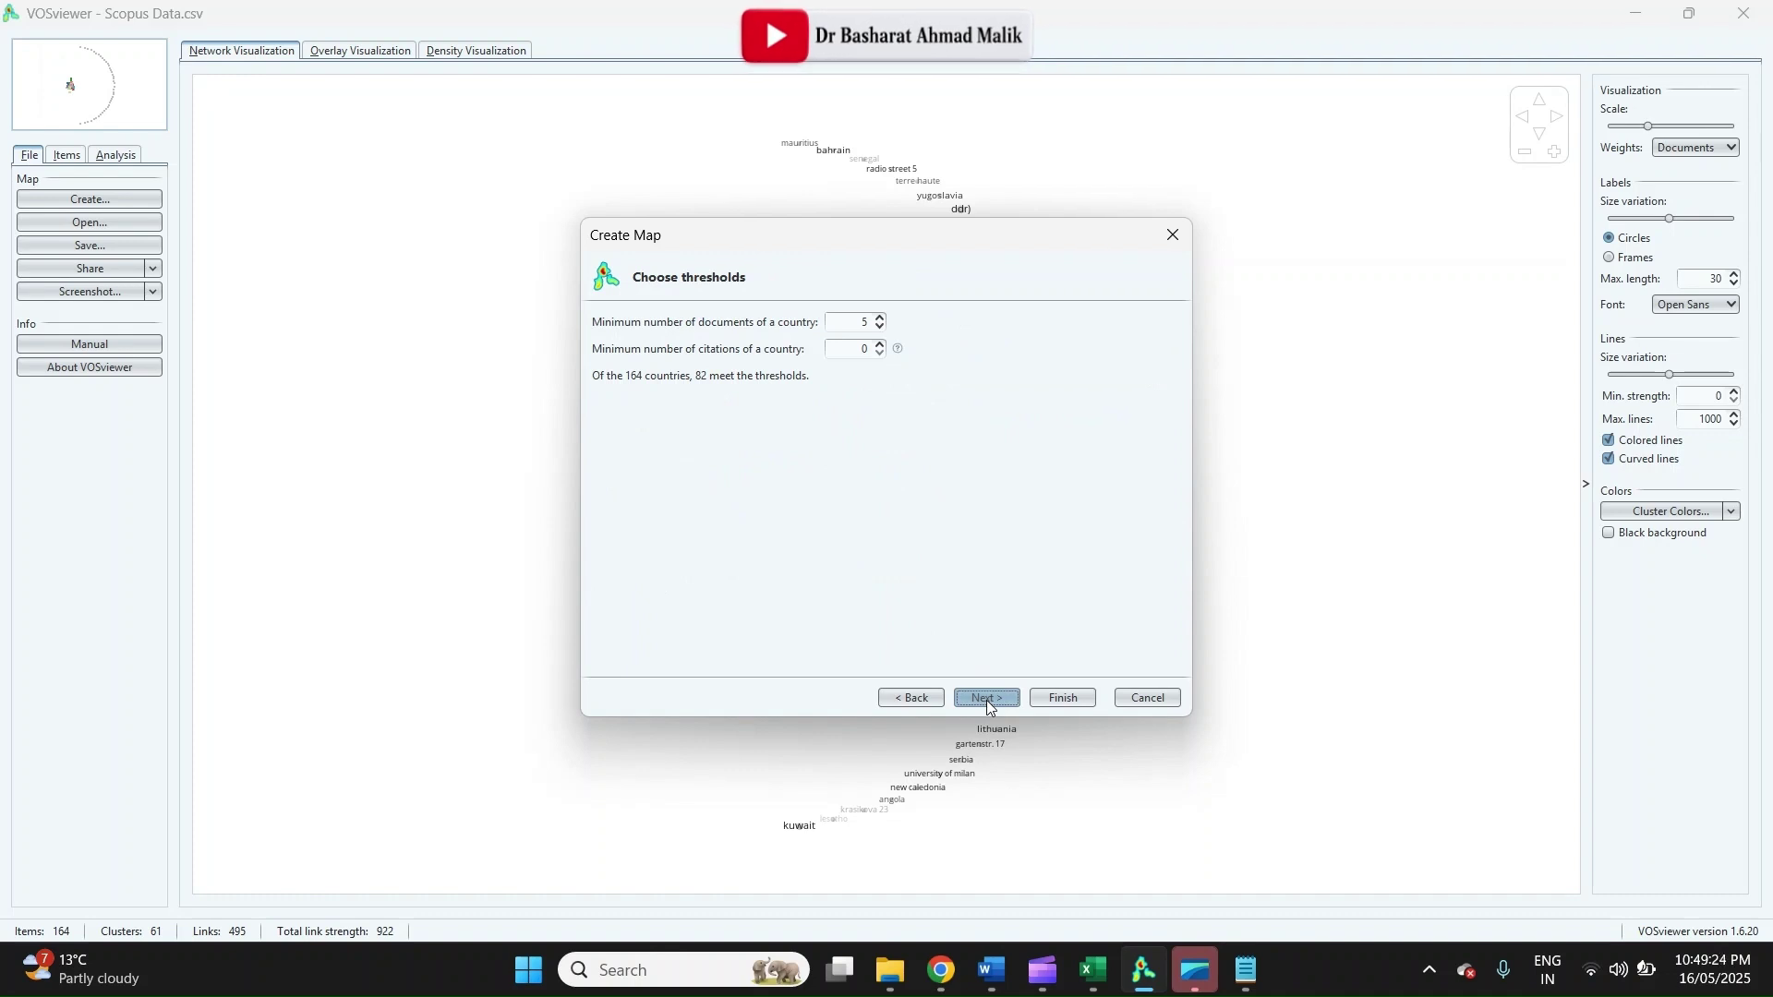
click(986, 699)
click(986, 700)
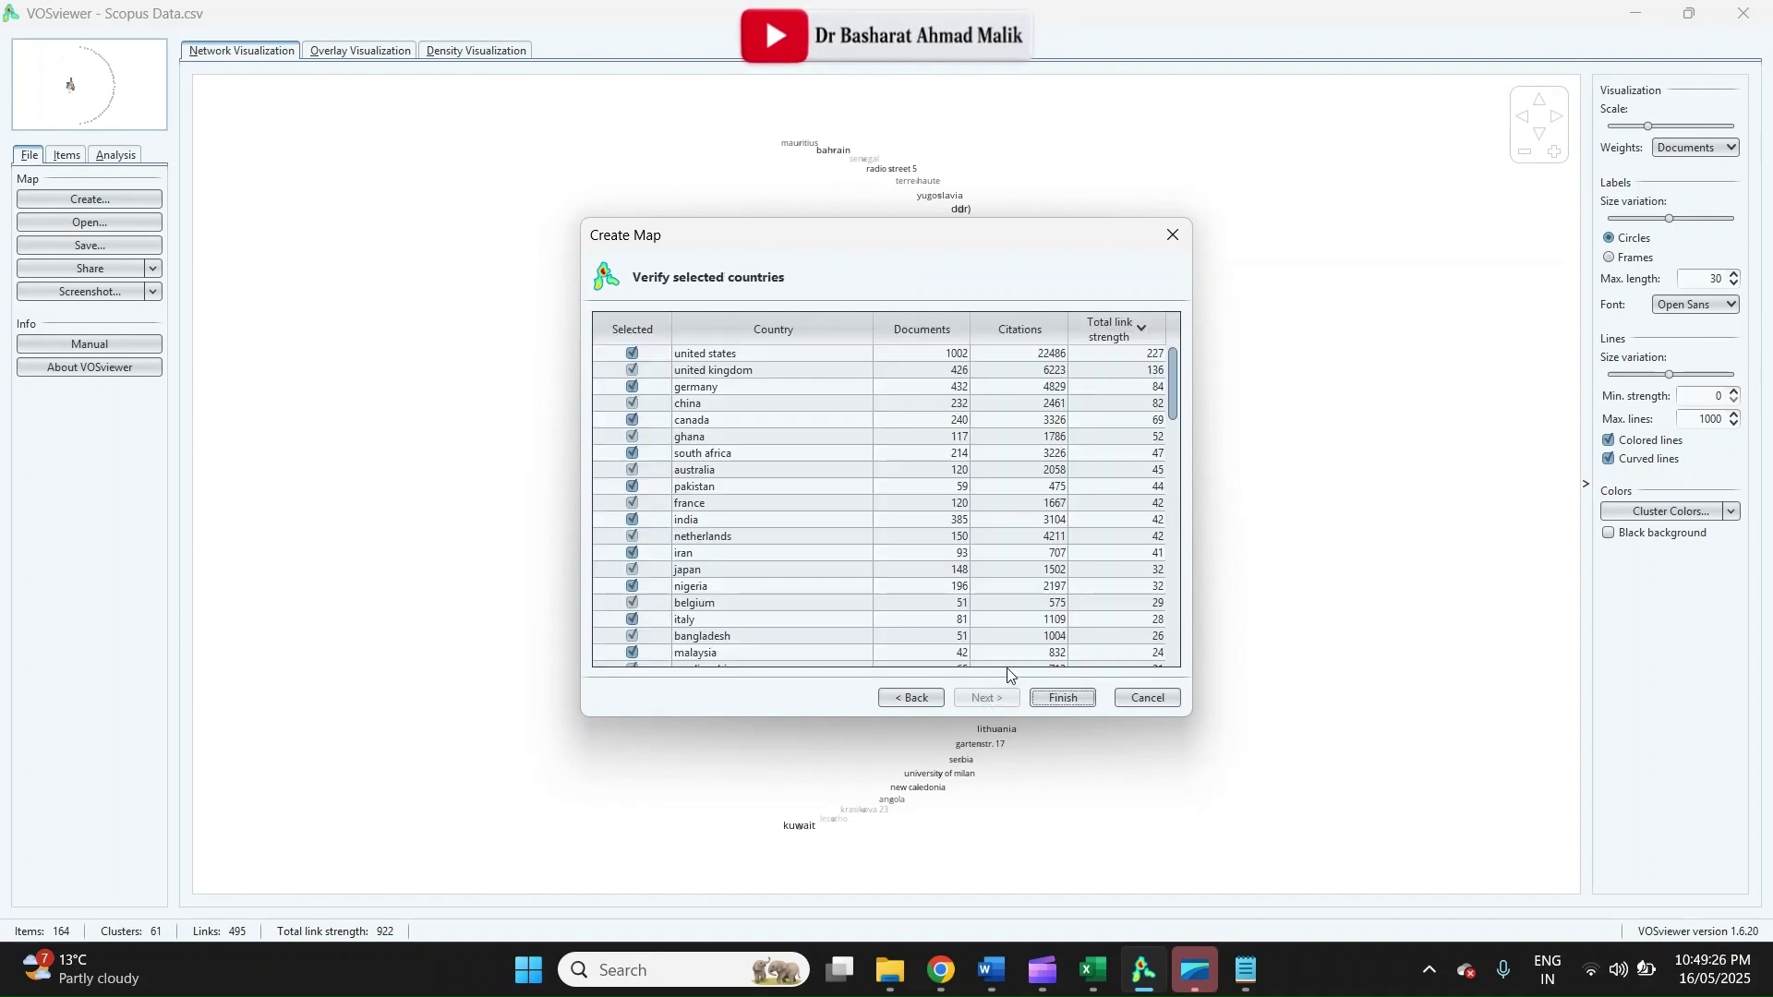
click(1059, 697)
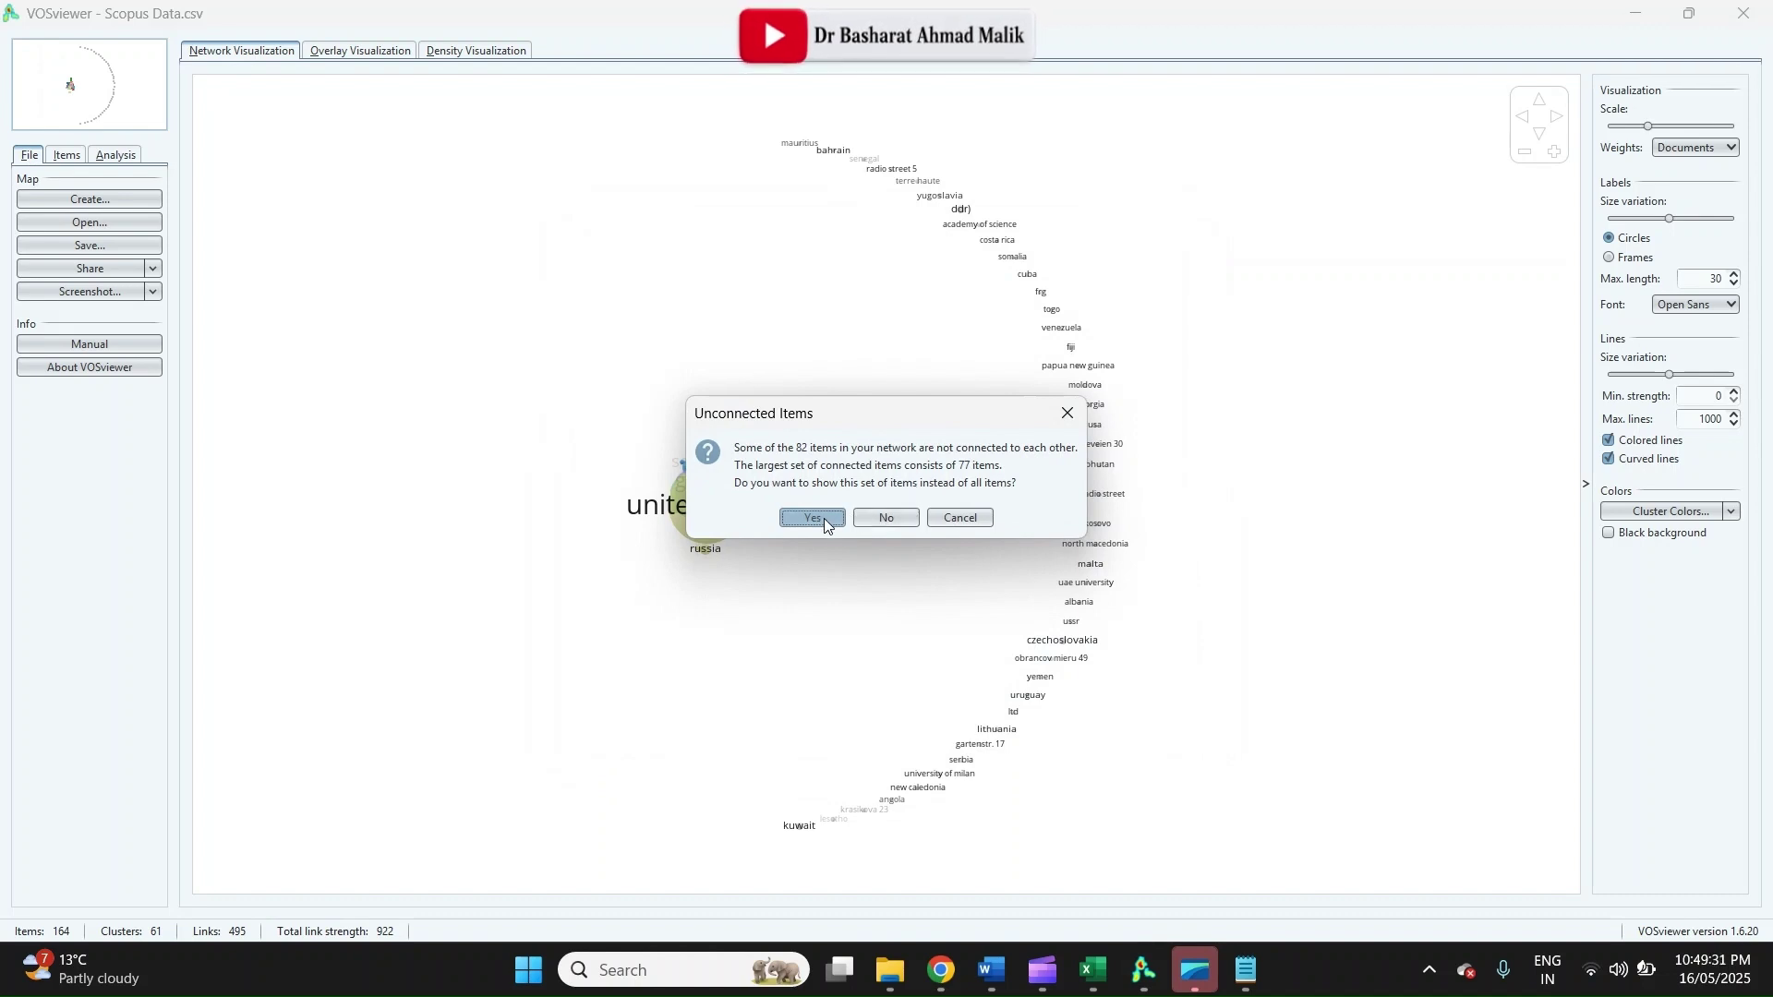
click(812, 518)
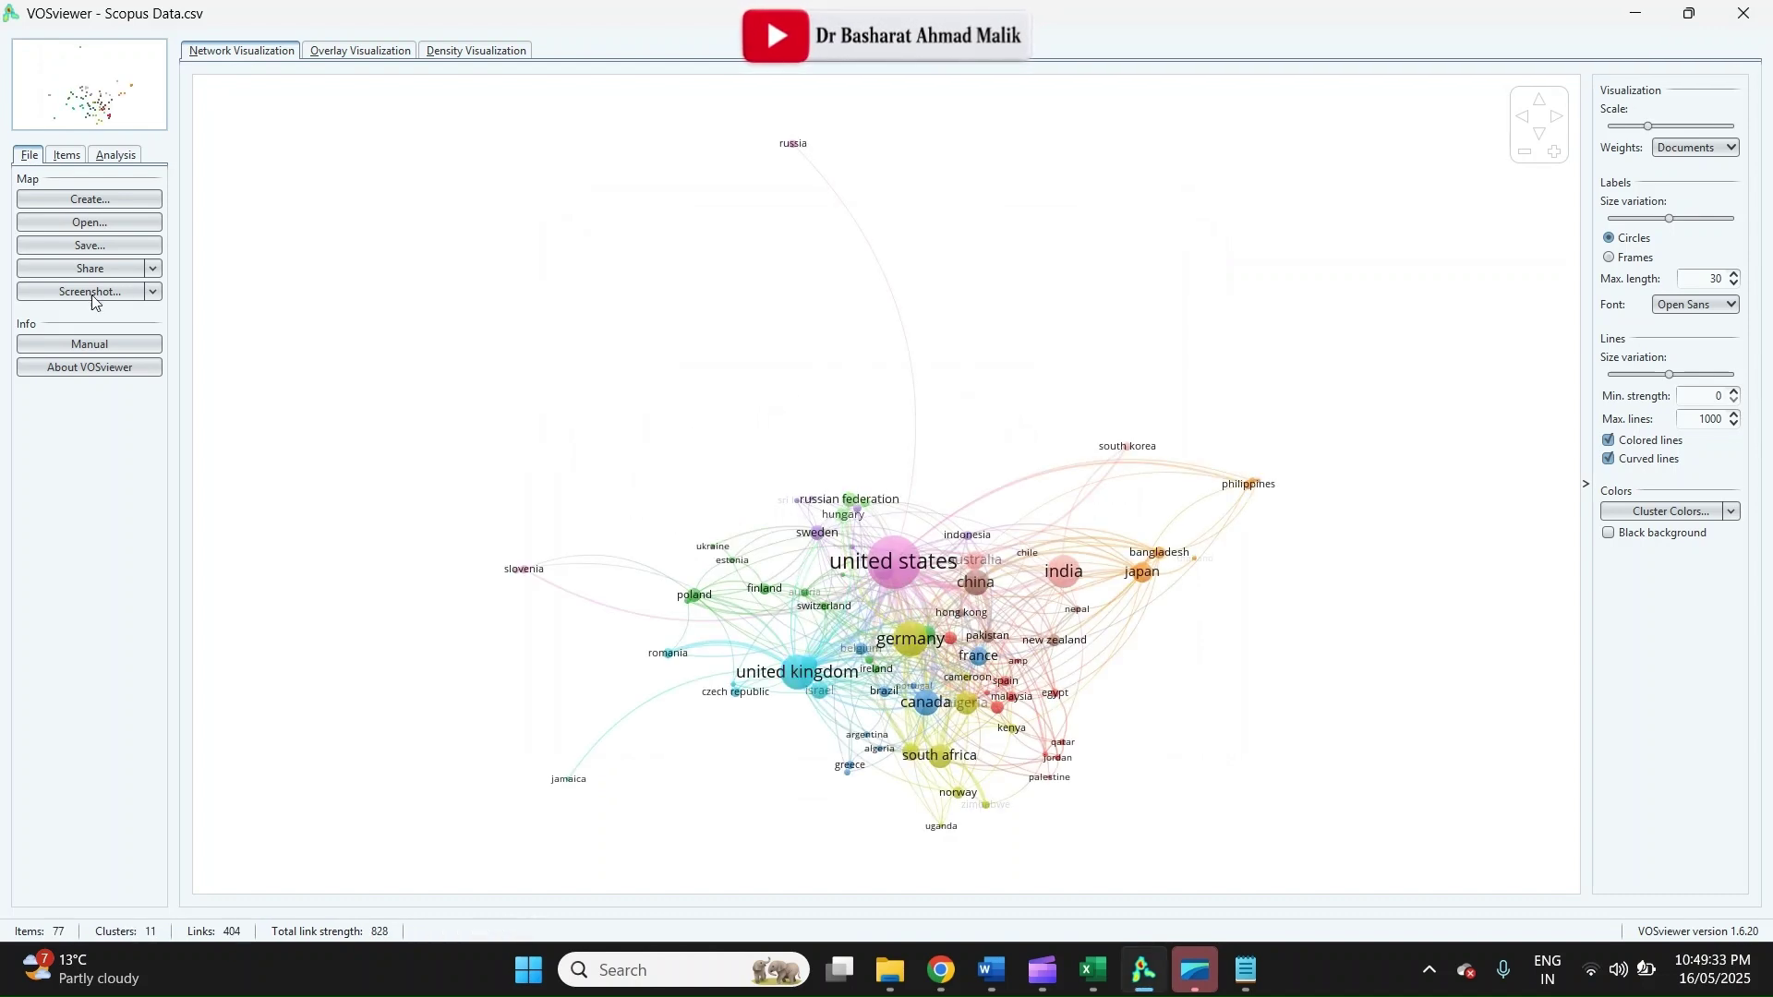
click(153, 292)
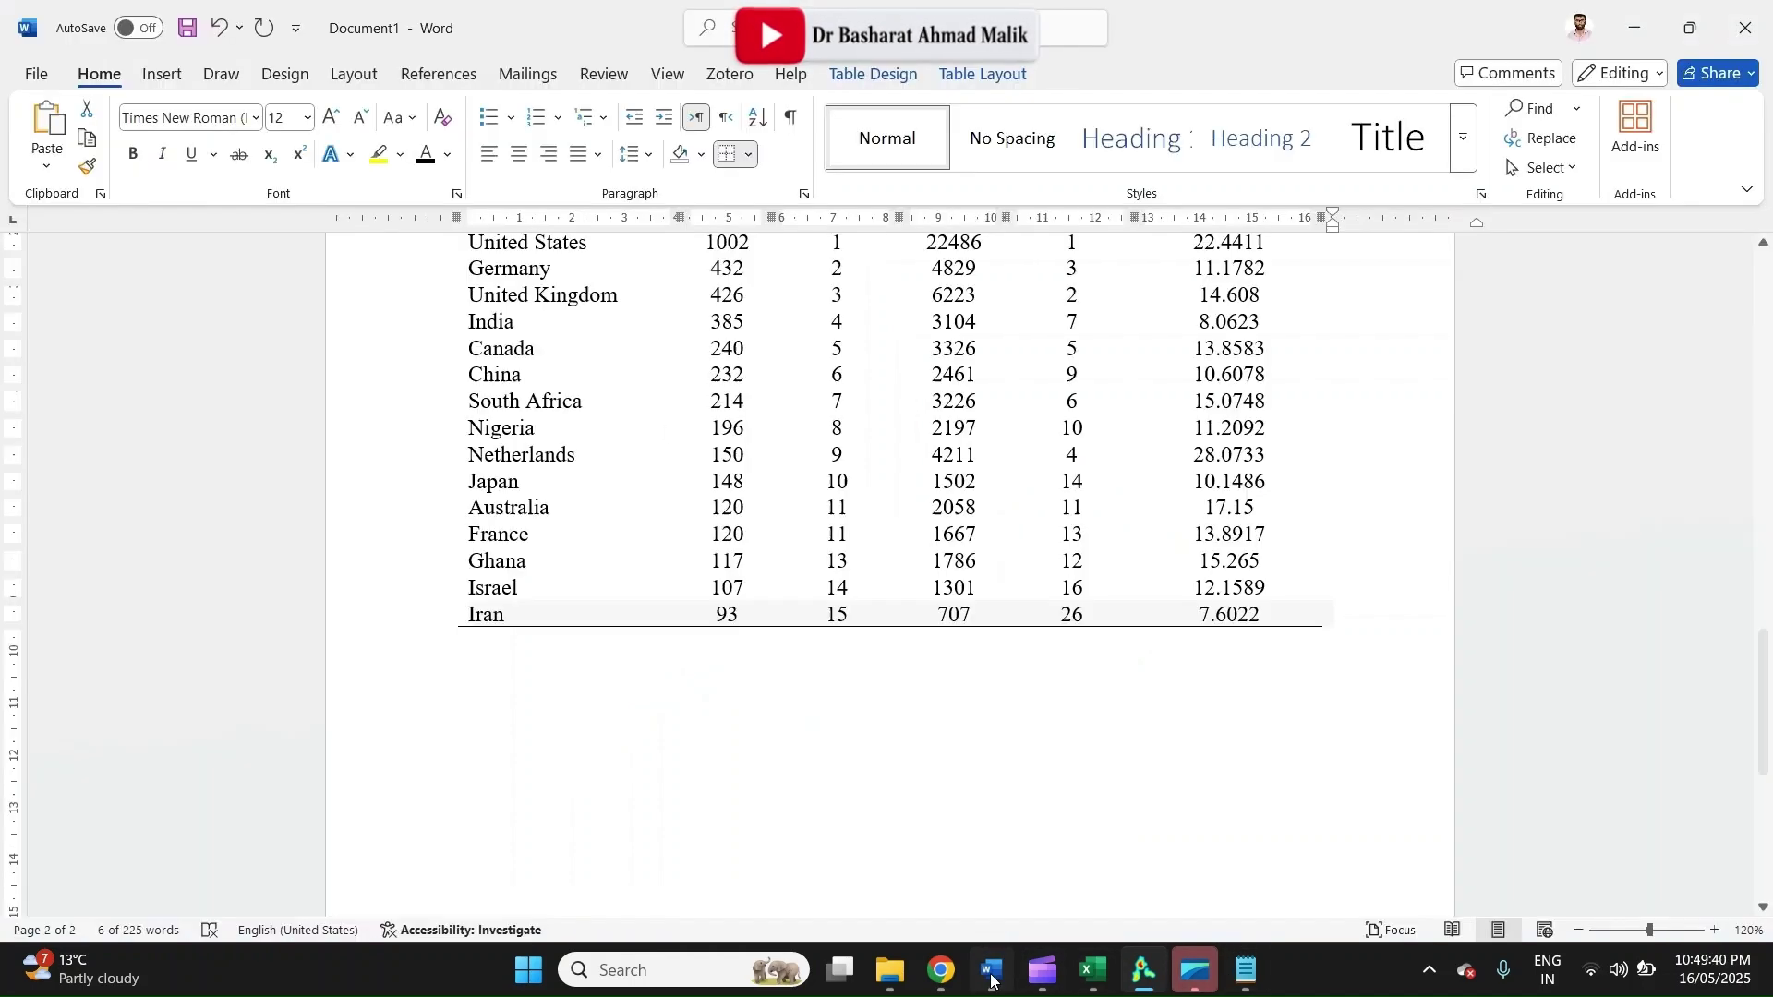
click(990, 969)
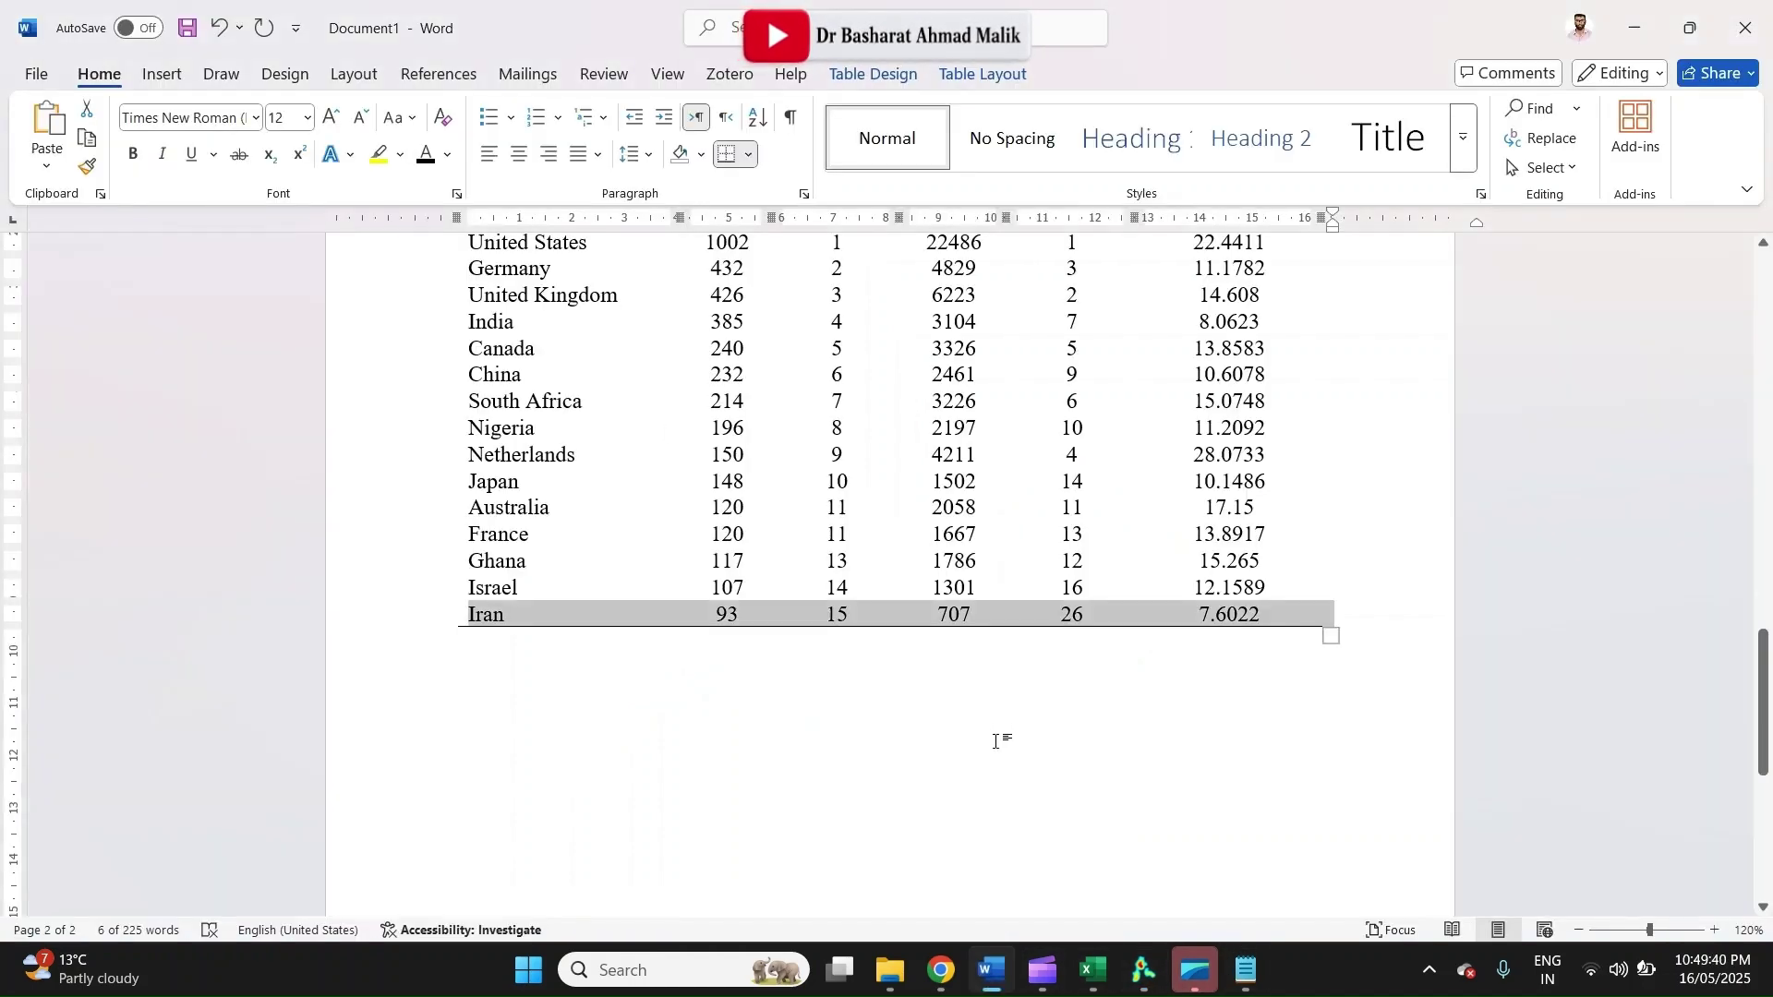
click(995, 742)
key(ctrl+v)
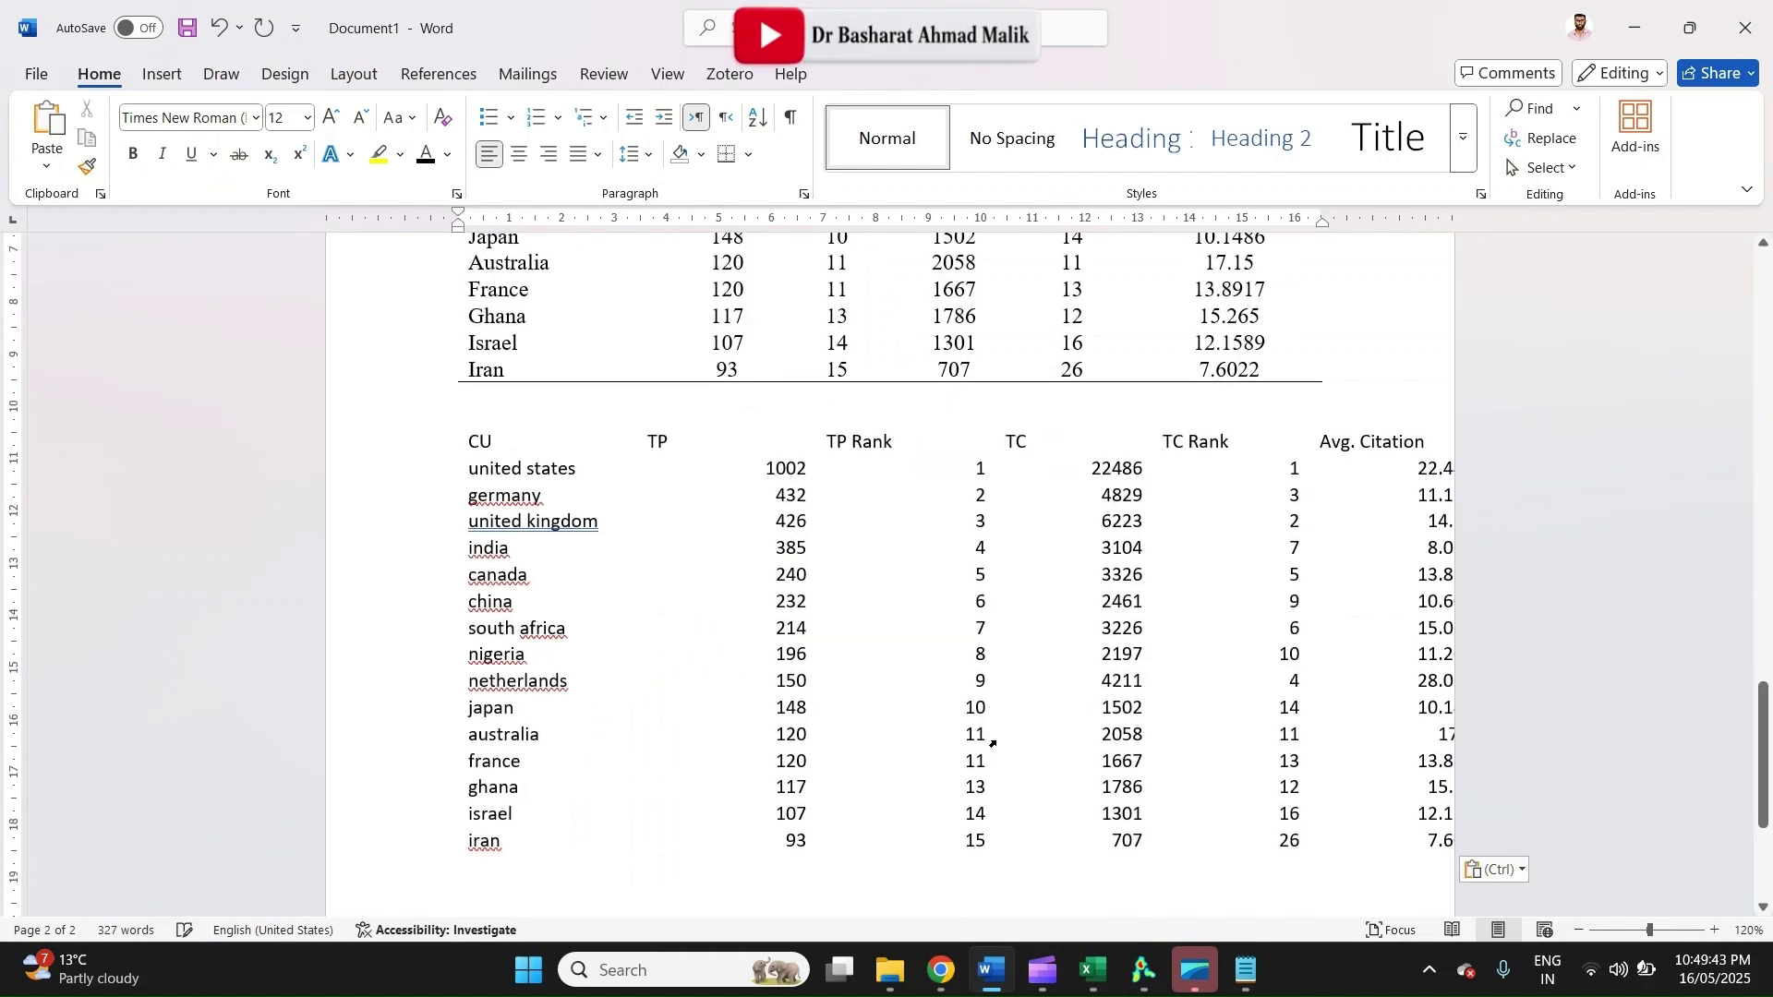
key(ctrl+z)
key(alt+Tab)
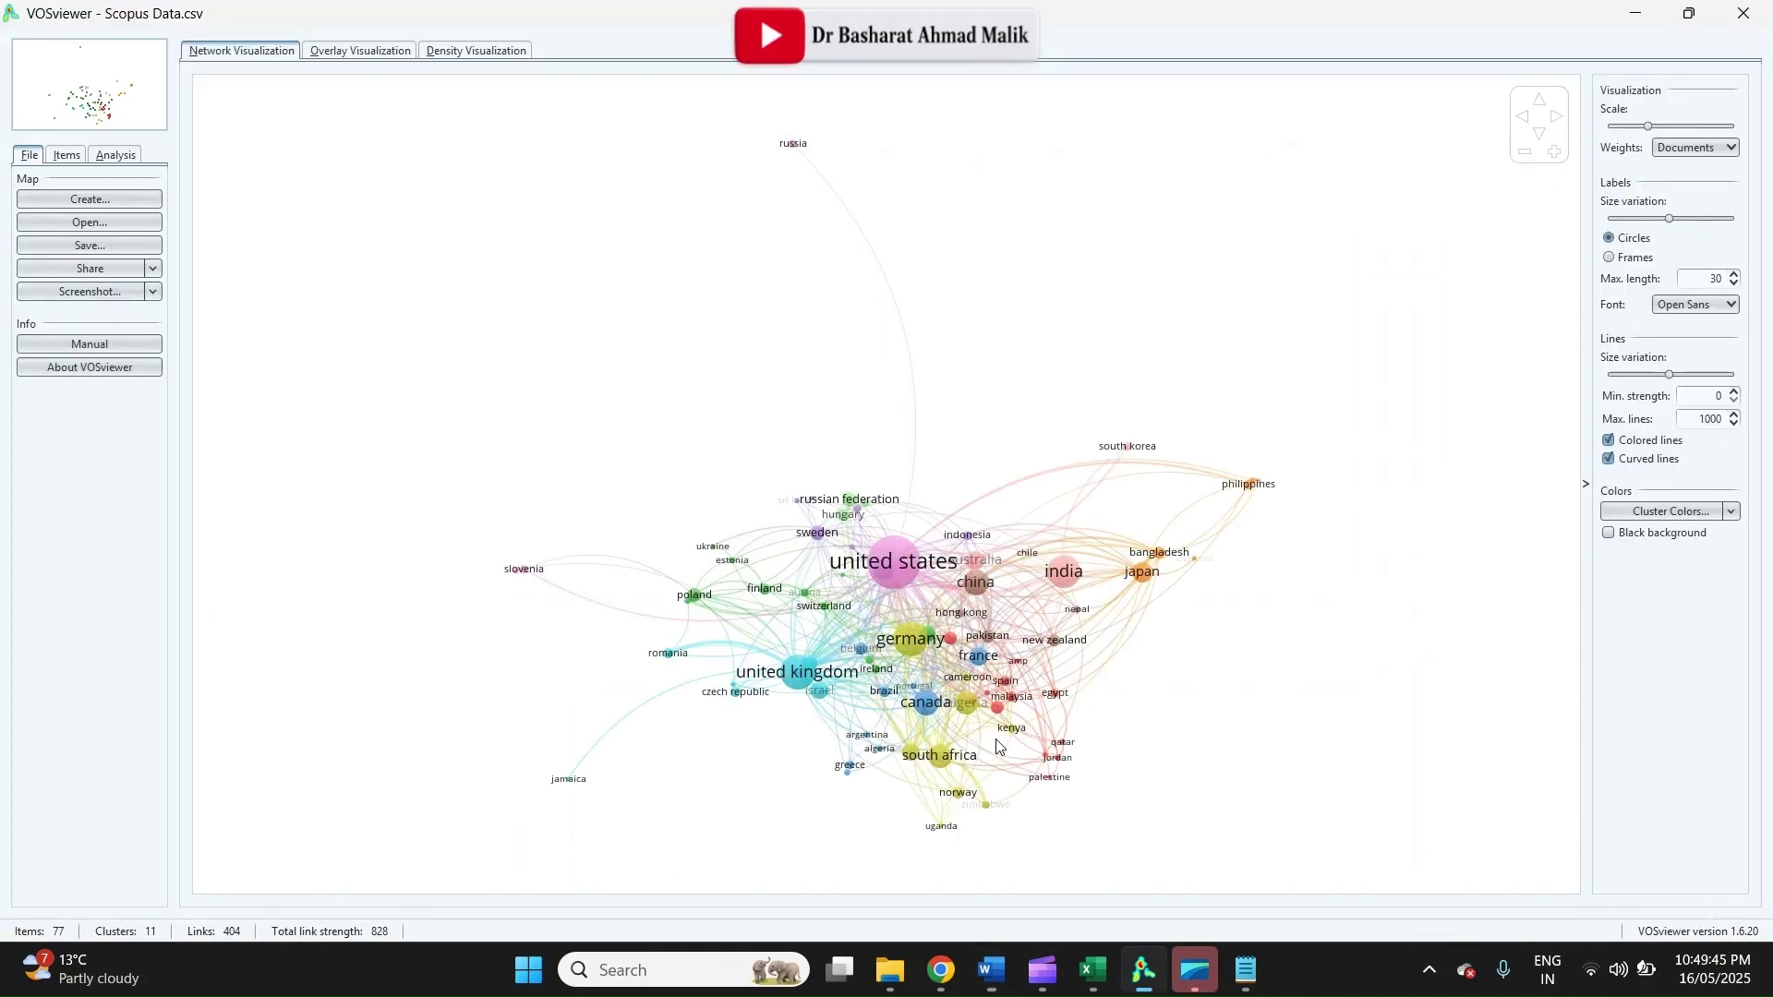
Copy a screenshot of the country network map to the clipboard and paste it below the country table in Word
click(153, 291)
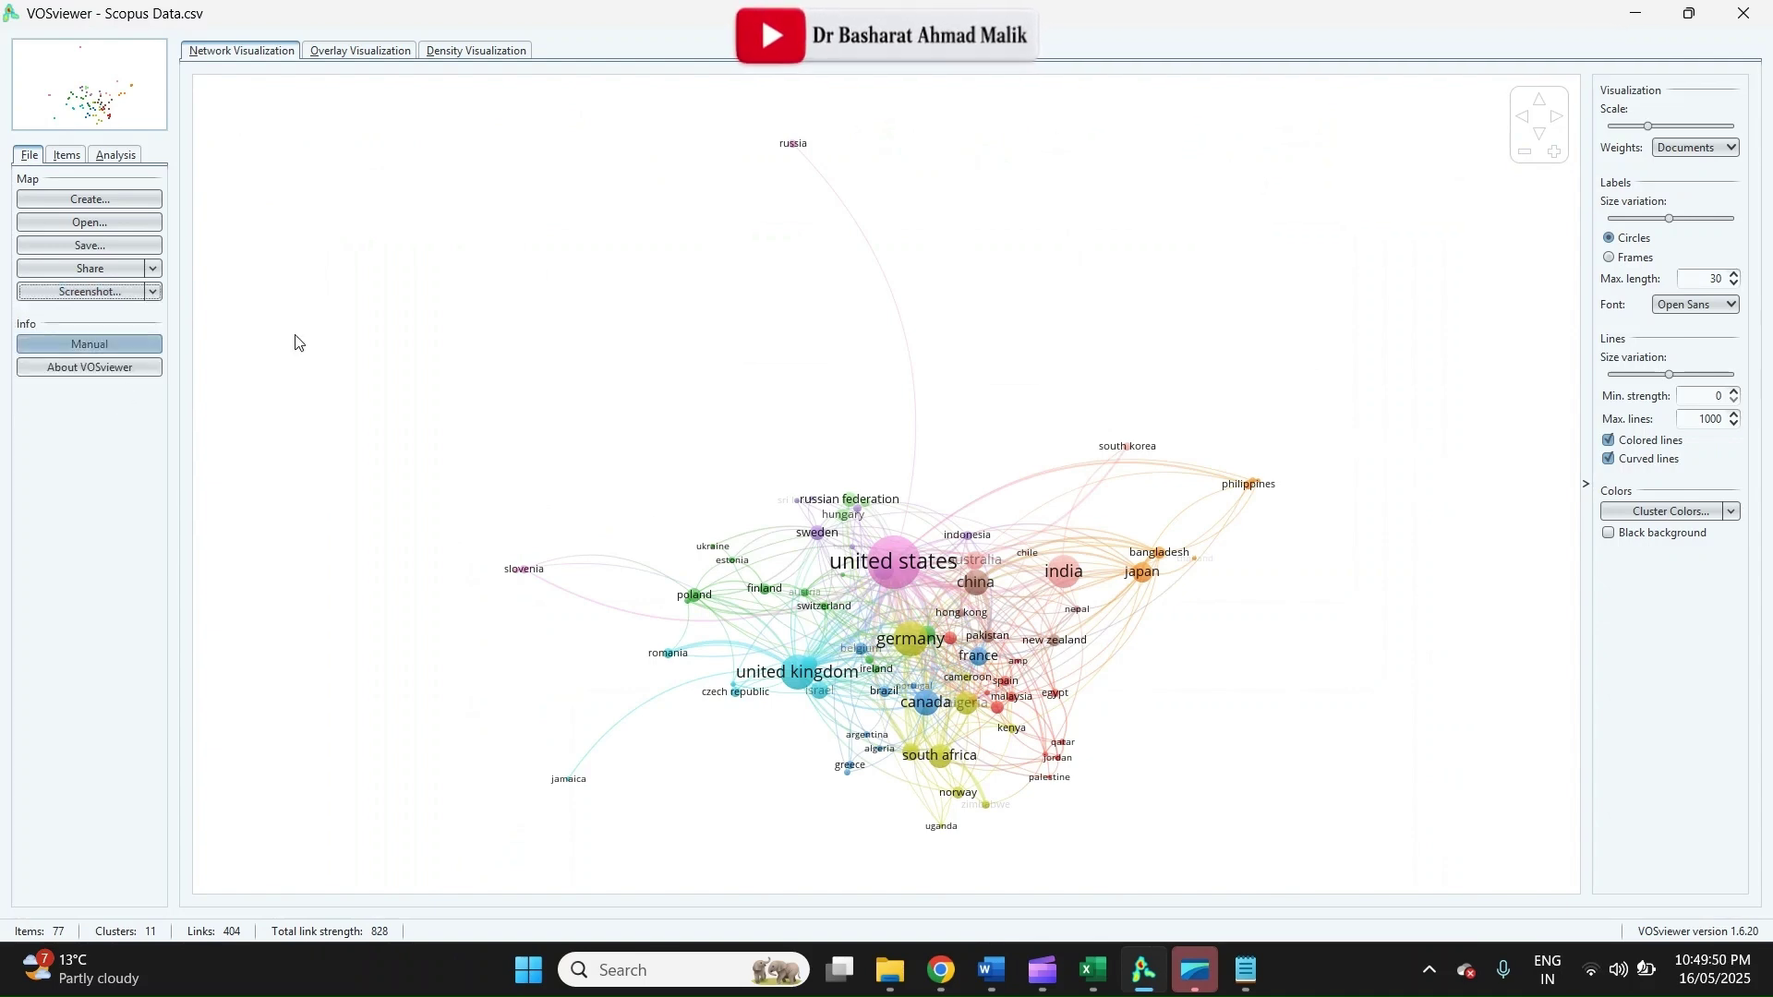
key(alt+Tab)
key(ctrl+v)
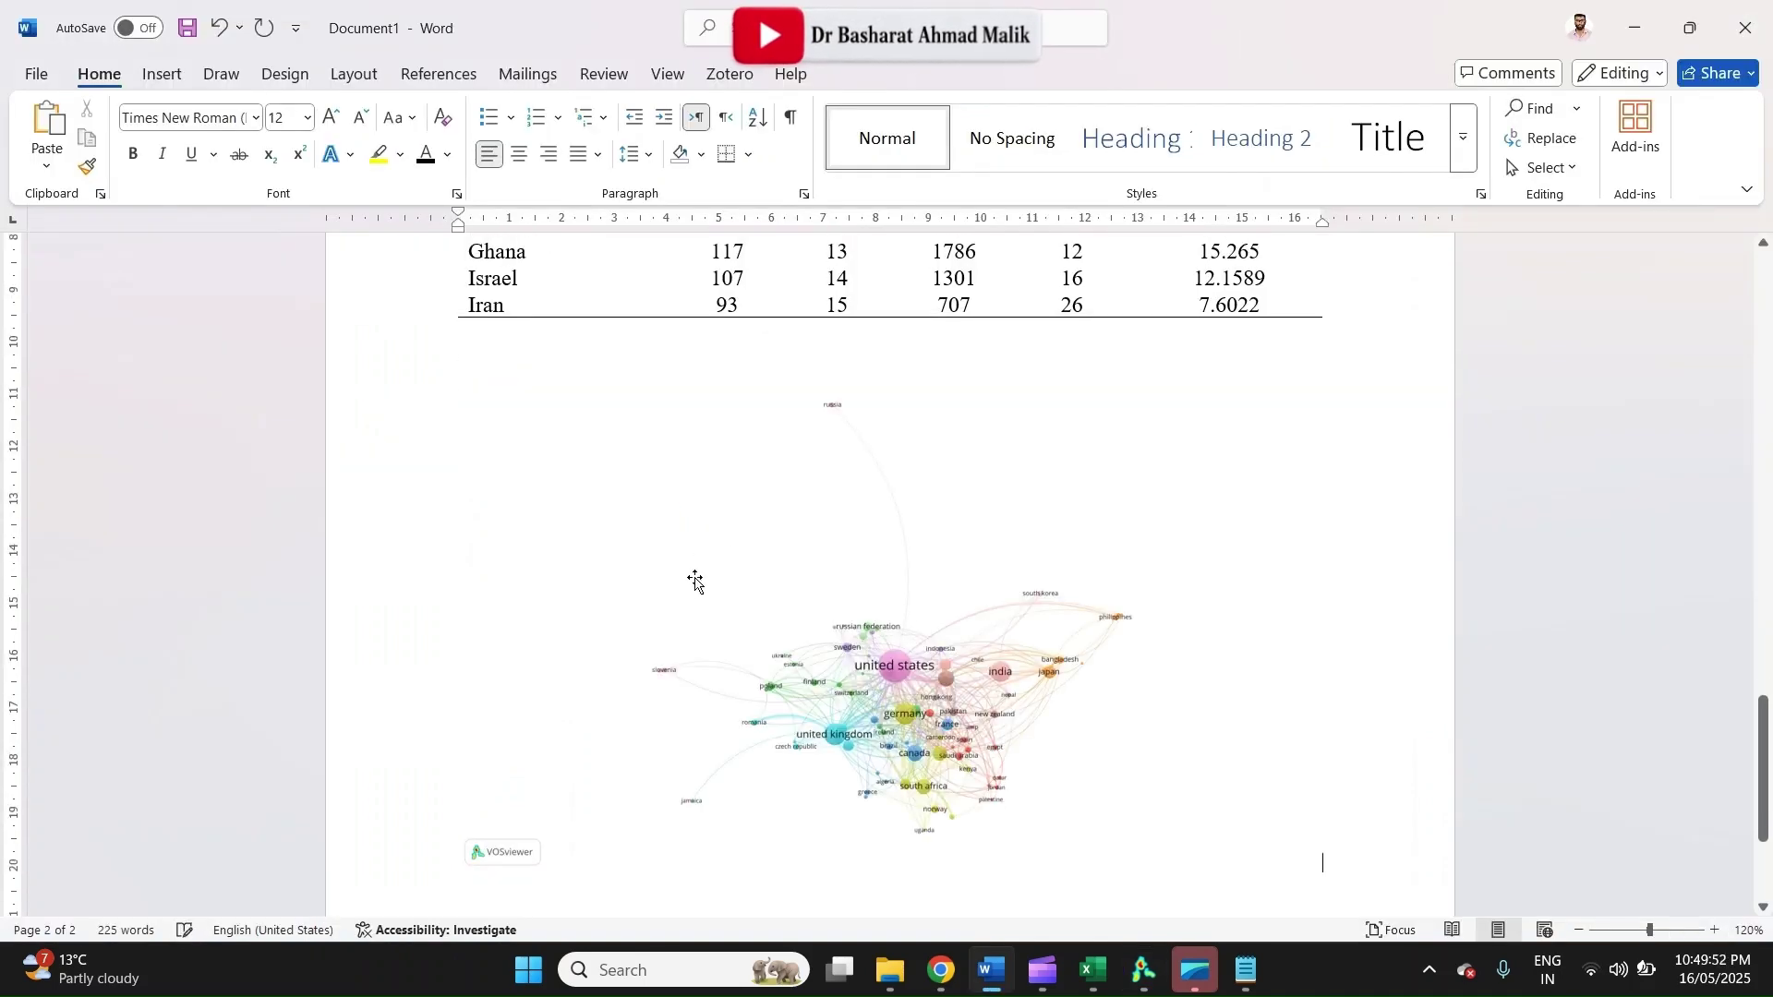
click(1161, 614)
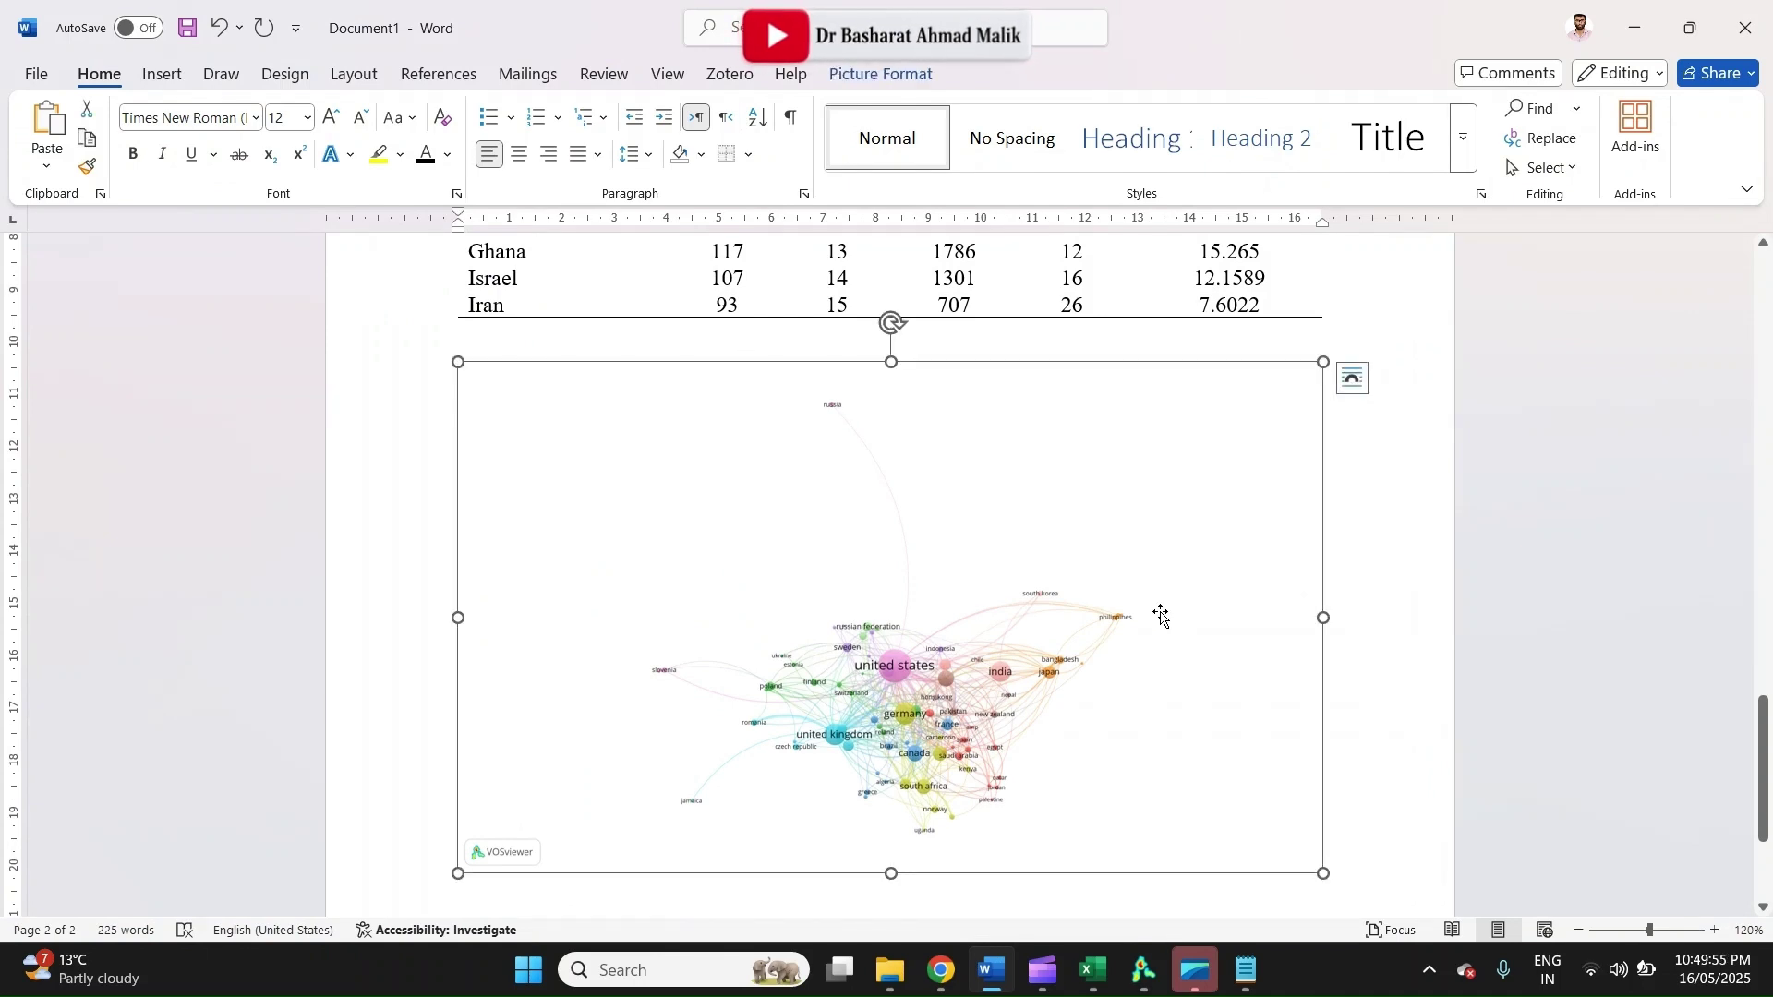
drag(1763, 743, 1764, 621)
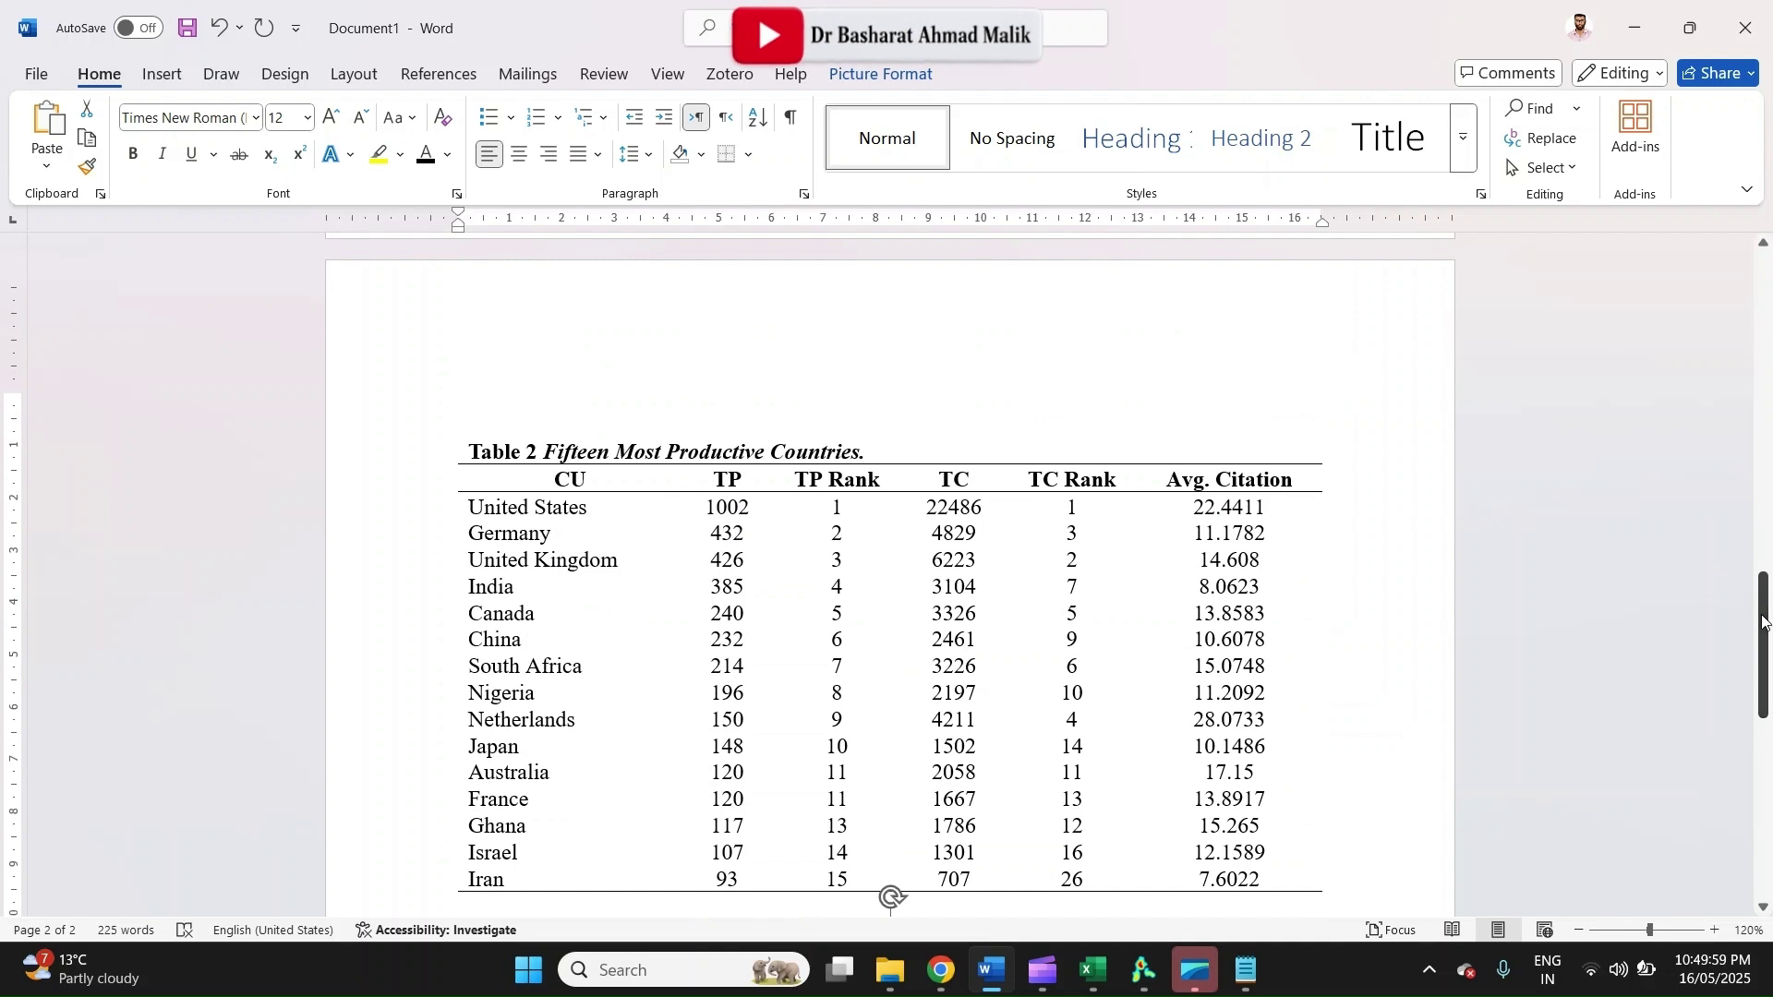